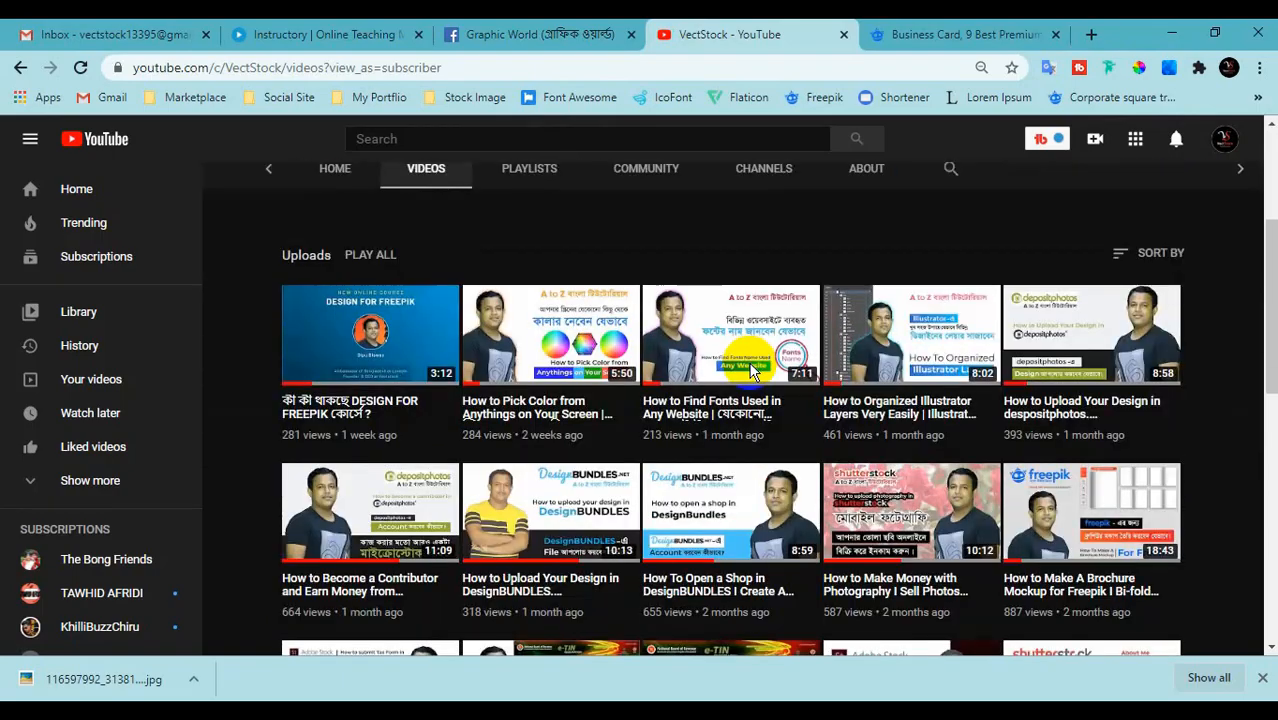
# Step: Look through the uploaded videos on the VectStock YouTube channel
pyautogui.scroll(-5, 752, 372)
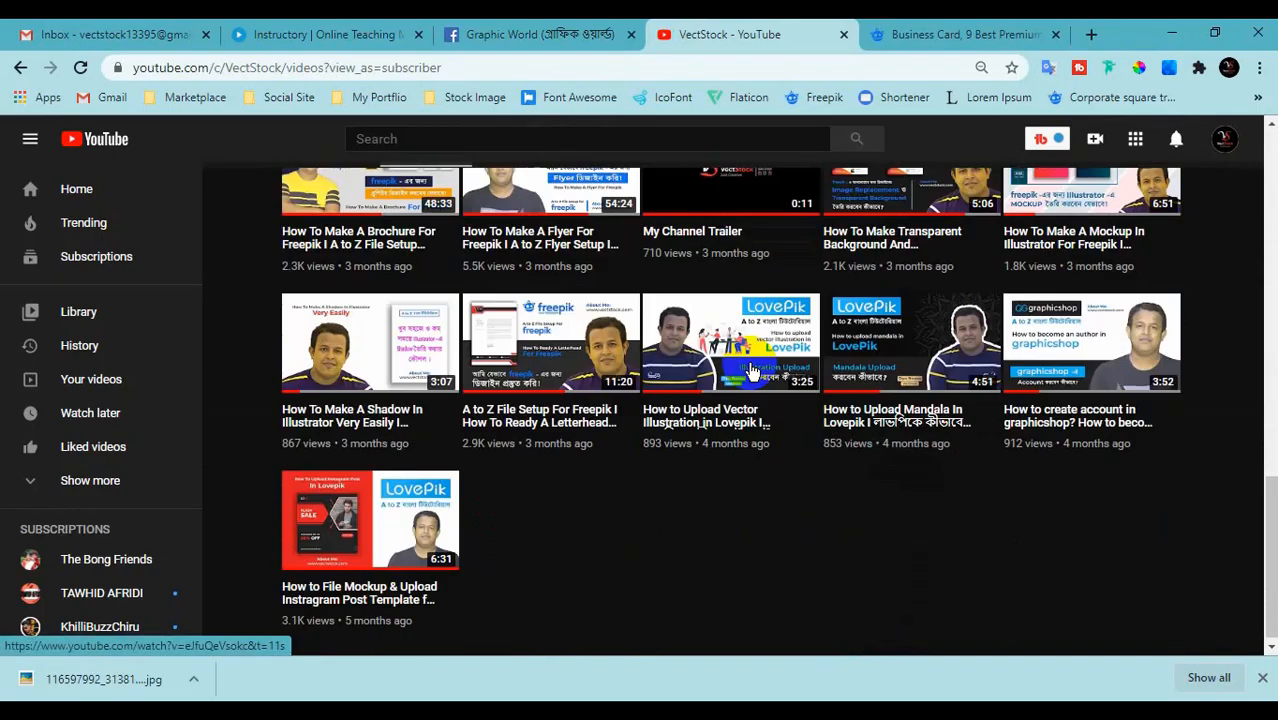
pyautogui.scroll(7, 961, 524)
pyautogui.scroll(9, 964, 528)
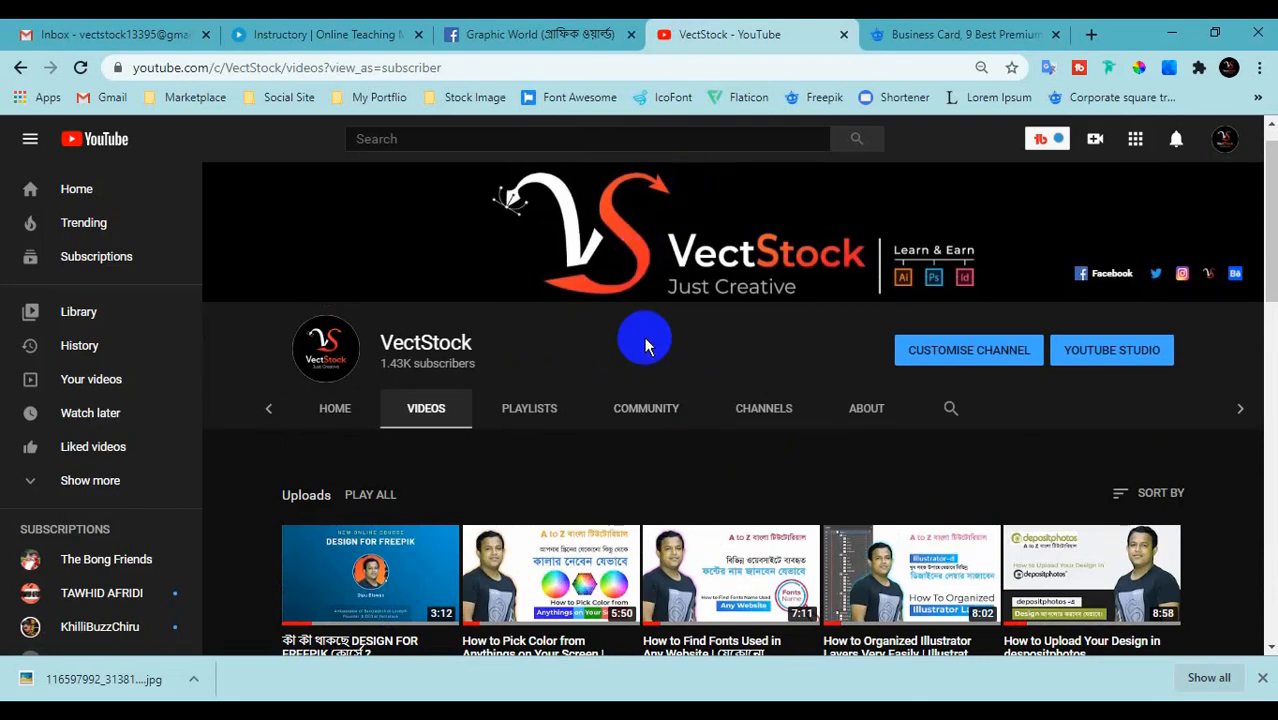
pyautogui.scroll(-2, 645, 345)
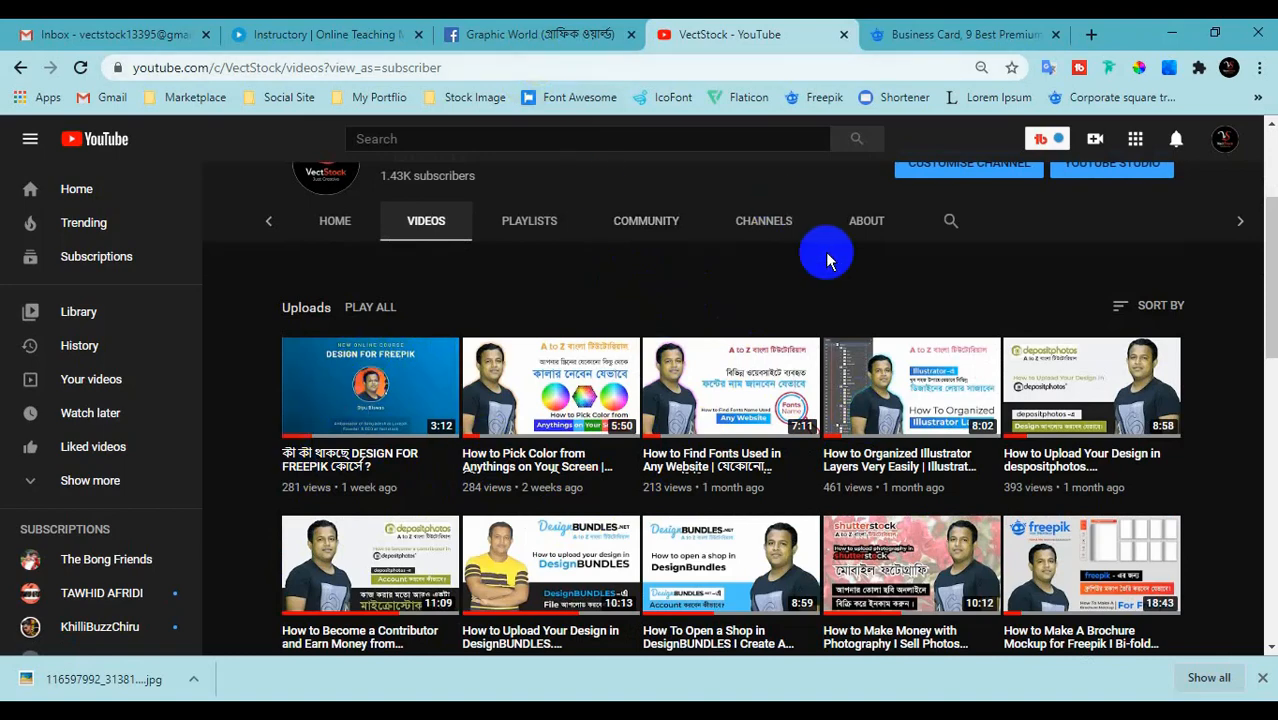
# Step: Switch to the Instructory website and look through its home page, including the newsfeed and Latest Courses sections
pyautogui.click(300, 32)
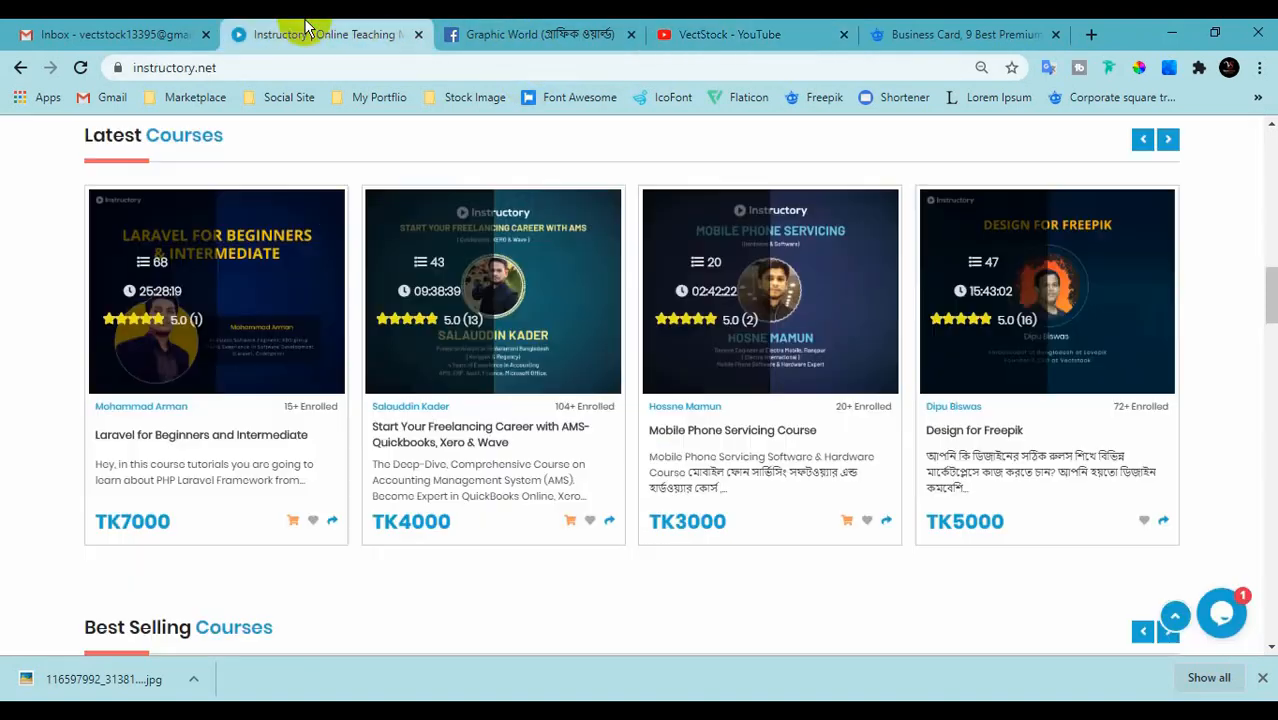
pyautogui.scroll(-15, 1100, 546)
pyautogui.scroll(5, 1100, 533)
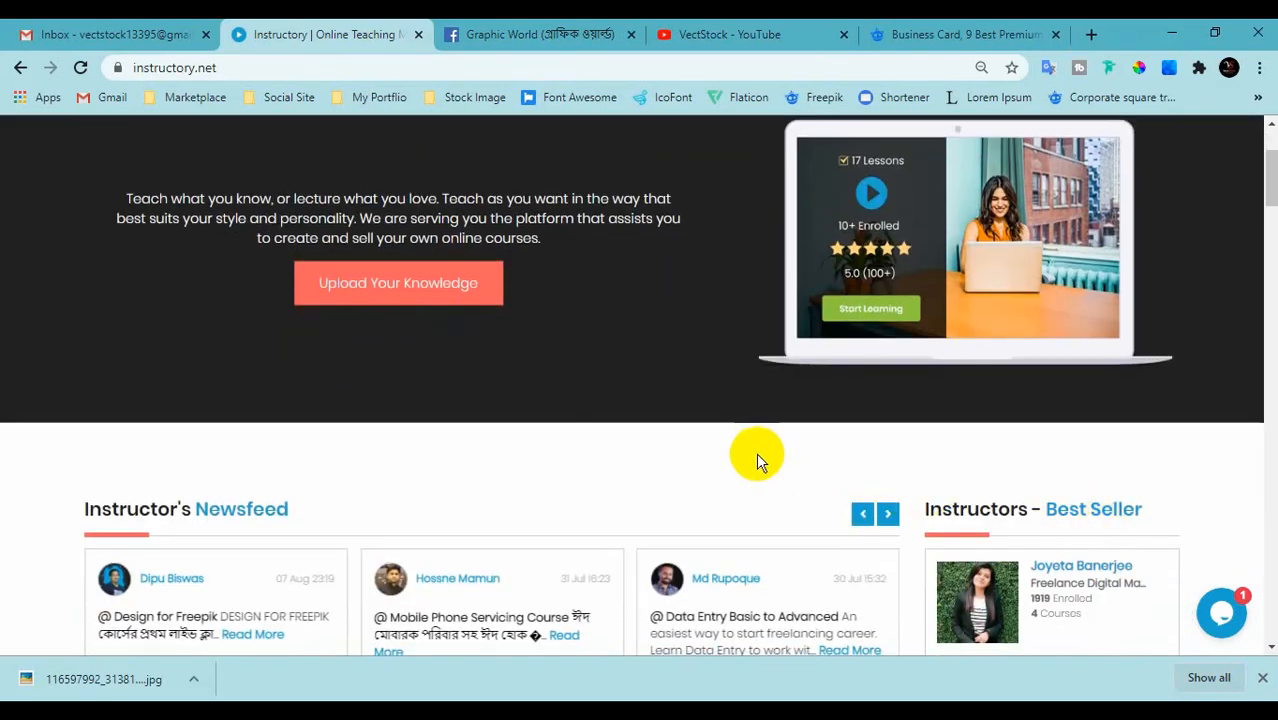
pyautogui.scroll(-2, 757, 460)
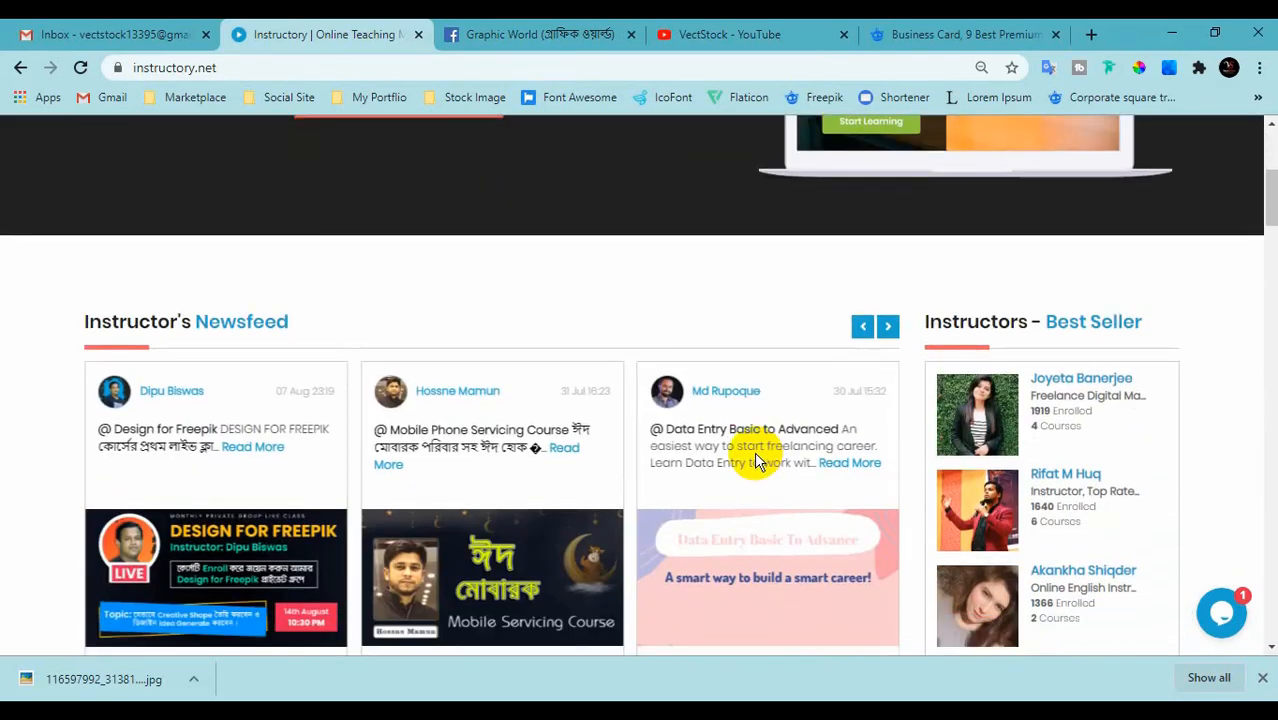
pyautogui.scroll(-9, 757, 460)
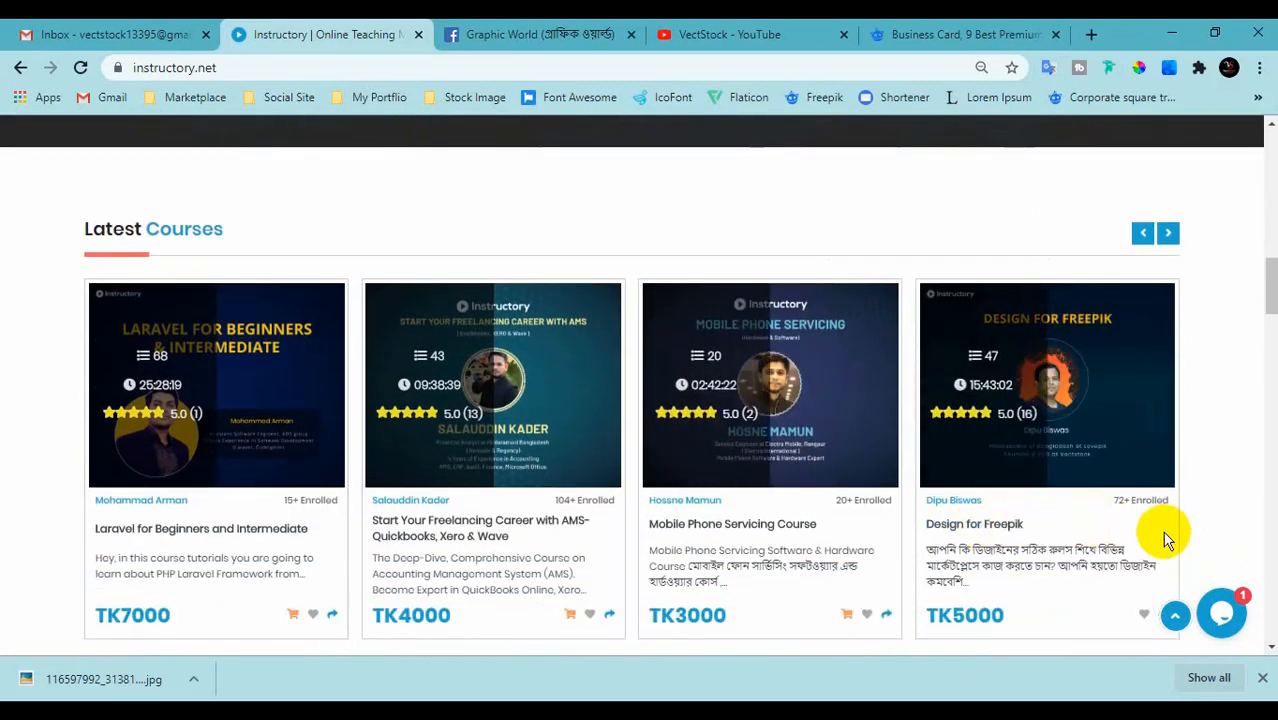
pyautogui.scroll(-3, 1164, 535)
pyautogui.scroll(7, 1104, 506)
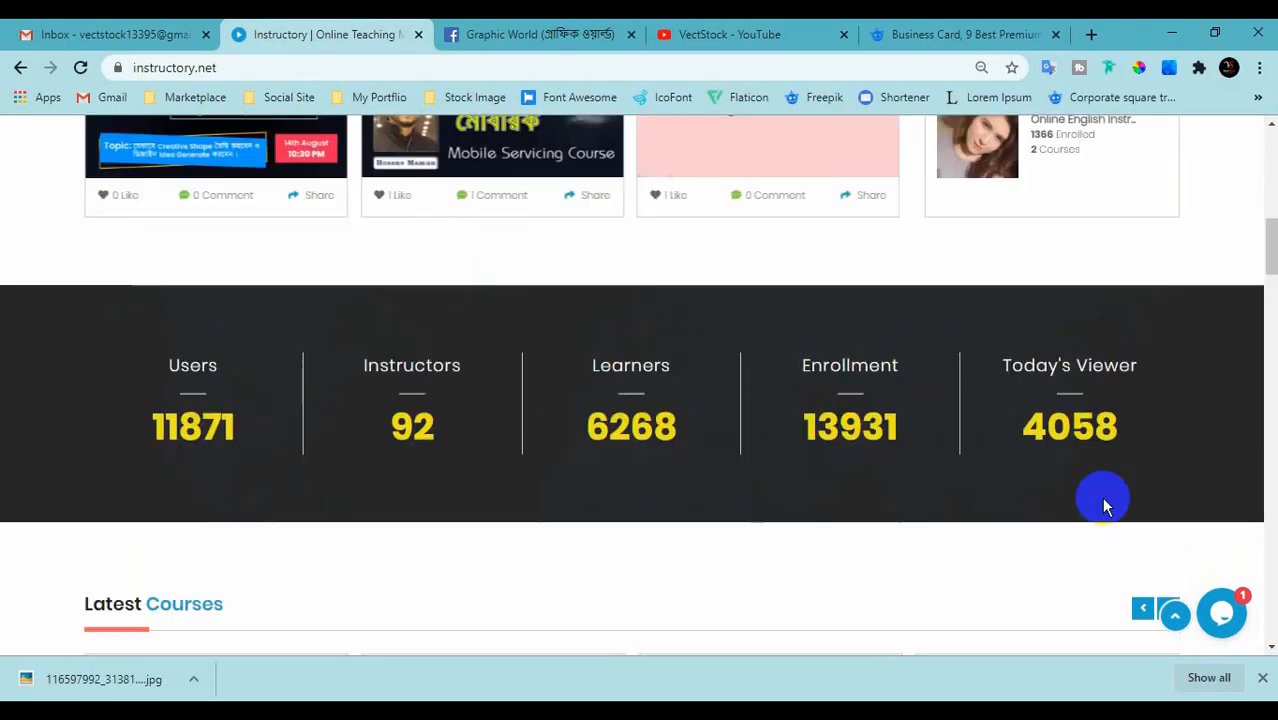
pyautogui.scroll(10, 1104, 506)
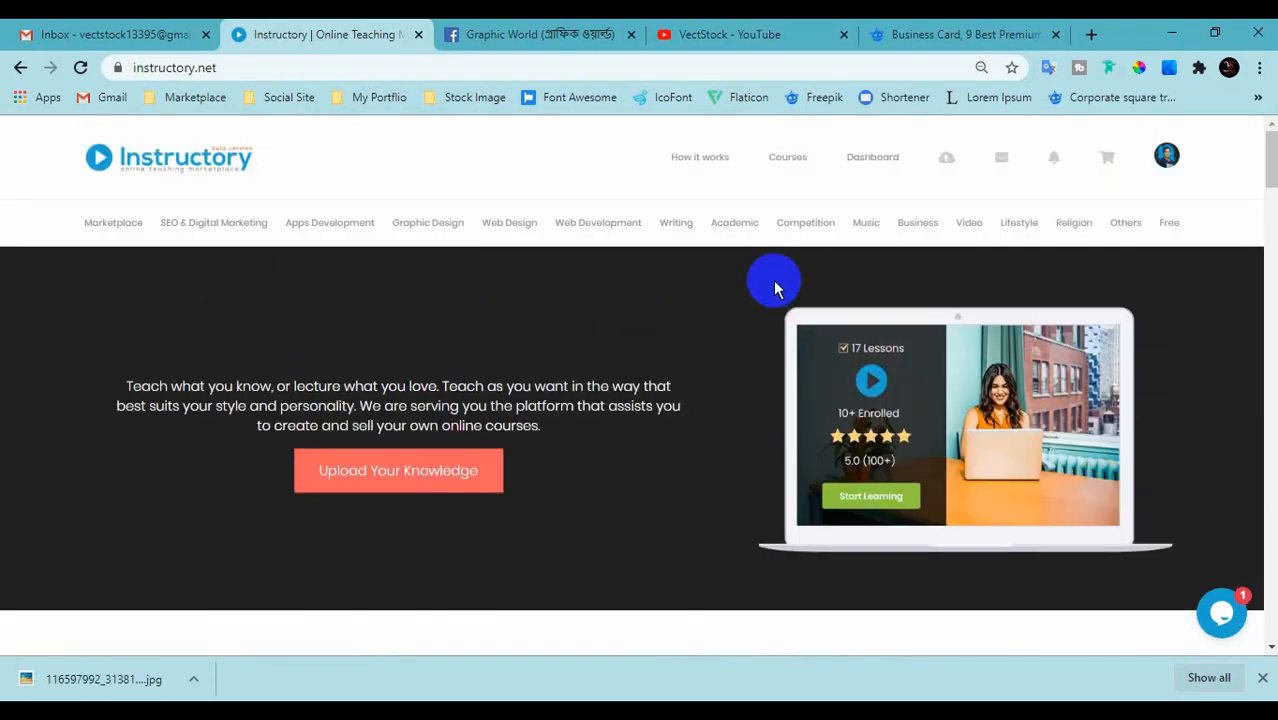
# Step: View the Graphic World Facebook group's header, and look over the Business Card collection on Freepik
pyautogui.click(545, 30)
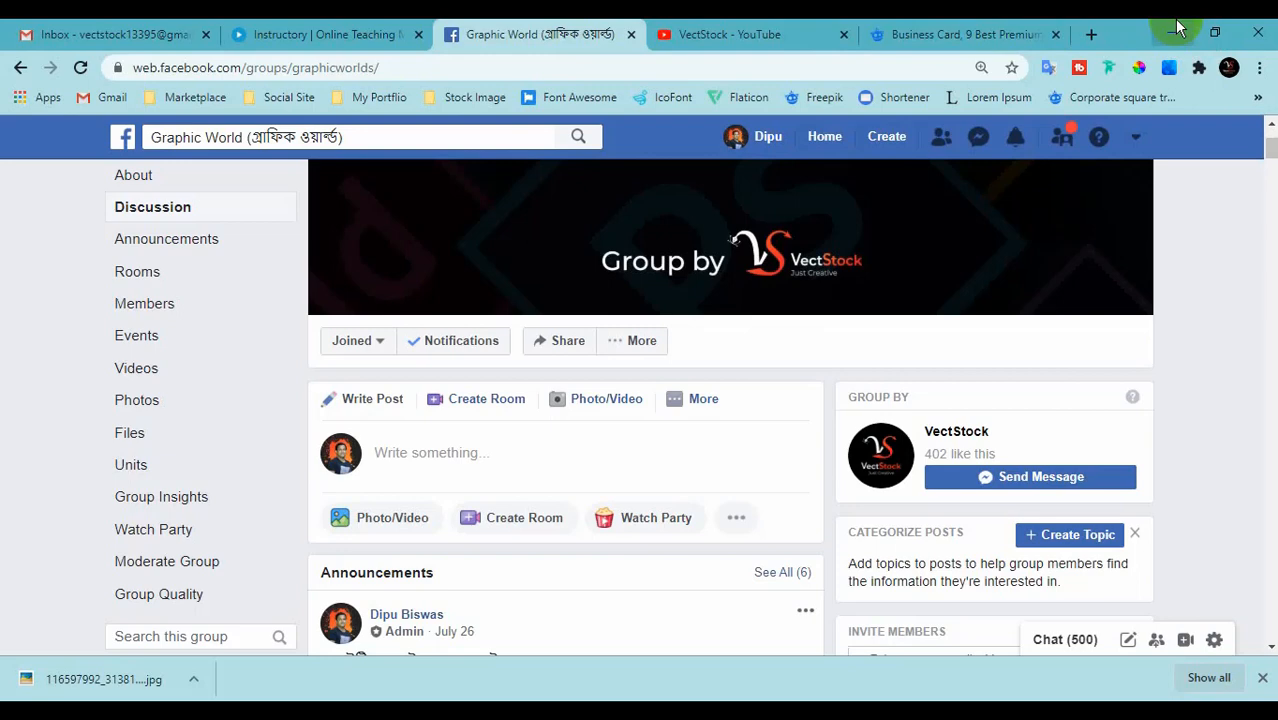
pyautogui.scroll(2, 1120, 250)
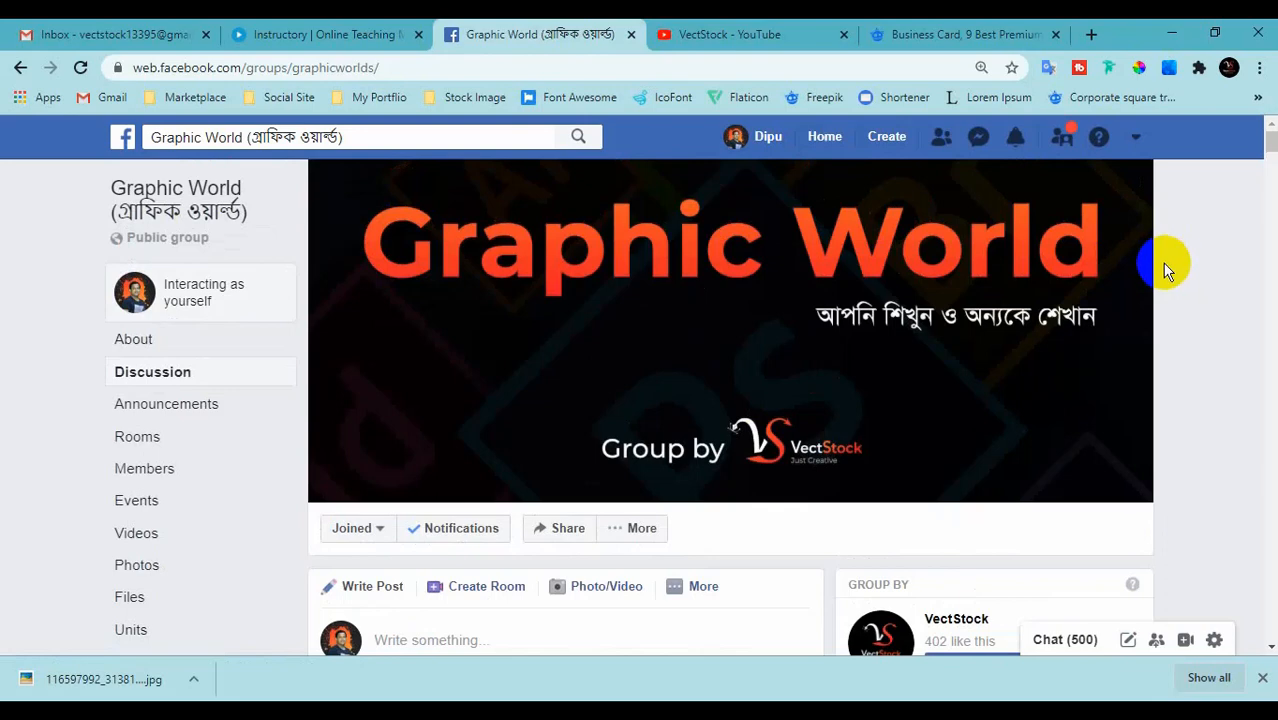
pyautogui.click(978, 34)
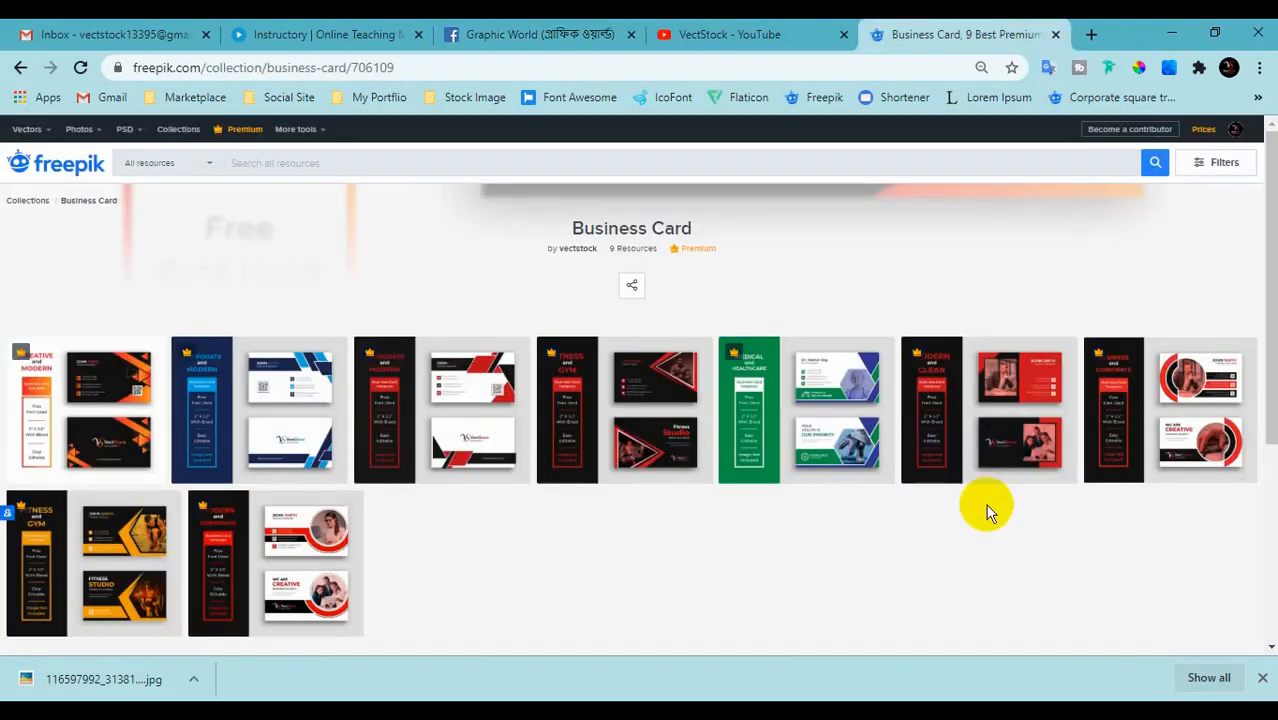
pyautogui.scroll(-3, 903, 524)
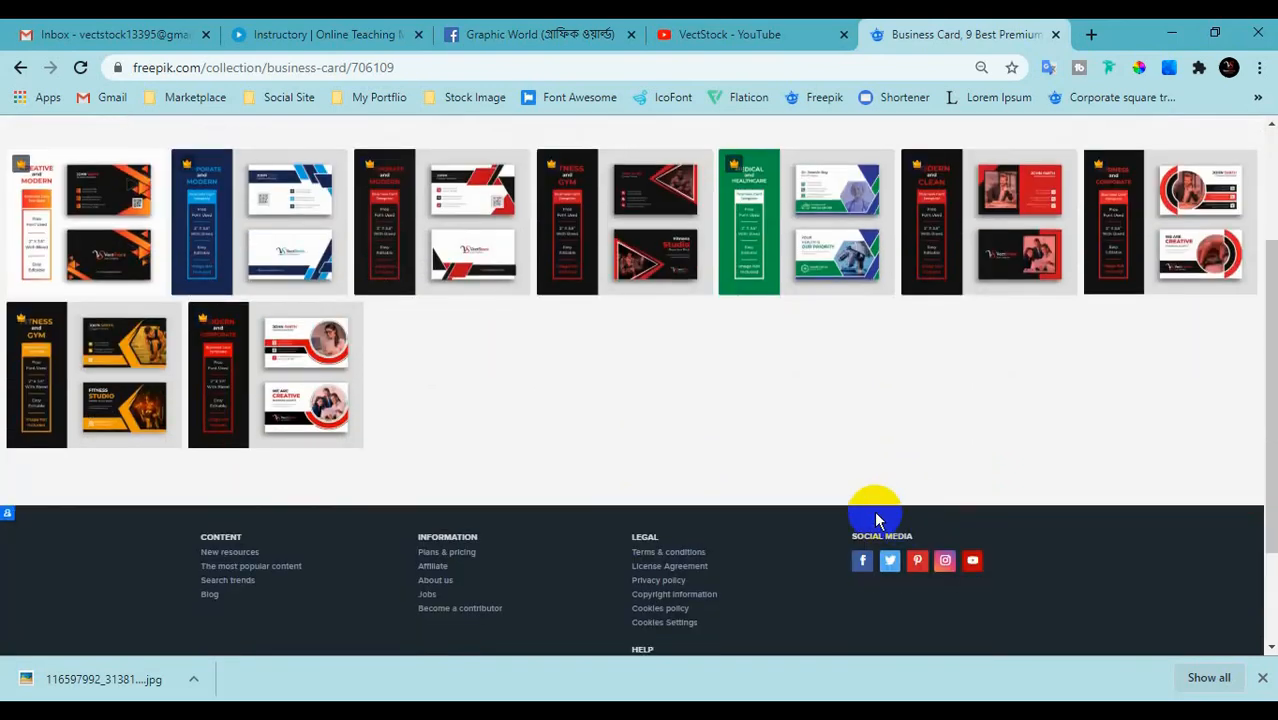
pyautogui.scroll(1, 773, 489)
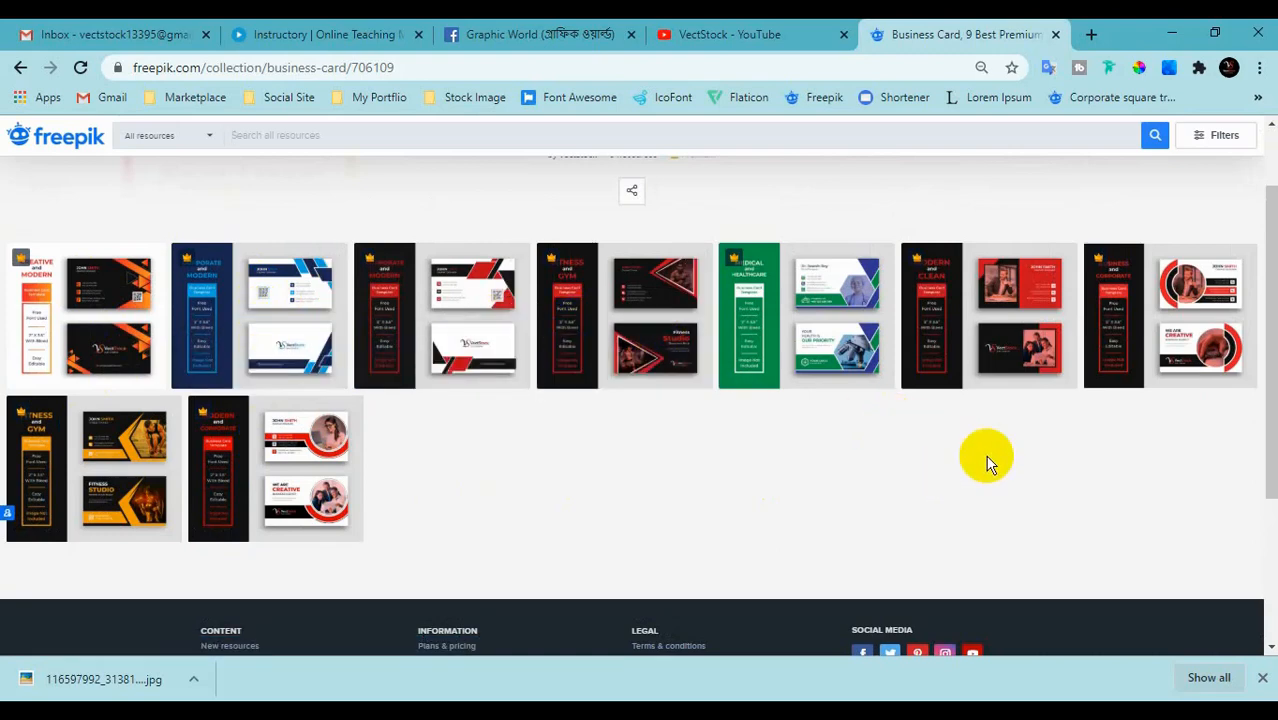
pyautogui.scroll(1, 948, 535)
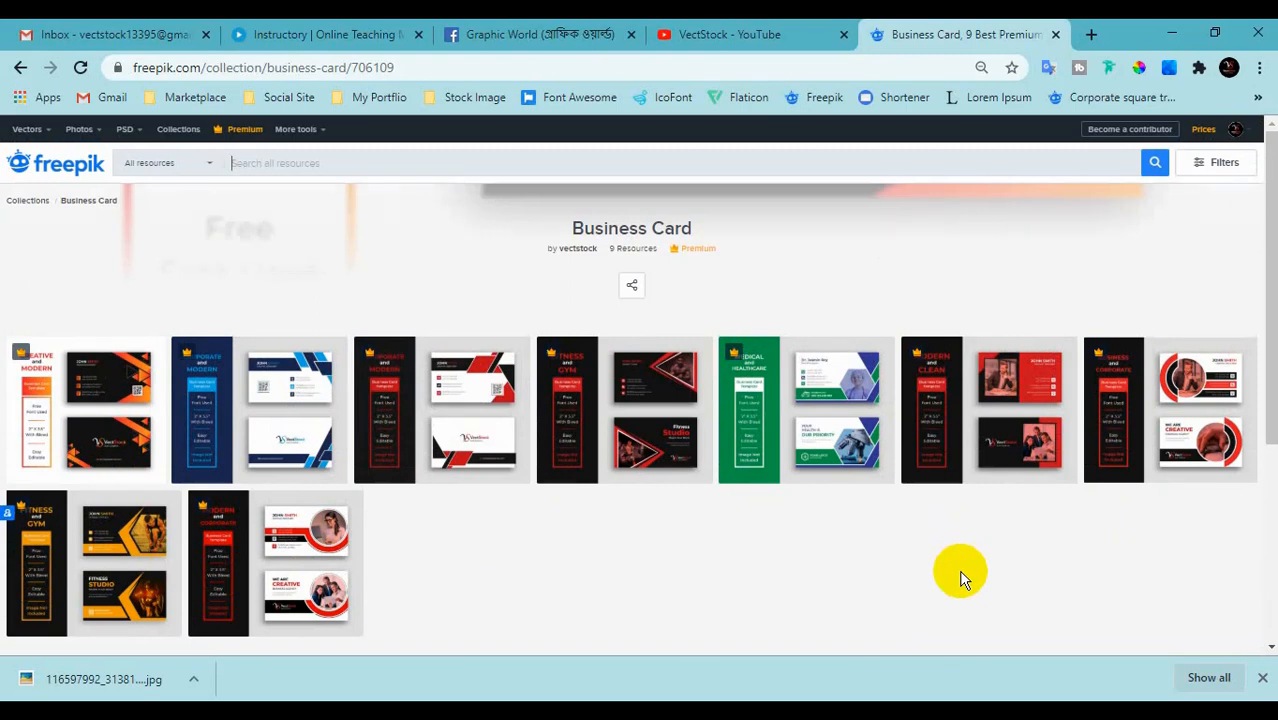
# Step: Open the Freepik folder inside Approved Design on the VectStock (D:) drive in File Explorer and find design 91
pyautogui.click(1180, 31)
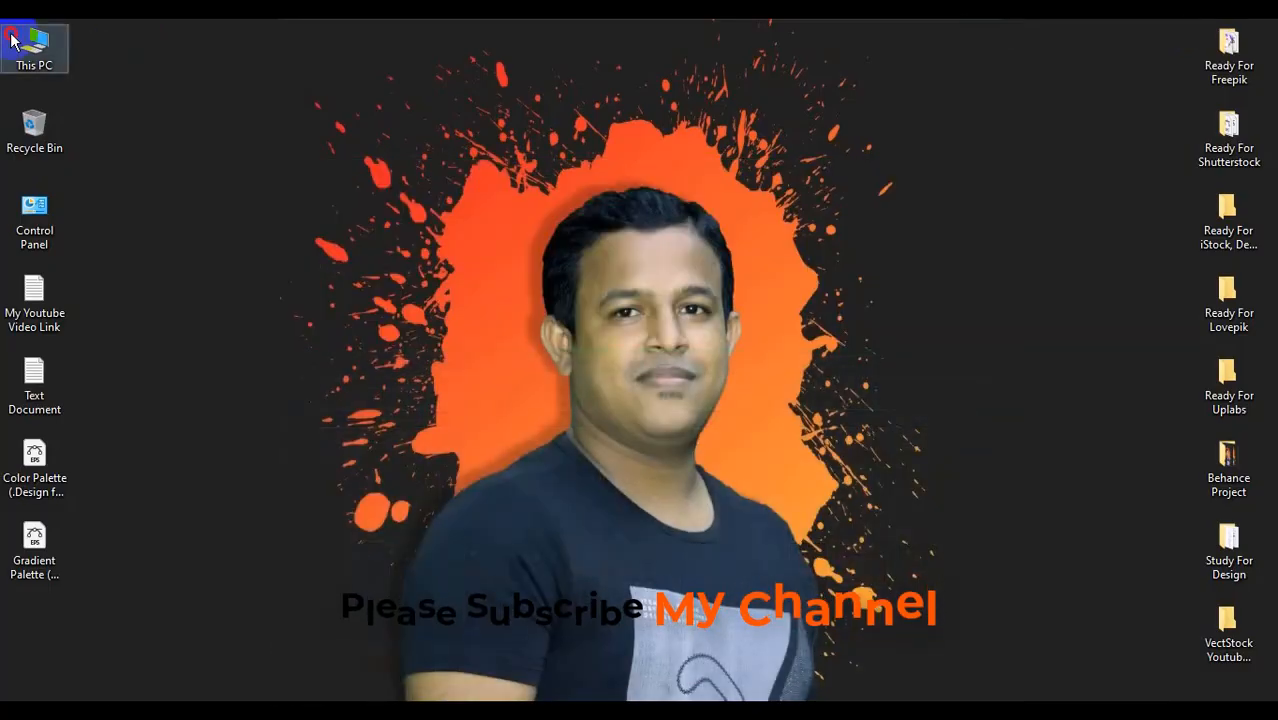
pyautogui.press('super+e')
pyautogui.scroll(-3, 1030, 450)
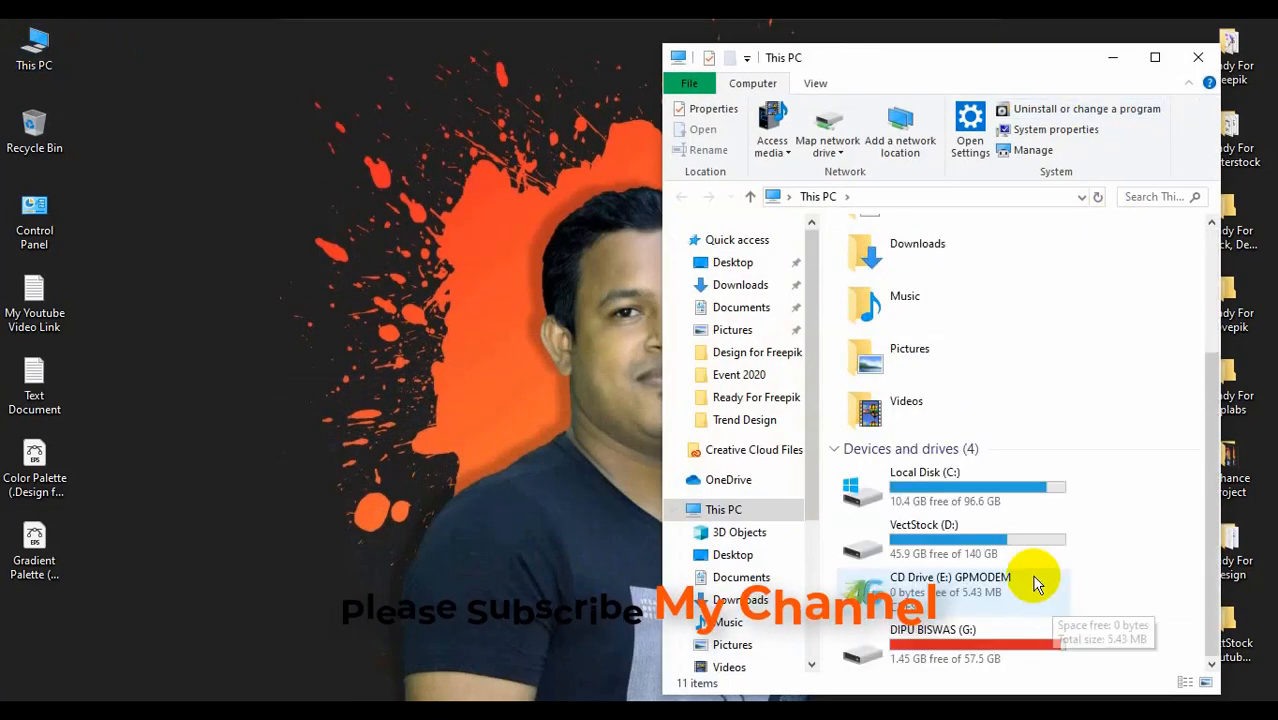
pyautogui.doubleClick(960, 543)
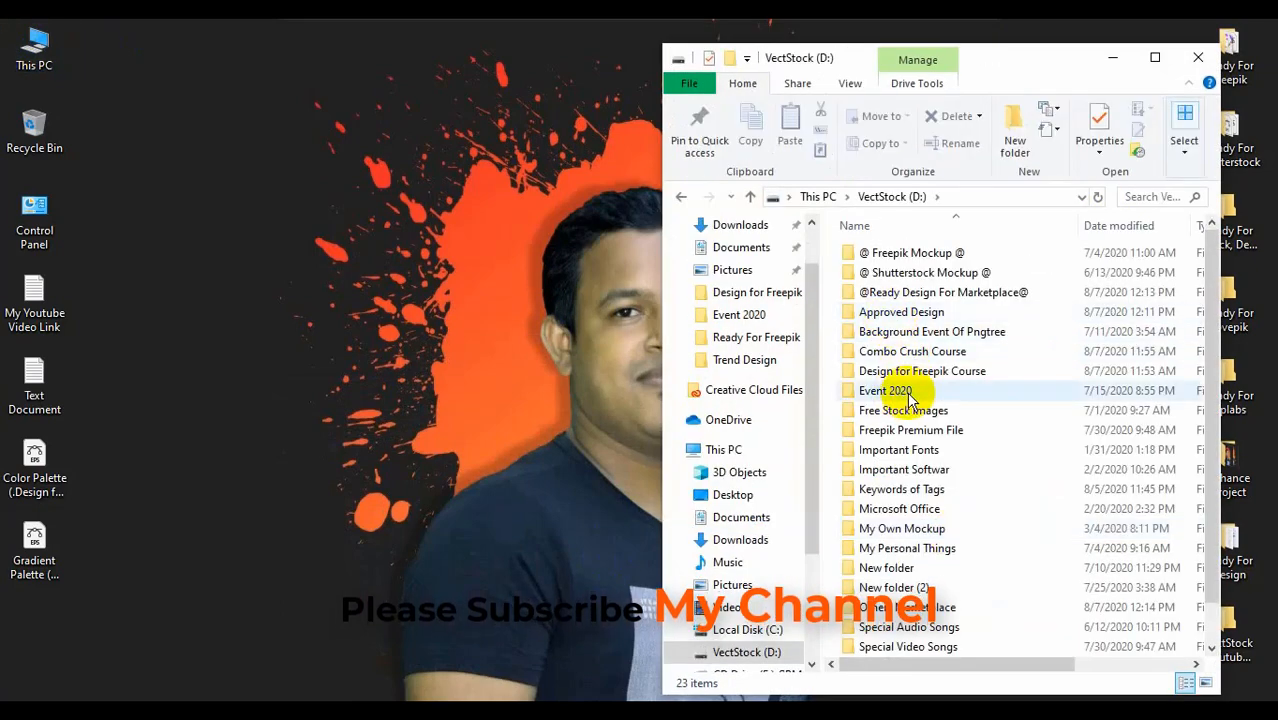
pyautogui.doubleClick(905, 312)
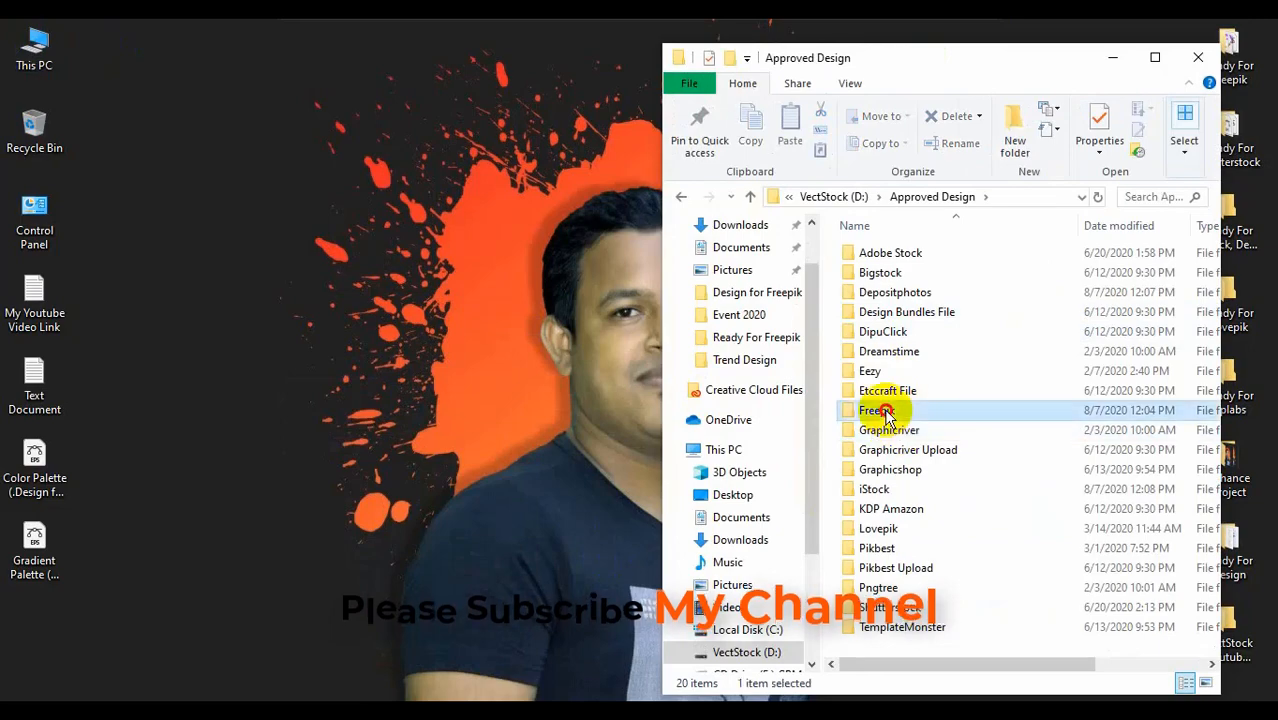
pyautogui.doubleClick(887, 410)
pyautogui.click(1155, 55)
pyautogui.scroll(-15, 787, 292)
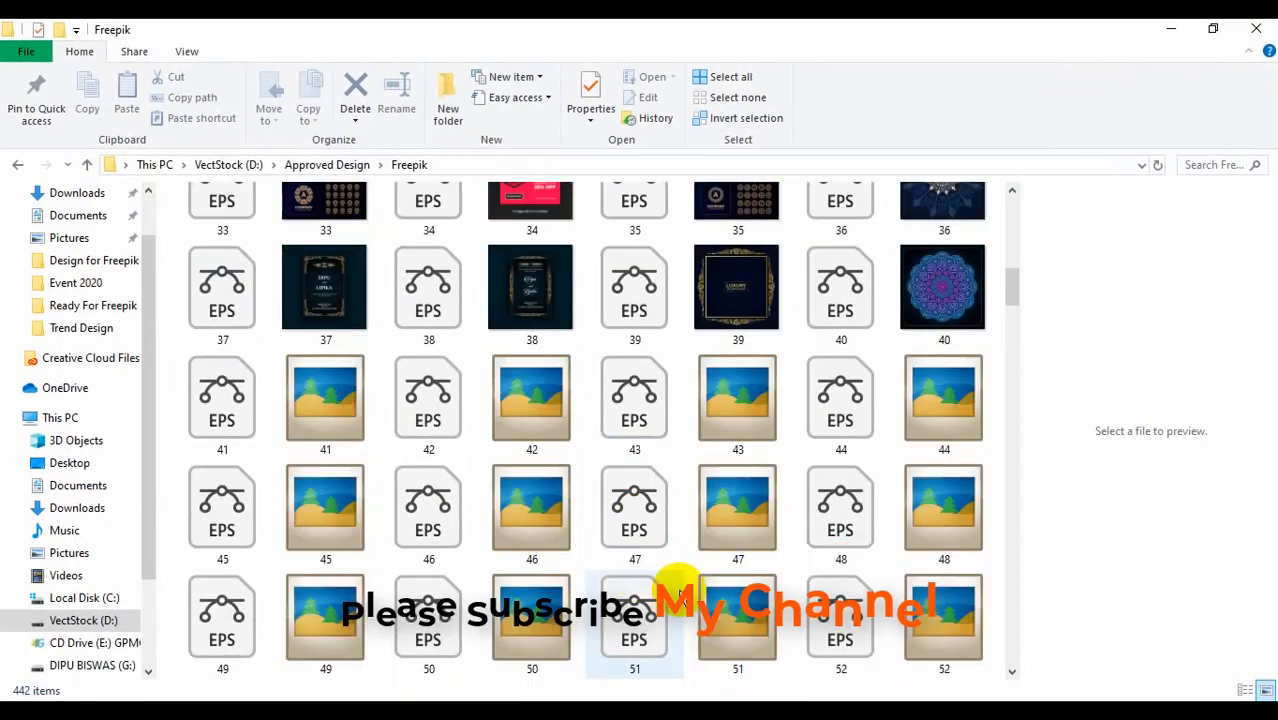
pyautogui.scroll(-4, 680, 595)
pyautogui.scroll(3, 836, 542)
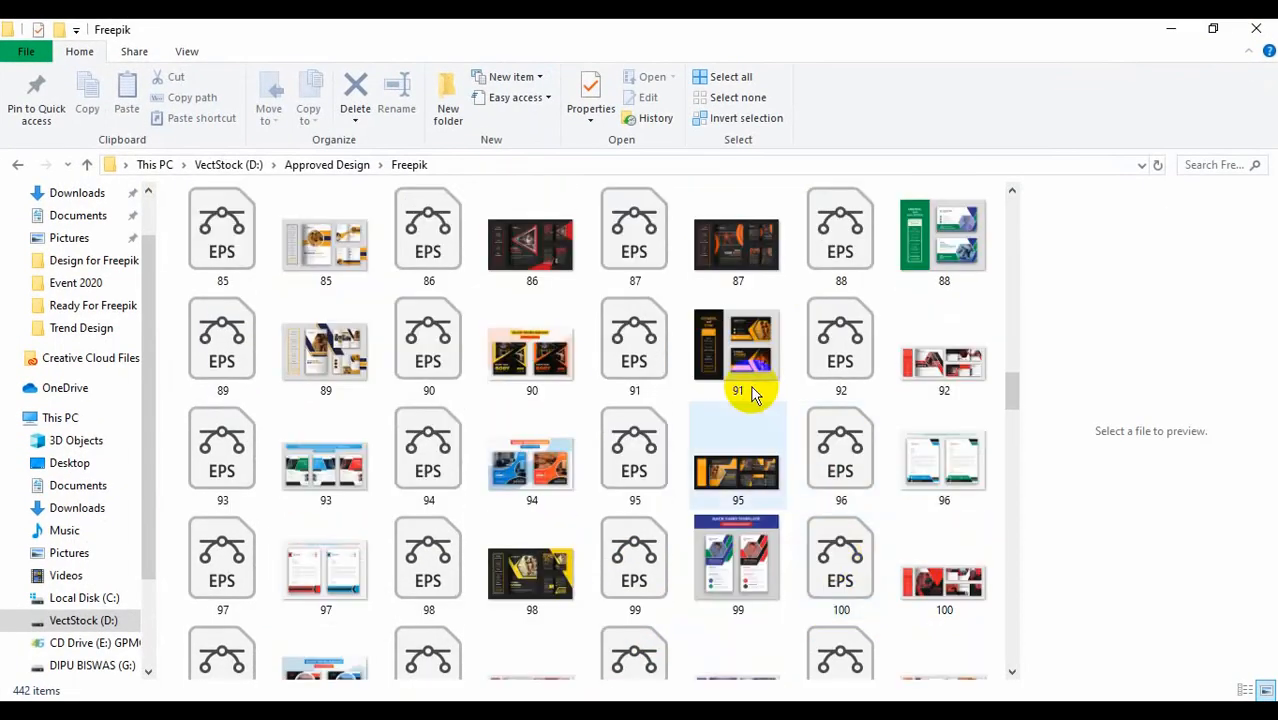
# Step: Preview the fitness business card image 91.jpg and open its source file 91.eps in Illustrator
pyautogui.click(752, 350)
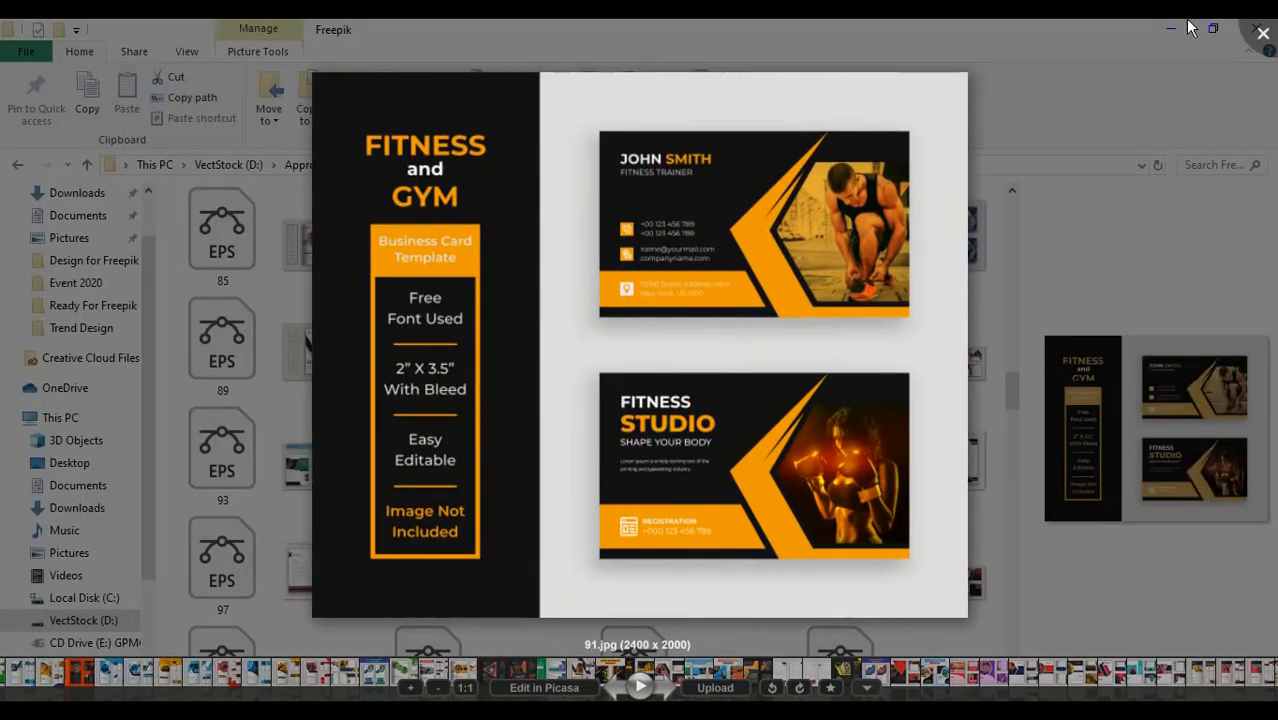
pyautogui.click(1263, 38)
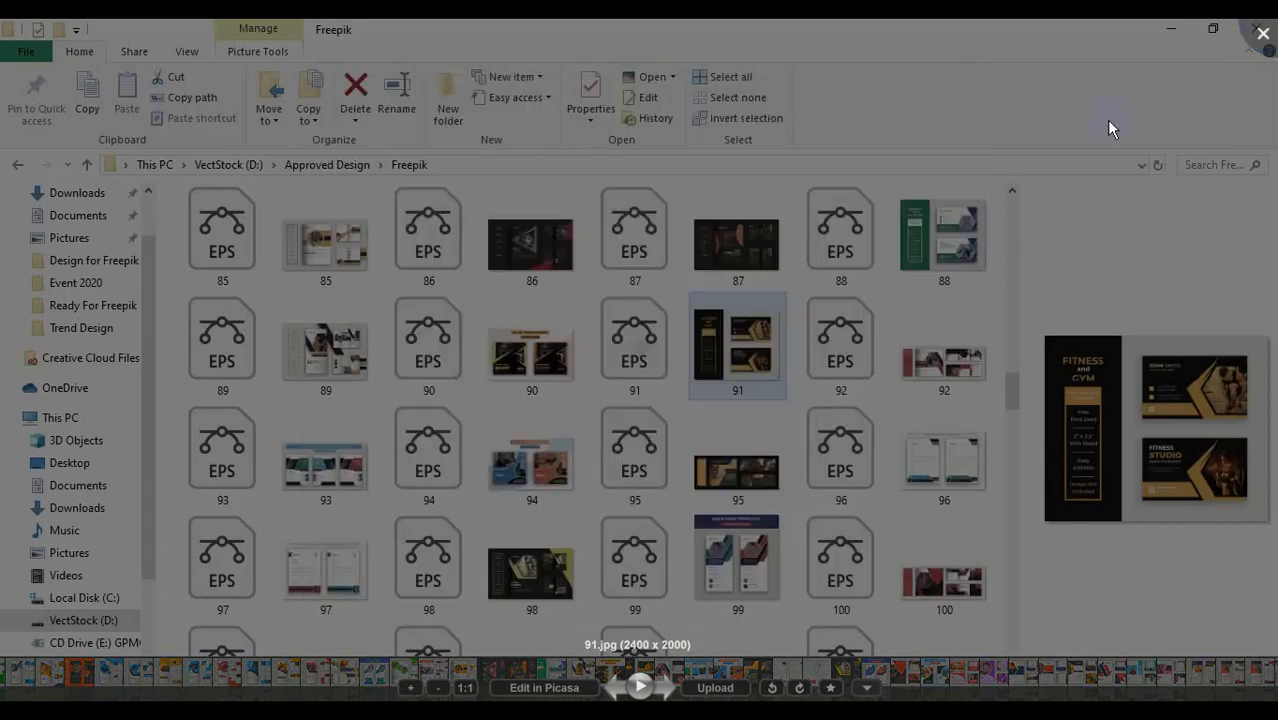
pyautogui.doubleClick(640, 345)
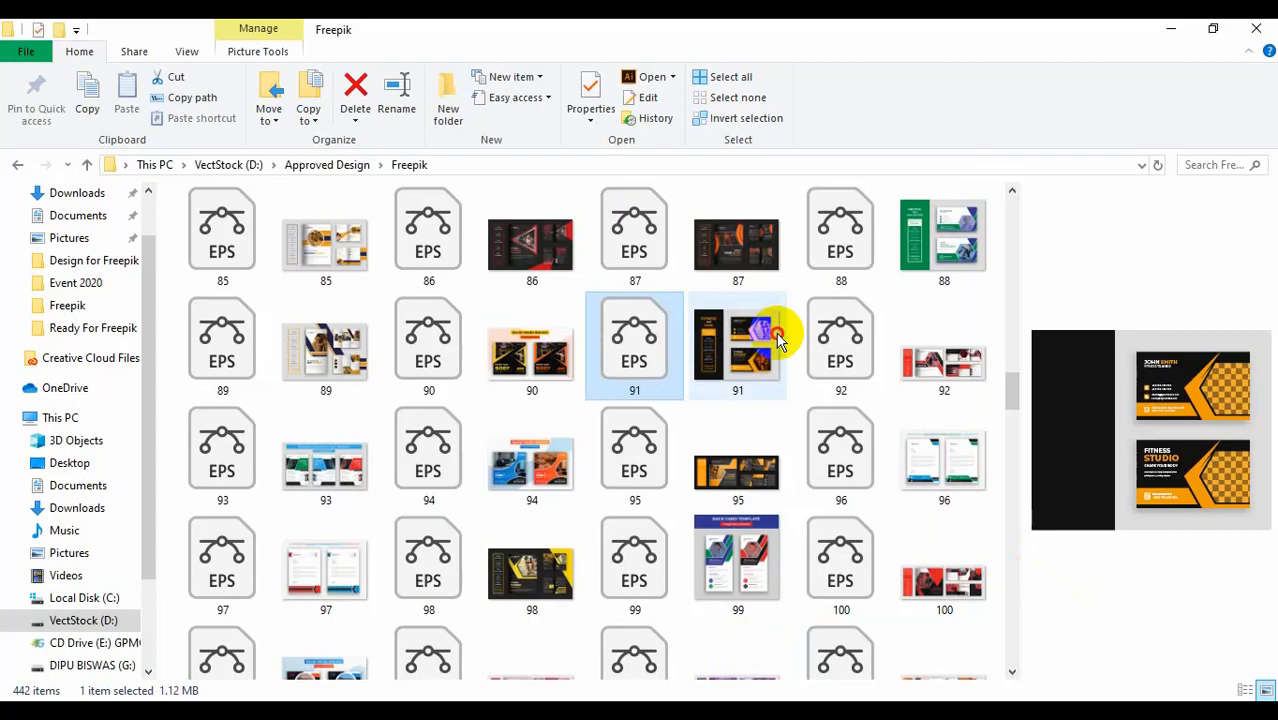
pyautogui.doubleClick(767, 350)
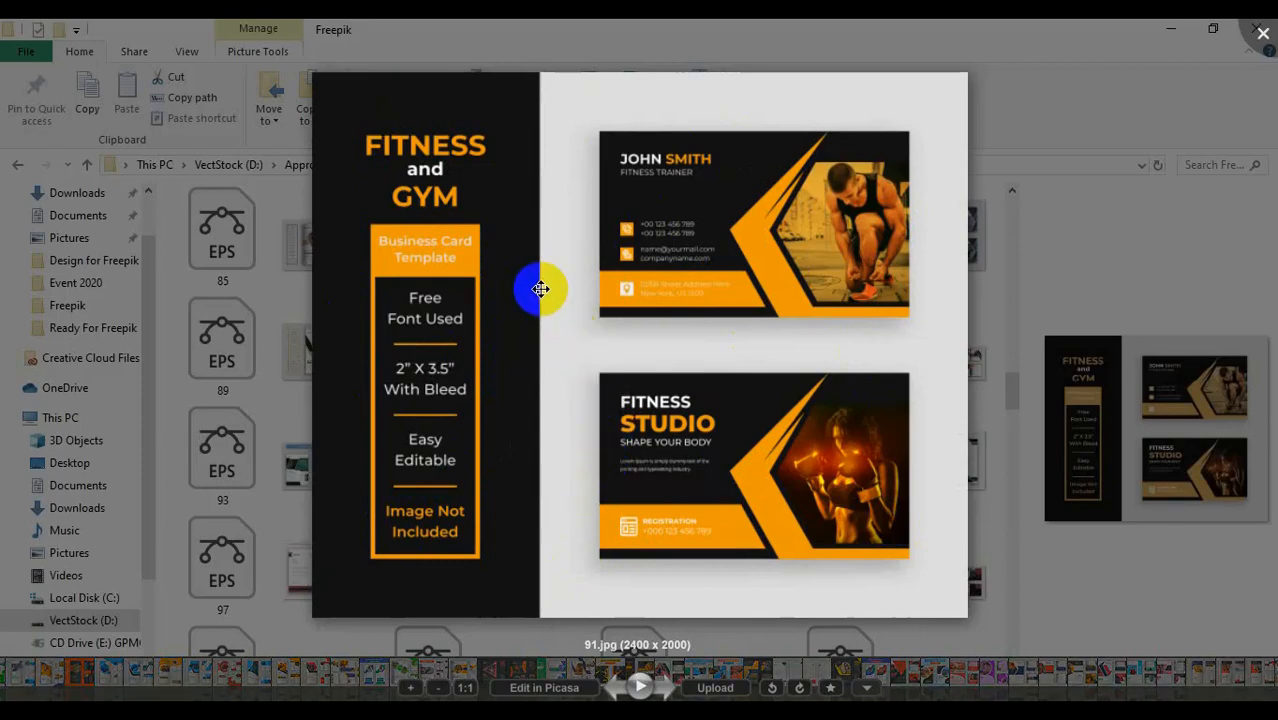
pyautogui.click(1263, 35)
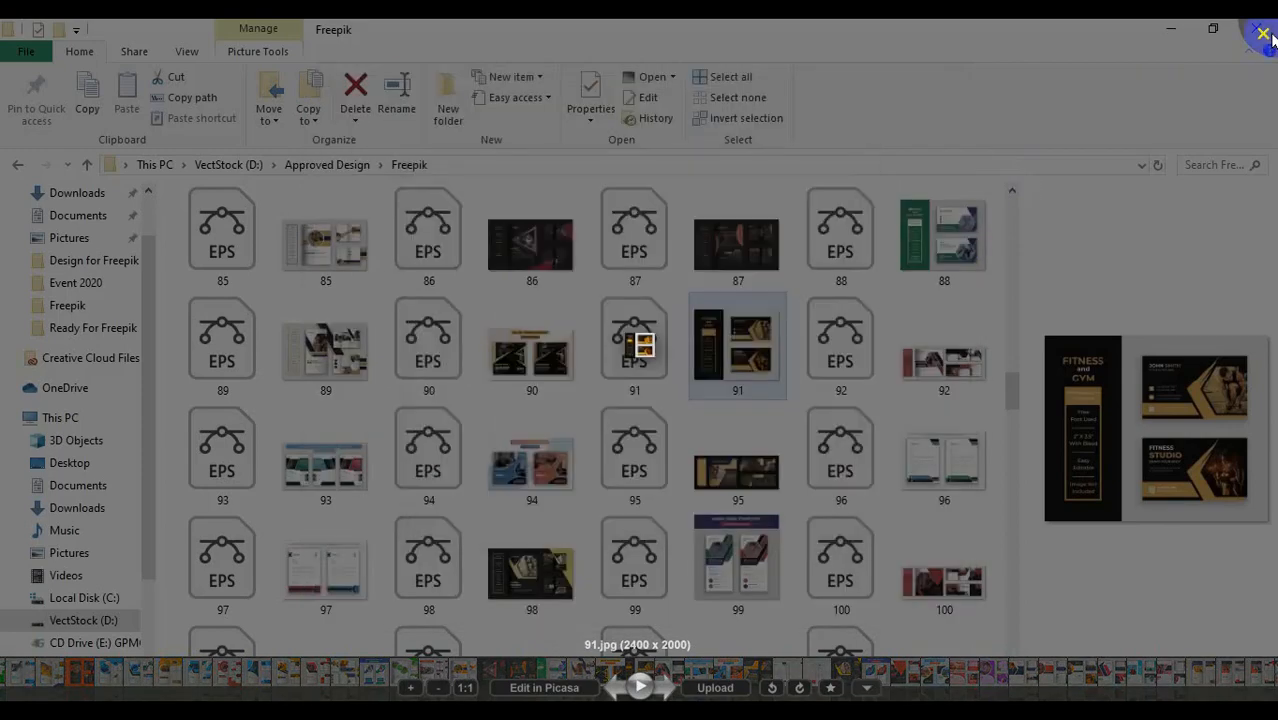
pyautogui.click(1170, 28)
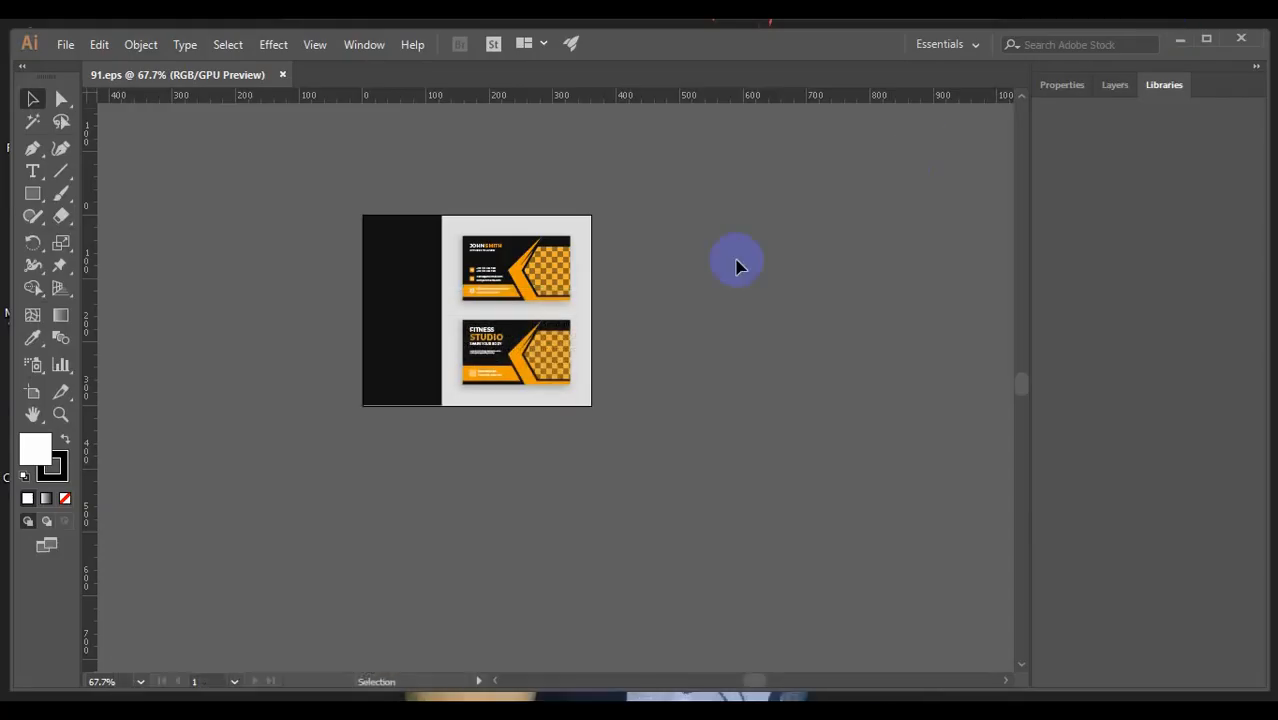
# Step: Inspect the front and back business card artwork by selecting each card and clearing the selection
pyautogui.click(542, 302)
pyautogui.click(722, 333)
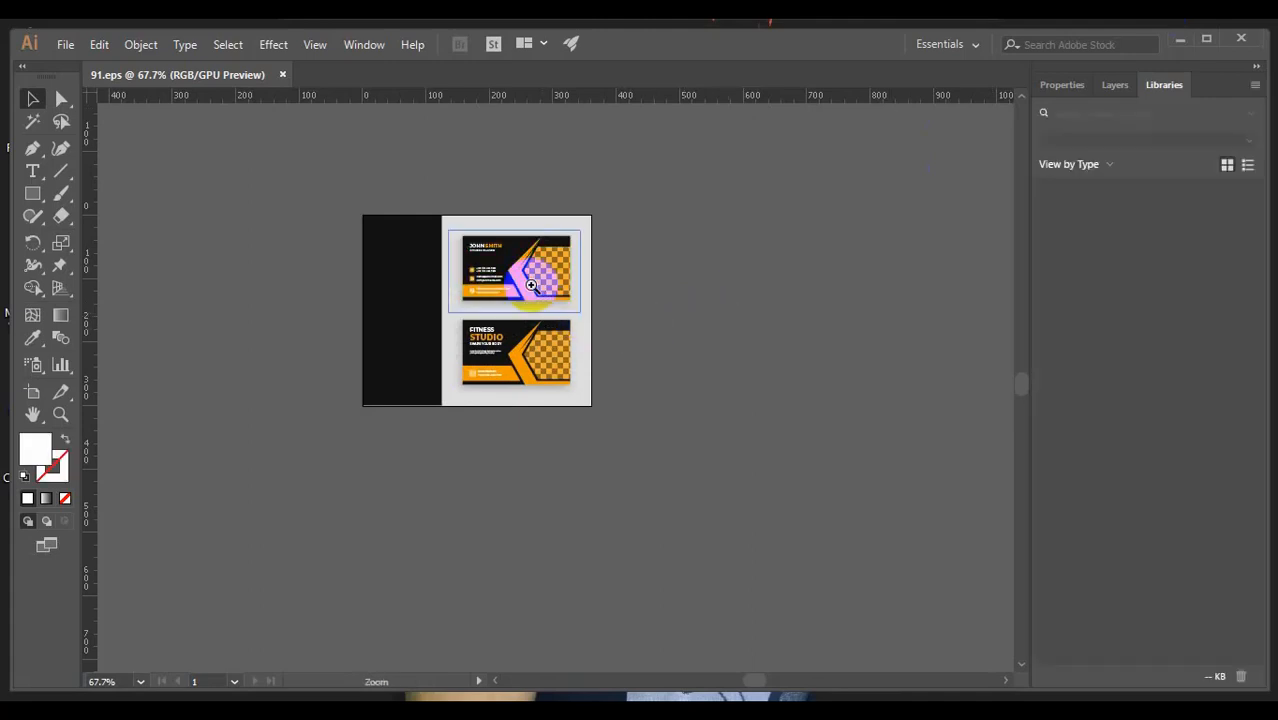
pyautogui.scroll(2, 537, 292)
pyautogui.click(513, 275)
pyautogui.click(512, 350)
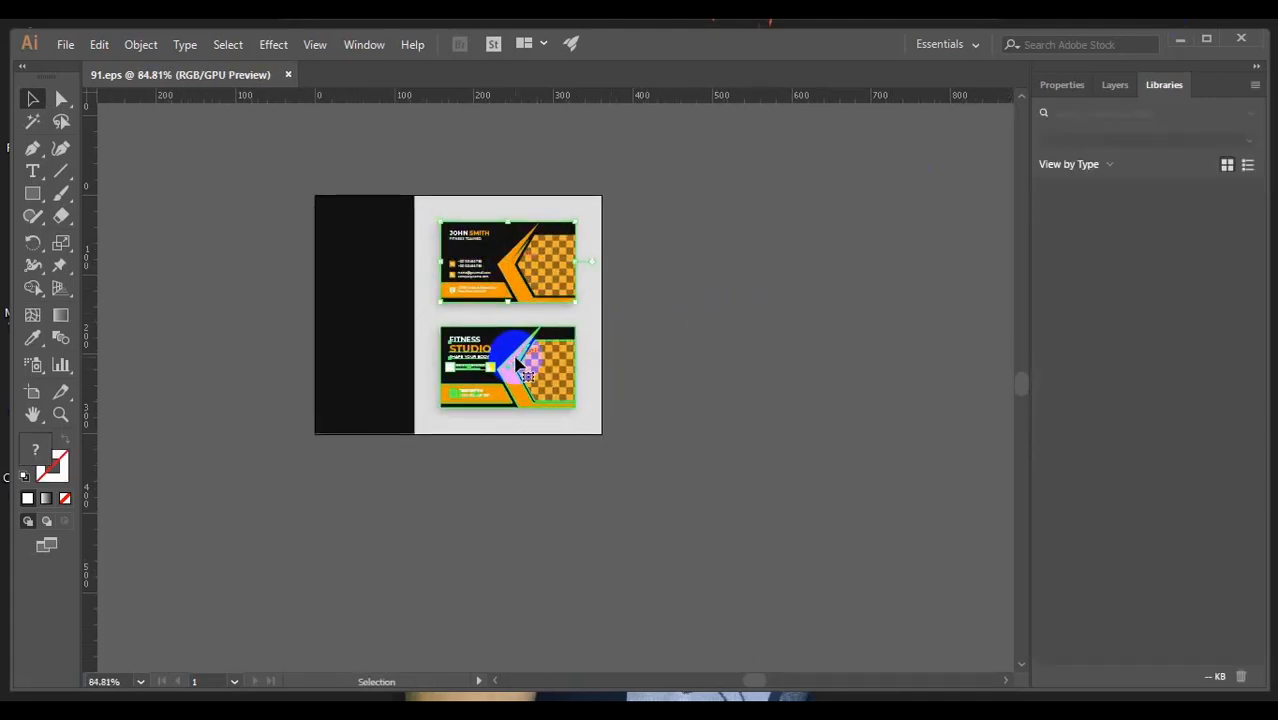
pyautogui.click(747, 328)
# Step: Check the contents of the Objects and Background layers by hiding and showing each one
pyautogui.click(1112, 85)
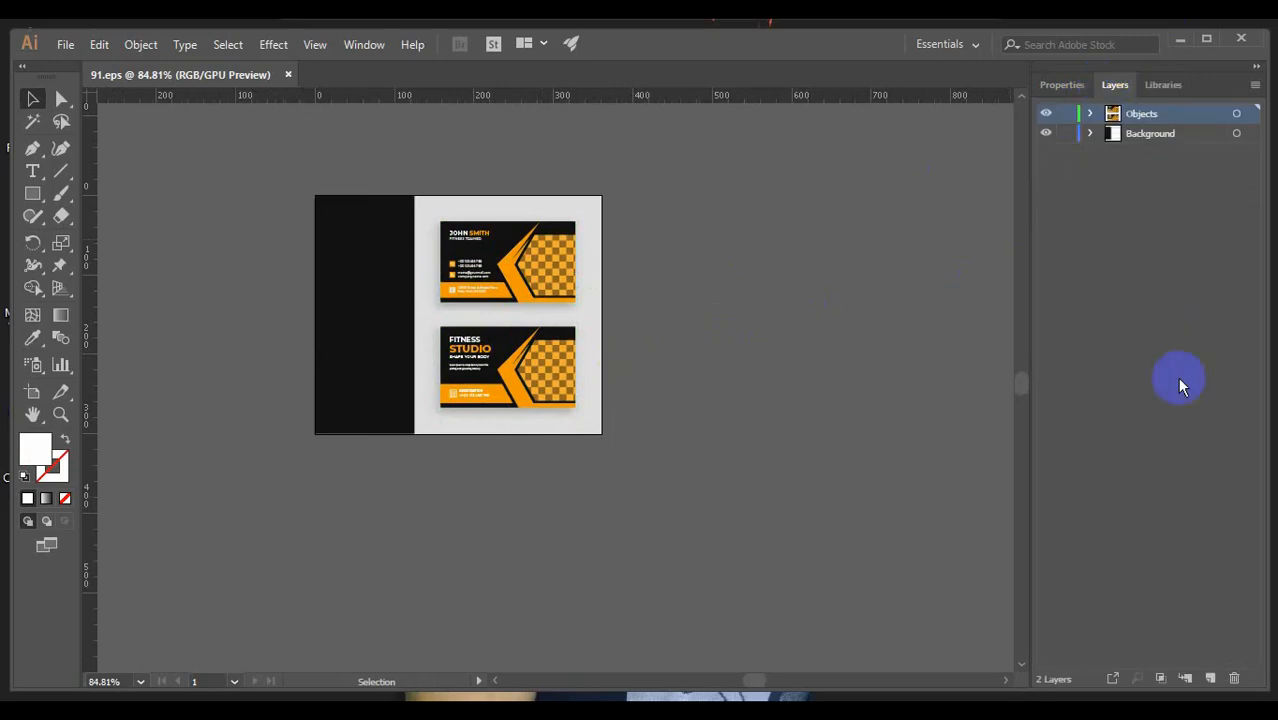
pyautogui.click(1044, 115)
pyautogui.click(1044, 115)
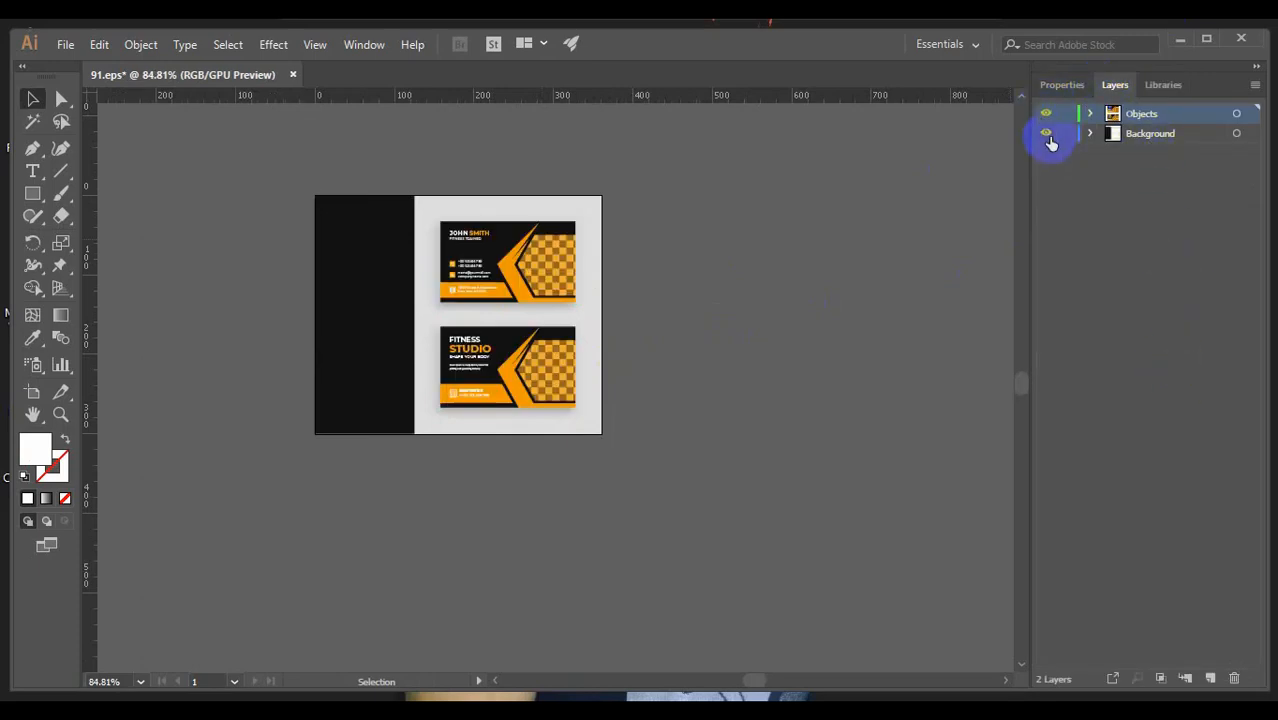
pyautogui.click(1048, 135)
pyautogui.click(1049, 137)
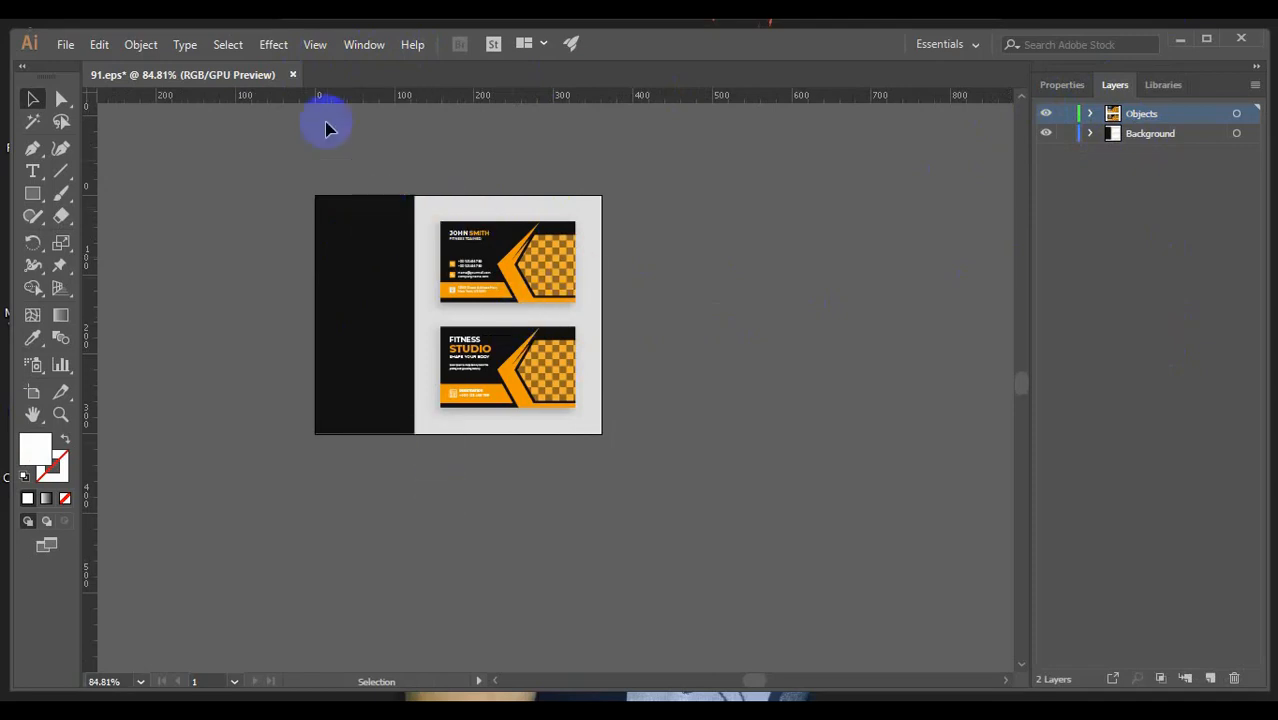
# Step: Close 91.eps without saving the changes and minimise Illustrator
pyautogui.click(294, 75)
pyautogui.click(733, 390)
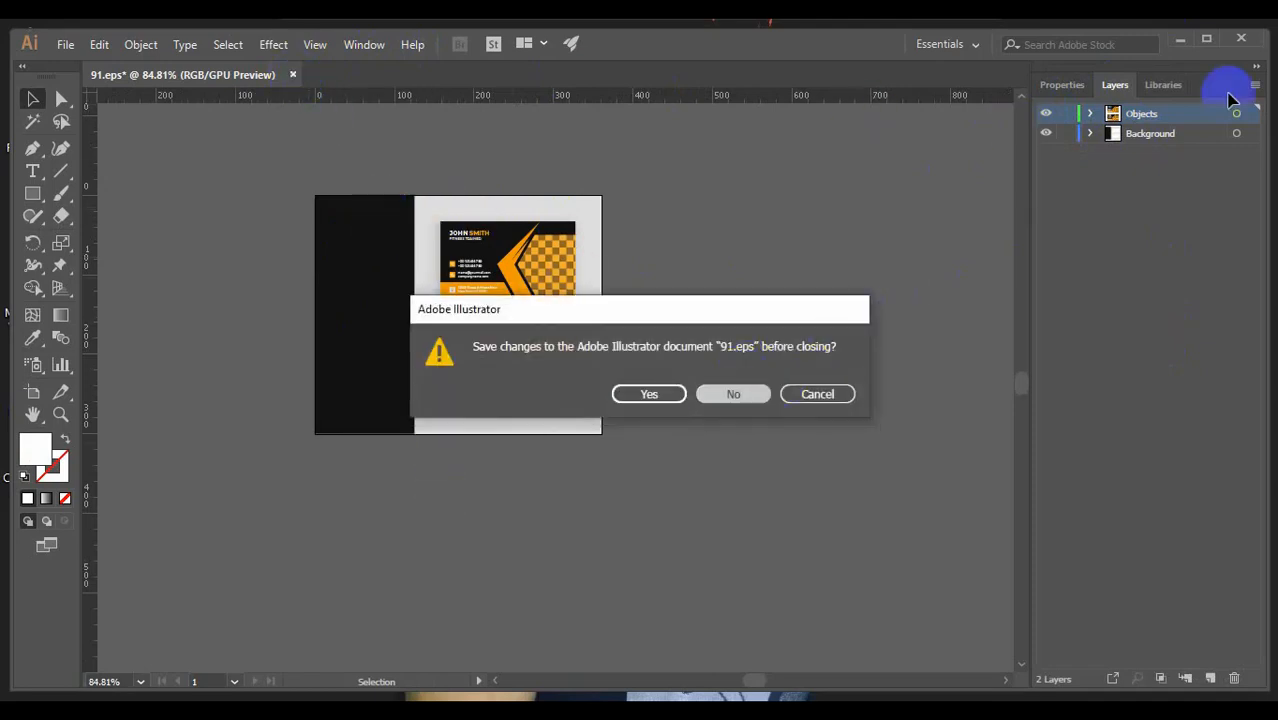
pyautogui.click(1185, 40)
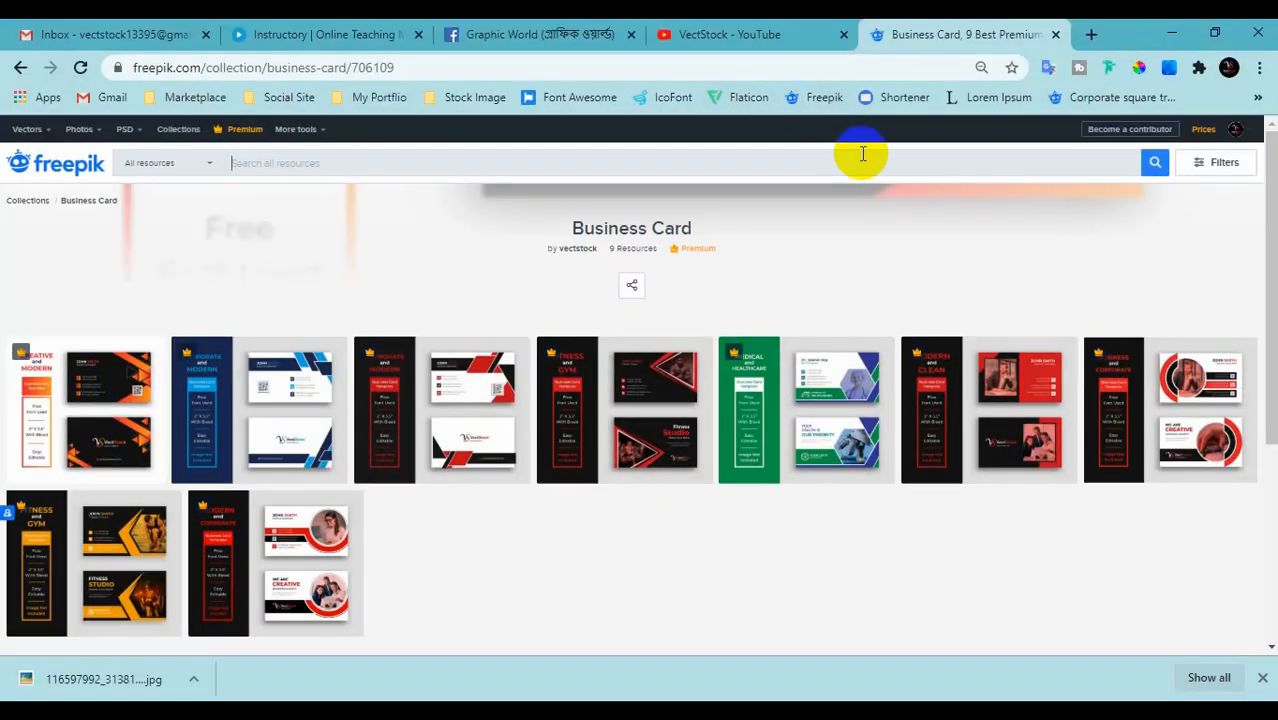
# Step: Go from the business card collection to the Freepik home page by removing the collection path from the address
pyautogui.click(213, 70)
pyautogui.click(276, 70)
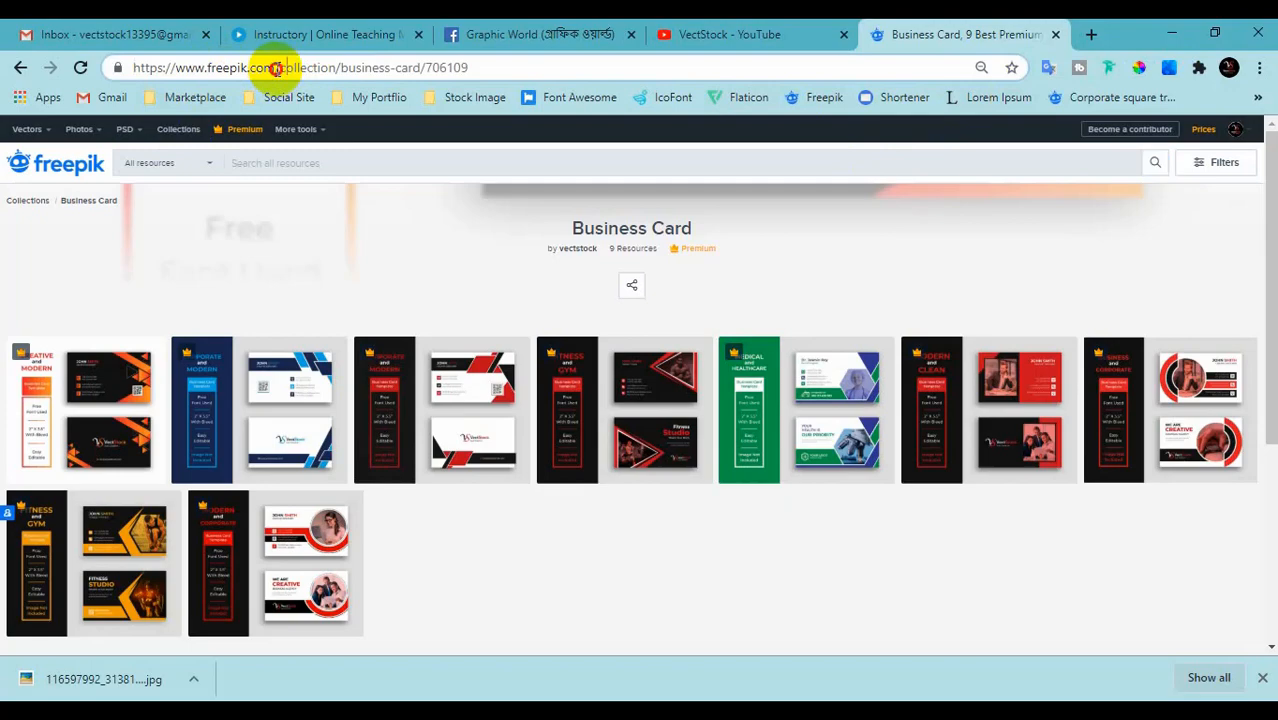
pyautogui.moveTo(276, 68); pyautogui.dragTo(515, 68)
pyautogui.press('BackSpace')
pyautogui.press('Return')
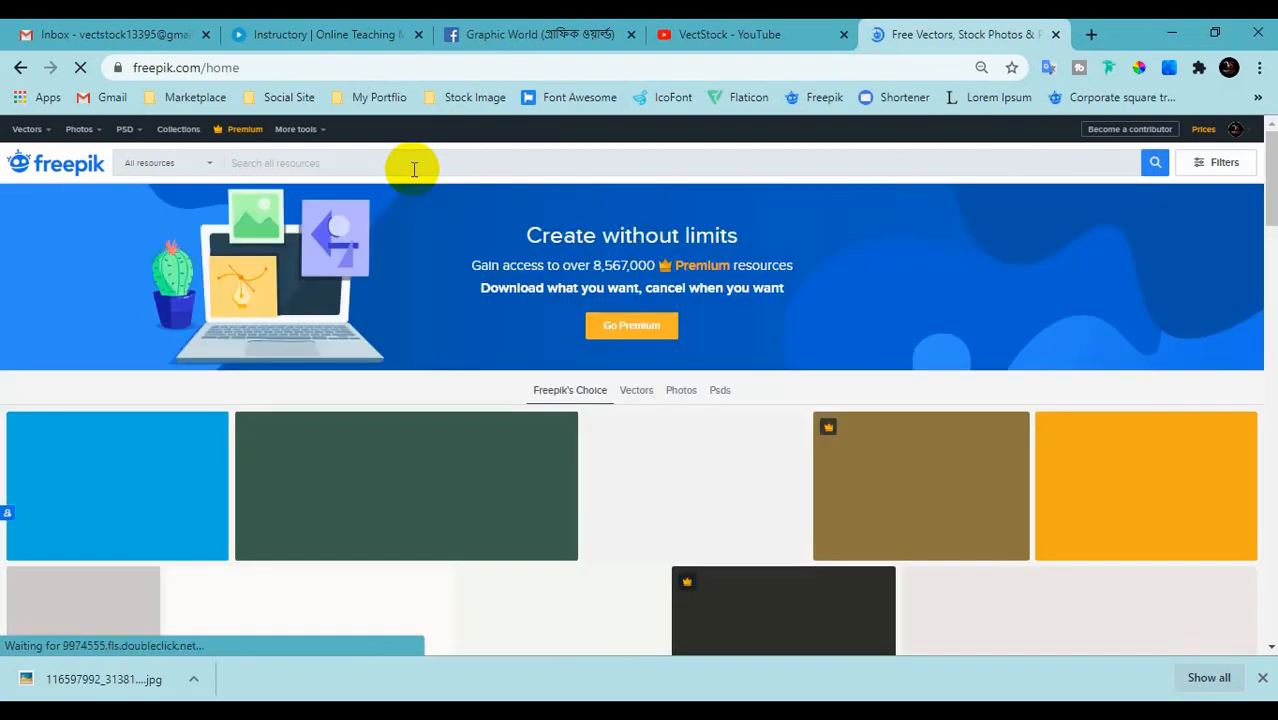
# Step: Search all Freepik resources for "business card"
pyautogui.click(413, 169)
pyautogui.write('bus')
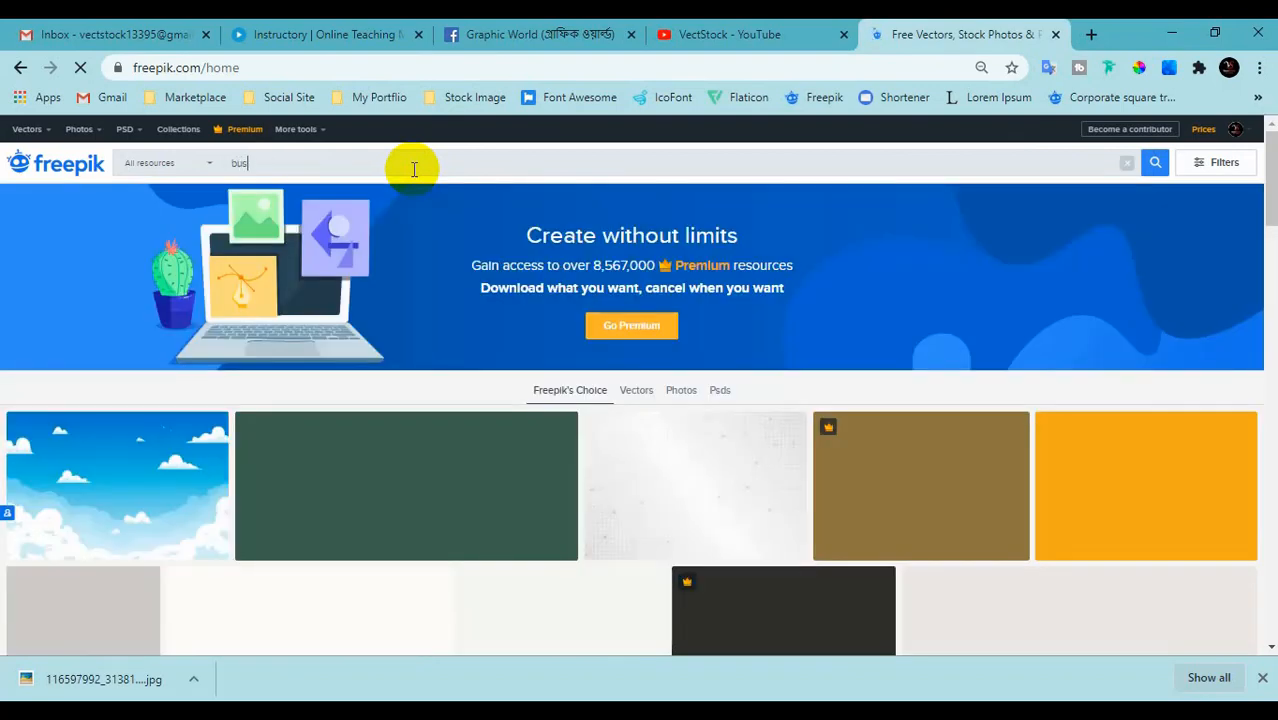
pyautogui.write('iness card')
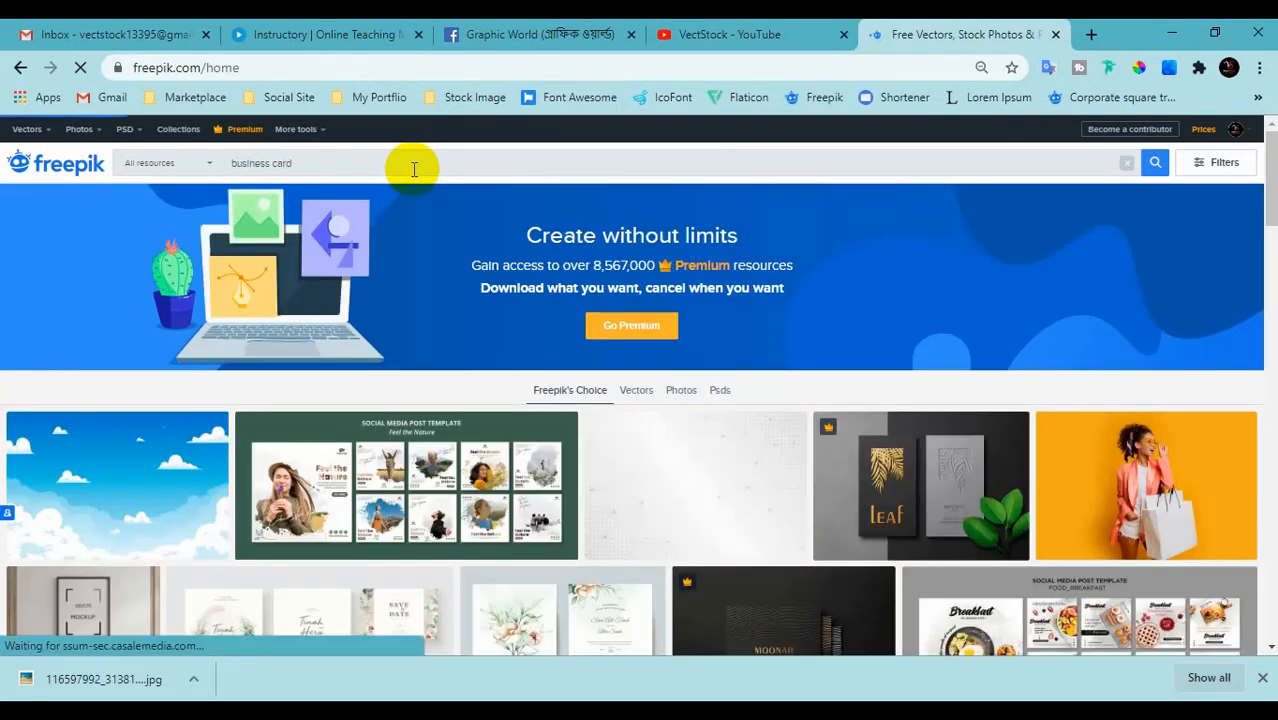
pyautogui.scroll(-6, 413, 169)
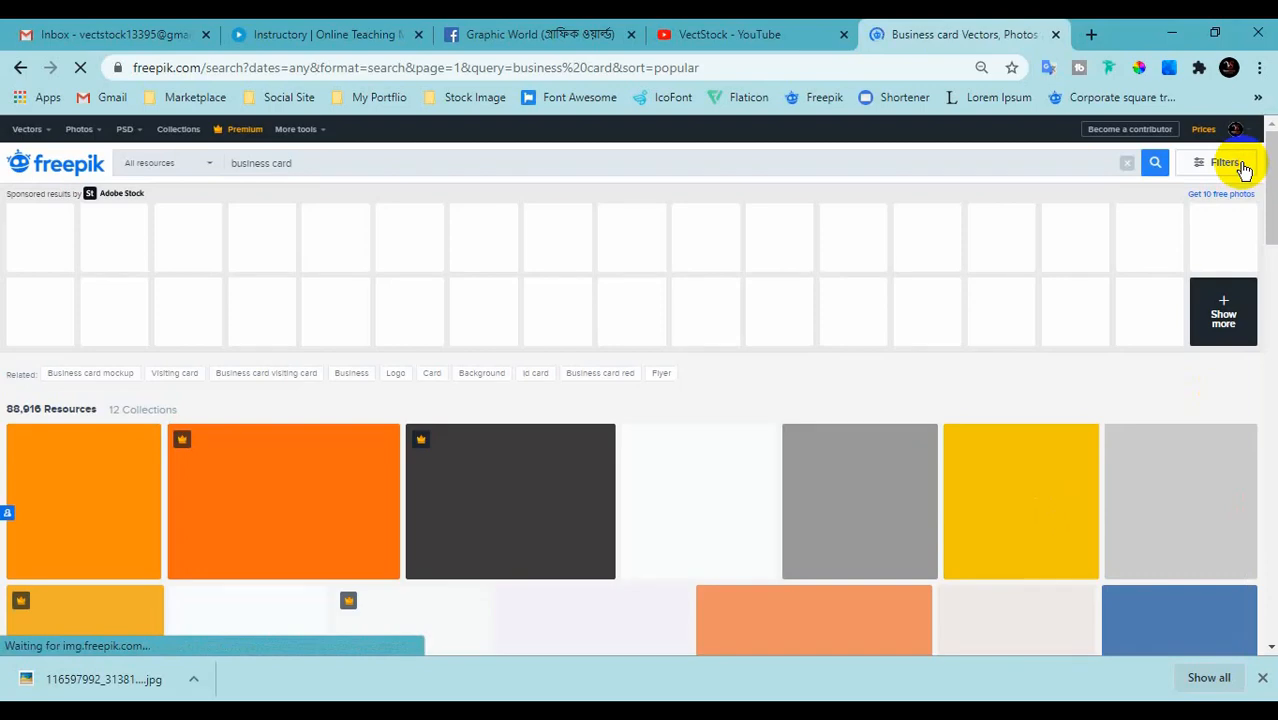
# Step: Filter the business card results to the Vectors category with a Premium license and close the filters
pyautogui.click(1238, 164)
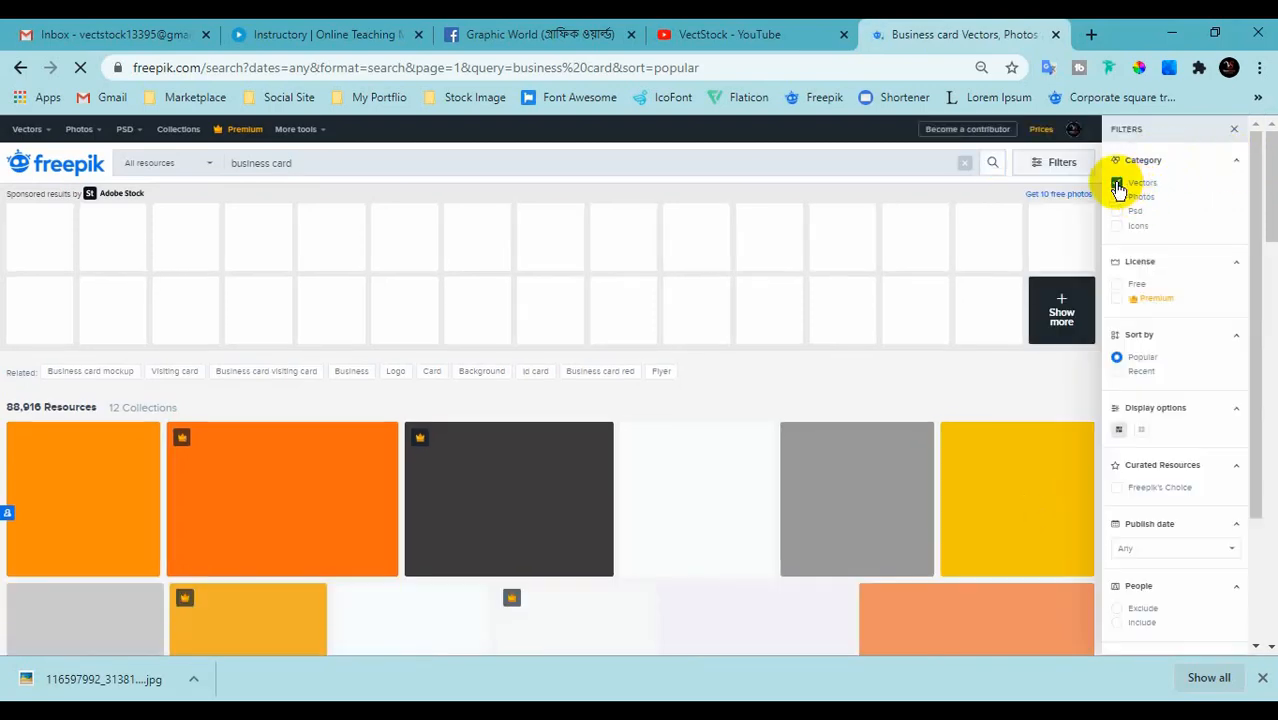
pyautogui.click(1130, 371)
pyautogui.click(1117, 299)
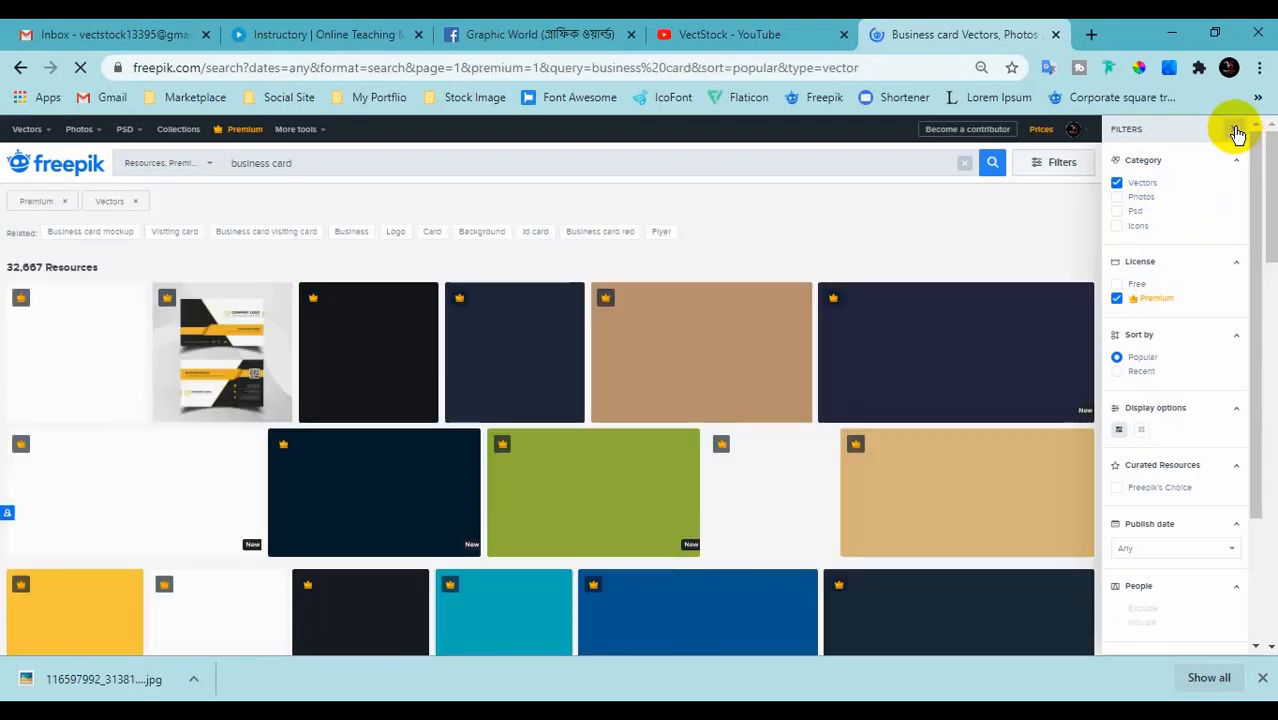
pyautogui.click(1237, 134)
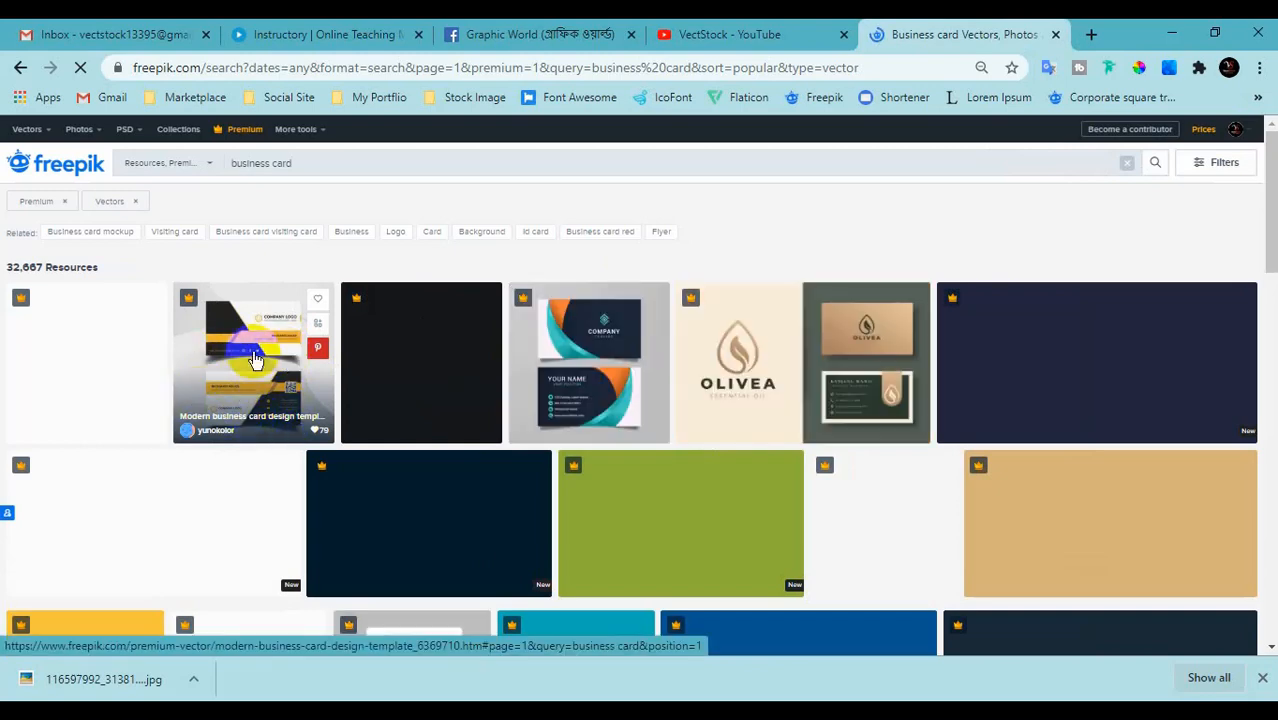
# Step: Browse the first page of premium business card vectors, open the following results page and close the advertising pop-up window
pyautogui.scroll(-2, 262, 530)
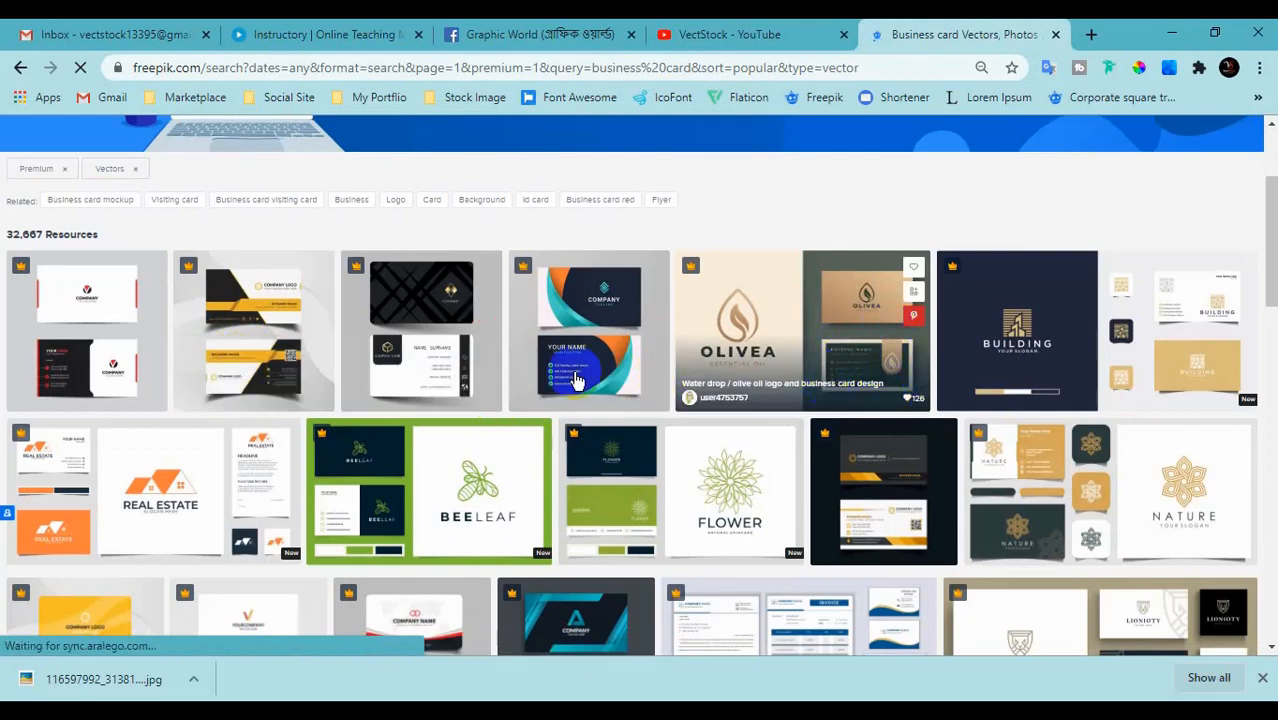
pyautogui.scroll(-2, 760, 450)
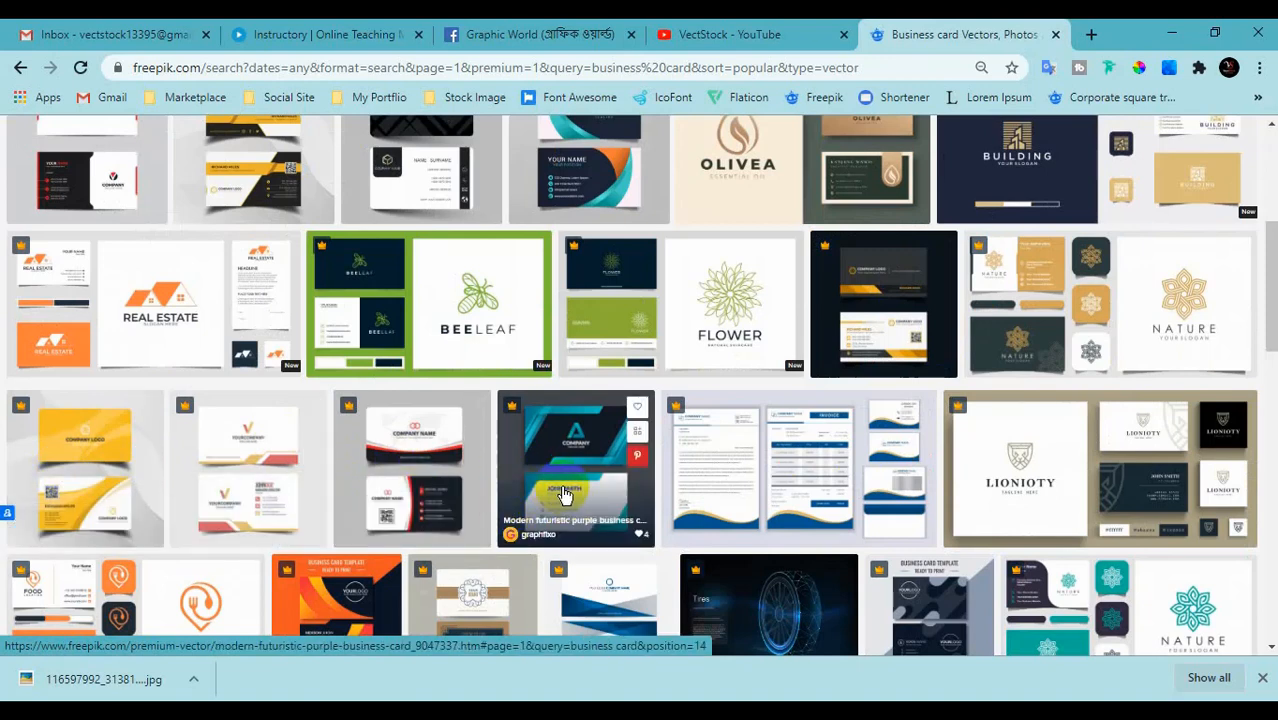
pyautogui.scroll(-5, 600, 470)
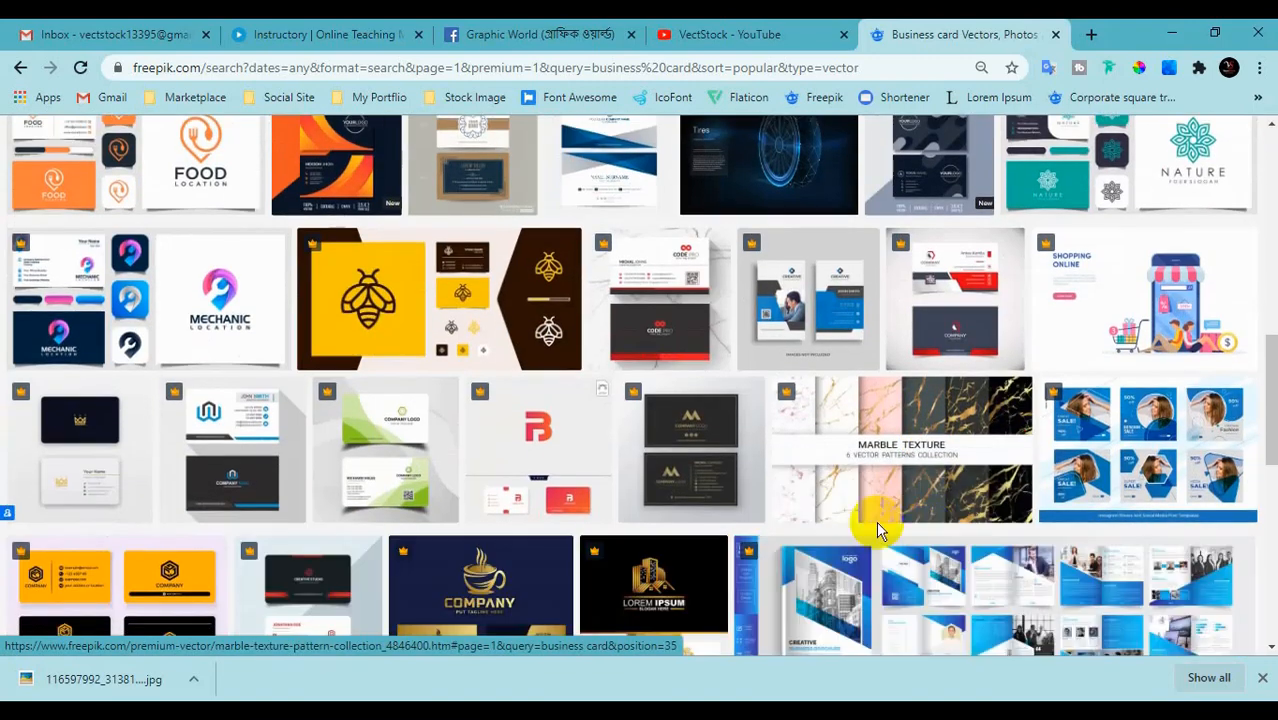
pyautogui.scroll(-2, 876, 521)
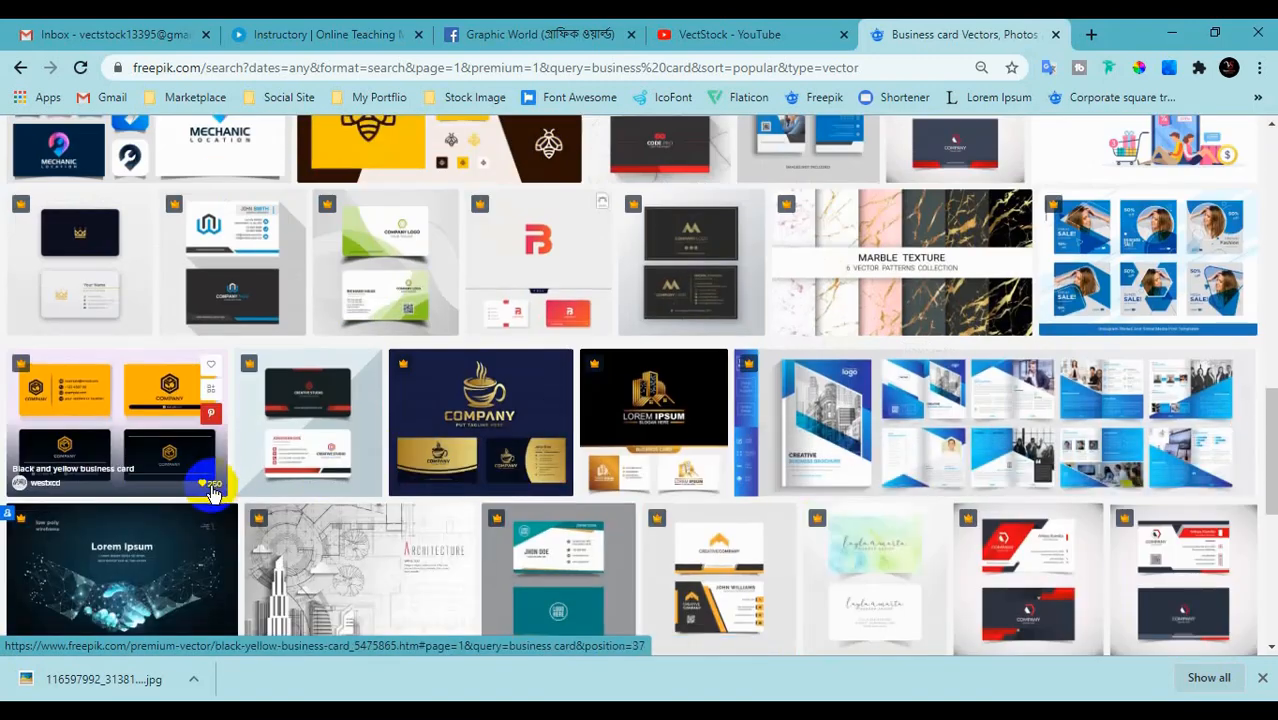
pyautogui.scroll(-2, 815, 543)
pyautogui.scroll(-2, 780, 555)
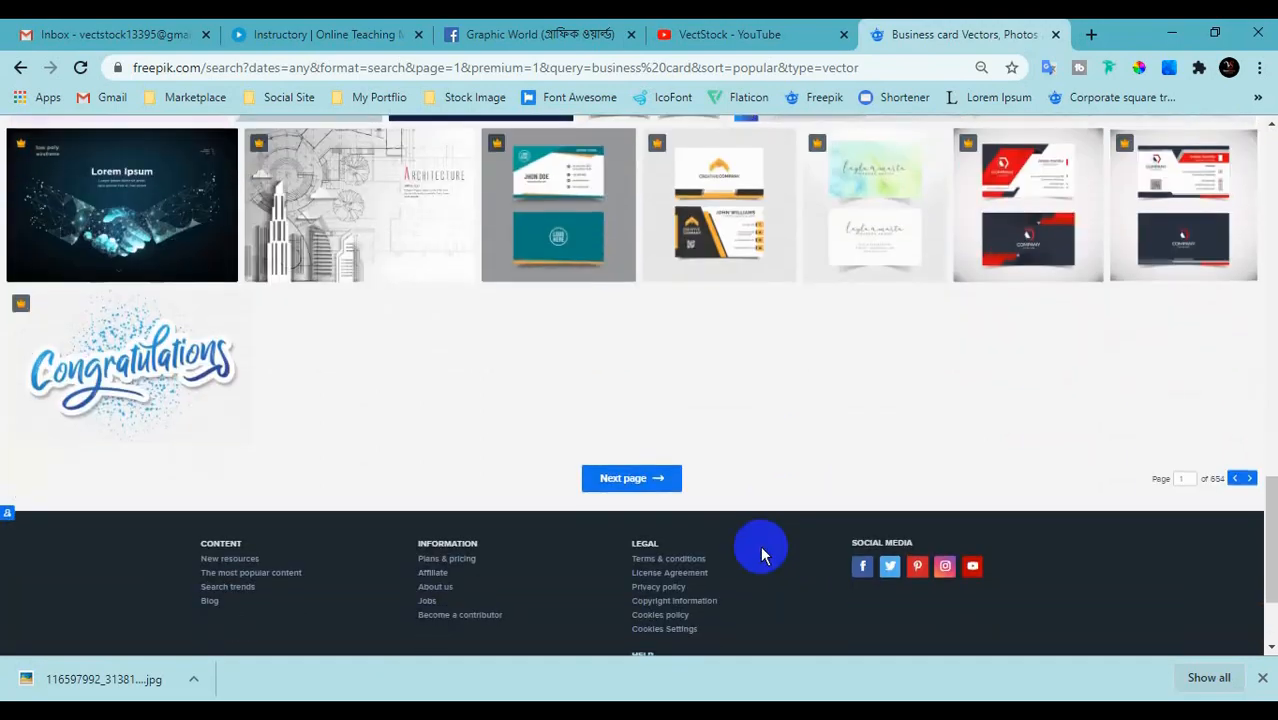
pyautogui.click(632, 478)
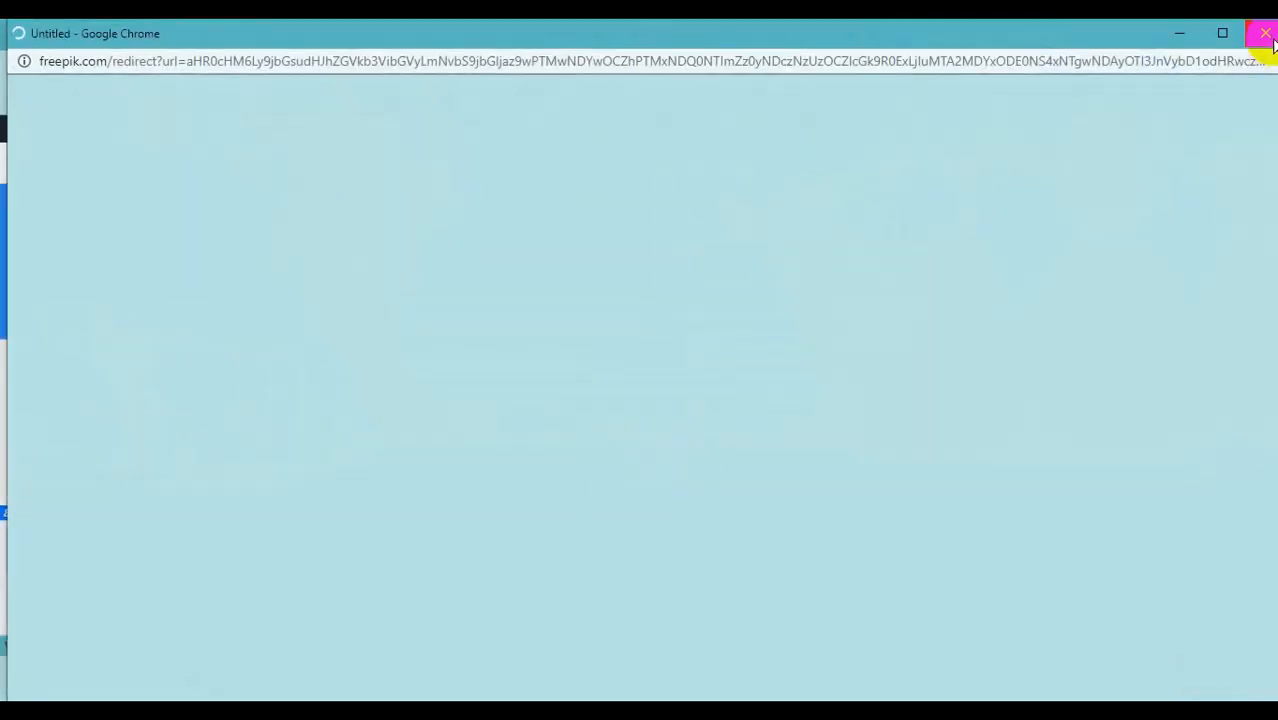
pyautogui.click(1265, 33)
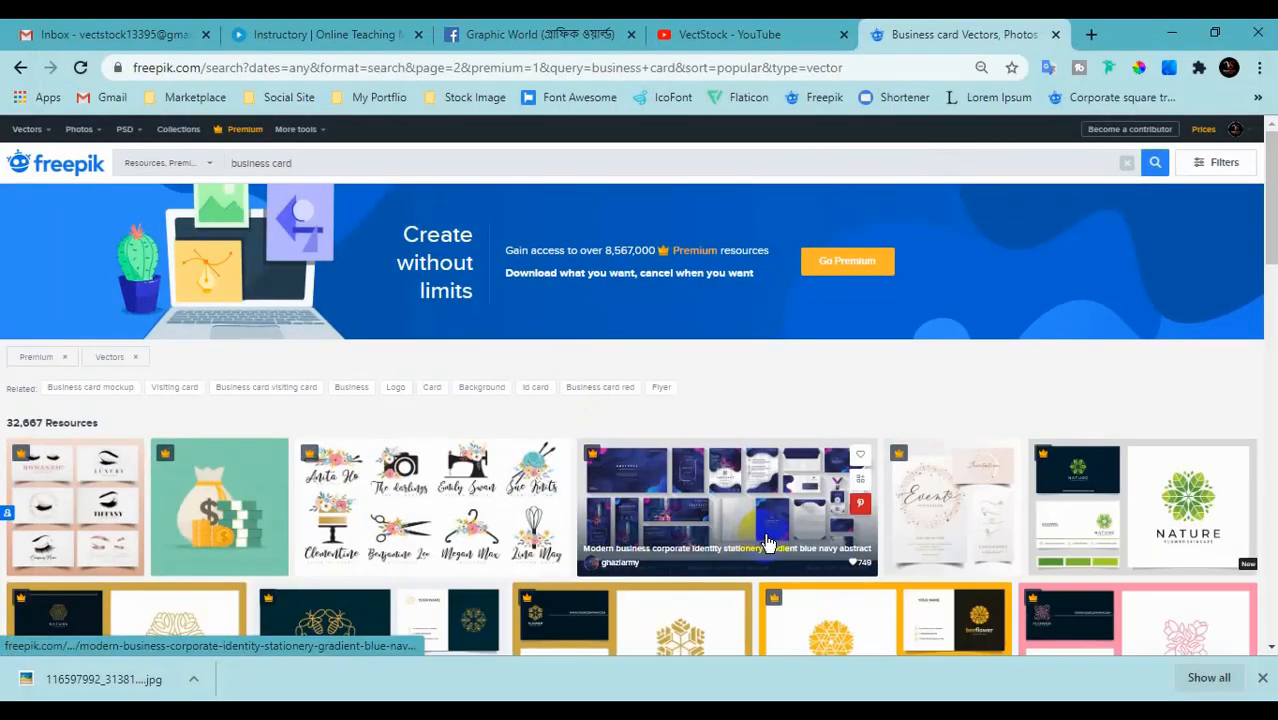
# Step: Look through the designs on the second results page and minimise the browser to return to Illustrator
pyautogui.scroll(-3, 419, 434)
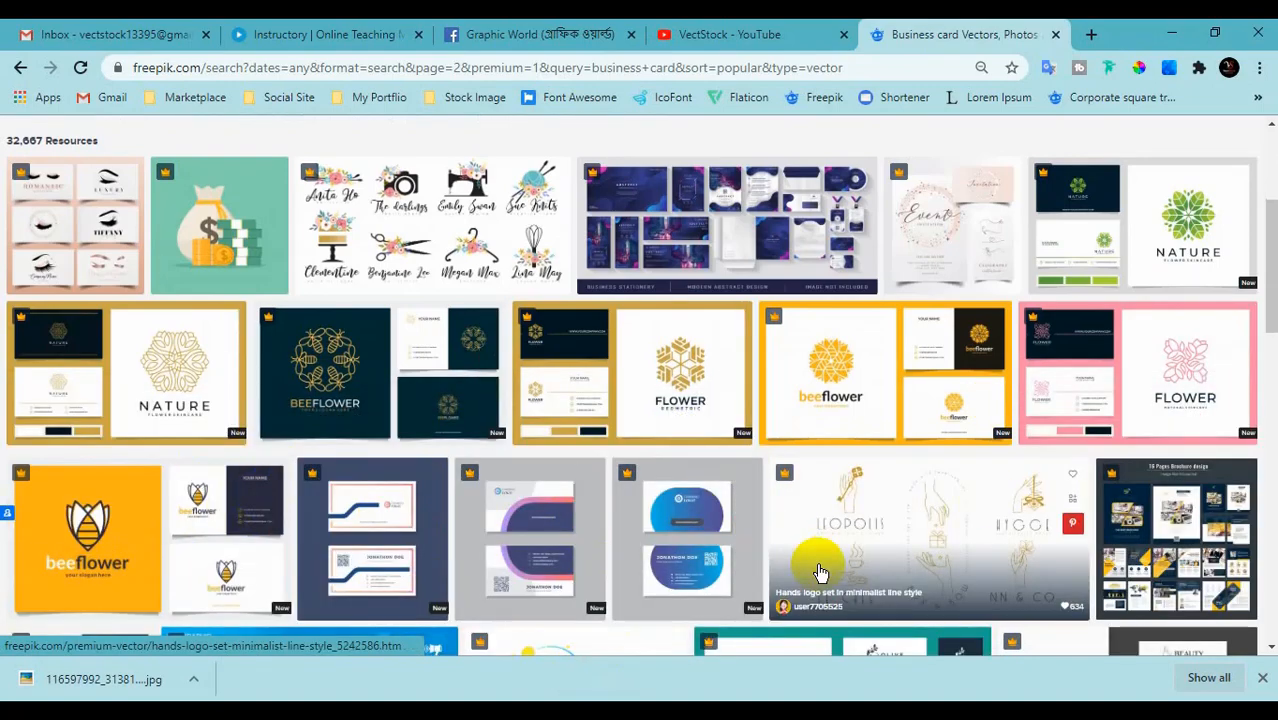
pyautogui.scroll(-4, 819, 555)
pyautogui.scroll(-4, 819, 550)
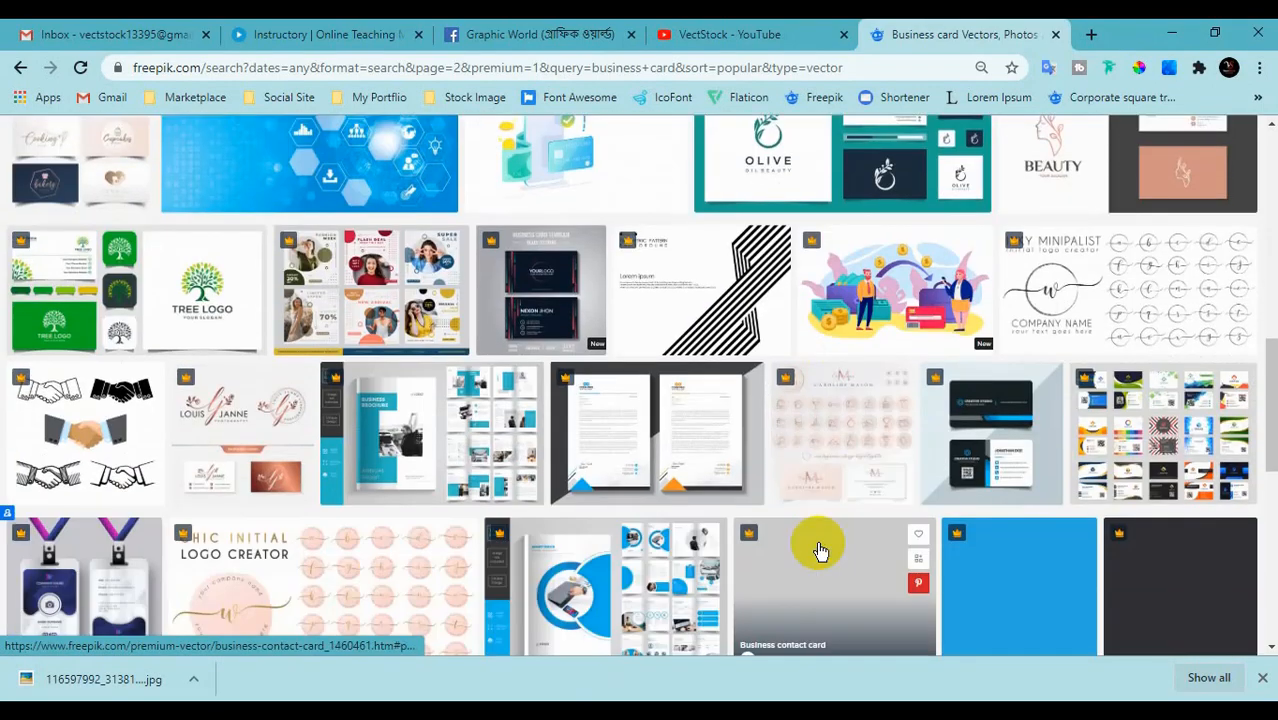
pyautogui.scroll(-2, 817, 545)
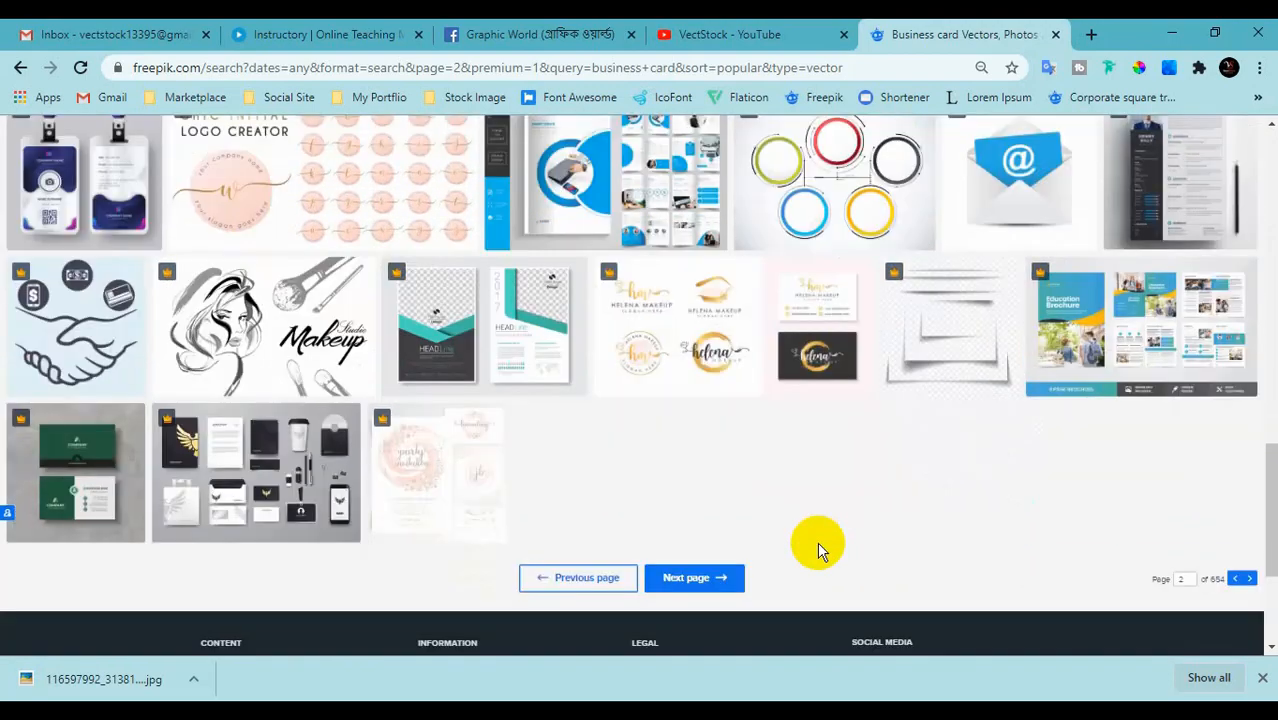
pyautogui.click(1174, 32)
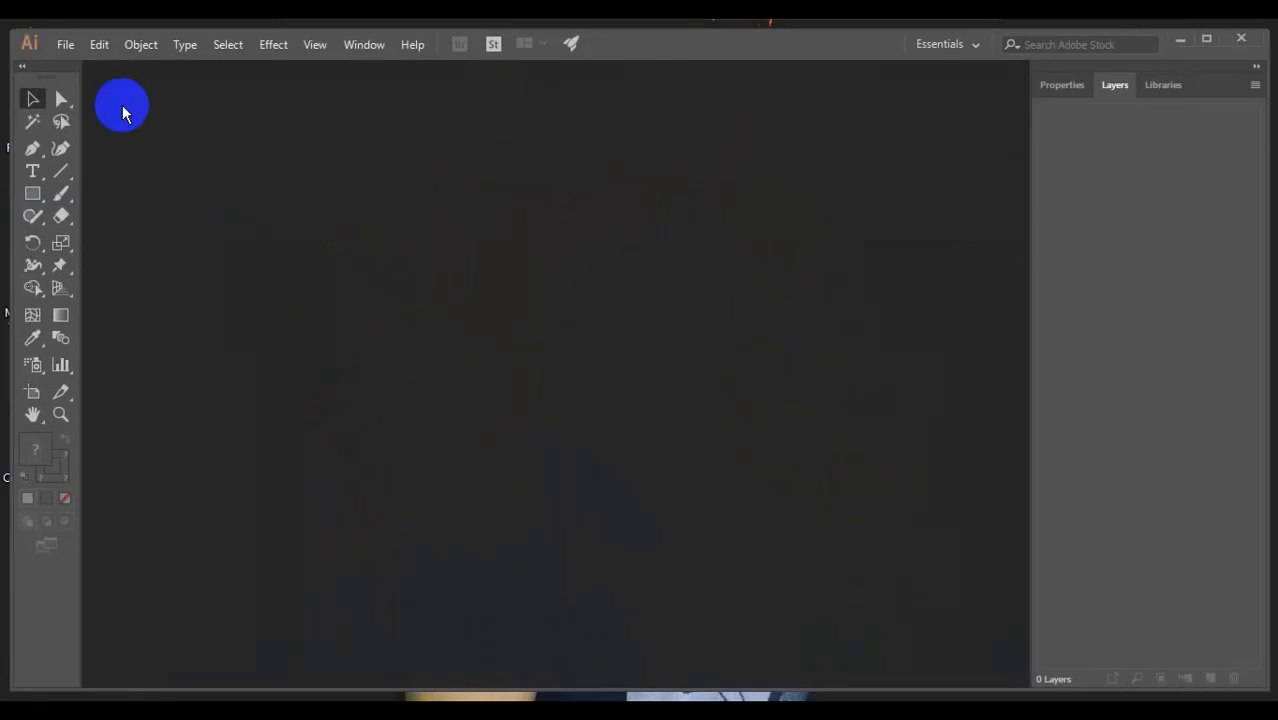
pyautogui.click(60, 44)
pyautogui.click(97, 65)
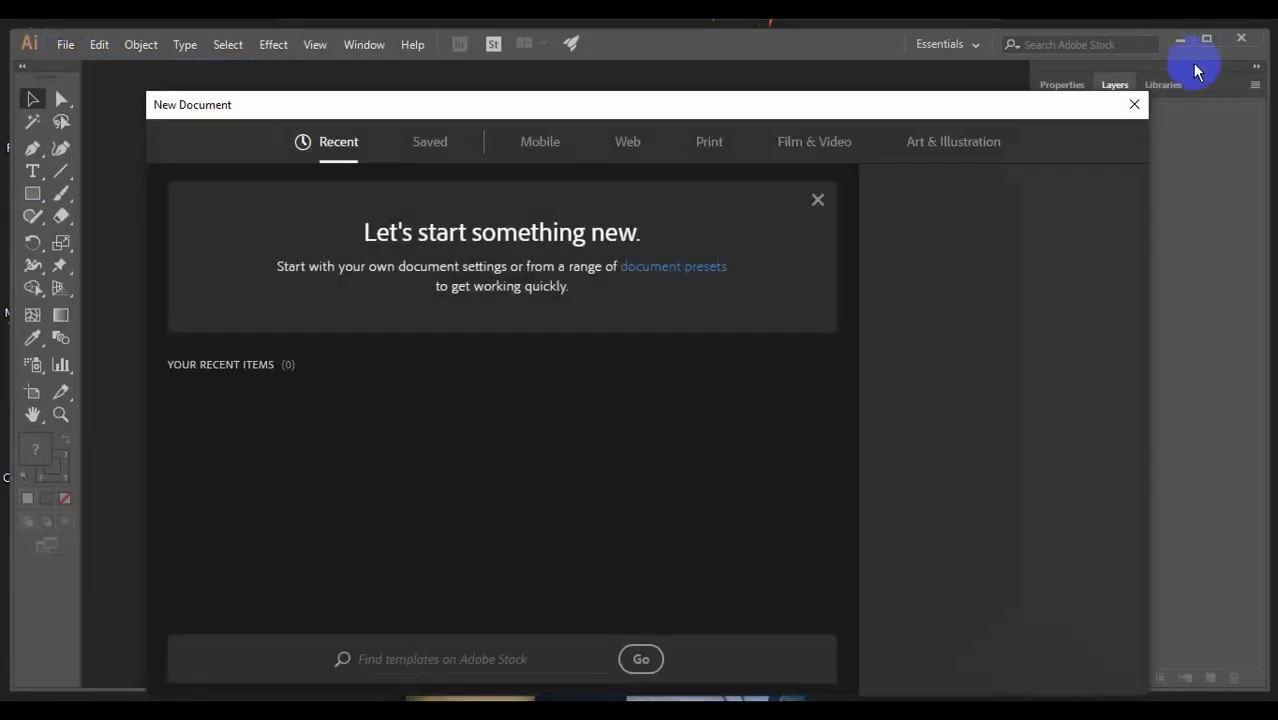
pyautogui.click(1134, 104)
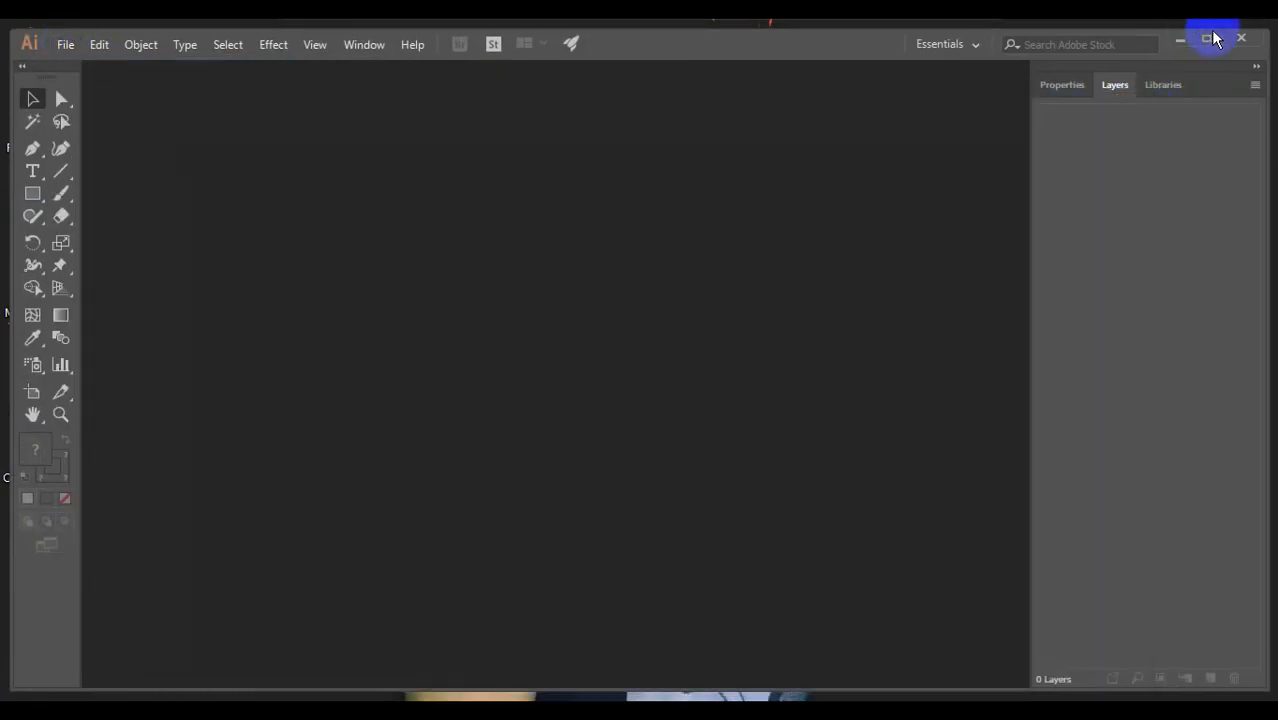
# Step: Maximise the Illustrator window and create a new Web document 500 px wide and 300 px high
pyautogui.click(1206, 38)
pyautogui.click(52, 33)
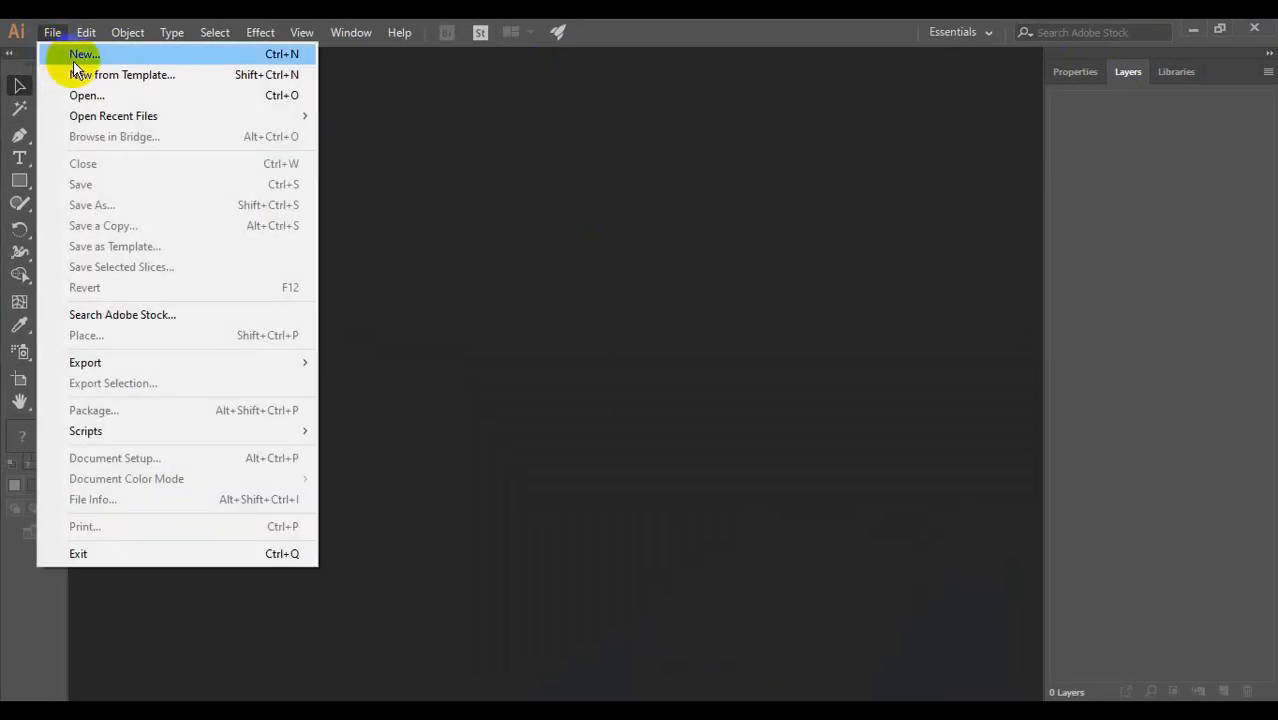
pyautogui.click(63, 48)
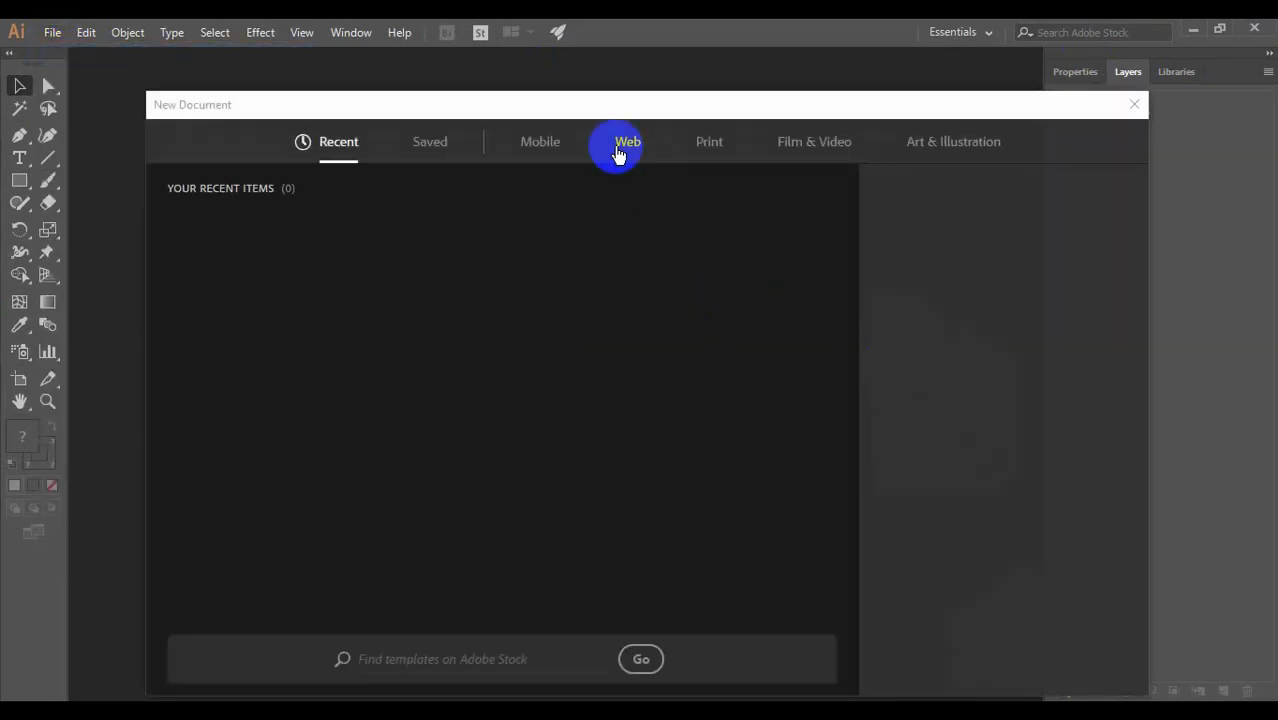
pyautogui.click(625, 145)
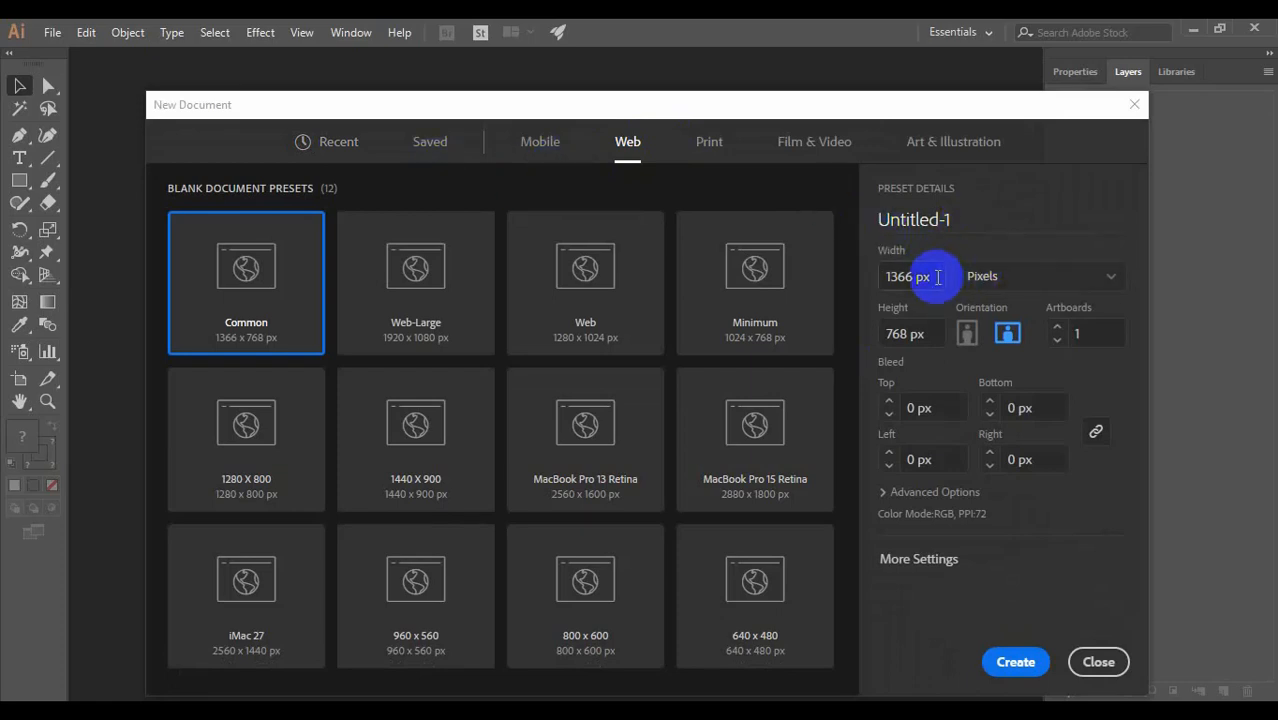
pyautogui.moveTo(938, 277); pyautogui.dragTo(875, 281)
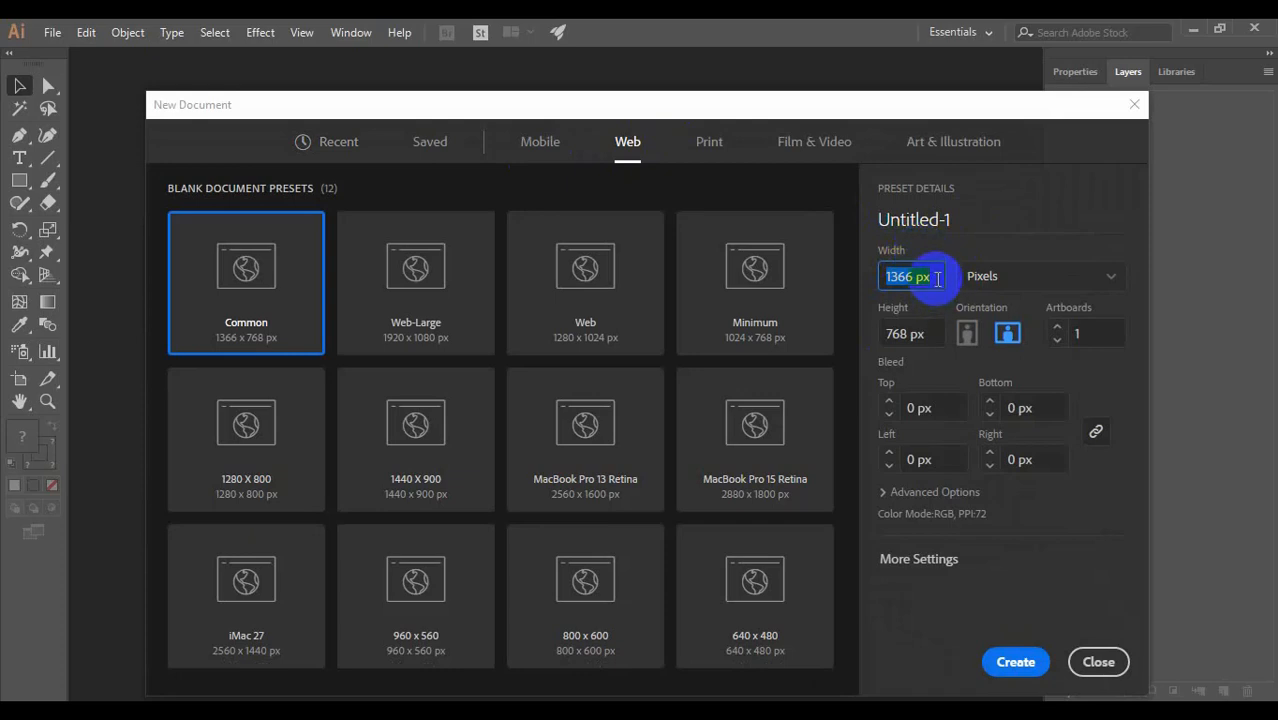
pyautogui.write('500')
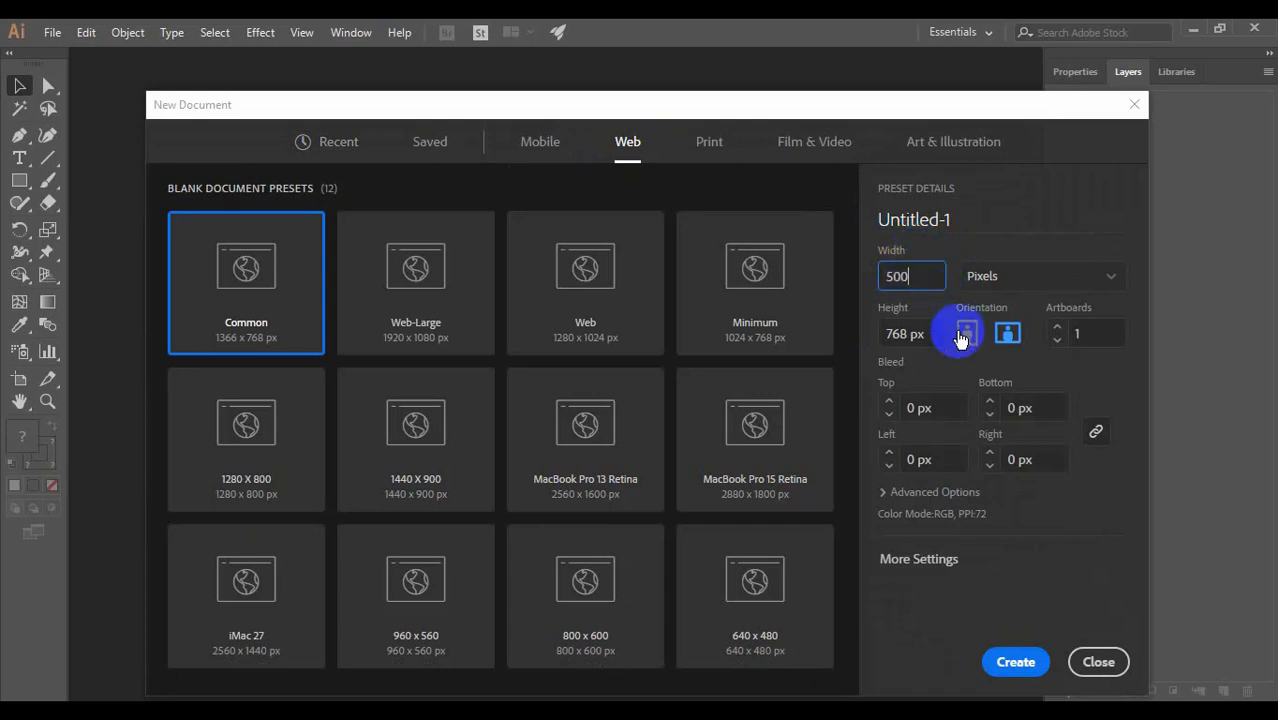
pyautogui.moveTo(938, 334); pyautogui.dragTo(875, 344)
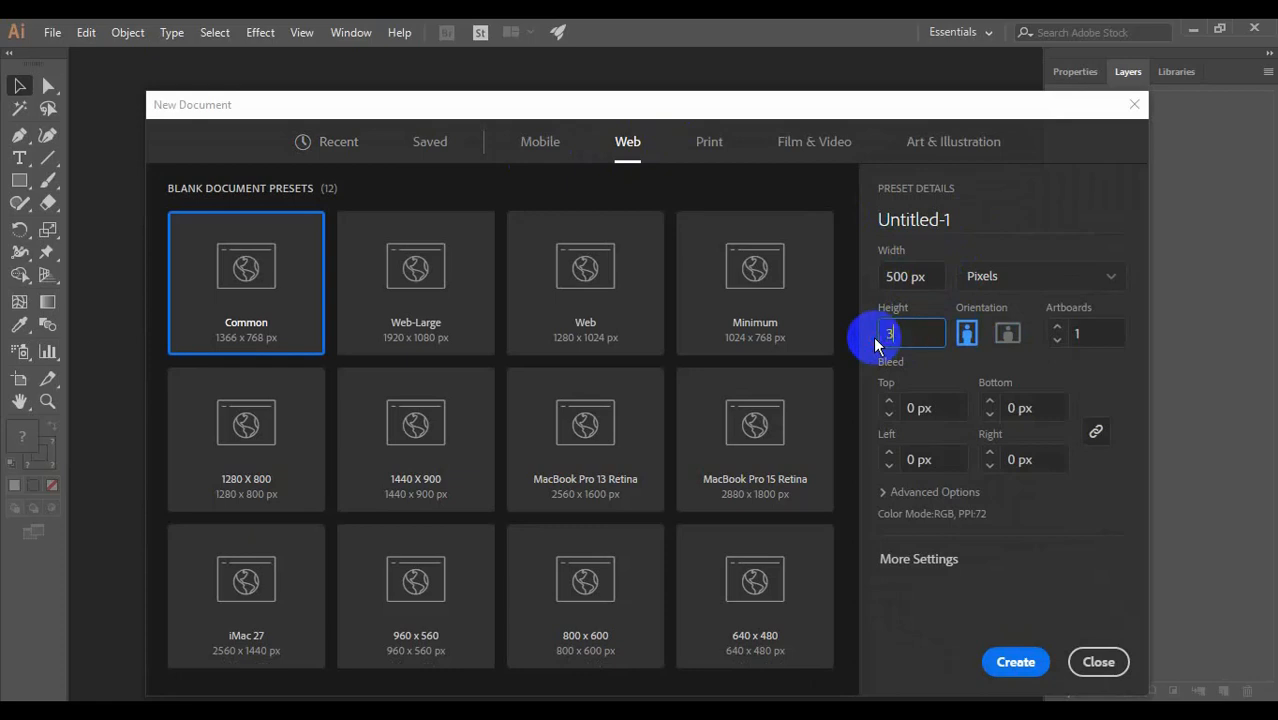
pyautogui.write('300')
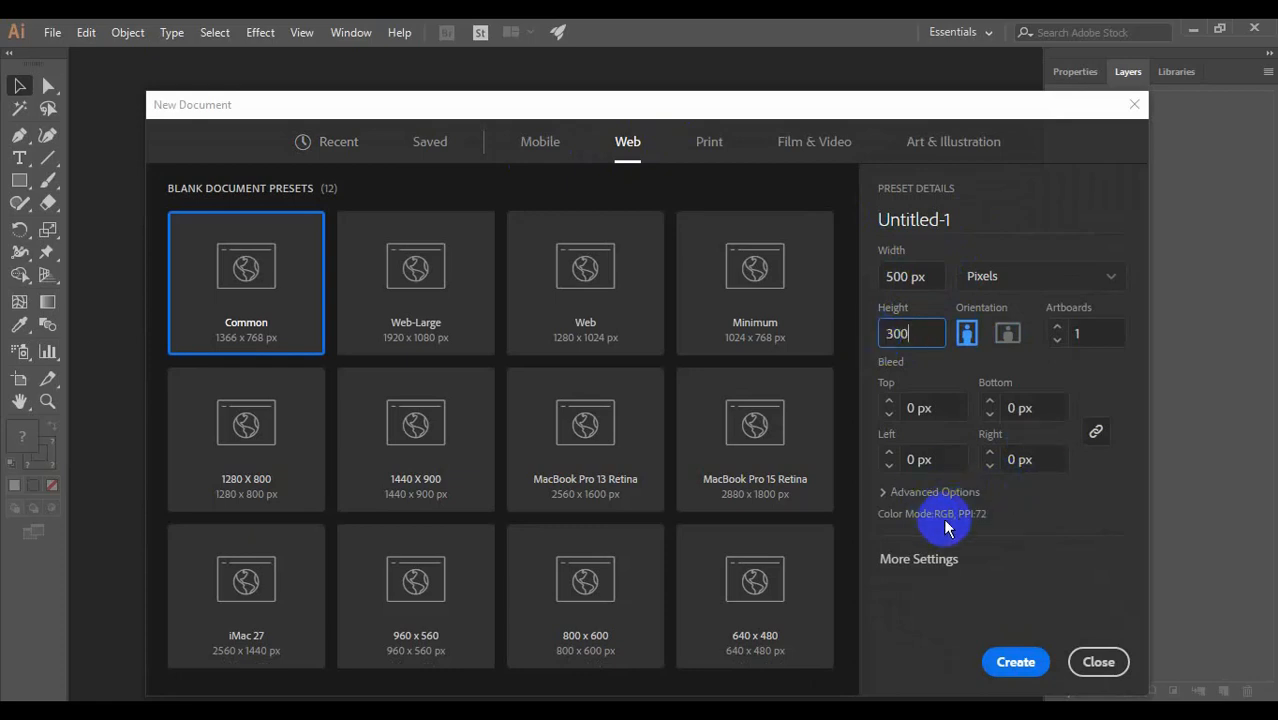
pyautogui.click(1033, 664)
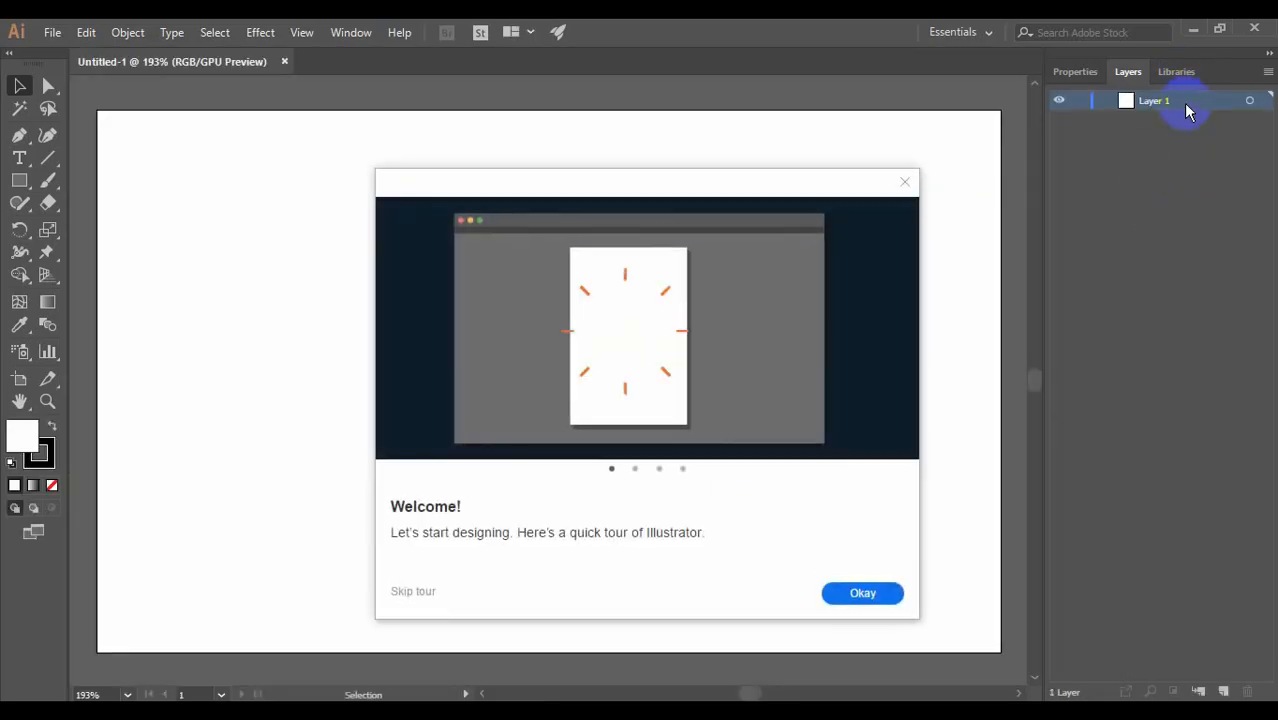
# Step: Skip the welcome tour and bring the whole artboard into view with space around it
pyautogui.click(411, 592)
pyautogui.moveTo(632, 457); pyautogui.dragTo(400, 450)
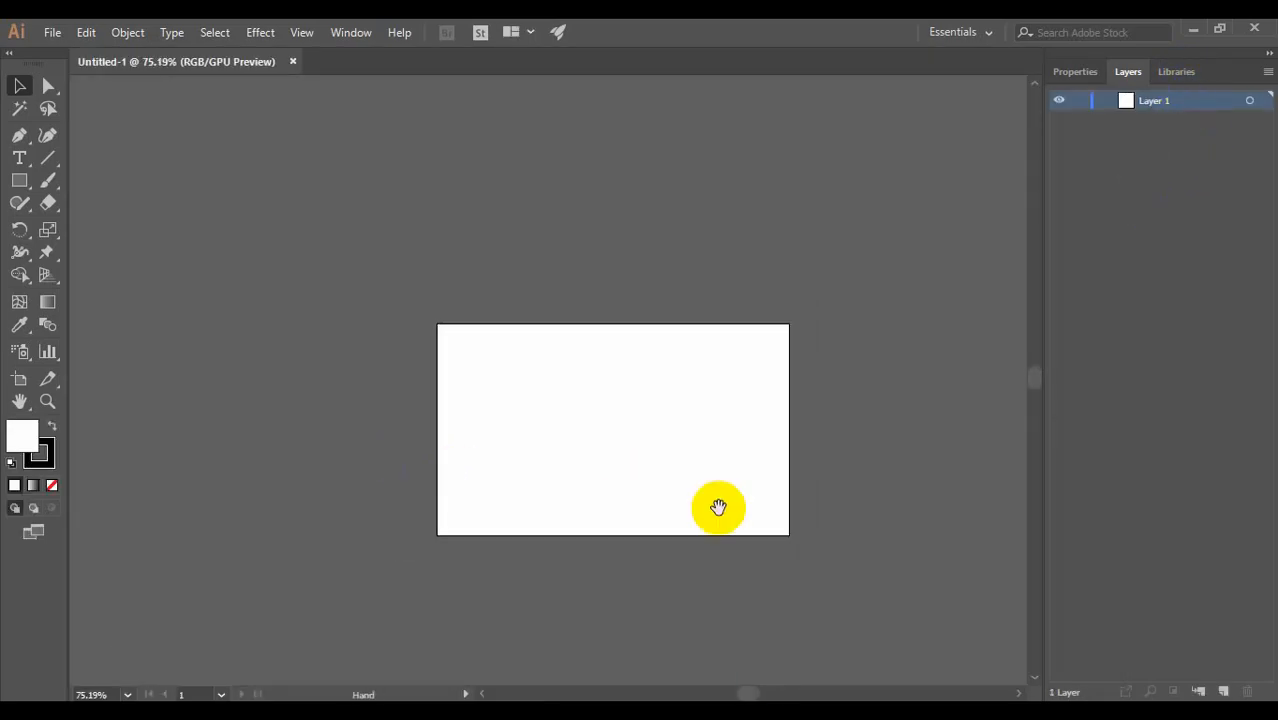
pyautogui.moveTo(719, 508); pyautogui.dragTo(582, 394)
pyautogui.moveTo(442, 268); pyautogui.dragTo(473, 414)
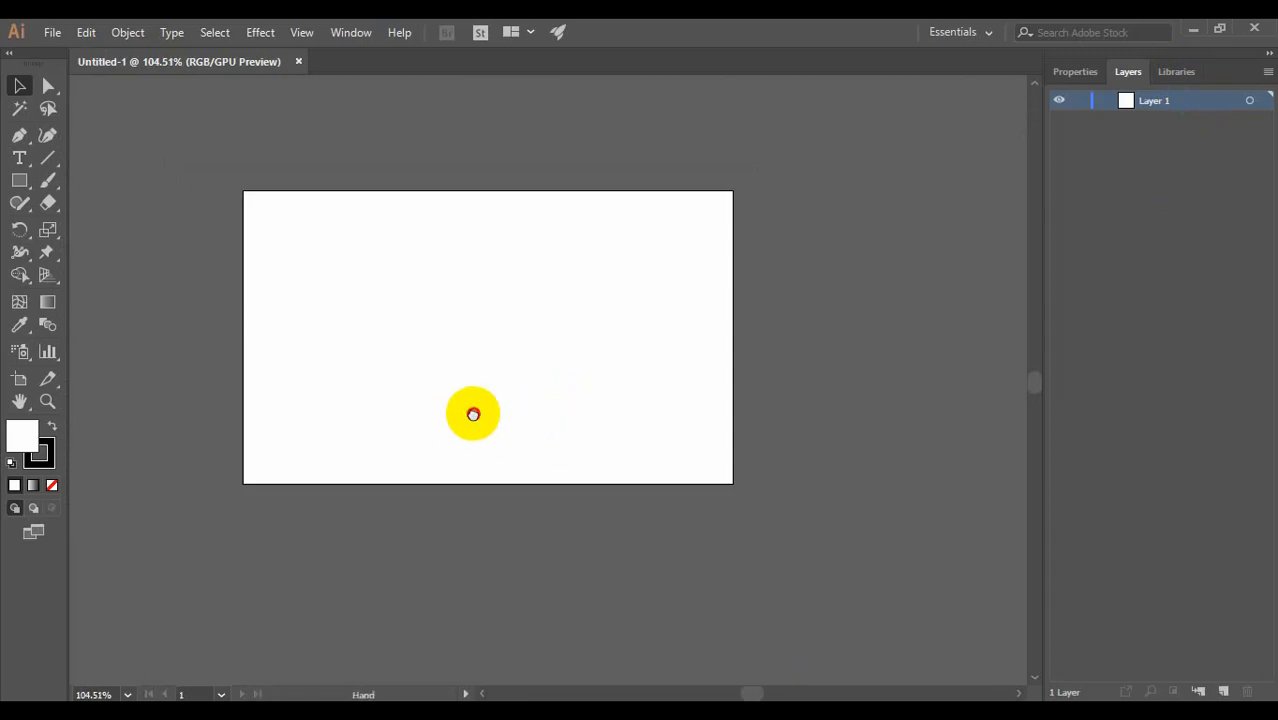
# Step: Activate the Artboard tool and switch the workspace to Essentials Classic
pyautogui.click(20, 380)
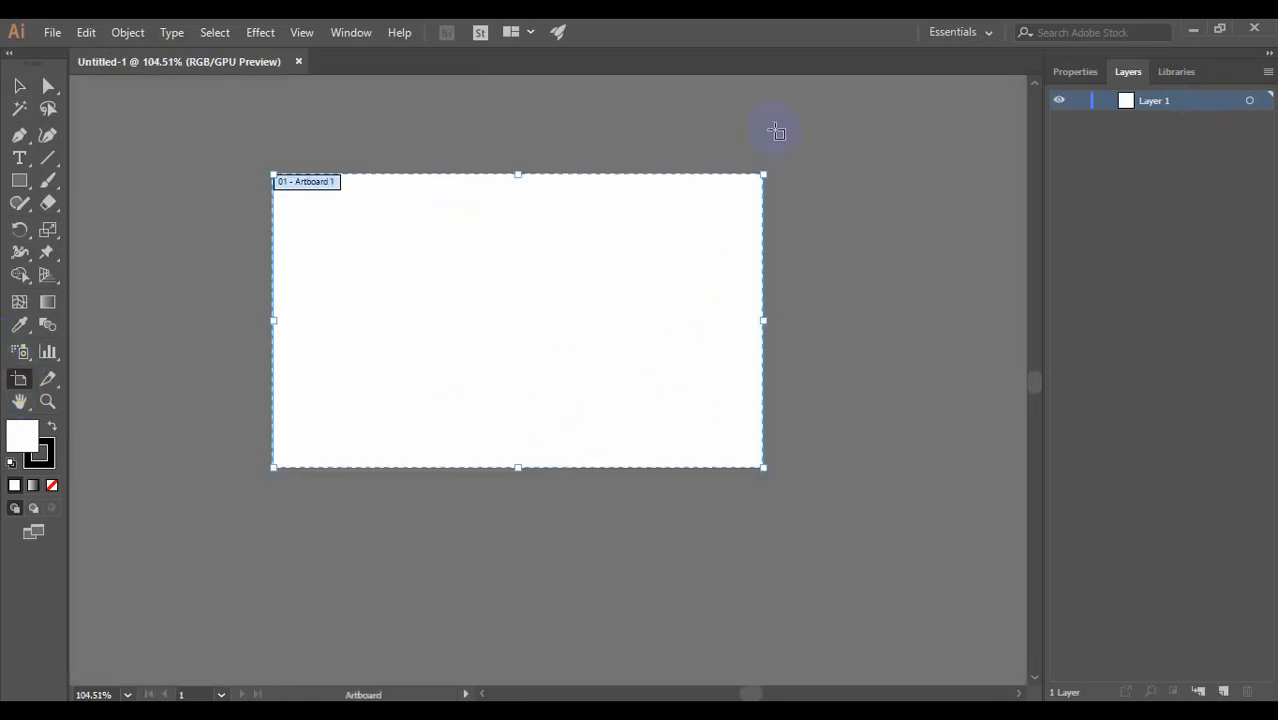
pyautogui.click(982, 32)
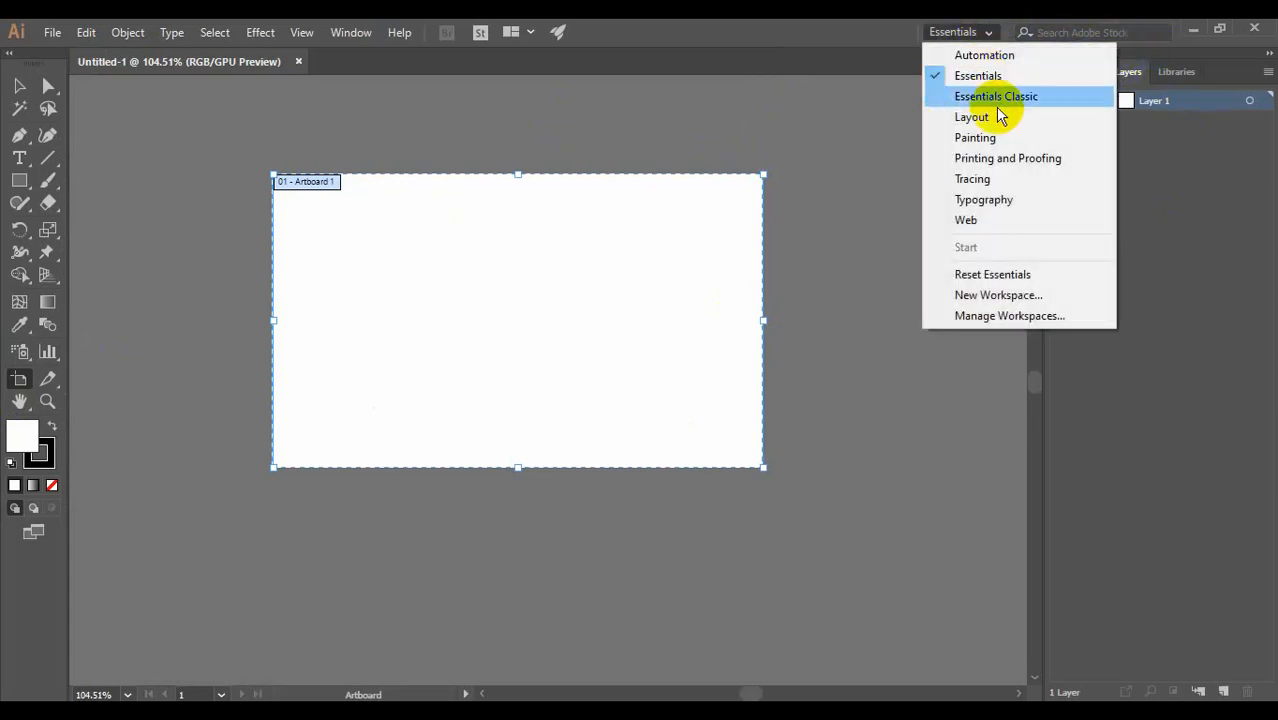
pyautogui.click(997, 97)
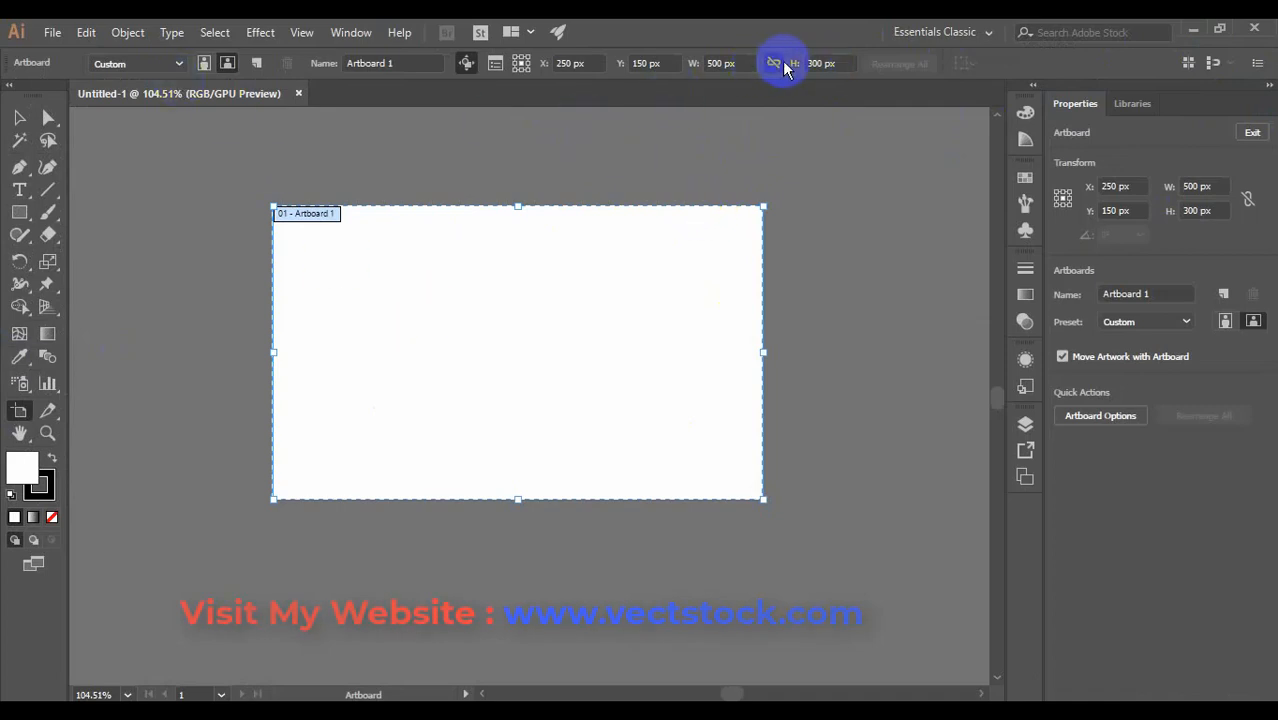
# Step: Set the artboard's height to 400 px and leave artboard editing for the Selection tool
pyautogui.click(822, 63)
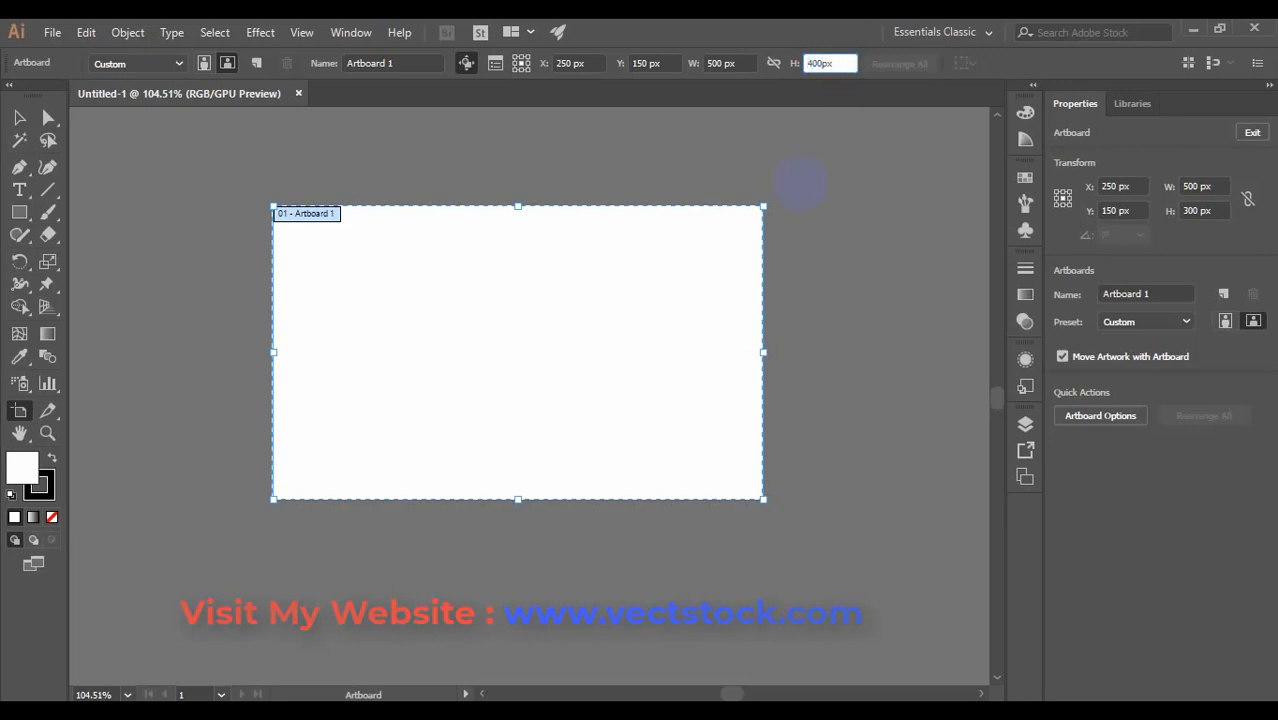
pyautogui.write('400px')
pyautogui.click(713, 205)
pyautogui.click(22, 120)
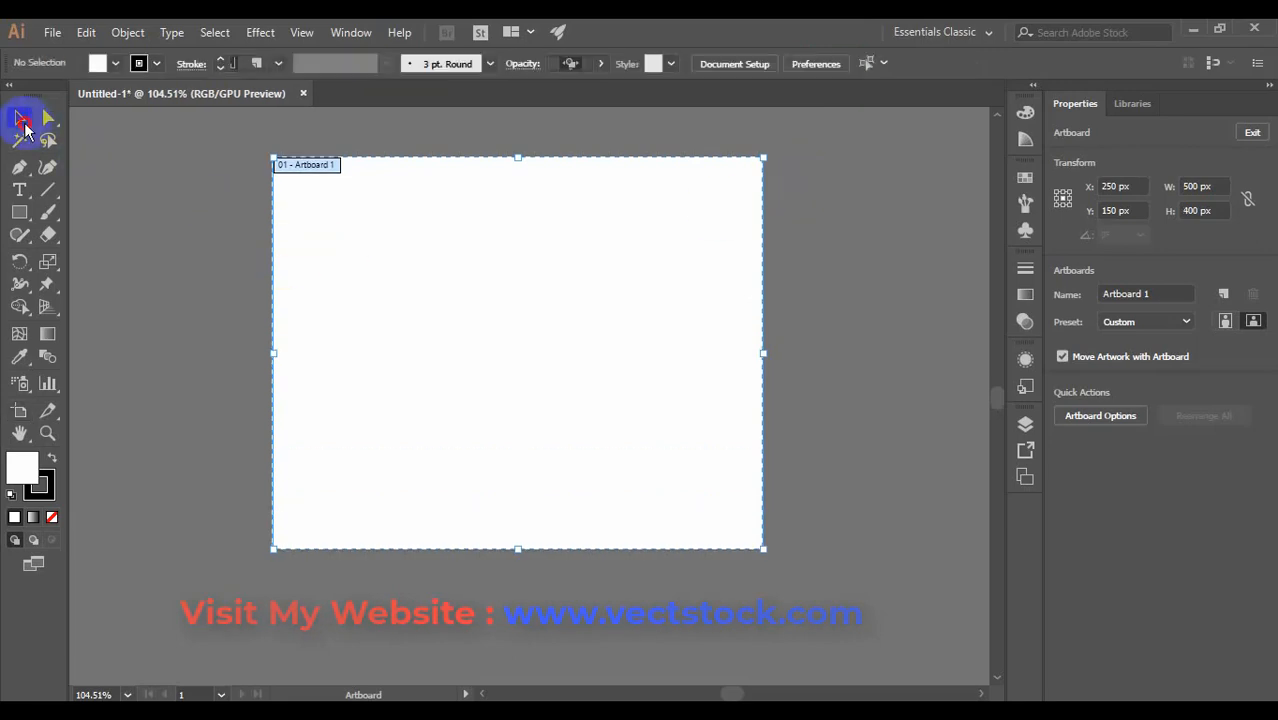
pyautogui.moveTo(516, 263); pyautogui.dragTo(466, 369)
pyautogui.moveTo(520, 318); pyautogui.dragTo(505, 327)
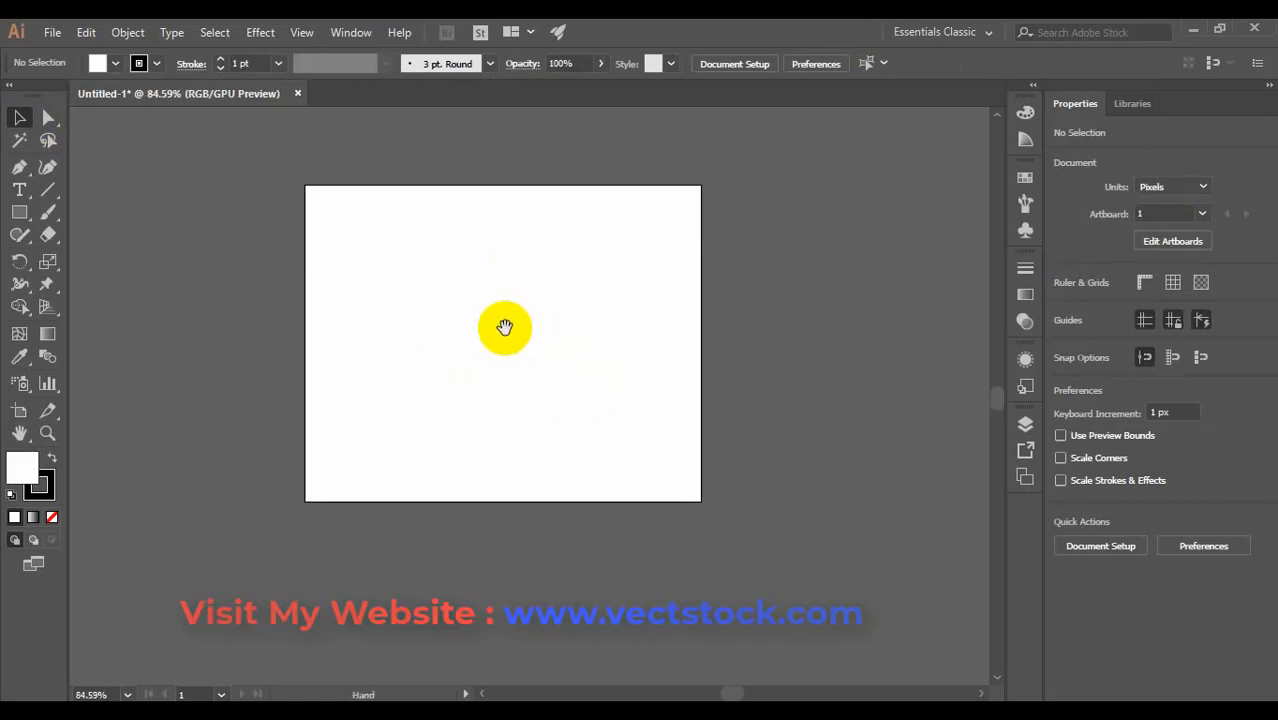
# Step: Set the default stroke to none, keeping the white fill for new shapes
pyautogui.click(139, 63)
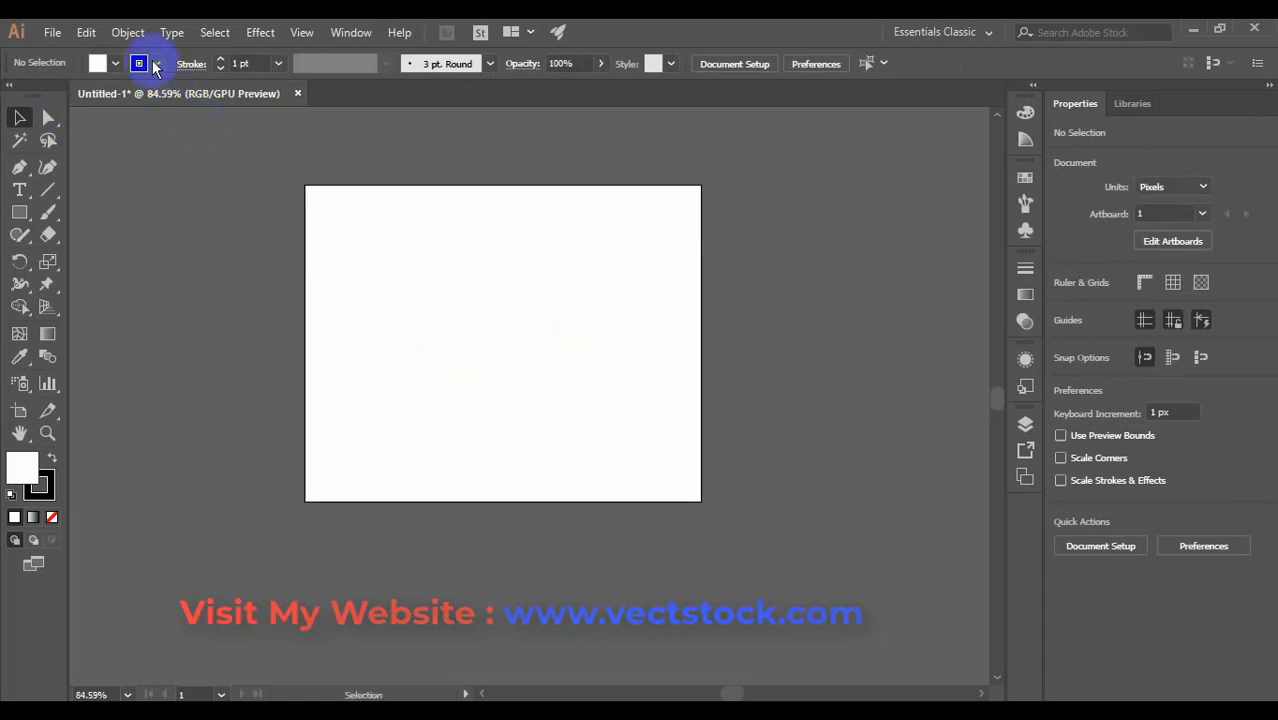
pyautogui.click(357, 287)
pyautogui.moveTo(565, 378); pyautogui.dragTo(536, 397)
pyautogui.moveTo(498, 331); pyautogui.dragTo(478, 345)
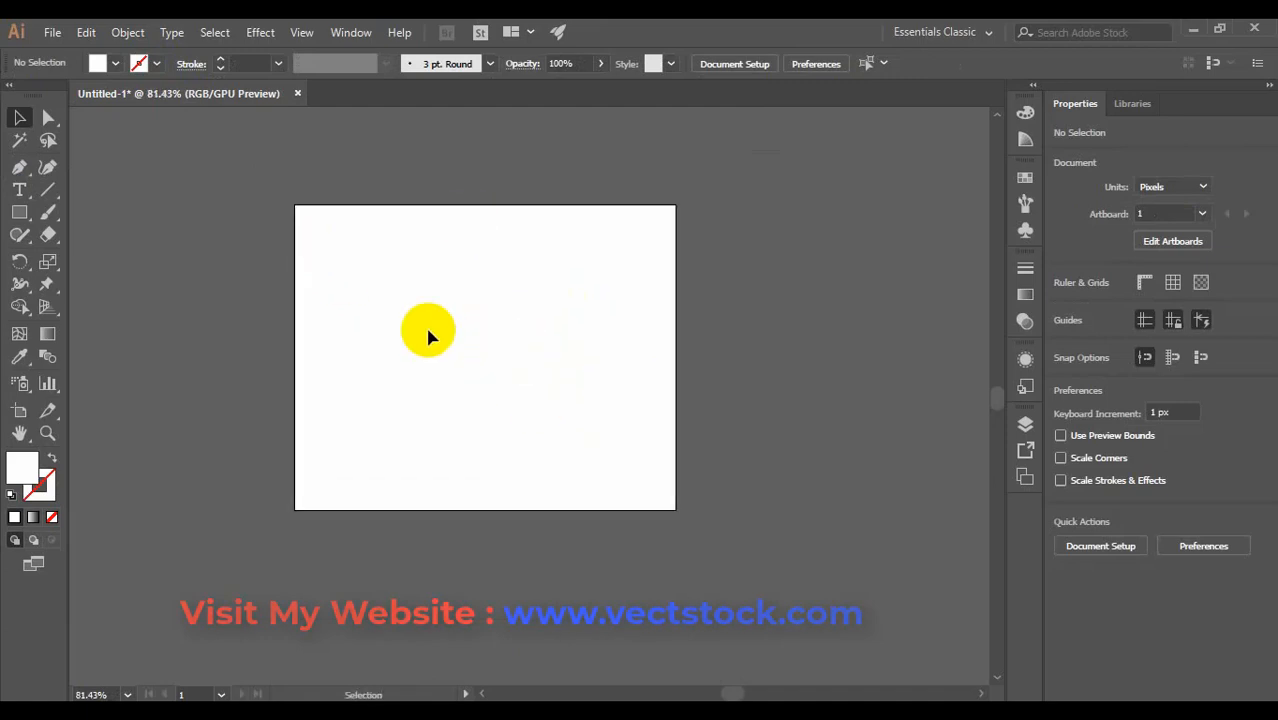
# Step: Try to create a rectangle 3.5 px wide and 2 px high on the artboard, and undo it
pyautogui.click(15, 214)
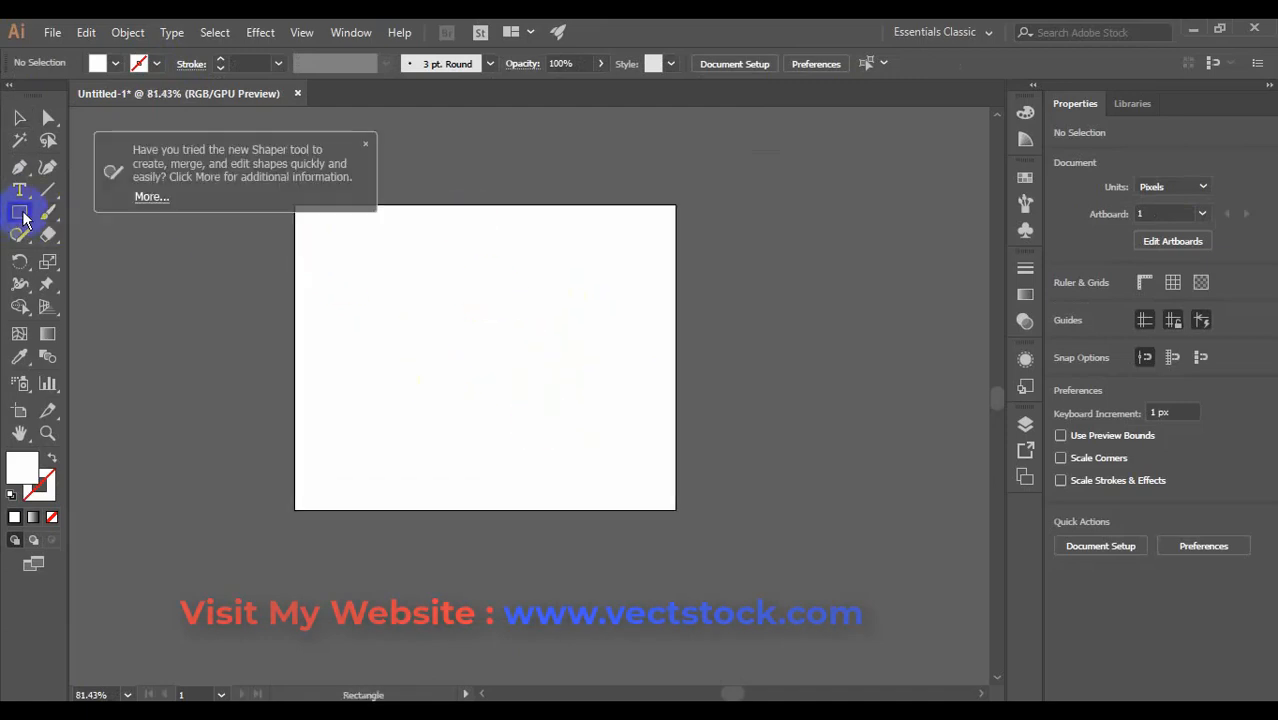
pyautogui.click(566, 252)
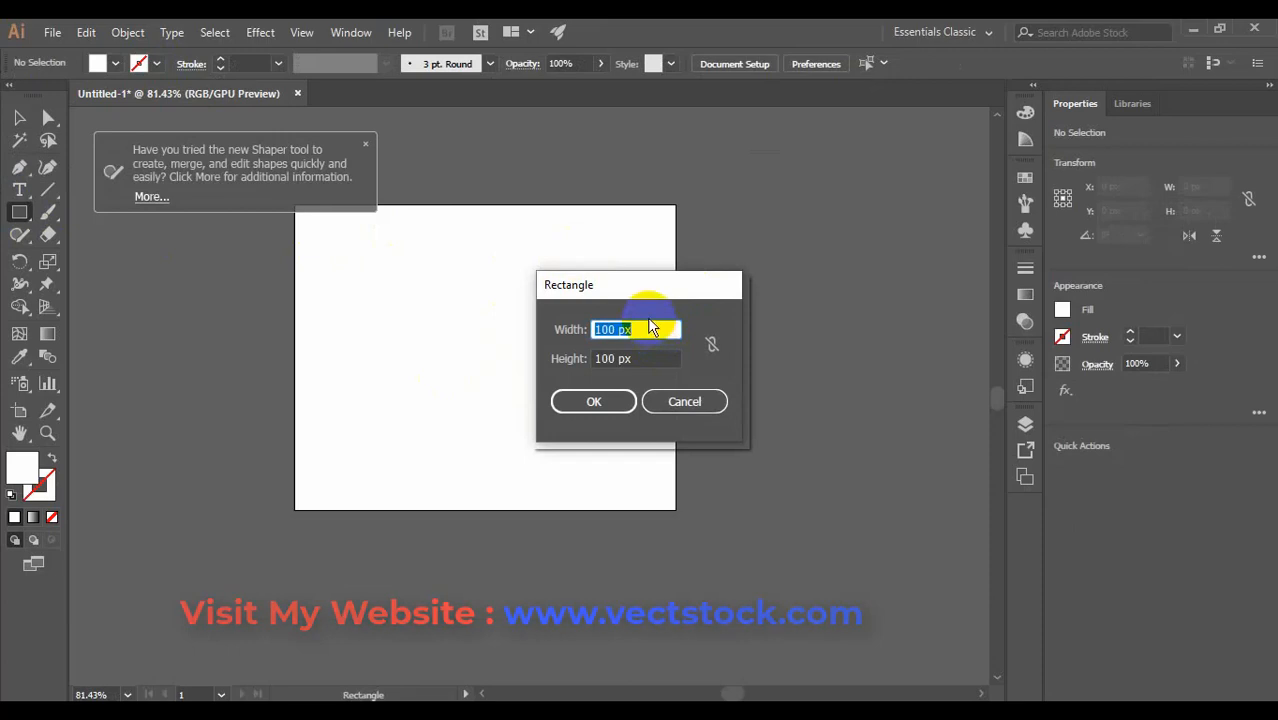
pyautogui.write('3.5')
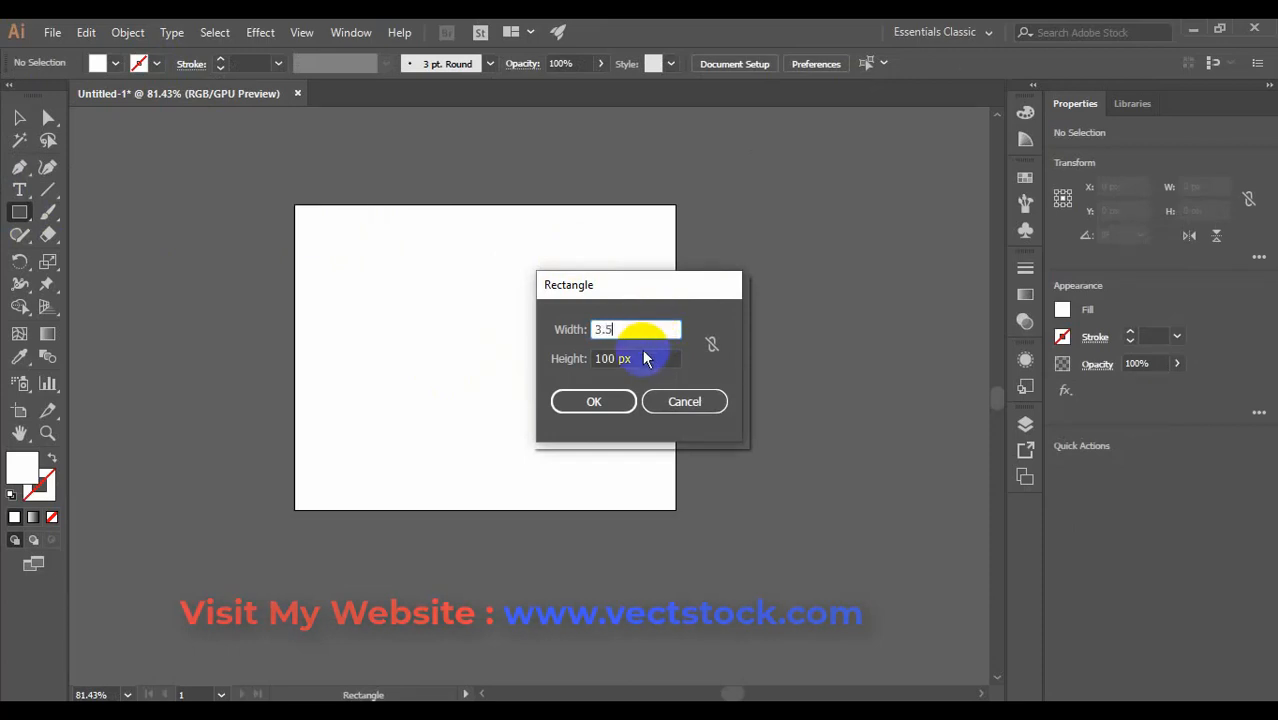
pyautogui.press('Tab')
pyautogui.write('2')
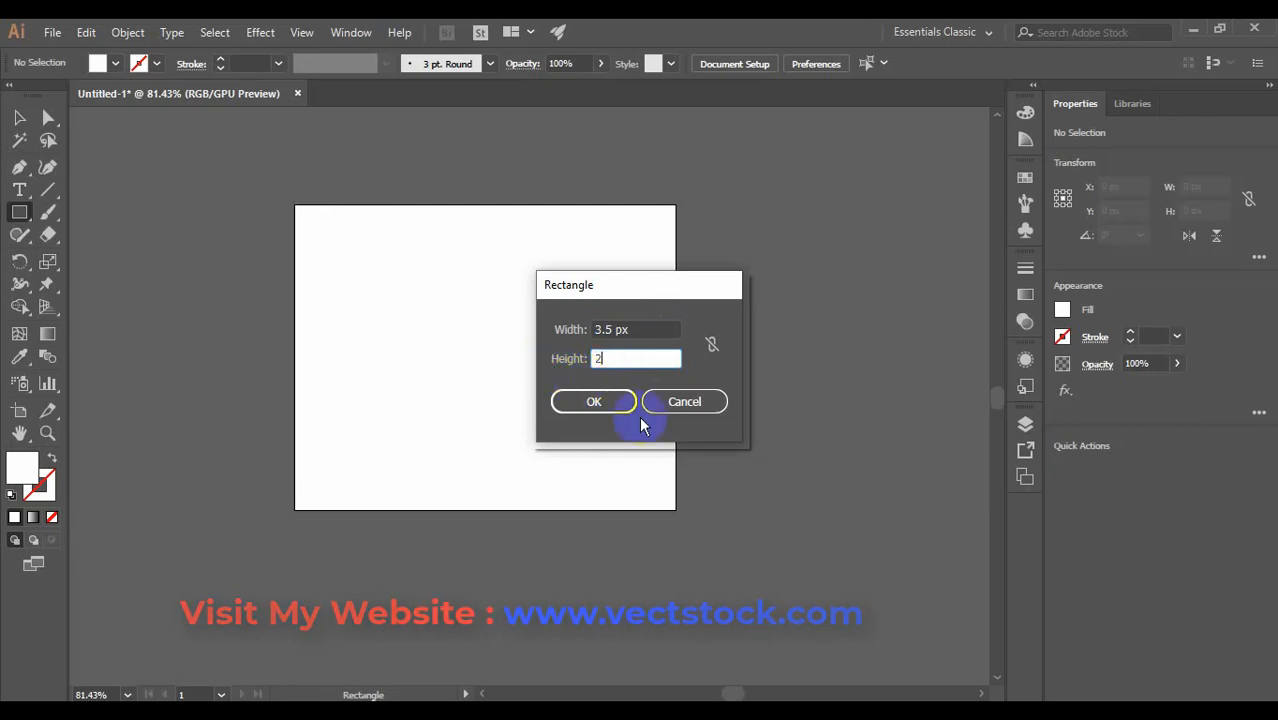
pyautogui.click(593, 401)
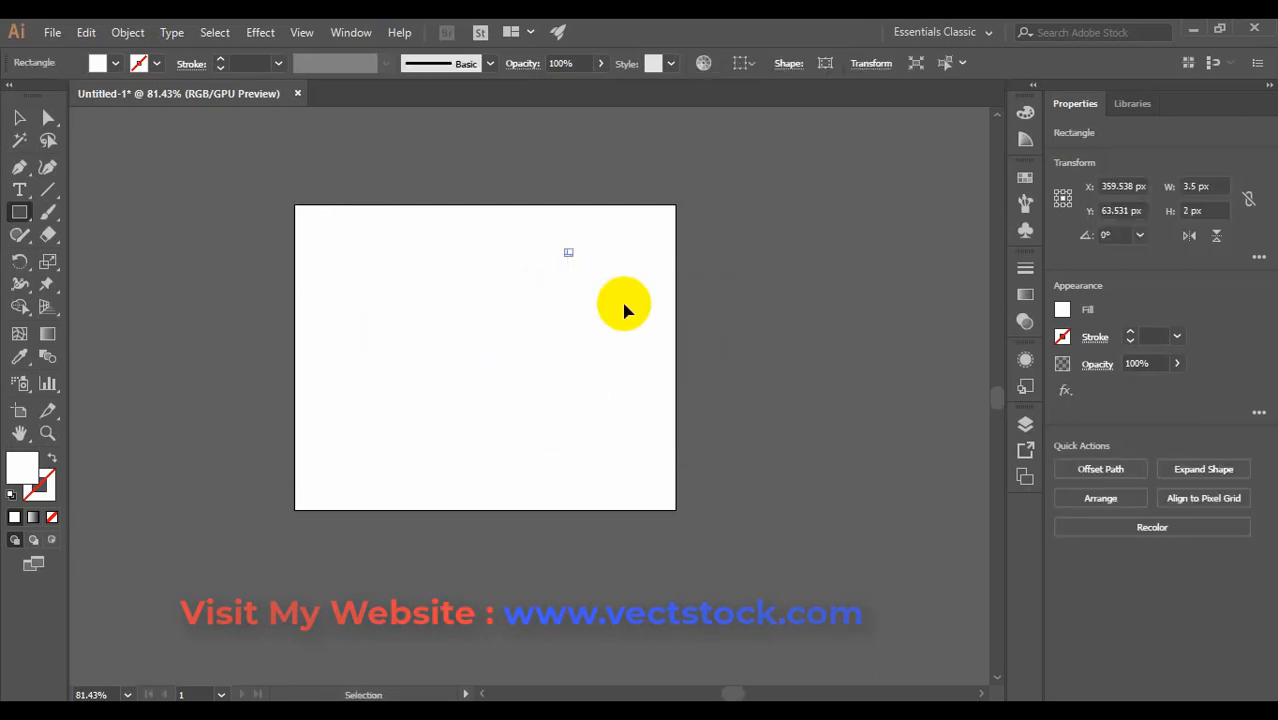
pyautogui.hotkey('ctrl', 'z')
# Step: Create a rectangle 3.5 in wide and 2 in high, overlapping the artboard's upper right area
pyautogui.click(496, 226)
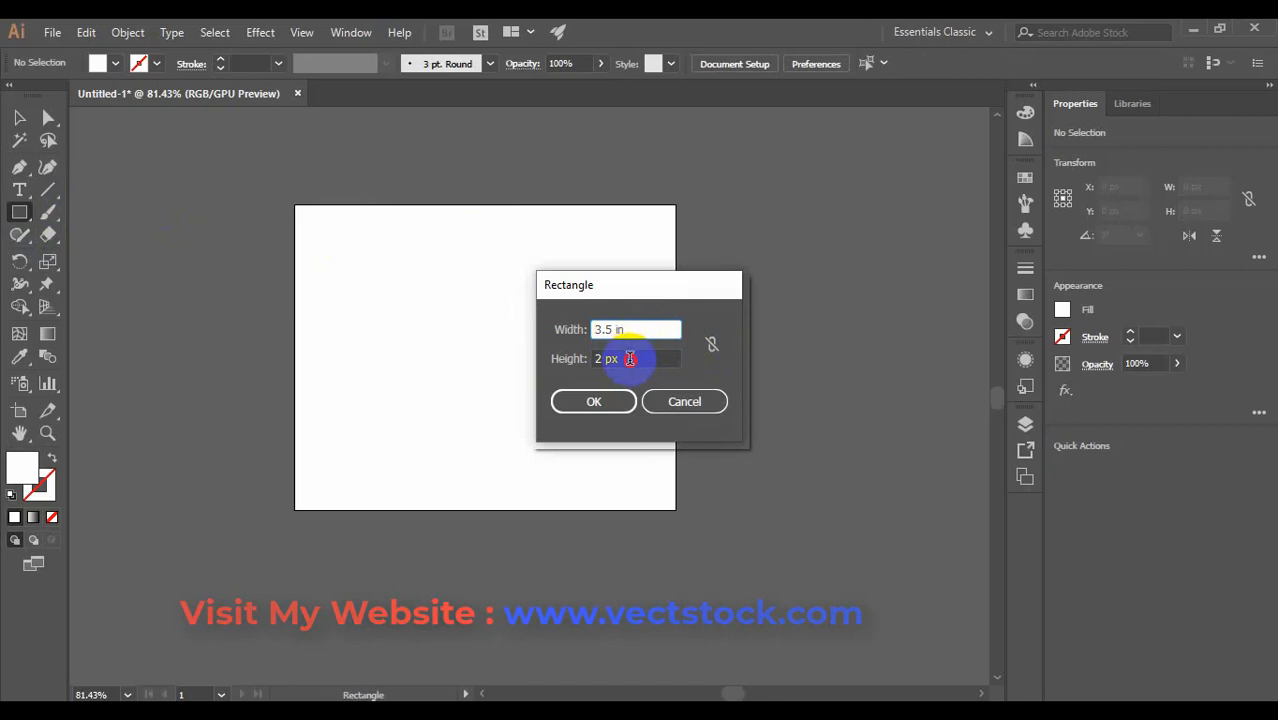
pyautogui.click(610, 360)
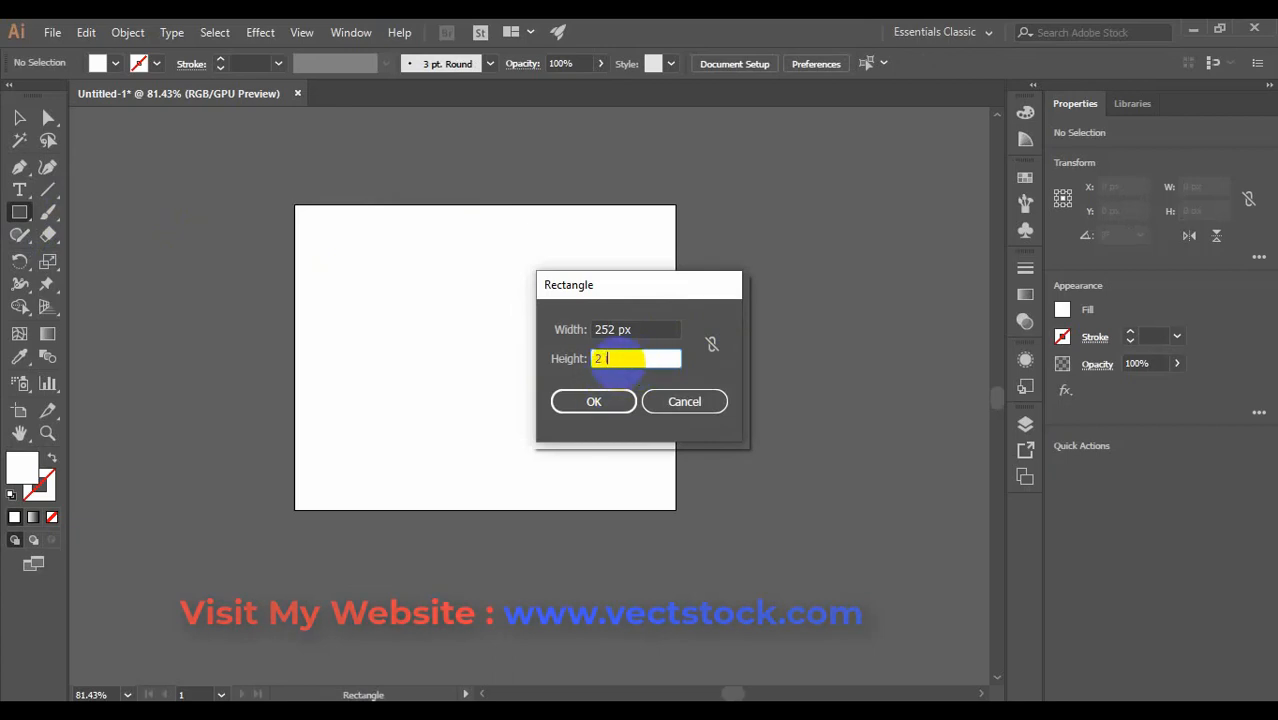
pyautogui.write('144')
pyautogui.click(593, 400)
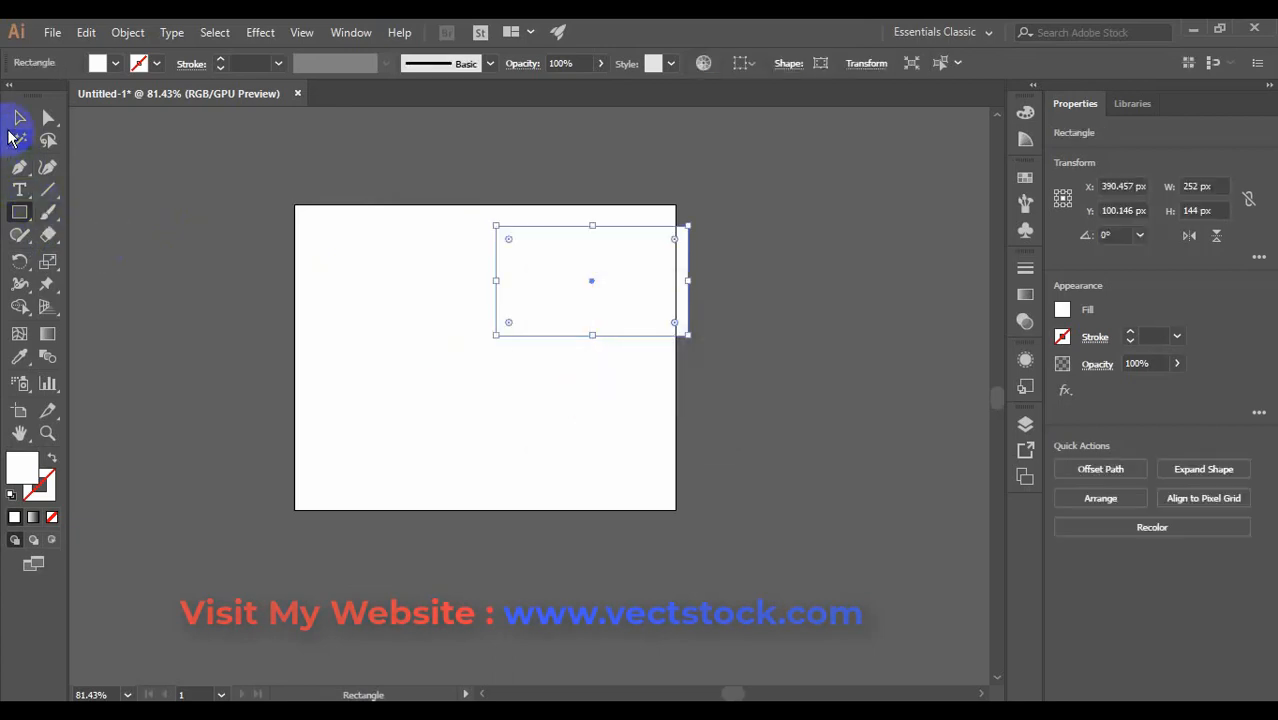
# Step: Move the card rectangle off the artboard to its right and fill it with black
pyautogui.click(19, 118)
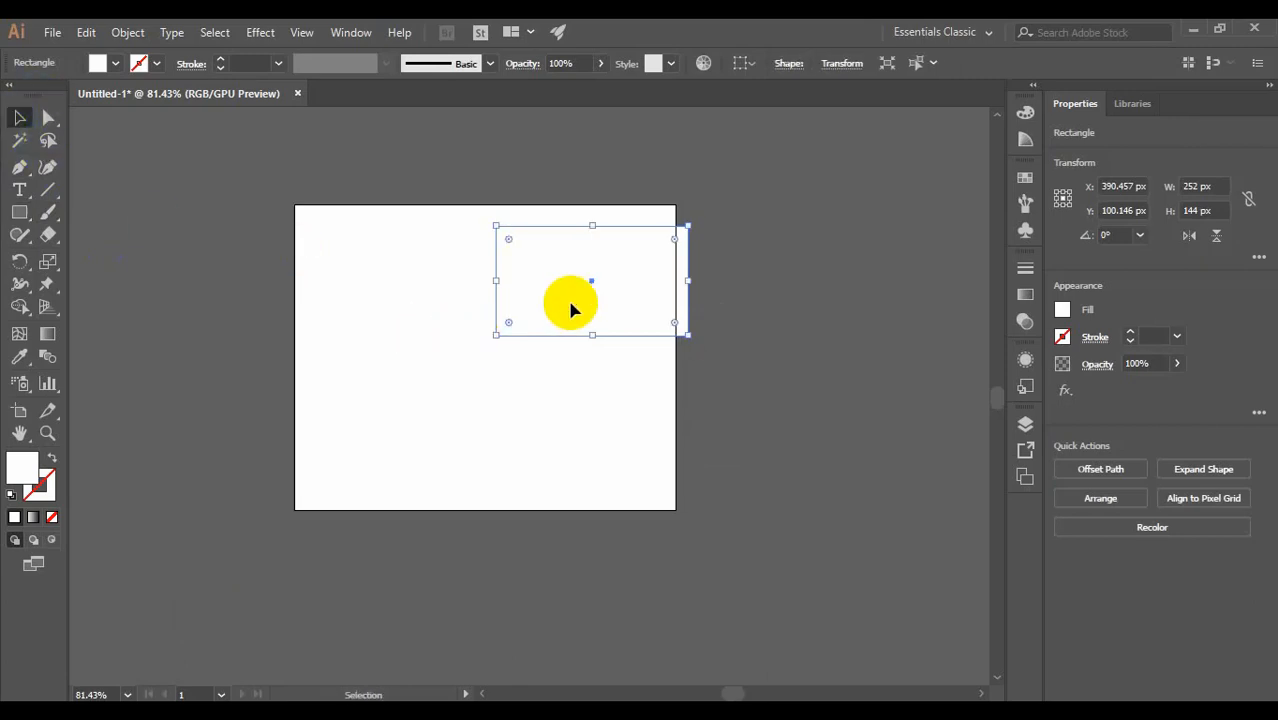
pyautogui.moveTo(640, 275); pyautogui.dragTo(850, 240)
pyautogui.moveTo(770, 265); pyautogui.dragTo(646, 316)
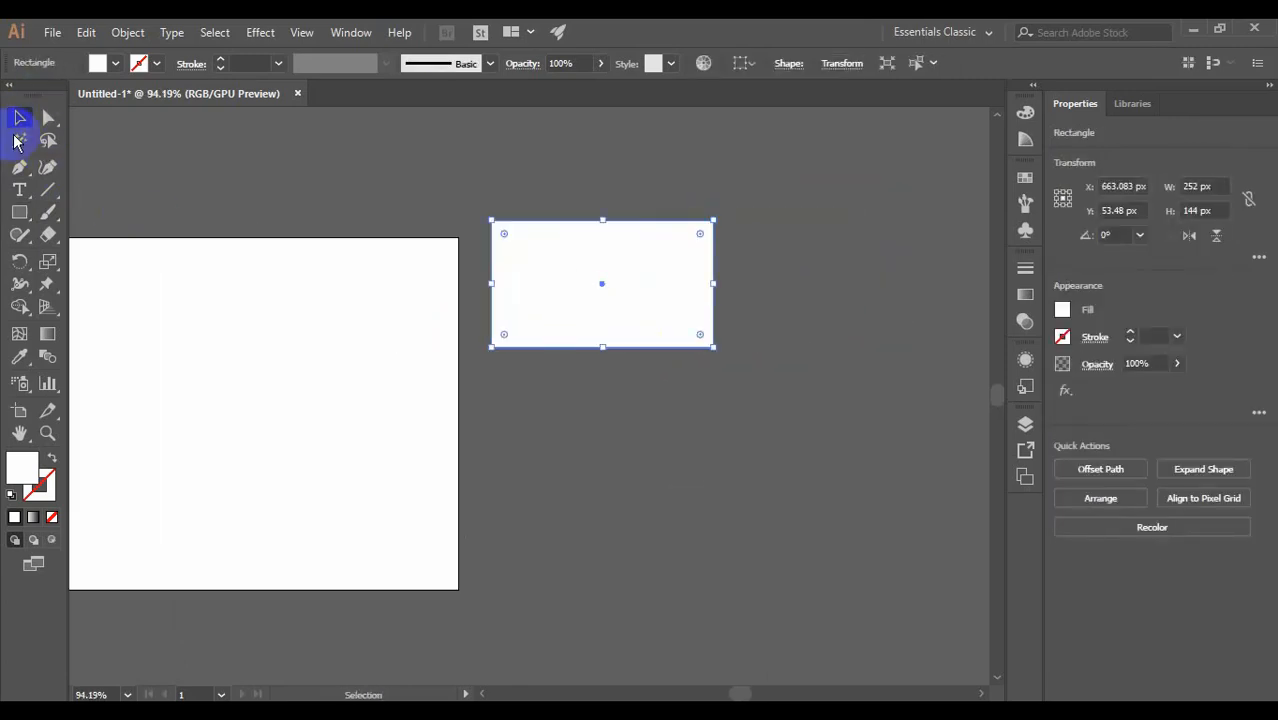
pyautogui.click(97, 63)
pyautogui.click(51, 96)
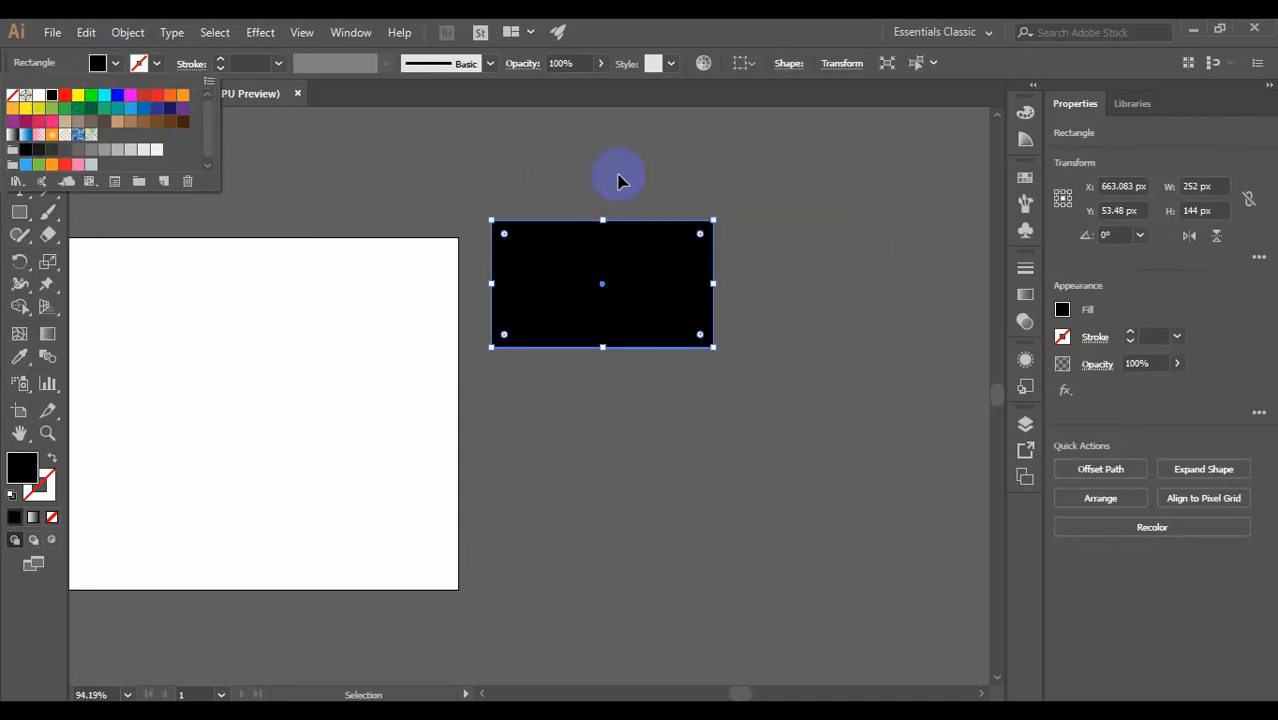
pyautogui.click(655, 180)
# Step: Move the black rectangle back onto the upper right part of the artboard
pyautogui.moveTo(671, 247); pyautogui.dragTo(376, 297)
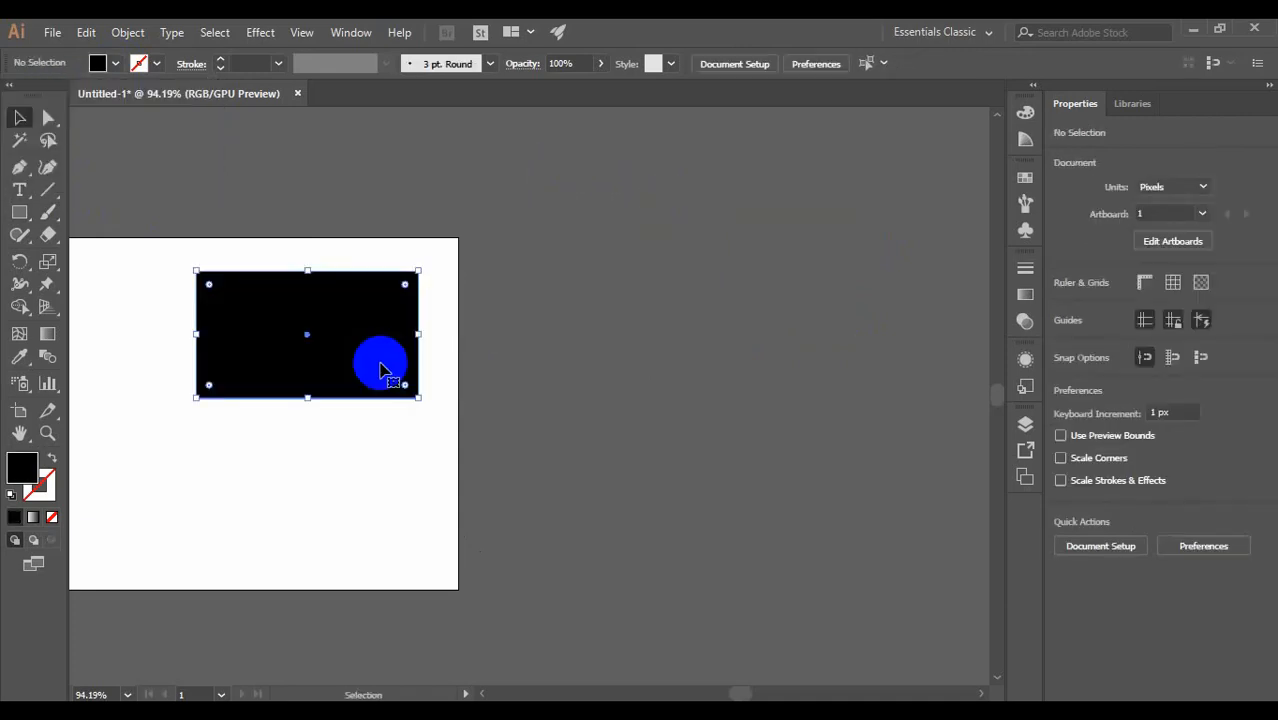
pyautogui.moveTo(288, 391); pyautogui.dragTo(340, 390)
pyautogui.moveTo(340, 390); pyautogui.dragTo(499, 341)
# Step: Try a duplicate of the black rectangle directly below the original, and delete the copy
pyautogui.moveTo(508, 261); pyautogui.dragTo(512, 452)
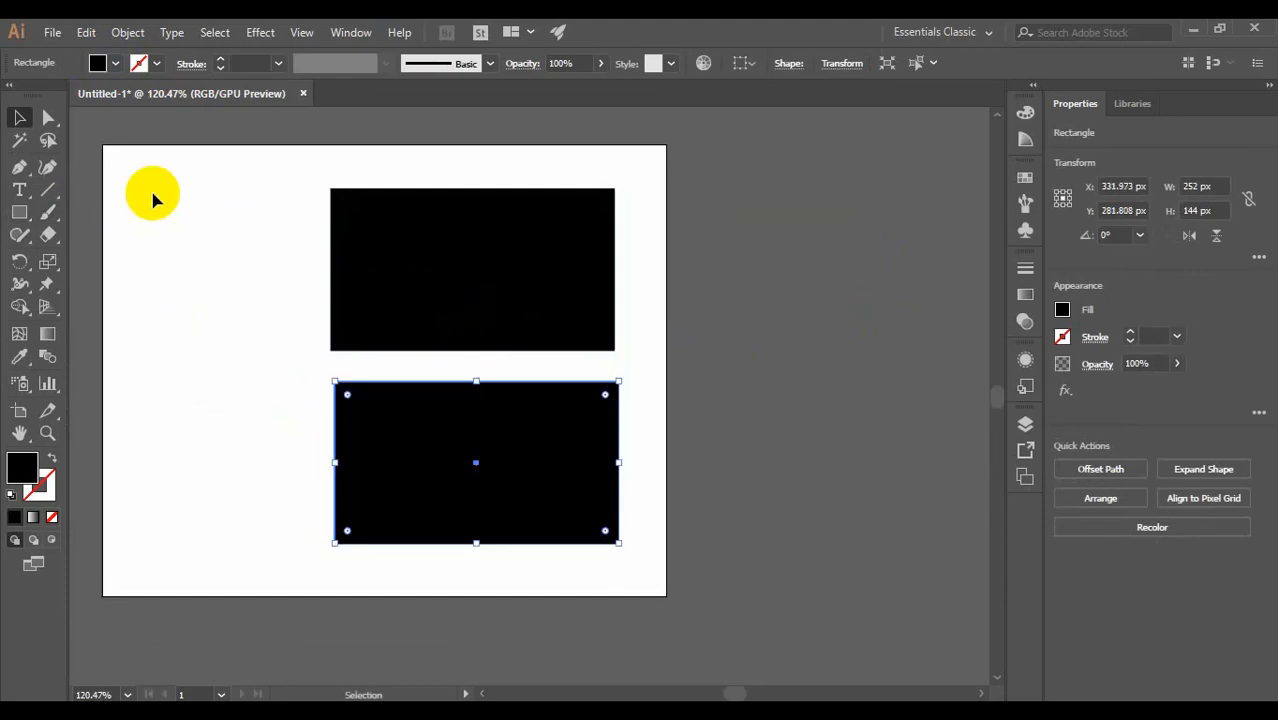
pyautogui.click(754, 297)
pyautogui.click(594, 425)
pyautogui.press('Delete')
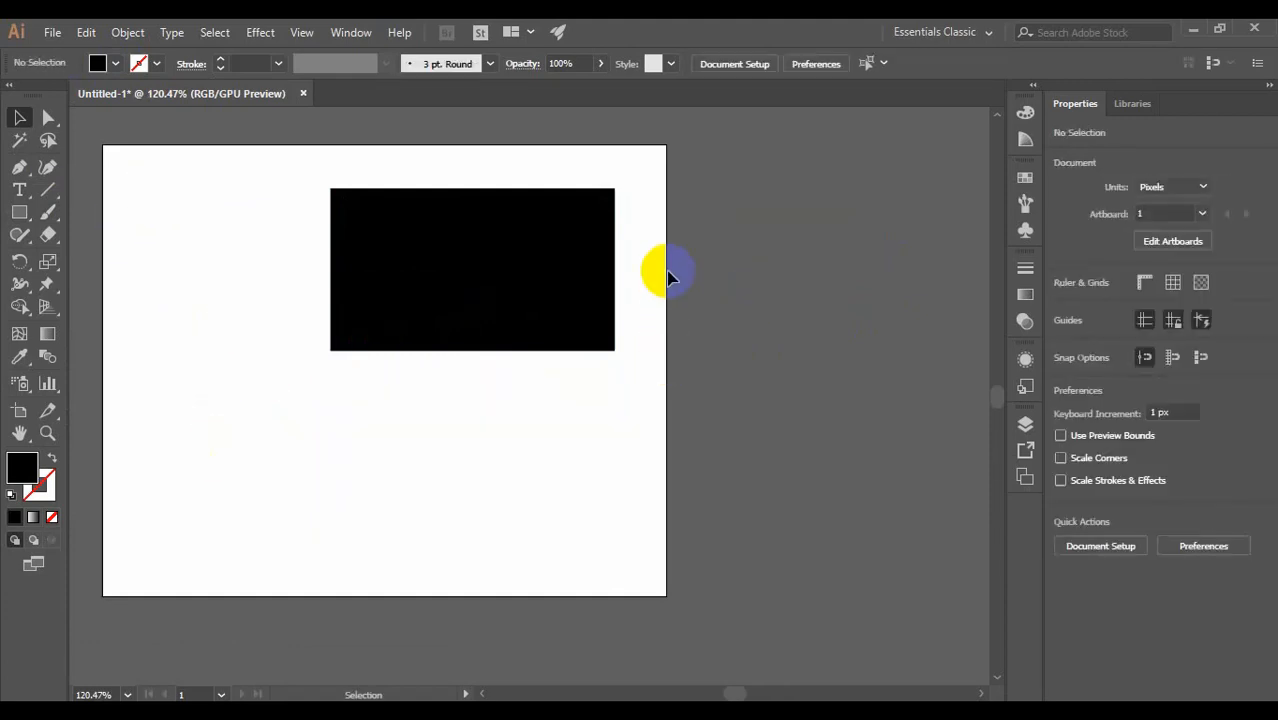
# Step: Place a duplicate of the black rectangle outside the artboard, to its right
pyautogui.click(543, 268)
pyautogui.moveTo(482, 192); pyautogui.dragTo(805, 277)
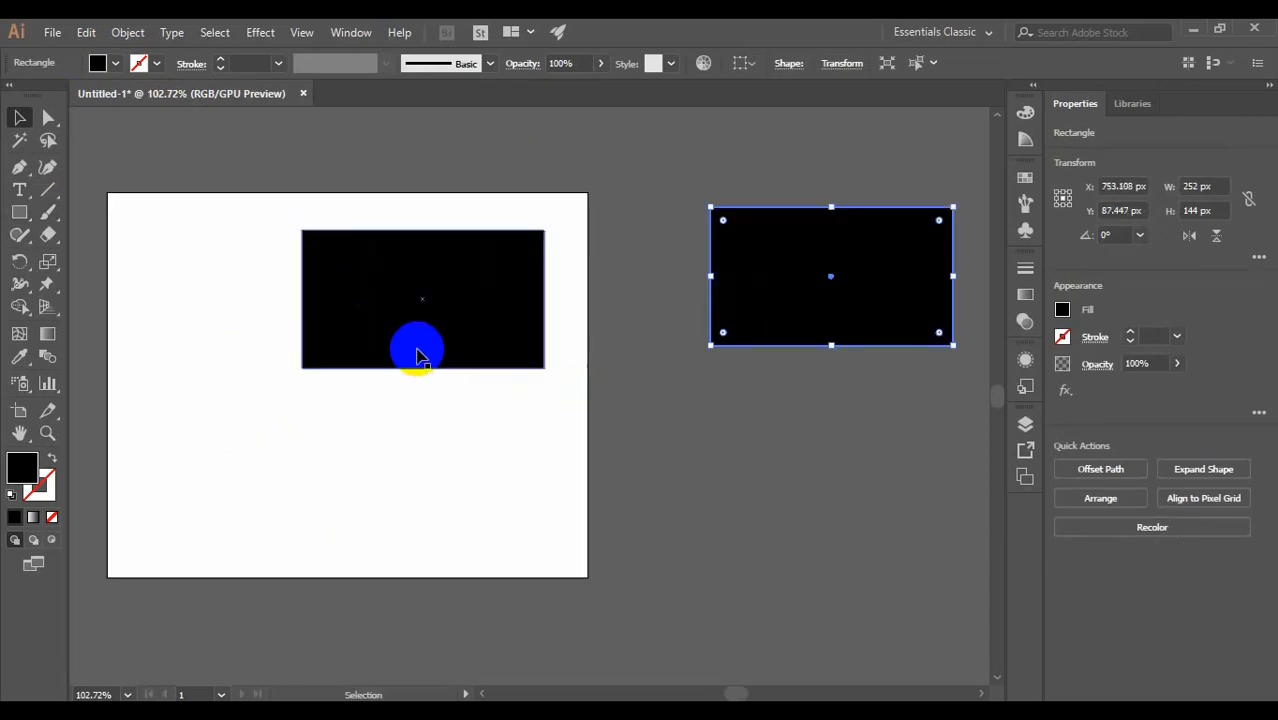
pyautogui.click(316, 244)
pyautogui.click(411, 313)
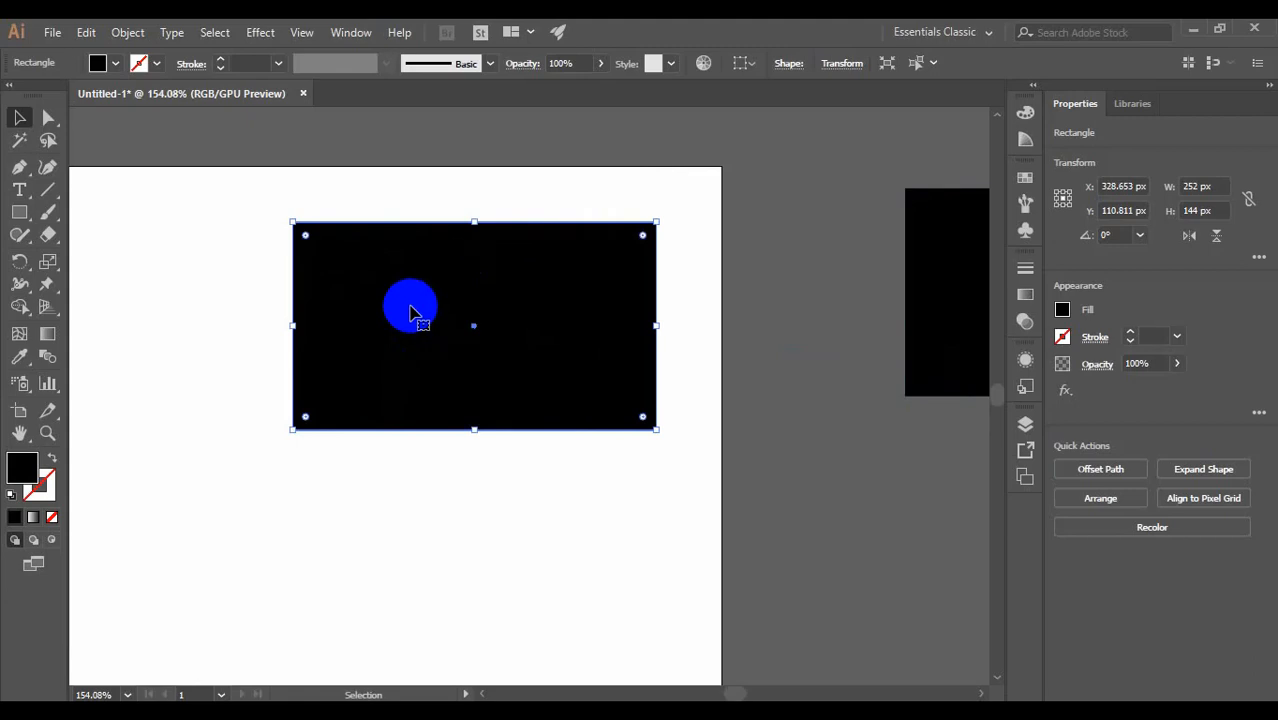
pyautogui.click(779, 297)
pyautogui.click(546, 319)
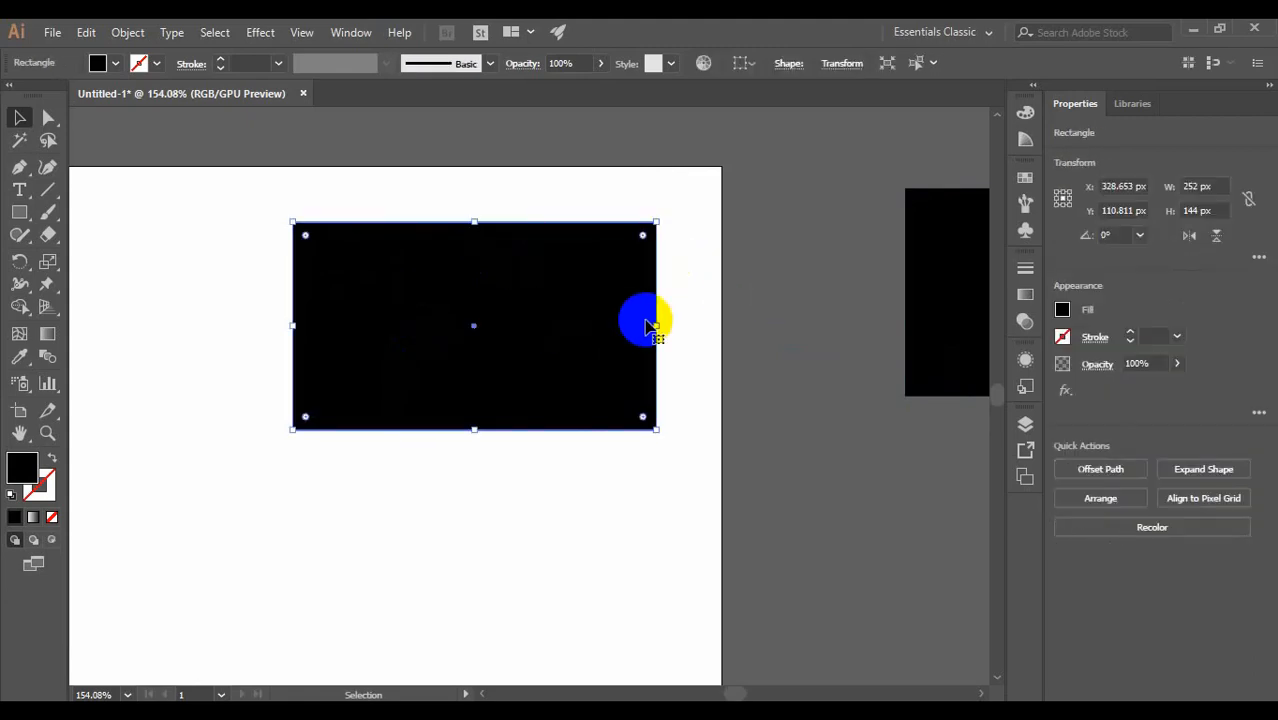
pyautogui.click(812, 321)
# Step: Fill the rectangle on the artboard with a medium grey swatch
pyautogui.click(536, 308)
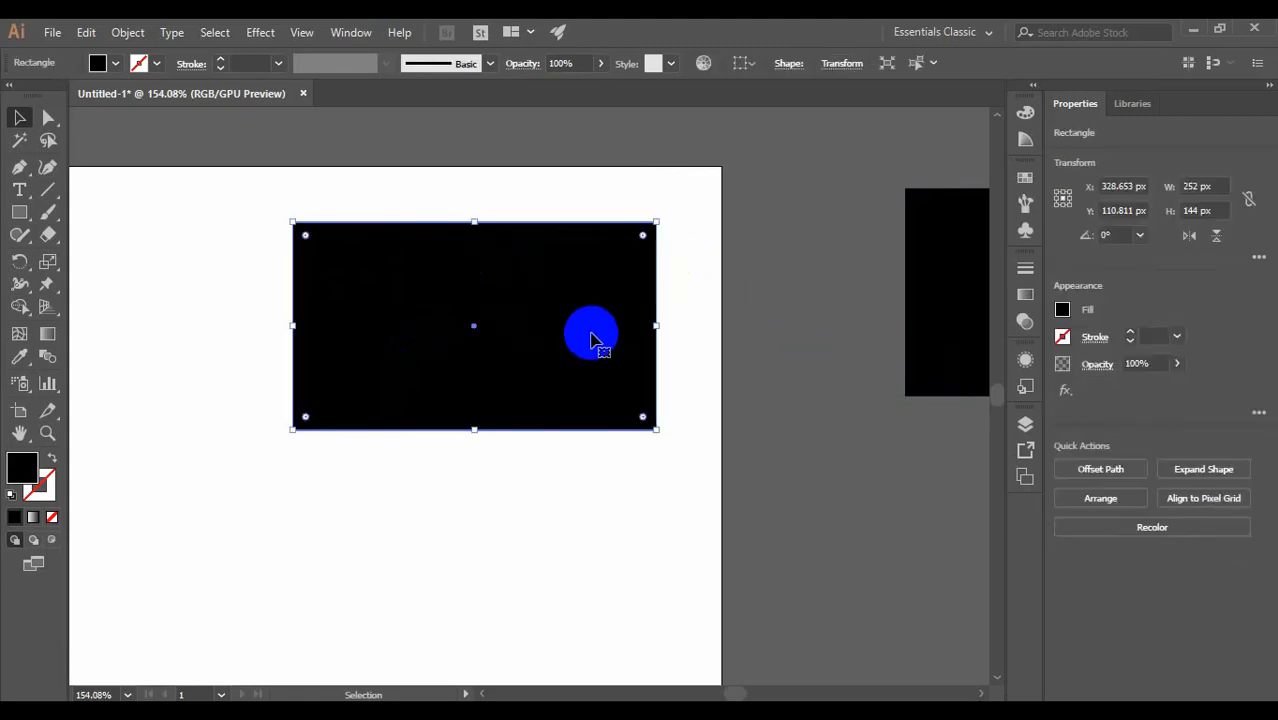
pyautogui.click(116, 64)
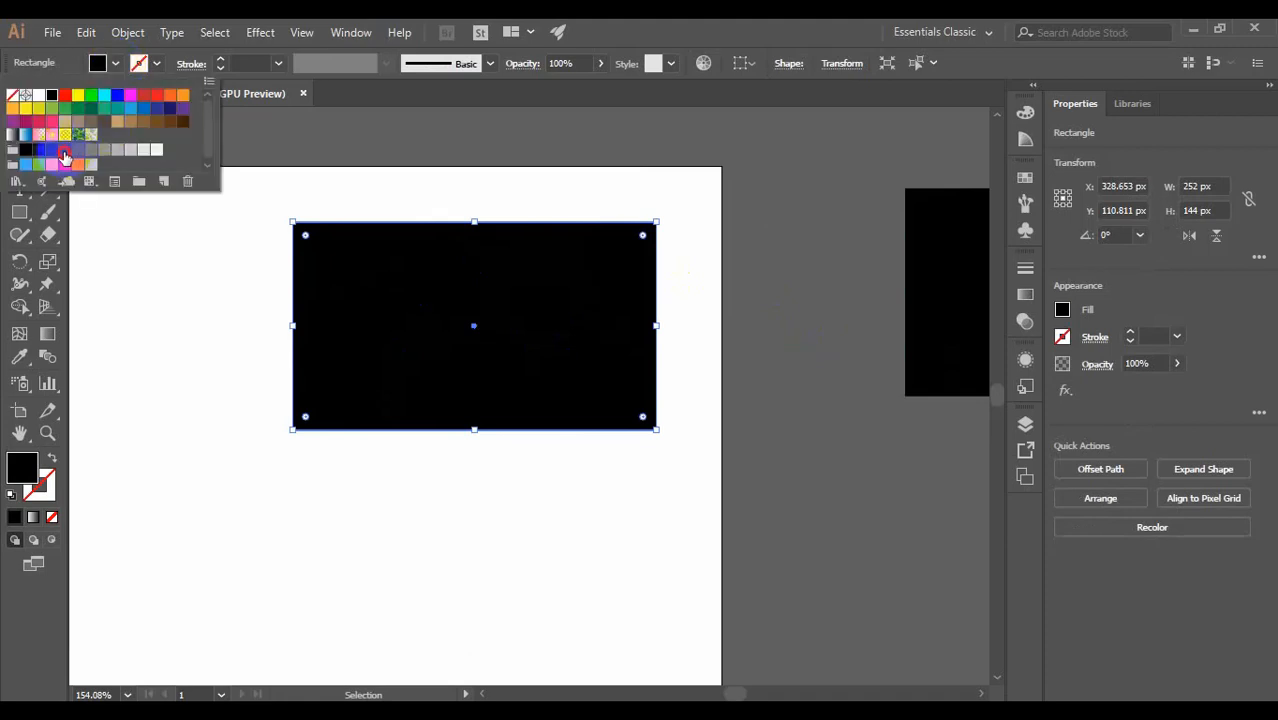
pyautogui.click(66, 152)
pyautogui.click(79, 152)
pyautogui.click(508, 174)
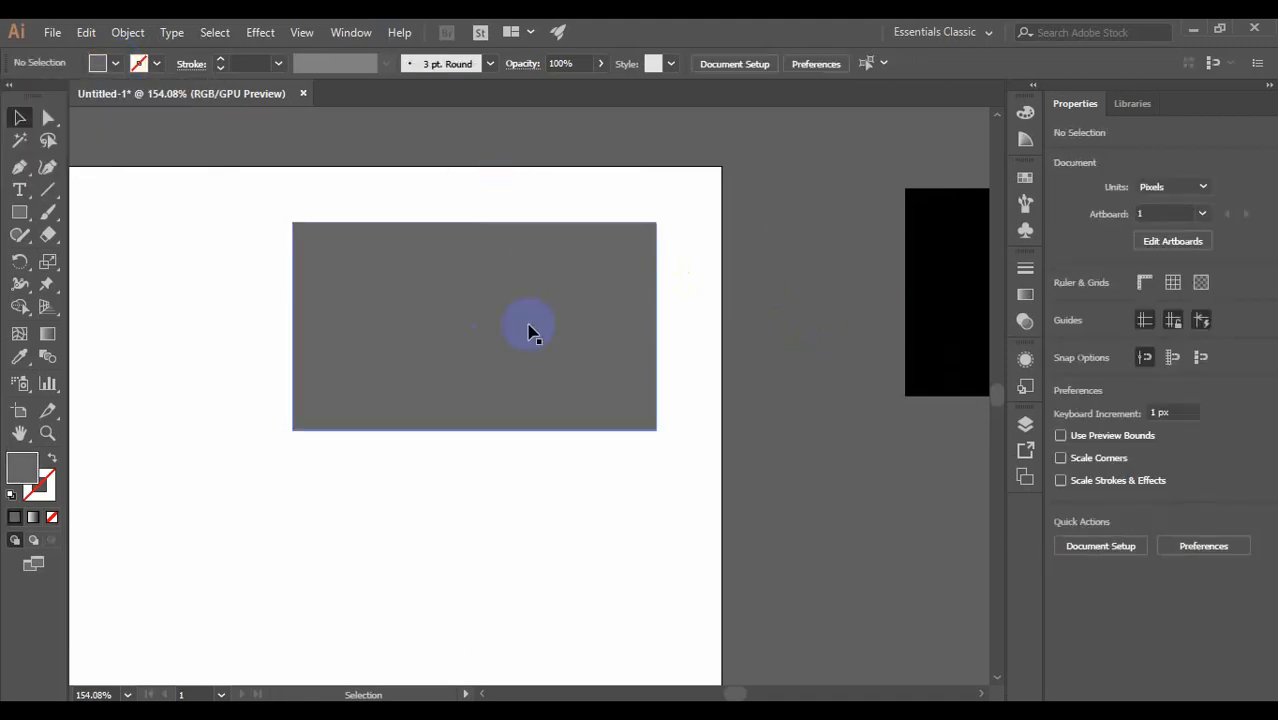
# Step: Add a copy behind the grey rectangle, enlarged from the centre to about 268 by 153 px, and fill it with pink (R=237 G=30 B=121)
pyautogui.click(528, 331)
pyautogui.hotkey('ctrl', 'c')
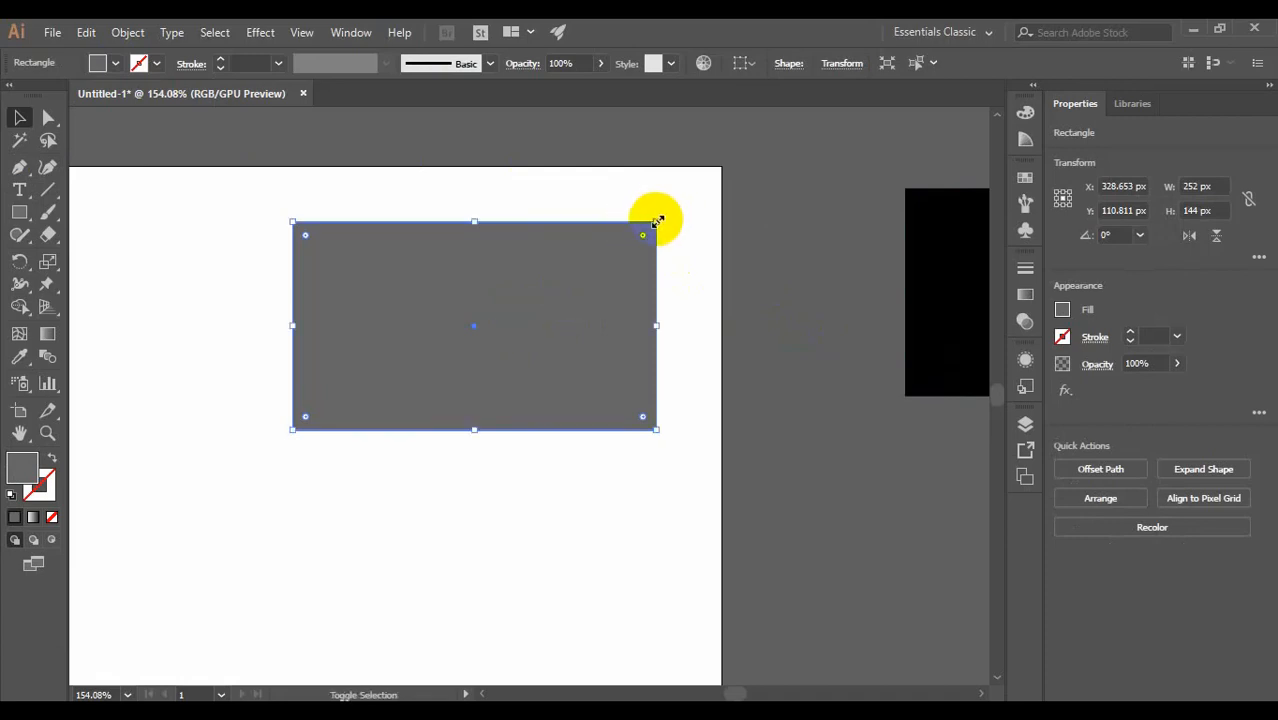
pyautogui.moveTo(656, 220); pyautogui.dragTo(669, 212)
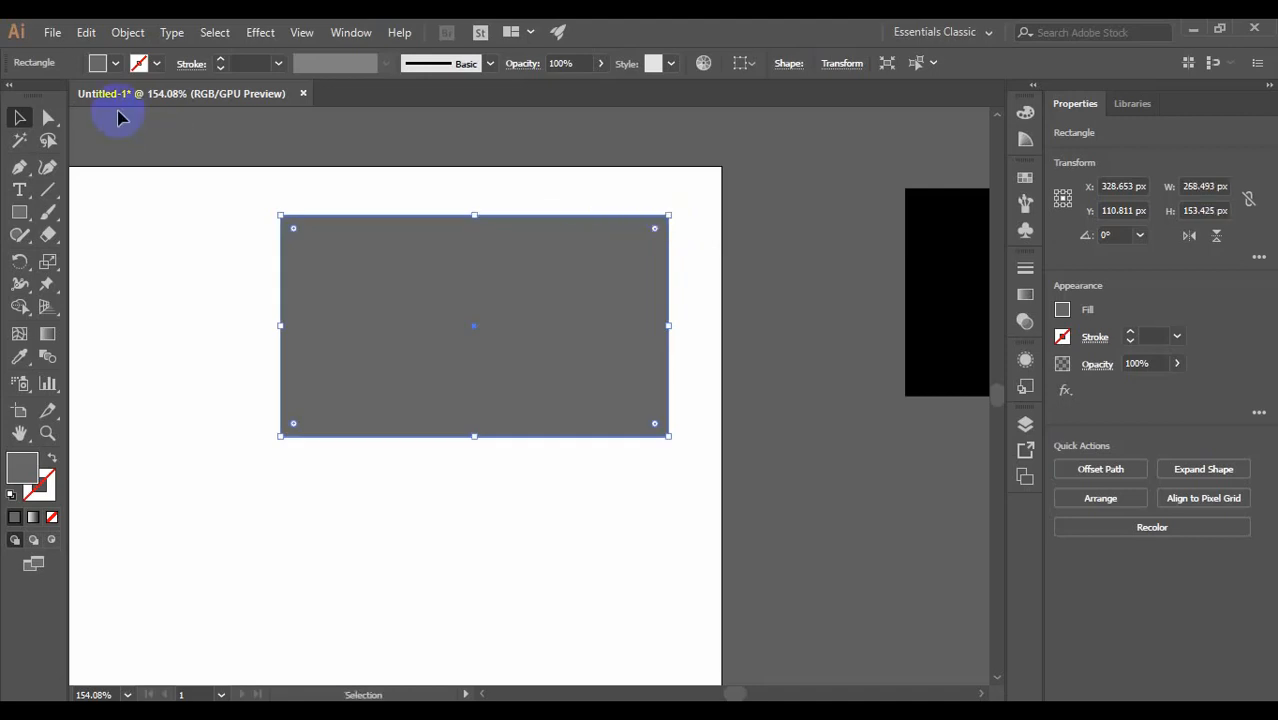
pyautogui.click(116, 64)
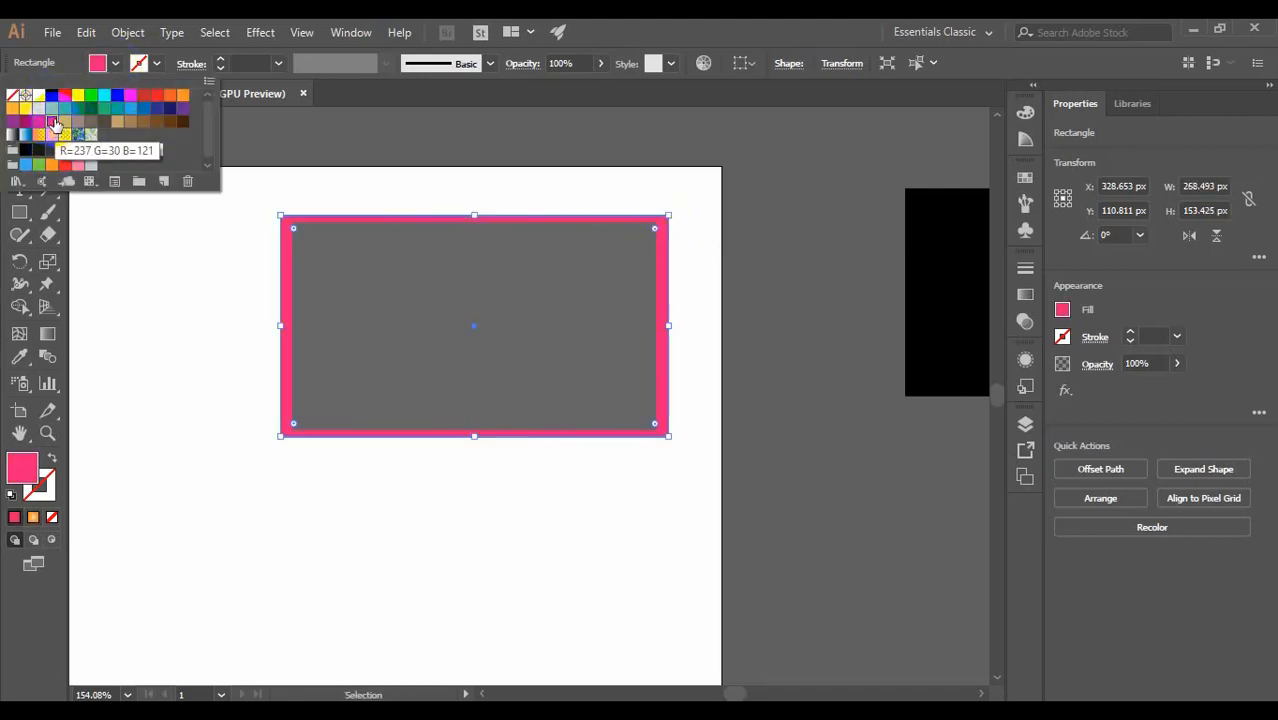
pyautogui.click(54, 127)
pyautogui.click(363, 150)
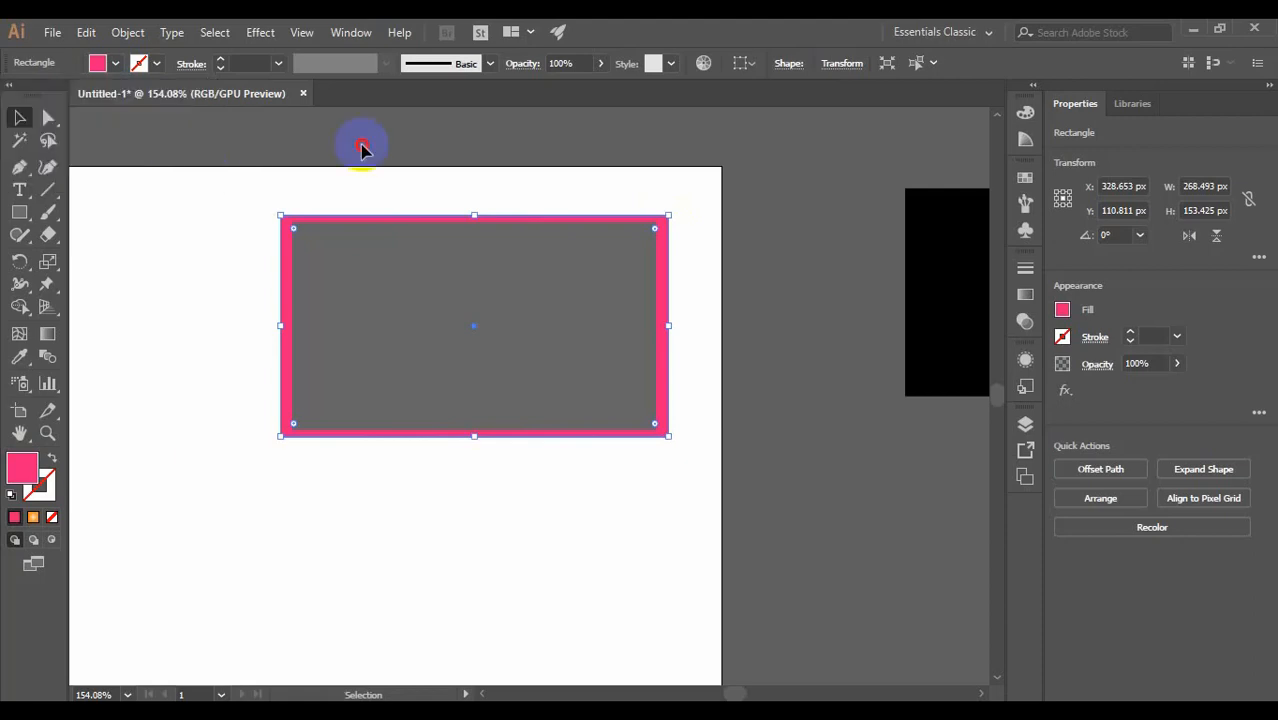
# Step: Delete the grey rectangle together with its pink backing from the artboard
pyautogui.click(513, 191)
pyautogui.scroll(-5, 491, 208)
pyautogui.click(567, 310)
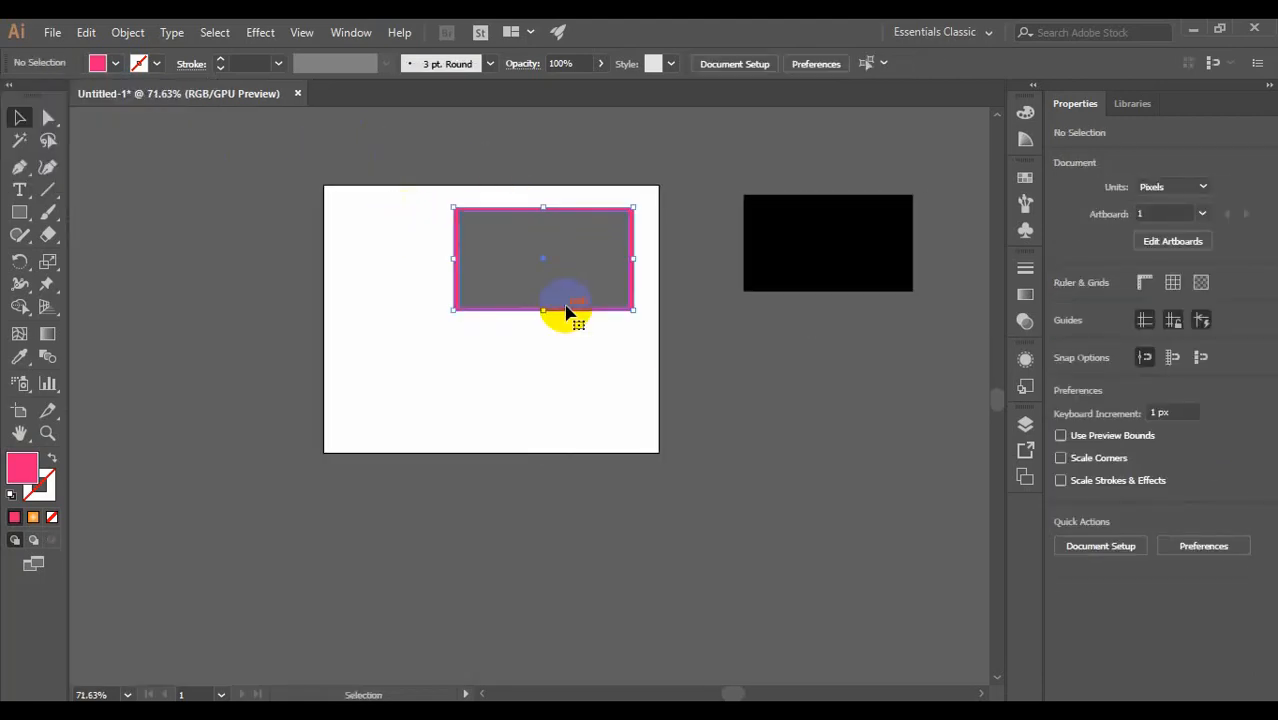
pyautogui.press('Delete')
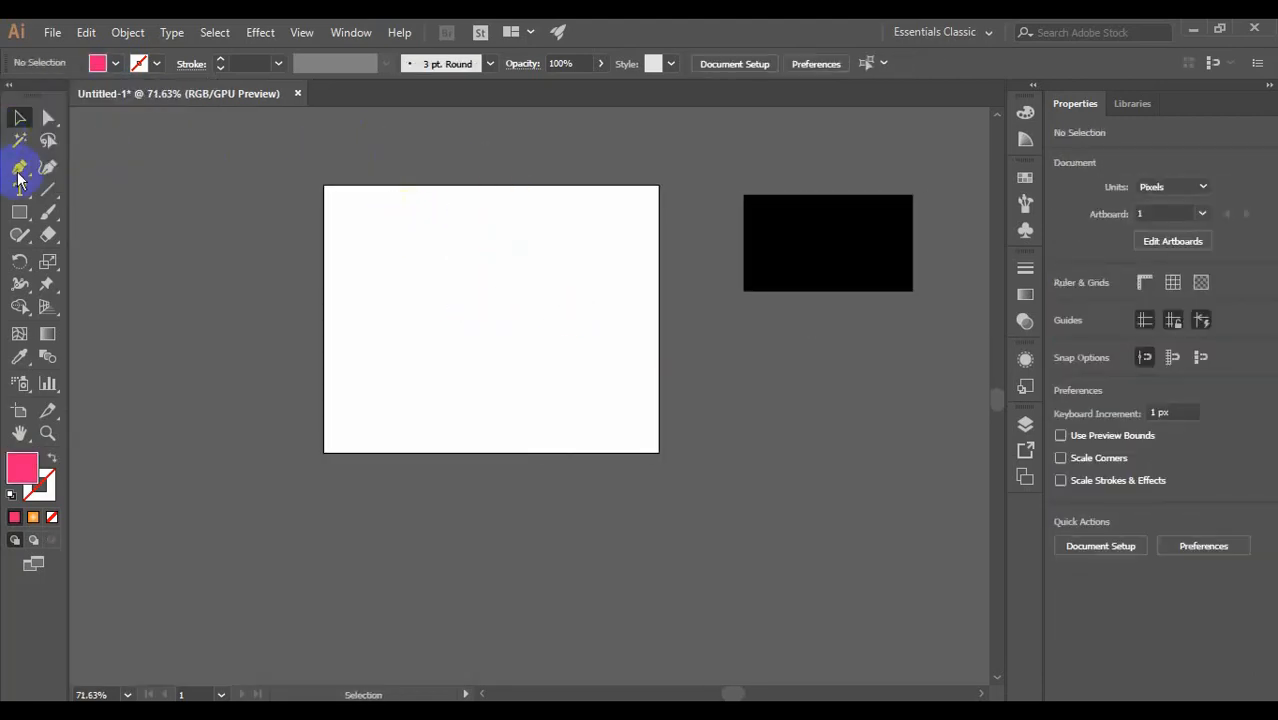
# Step: Draw a 500 by 400 px background rectangle covering the whole artboard
pyautogui.click(19, 212)
pyautogui.moveTo(321, 184); pyautogui.dragTo(658, 453)
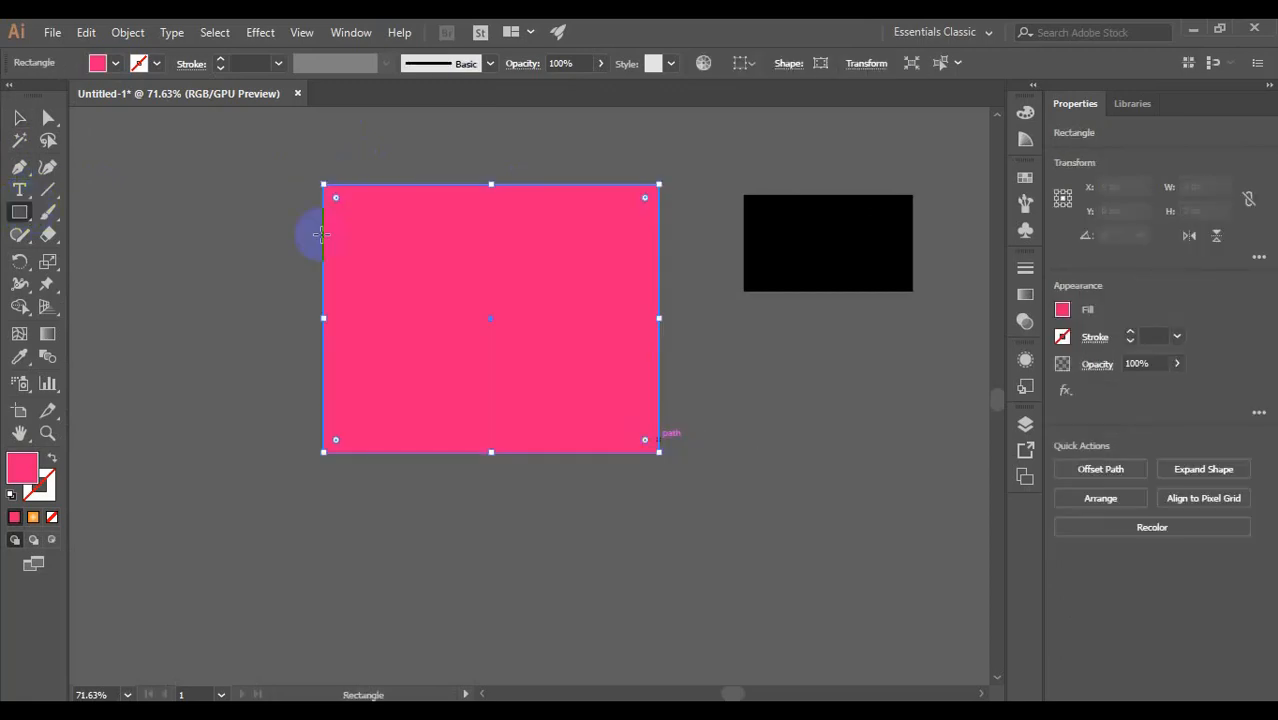
pyautogui.click(19, 118)
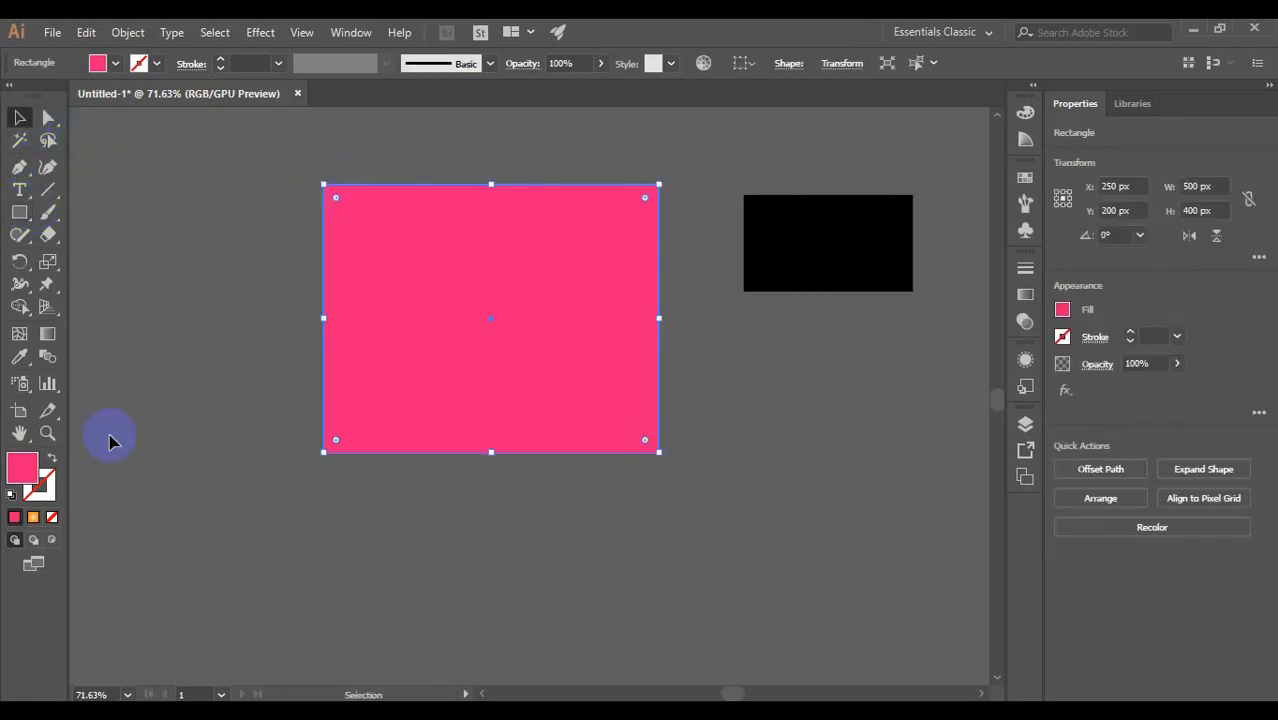
# Step: Change the background rectangle's fill to a light grey with the Color Picker
pyautogui.doubleClick(20, 470)
pyautogui.click(422, 445)
pyautogui.click(397, 332)
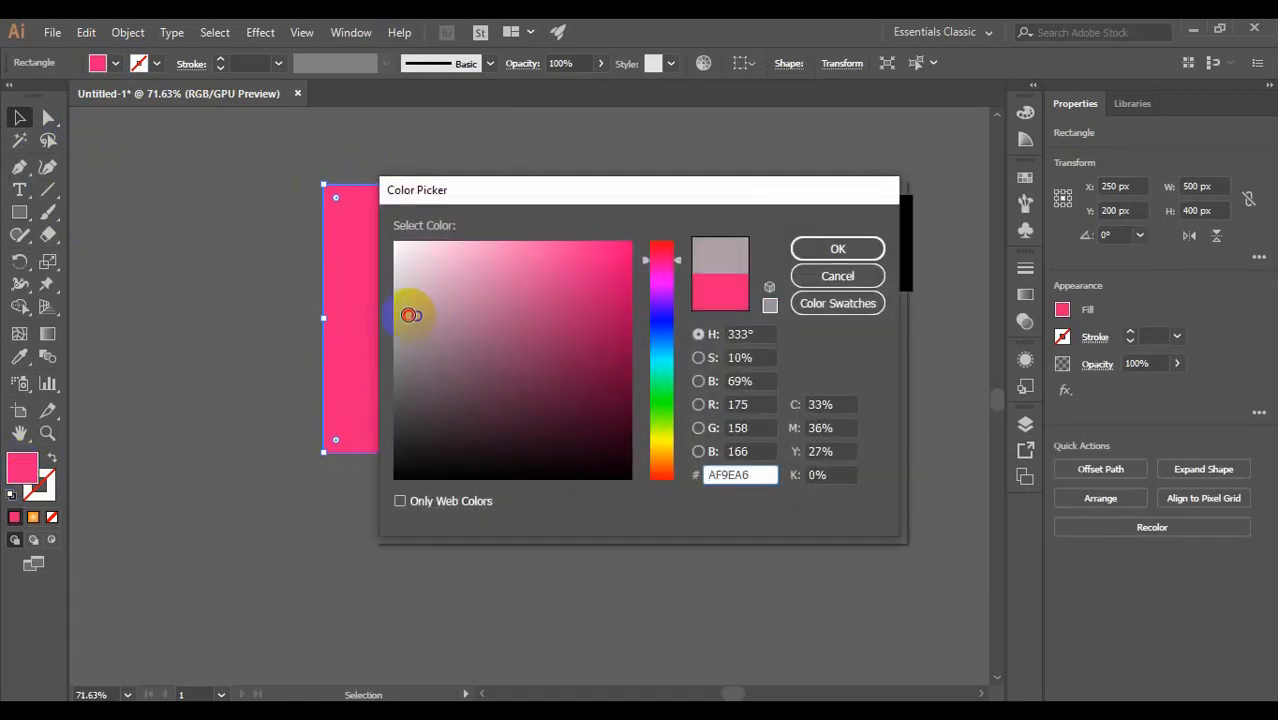
pyautogui.click(833, 250)
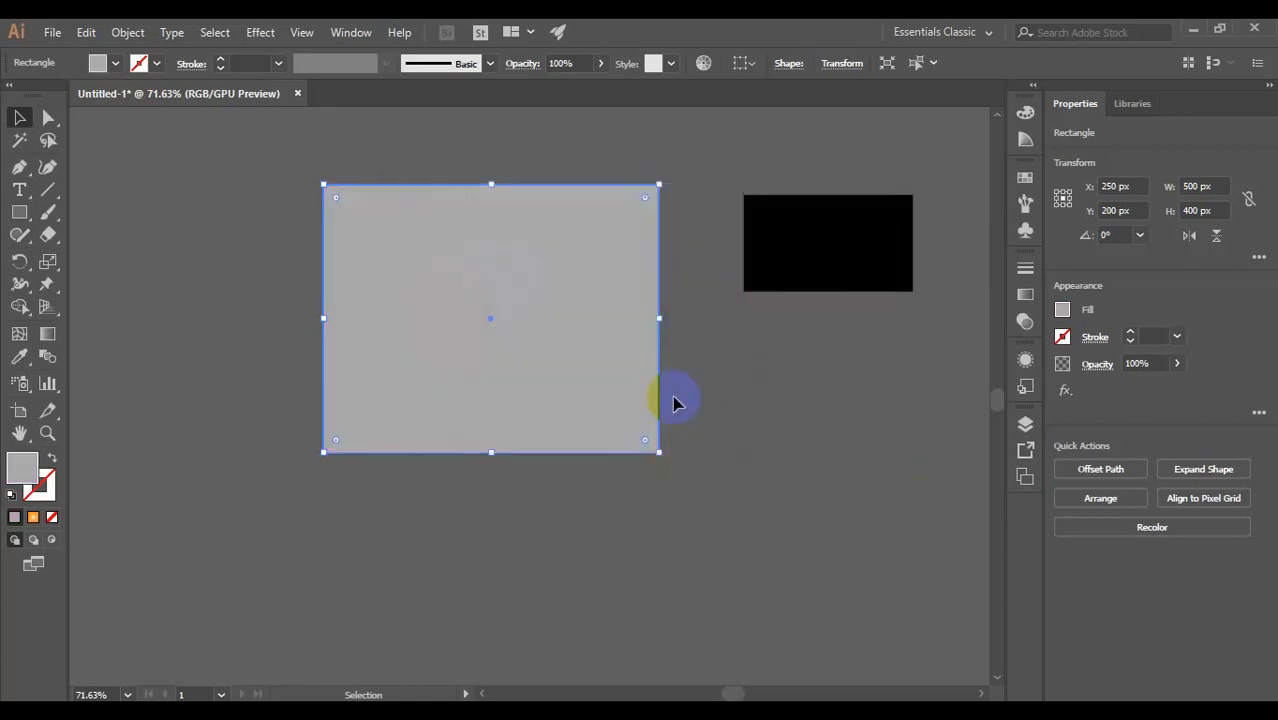
# Step: Bring the dark grey rectangle and its pink backing in front of the light grey background rectangle
pyautogui.click(674, 397)
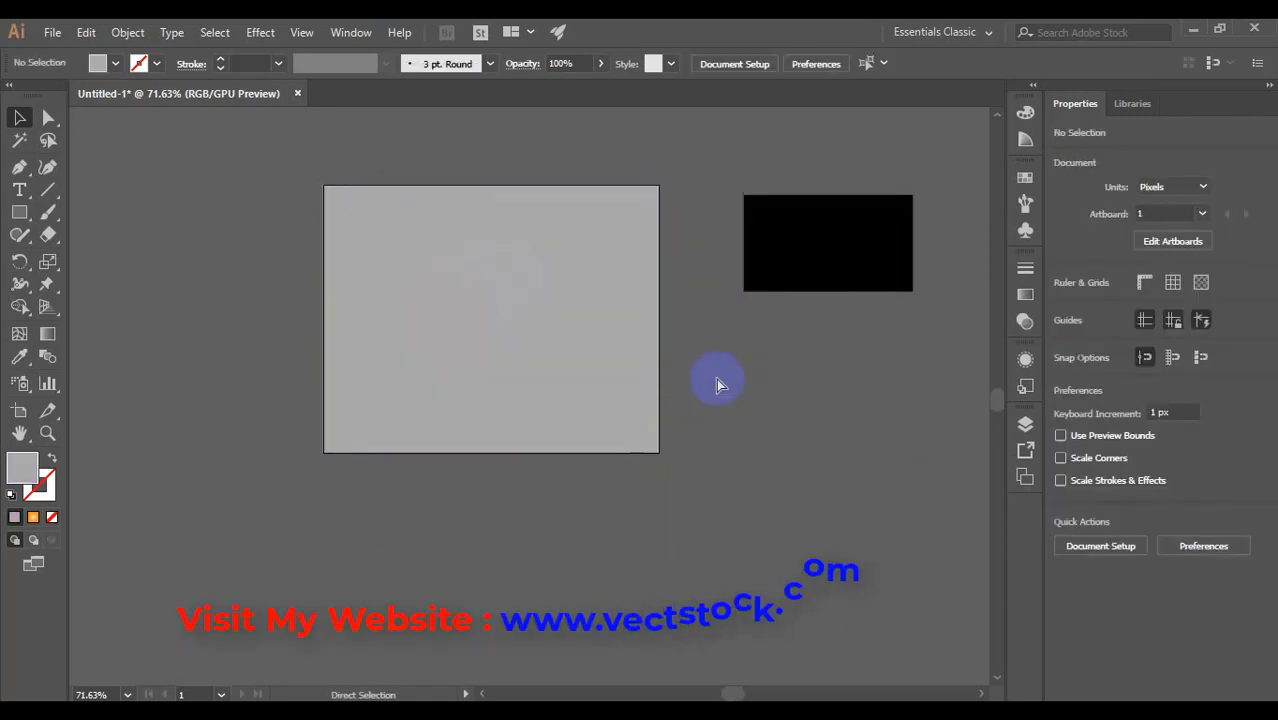
pyautogui.click(643, 294)
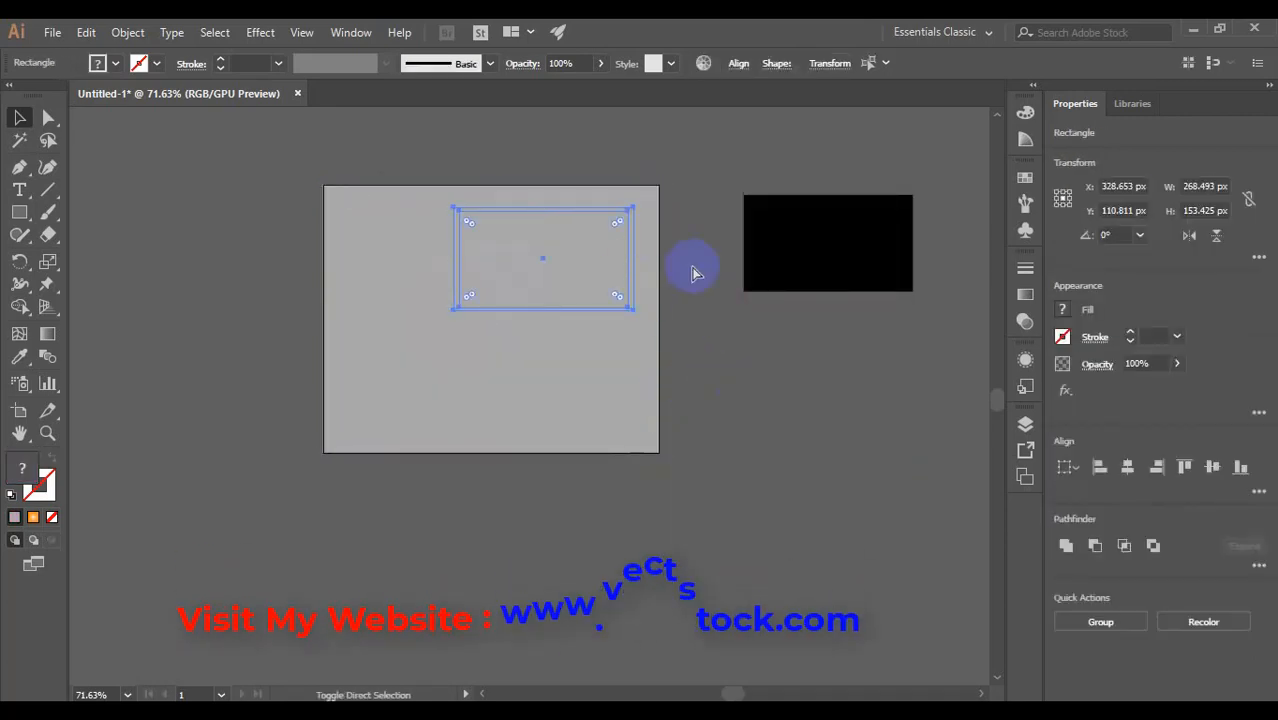
pyautogui.scroll(3, 662, 280)
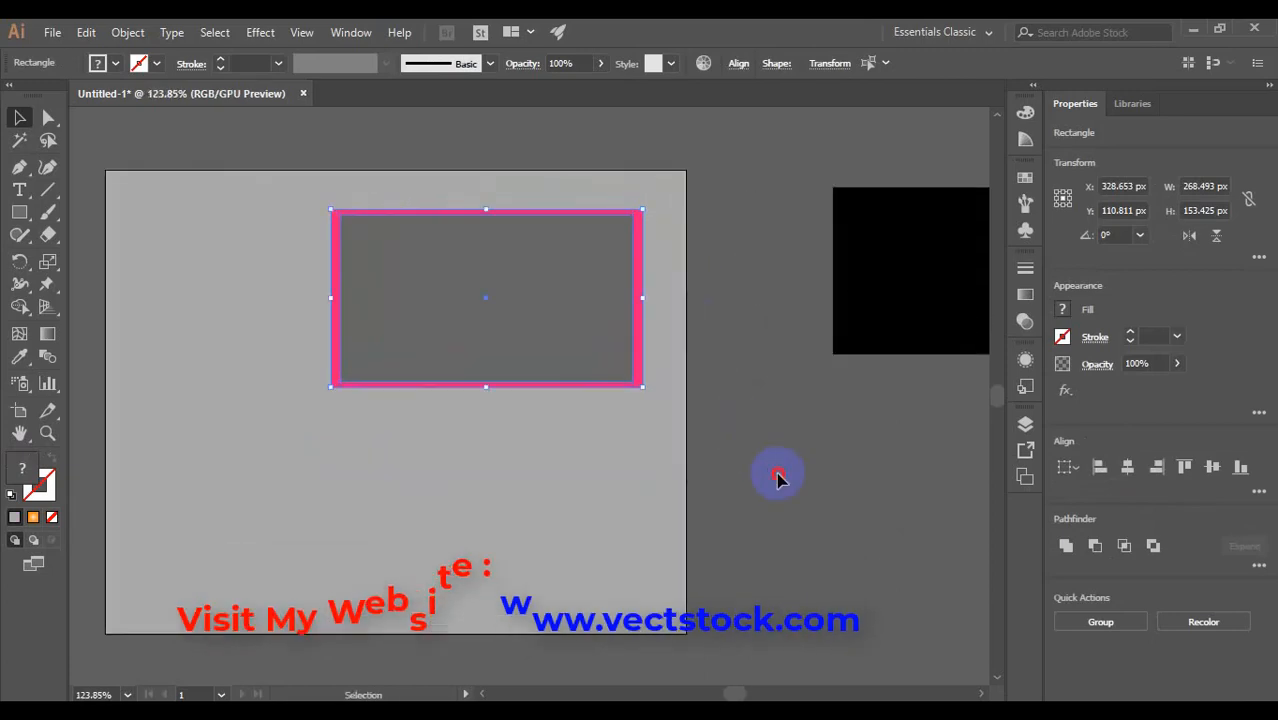
pyautogui.click(777, 475)
# Step: Fill the pink backing rectangle with white and increase its height from the centre to about 159 px
pyautogui.scroll(3, 551, 260)
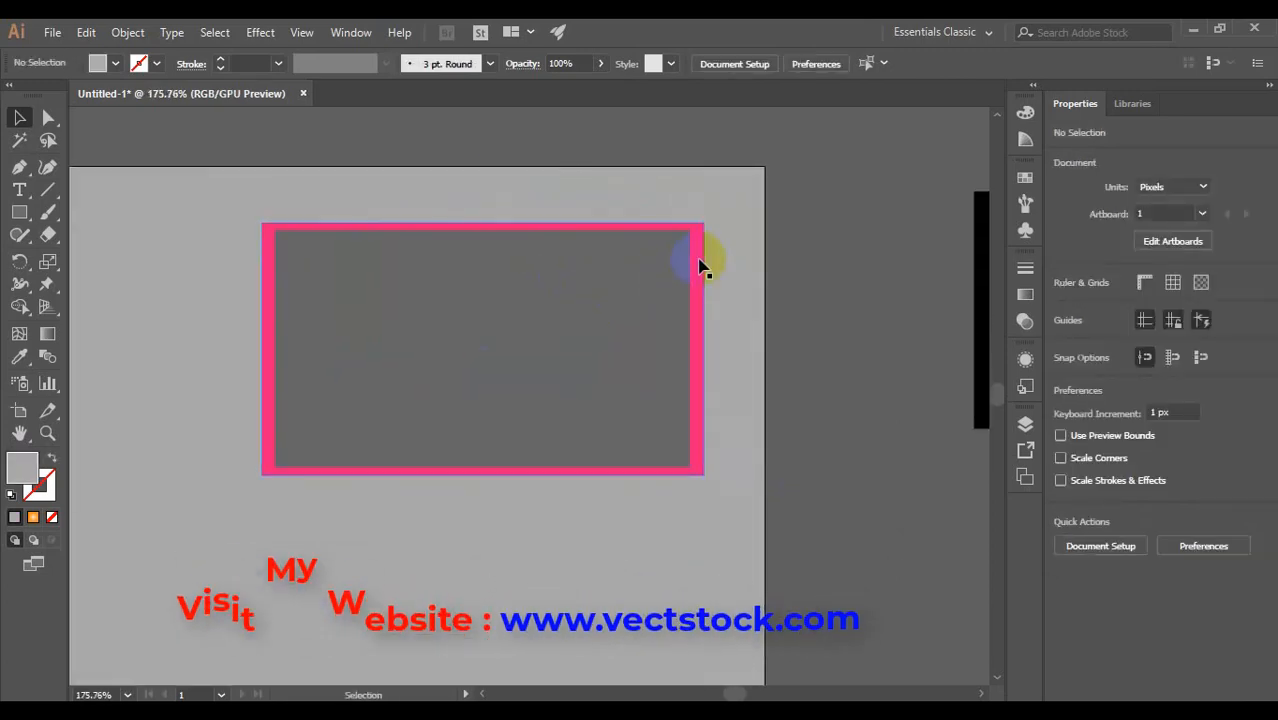
pyautogui.click(700, 265)
pyautogui.click(121, 62)
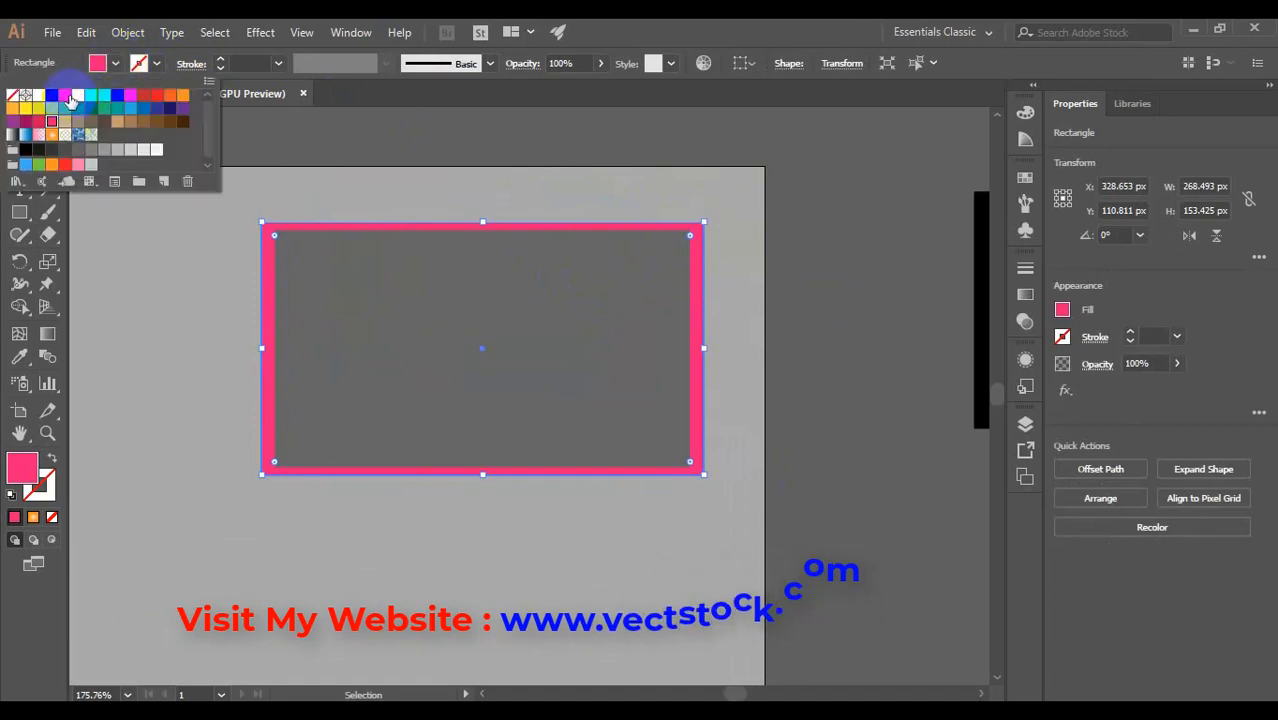
pyautogui.click(35, 96)
pyautogui.click(562, 157)
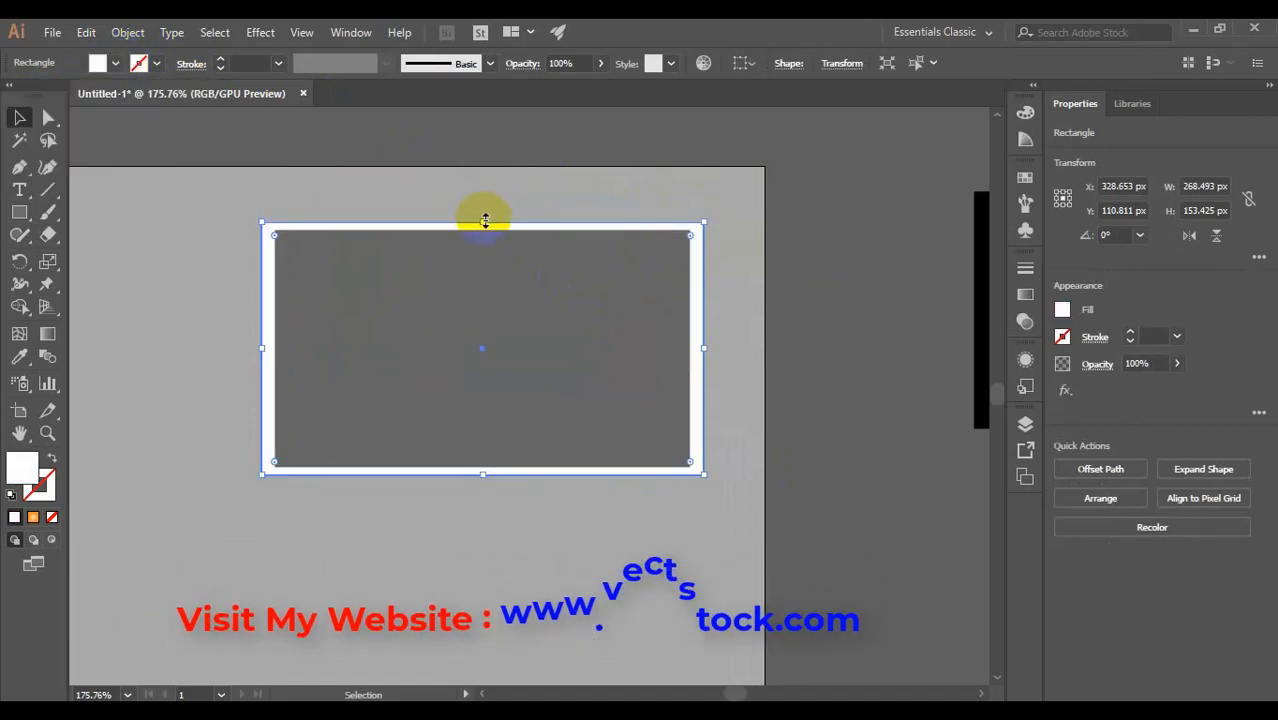
pyautogui.moveTo(484, 220); pyautogui.dragTo(483, 217)
pyautogui.click(559, 151)
pyautogui.moveTo(572, 327); pyautogui.dragTo(468, 340)
pyautogui.keyDown('alt'); pyautogui.click(468, 340); pyautogui.keyUp('alt')
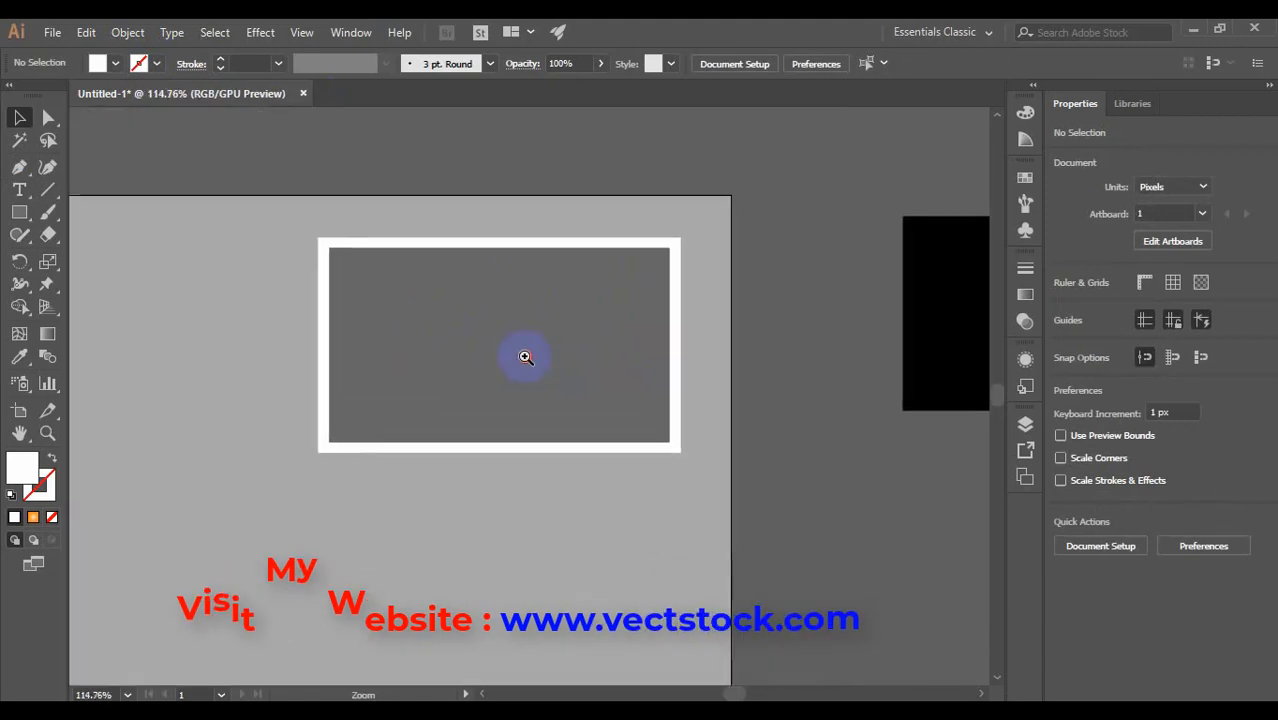
# Step: Select the dark grey rectangle together with the white backing and make a blend between them
pyautogui.click(459, 285)
pyautogui.click(680, 275)
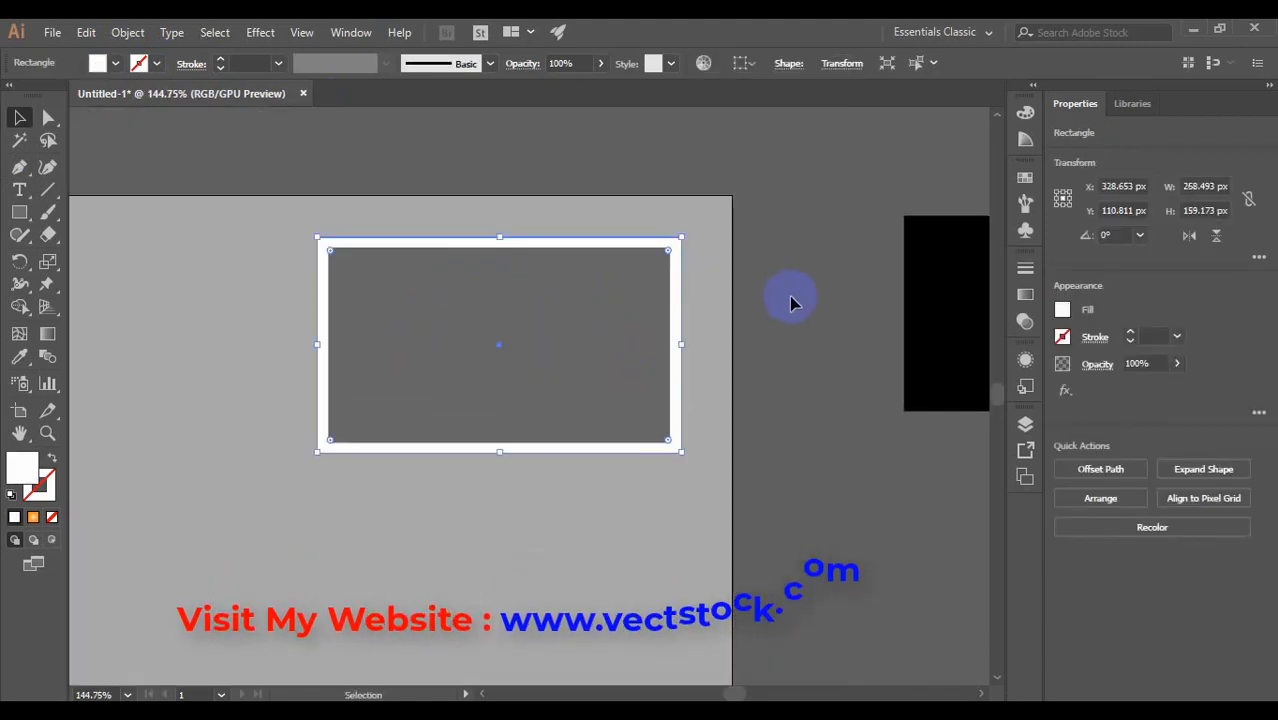
pyautogui.click(789, 297)
pyautogui.moveTo(745, 296); pyautogui.dragTo(790, 290)
pyautogui.moveTo(694, 215); pyautogui.dragTo(578, 410)
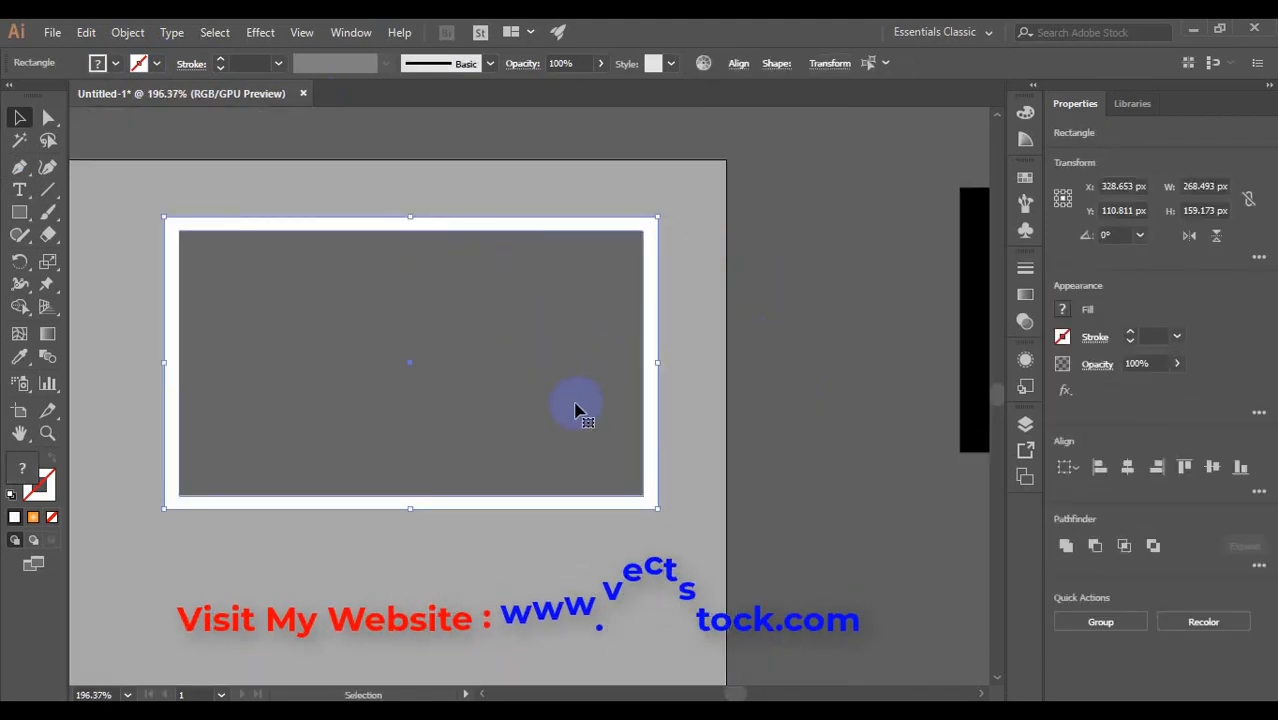
pyautogui.click(773, 238)
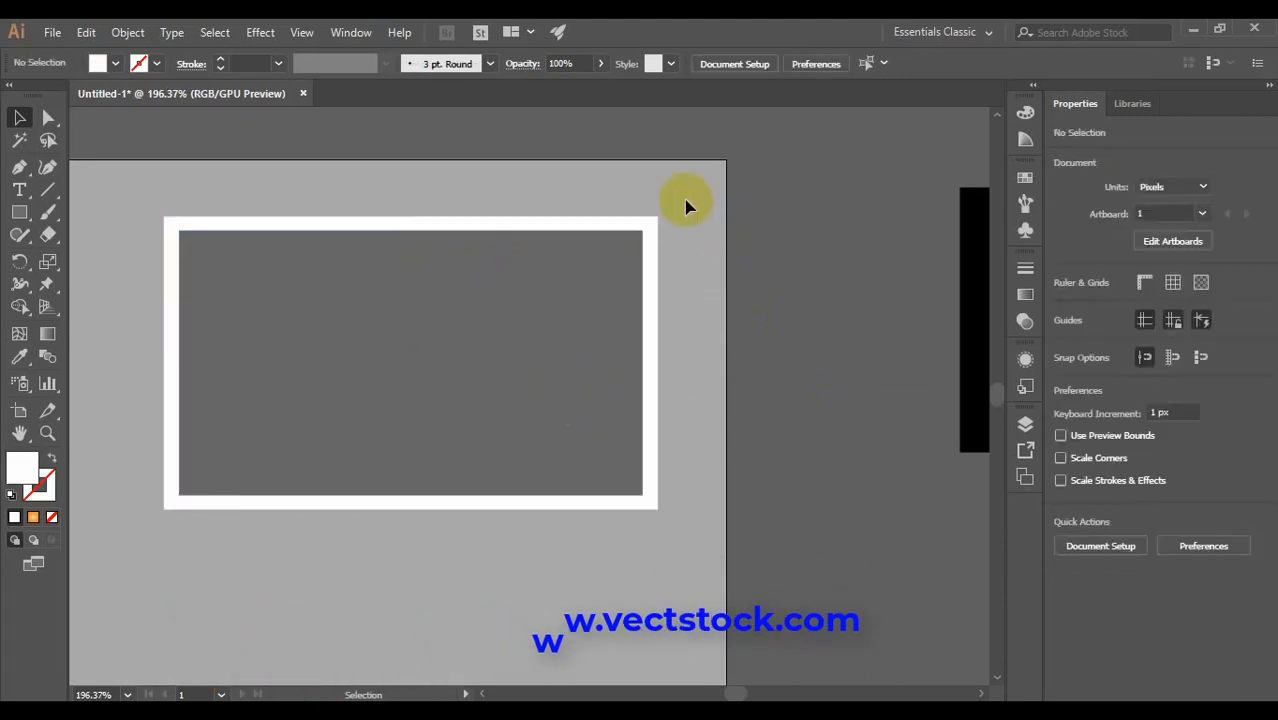
pyautogui.click(551, 354)
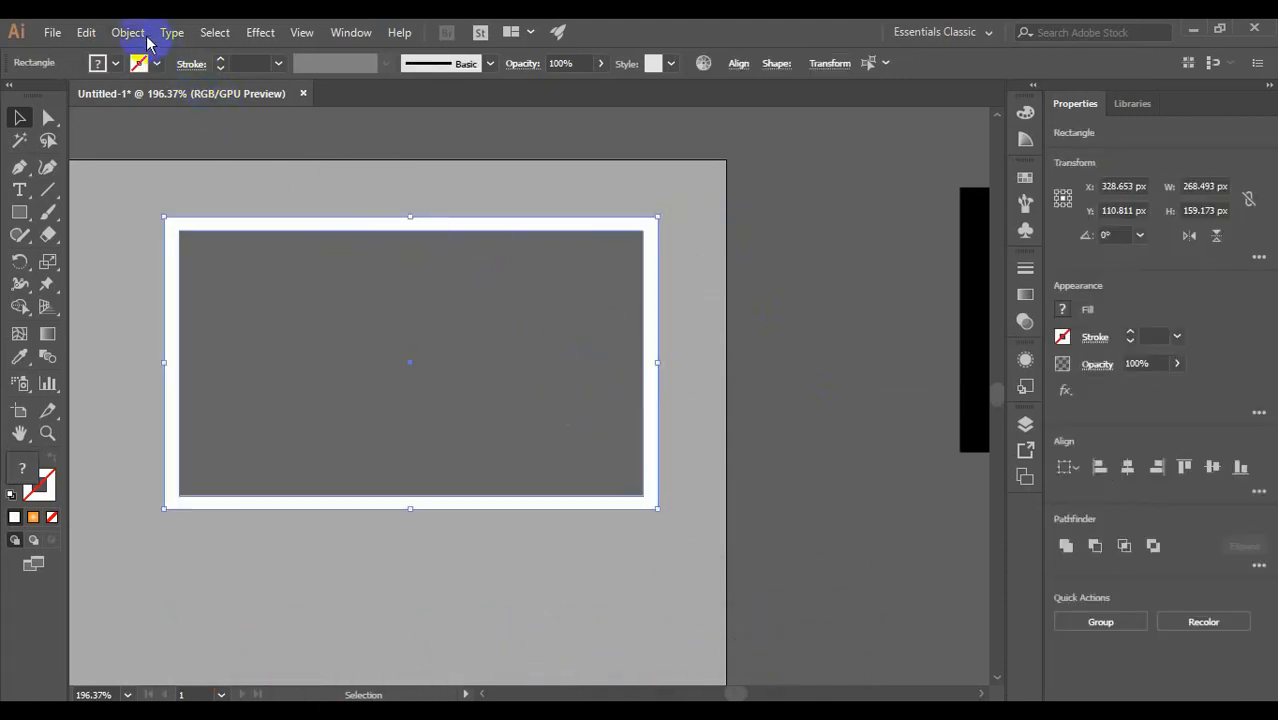
pyautogui.click(146, 38)
pyautogui.moveTo(281, 500)
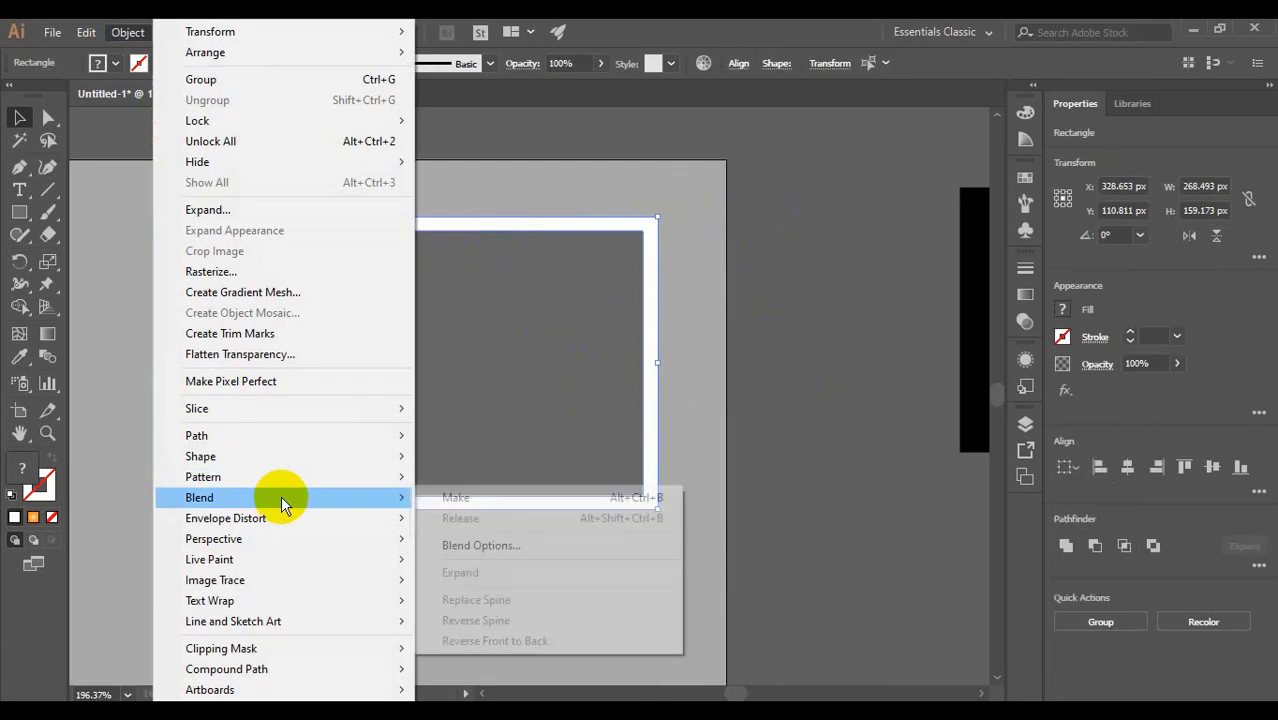
pyautogui.click(456, 497)
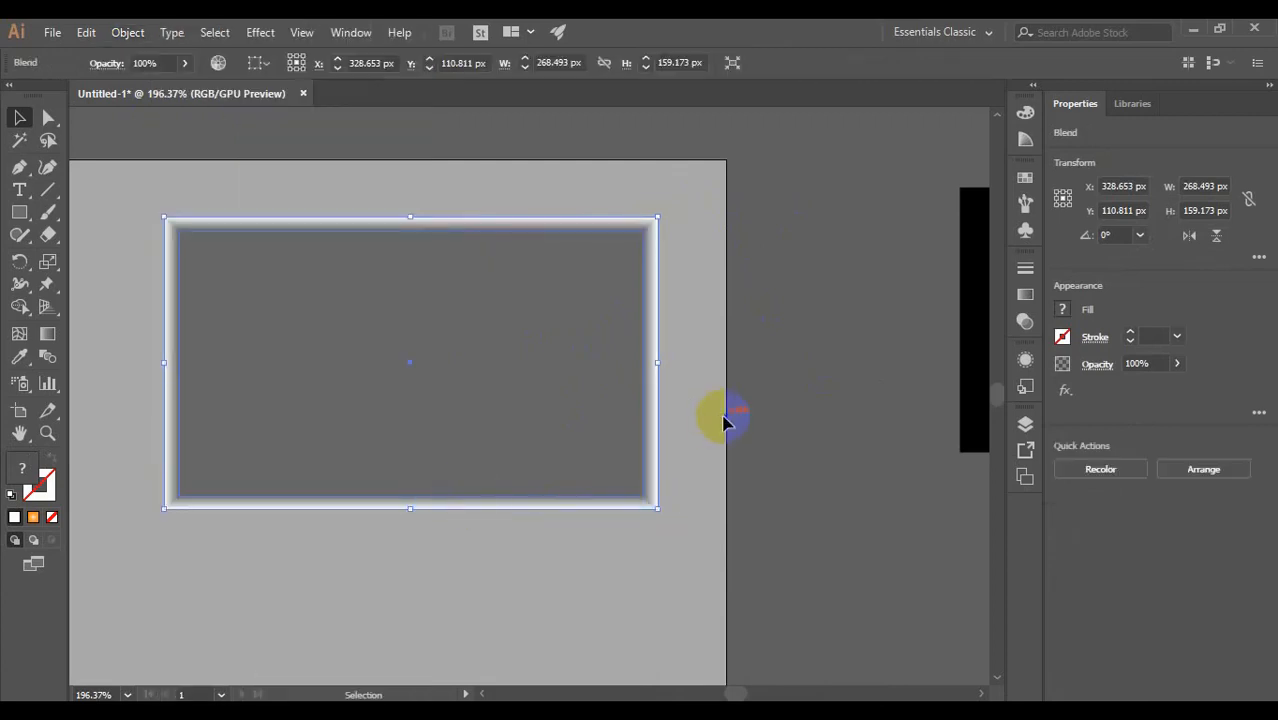
# Step: Set the blend's spacing to Specified Steps with 200 steps in the Blend Options
pyautogui.doubleClick(44, 358)
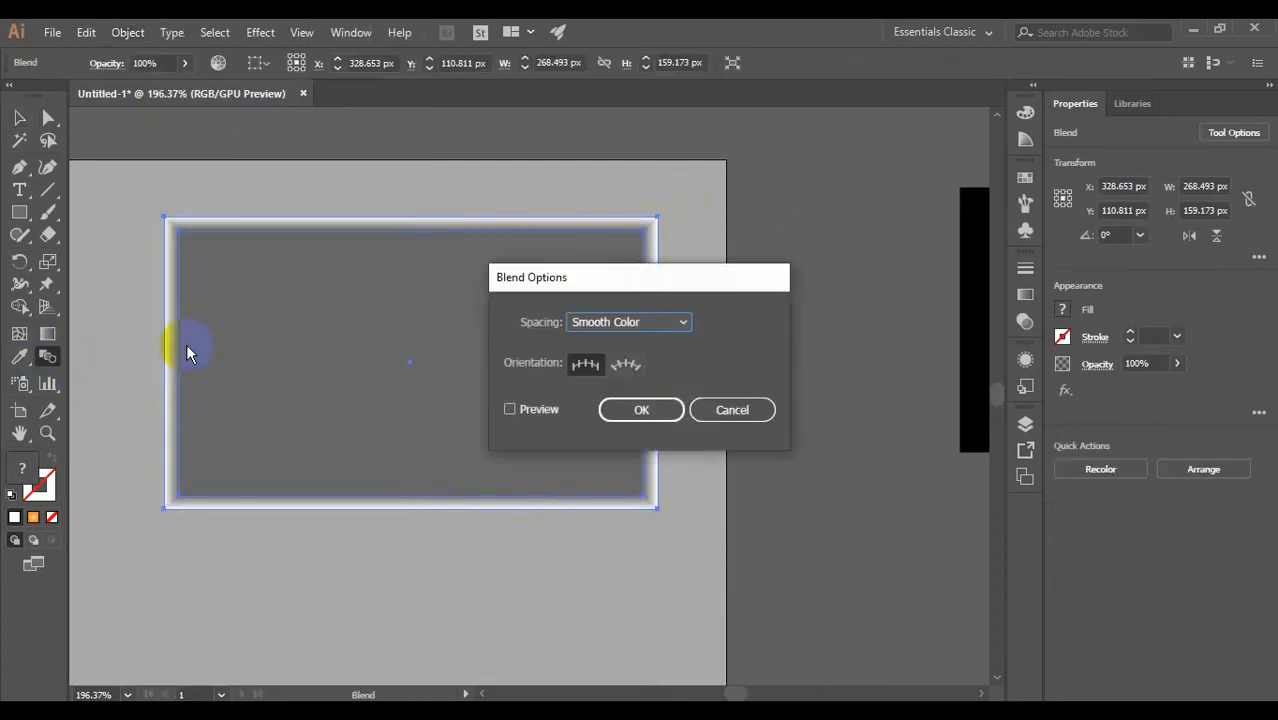
pyautogui.click(665, 322)
pyautogui.click(622, 362)
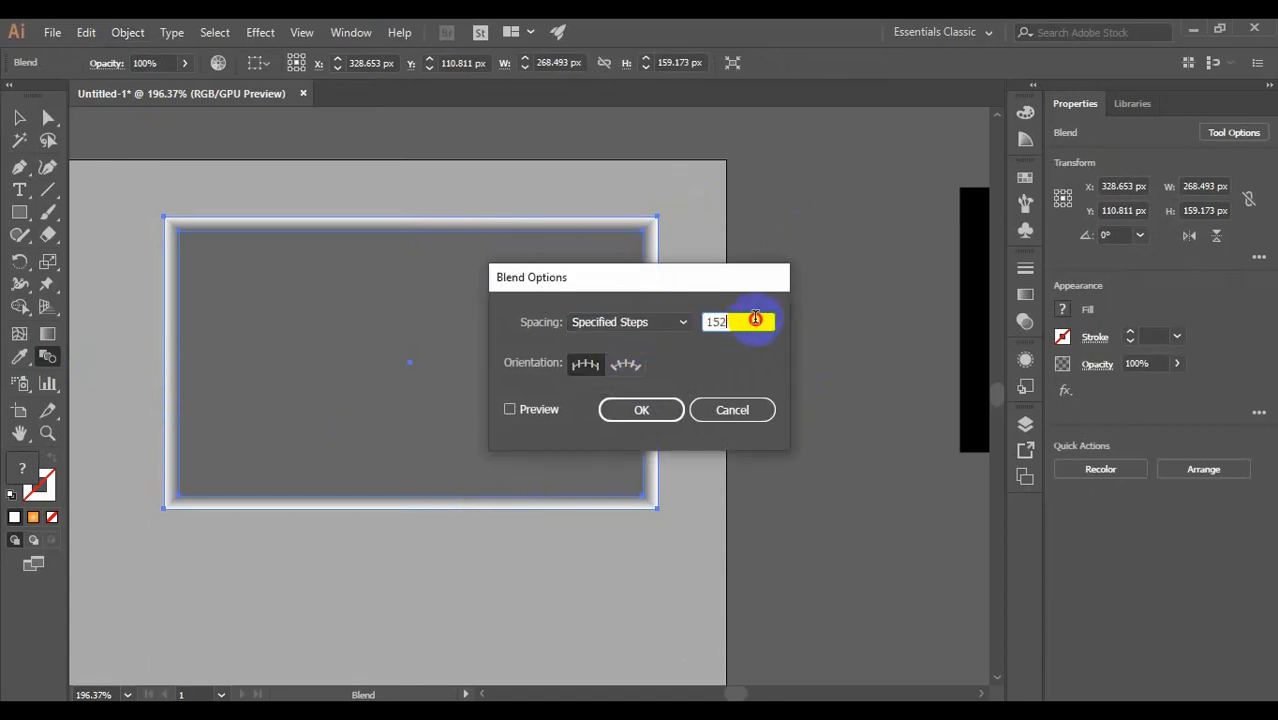
pyautogui.moveTo(755, 318); pyautogui.dragTo(650, 337)
pyautogui.moveTo(754, 322); pyautogui.dragTo(658, 347)
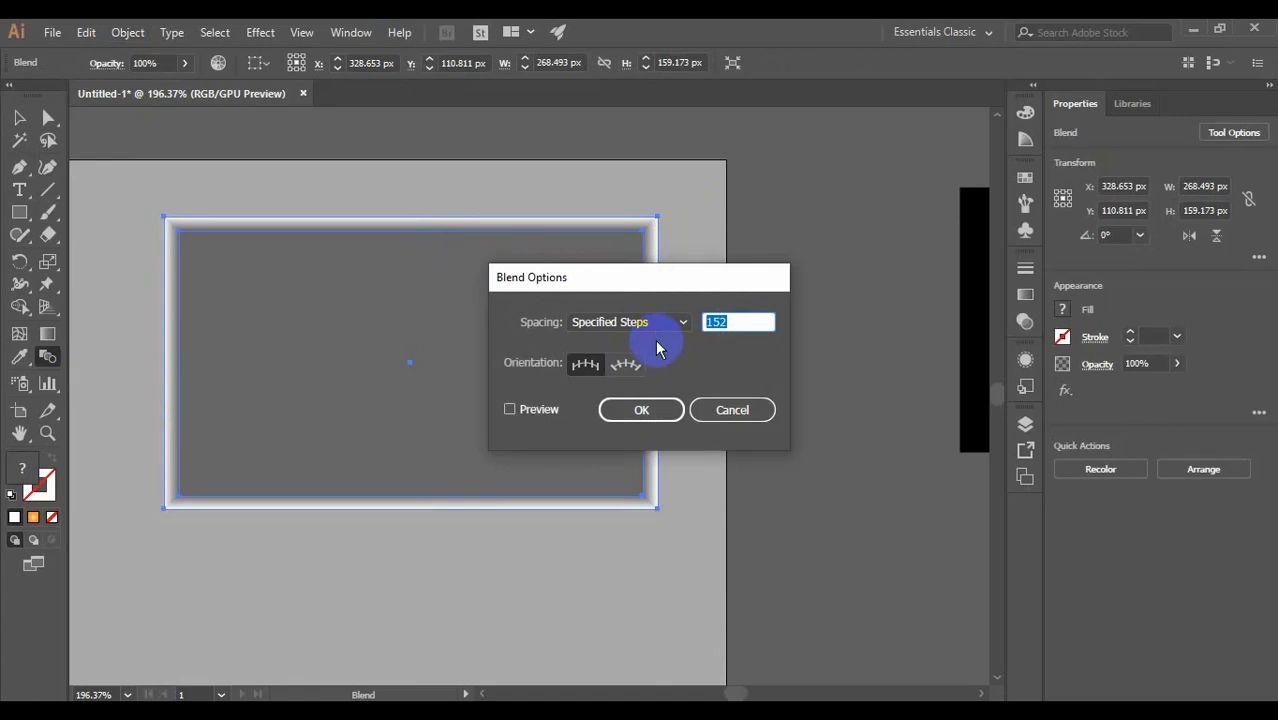
pyautogui.write('200')
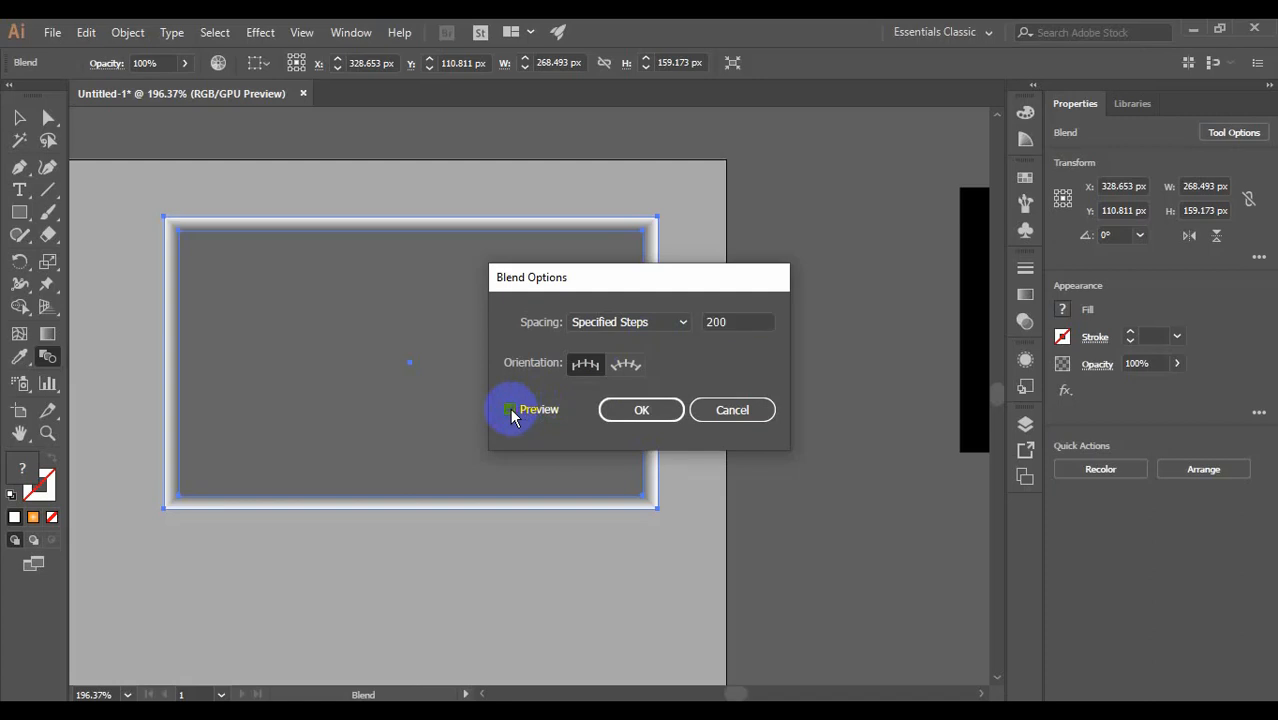
pyautogui.click(650, 322)
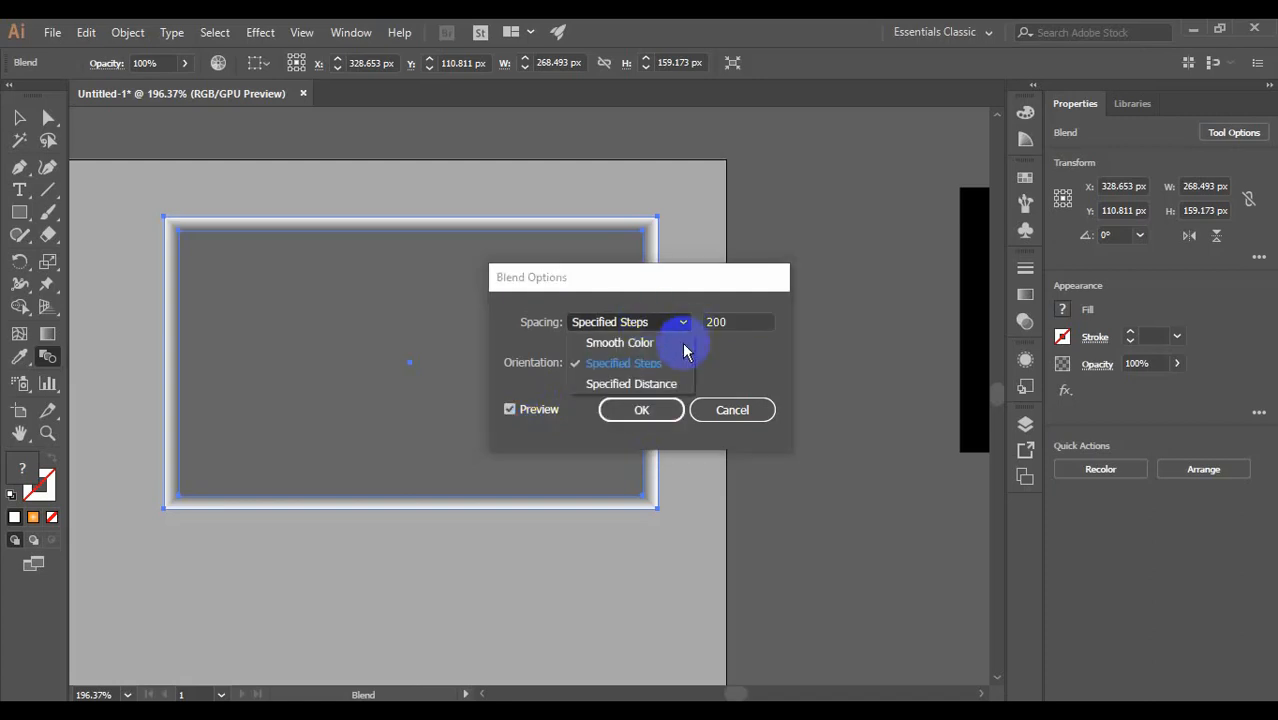
pyautogui.click(630, 350)
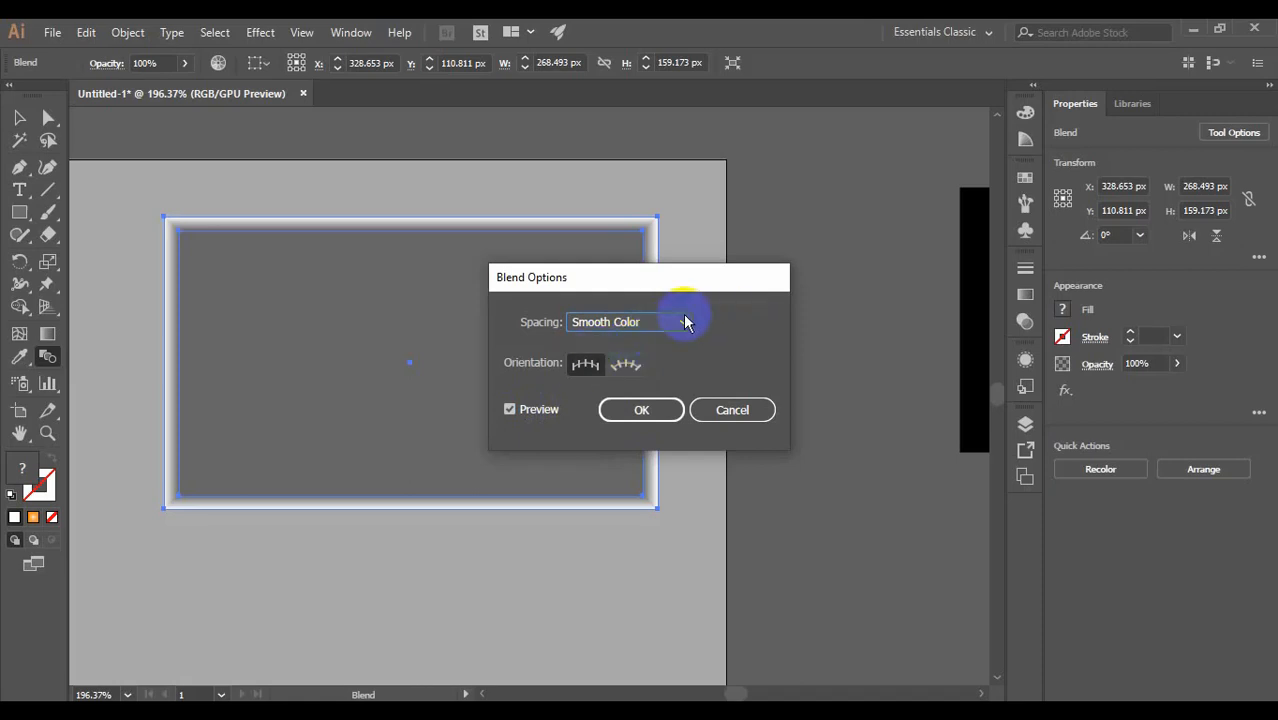
pyautogui.click(684, 321)
pyautogui.click(629, 365)
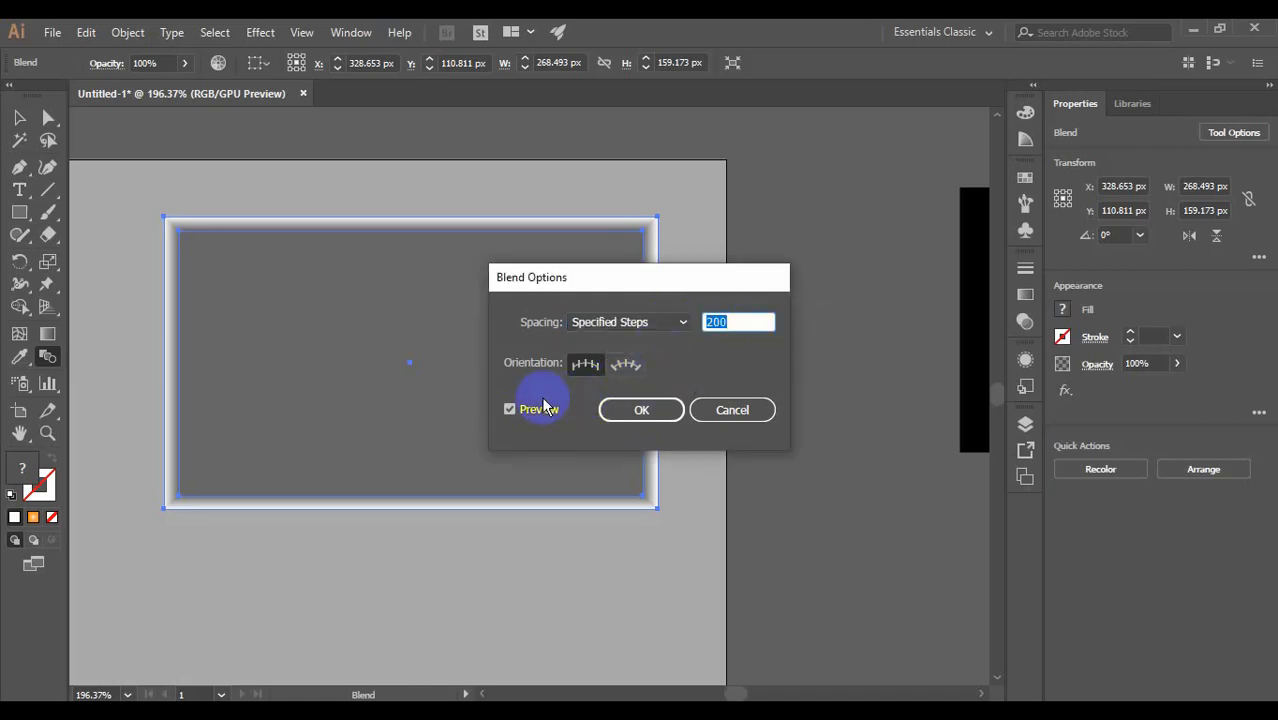
pyautogui.click(645, 410)
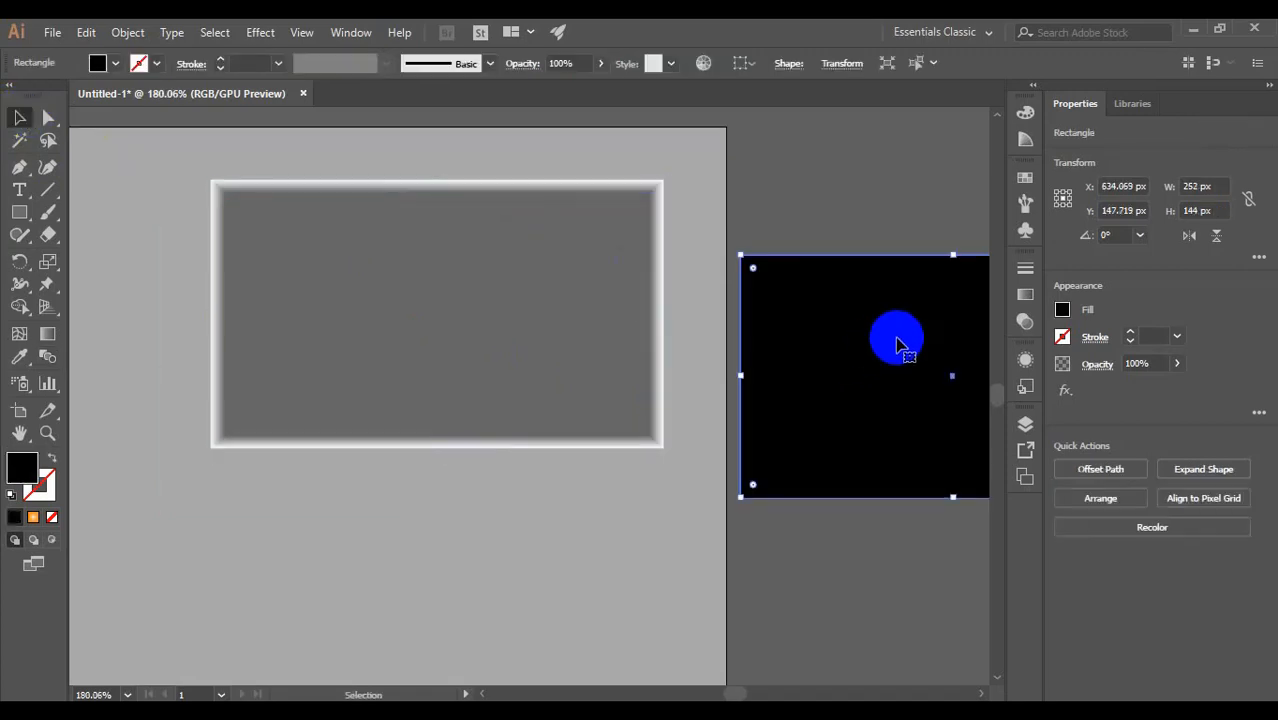
# Step: Move the black 252 by 144 px card rectangle onto the blend and bring it to the front
pyautogui.moveTo(898, 343); pyautogui.dragTo(400, 318)
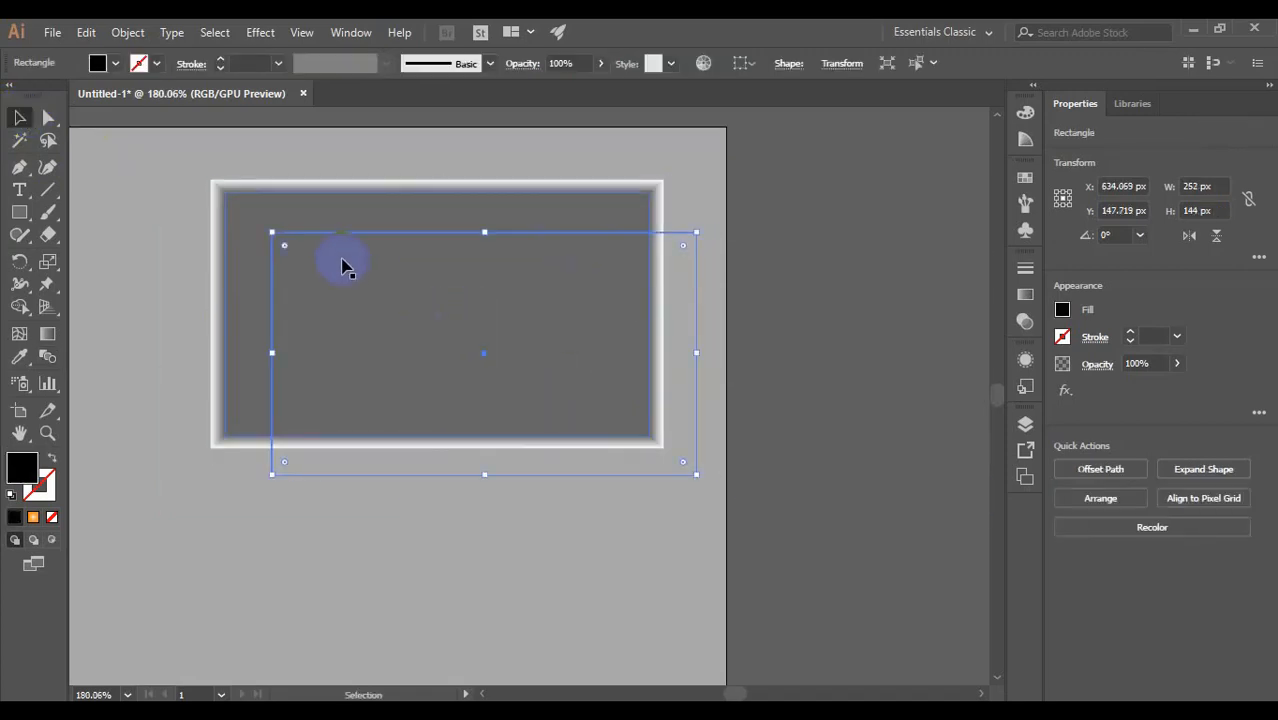
pyautogui.rightClick(368, 261)
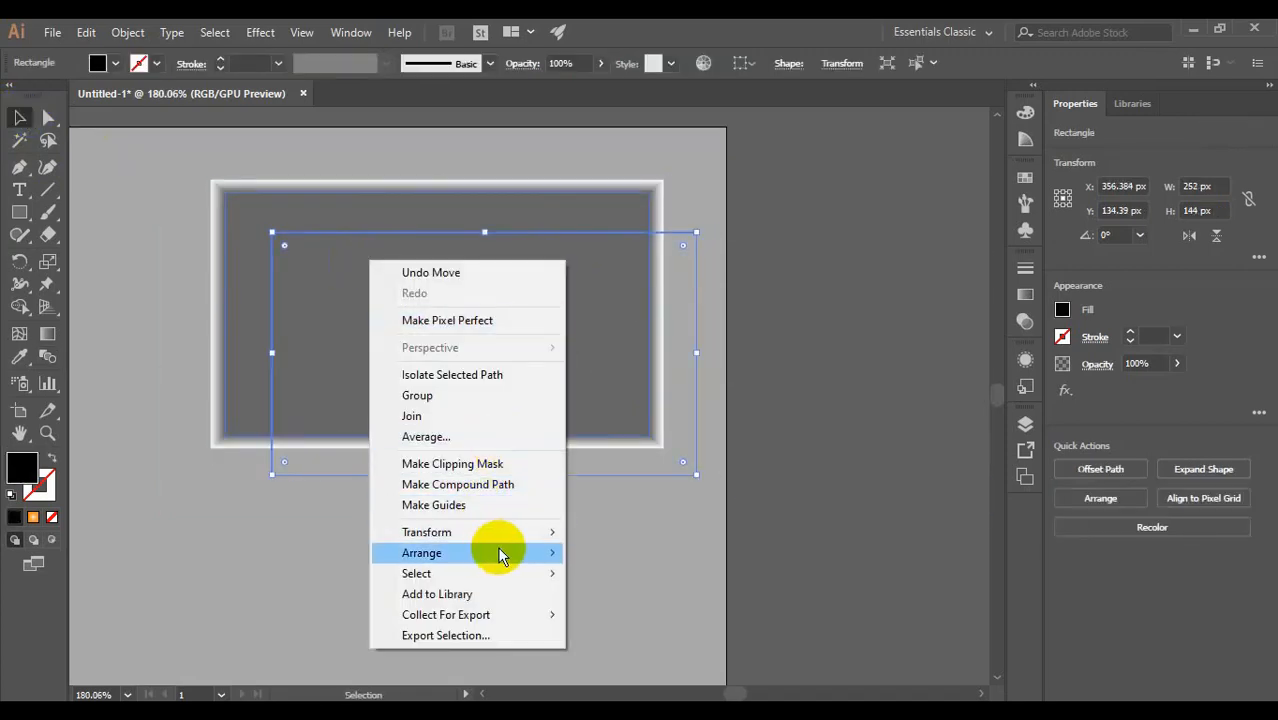
pyautogui.moveTo(497, 552)
pyautogui.click(631, 553)
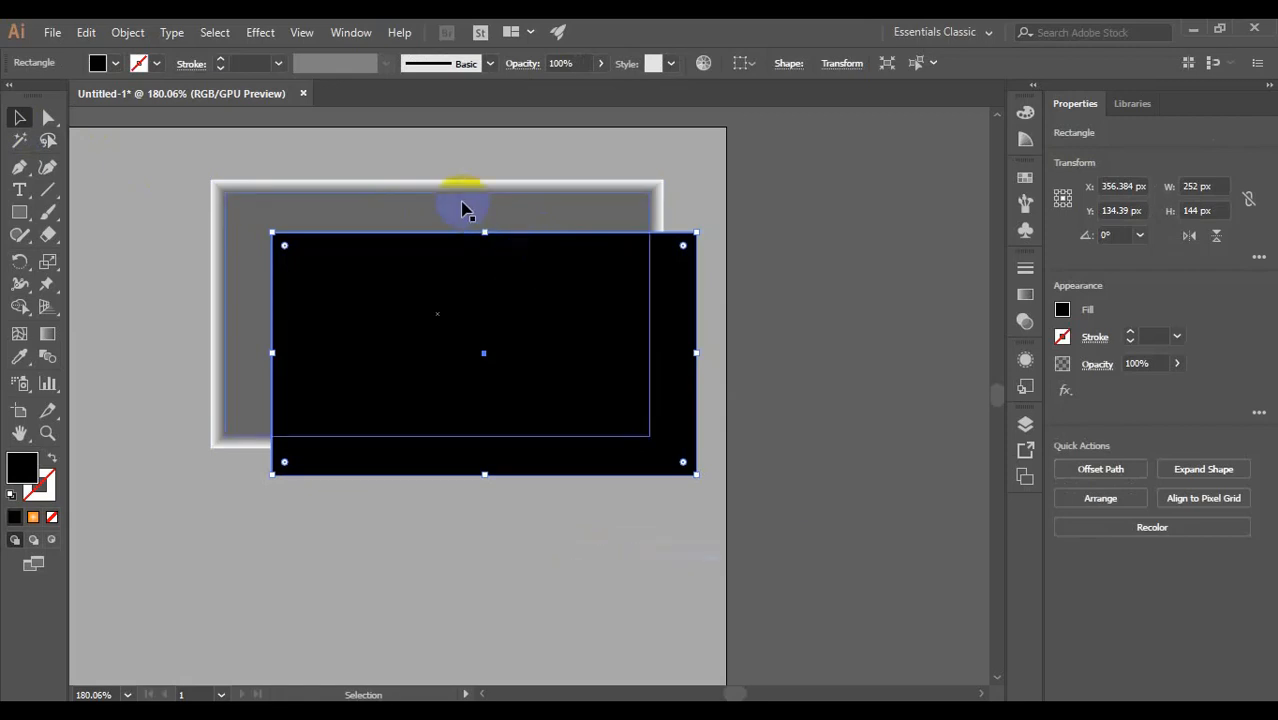
# Step: Align the black card rectangle and the blend on their horizontal and vertical centres
pyautogui.keyDown('shift'); pyautogui.click(379, 206); pyautogui.keyUp('shift')
pyautogui.click(418, 66)
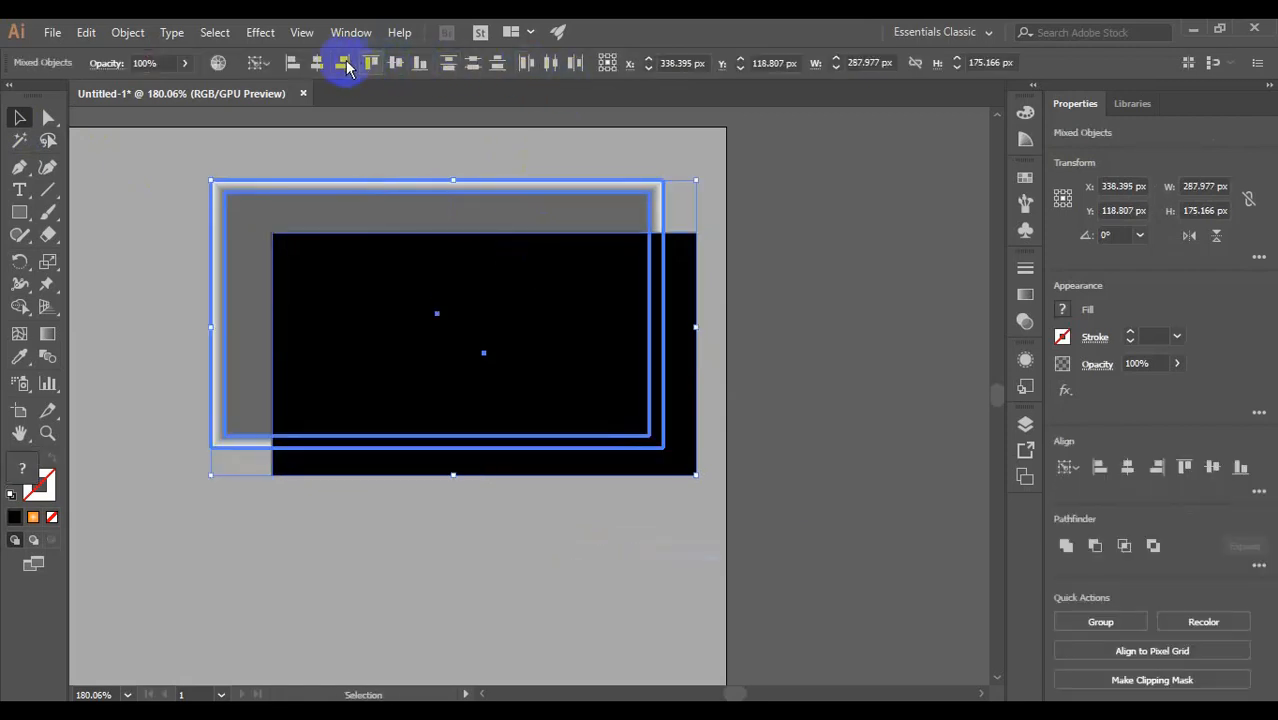
pyautogui.click(330, 66)
pyautogui.click(397, 63)
pyautogui.click(685, 223)
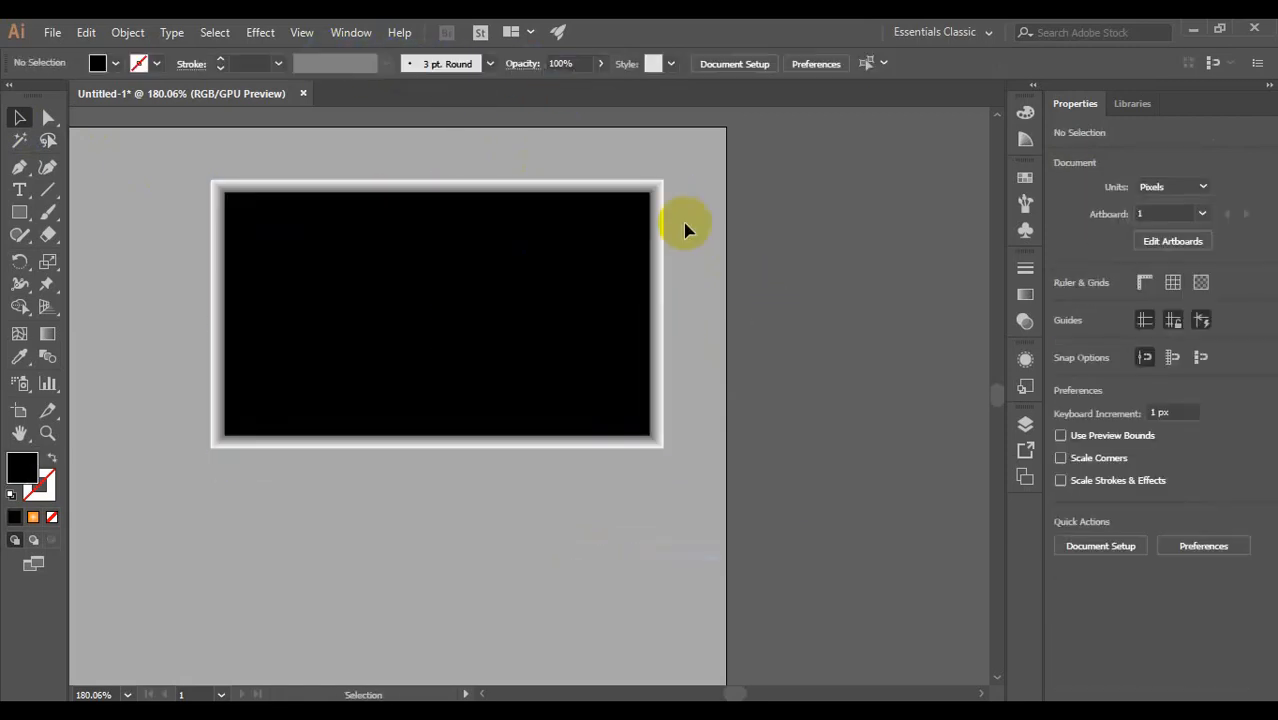
# Step: Set the blend behind the card to the Multiply blending mode so it acts as a shadow
pyautogui.click(660, 203)
pyautogui.click(820, 362)
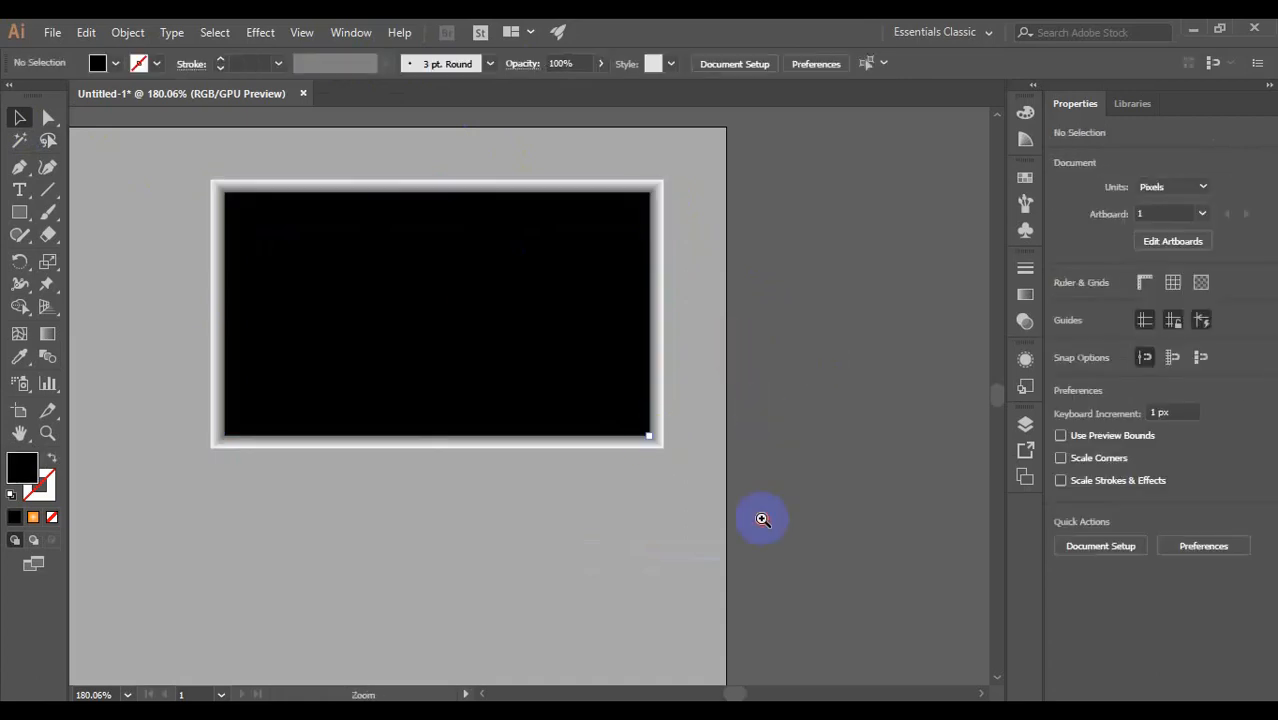
pyautogui.scroll(8, 825, 448)
pyautogui.click(645, 403)
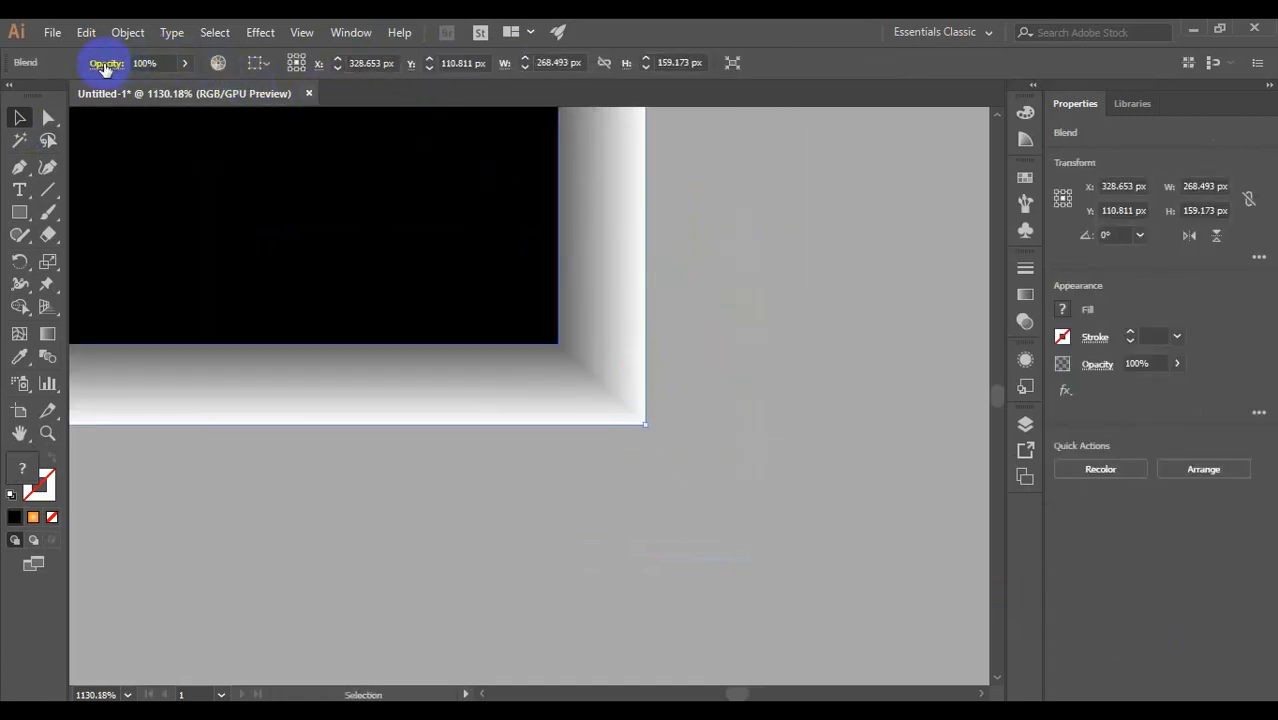
pyautogui.click(786, 412)
pyautogui.click(610, 391)
pyautogui.click(106, 63)
pyautogui.click(55, 94)
pyautogui.click(46, 159)
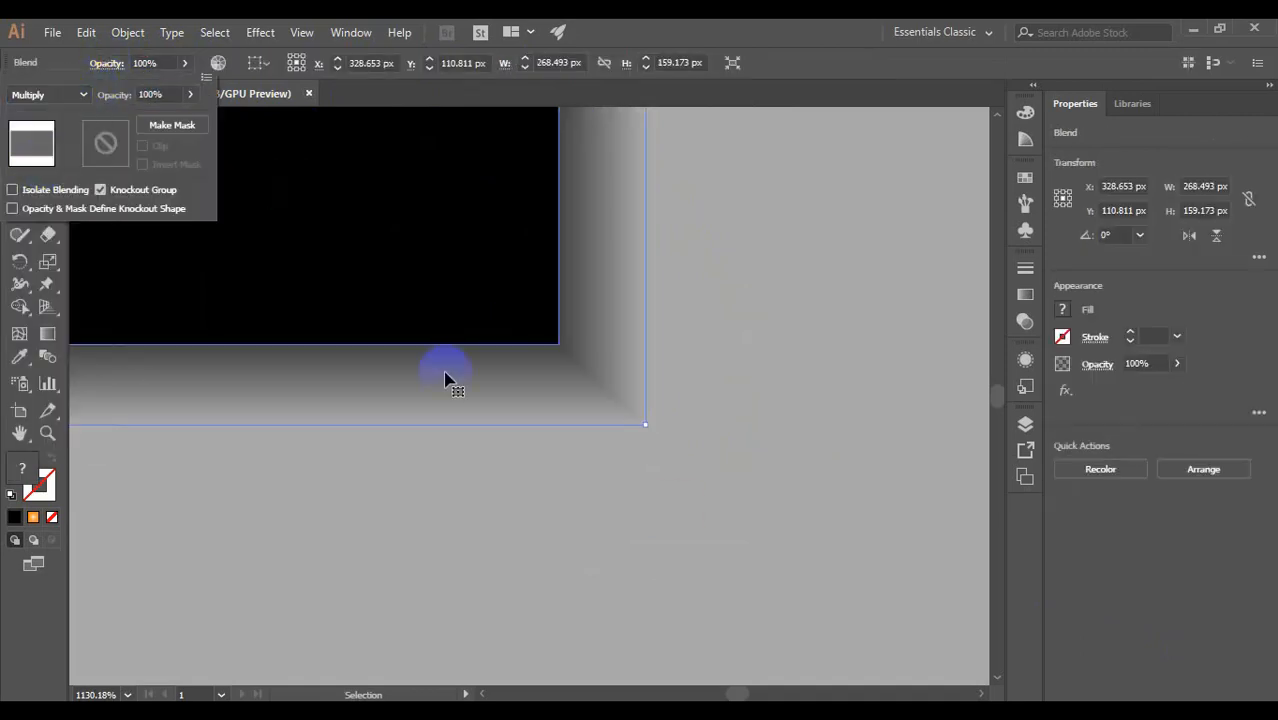
pyautogui.click(447, 380)
pyautogui.click(738, 468)
pyautogui.moveTo(738, 468); pyautogui.dragTo(152, 467)
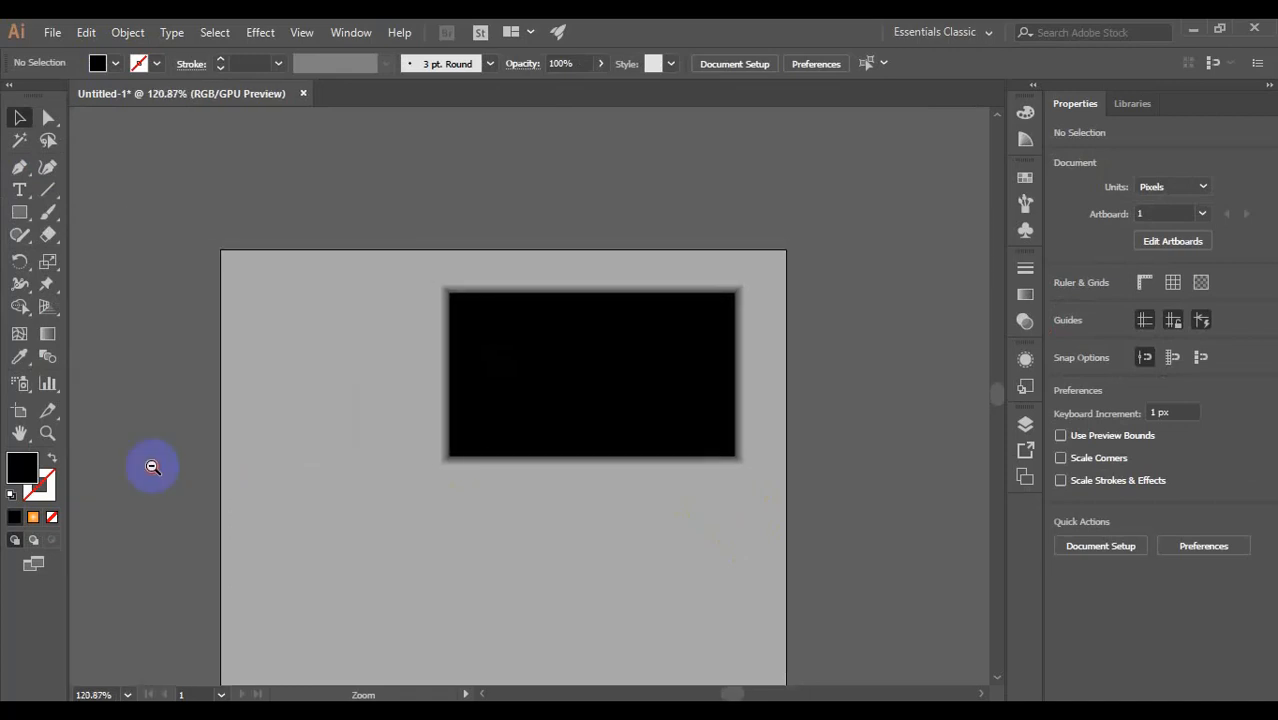
# Step: Shrink the shadow blend from its upper and right edges to about 264 by 156 px
pyautogui.moveTo(508, 534); pyautogui.dragTo(693, 340)
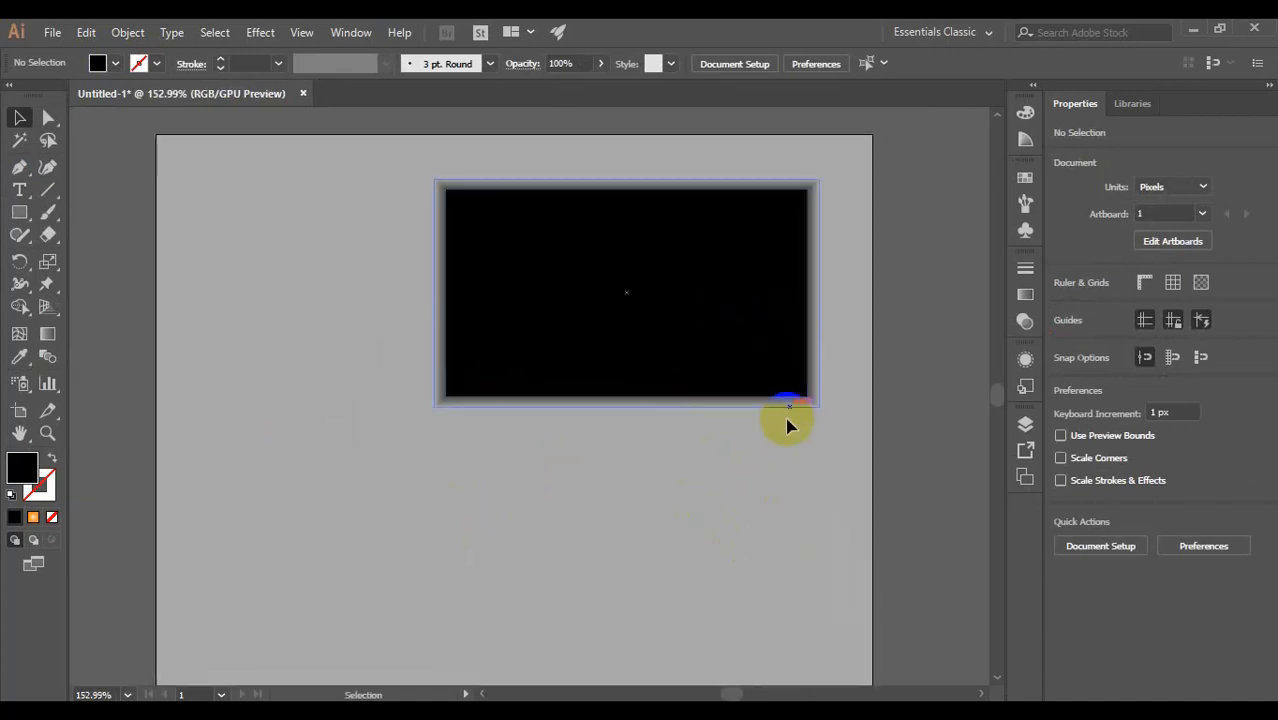
pyautogui.click(753, 410)
pyautogui.scroll(1, 618, 150)
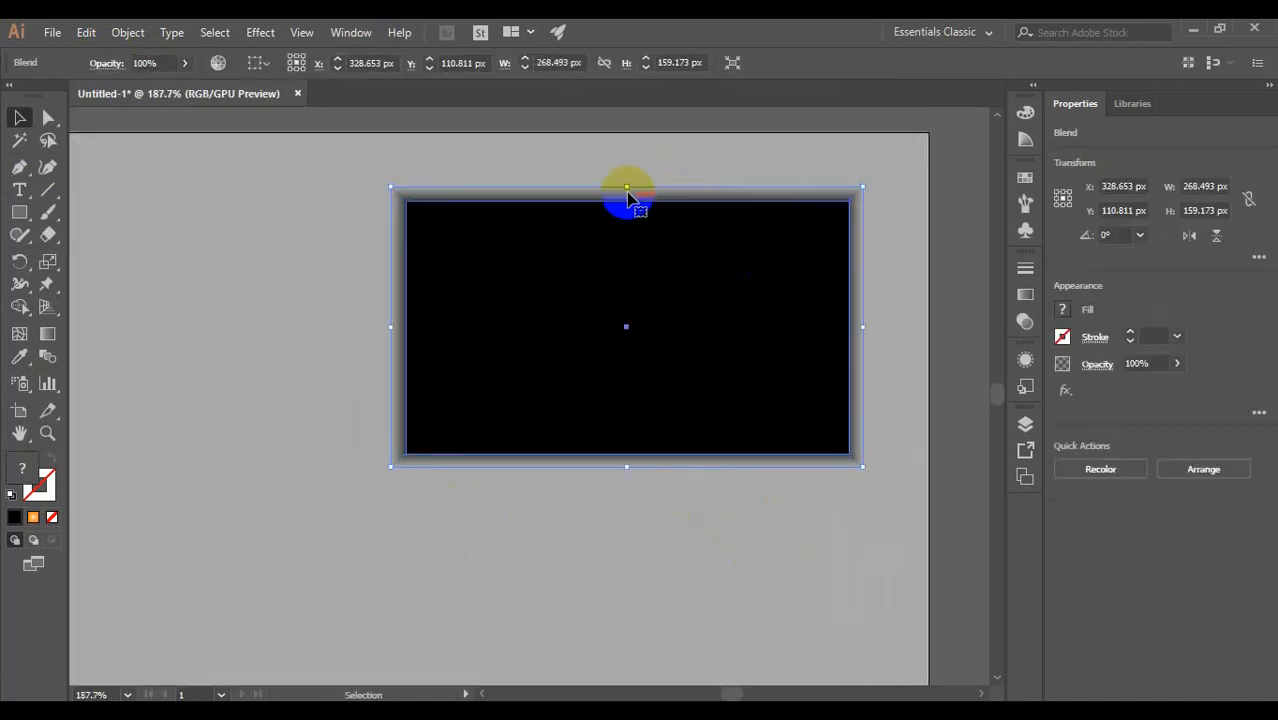
pyautogui.moveTo(625, 185); pyautogui.dragTo(625, 200)
pyautogui.moveTo(863, 336); pyautogui.dragTo(855, 335)
pyautogui.moveTo(623, 201); pyautogui.dragTo(623, 190)
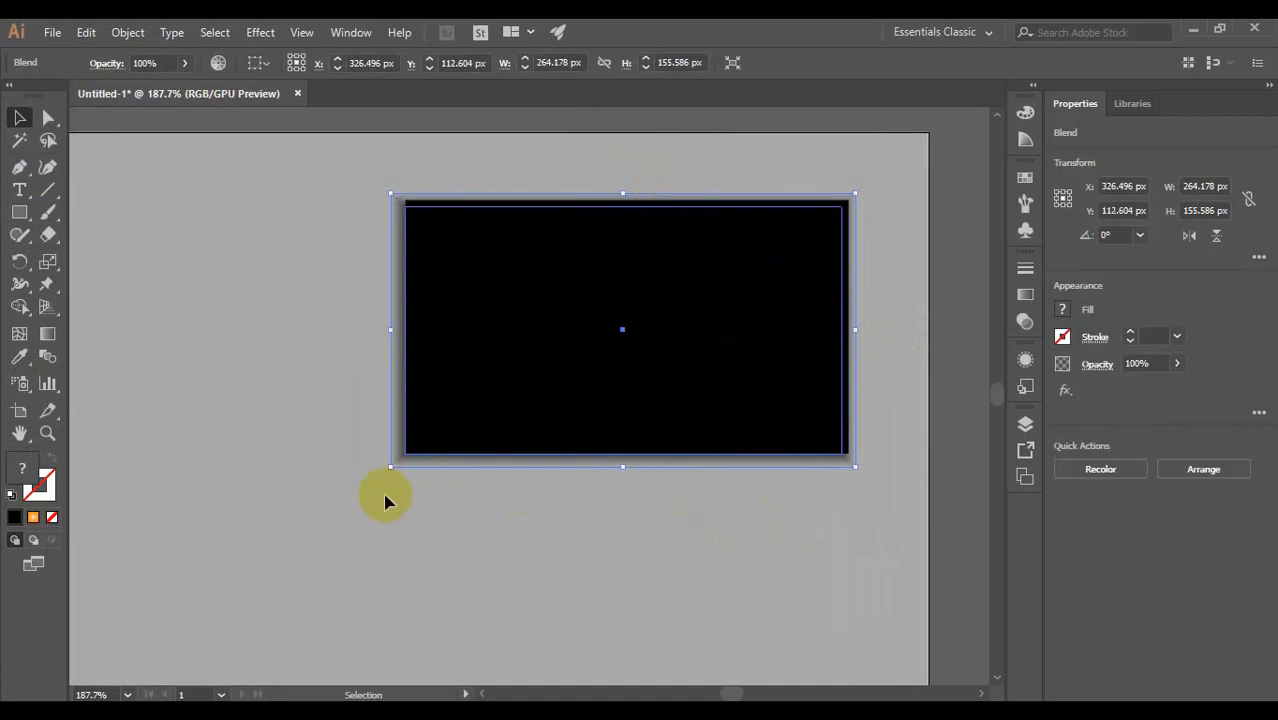
pyautogui.moveTo(389, 471)
pyautogui.mouseDown()
pyautogui.moveTo(377, 476)
pyautogui.moveTo(391, 470)
pyautogui.mouseUp()
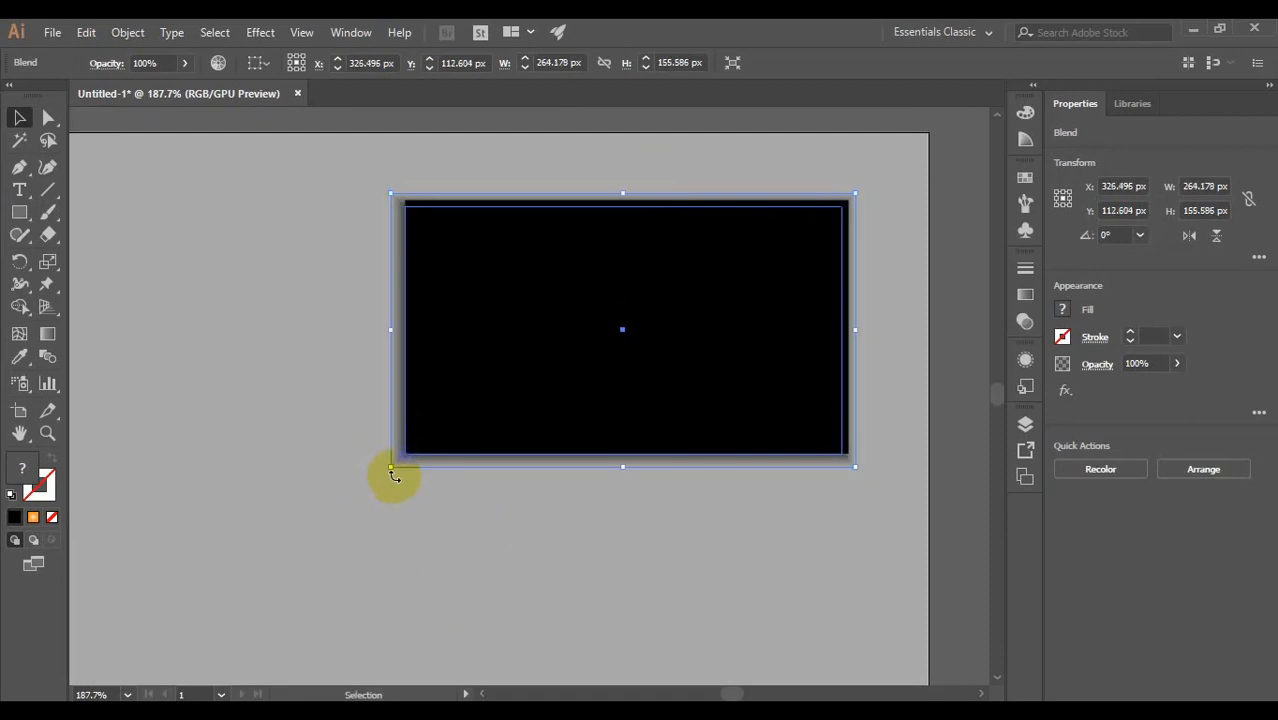
# Step: Isolate the shadow blend and resize its outer white rectangle to about 274 by 160 px, extending furthest on the left side
pyautogui.doubleClick(673, 477)
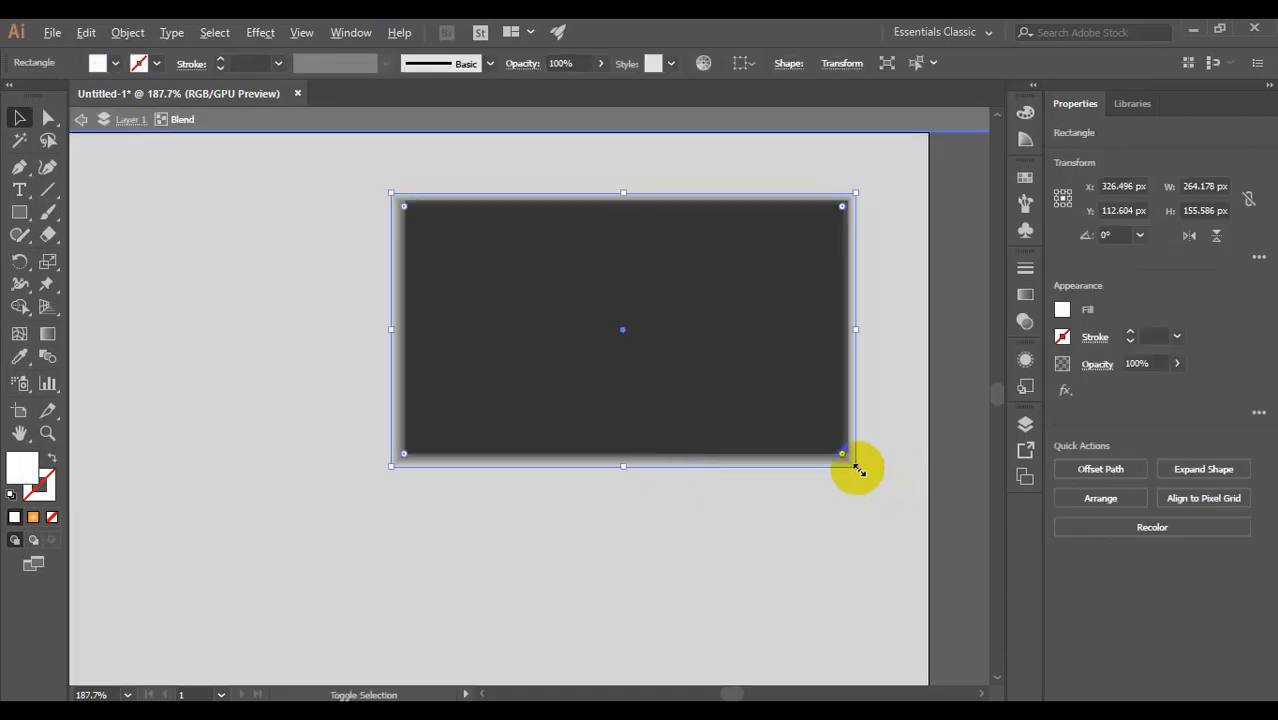
pyautogui.moveTo(858, 469)
pyautogui.mouseDown()
pyautogui.moveTo(862, 484)
pyautogui.moveTo(868, 474)
pyautogui.mouseUp()
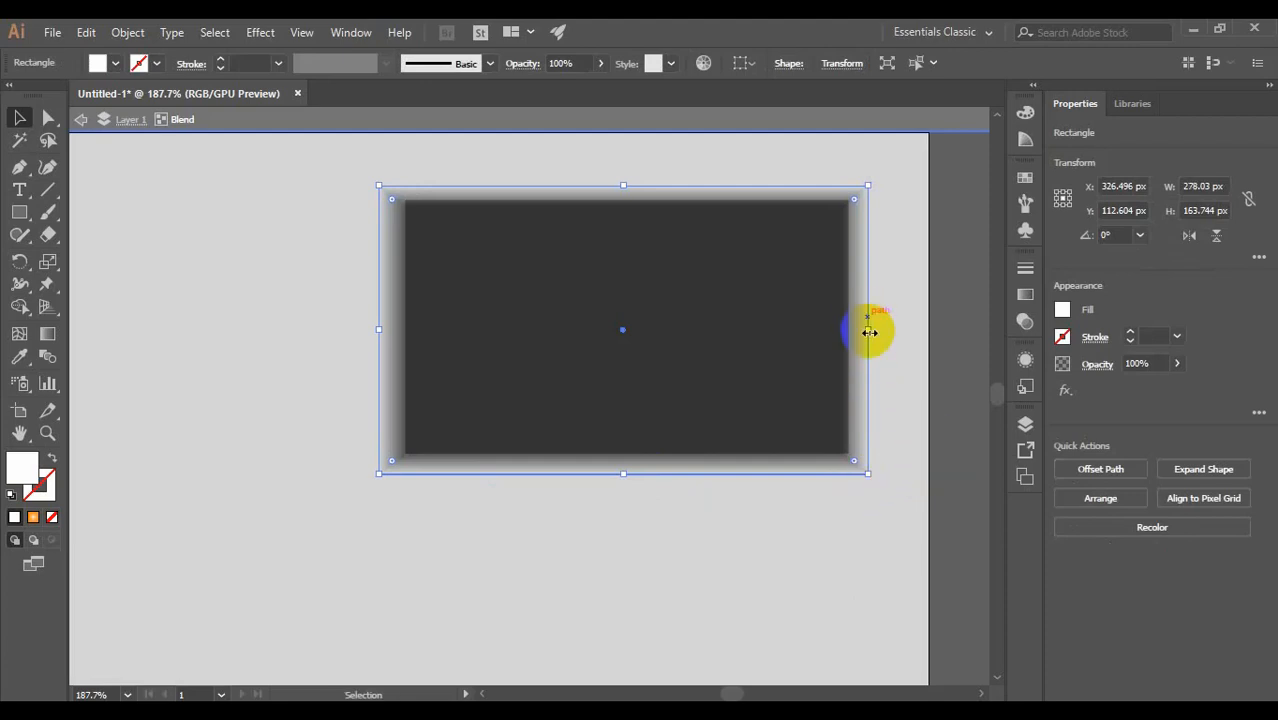
pyautogui.moveTo(859, 338); pyautogui.dragTo(848, 335)
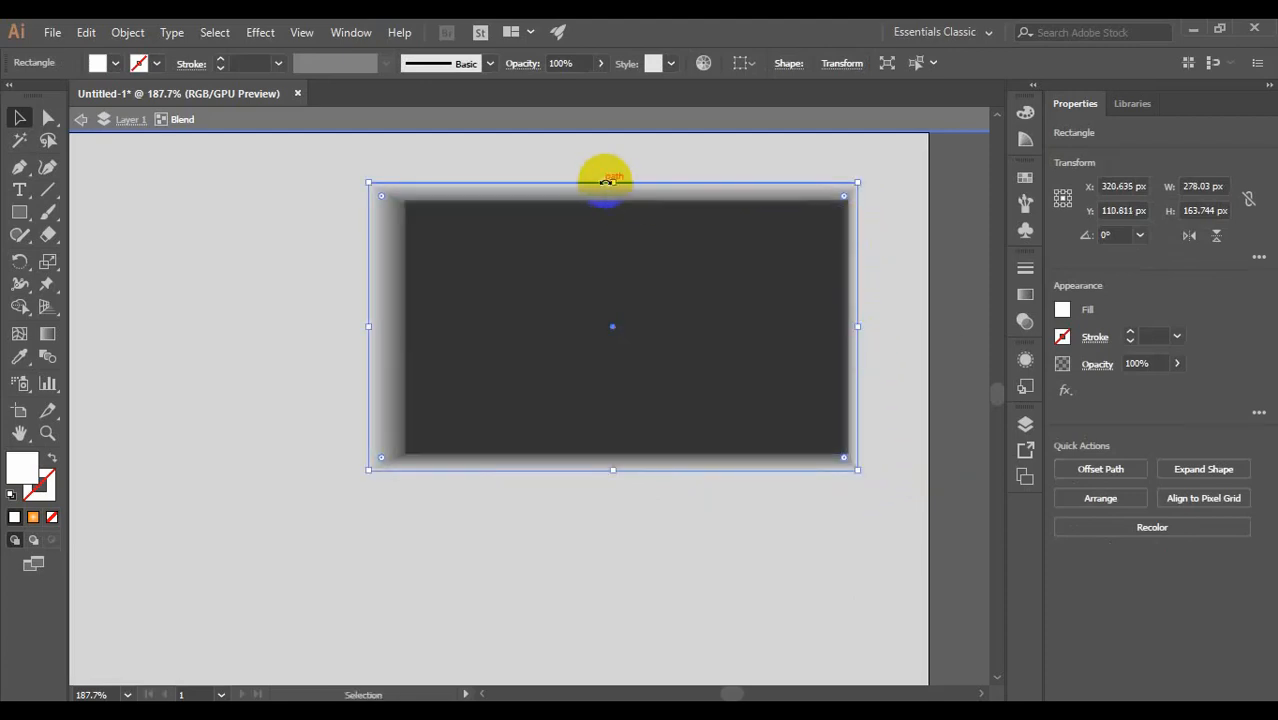
pyautogui.moveTo(611, 182); pyautogui.dragTo(612, 188)
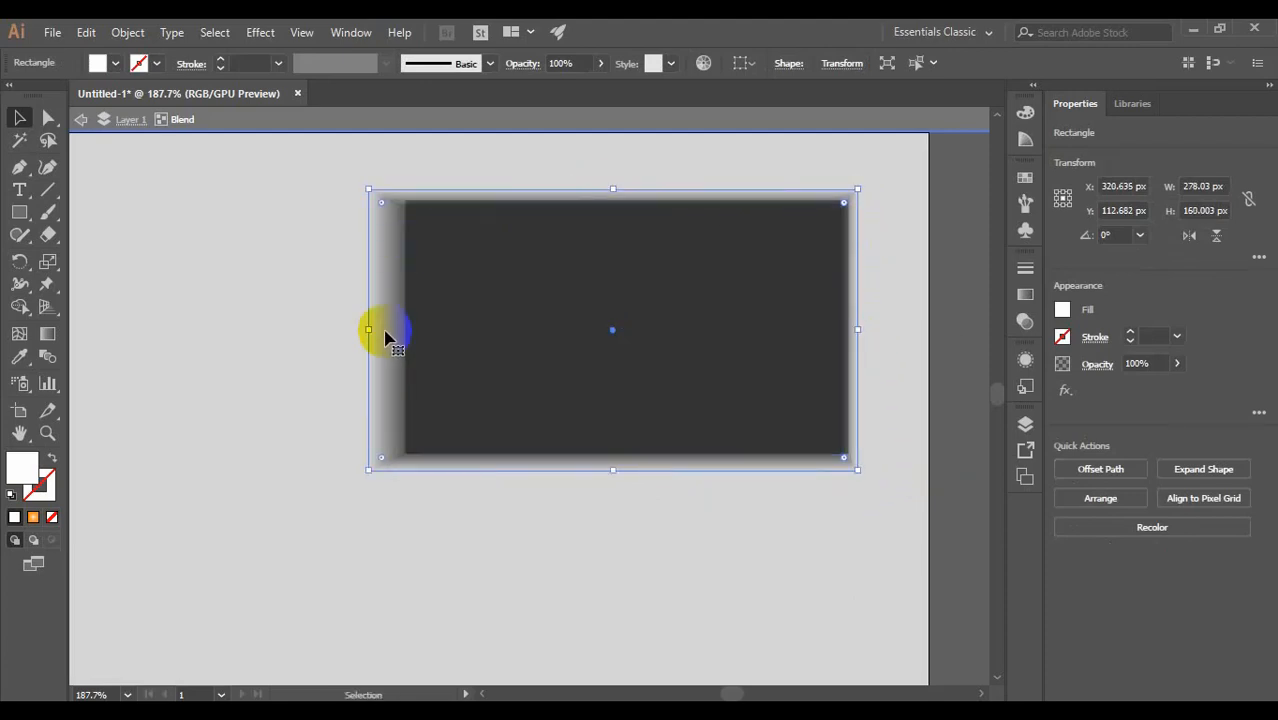
pyautogui.moveTo(369, 334); pyautogui.dragTo(375, 334)
pyautogui.click(508, 337)
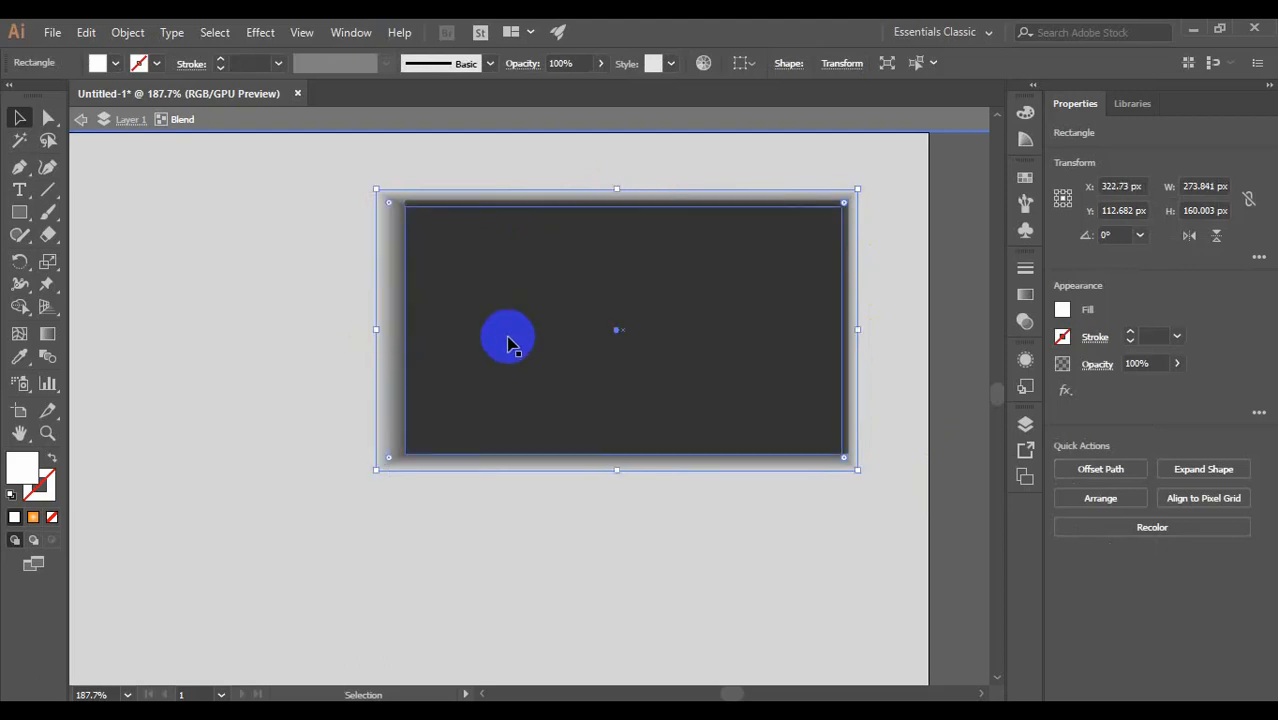
pyautogui.doubleClick(648, 509)
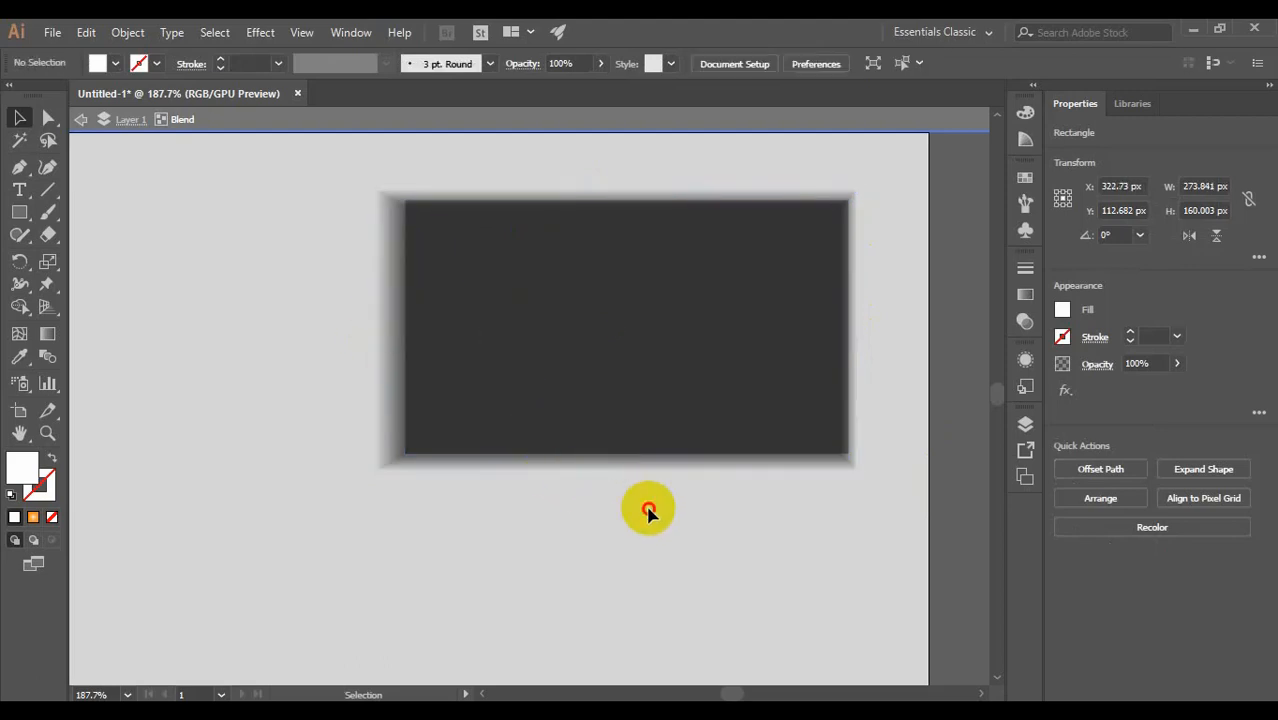
pyautogui.moveTo(742, 380); pyautogui.dragTo(437, 380)
pyautogui.moveTo(516, 473); pyautogui.dragTo(685, 508)
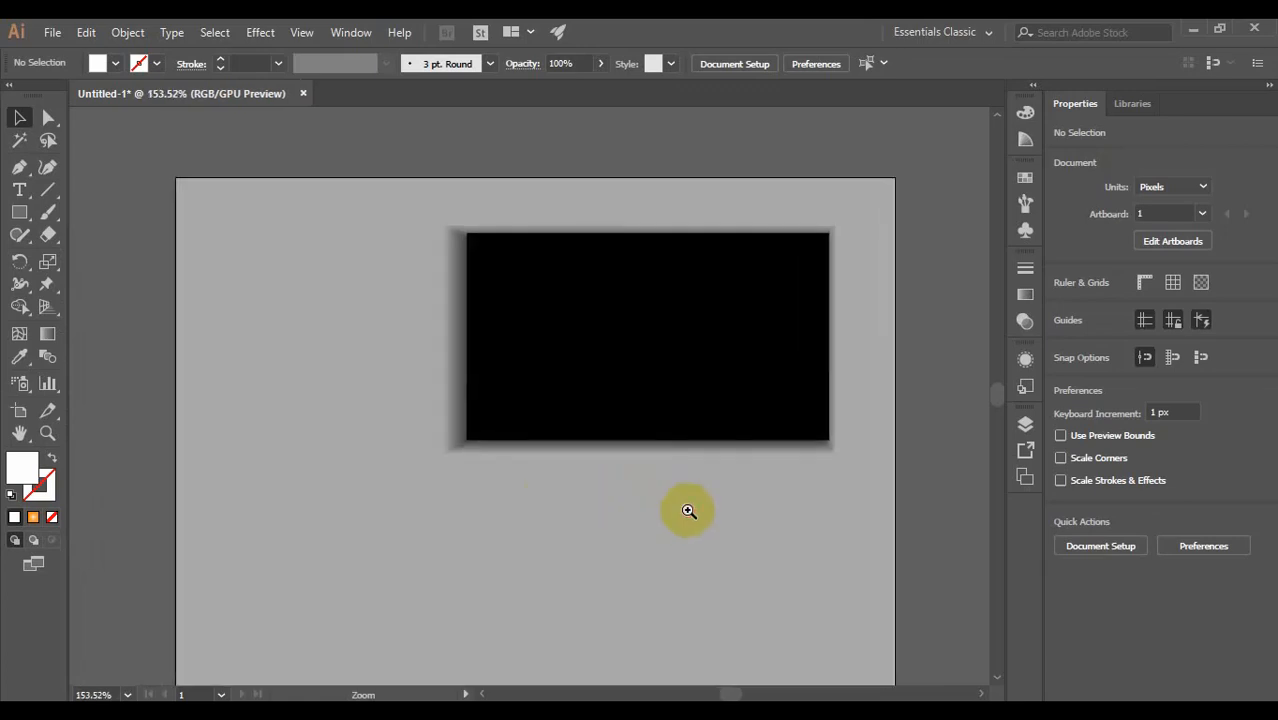
# Step: Pull the shadow blend out from behind the black card and delete it
pyautogui.click(585, 456)
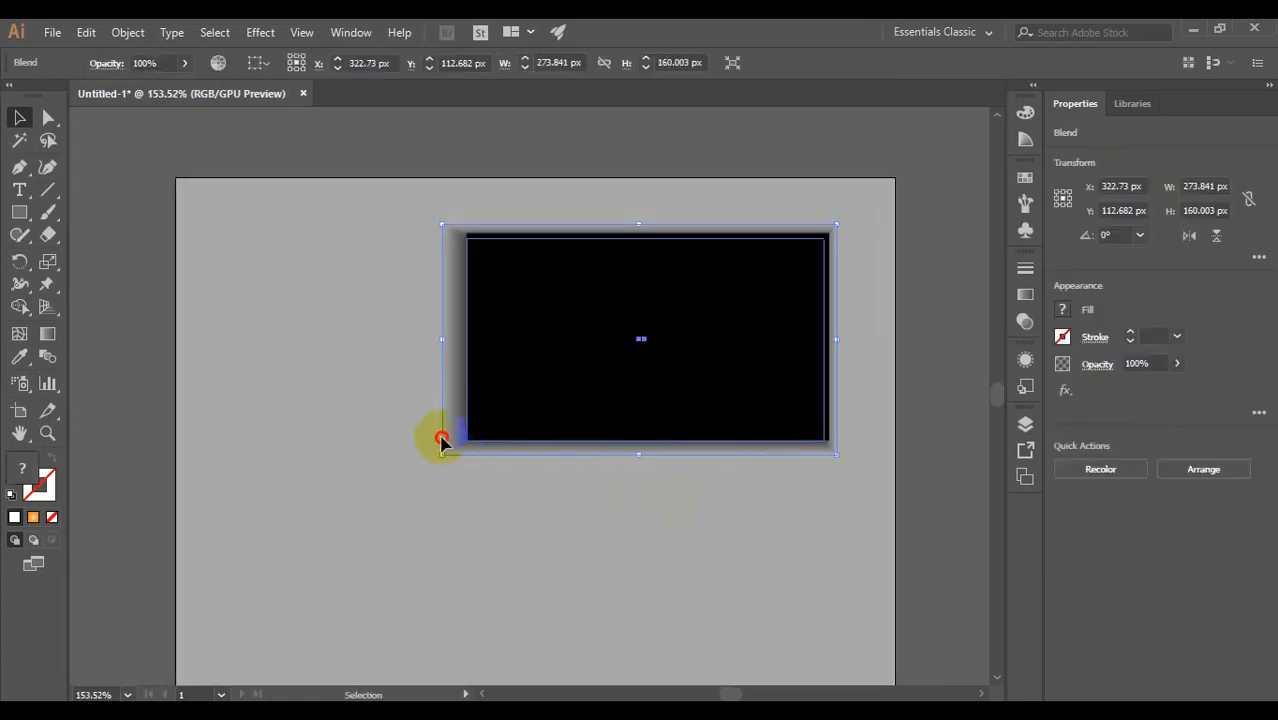
pyautogui.moveTo(441, 440); pyautogui.dragTo(282, 527)
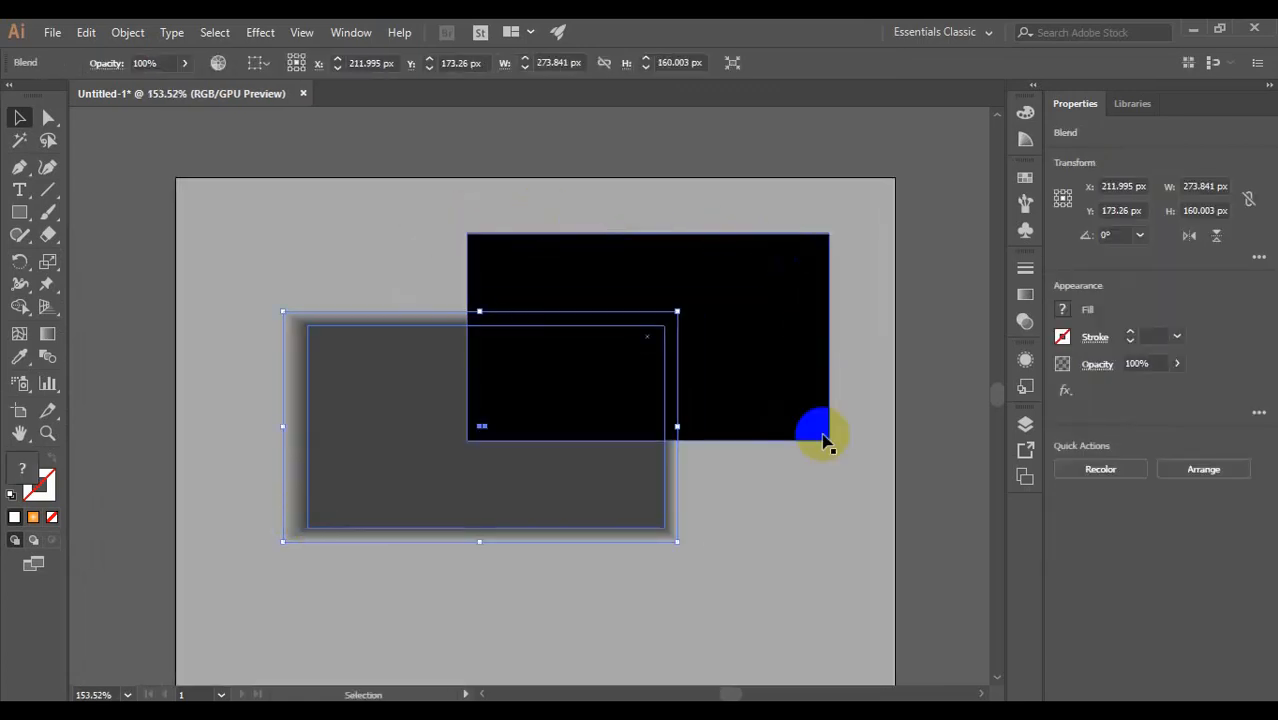
pyautogui.moveTo(350, 443); pyautogui.dragTo(446, 388)
pyautogui.press('Delete')
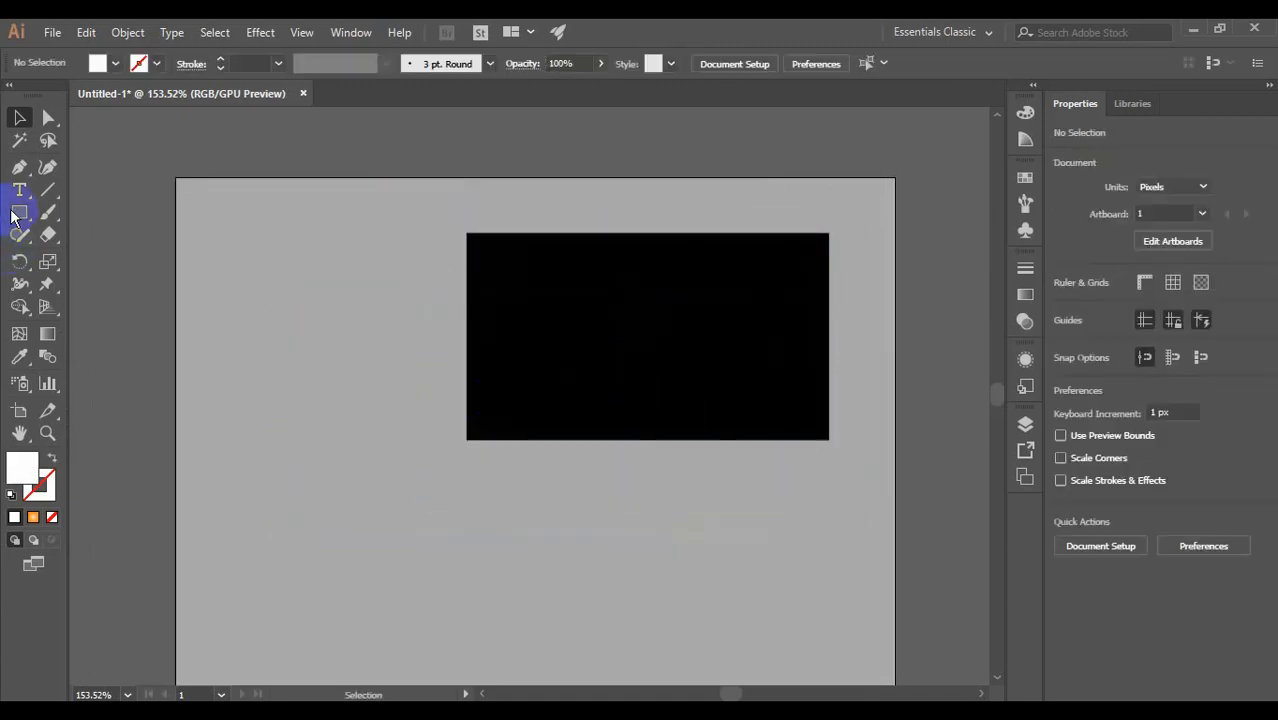
pyautogui.click(15, 215)
pyautogui.click(80, 259)
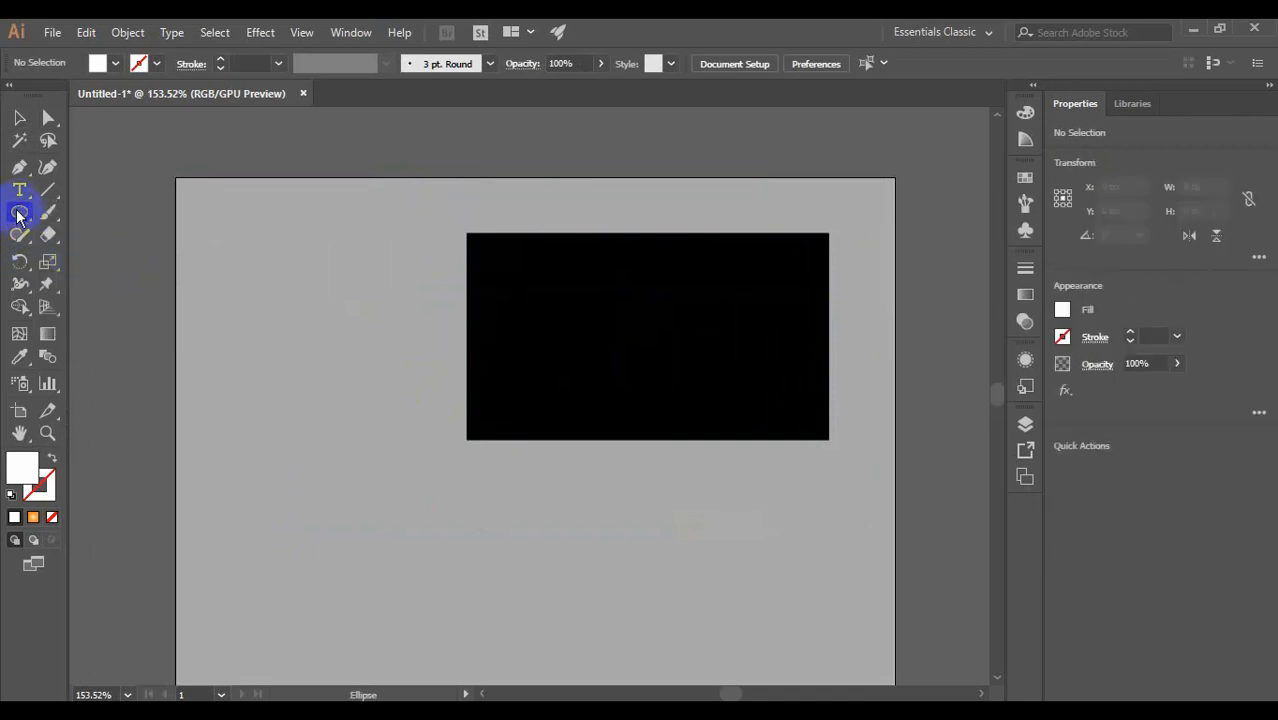
pyautogui.click(17, 116)
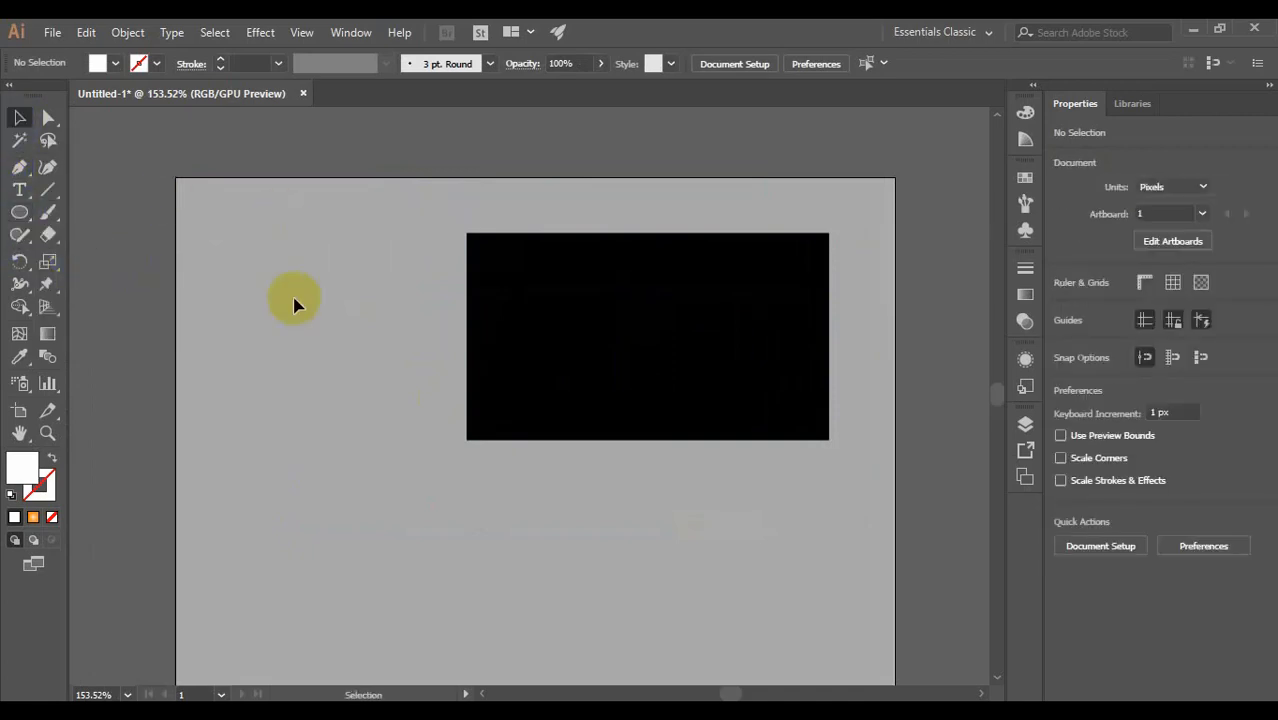
pyautogui.moveTo(648, 285); pyautogui.dragTo(571, 376)
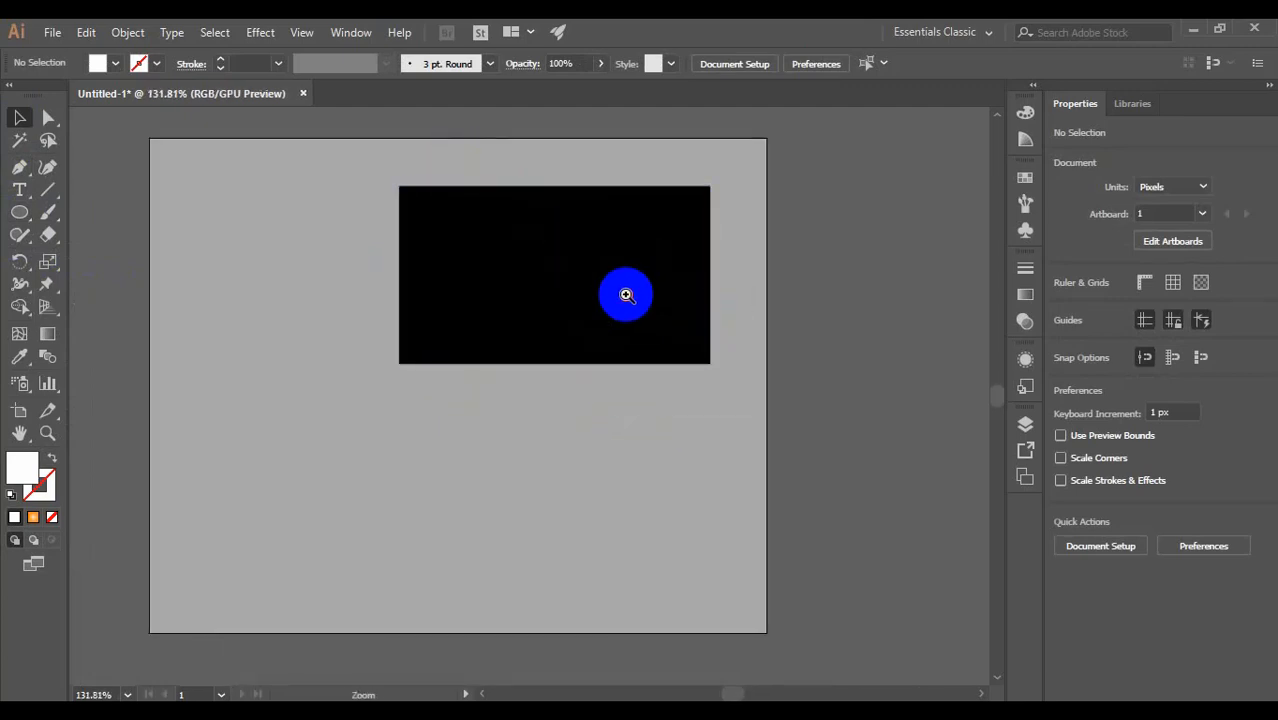
pyautogui.moveTo(626, 294); pyautogui.dragTo(551, 338)
pyautogui.scroll(2, 694, 389)
pyautogui.click(533, 328)
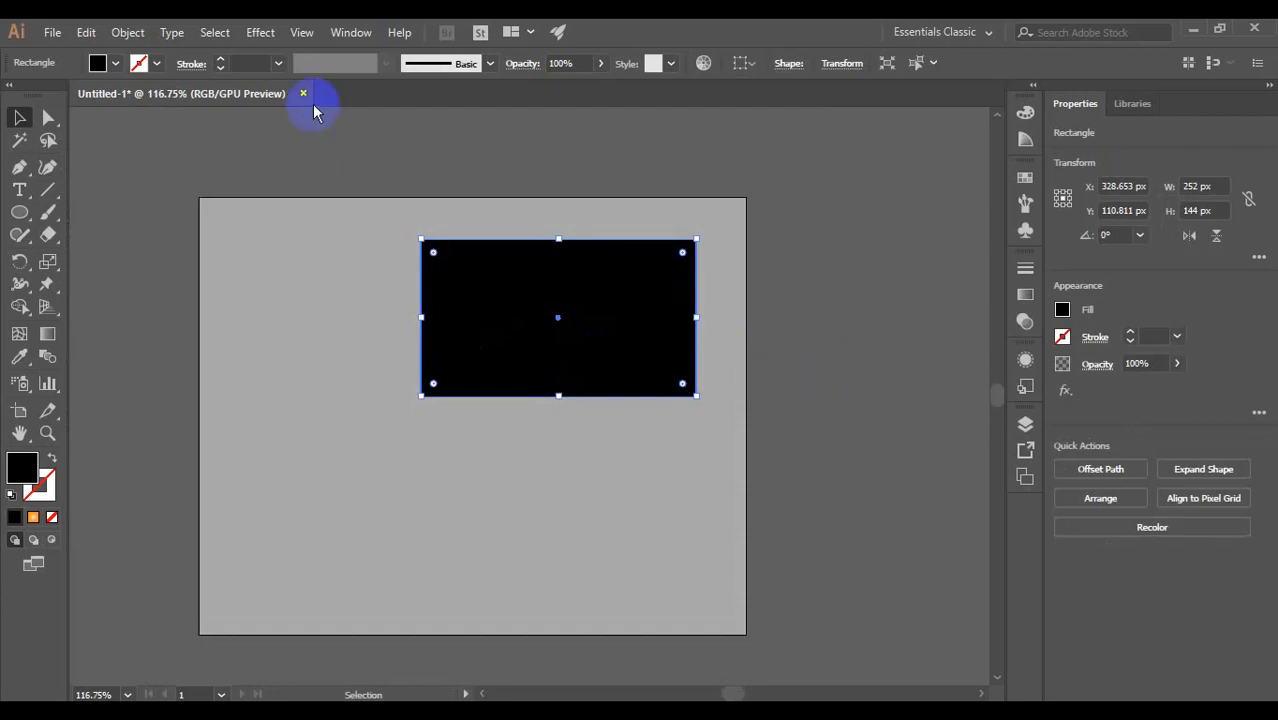
pyautogui.click(807, 201)
# Step: Duplicate the black card rectangle to the empty area right of the artboard
pyautogui.scroll(1, 712, 325)
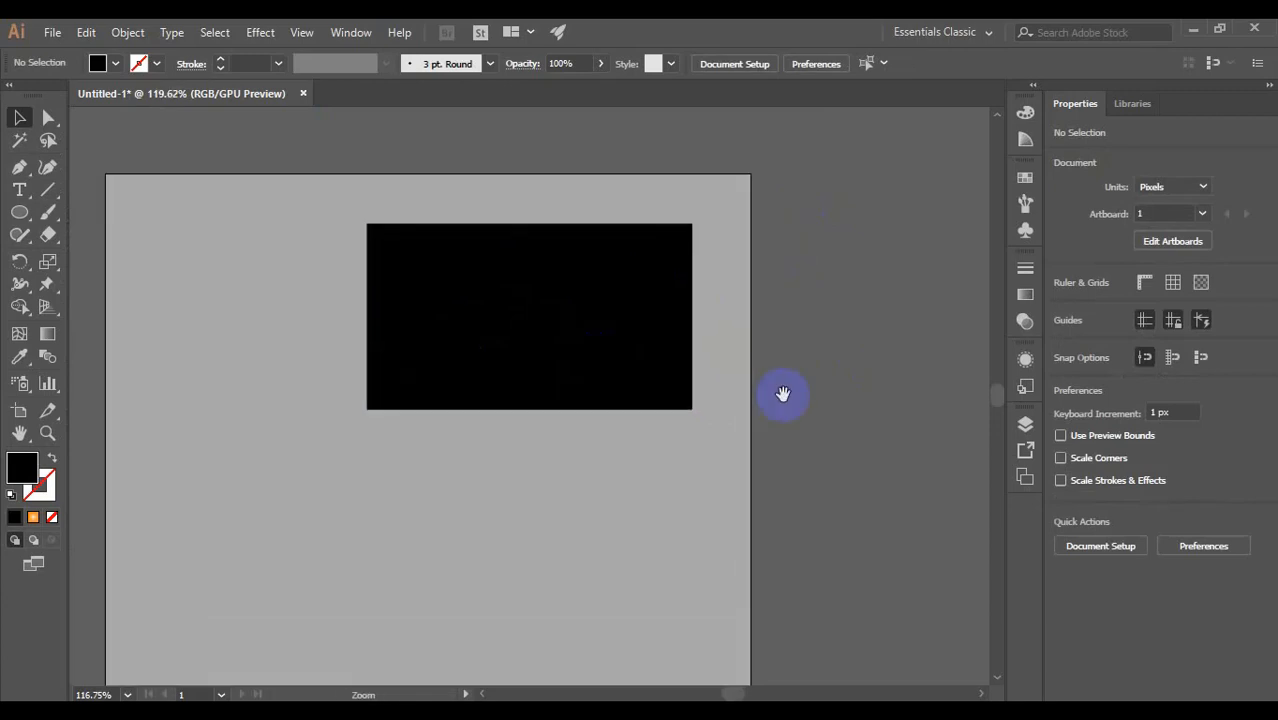
pyautogui.moveTo(782, 394); pyautogui.dragTo(621, 388)
pyautogui.moveTo(388, 314); pyautogui.dragTo(693, 297)
# Step: Apply a Gaussian Blur with a radius of 8.5 pixels to the original black rectangle on the artboard
pyautogui.click(372, 355)
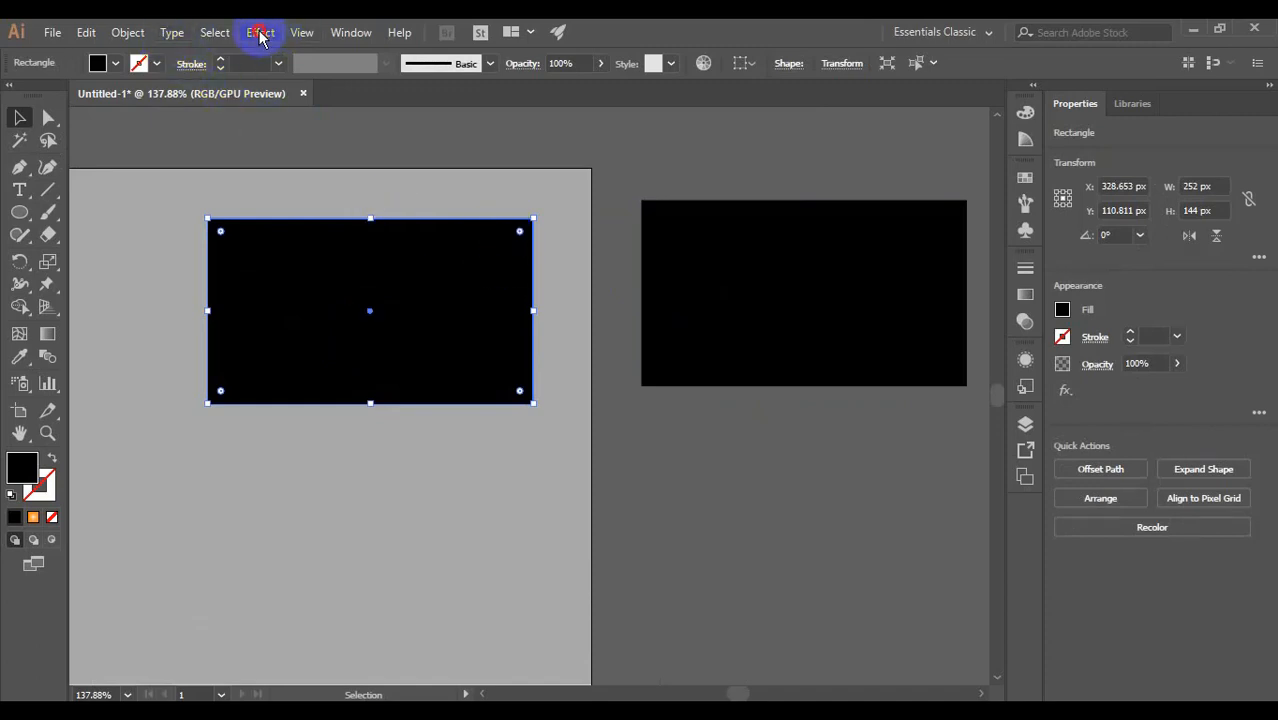
pyautogui.click(259, 31)
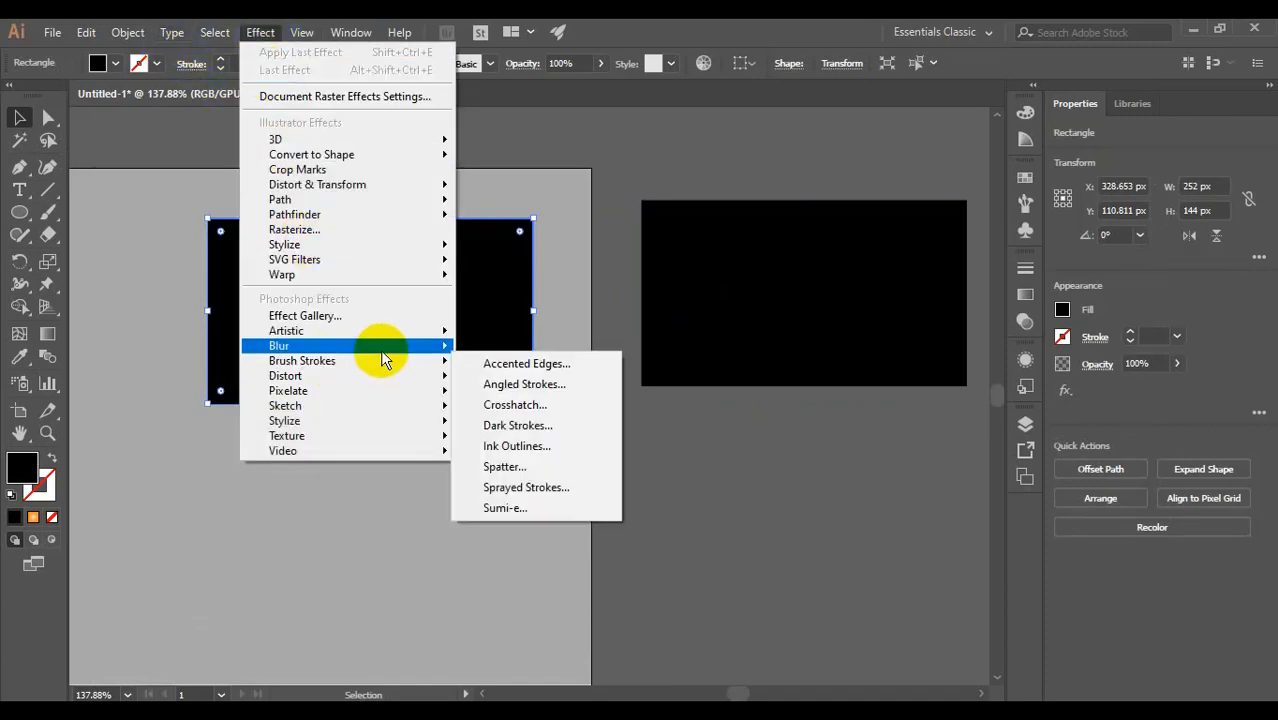
pyautogui.moveTo(380, 349)
pyautogui.click(526, 356)
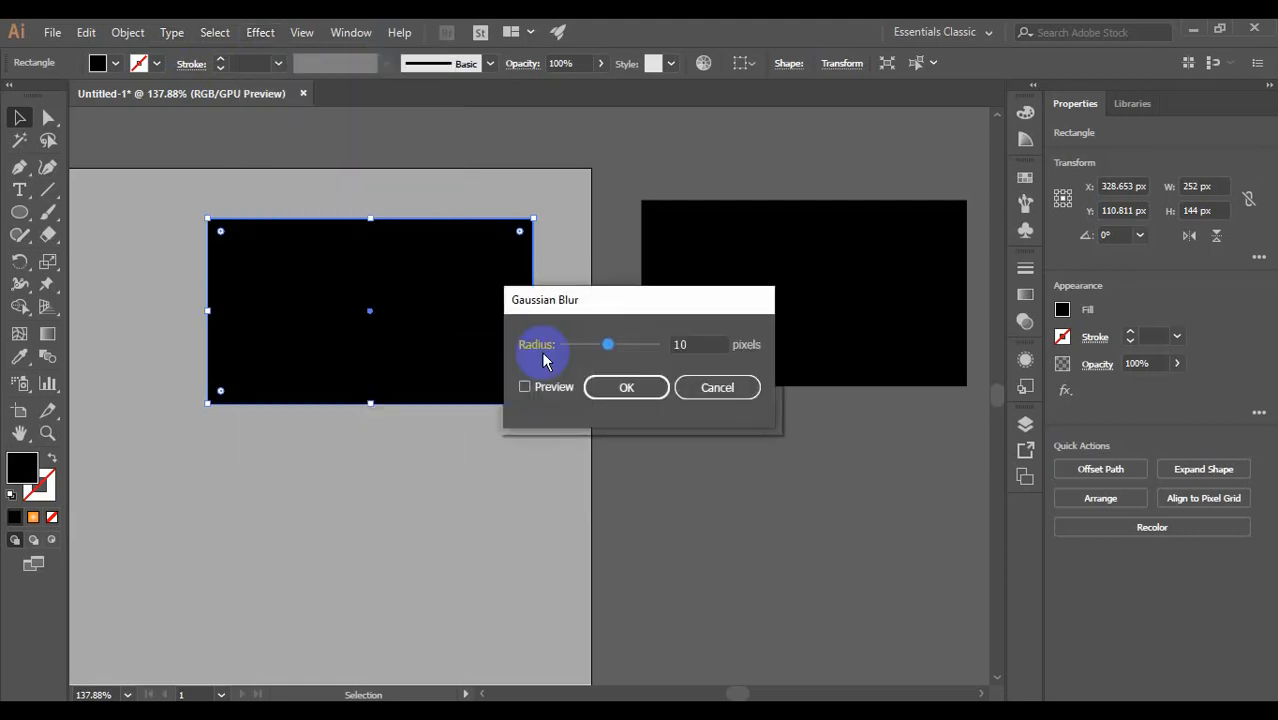
pyautogui.click(525, 387)
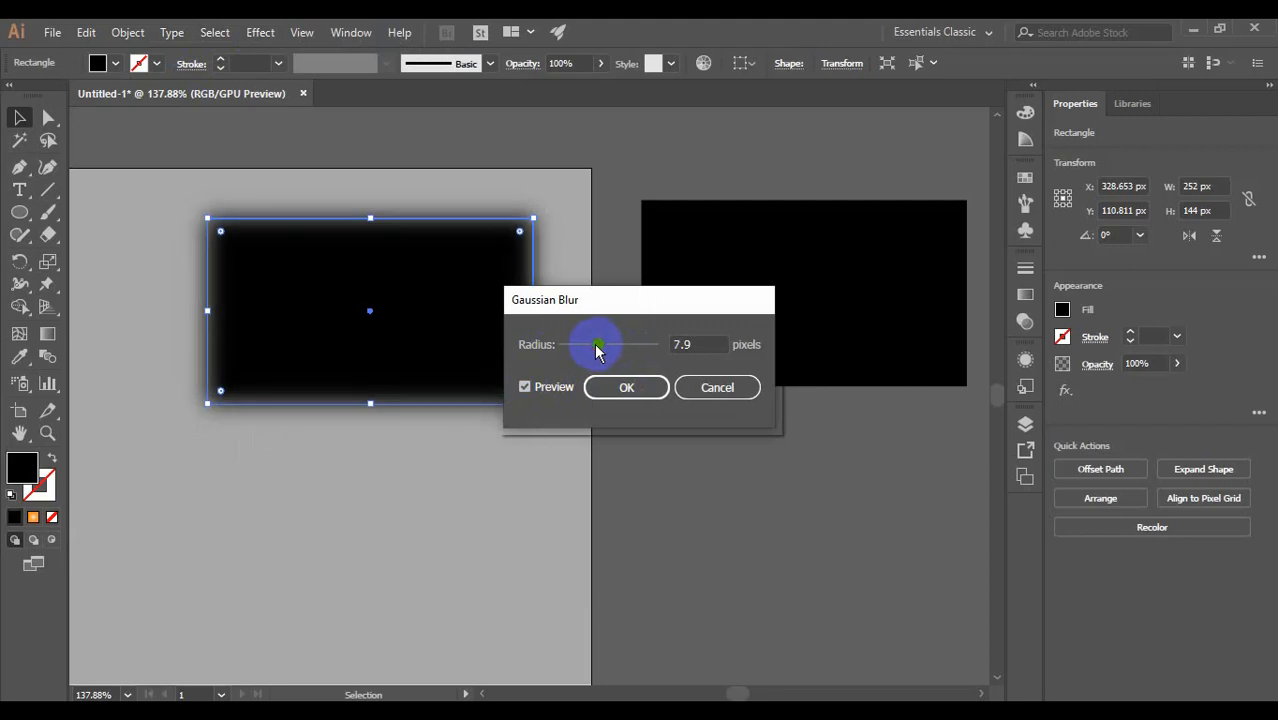
pyautogui.moveTo(608, 347); pyautogui.dragTo(607, 351)
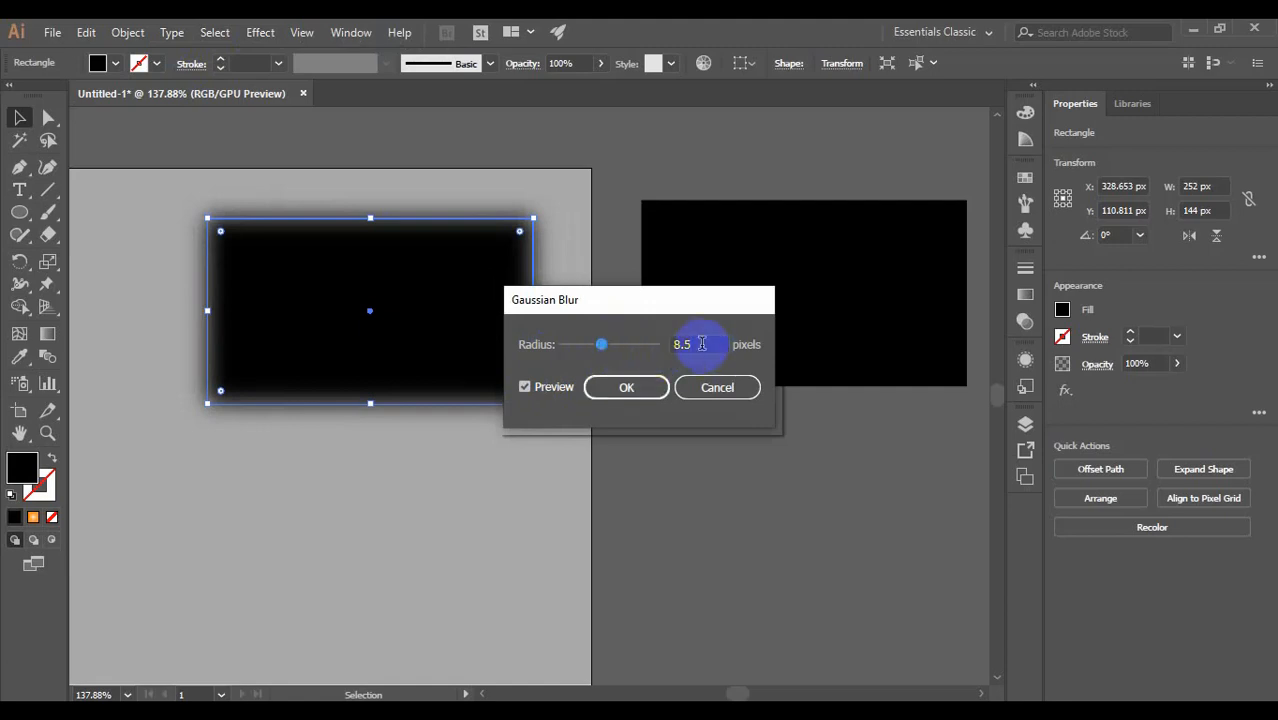
pyautogui.click(617, 388)
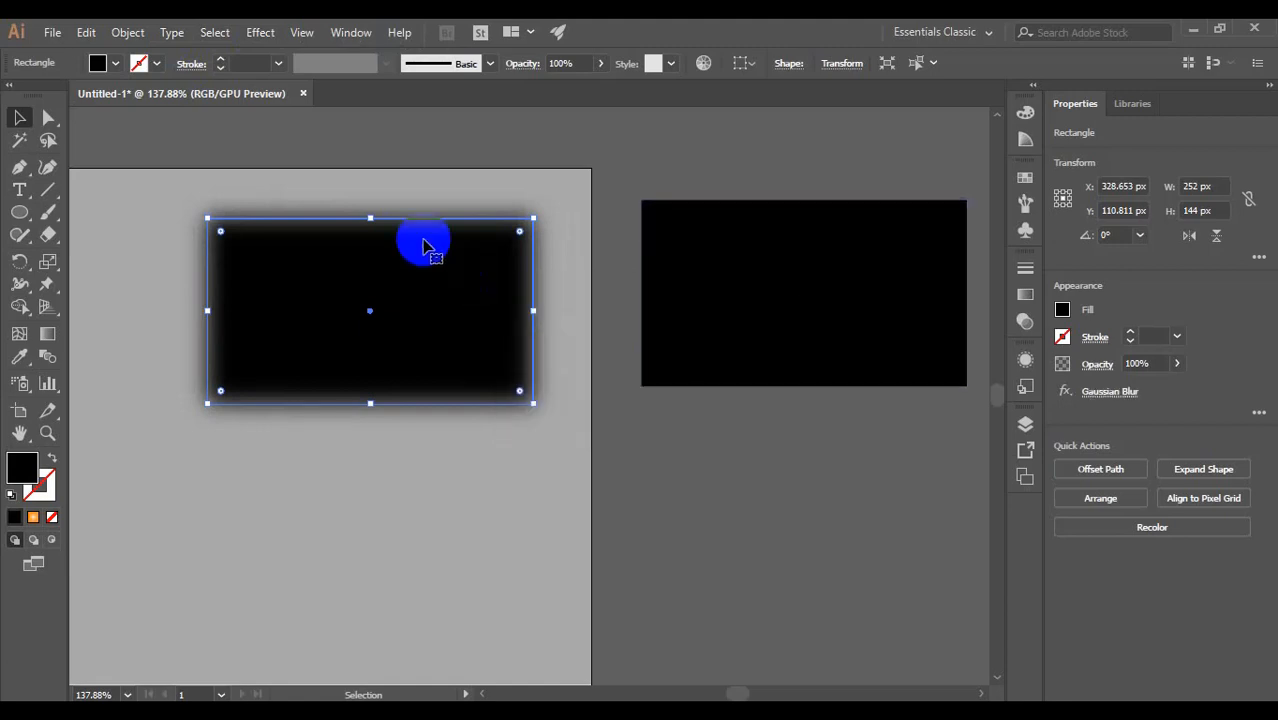
pyautogui.click(250, 137)
# Step: Set the blurred rectangle's blending mode to Multiply
pyautogui.click(470, 305)
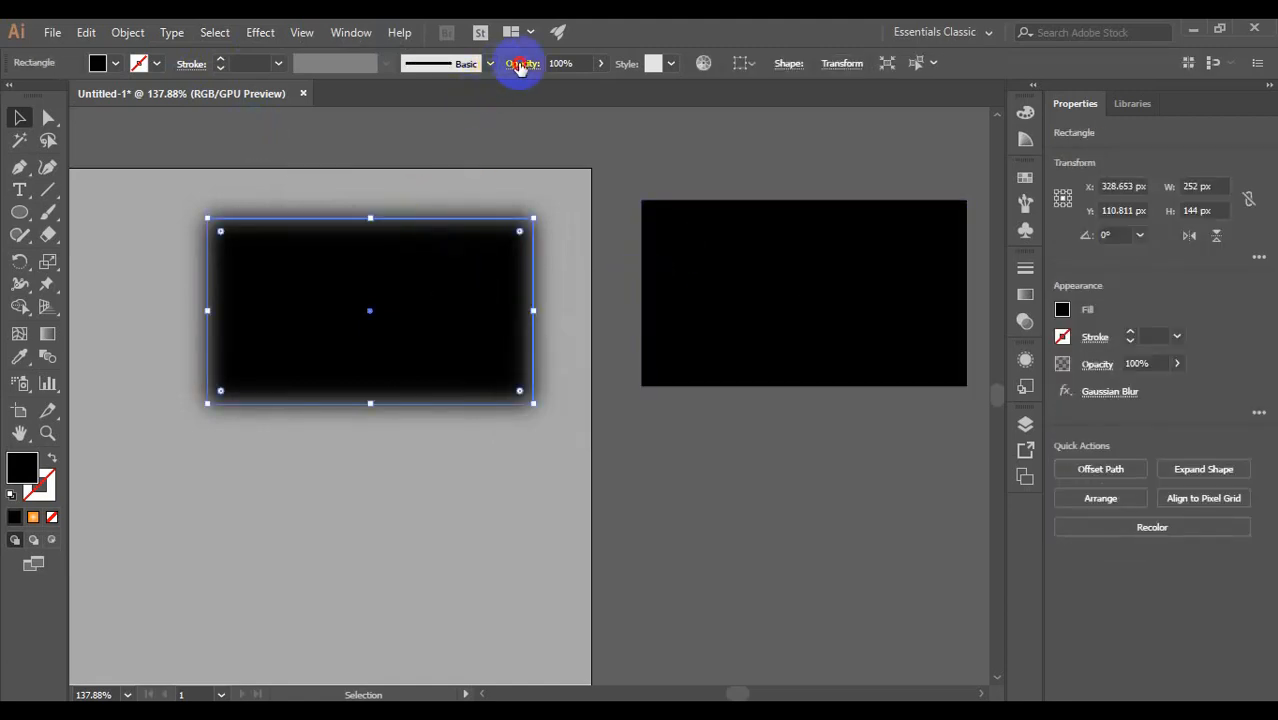
pyautogui.click(519, 64)
pyautogui.click(405, 94)
pyautogui.click(366, 160)
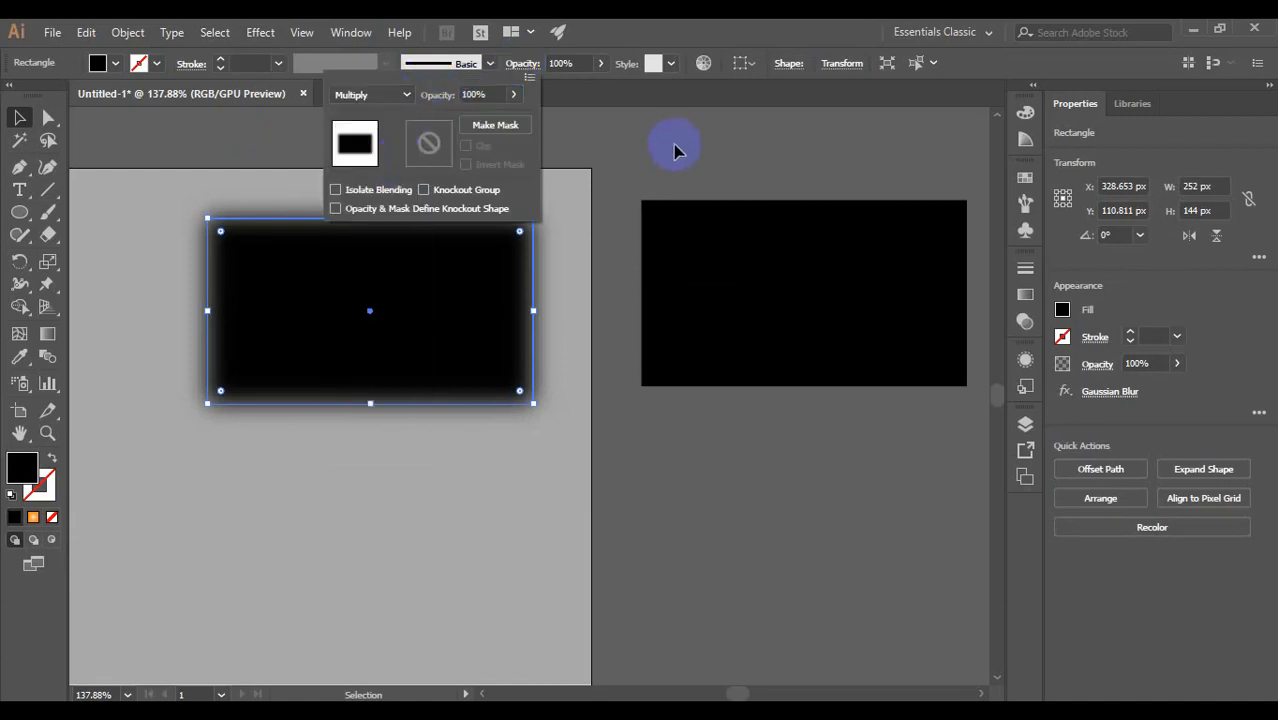
pyautogui.click(674, 145)
# Step: Move the sharp black card copy onto the blurred rectangle so that their centres coincide
pyautogui.moveTo(810, 292); pyautogui.dragTo(381, 312)
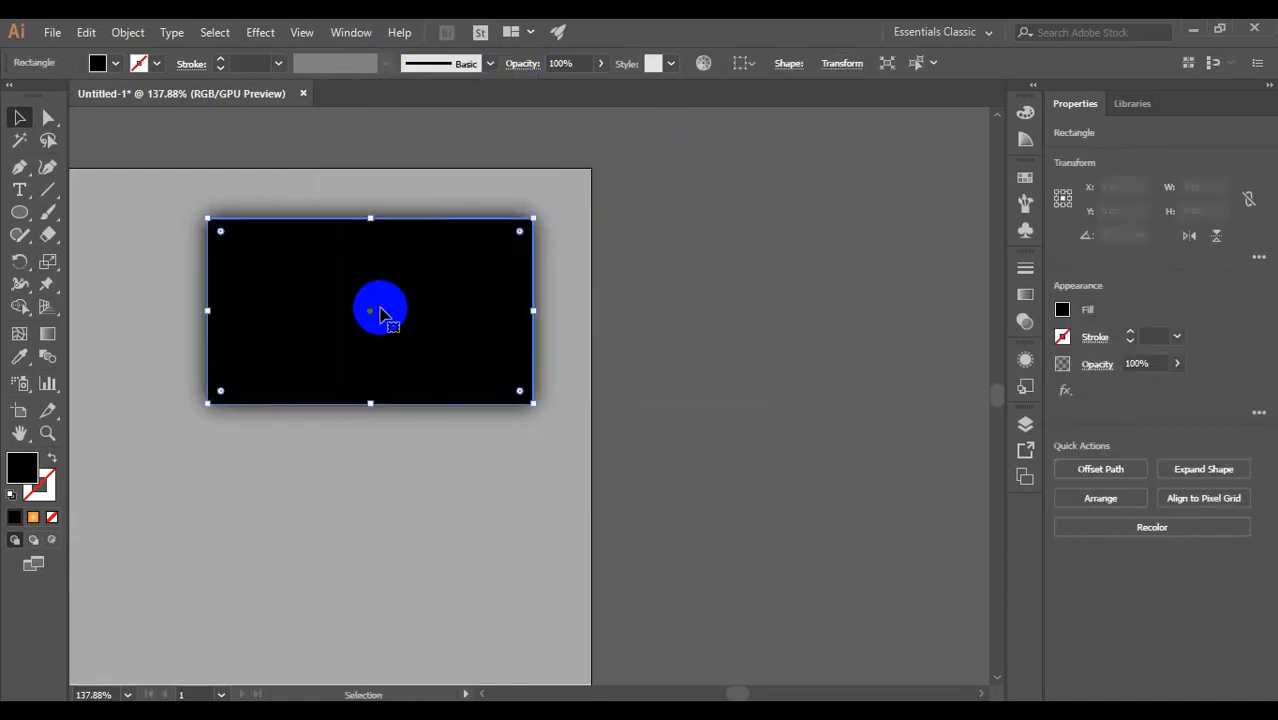
pyautogui.click(733, 305)
pyautogui.click(371, 308)
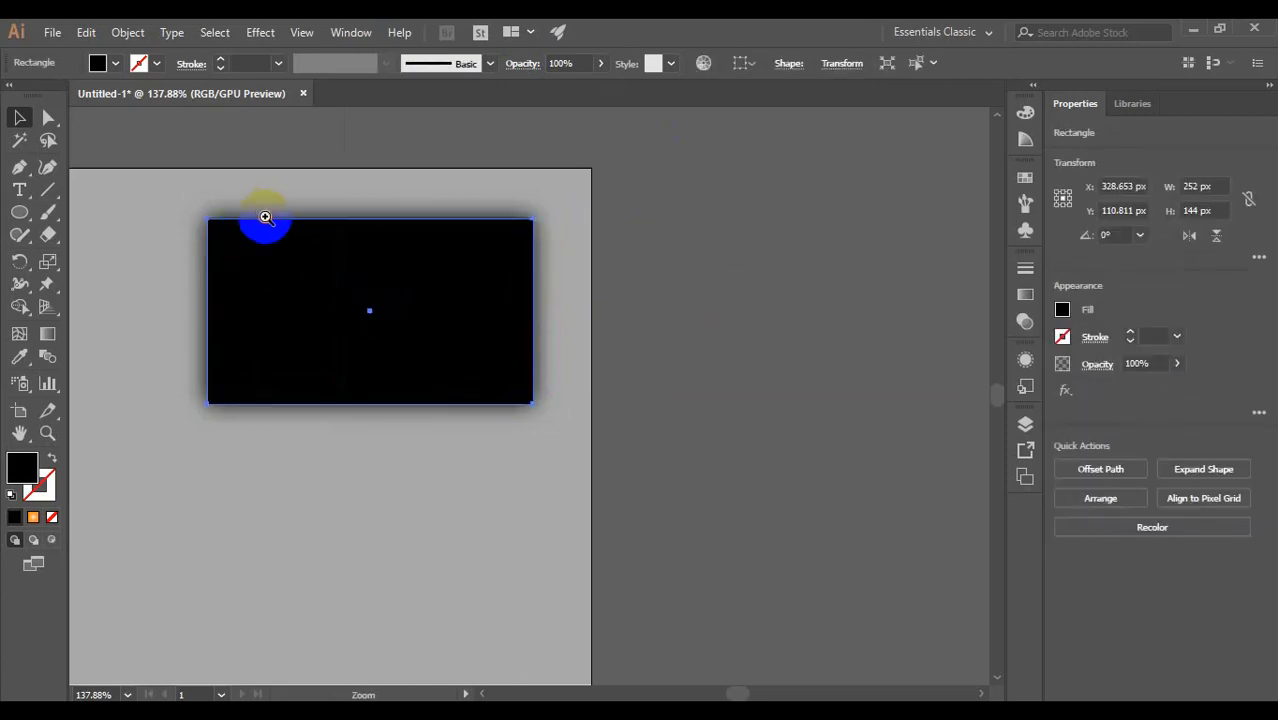
# Step: Shift the card slightly aside and enlarge the blurred shadow rectangle to about 267 by 153 px
pyautogui.scroll(1, 262, 214)
pyautogui.moveTo(329, 257); pyautogui.dragTo(353, 262)
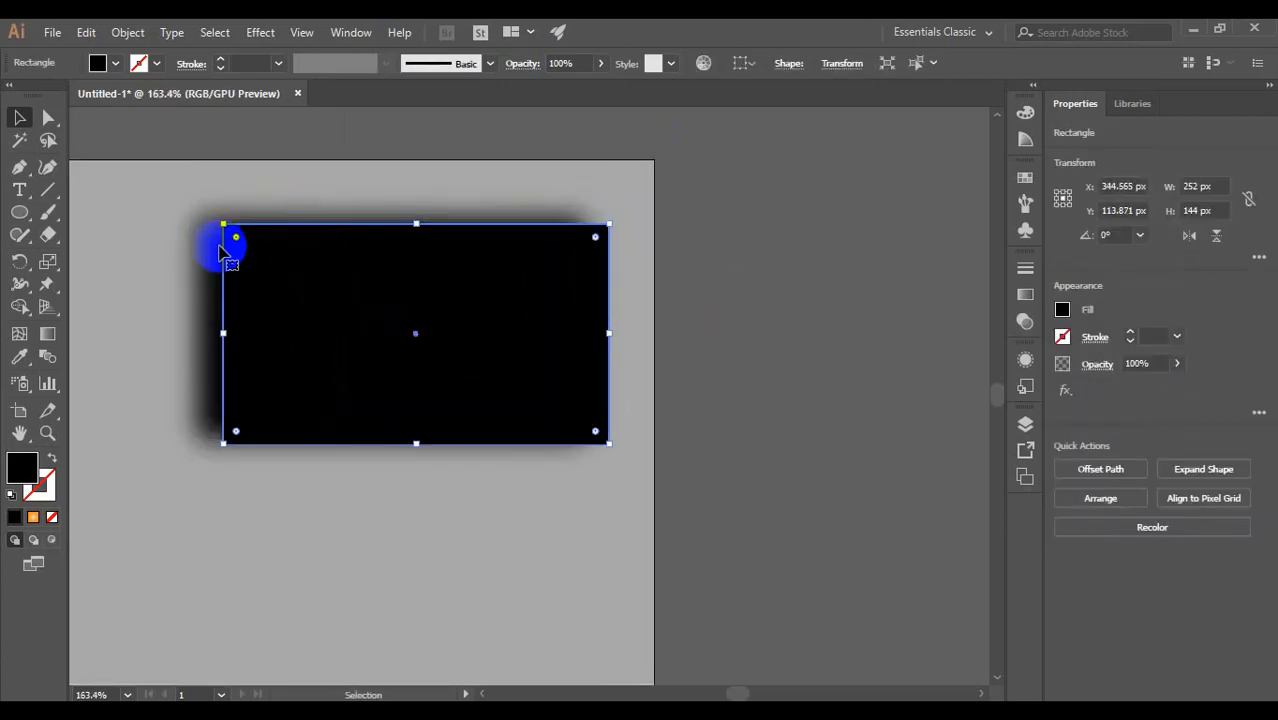
pyautogui.click(205, 250)
pyautogui.moveTo(585, 218); pyautogui.dragTo(600, 210)
pyautogui.click(745, 260)
# Step: Move the card back over the shadow and align both on their horizontal and vertical centres
pyautogui.moveTo(465, 300); pyautogui.dragTo(451, 288)
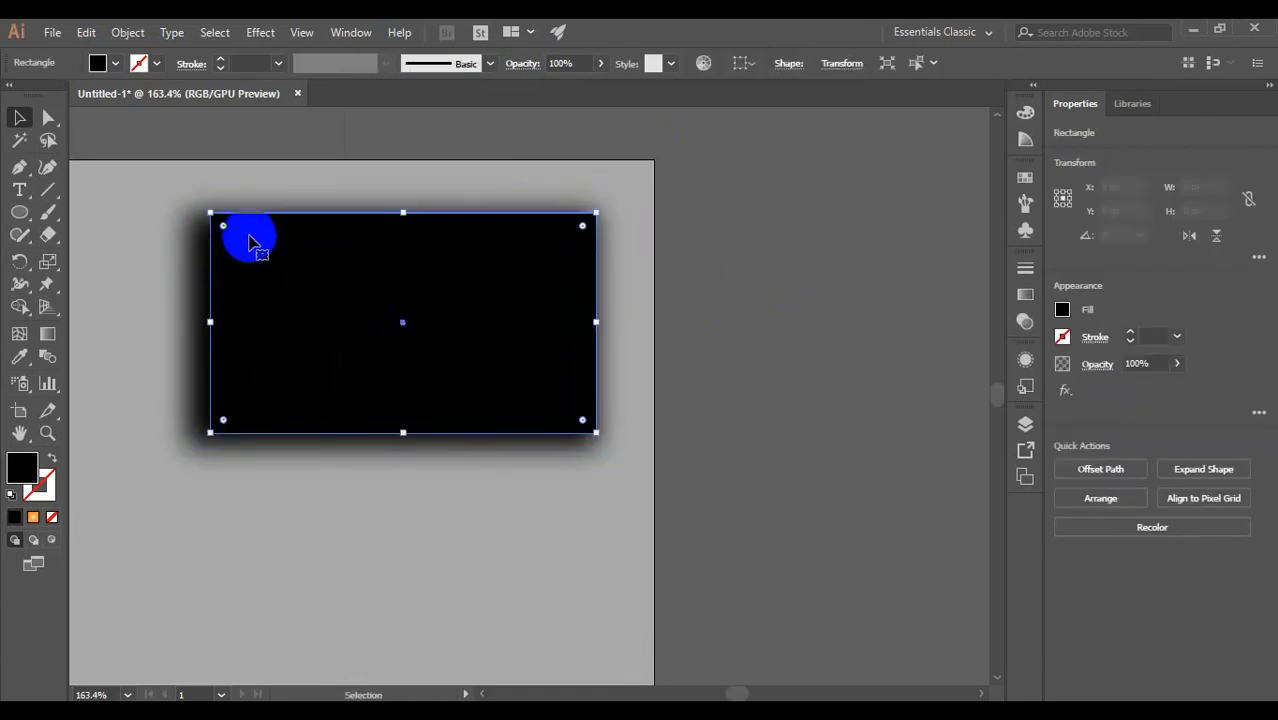
pyautogui.click(196, 260)
pyautogui.click(196, 263)
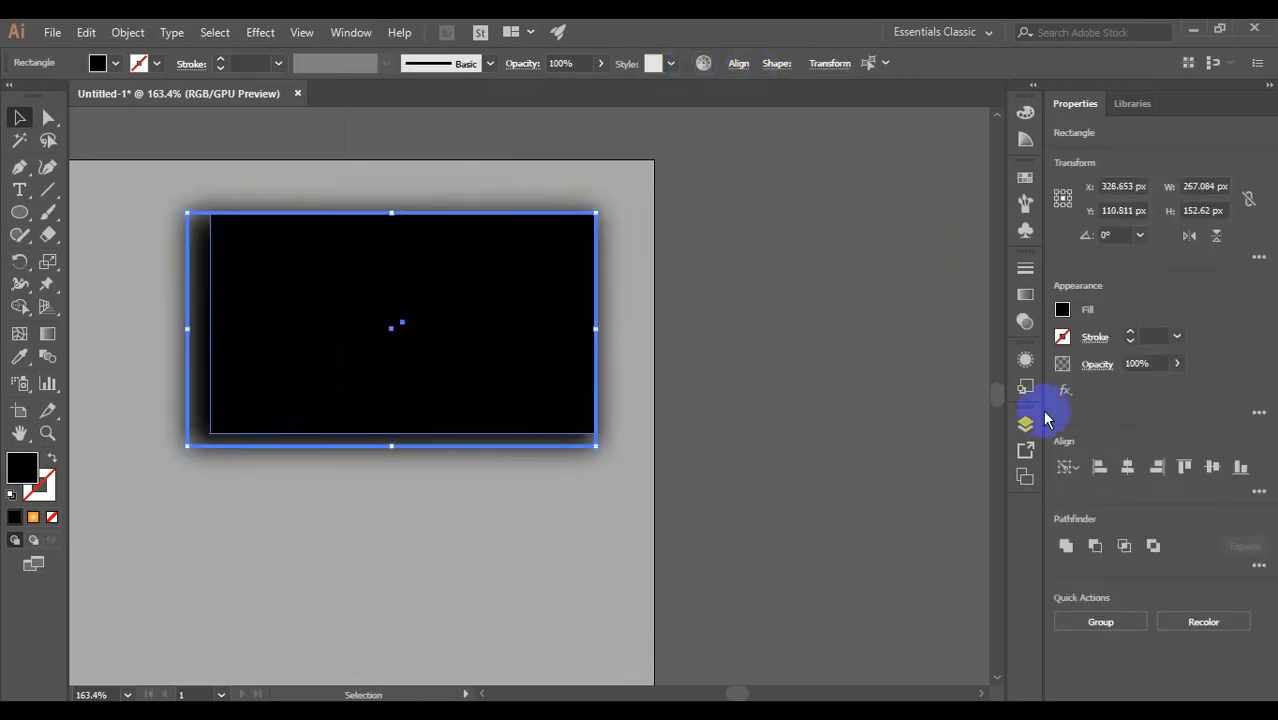
pyautogui.click(1210, 467)
pyautogui.click(796, 379)
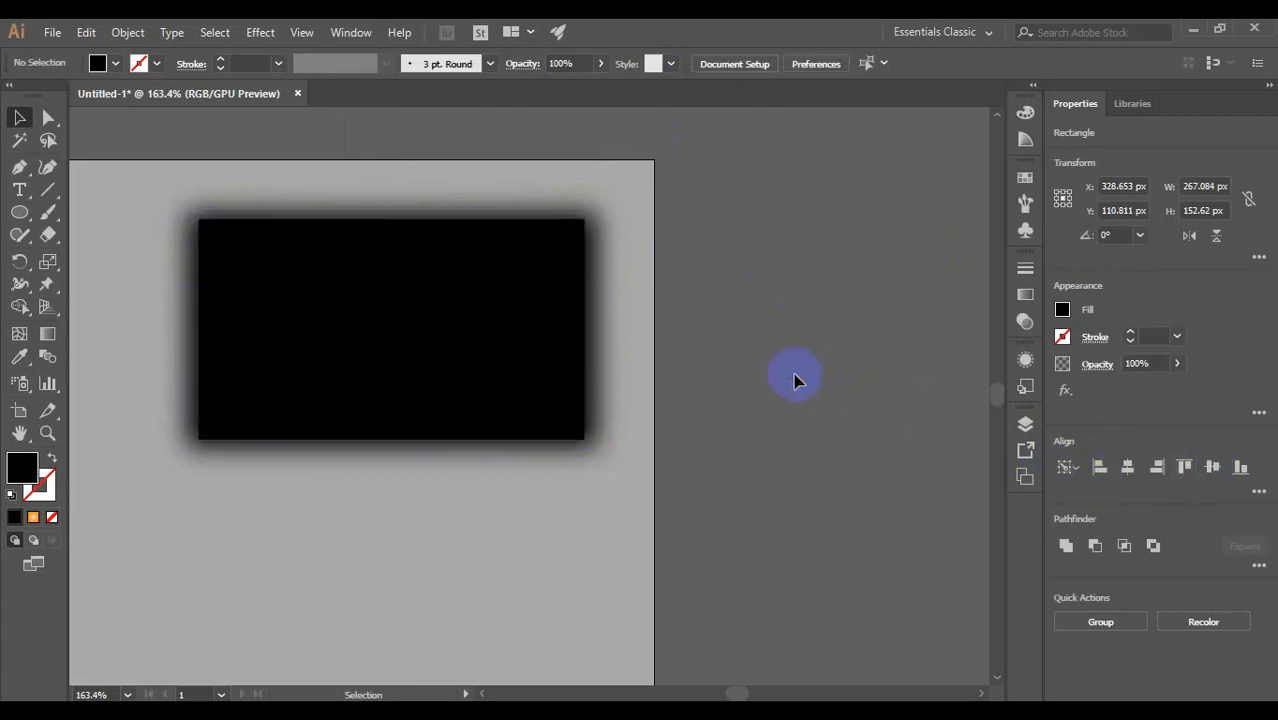
# Step: Pull the shadow's upper and right edges in to the card's edges and extend its lower edge, making it about 260 by 152 px
pyautogui.scroll(2, 354, 205)
pyautogui.click(437, 212)
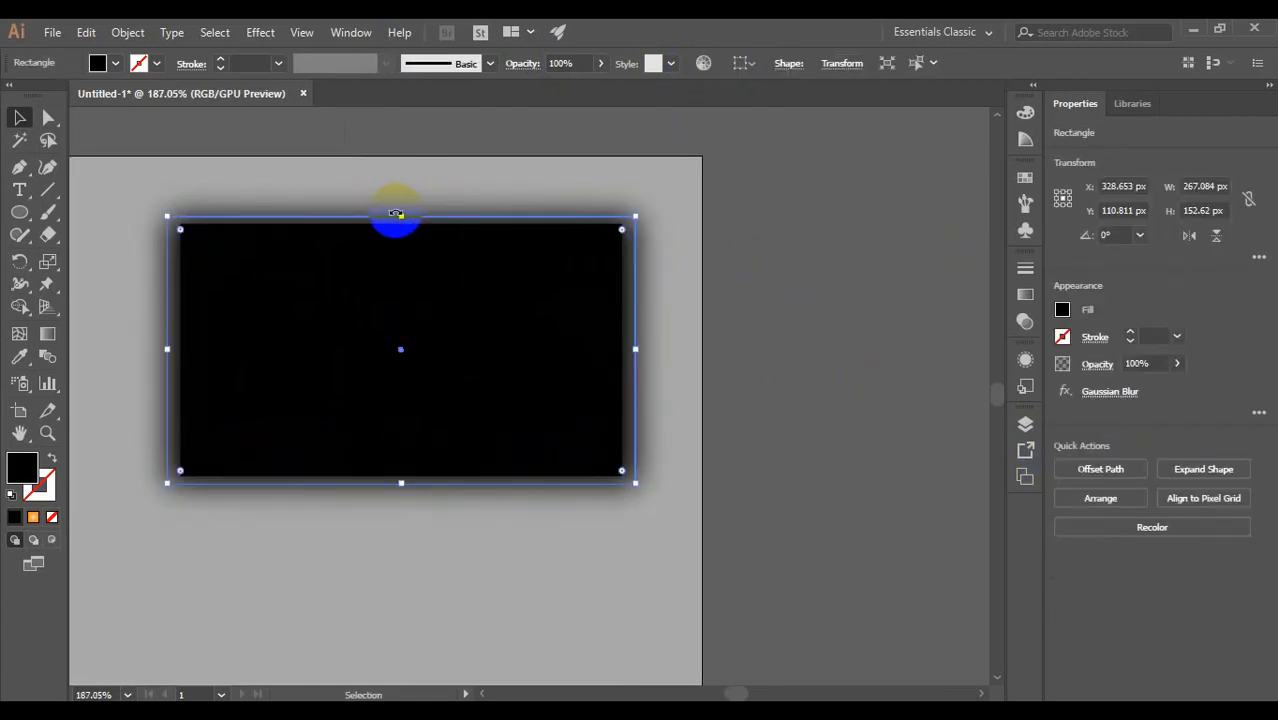
pyautogui.moveTo(401, 216); pyautogui.dragTo(401, 224)
pyautogui.moveTo(636, 353); pyautogui.dragTo(622, 352)
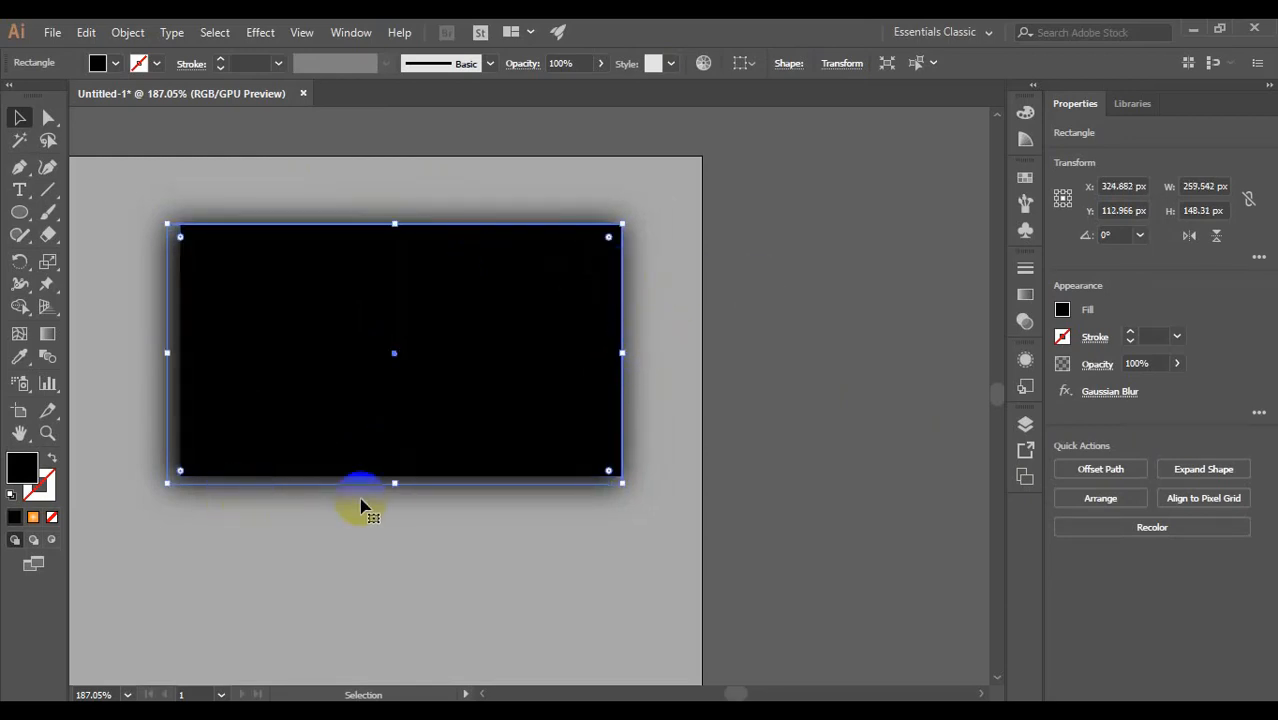
pyautogui.moveTo(396, 487); pyautogui.dragTo(394, 491)
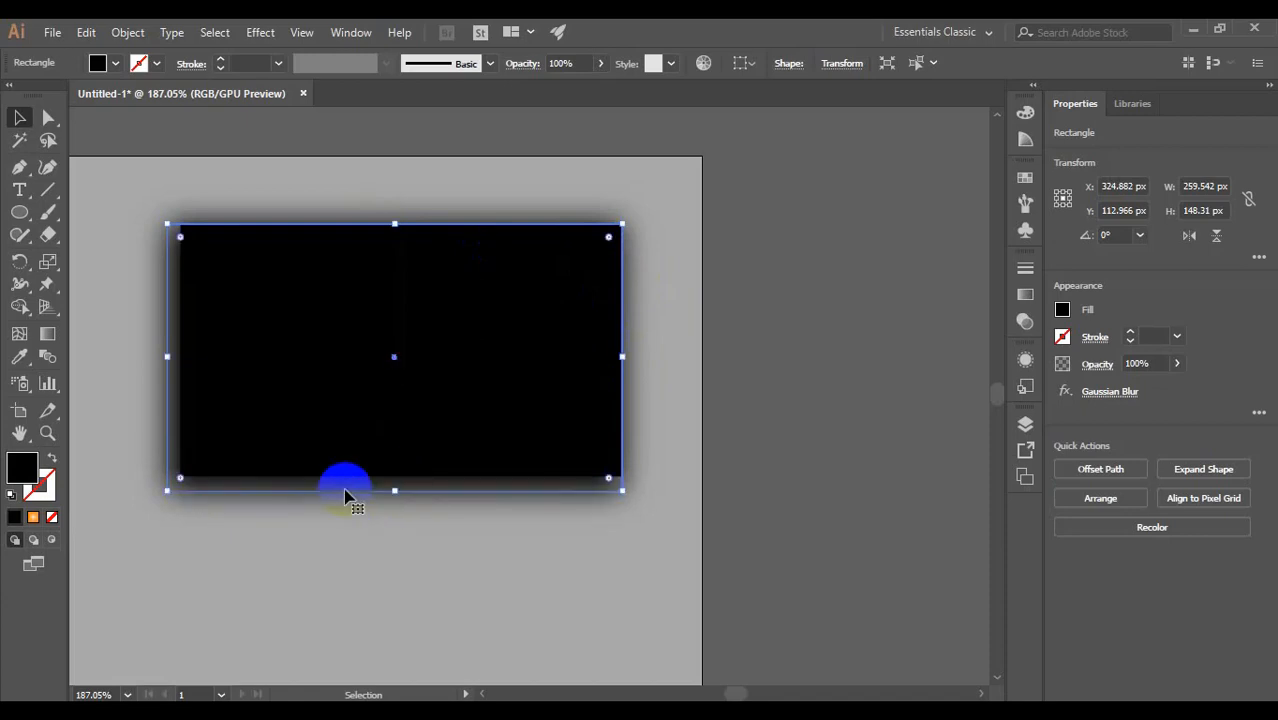
# Step: Lower the blurred shadow's opacity to 86%
pyautogui.click(600, 64)
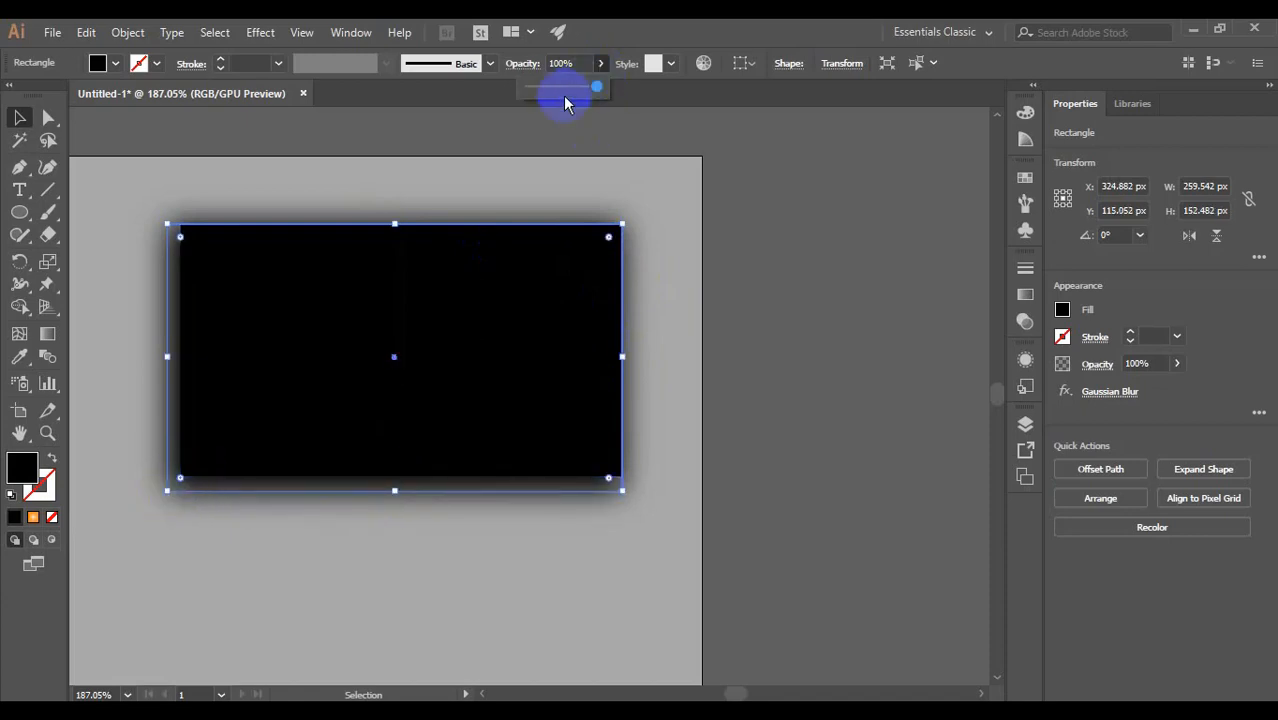
pyautogui.moveTo(563, 90); pyautogui.dragTo(591, 93)
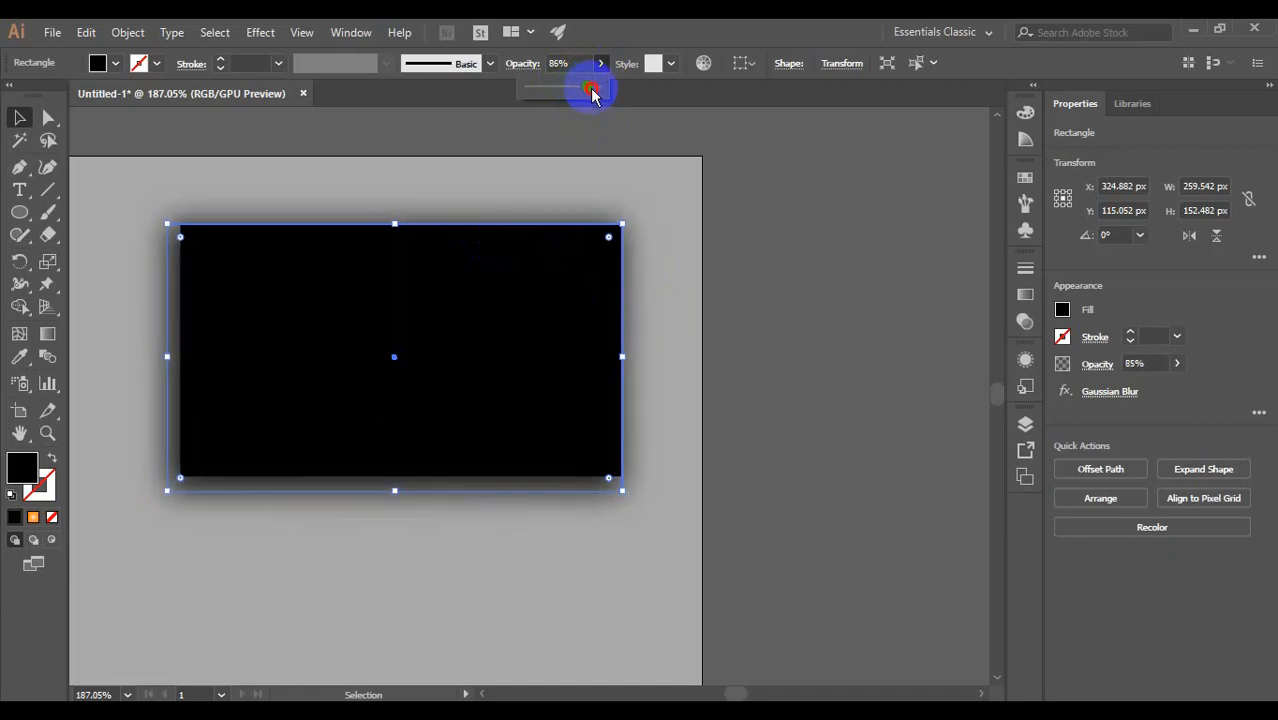
pyautogui.click(805, 330)
pyautogui.moveTo(610, 242); pyautogui.dragTo(488, 457)
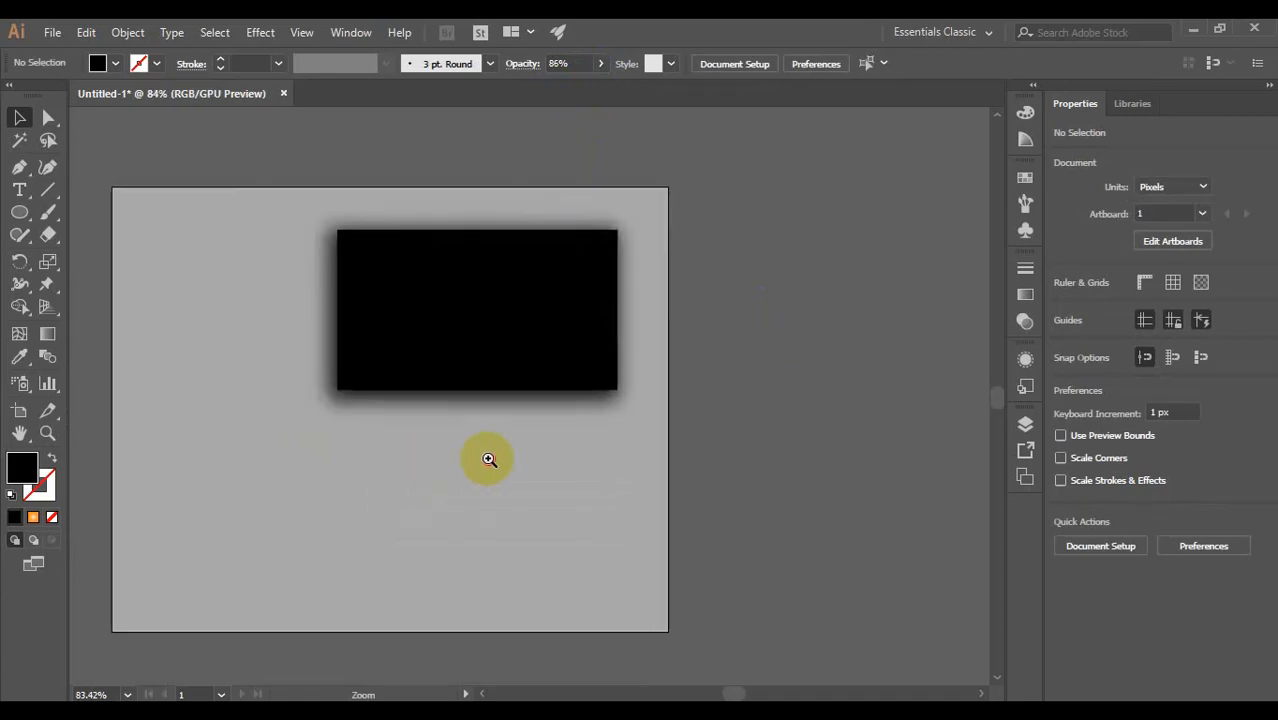
# Step: Lower the blurred shadow's opacity to 62%
pyautogui.click(447, 400)
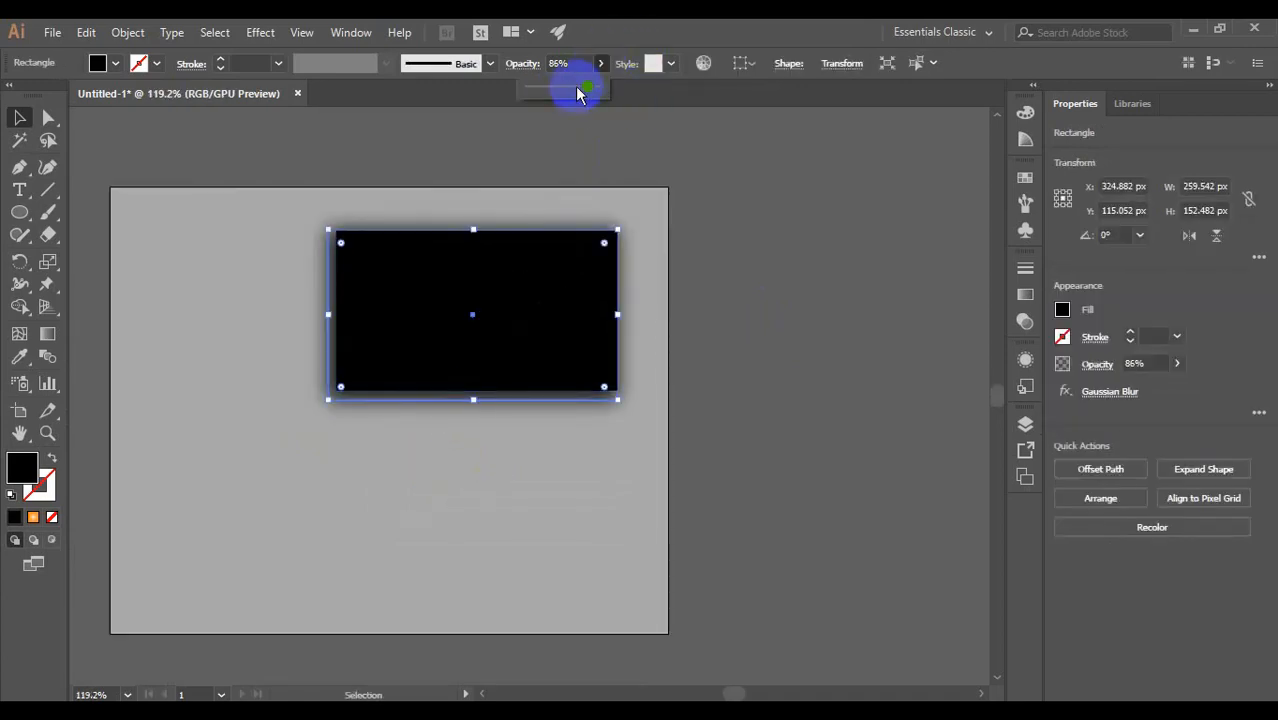
pyautogui.click(679, 351)
pyautogui.moveTo(679, 351); pyautogui.dragTo(378, 475)
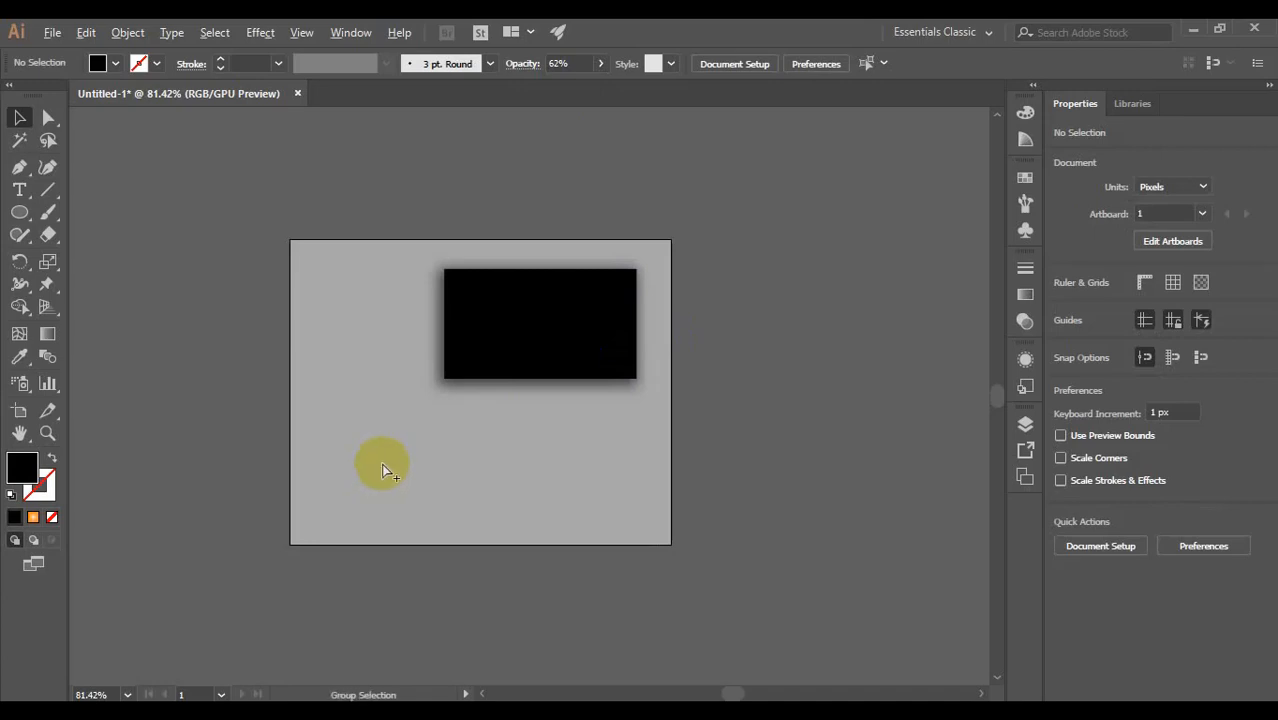
# Step: Change the background rectangle's fill to light grey E5E5E5
pyautogui.click(381, 465)
pyautogui.click(849, 366)
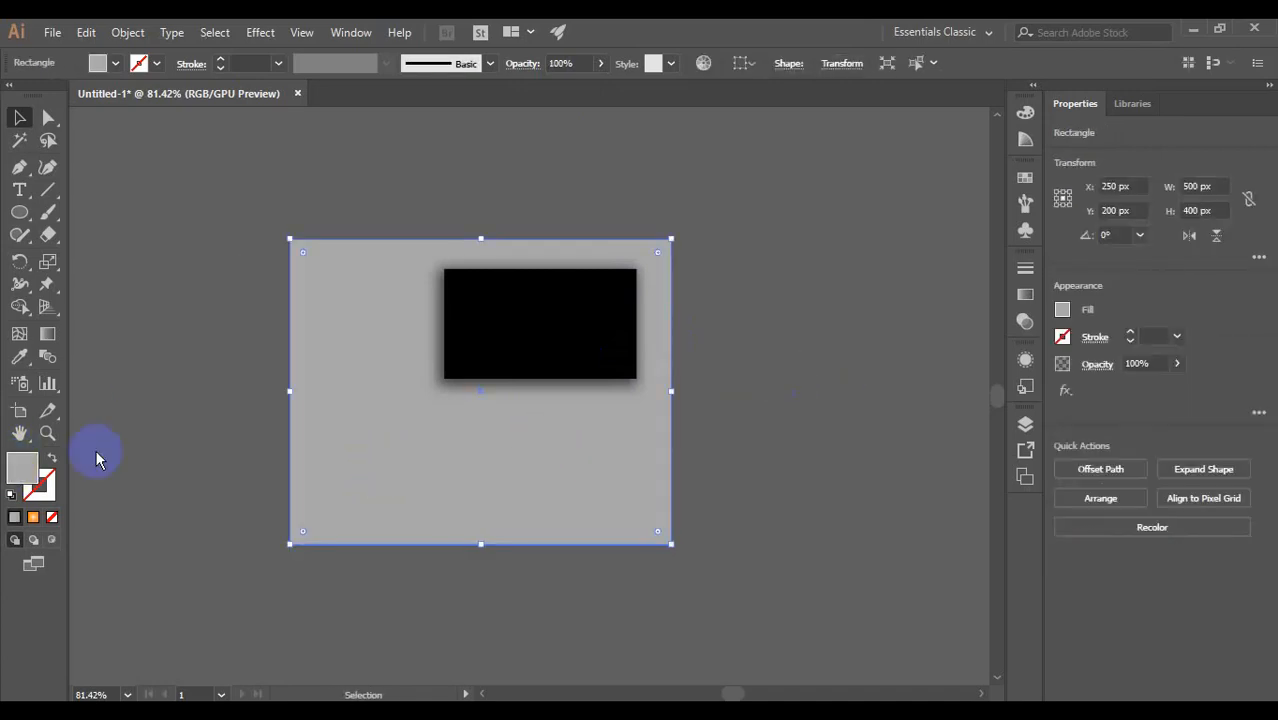
pyautogui.moveTo(387, 289)
pyautogui.mouseDown()
pyautogui.moveTo(376, 275)
pyautogui.moveTo(476, 263)
pyautogui.moveTo(390, 263)
pyautogui.mouseUp()
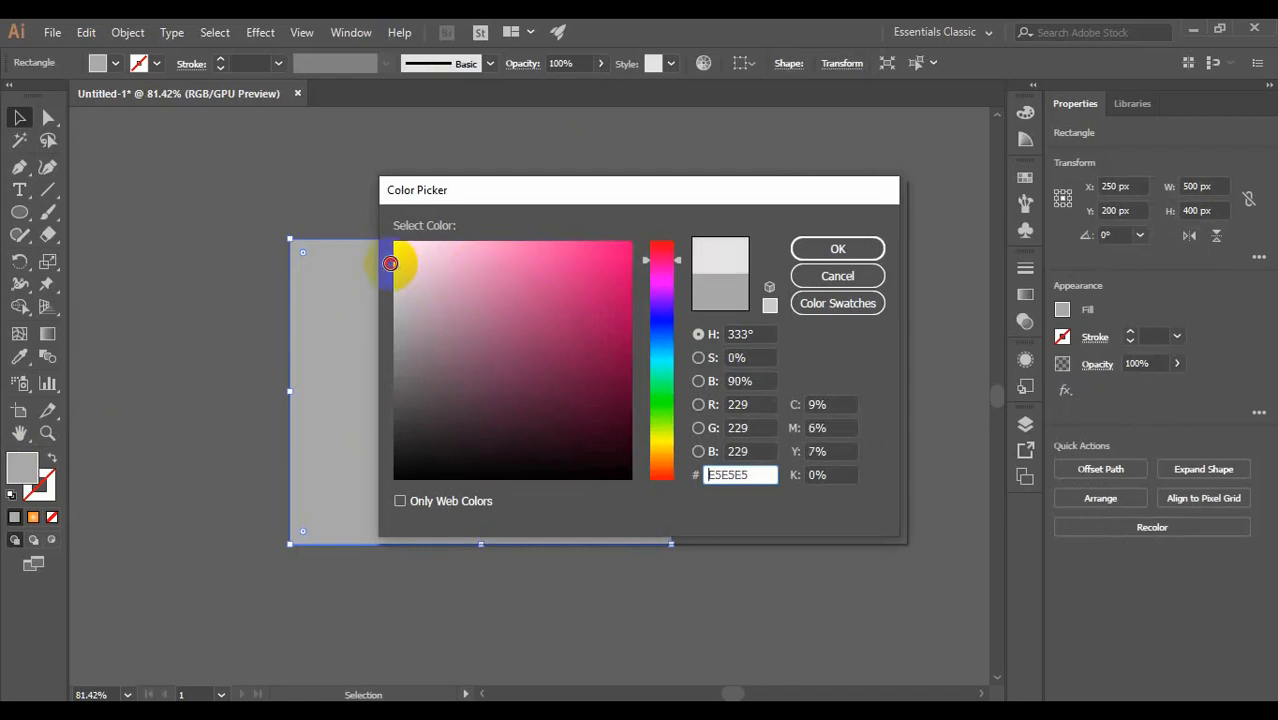
pyautogui.click(849, 247)
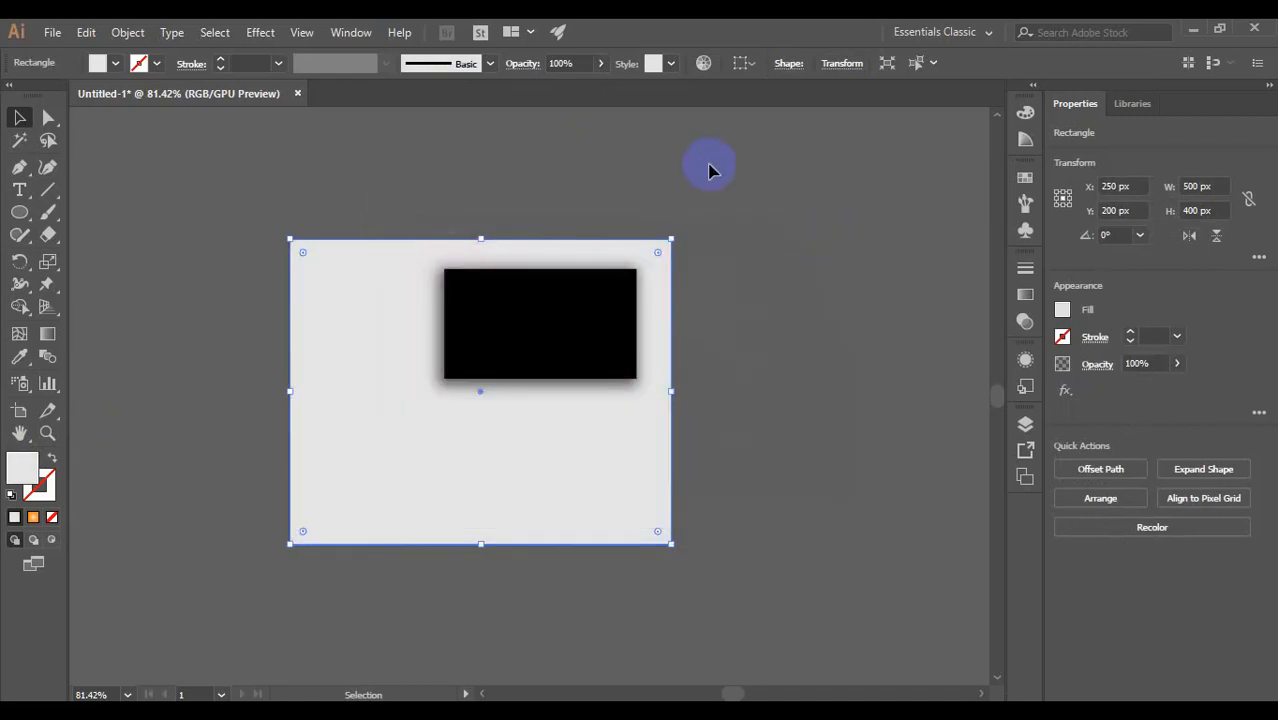
pyautogui.click(716, 297)
# Step: Fill the 252 by 144 px card with white
pyautogui.hotkey('ctrl', 'space')
pyautogui.moveTo(547, 469); pyautogui.dragTo(525, 443)
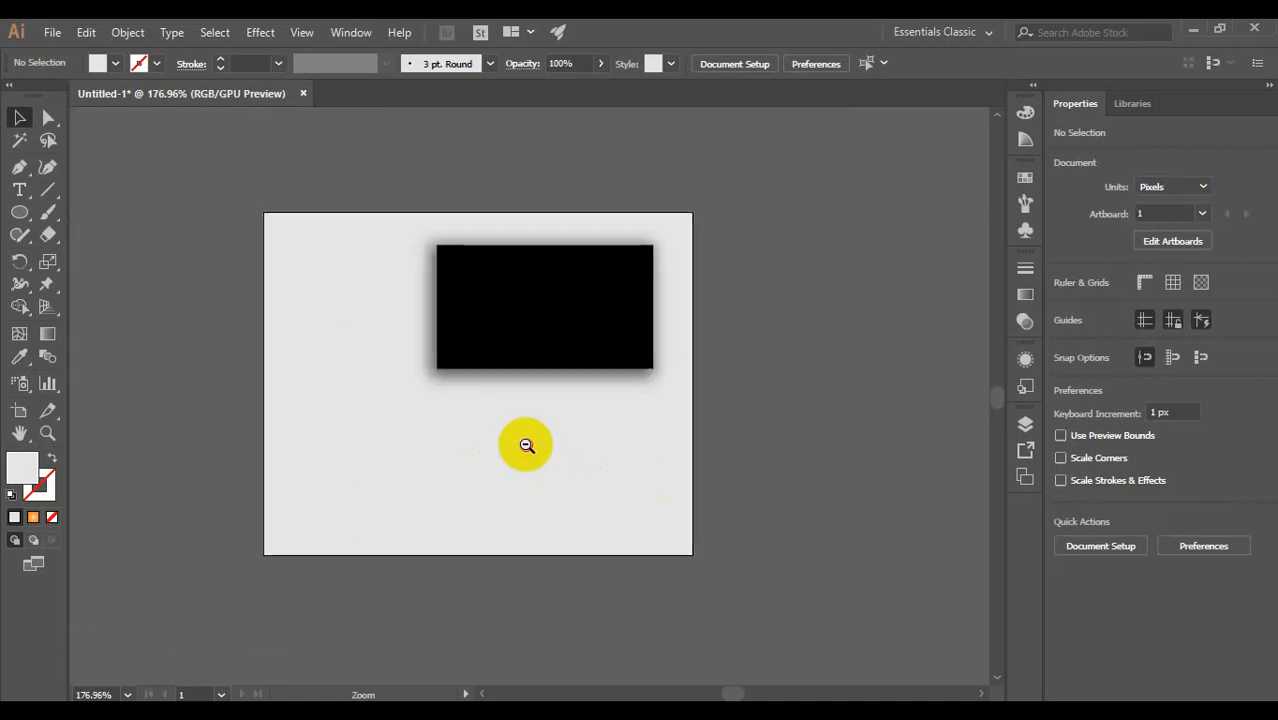
pyautogui.moveTo(535, 304); pyautogui.dragTo(570, 322)
pyautogui.click(570, 330)
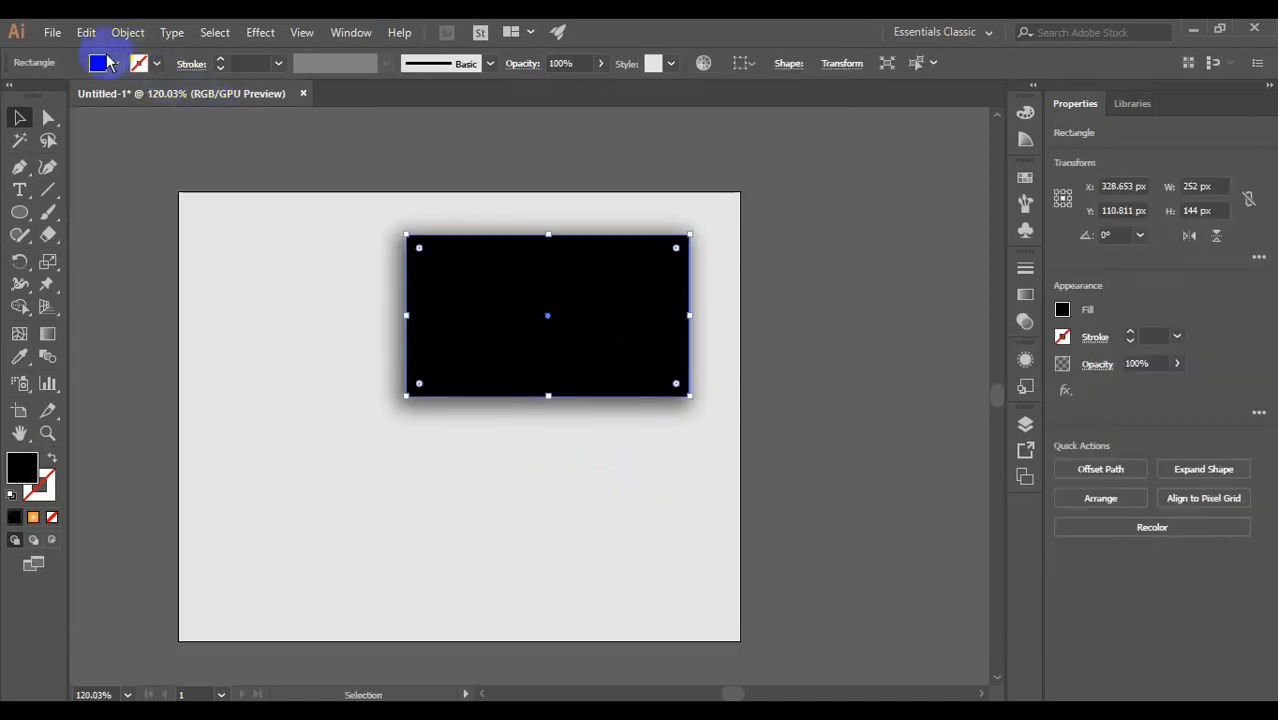
pyautogui.click(99, 62)
pyautogui.click(37, 98)
pyautogui.click(851, 229)
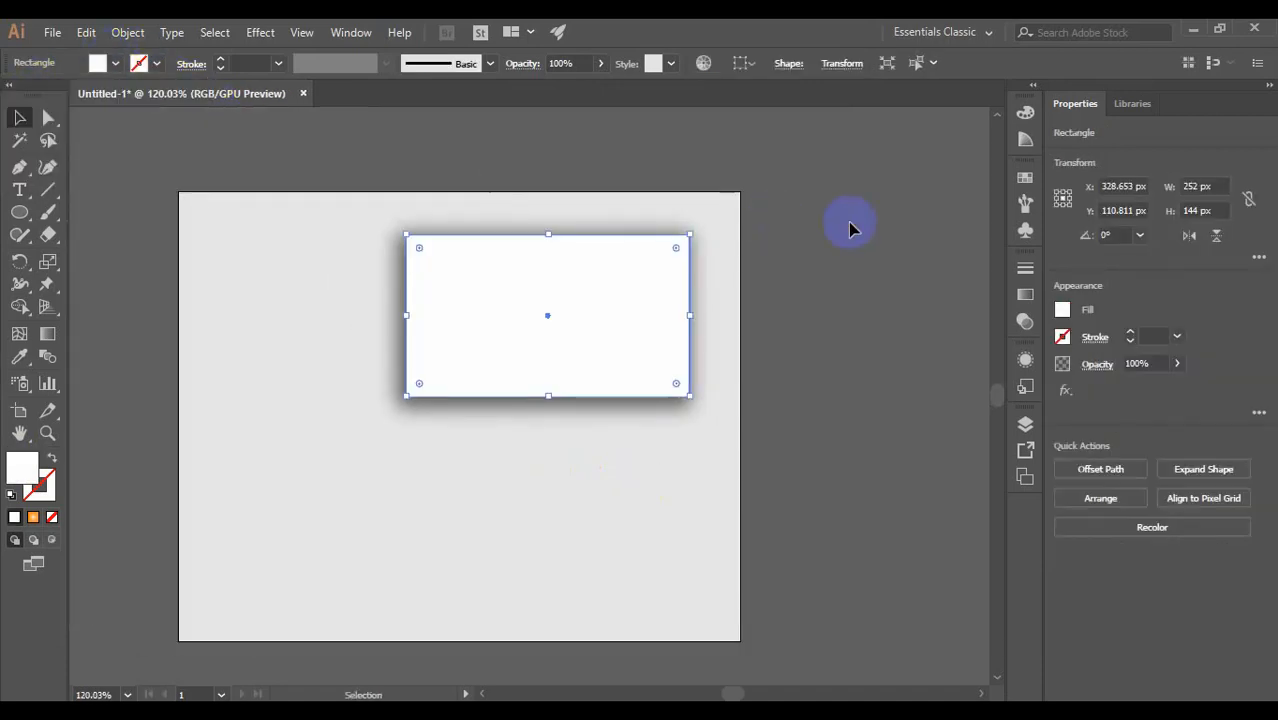
pyautogui.click(851, 229)
# Step: Set the opacity of the blurred shadow behind the white card to 50%
pyautogui.hotkey('ctrl', 'space')
pyautogui.moveTo(656, 276); pyautogui.dragTo(665, 505)
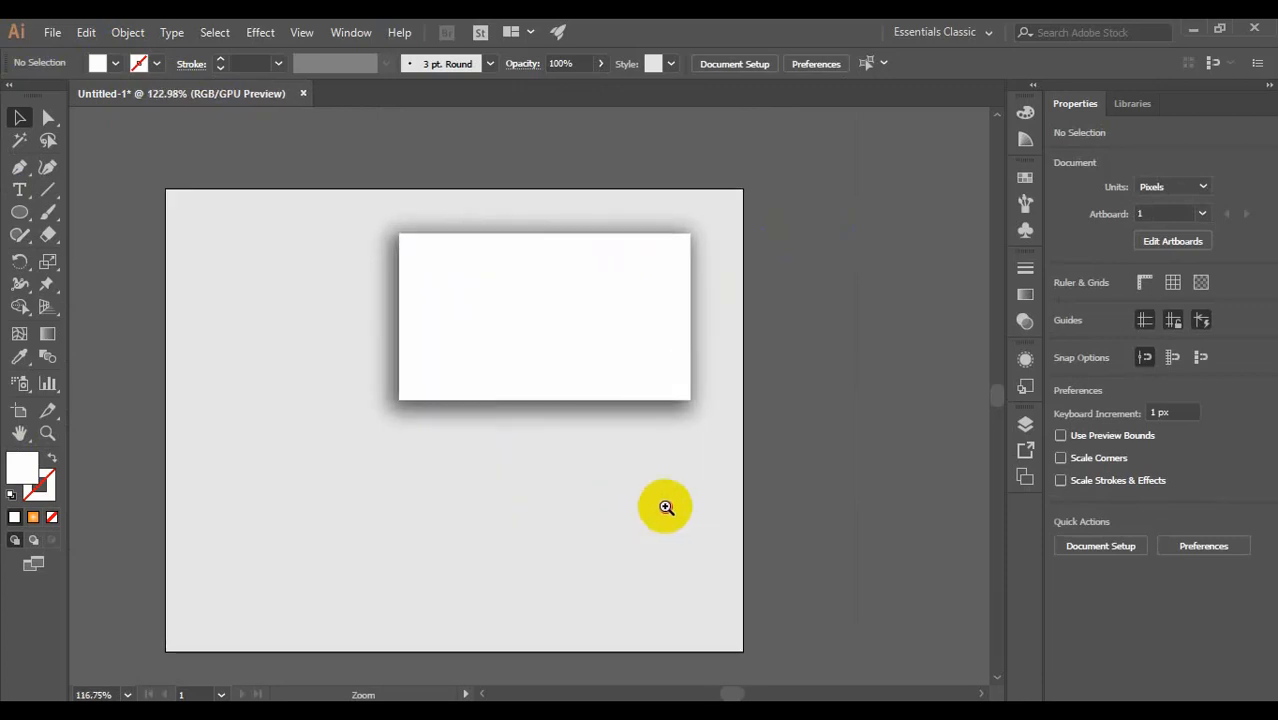
pyautogui.click(492, 459)
pyautogui.click(600, 63)
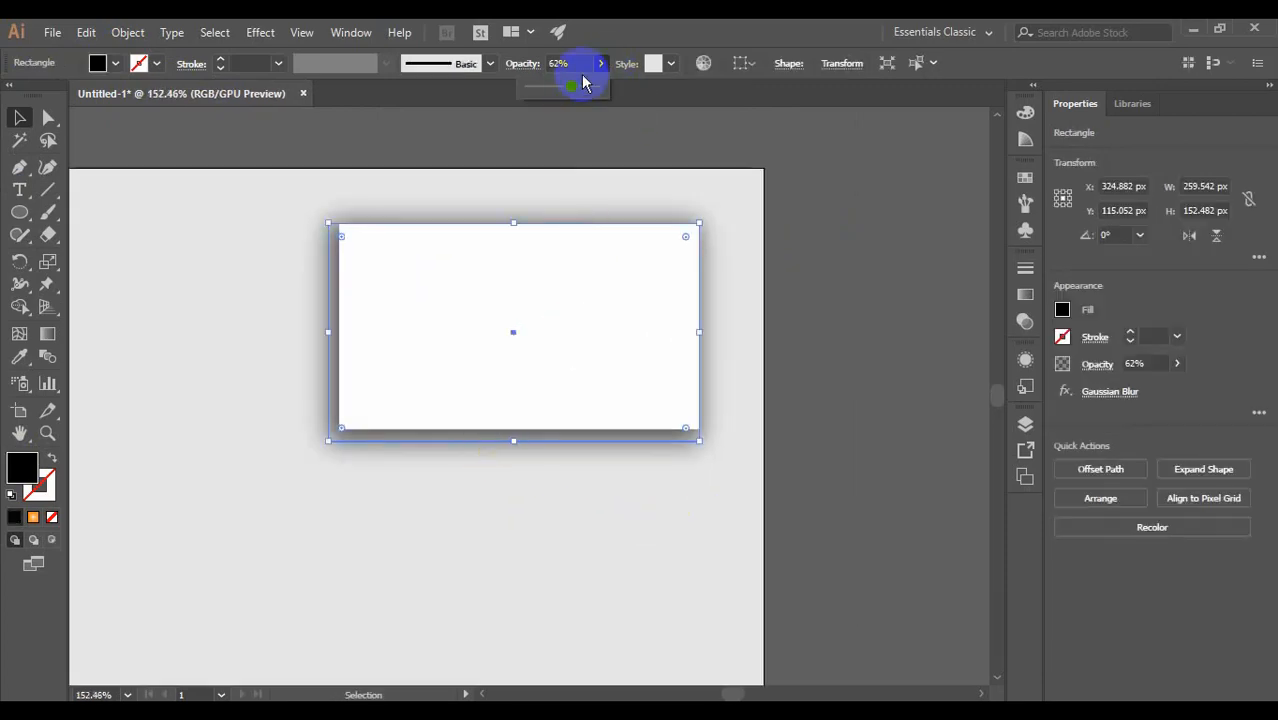
pyautogui.click(601, 65)
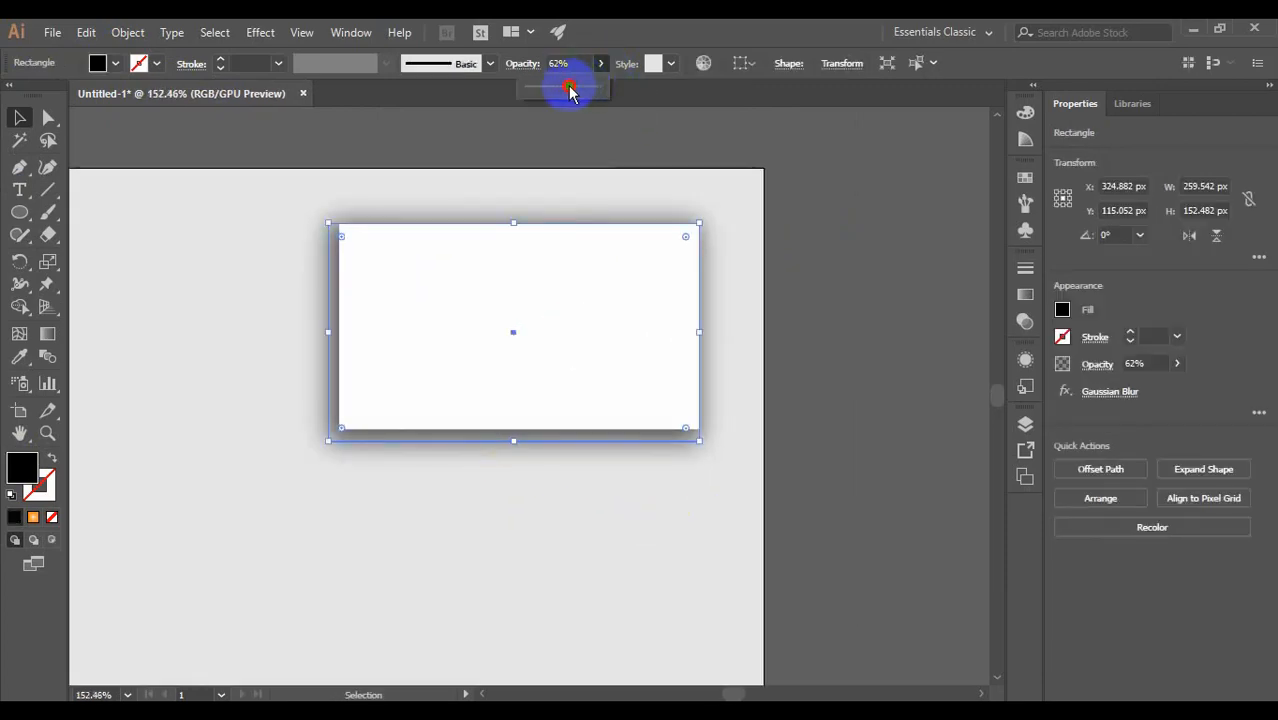
pyautogui.moveTo(569, 90); pyautogui.dragTo(564, 92)
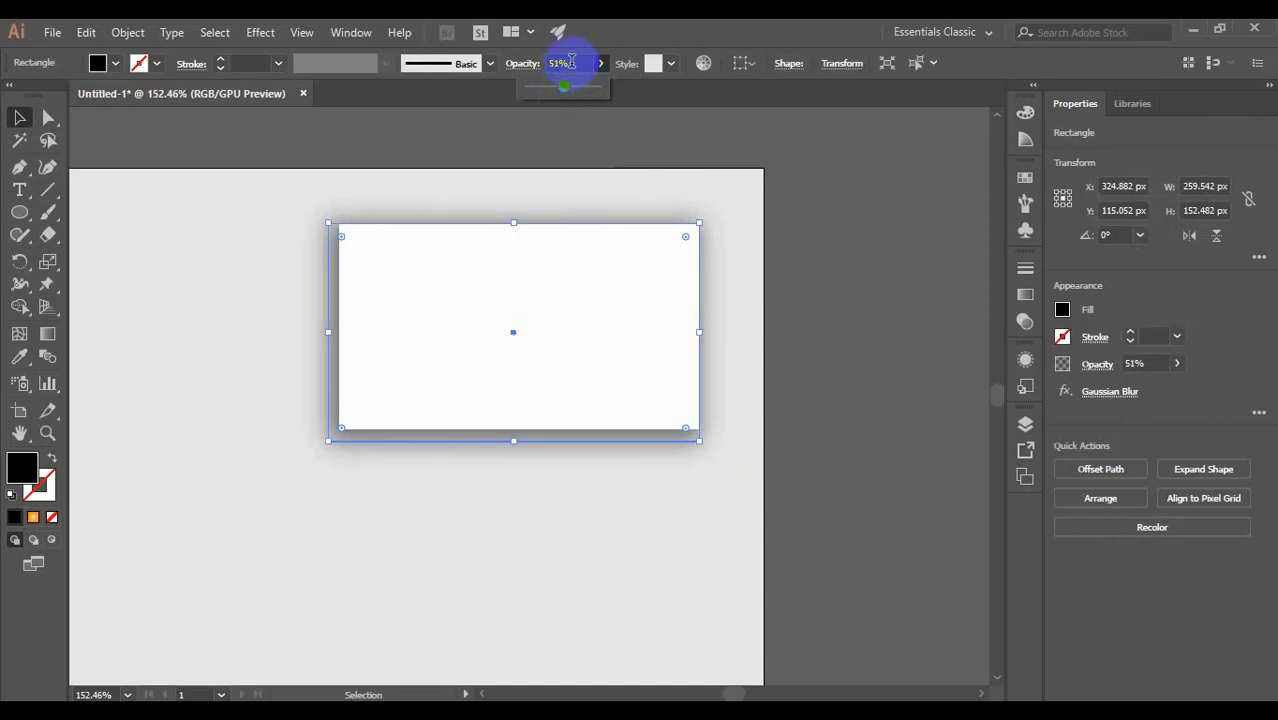
pyautogui.click(547, 64)
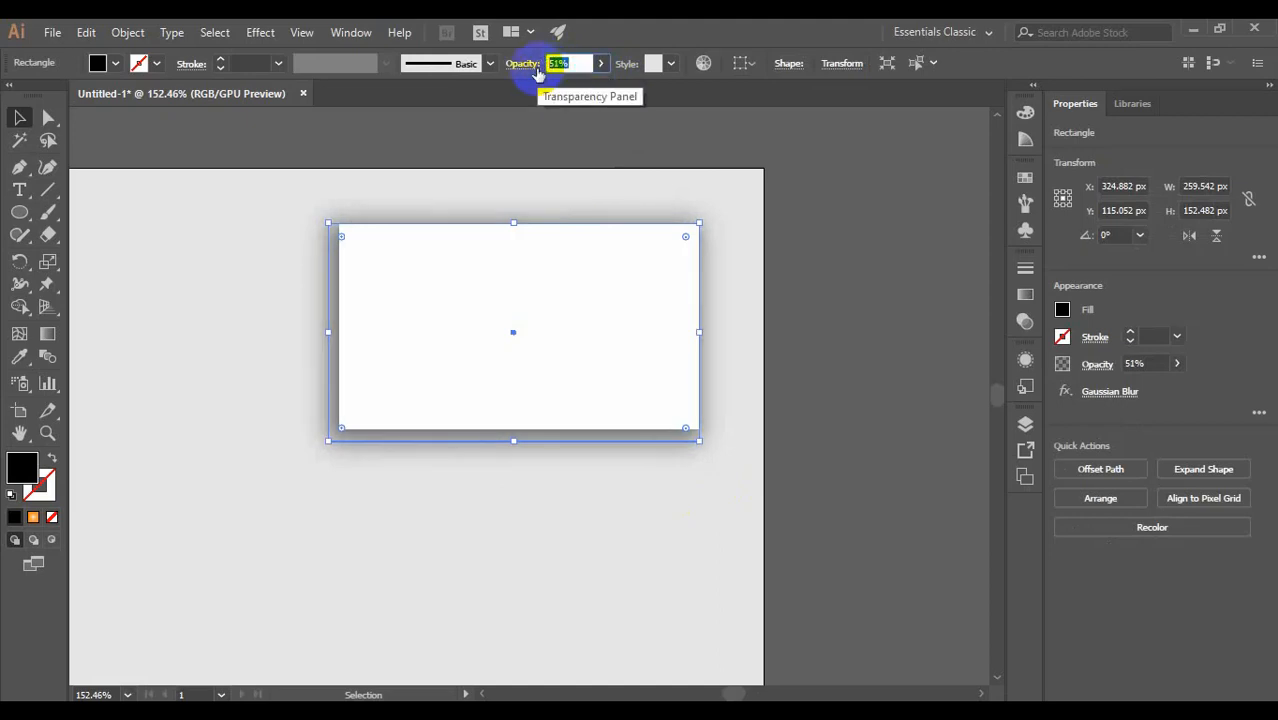
pyautogui.write('50')
pyautogui.press('Return')
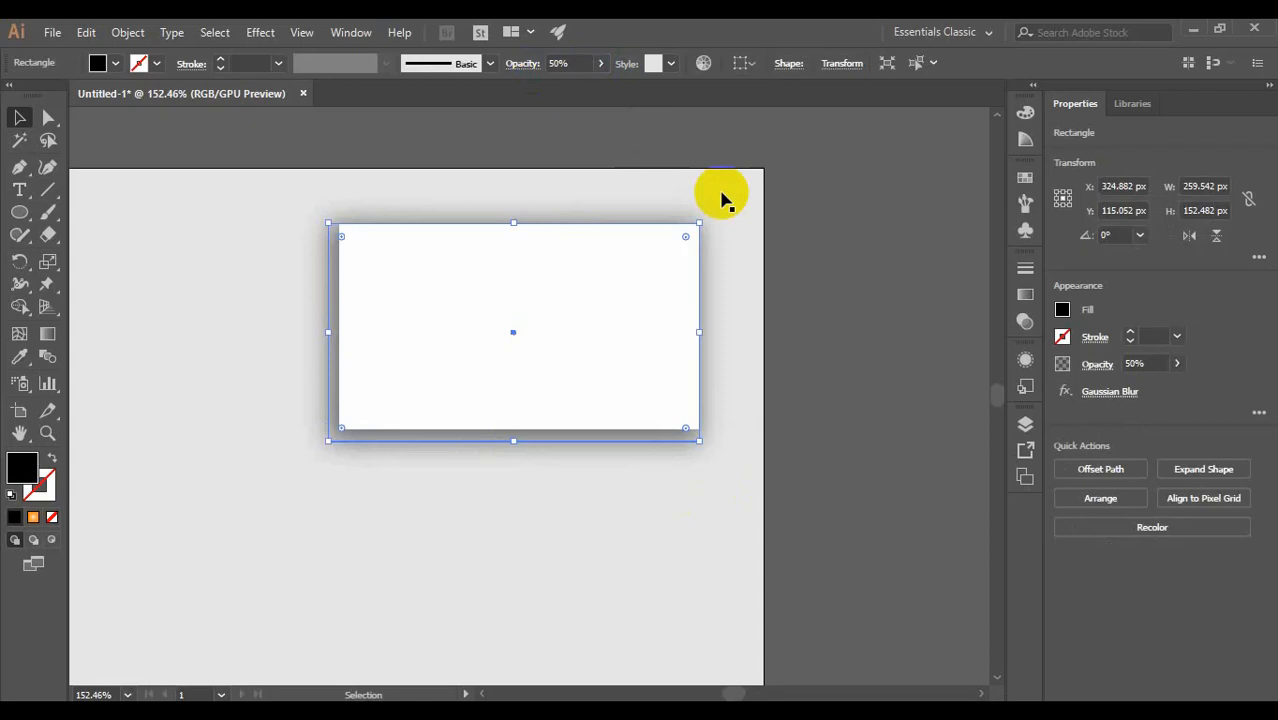
pyautogui.click(878, 335)
# Step: Reduce the blurred shadow's opacity to 40%
pyautogui.moveTo(802, 345); pyautogui.dragTo(746, 502)
pyautogui.click(636, 423)
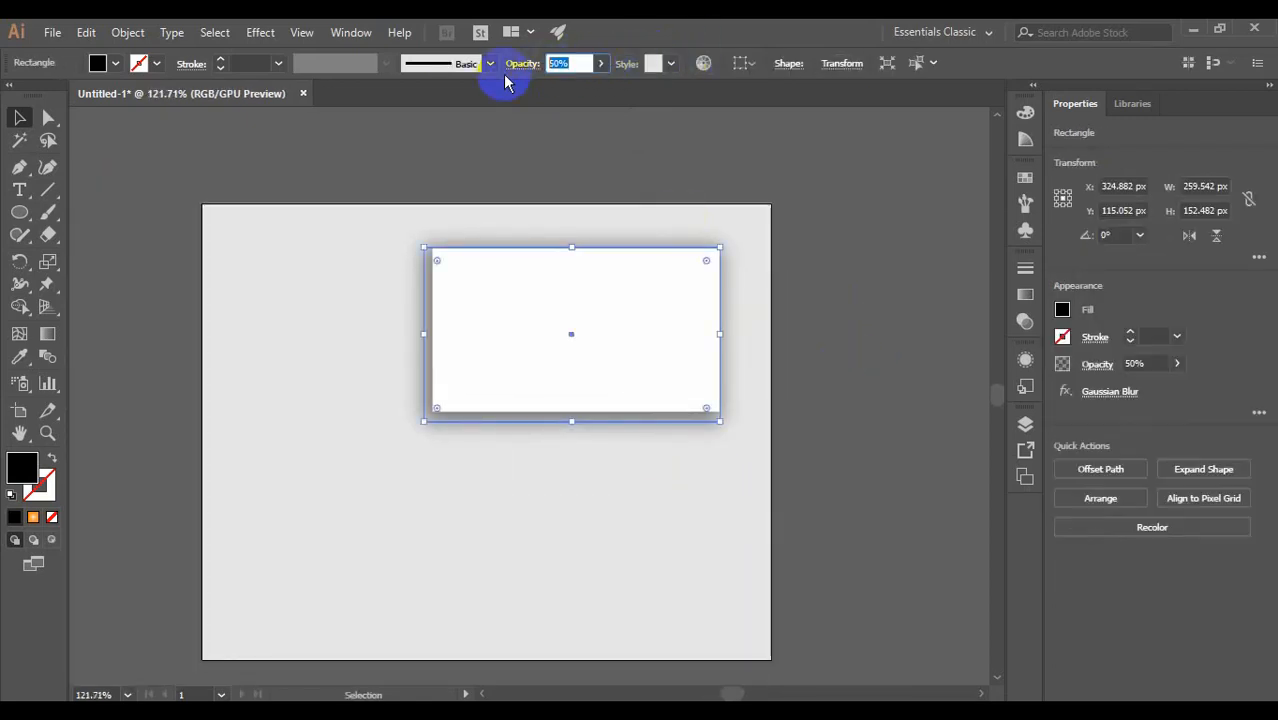
pyautogui.press('Return')
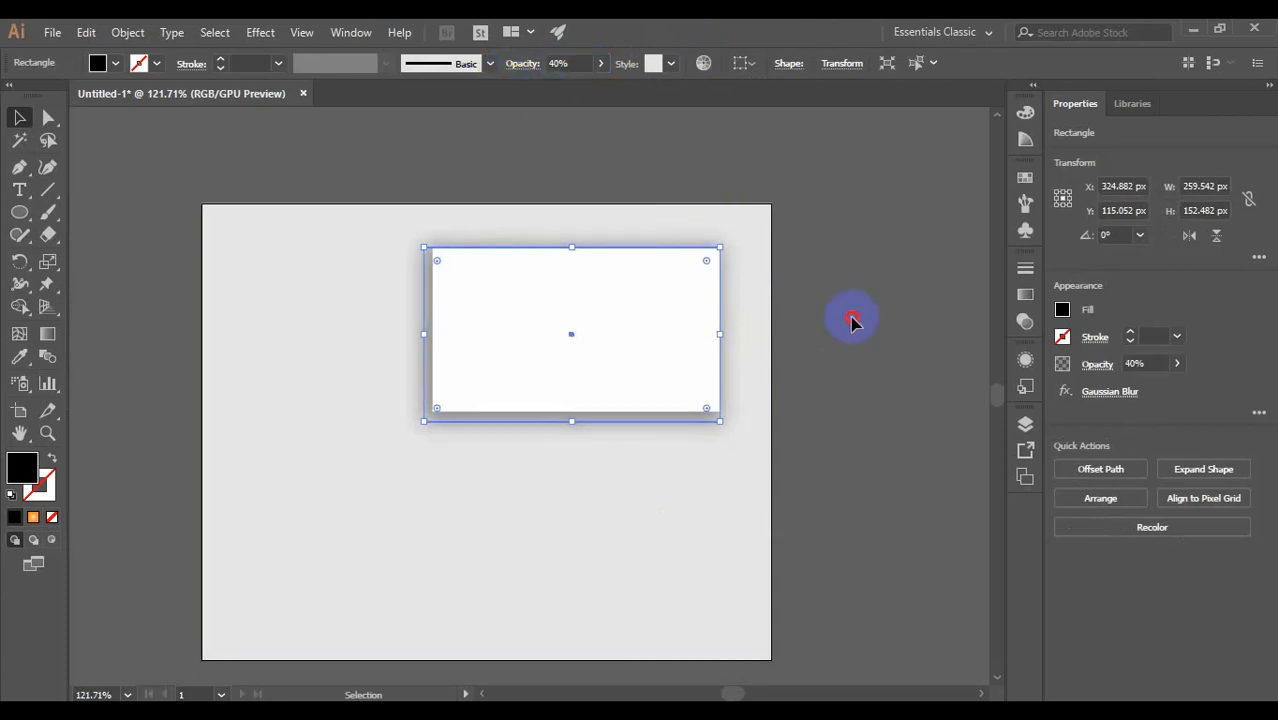
pyautogui.click(853, 322)
# Step: Pull the blurred shadow's upper-right corner slightly inside the card's corner
pyautogui.moveTo(770, 273); pyautogui.dragTo(859, 462)
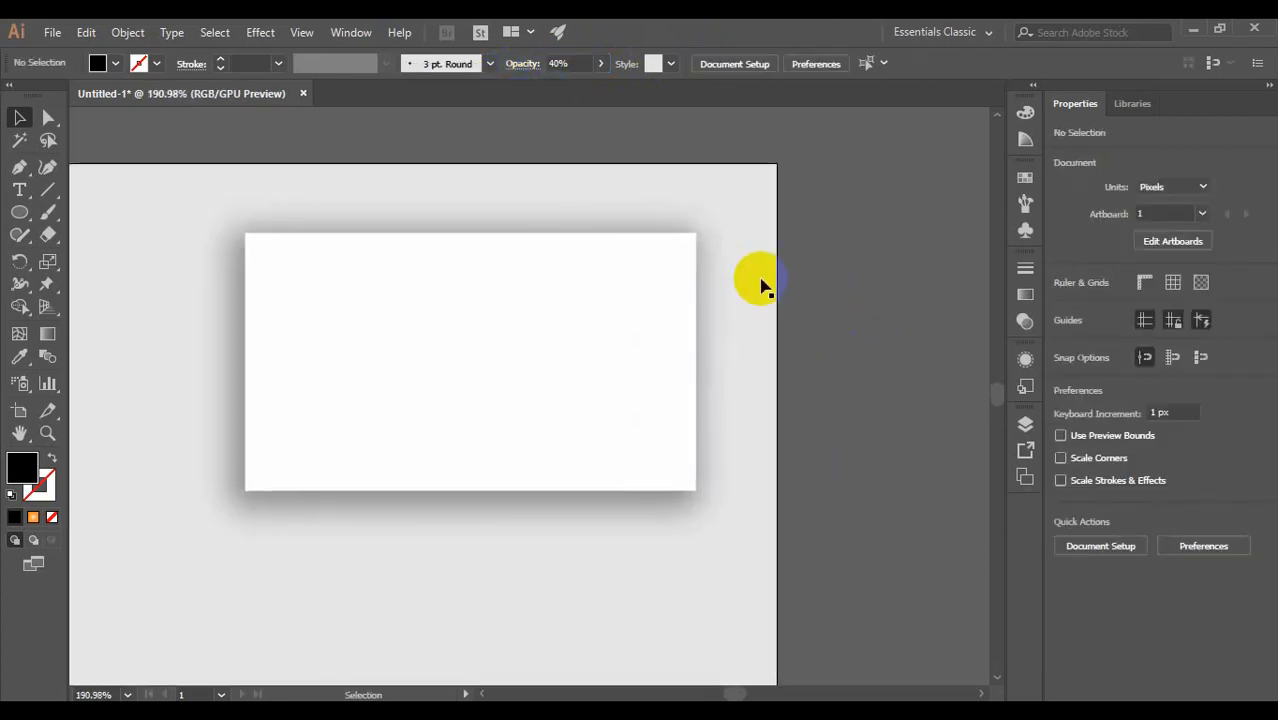
pyautogui.click(703, 264)
pyautogui.moveTo(697, 233); pyautogui.dragTo(691, 237)
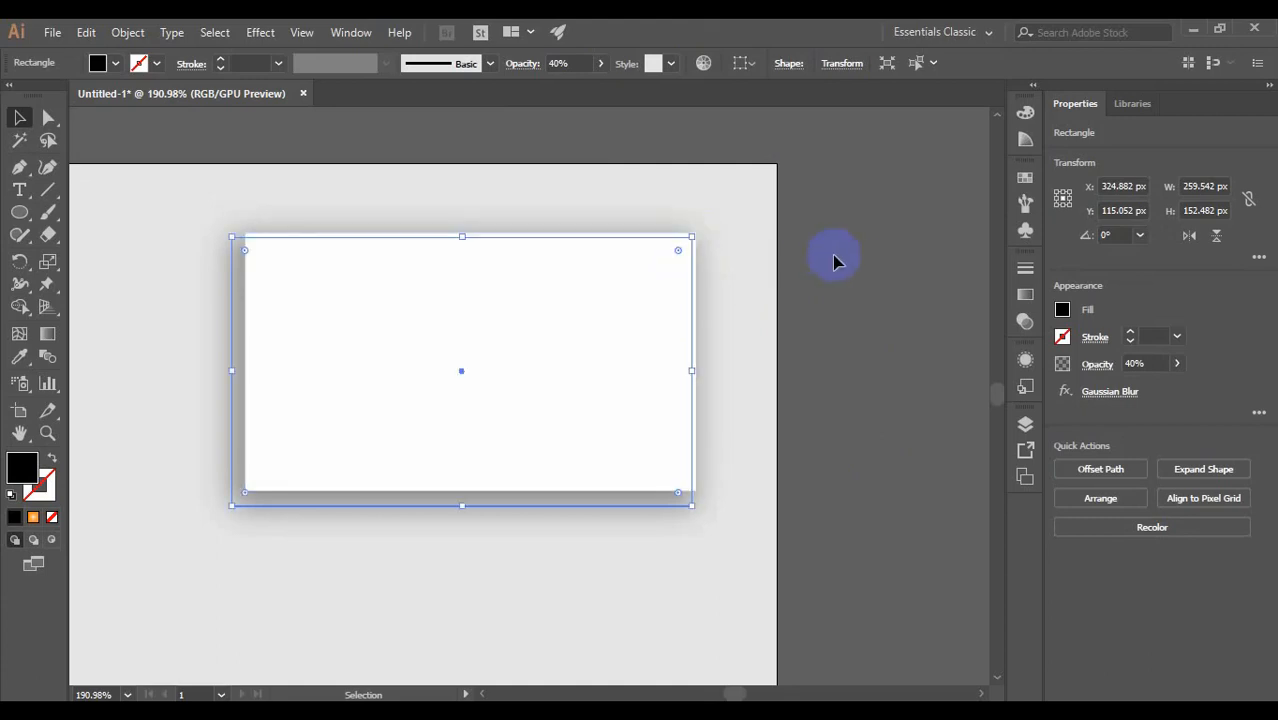
pyautogui.click(842, 256)
# Step: Lock the 500 by 400 px background rectangle
pyautogui.moveTo(787, 229); pyautogui.dragTo(593, 416)
pyautogui.click(436, 324)
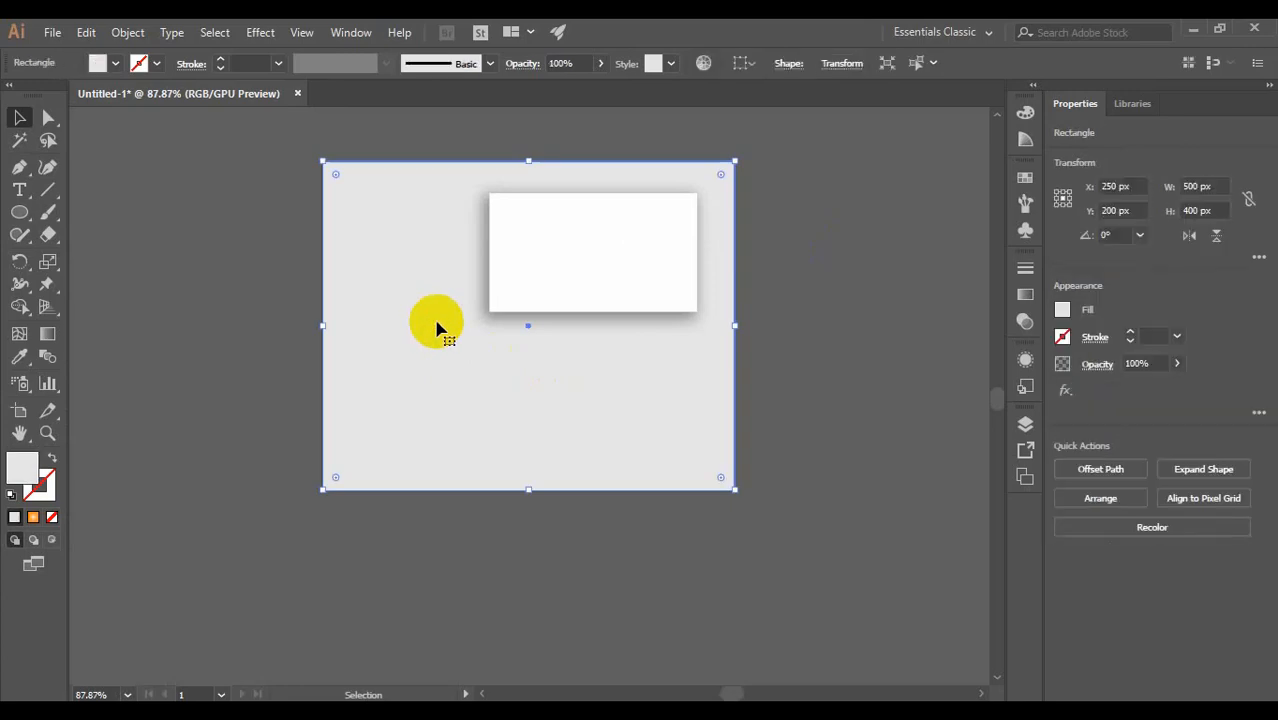
pyautogui.hotkey('ctrl', '2')
# Step: Duplicate the card together with its shadow straight down, leaving a small gap between the two cards
pyautogui.moveTo(431, 236); pyautogui.dragTo(608, 345)
pyautogui.moveTo(635, 250); pyautogui.dragTo(630, 401)
pyautogui.click(770, 331)
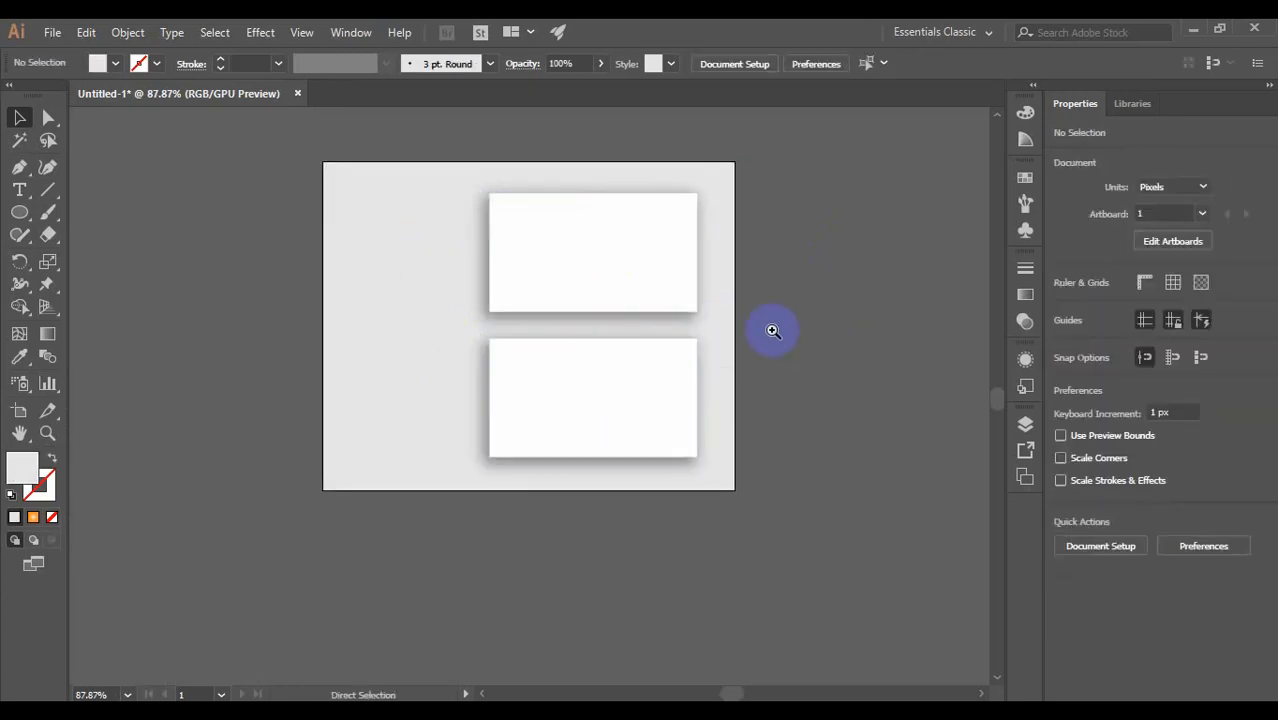
# Step: Copy both cards with their shadows onto the empty canvas to the right of the artboard
pyautogui.moveTo(770, 331); pyautogui.dragTo(622, 401)
pyautogui.moveTo(802, 462); pyautogui.dragTo(601, 416)
pyautogui.moveTo(513, 293); pyautogui.dragTo(616, 430)
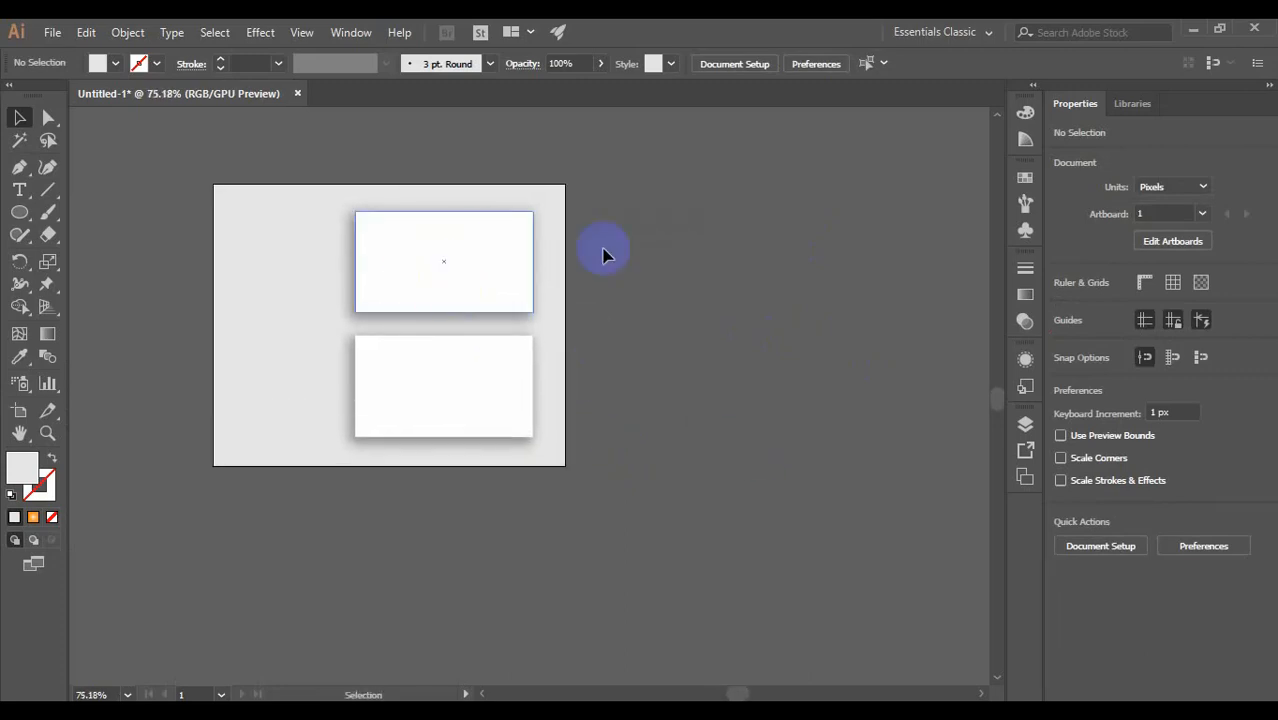
pyautogui.moveTo(404, 484); pyautogui.dragTo(404, 480)
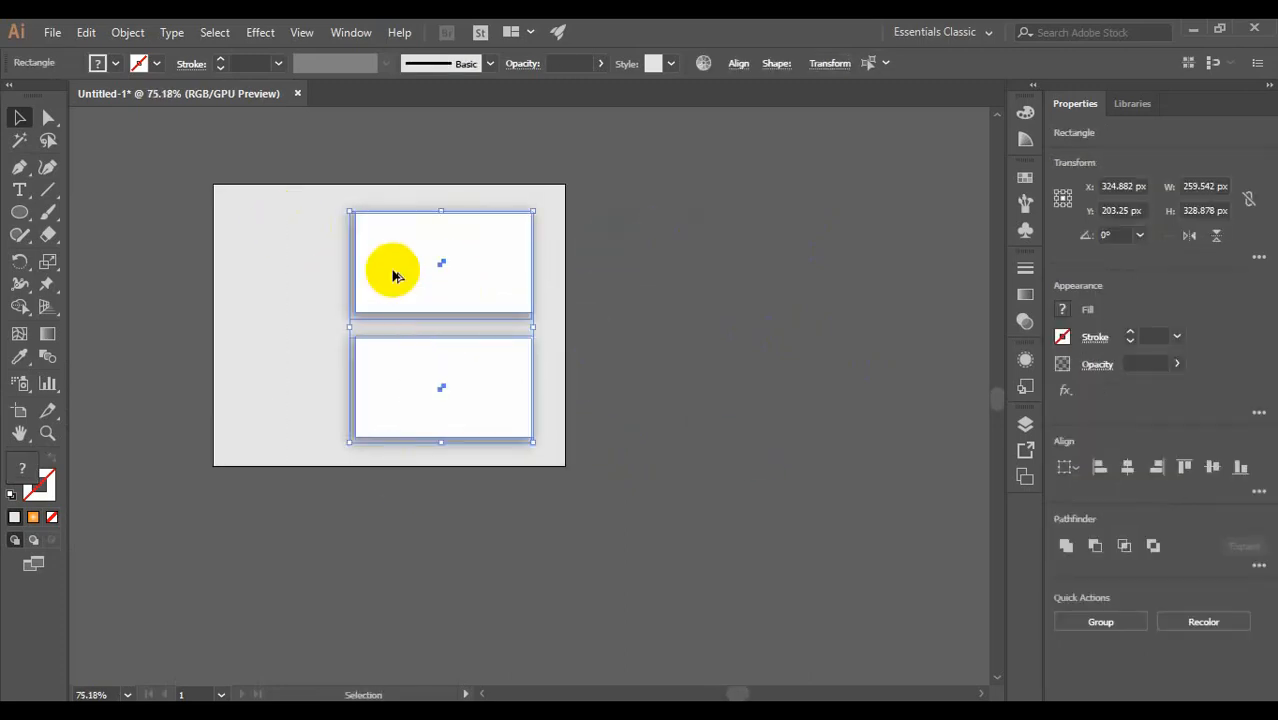
pyautogui.moveTo(394, 271); pyautogui.dragTo(732, 262)
pyautogui.click(585, 437)
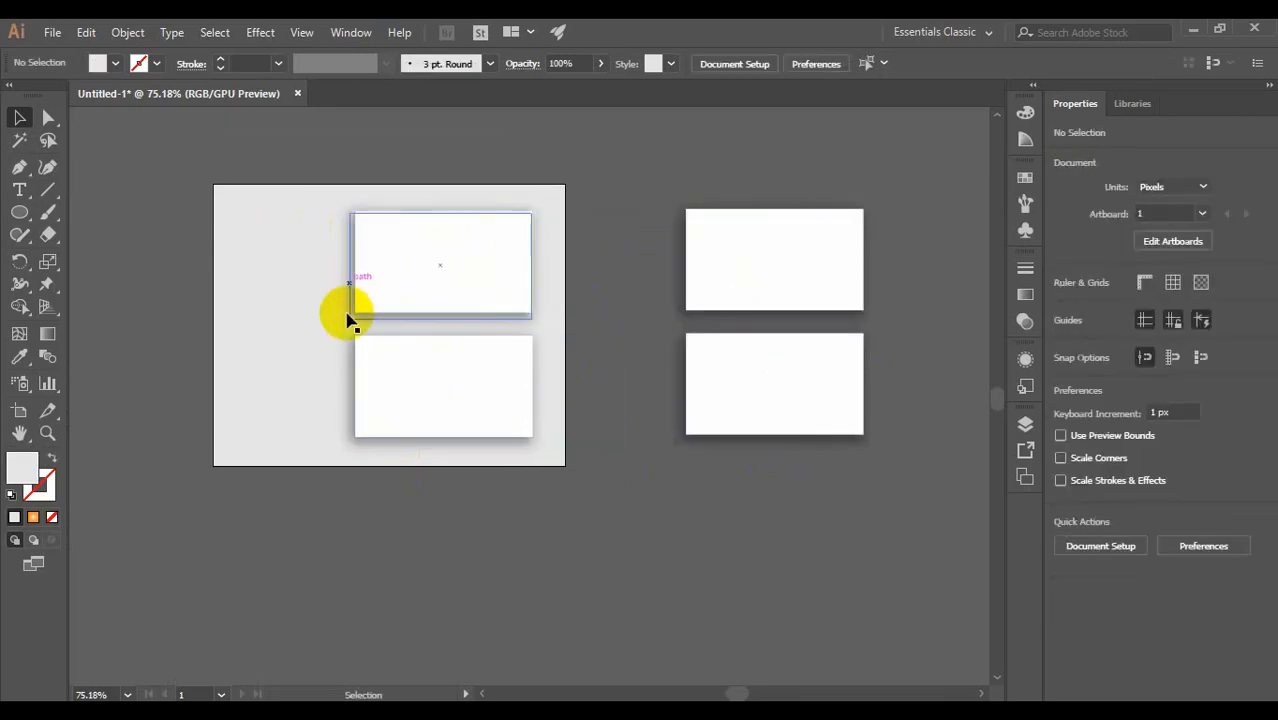
# Step: Delete one card and both shadows from the artboard, and place the remaining white card at about Y 167 px
pyautogui.click(406, 285)
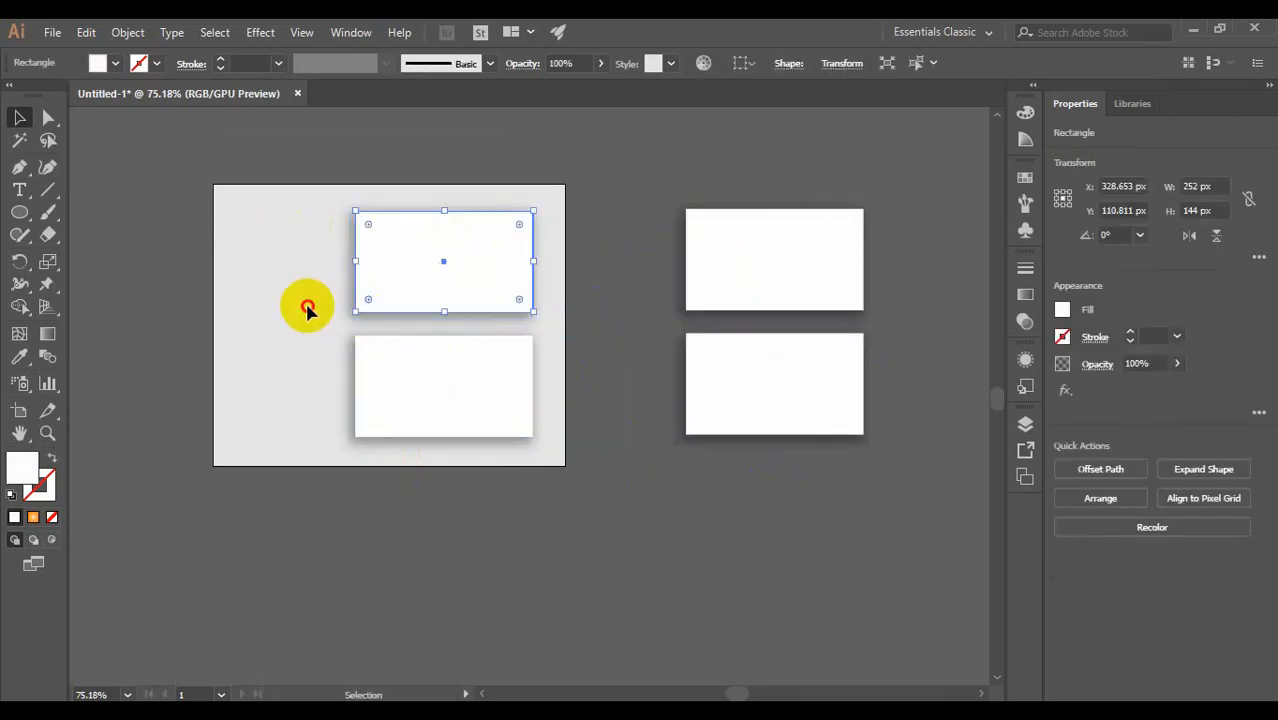
pyautogui.click(340, 304)
pyautogui.moveTo(406, 388); pyautogui.dragTo(416, 282)
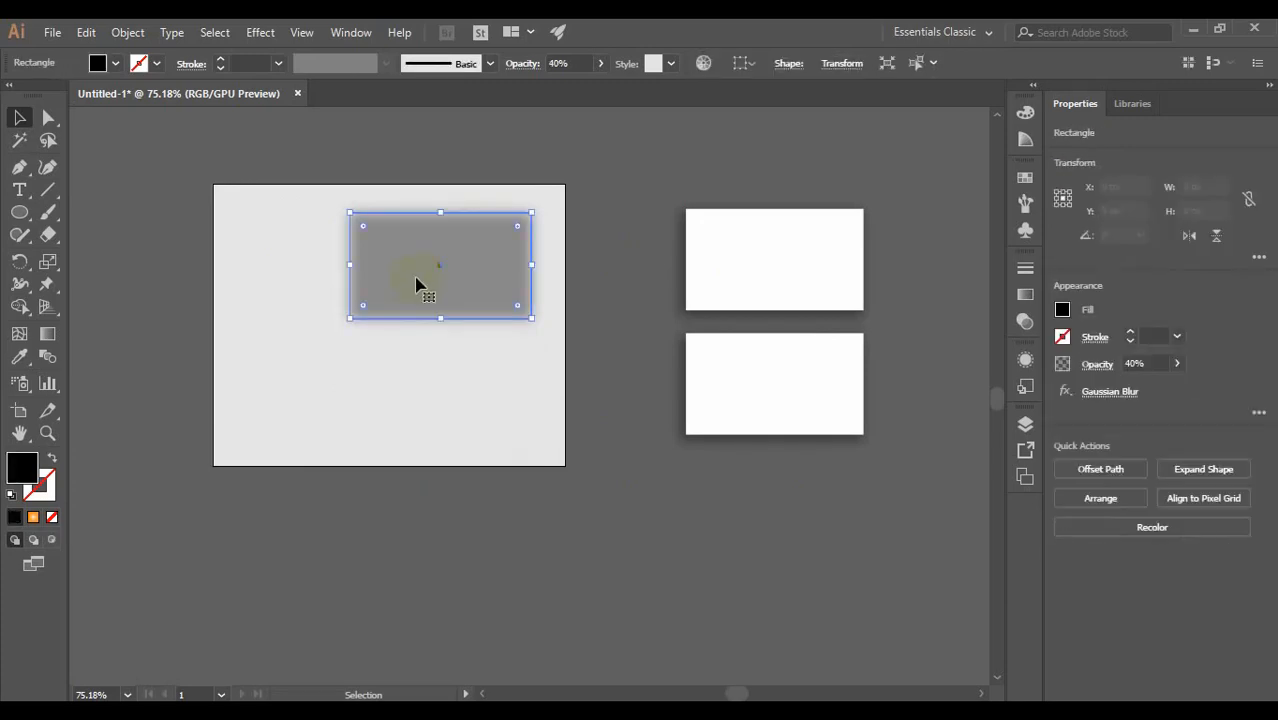
pyautogui.hotkey('ctrl', 'z')
pyautogui.click(358, 468)
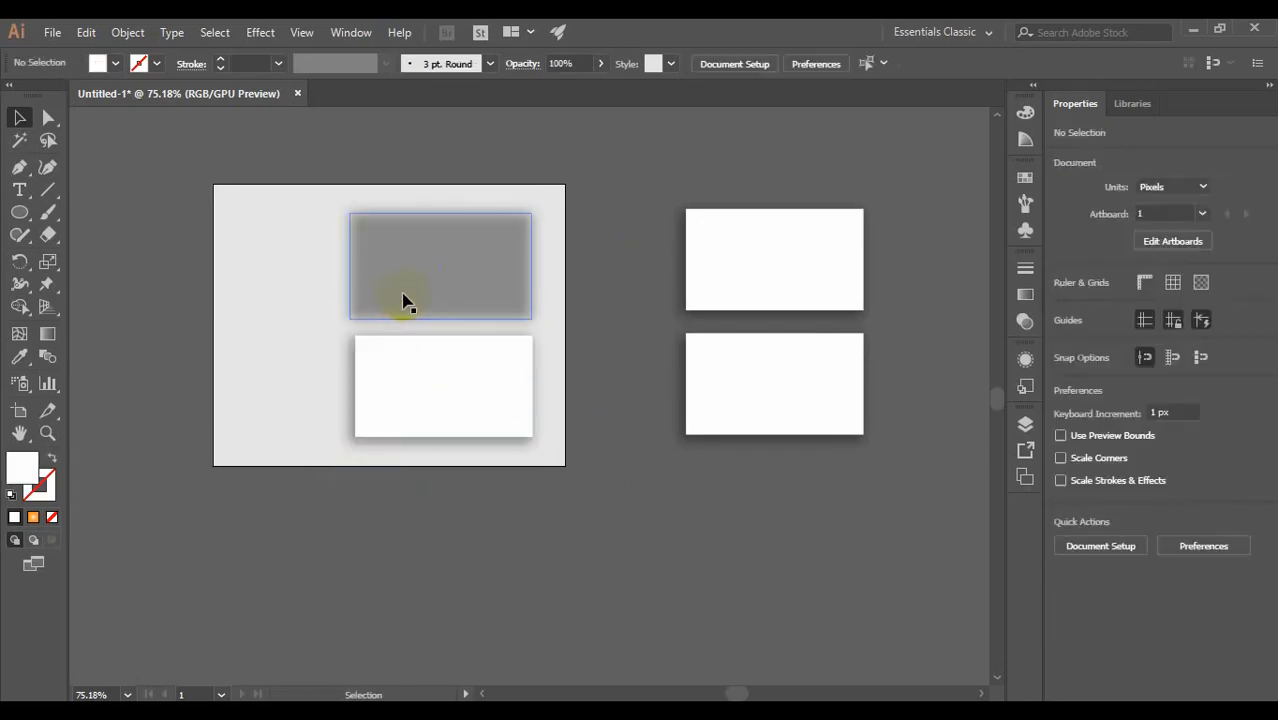
pyautogui.moveTo(362, 219); pyautogui.dragTo(285, 180)
pyautogui.click(344, 357)
# Step: Fill the remaining rectangle on the artboard with a dark grey swatch, one shade lighter than the first one tried
pyautogui.click(116, 63)
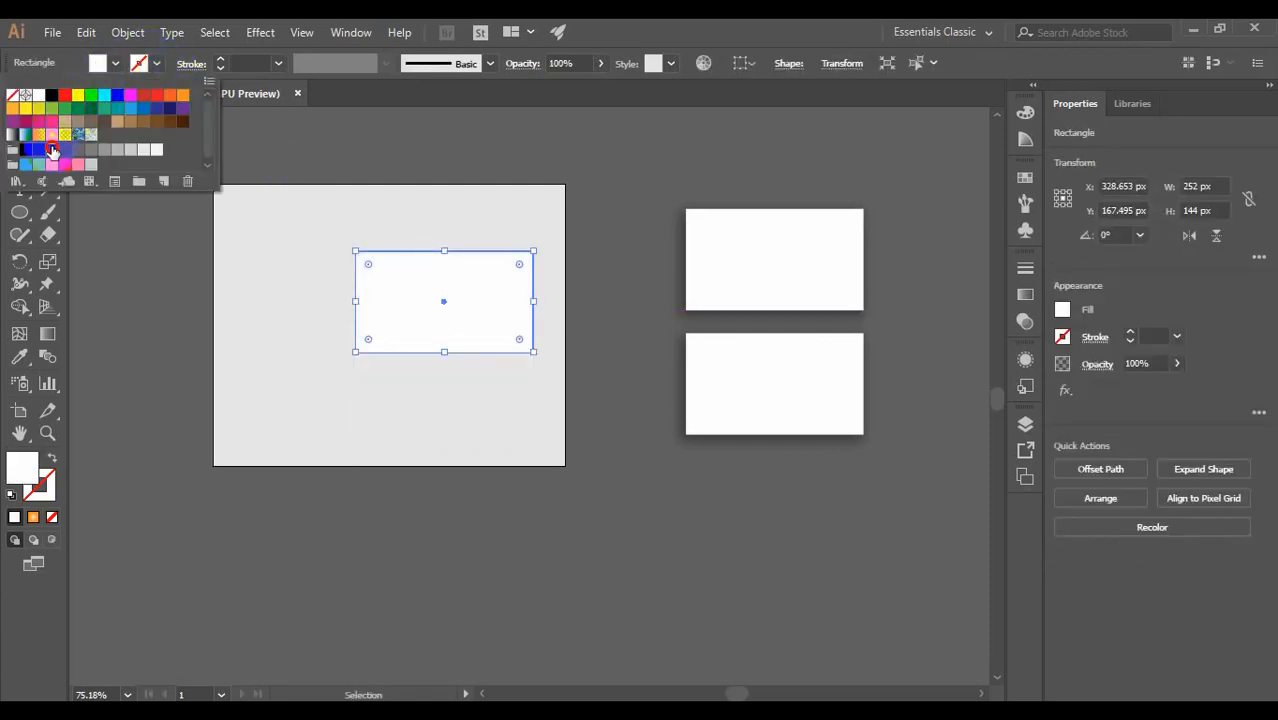
pyautogui.click(52, 150)
pyautogui.click(408, 143)
pyautogui.click(399, 302)
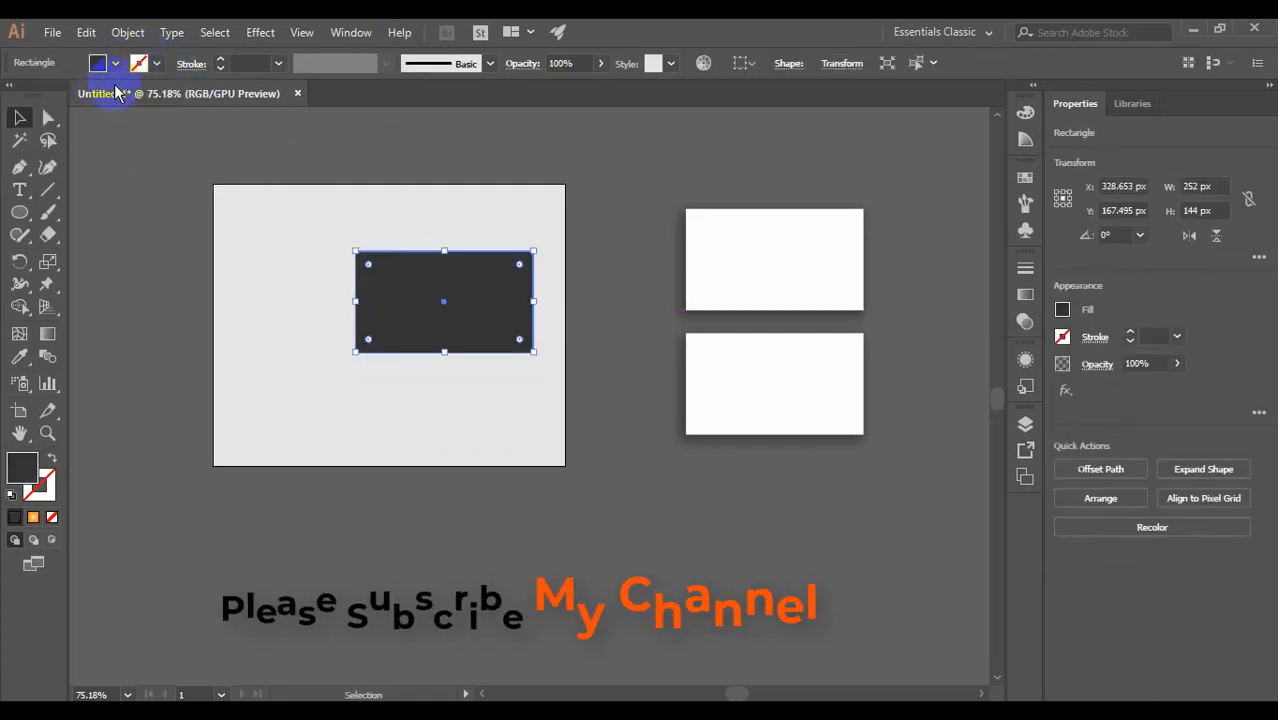
pyautogui.click(116, 63)
pyautogui.click(70, 152)
pyautogui.click(403, 155)
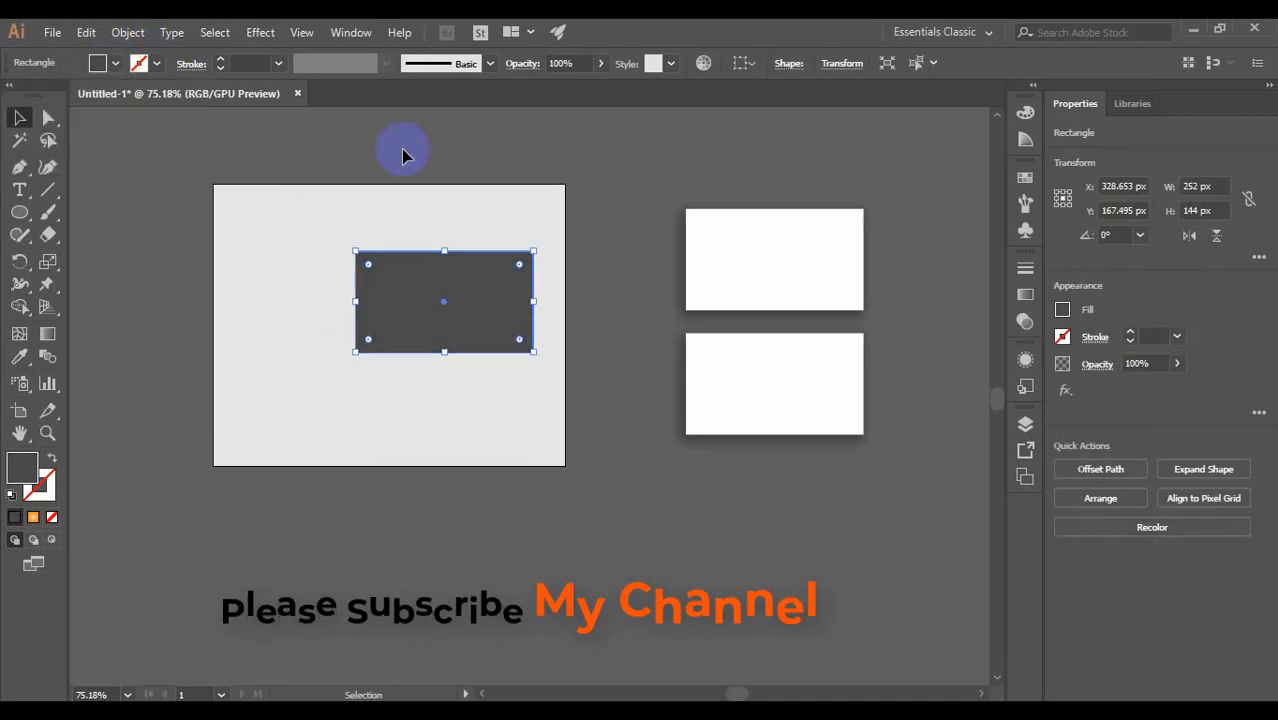
# Step: Apply a Feather effect with a 20 px radius to the dark grey rectangle
pyautogui.click(432, 268)
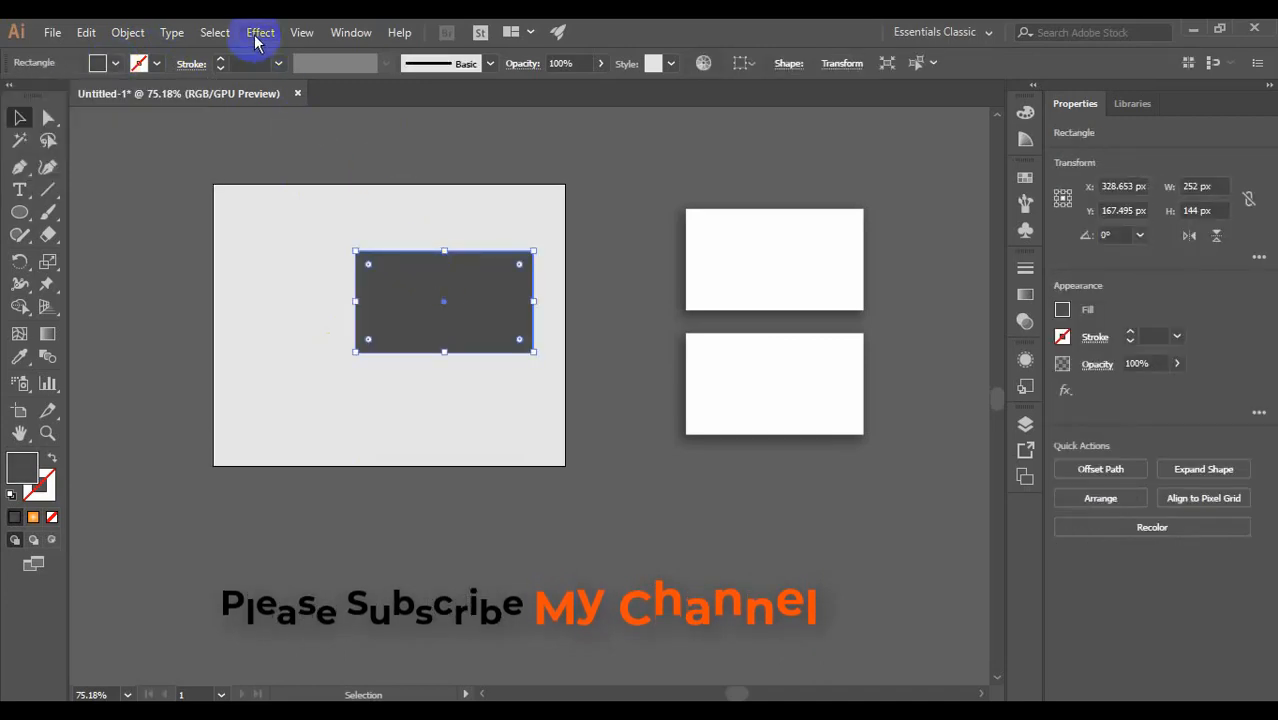
pyautogui.click(258, 34)
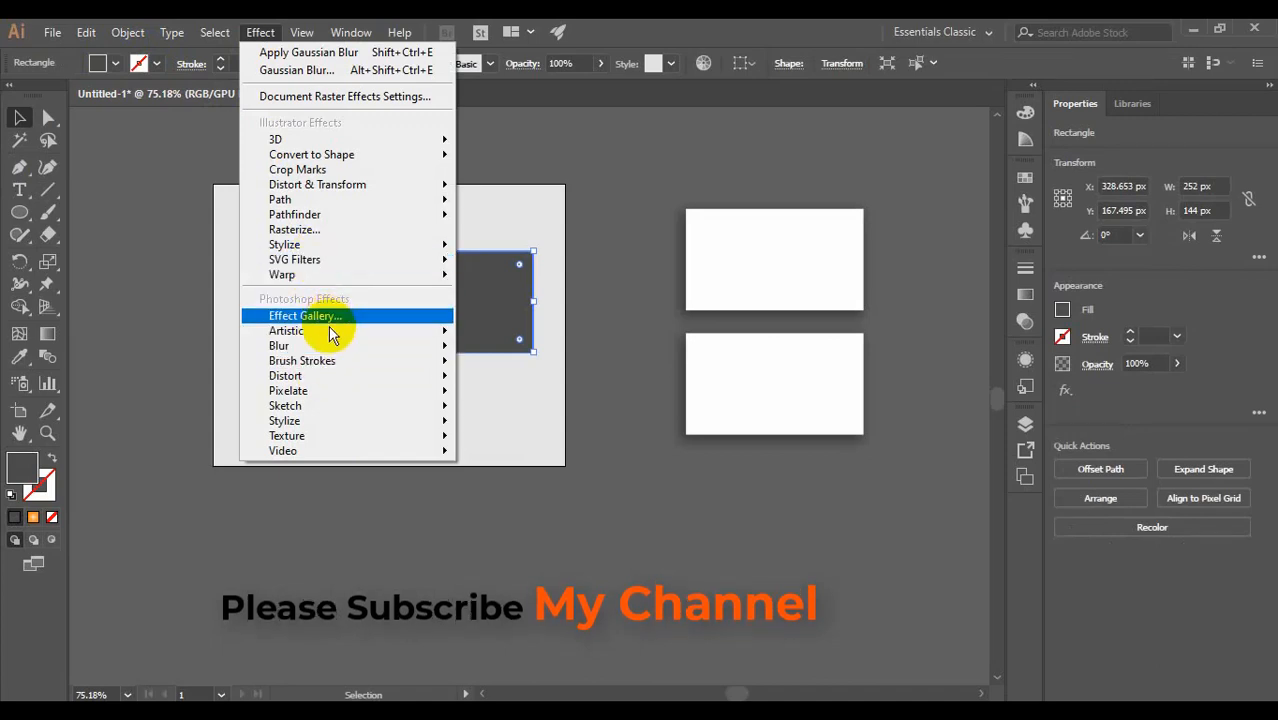
pyautogui.moveTo(328, 331)
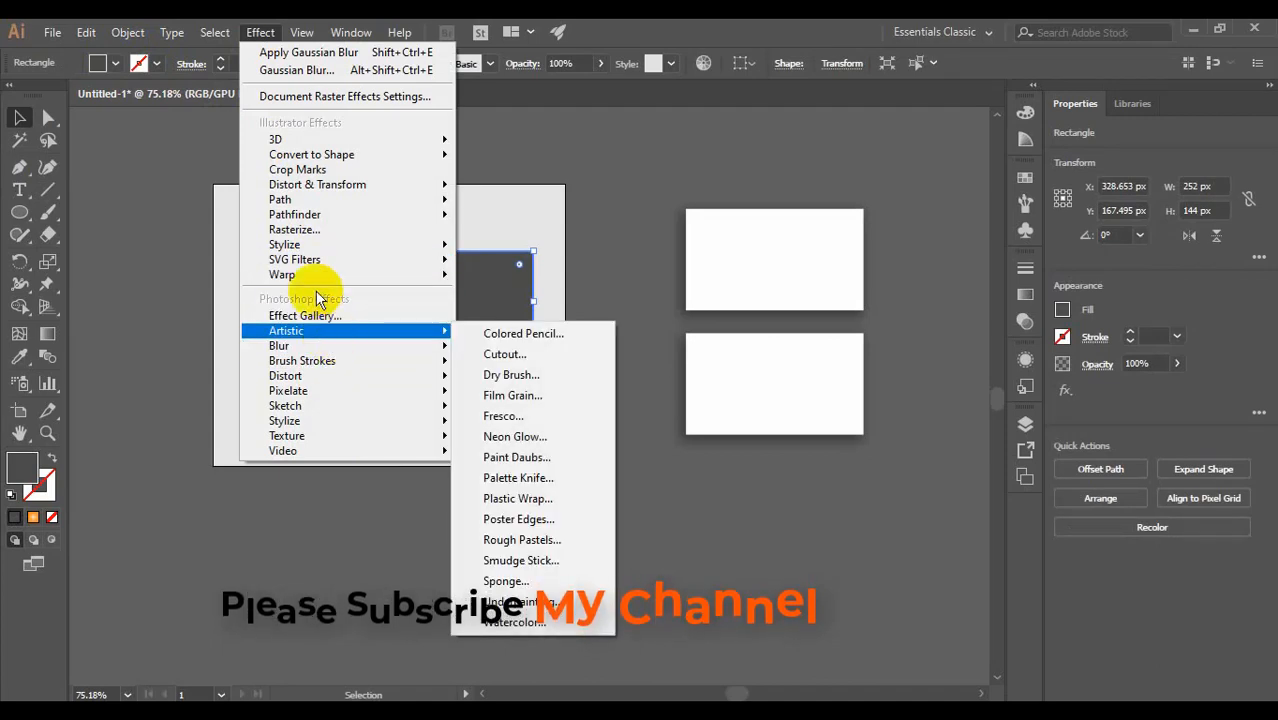
pyautogui.moveTo(322, 251)
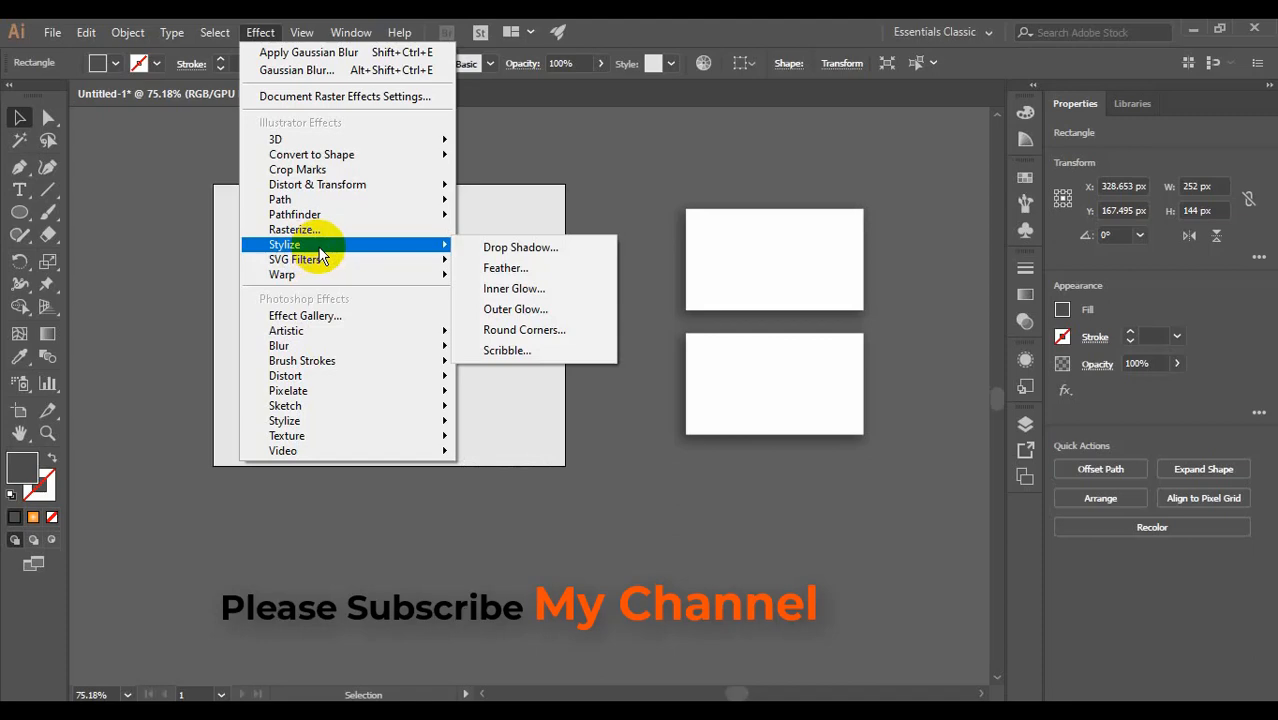
pyautogui.click(502, 268)
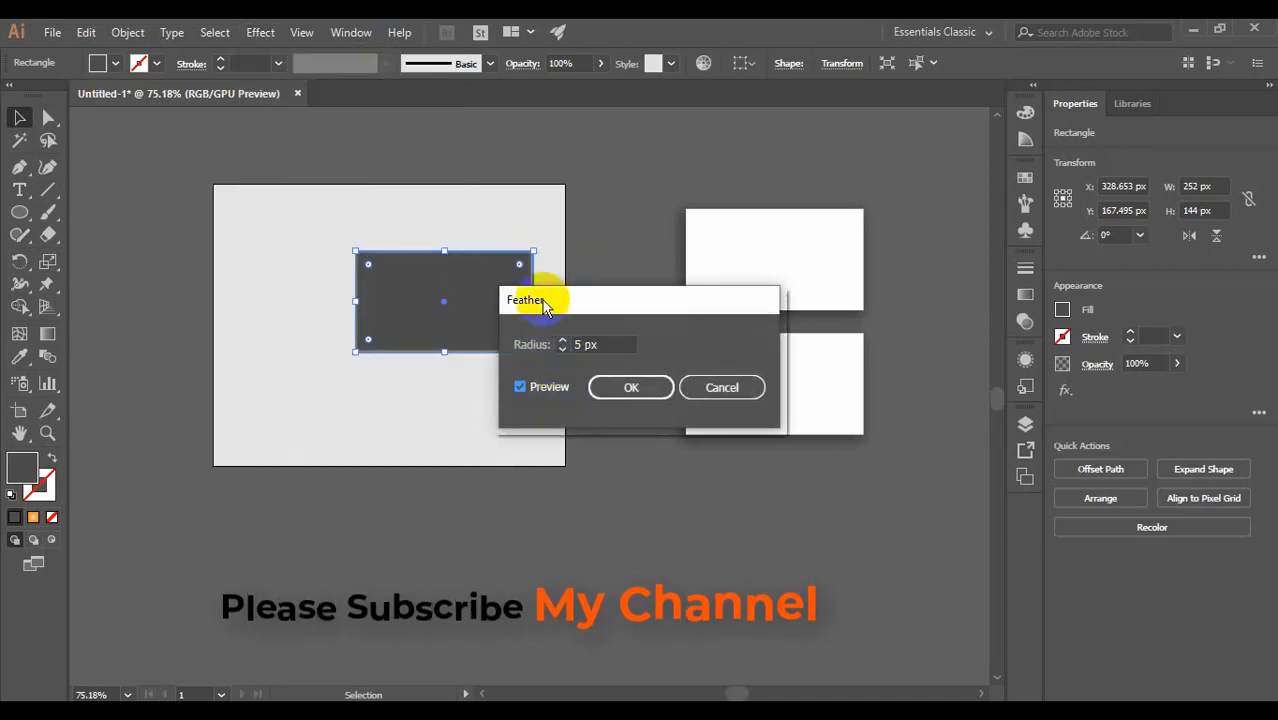
pyautogui.moveTo(635, 304); pyautogui.dragTo(732, 296)
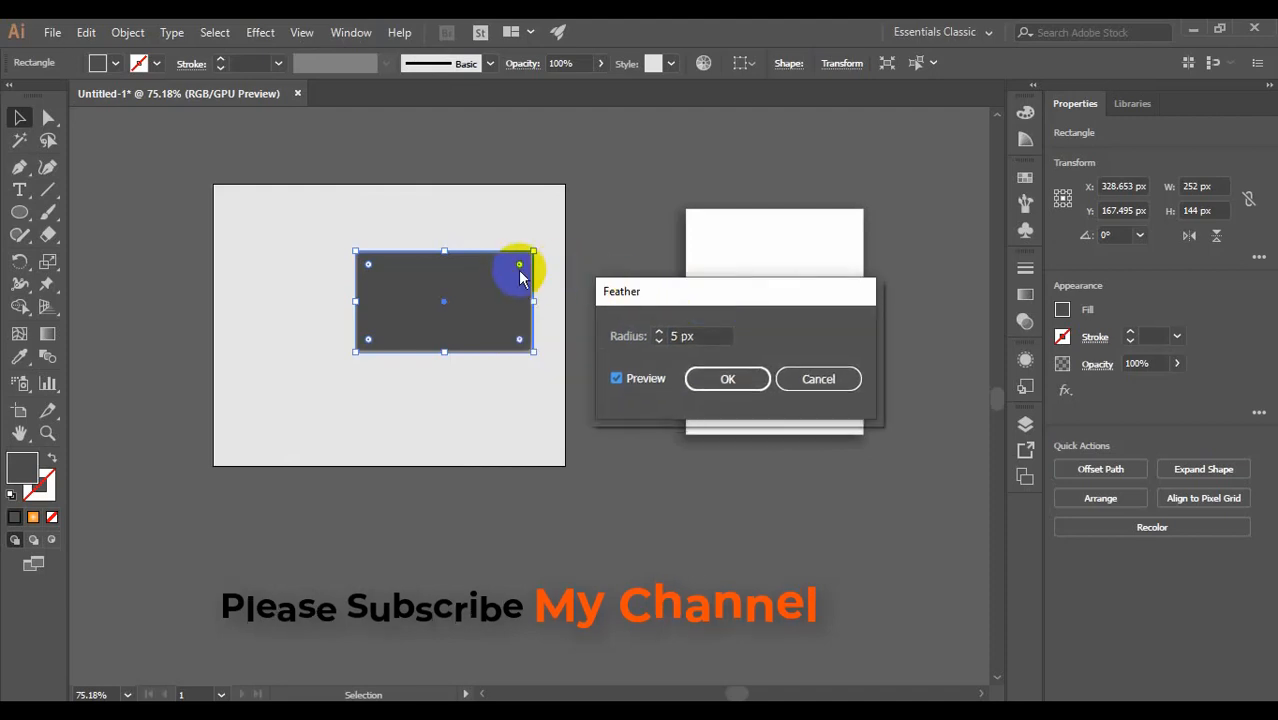
pyautogui.click(664, 333)
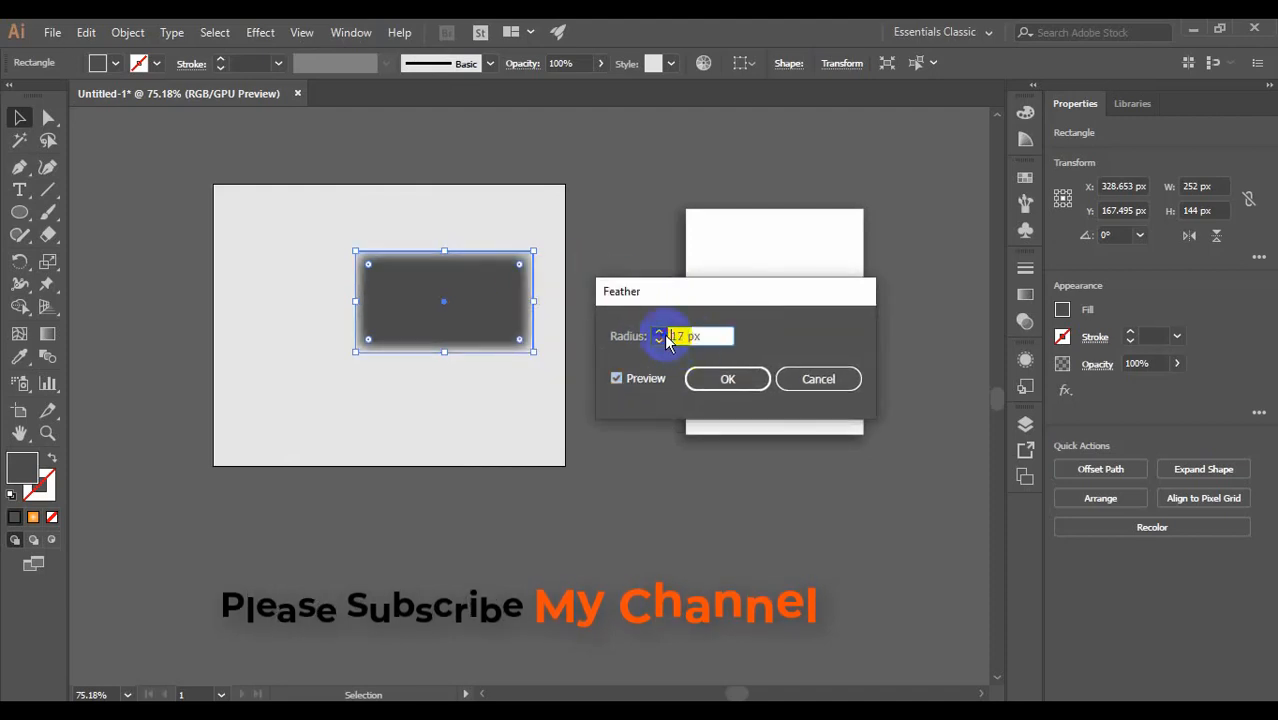
pyautogui.click(664, 333)
pyautogui.click(664, 333)
pyautogui.click(664, 333)
pyautogui.click(664, 333)
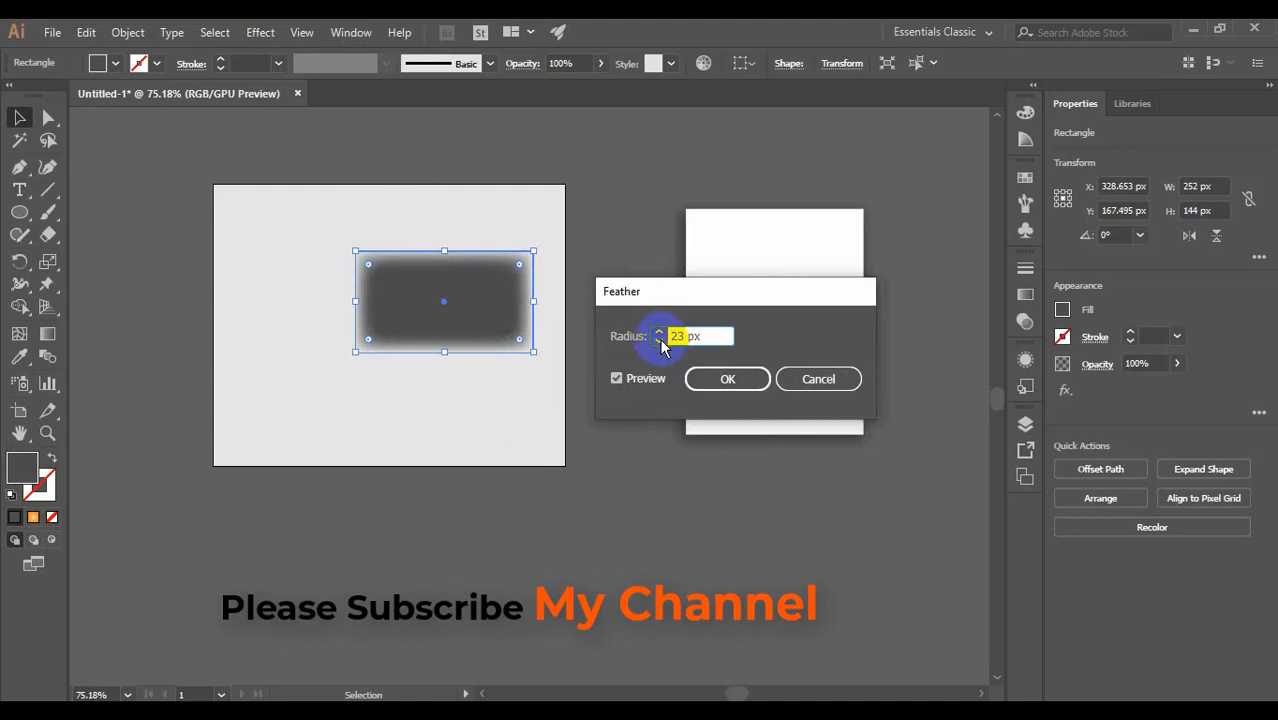
pyautogui.click(724, 377)
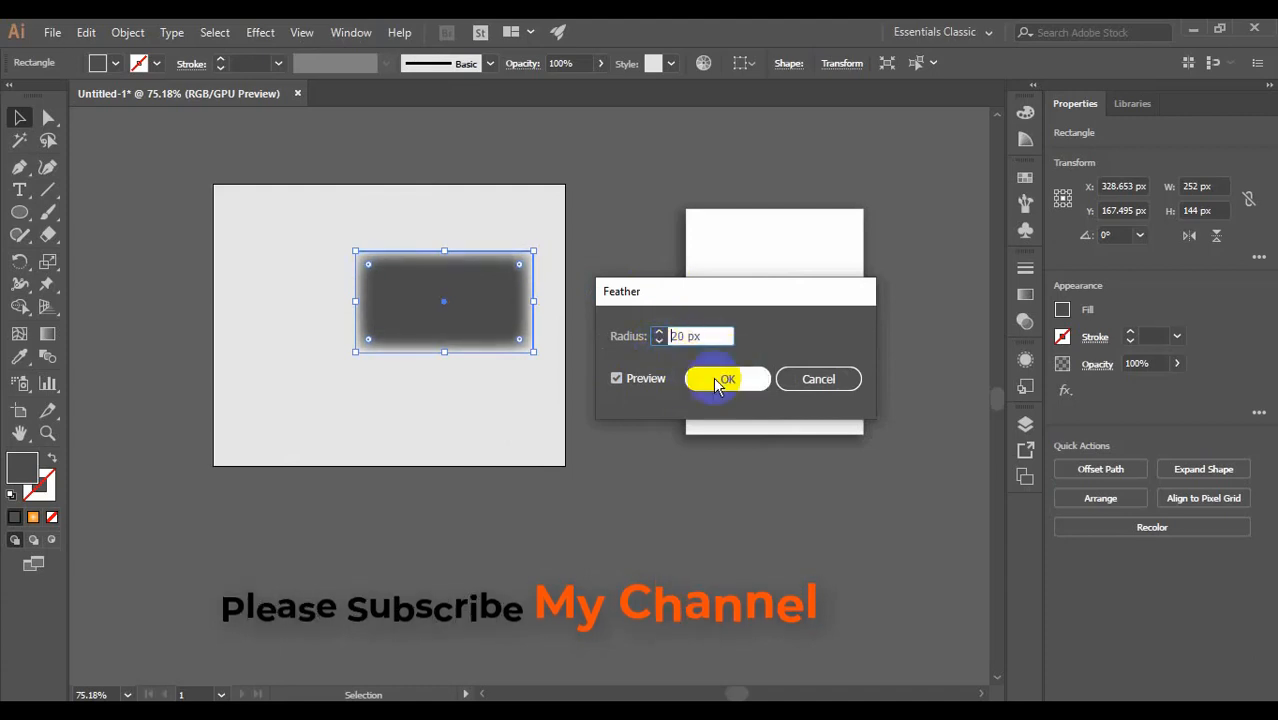
pyautogui.click(673, 362)
# Step: Enlarge the feathered rectangle about its centre to about 290 by 166 px and open its transparency settings
pyautogui.click(530, 265)
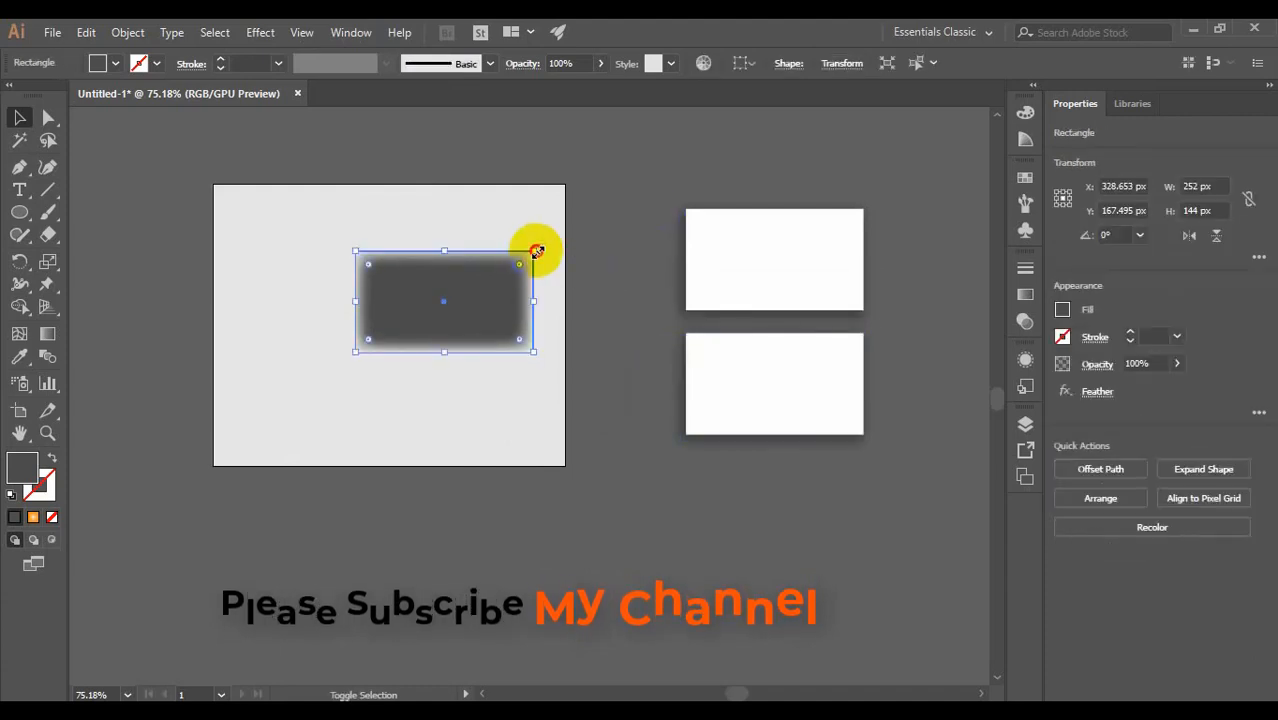
pyautogui.moveTo(533, 252); pyautogui.dragTo(547, 243)
pyautogui.click(525, 65)
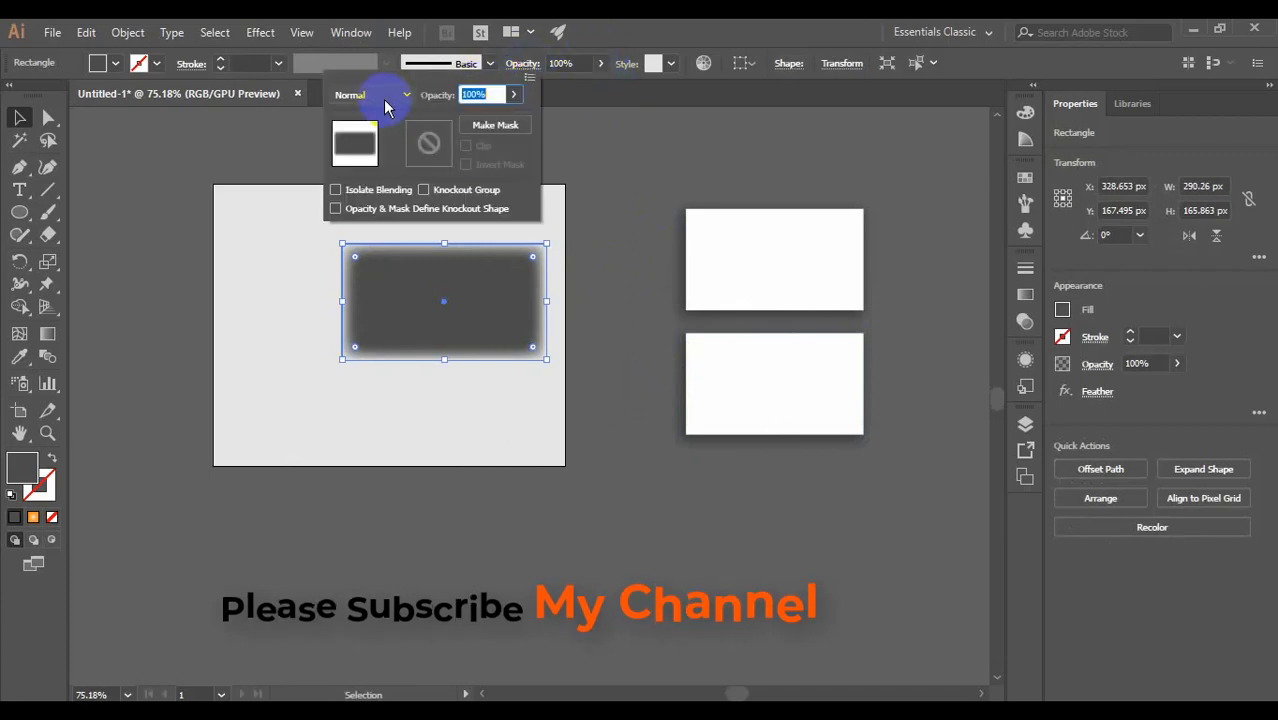
# Step: Set the blurred dark rectangle's blending mode to Multiply and arrange it as a shadow behind the white card on the artboard
pyautogui.click(370, 95)
pyautogui.click(372, 161)
pyautogui.click(665, 195)
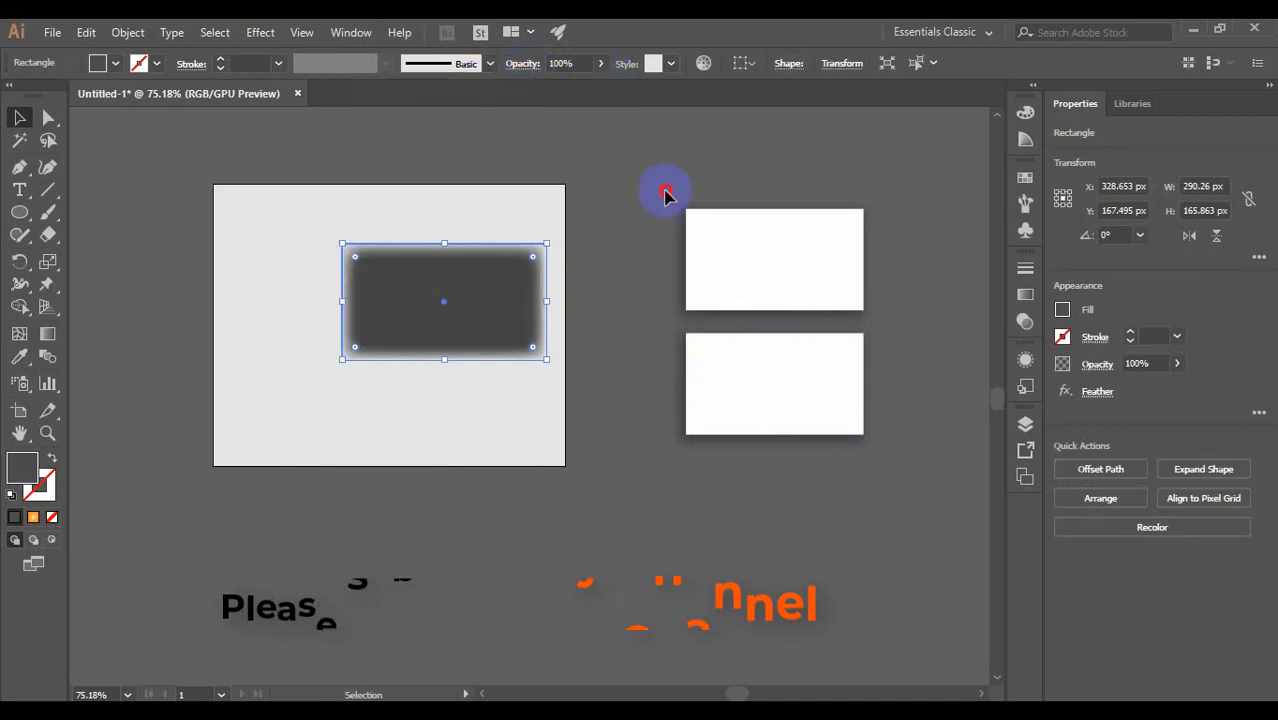
pyautogui.moveTo(799, 266); pyautogui.dragTo(493, 297)
pyautogui.click(798, 272)
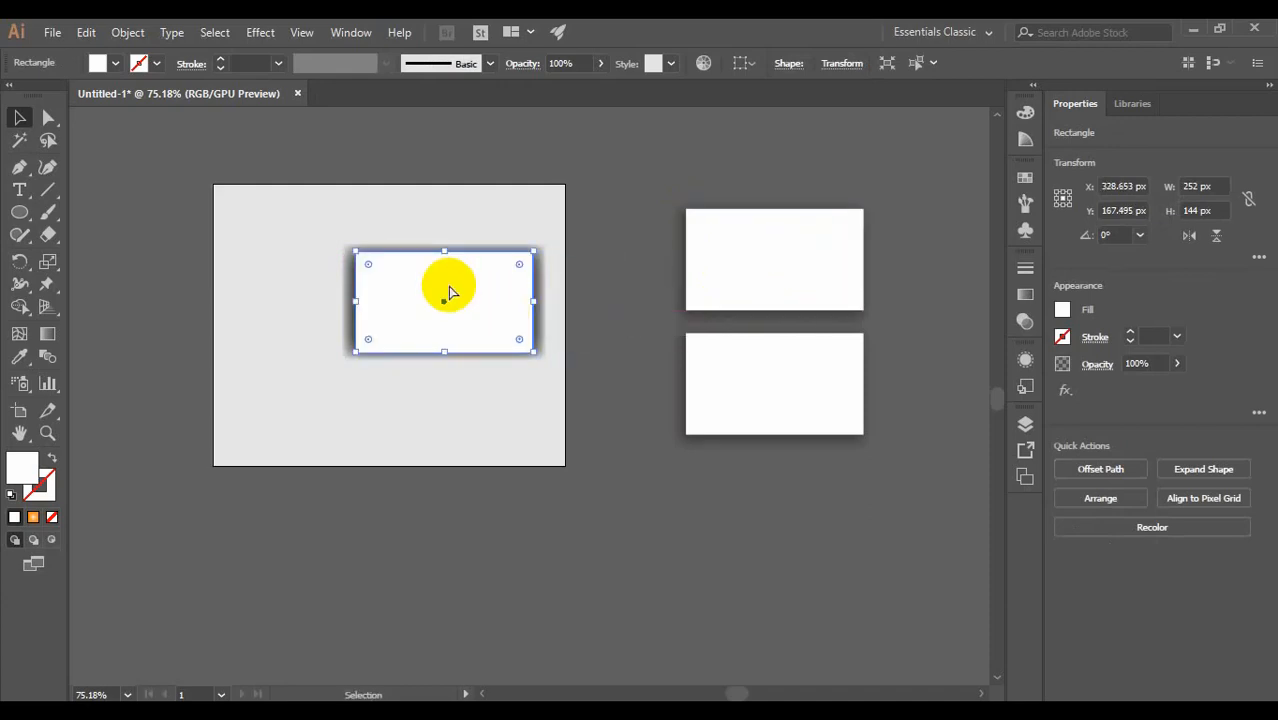
pyautogui.scroll(4, 608, 351)
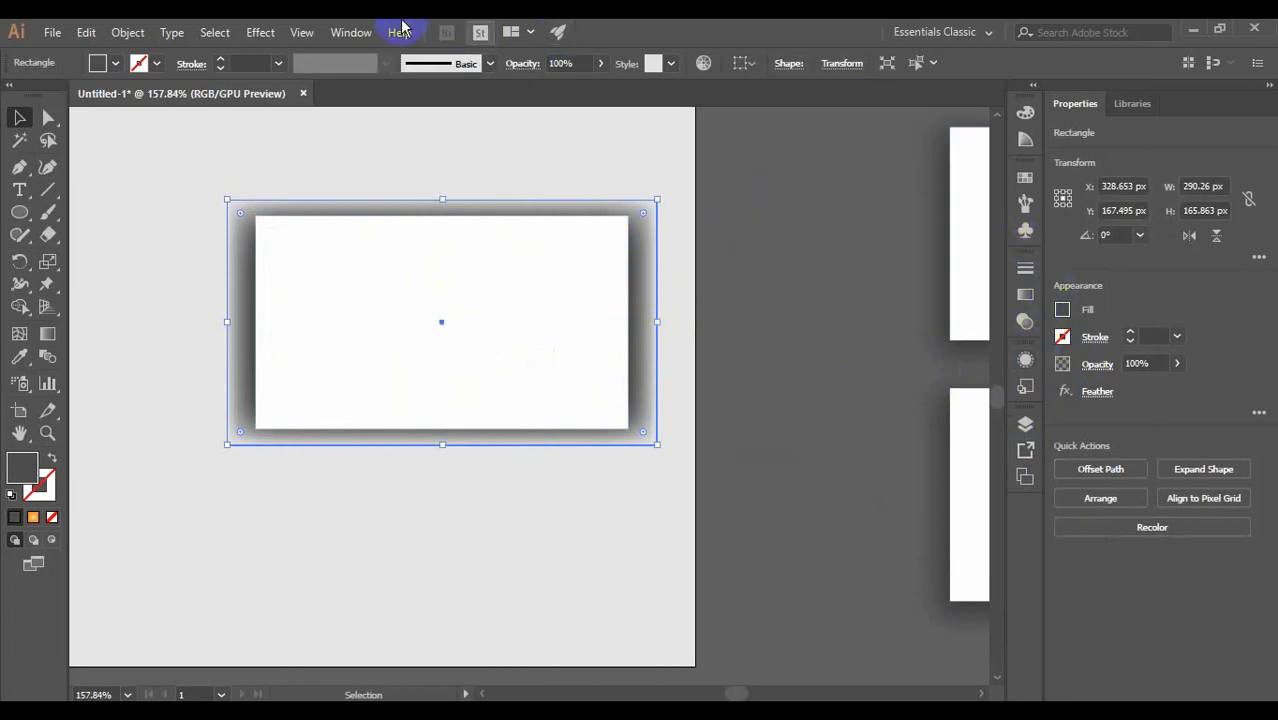
# Step: Adjust the radius of the Feather effect on the shadow rectangle with the preview on
pyautogui.click(345, 32)
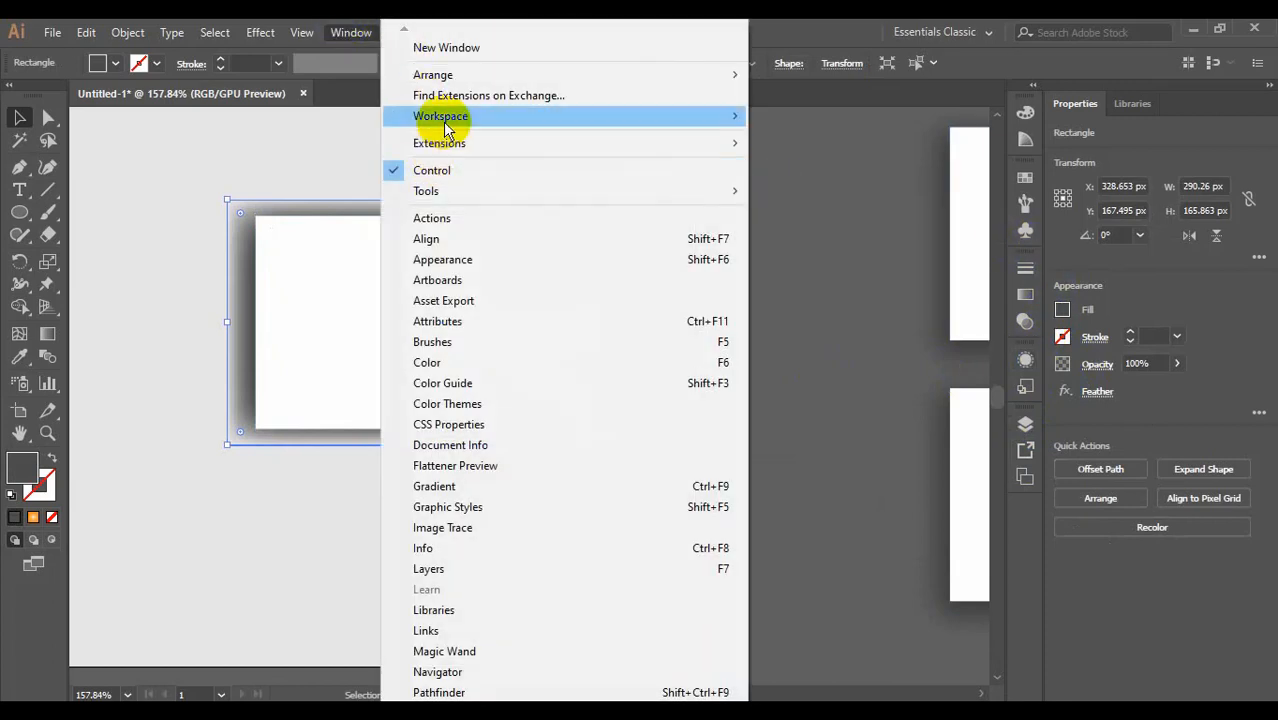
pyautogui.click(437, 262)
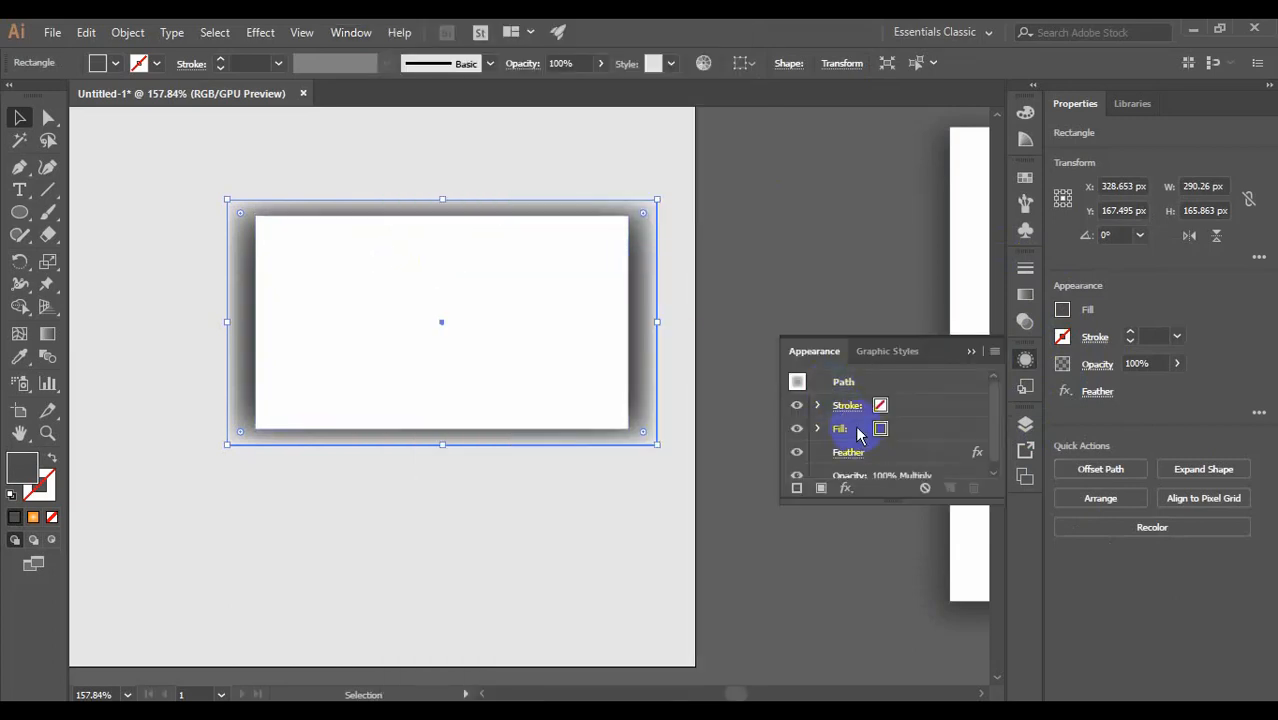
pyautogui.click(880, 457)
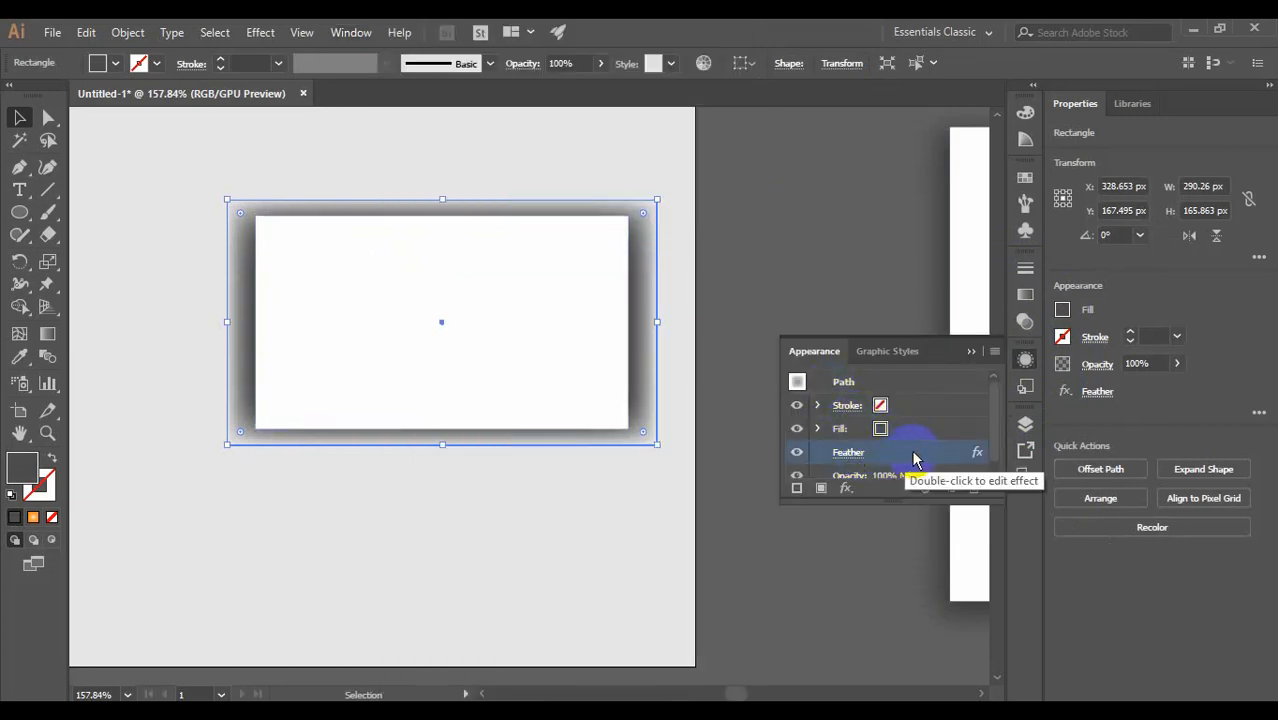
pyautogui.doubleClick(913, 457)
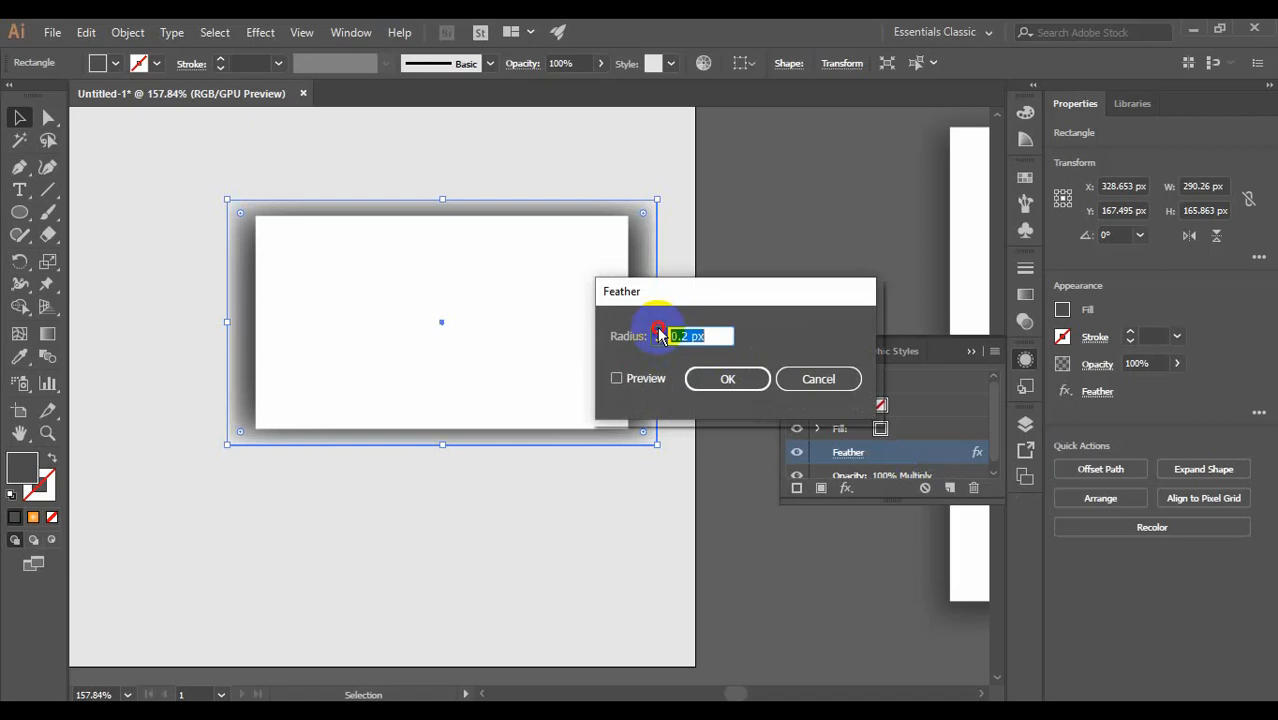
pyautogui.click(616, 379)
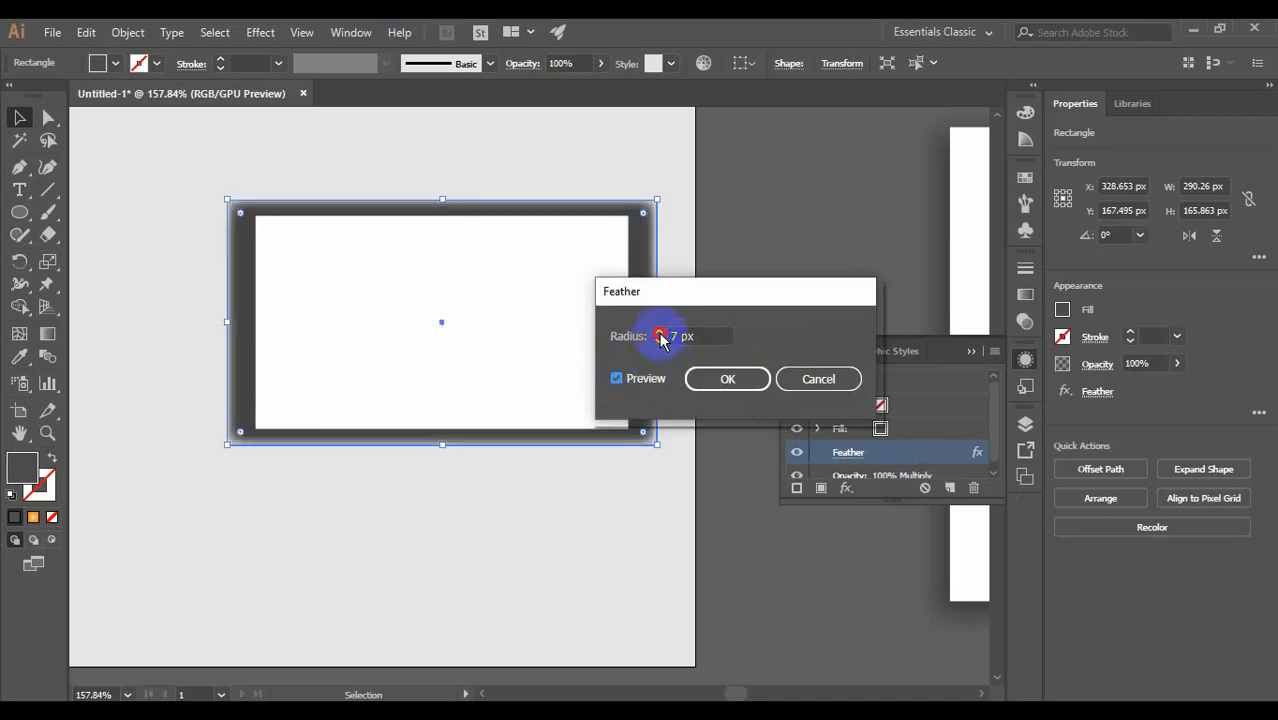
pyautogui.click(660, 333)
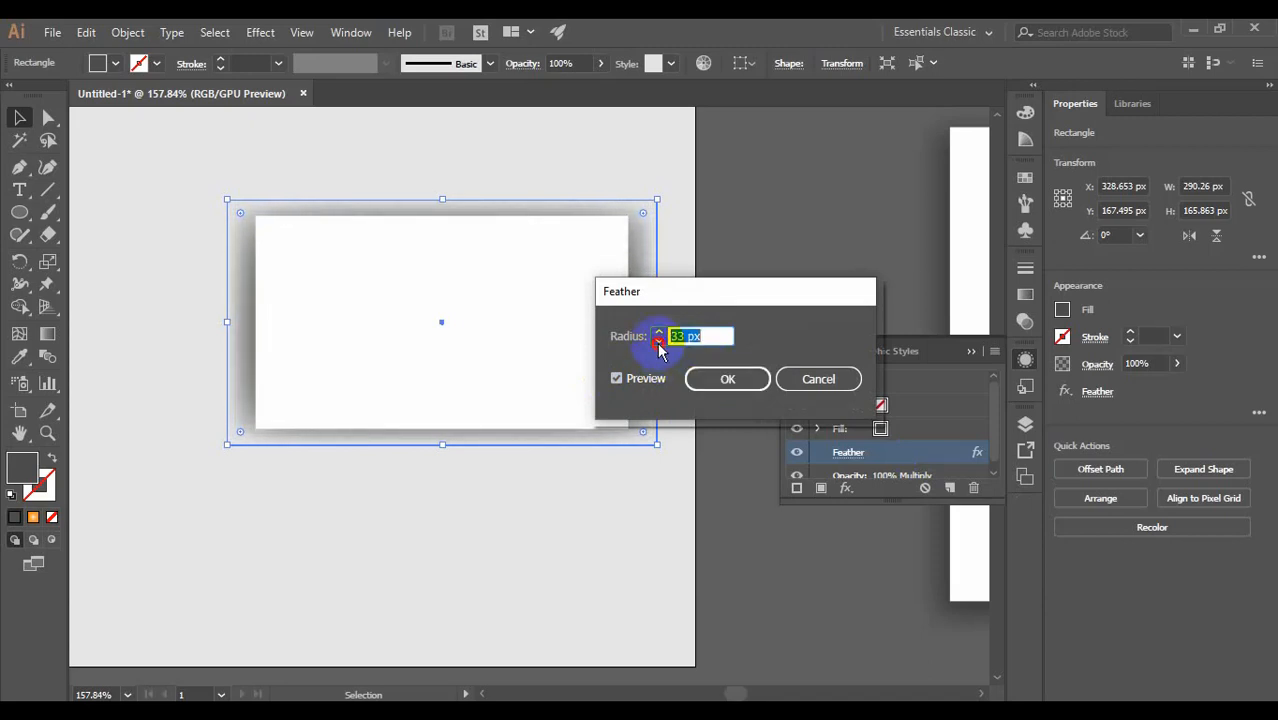
pyautogui.click(727, 378)
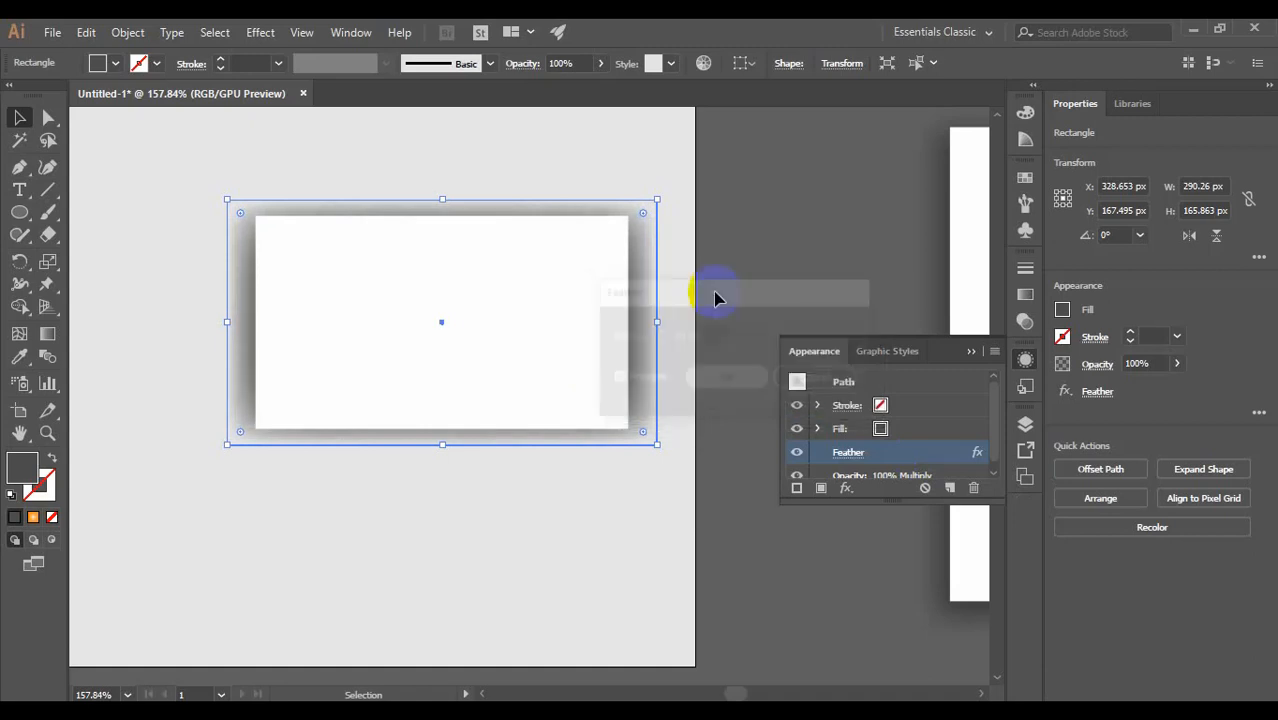
# Step: Set the shadow's opacity to 61% and resize it to about 271 × 163 px so it extends only past the card's left and lower edges
pyautogui.click(600, 63)
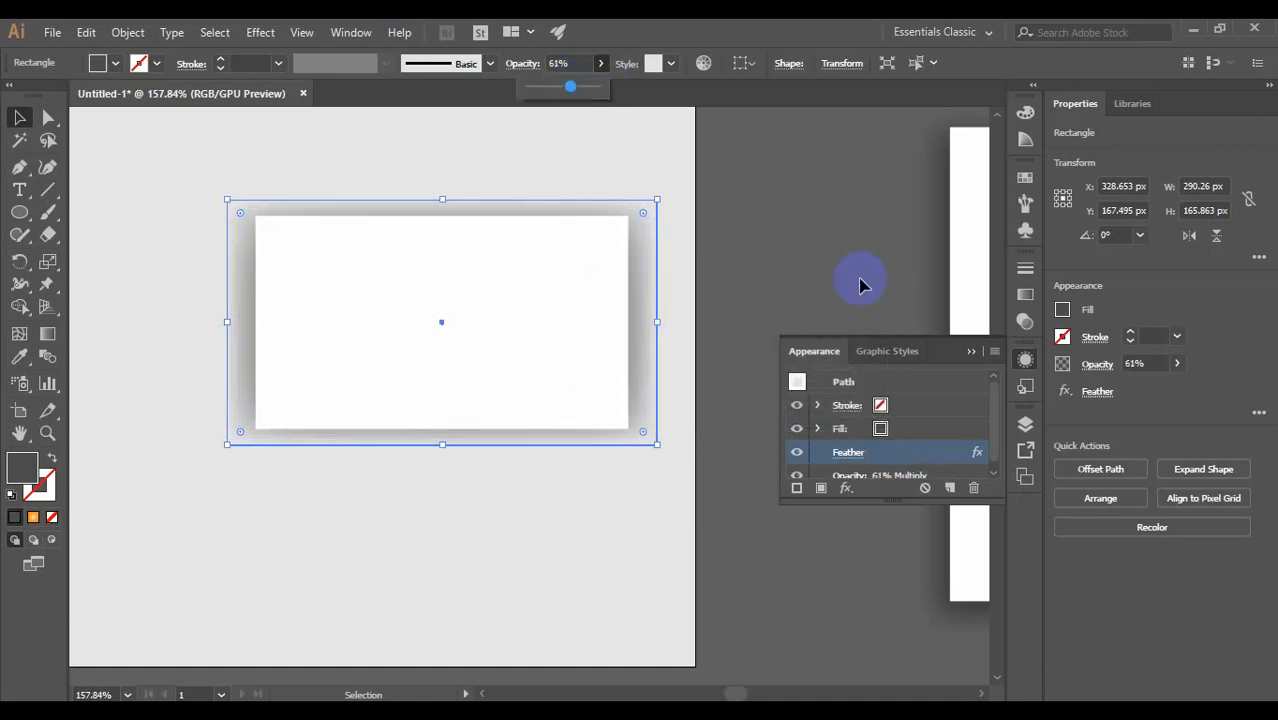
pyautogui.click(713, 223)
pyautogui.click(633, 214)
pyautogui.moveTo(657, 200); pyautogui.dragTo(628, 215)
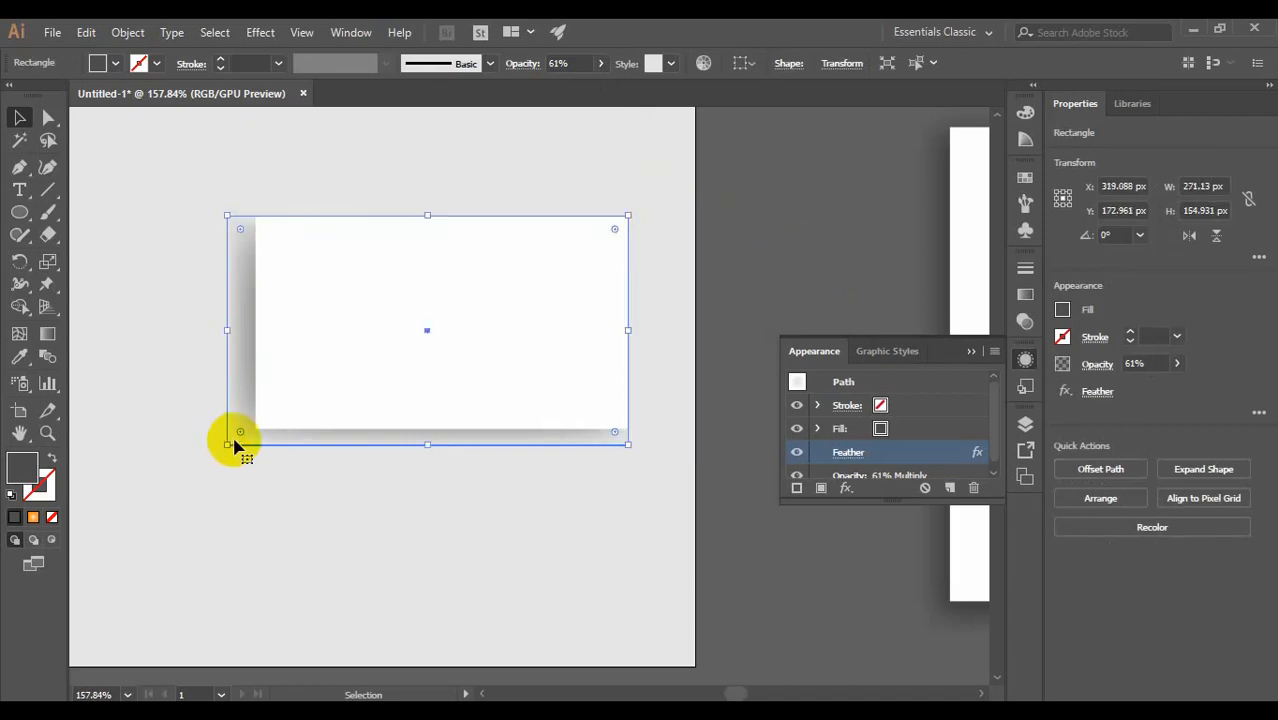
pyautogui.moveTo(228, 446); pyautogui.dragTo(228, 451)
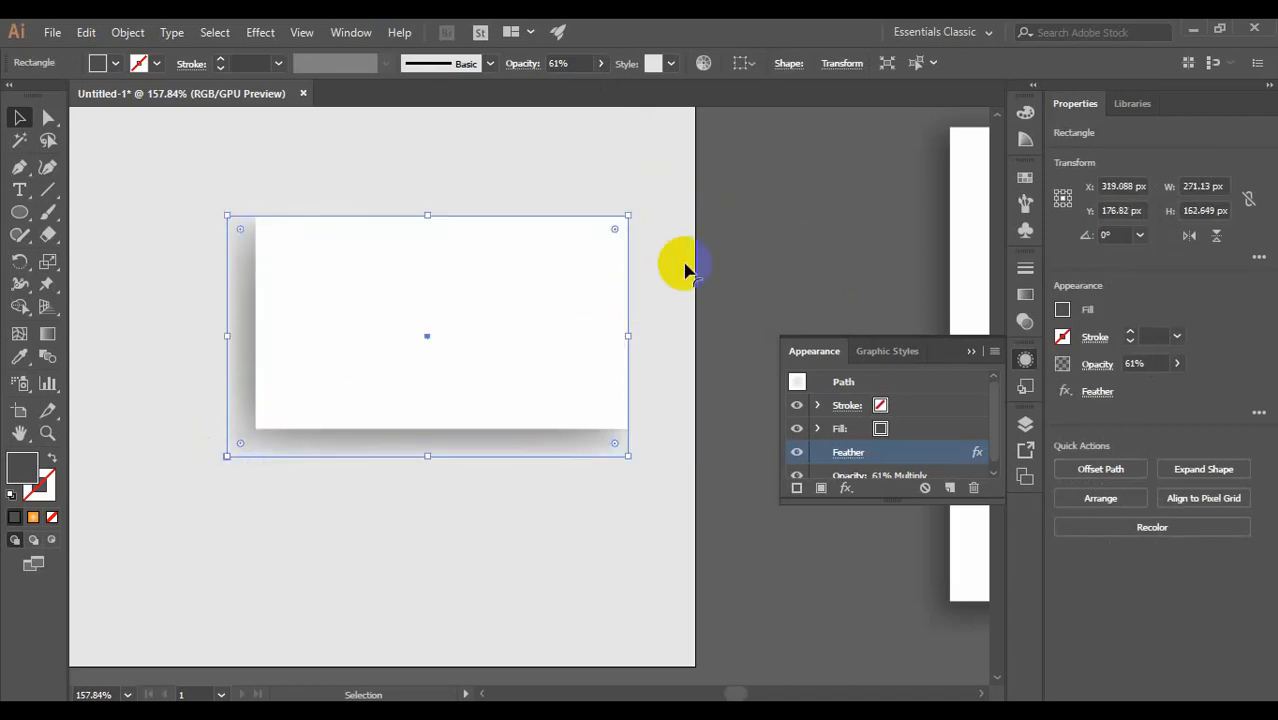
pyautogui.click(737, 252)
# Step: Delete the white card and its feathered shadow from the artboard
pyautogui.moveTo(641, 264); pyautogui.dragTo(571, 208)
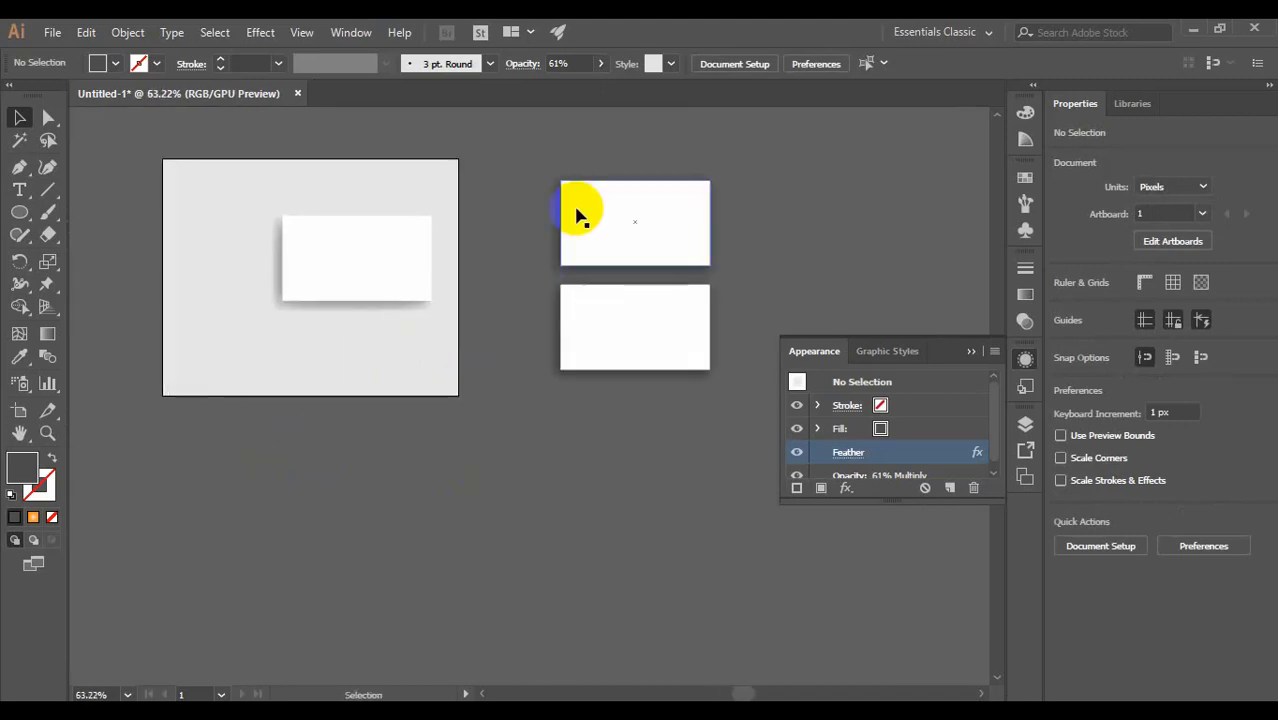
pyautogui.moveTo(575, 146); pyautogui.dragTo(675, 229)
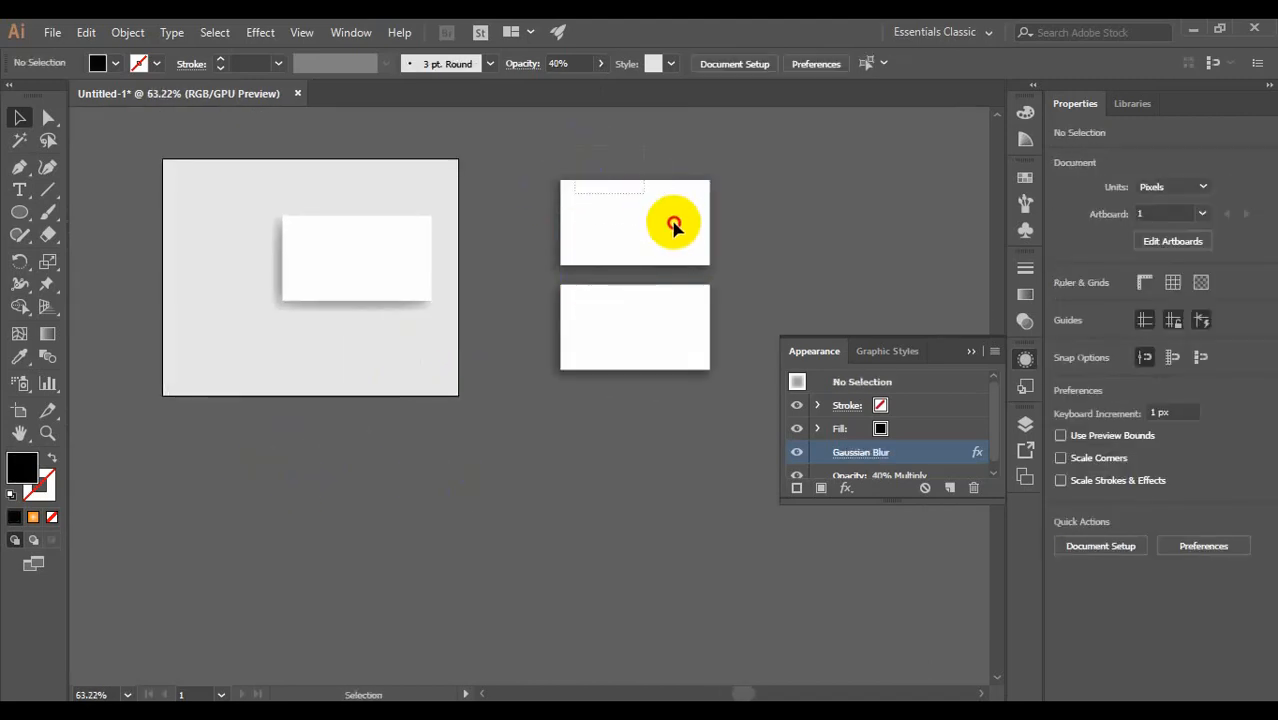
pyautogui.moveTo(257, 208); pyautogui.dragTo(328, 334)
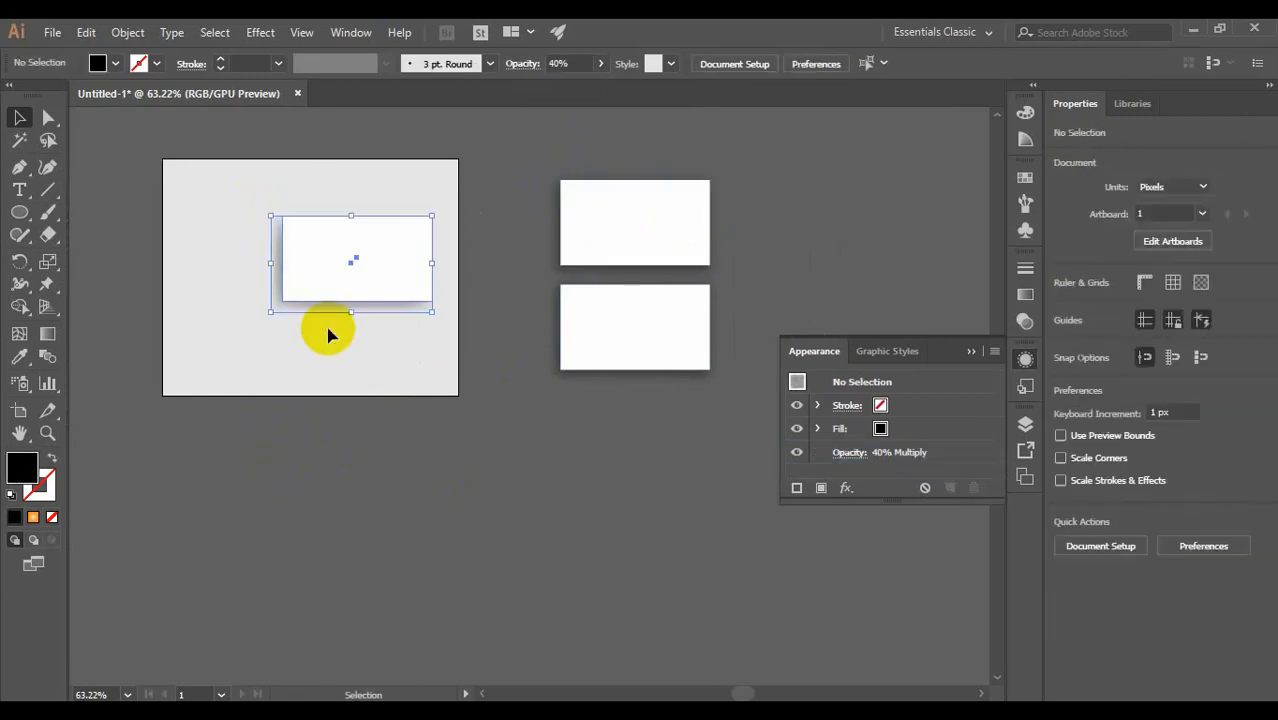
pyautogui.click(380, 342)
pyautogui.moveTo(264, 221); pyautogui.dragTo(331, 340)
pyautogui.click(361, 343)
pyautogui.moveTo(275, 209); pyautogui.dragTo(363, 327)
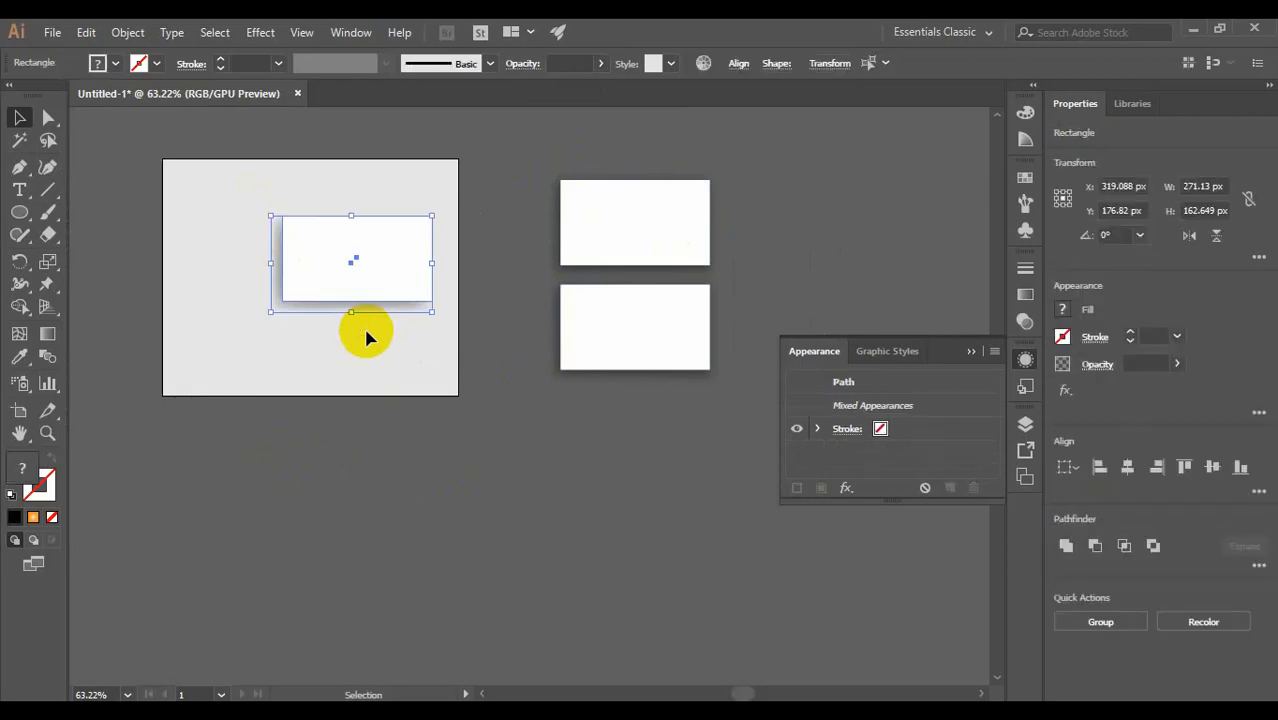
pyautogui.press('Delete')
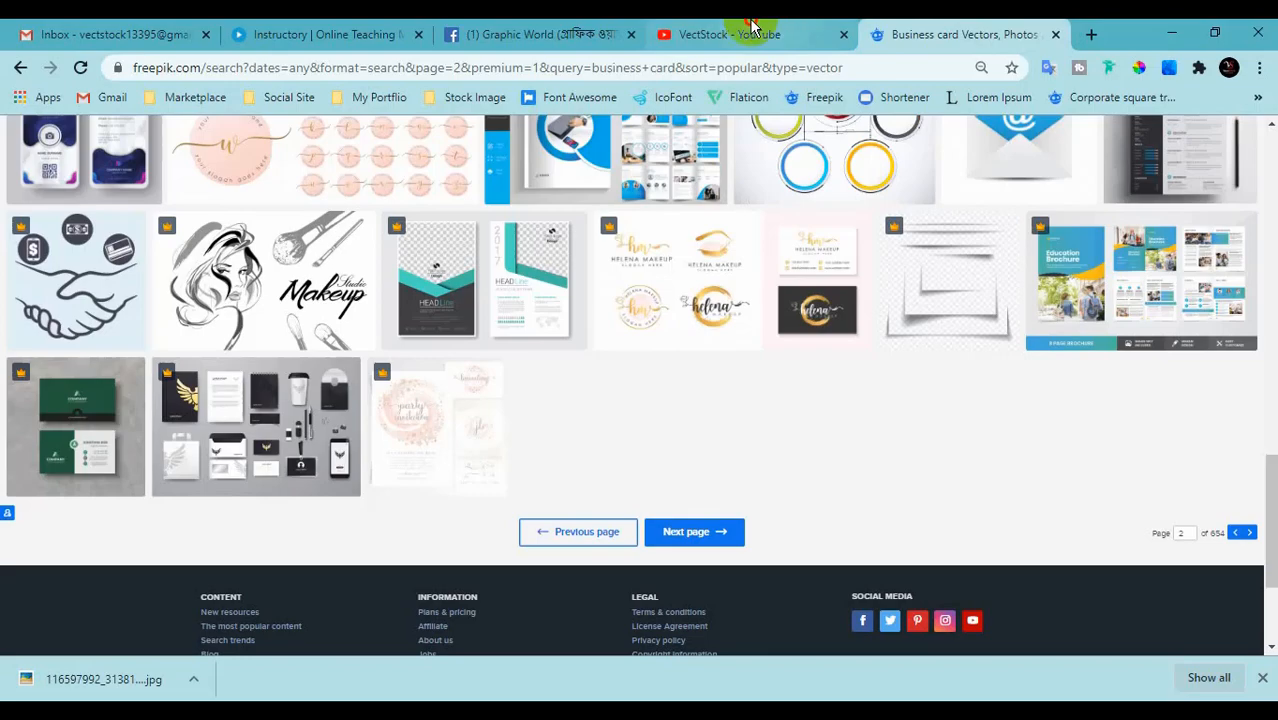
# Step: Switch to the VectStock YouTube channel in the browser and look through its uploaded videos for the Illustrator shadow tutorial
pyautogui.click(752, 24)
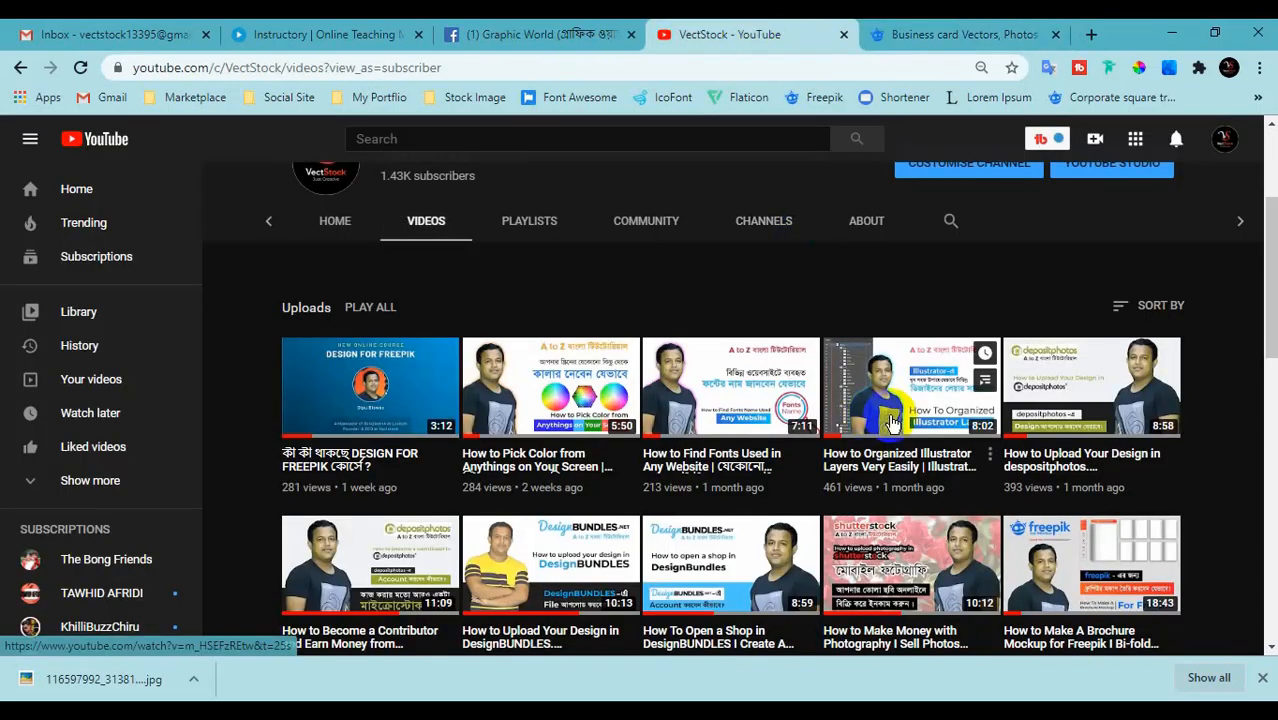
pyautogui.scroll(-4, 1058, 465)
pyautogui.scroll(2, 1062, 462)
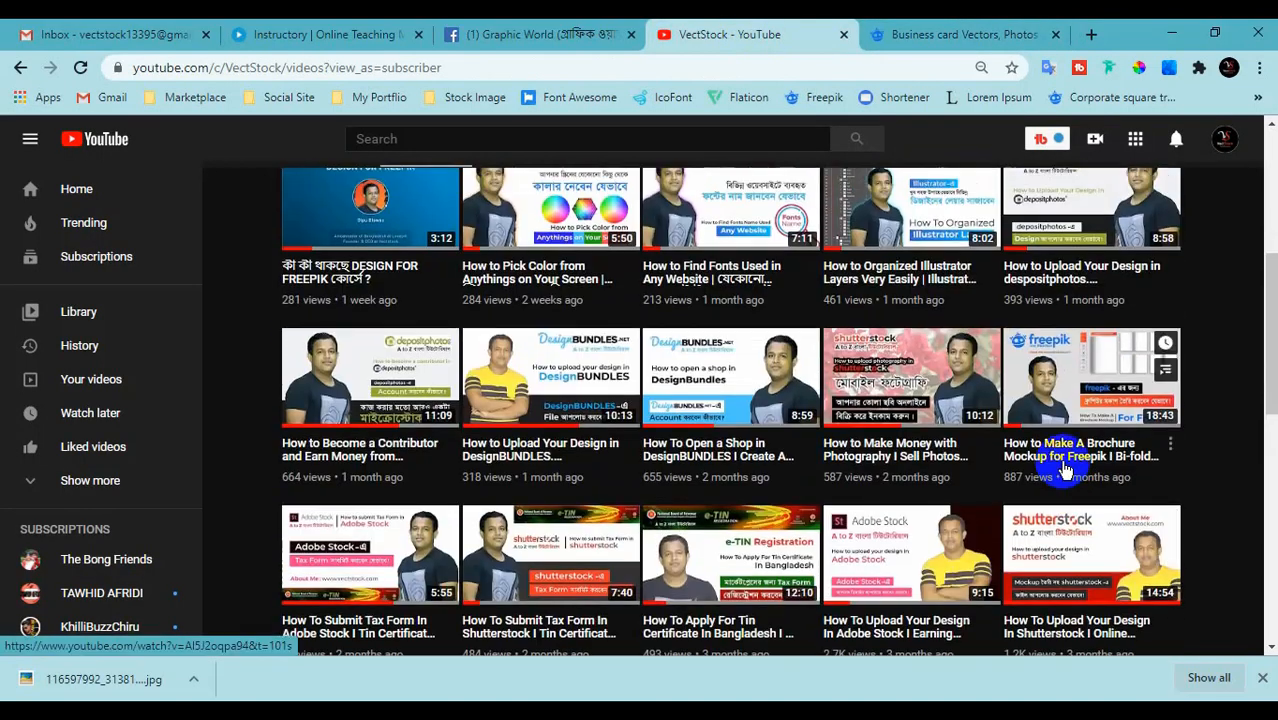
pyautogui.scroll(-3, 1066, 470)
pyautogui.scroll(-3, 1066, 470)
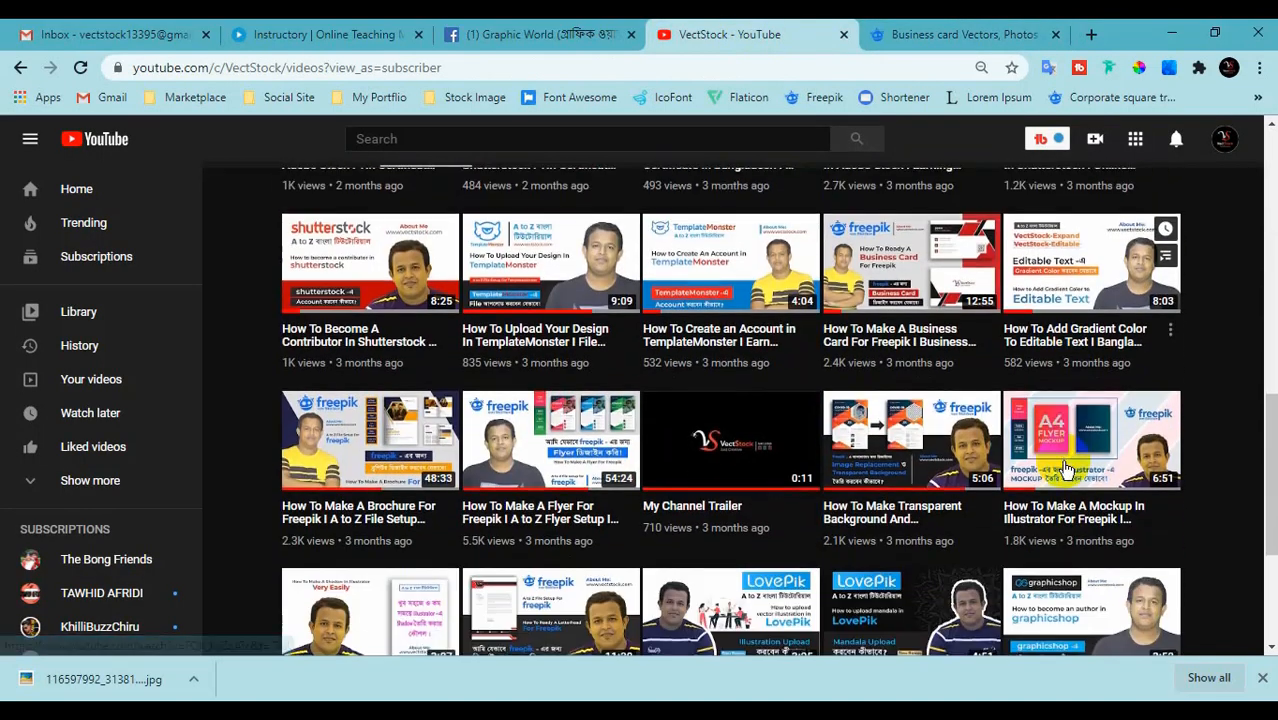
pyautogui.scroll(-1, 1066, 470)
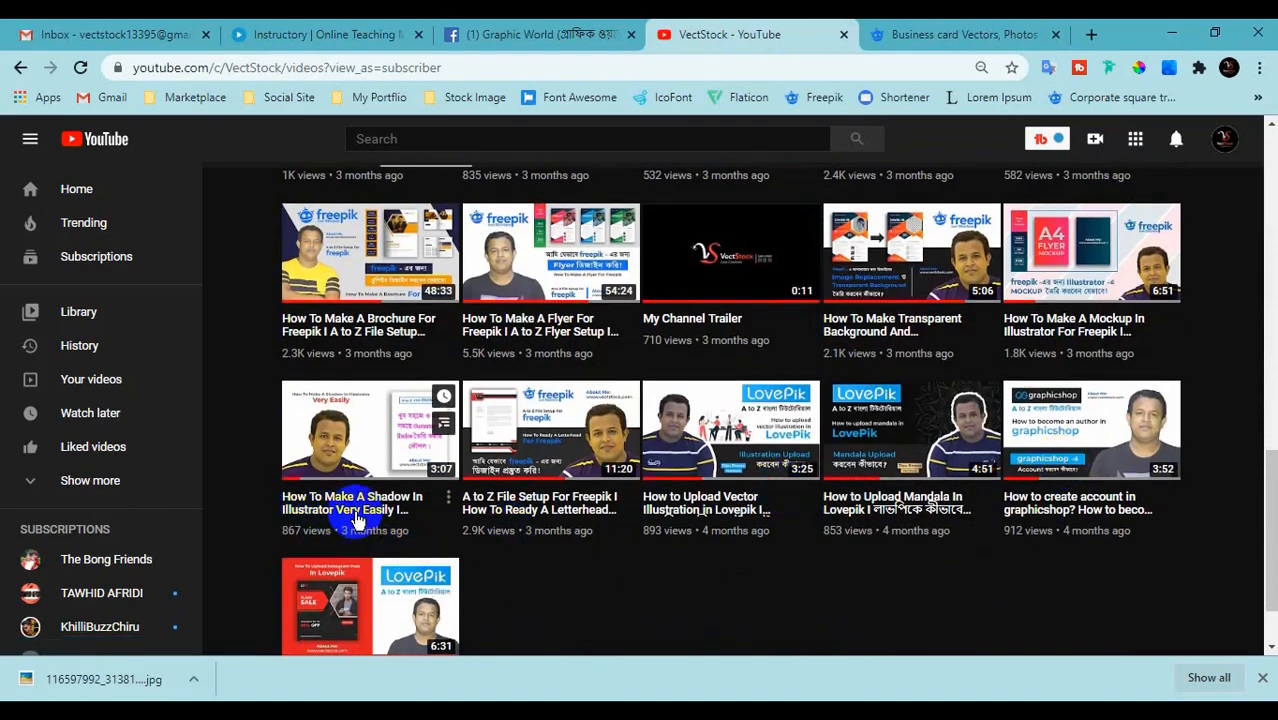
pyautogui.scroll(1, 1000, 400)
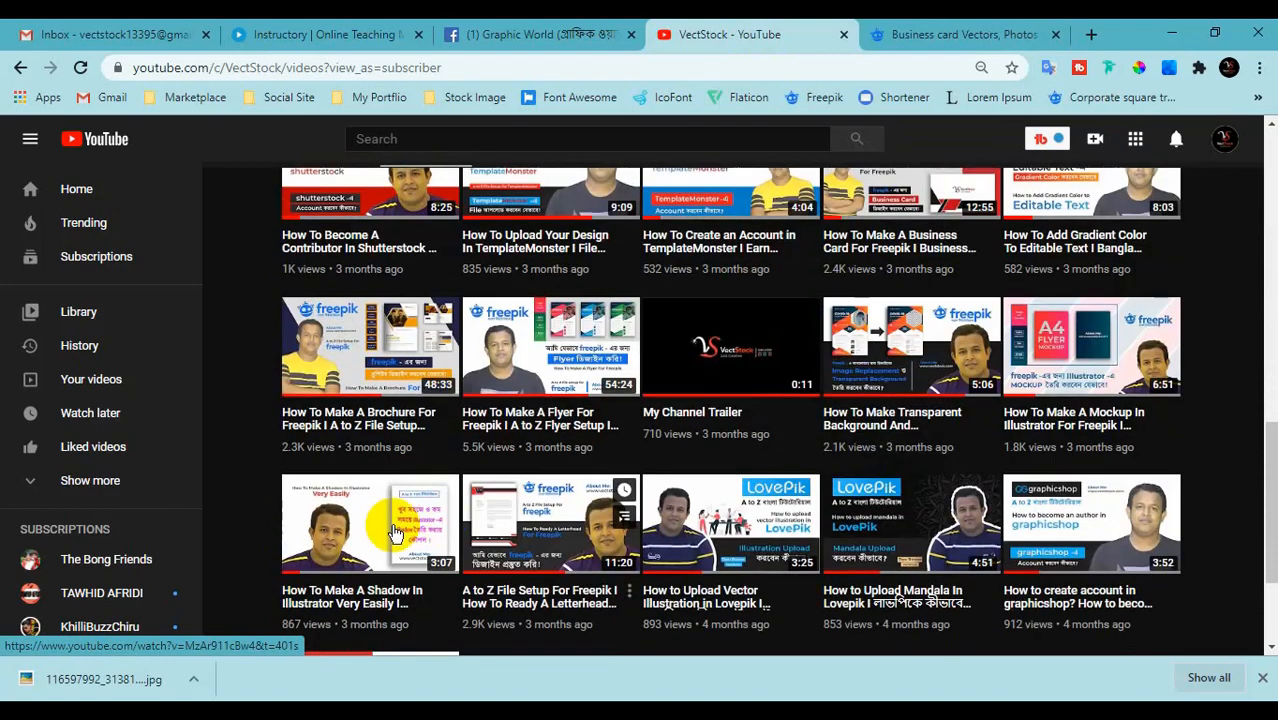
pyautogui.scroll(2, 1020, 368)
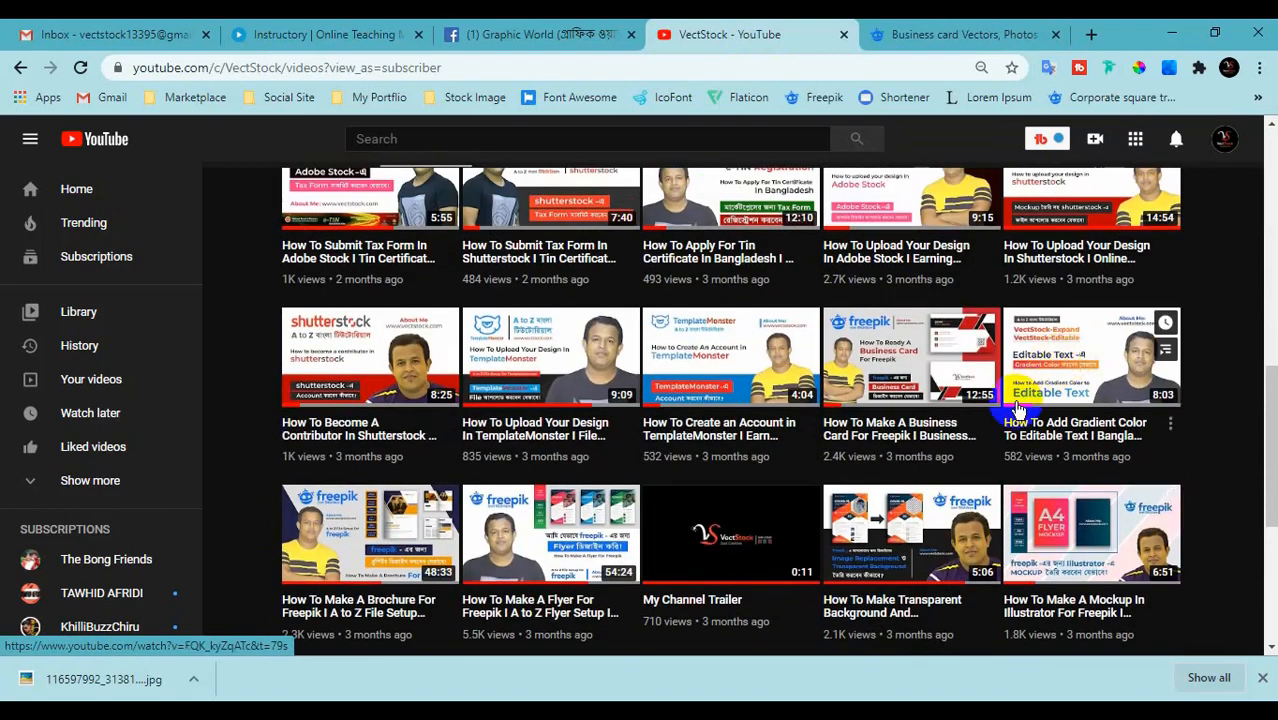
pyautogui.scroll(2, 1018, 402)
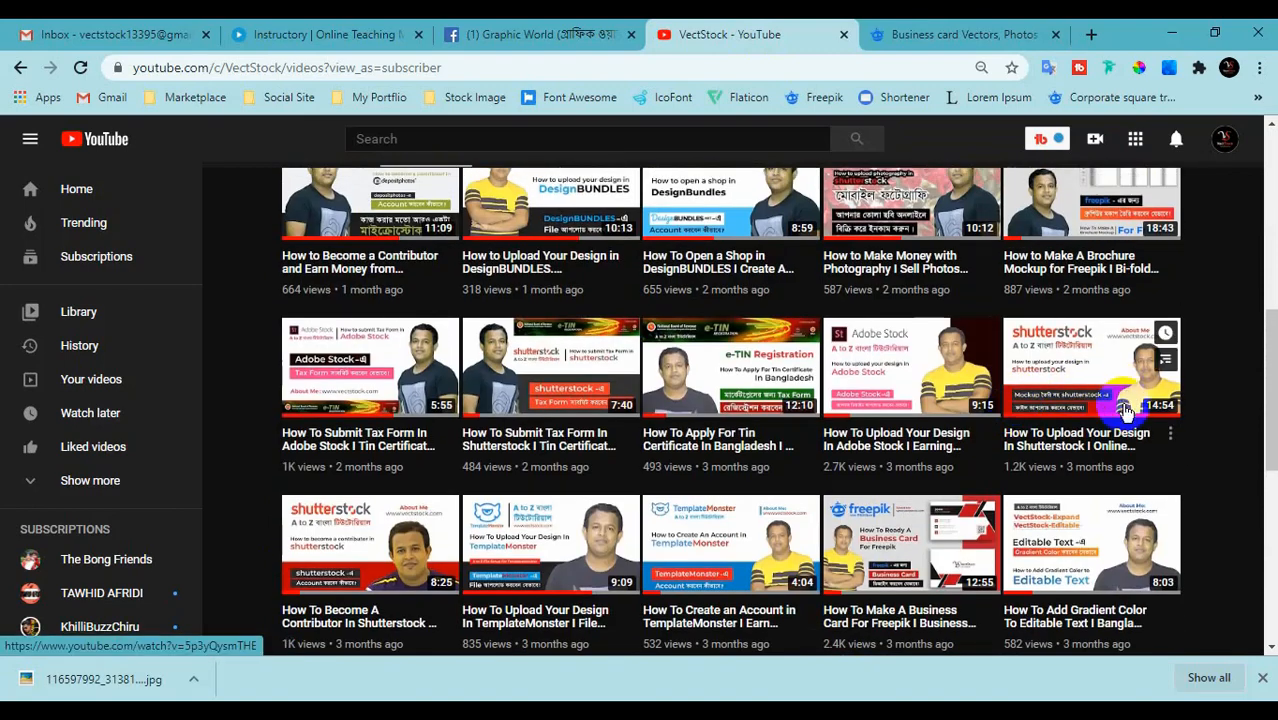
pyautogui.click(1162, 34)
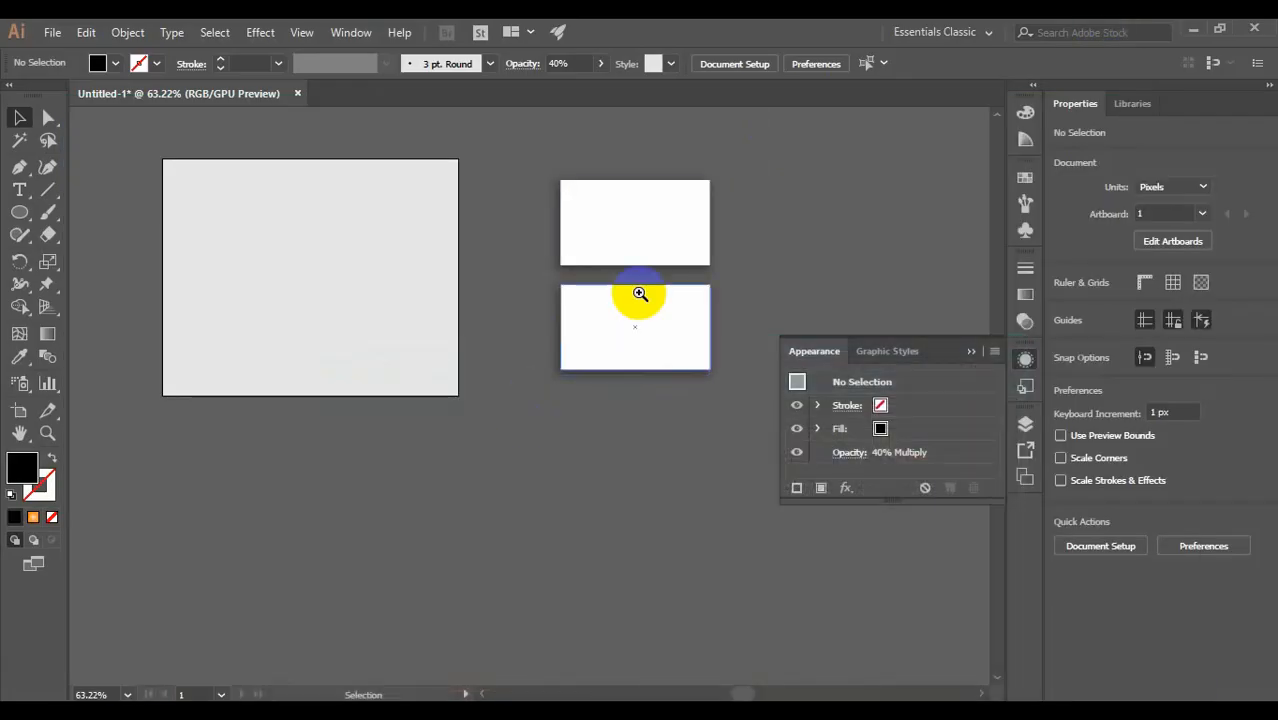
# Step: Move both white cards with their shadows from beside the artboard onto its right half
pyautogui.moveTo(622, 271); pyautogui.dragTo(550, 430)
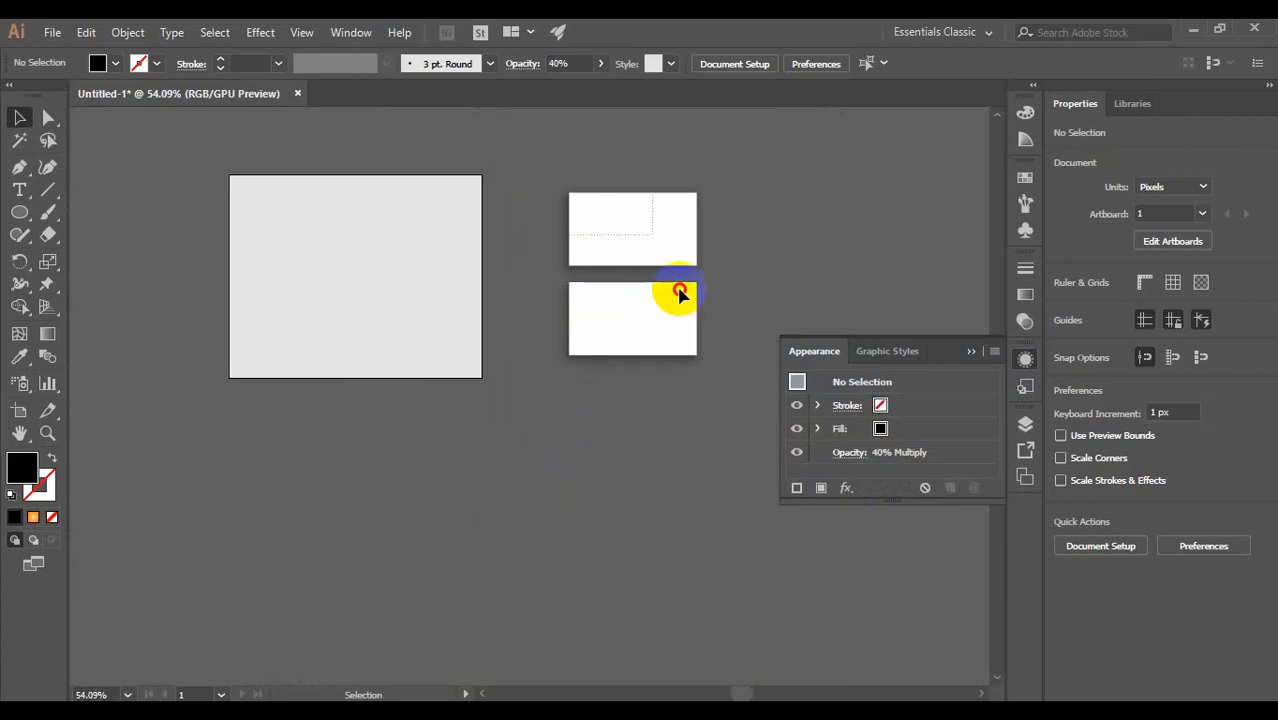
pyautogui.moveTo(707, 421); pyautogui.dragTo(525, 245)
pyautogui.moveTo(645, 238); pyautogui.dragTo(393, 239)
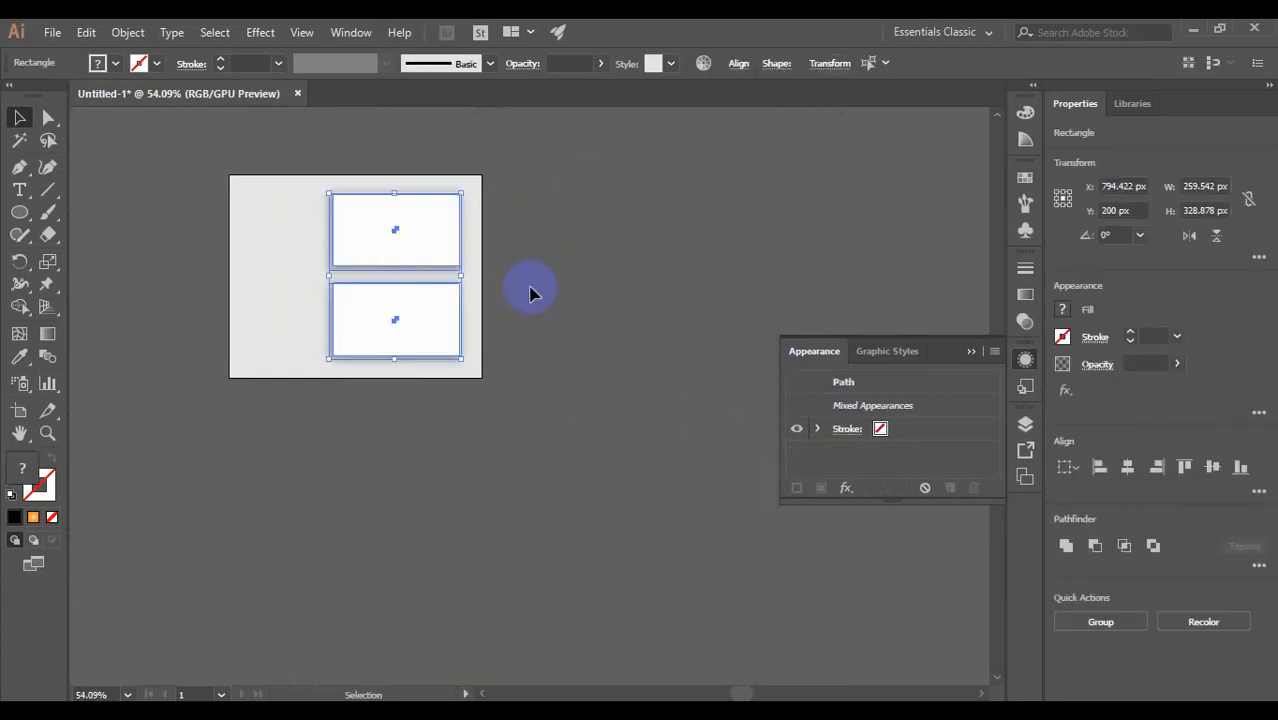
pyautogui.click(573, 302)
# Step: Draw a vertical black rectangle about 98 × 320 px beside the cards, spanning from the upper card's top edge to the lower card's bottom edge
pyautogui.hotkey('ctrl', 'space')
pyautogui.moveTo(288, 203); pyautogui.dragTo(347, 300)
pyautogui.moveTo(290, 175); pyautogui.dragTo(404, 488)
pyautogui.moveTo(27, 222); pyautogui.dragTo(85, 211)
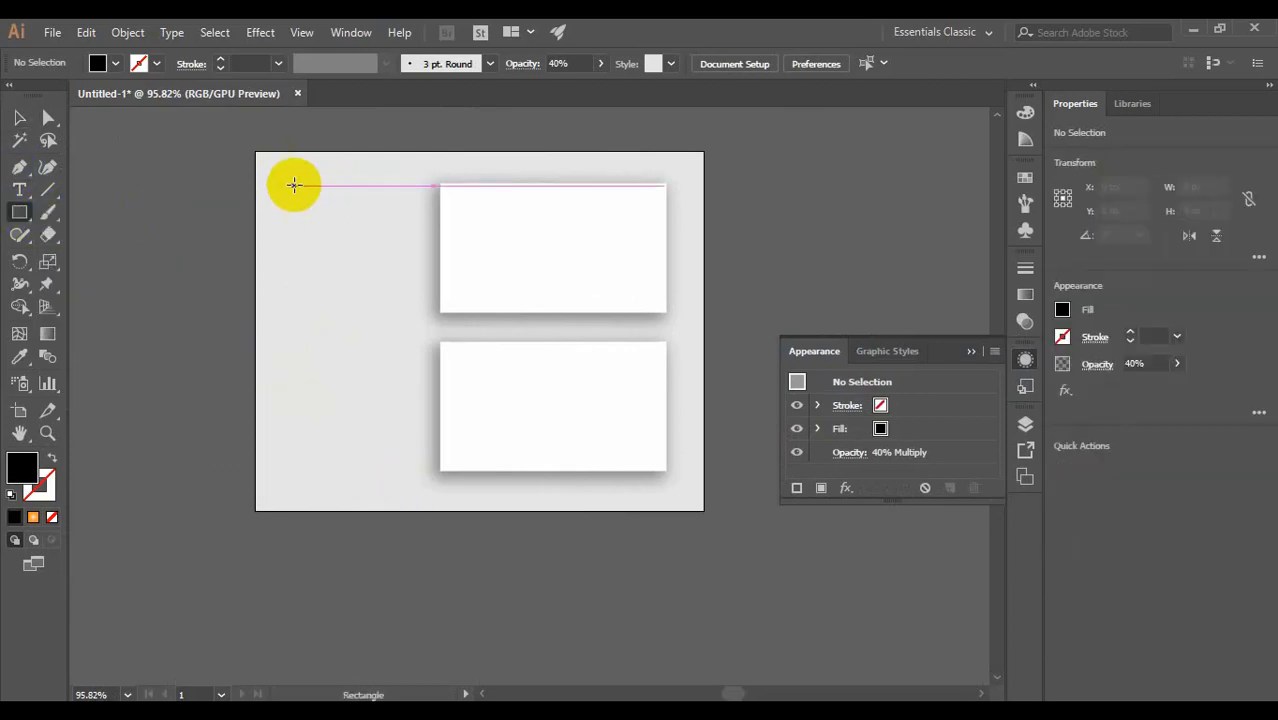
pyautogui.moveTo(295, 183); pyautogui.dragTo(372, 407)
pyautogui.moveTo(388, 465); pyautogui.dragTo(383, 471)
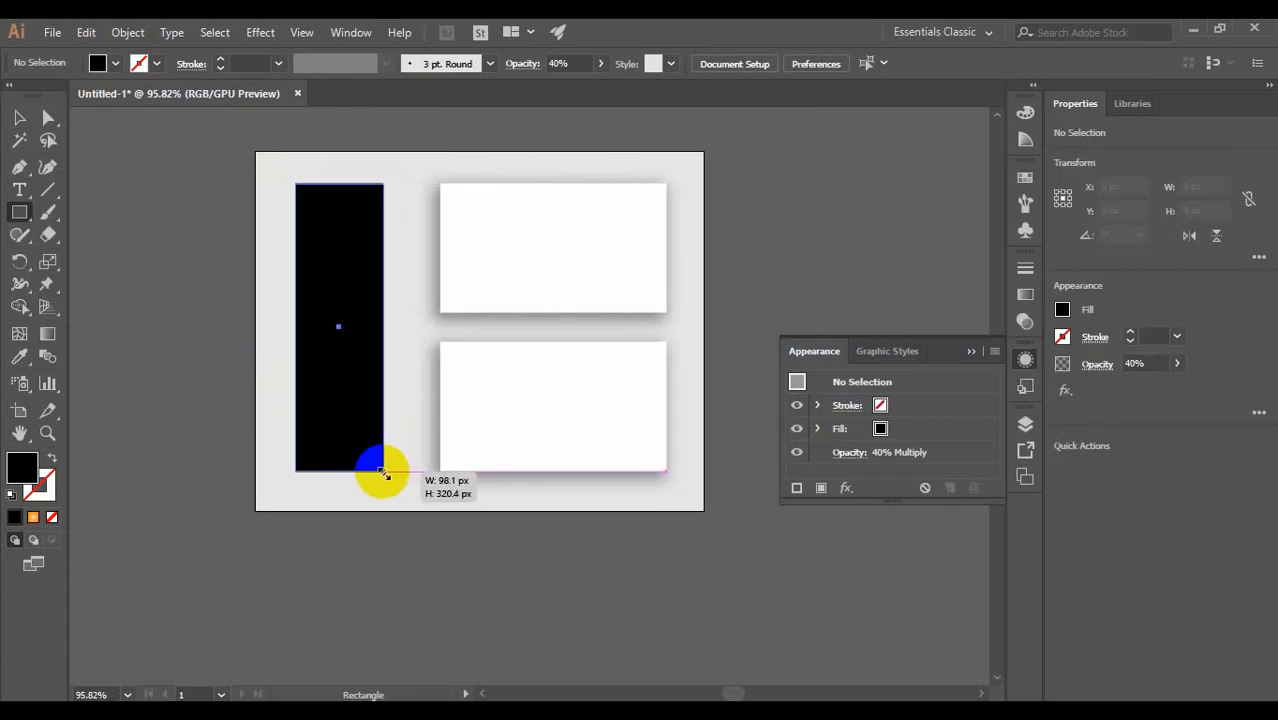
pyautogui.click(172, 181)
pyautogui.scroll(1, 354, 274)
pyautogui.click(330, 252)
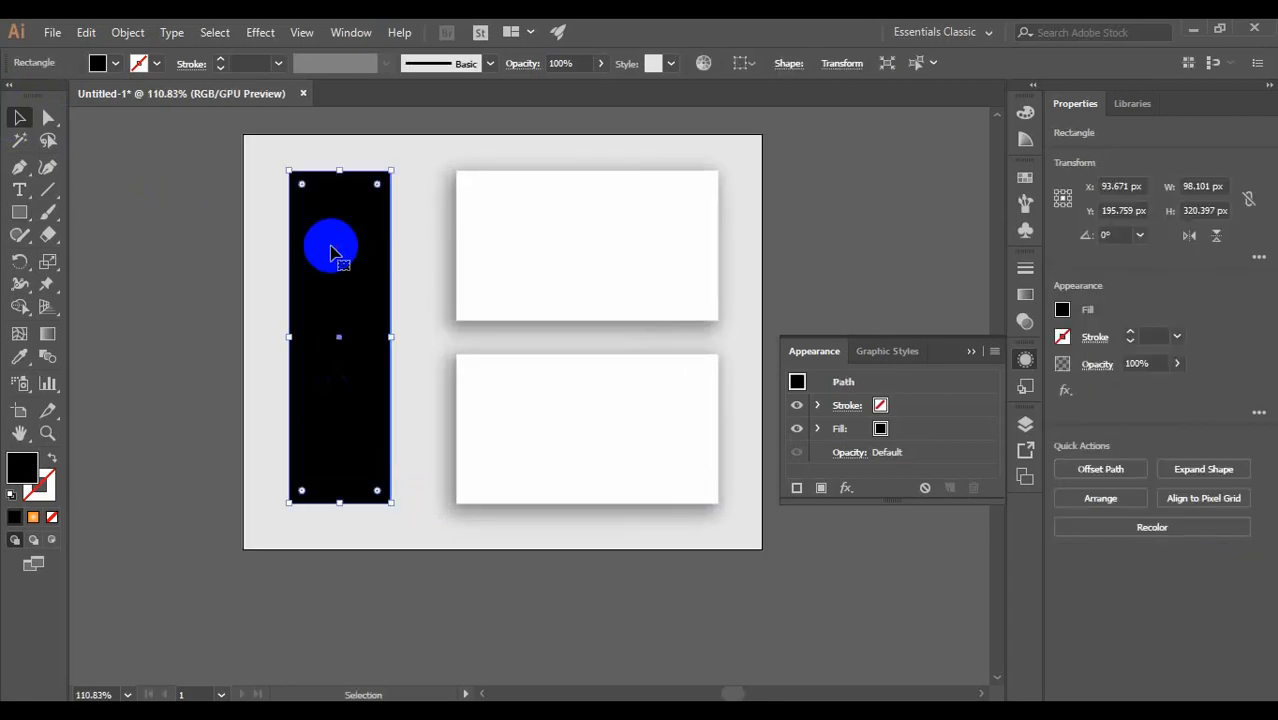
pyautogui.click(157, 206)
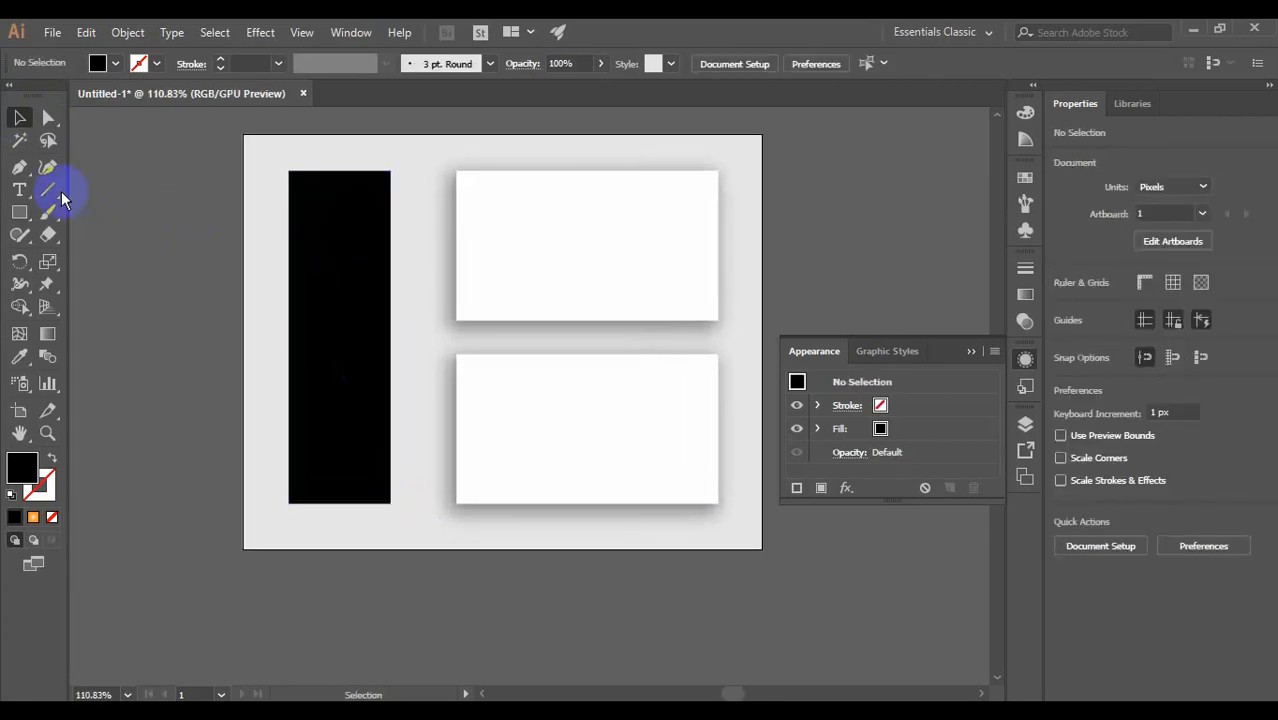
# Step: Add point text reading "CORPORATE BUSINESS CARD" on three lines to the left of the artboard
pyautogui.moveTo(115, 208); pyautogui.dragTo(217, 231)
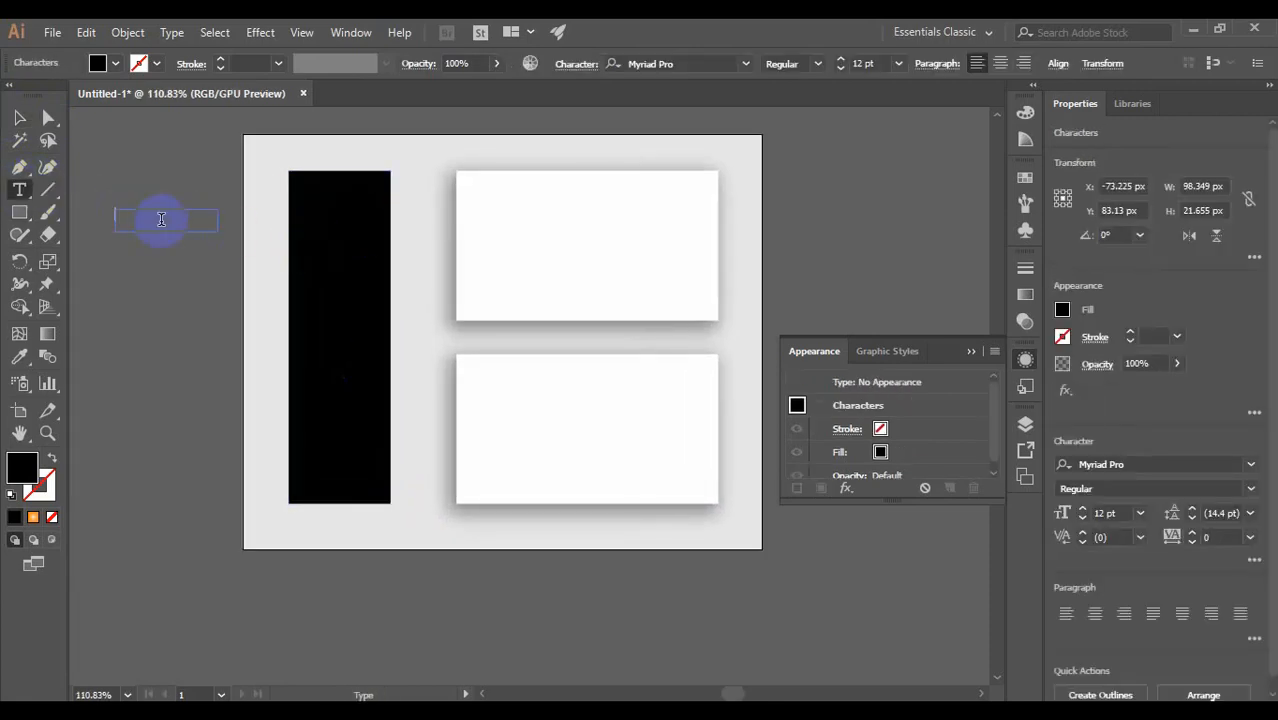
pyautogui.hotkey('ctrl', 'z')
pyautogui.click(121, 180)
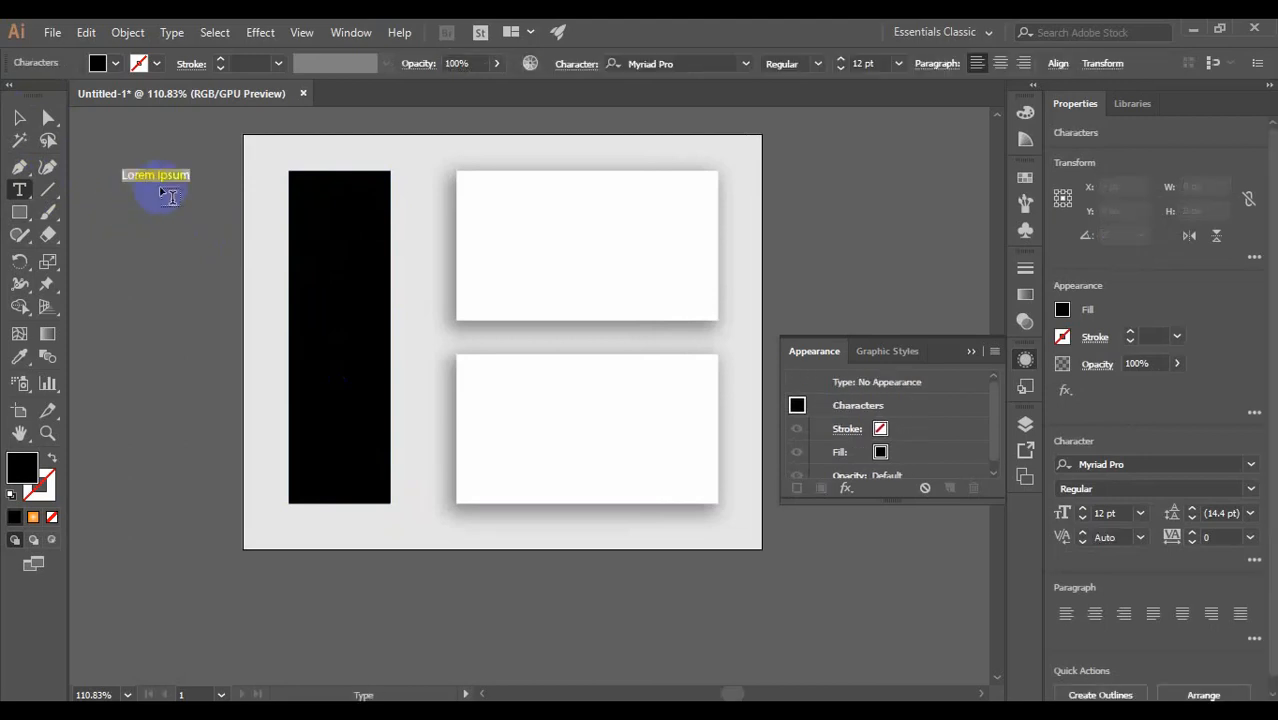
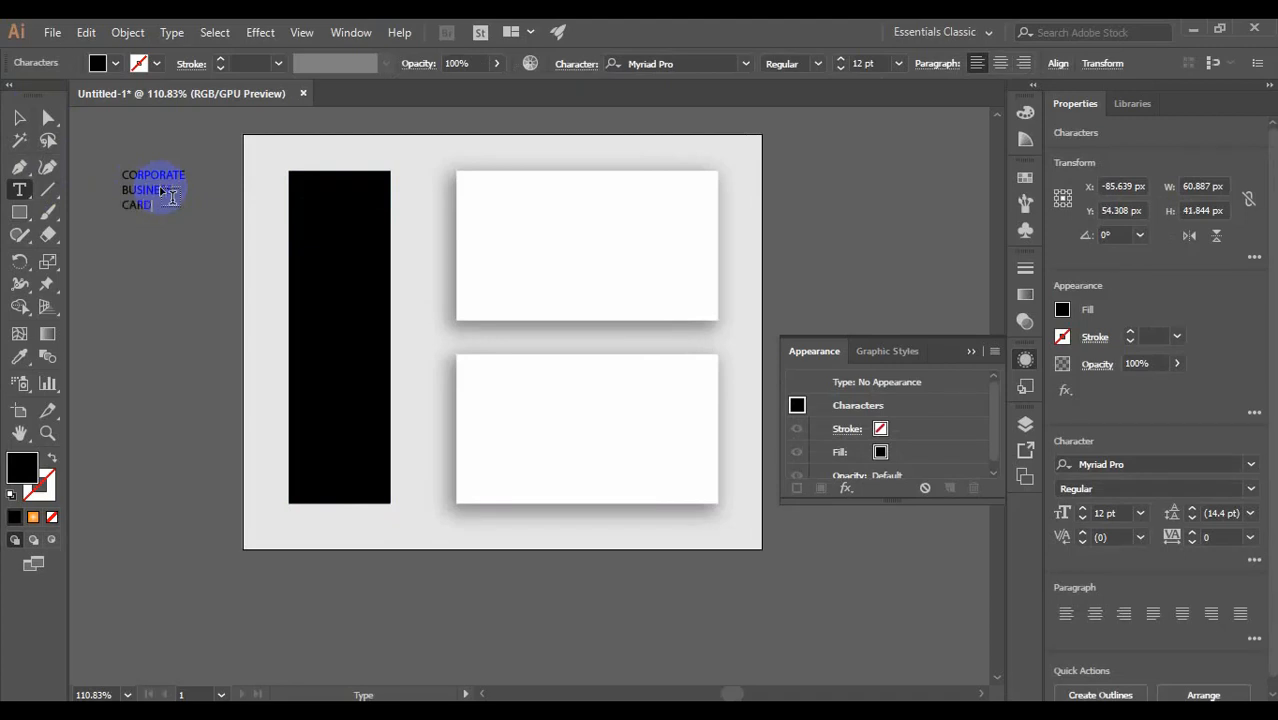
# Step: Move the title text onto the upper part of the black rectangle and fill it white
pyautogui.click(20, 118)
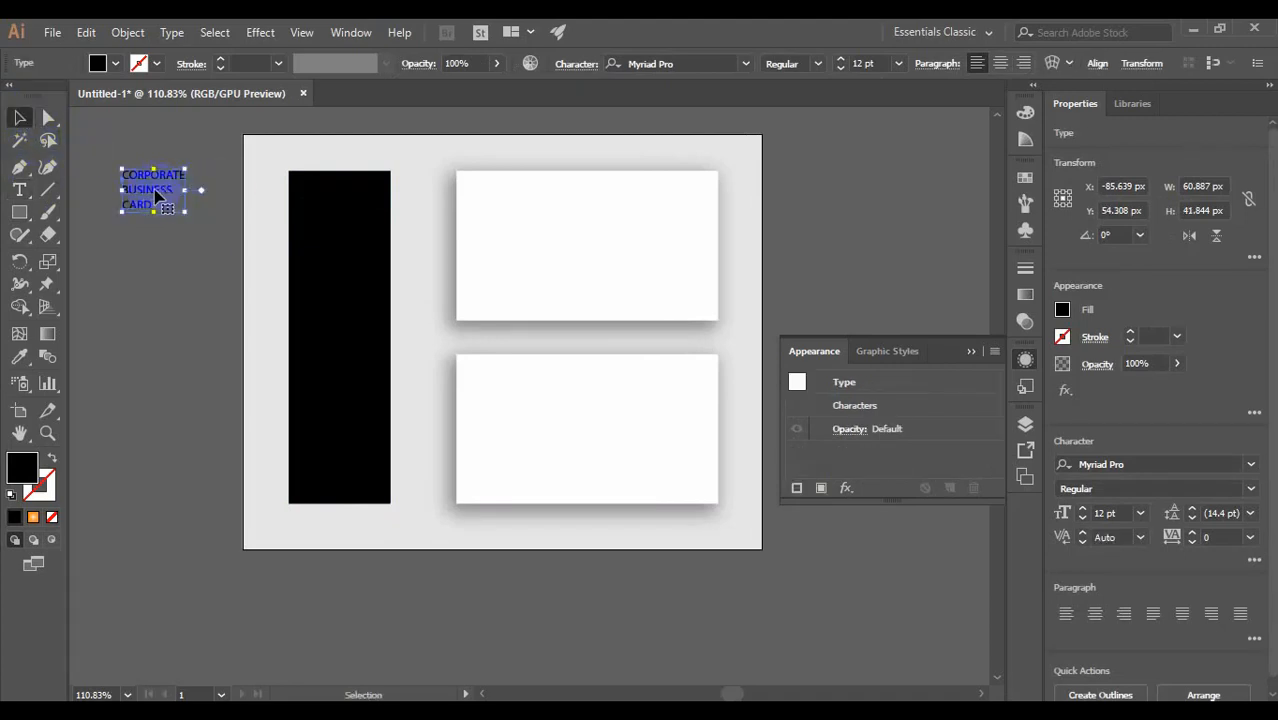
pyautogui.moveTo(155, 197); pyautogui.dragTo(339, 217)
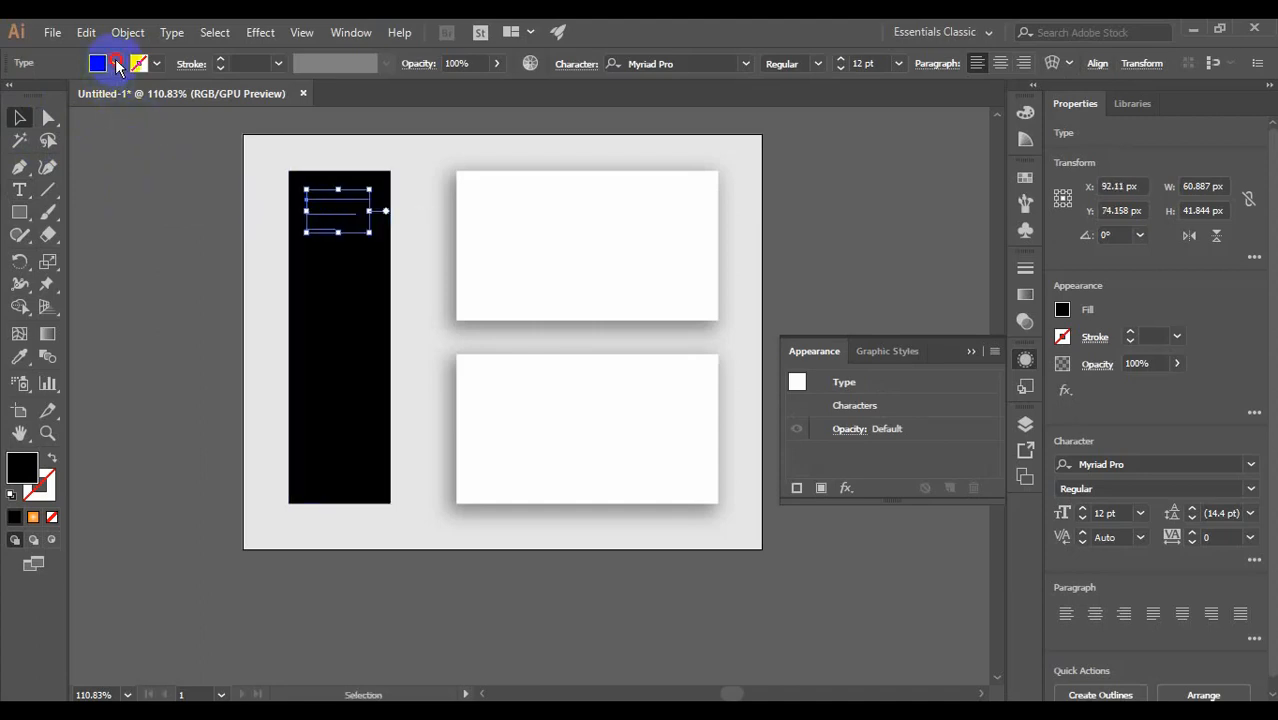
pyautogui.click(117, 65)
pyautogui.click(43, 97)
pyautogui.click(206, 347)
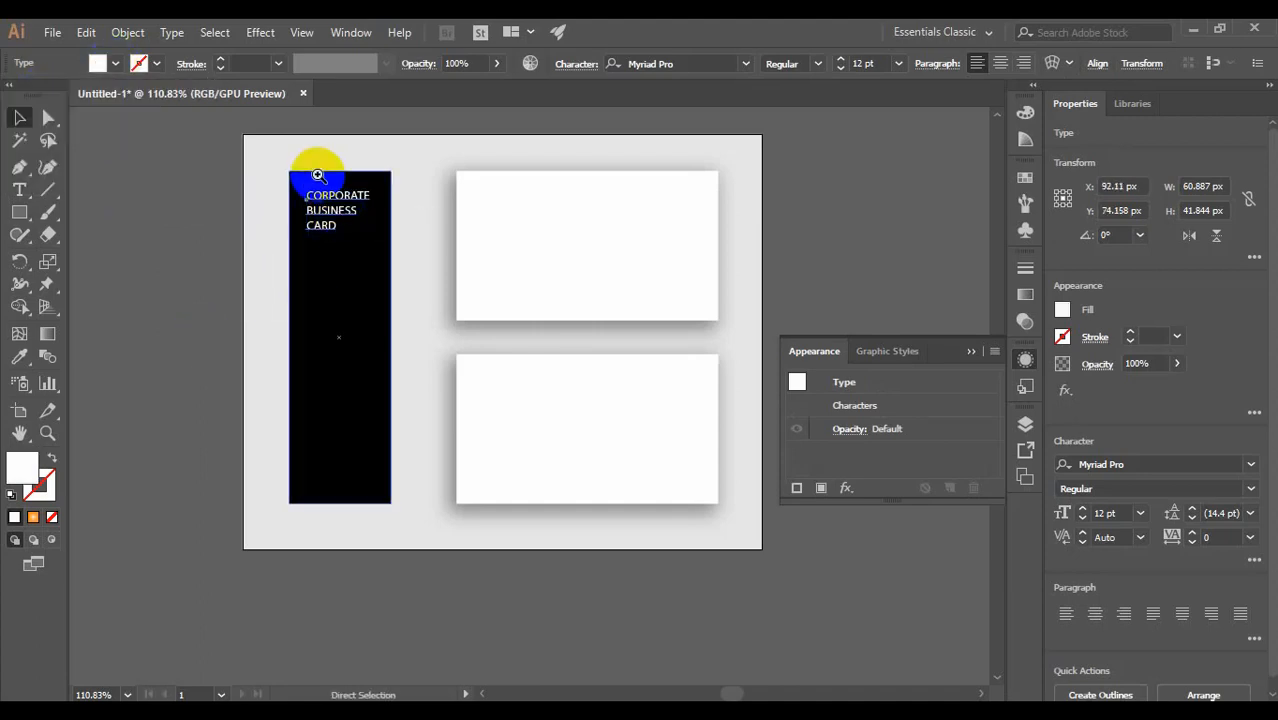
# Step: Widen the black rectangle to about 112 px by extending its inner edge toward the cards
pyautogui.moveTo(336, 183); pyautogui.dragTo(326, 223)
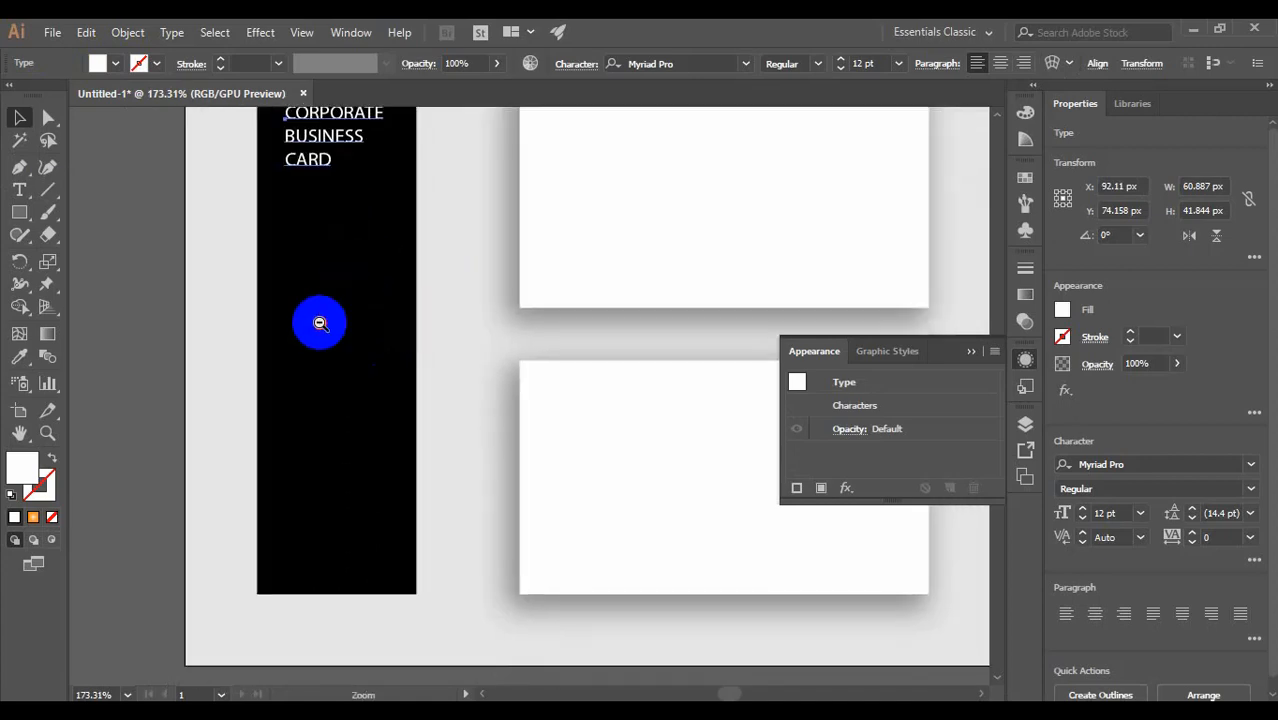
pyautogui.moveTo(320, 323); pyautogui.dragTo(352, 326)
pyautogui.click(337, 312)
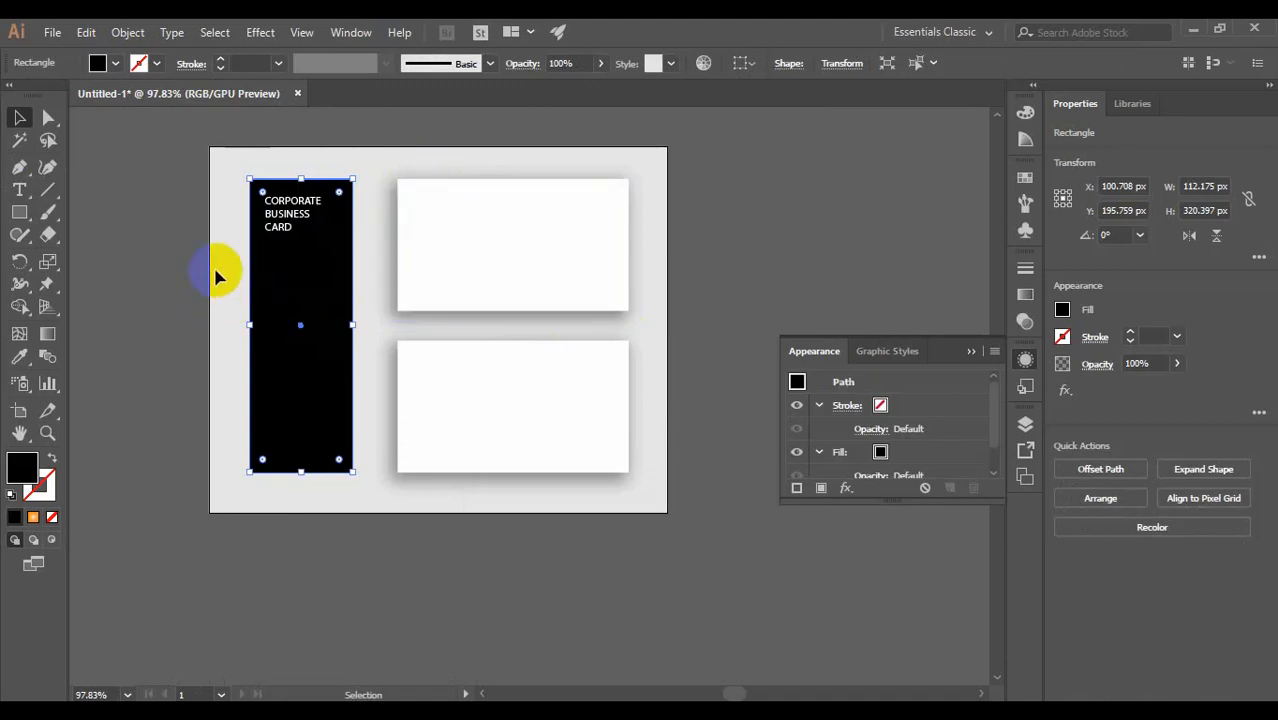
pyautogui.click(185, 141)
# Step: Draw a black spacing square about 35.6 px wide and place it in the artboard's top-right corner
pyautogui.moveTo(260, 163); pyautogui.dragTo(342, 212)
pyautogui.moveTo(186, 168); pyautogui.dragTo(157, 205)
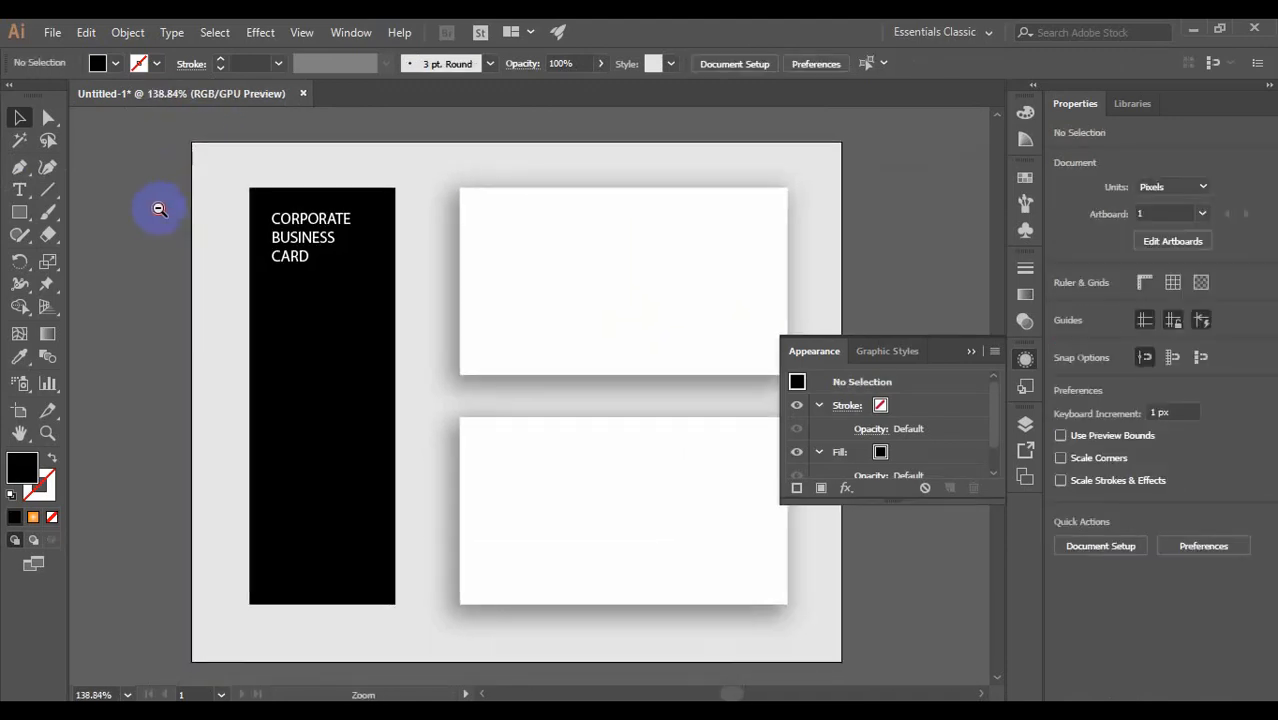
pyautogui.moveTo(243, 240); pyautogui.dragTo(153, 258)
pyautogui.click(24, 214)
pyautogui.moveTo(102, 171); pyautogui.dragTo(160, 245)
pyautogui.moveTo(474, 260); pyautogui.dragTo(129, 313)
pyautogui.moveTo(543, 246); pyautogui.dragTo(389, 300)
pyautogui.click(19, 117)
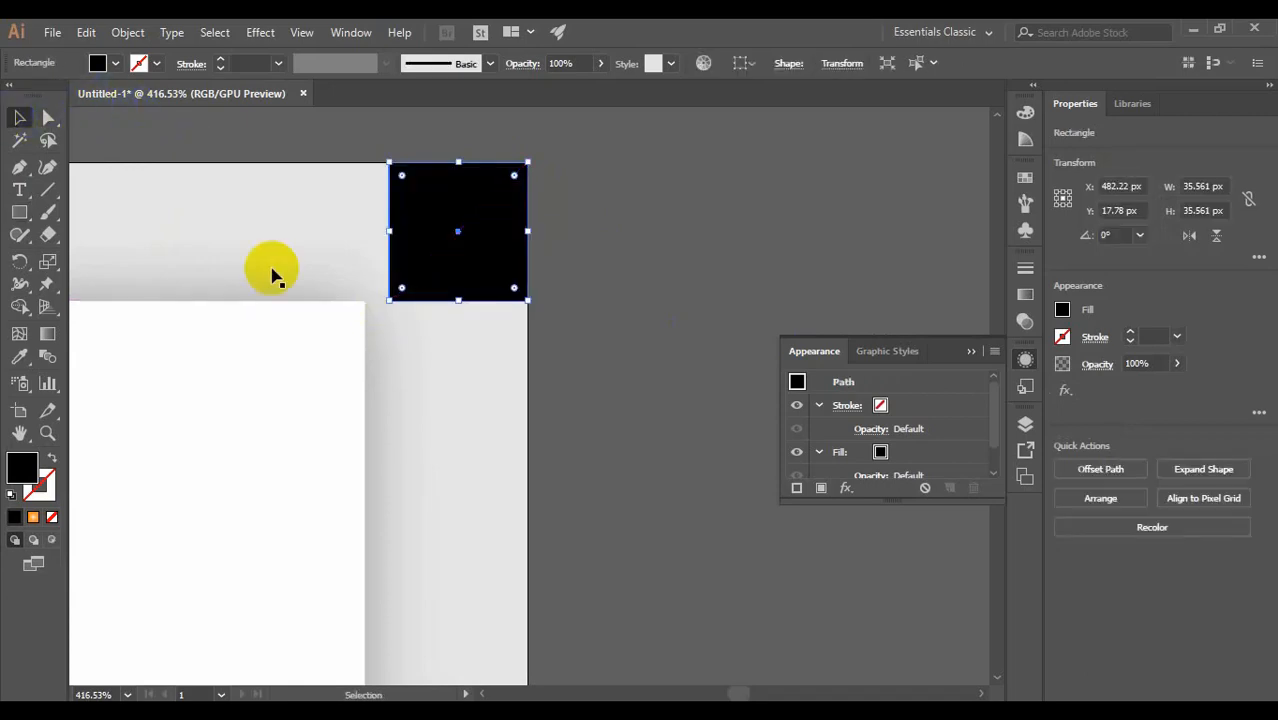
# Step: Move both cards with their shadows right until their right edge aligns with the spacing square's left side
pyautogui.scroll(-6, 265, 374)
pyautogui.scroll(-3, 328, 191)
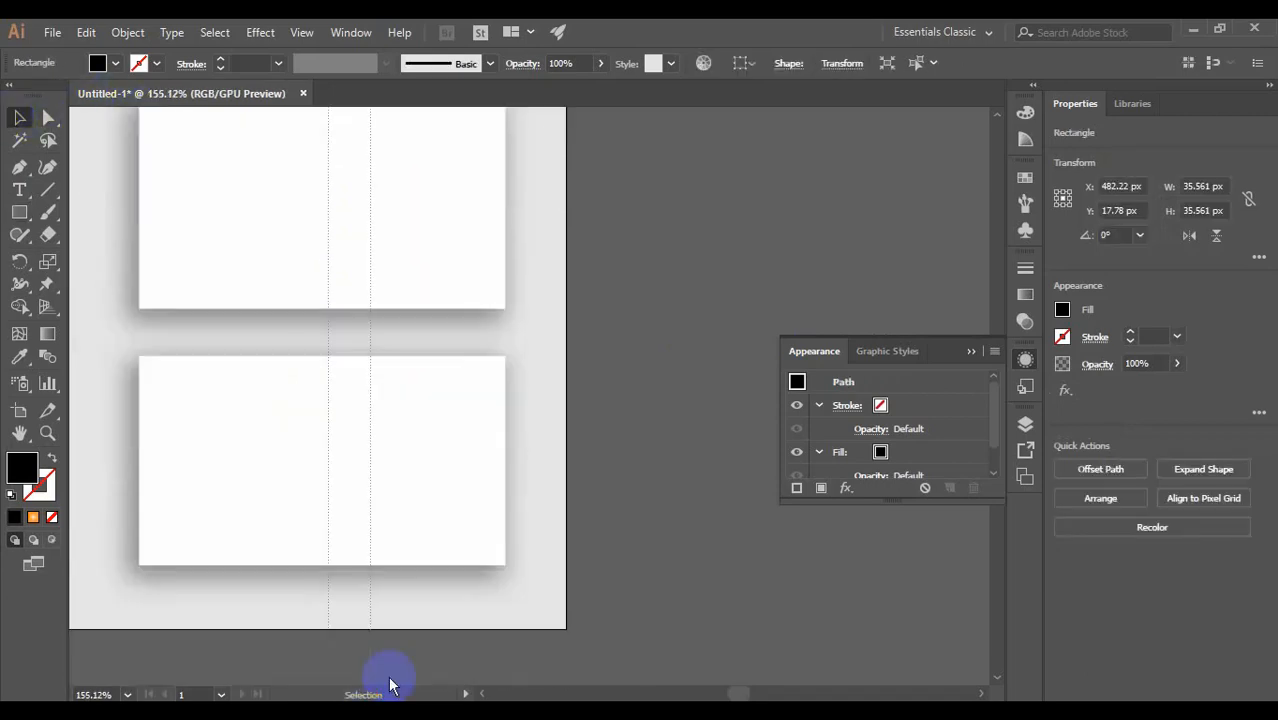
pyautogui.hotkey('ctrl', 'a')
pyautogui.scroll(3, 542, 450)
pyautogui.scroll(6, 520, 295)
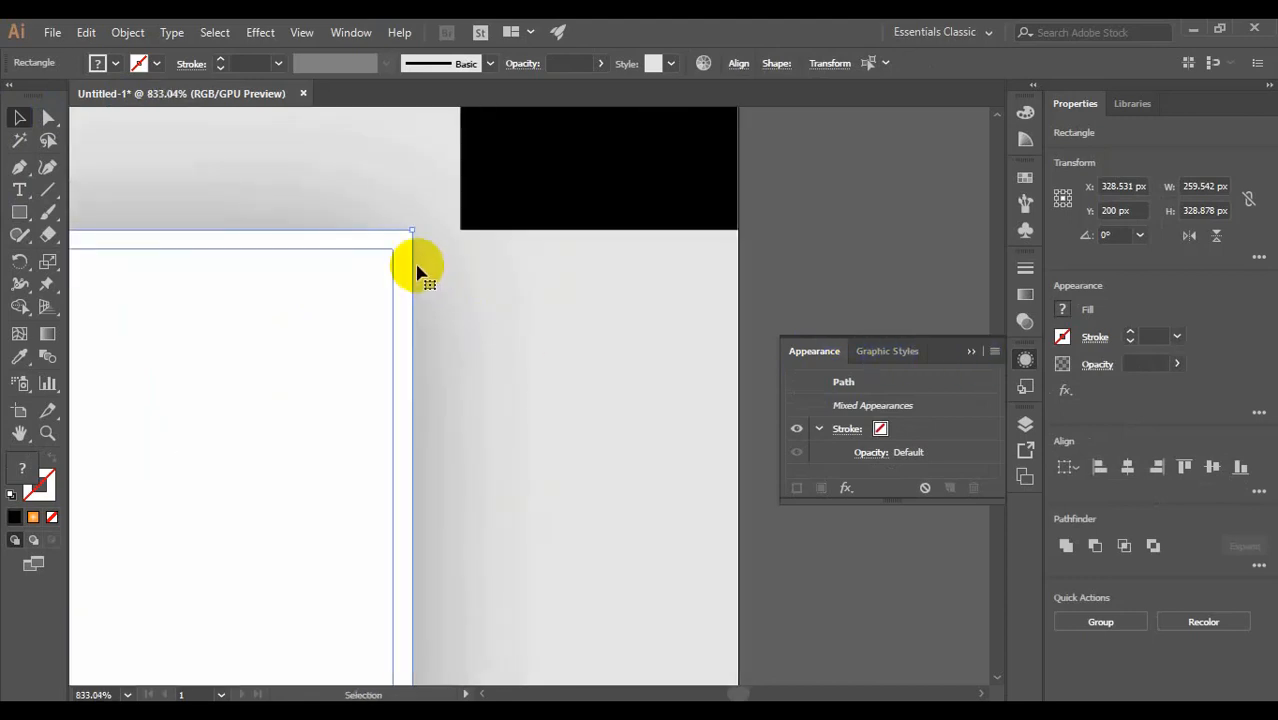
pyautogui.moveTo(418, 271); pyautogui.dragTo(464, 266)
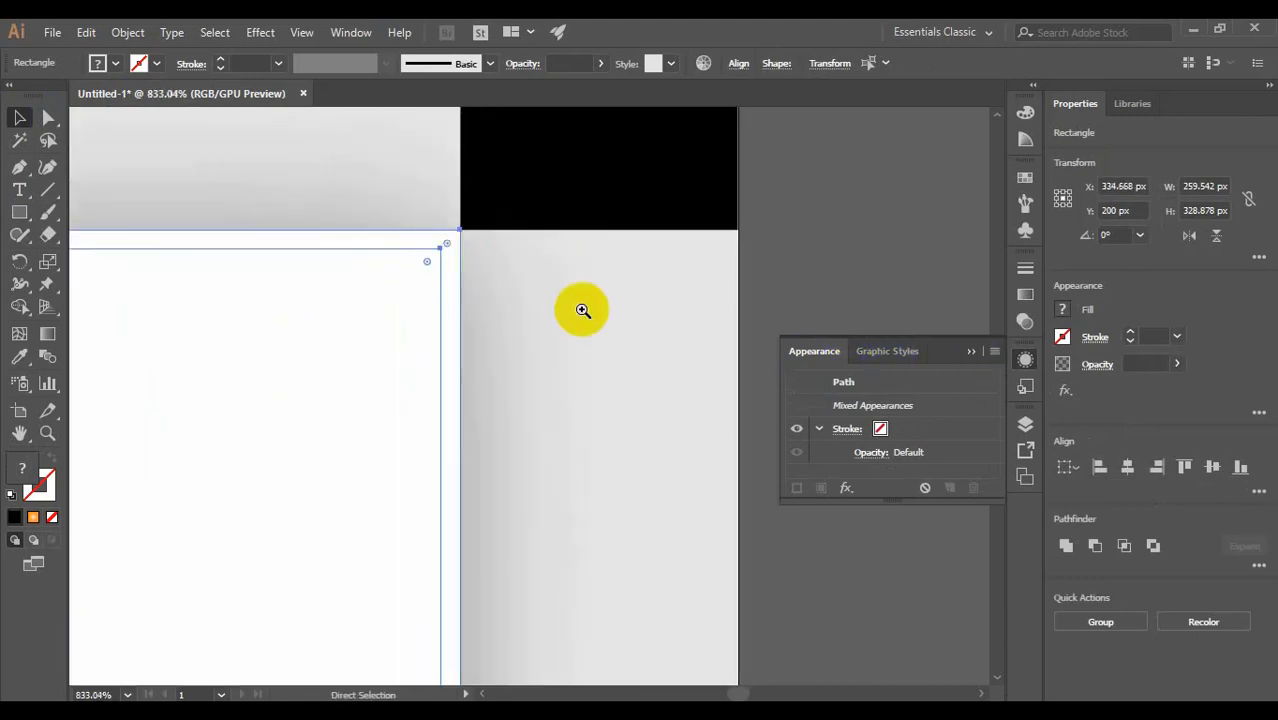
pyautogui.scroll(-10, 342, 305)
# Step: Move the spacing square to the artboard's top-left corner and extend the black rectangle's left edge to it, making it about 121 px wide
pyautogui.click(599, 277)
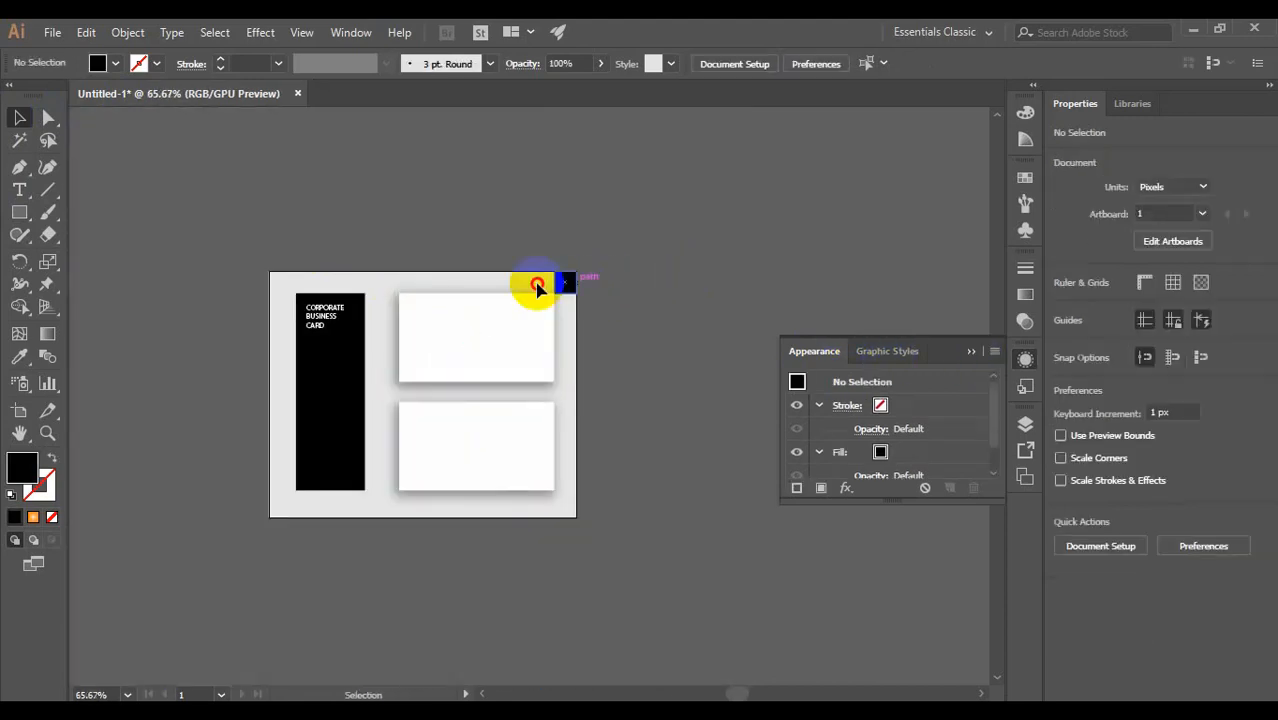
pyautogui.moveTo(538, 286); pyautogui.dragTo(656, 408)
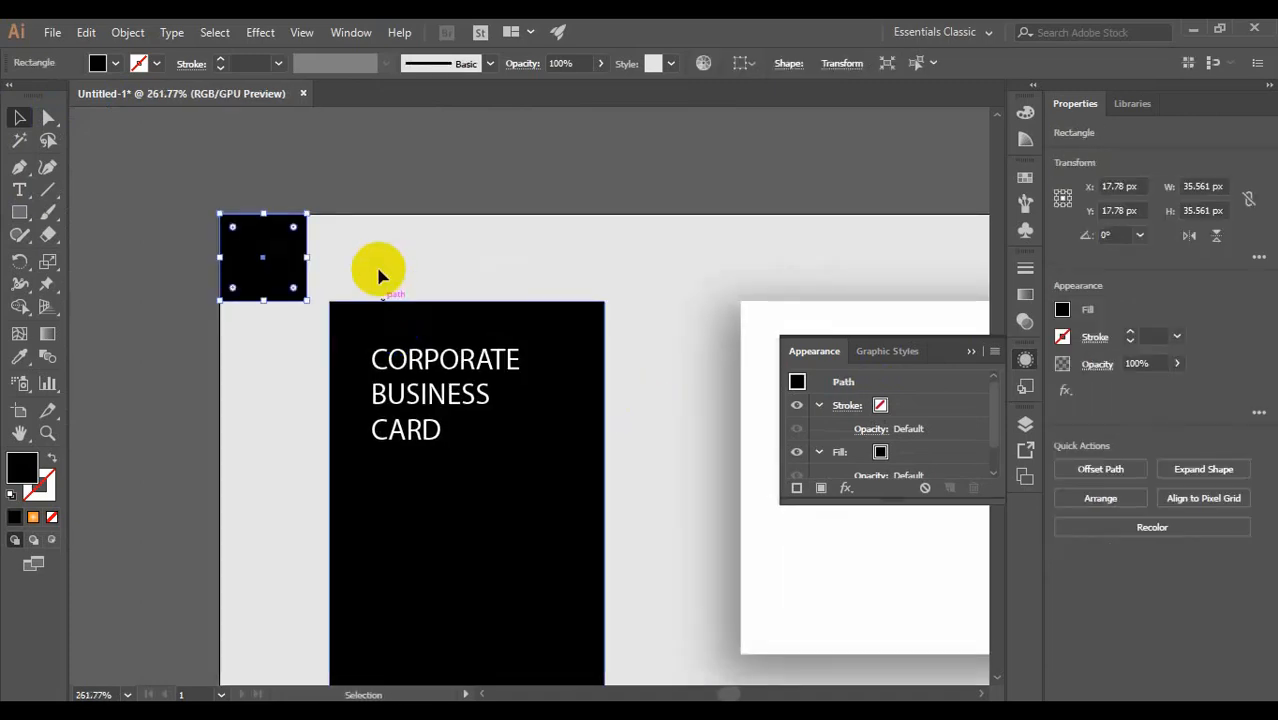
pyautogui.keyDown('shift'); pyautogui.click(491, 487); pyautogui.keyUp('shift')
pyautogui.click(432, 254)
pyautogui.click(365, 328)
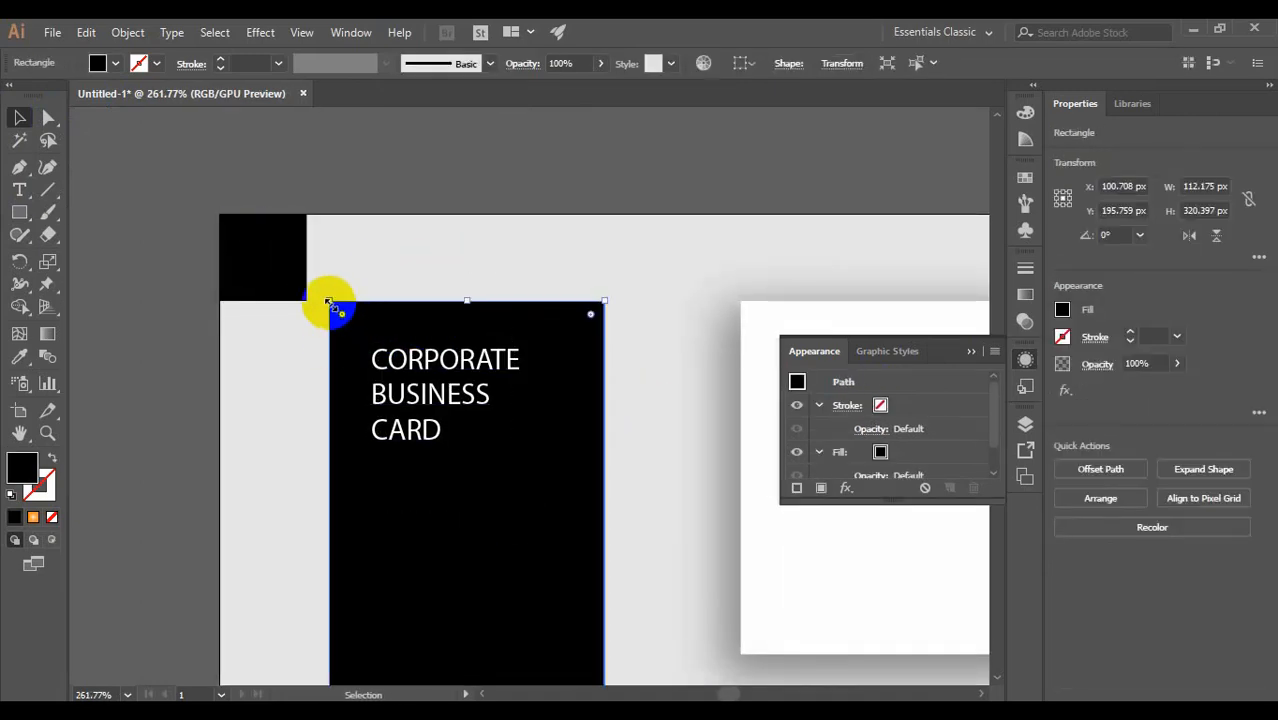
pyautogui.moveTo(329, 302); pyautogui.dragTo(306, 296)
pyautogui.scroll(-4, 314, 274)
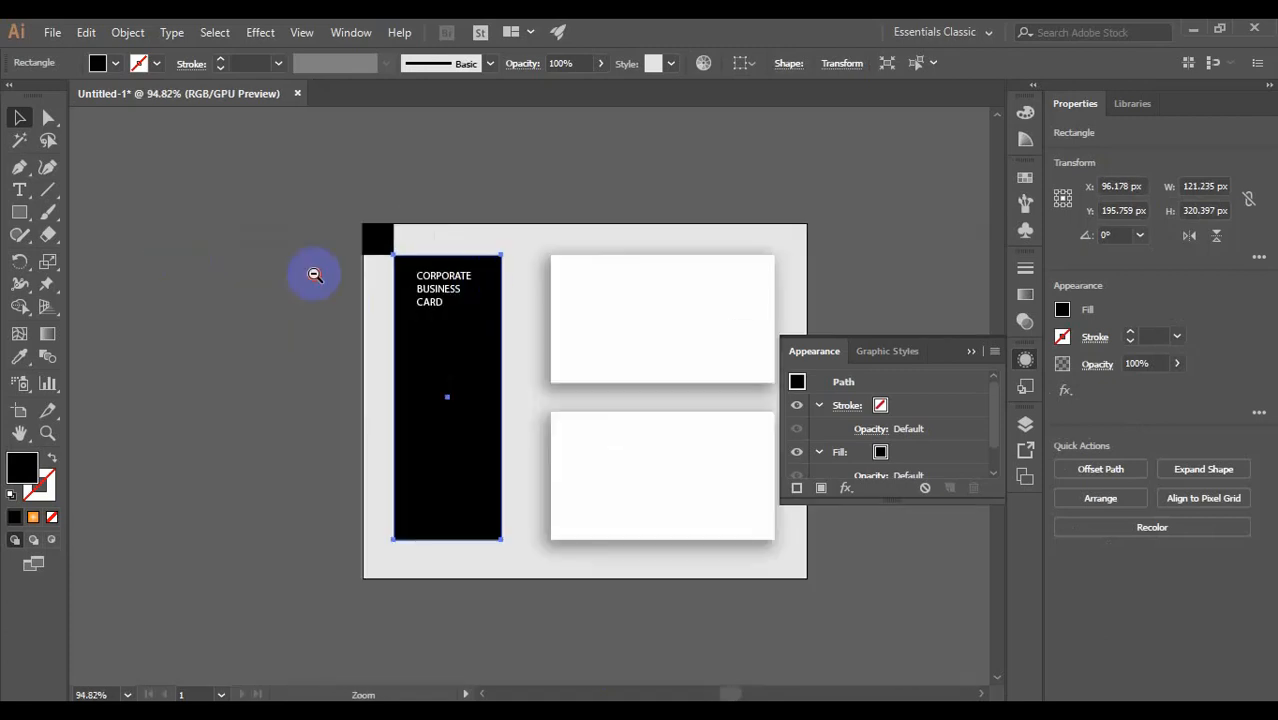
pyautogui.scroll(-2, 314, 274)
# Step: Move the spacing square to the artboard's bottom-right corner
pyautogui.click(399, 180)
pyautogui.click(398, 251)
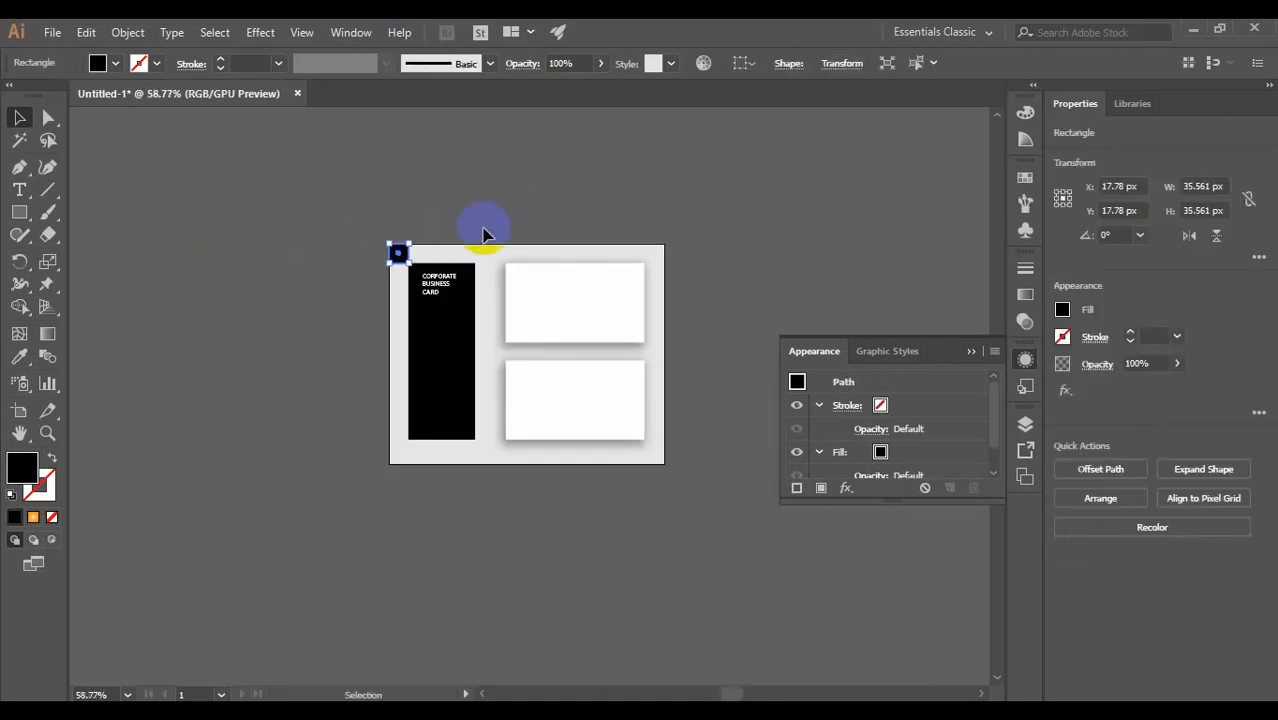
pyautogui.click(435, 259)
pyautogui.moveTo(399, 251); pyautogui.dragTo(650, 452)
pyautogui.scroll(1, 790, 508)
pyautogui.moveTo(790, 508); pyautogui.dragTo(777, 508)
# Step: Shift the lower card with its shadow down to the spacing square's top edge and delete the square
pyautogui.moveTo(593, 325); pyautogui.dragTo(504, 399)
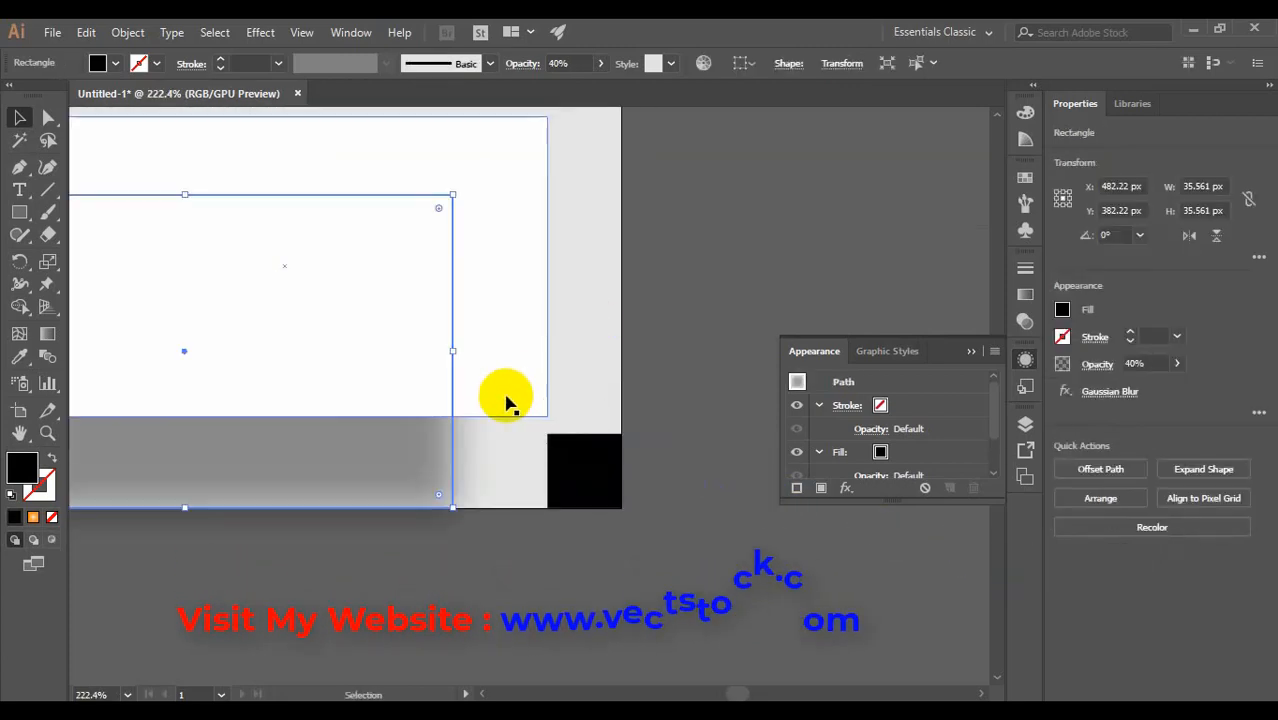
pyautogui.hotkey('ctrl', 'z')
pyautogui.moveTo(621, 290); pyautogui.dragTo(459, 370)
pyautogui.moveTo(498, 353); pyautogui.dragTo(740, 456)
pyautogui.moveTo(593, 383); pyautogui.dragTo(235, 384)
pyautogui.moveTo(465, 514); pyautogui.dragTo(598, 492)
pyautogui.click(765, 373)
pyautogui.press('Delete')
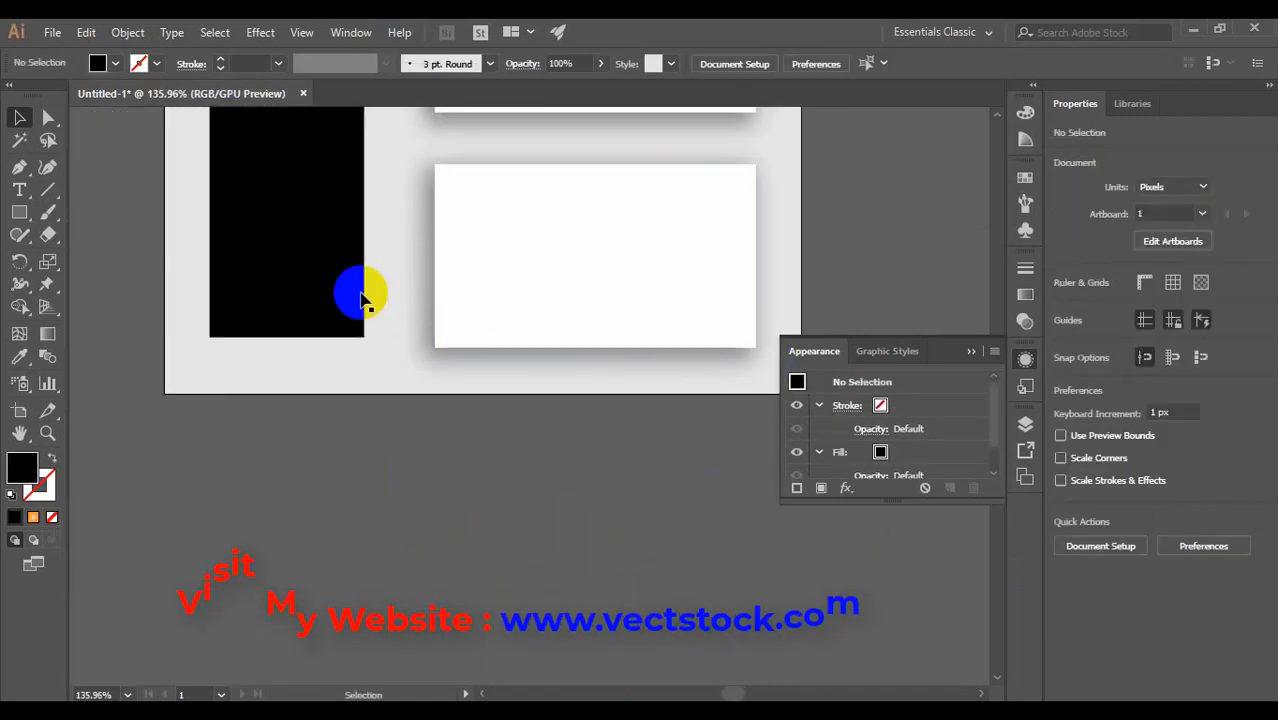
# Step: Extend the black rectangle's bottom edge down to the lower card's bottom edge
pyautogui.click(359, 296)
pyautogui.moveTo(296, 344)
pyautogui.mouseDown()
pyautogui.moveTo(286, 335)
pyautogui.moveTo(287, 348)
pyautogui.mouseUp()
pyautogui.click(499, 497)
pyautogui.moveTo(596, 503); pyautogui.dragTo(351, 504)
pyautogui.moveTo(591, 477); pyautogui.dragTo(480, 471)
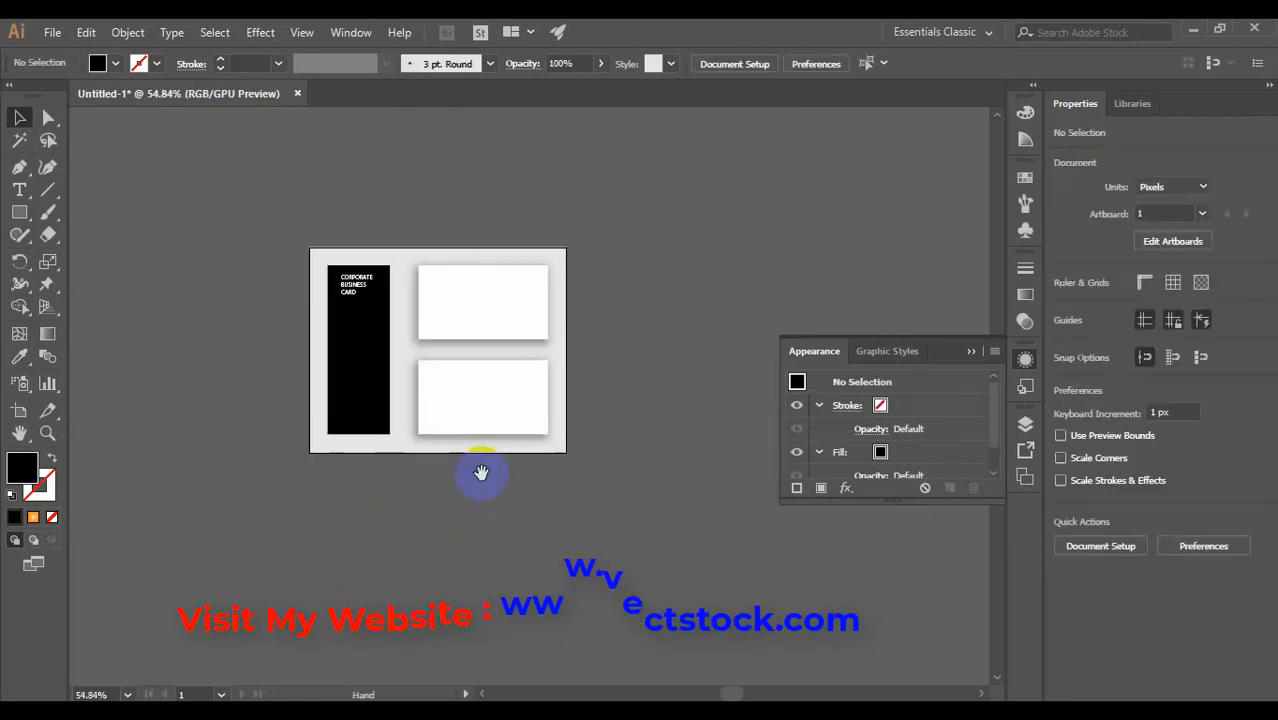
# Step: Enlarge the title text on the black rectangle proportionally to about 17.13 pt
pyautogui.moveTo(383, 306); pyautogui.dragTo(768, 525)
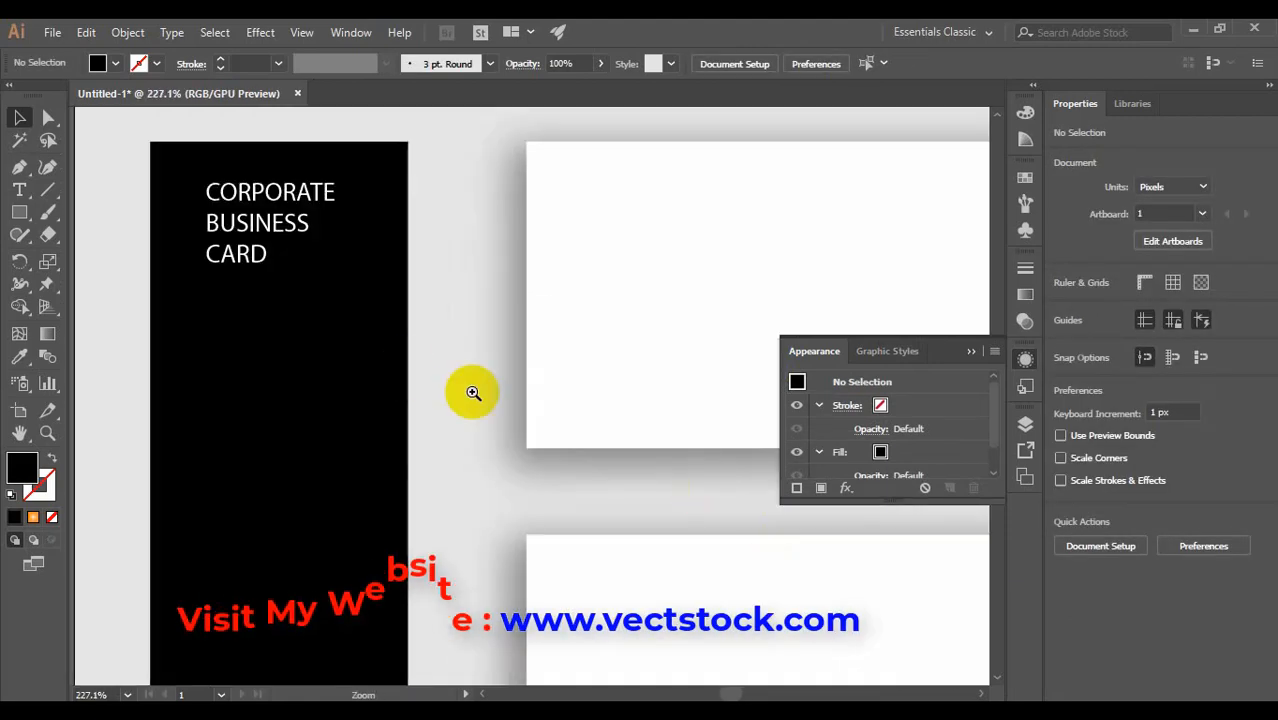
pyautogui.moveTo(411, 373); pyautogui.dragTo(253, 328)
pyautogui.click(320, 290)
pyautogui.moveTo(331, 311); pyautogui.dragTo(331, 336)
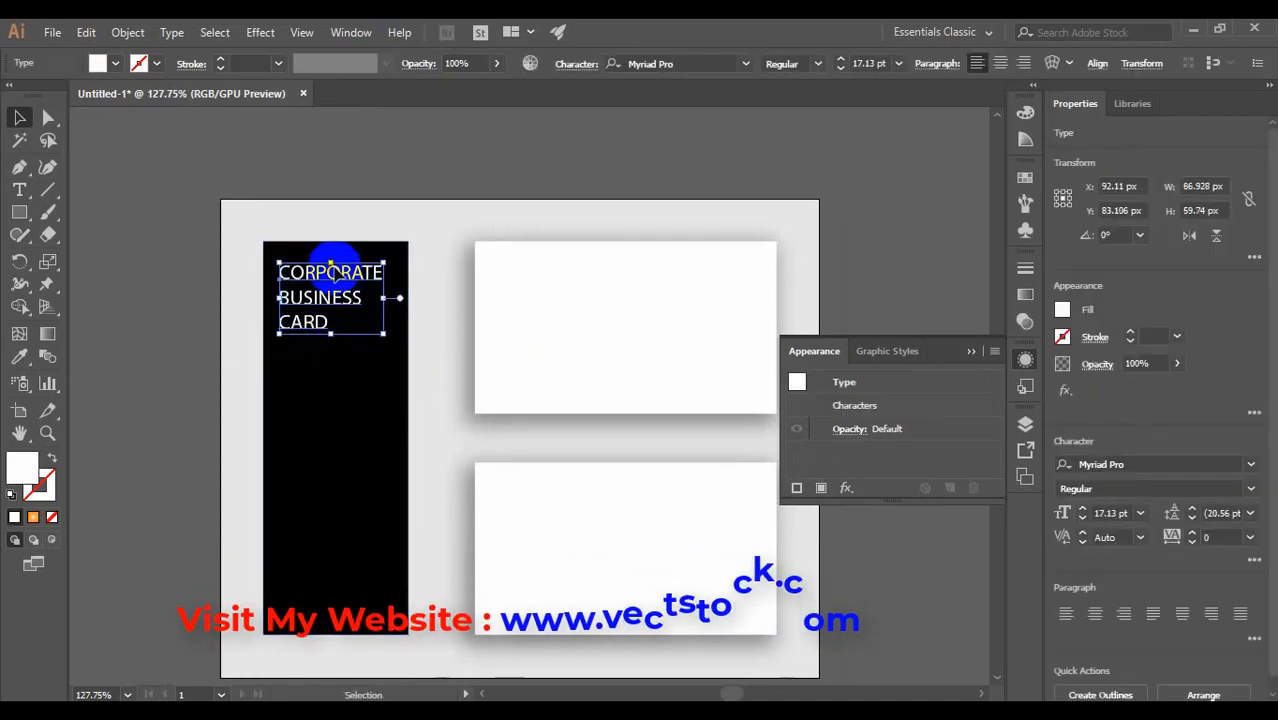
# Step: Change the whole title's font to Montserrat Medium and scale it down to about 14.82 pt to fit the rectangle
pyautogui.tripleClick(326, 299)
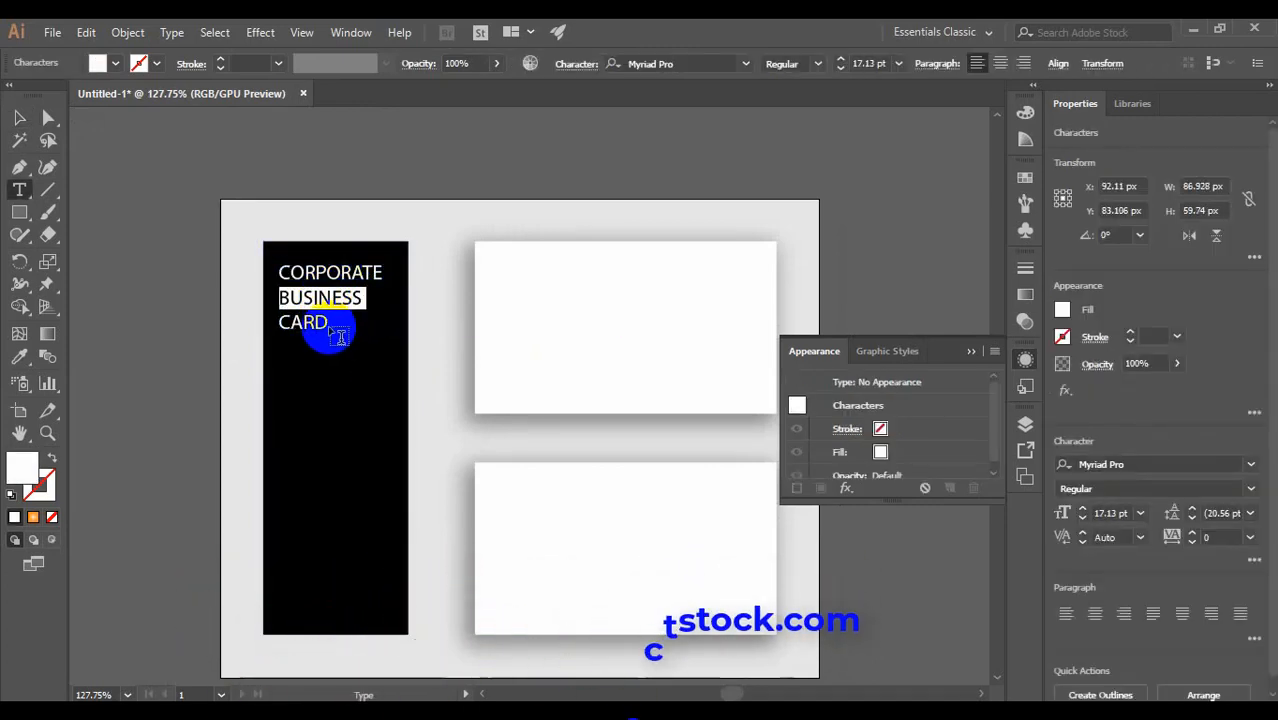
pyautogui.moveTo(334, 328); pyautogui.dragTo(279, 300)
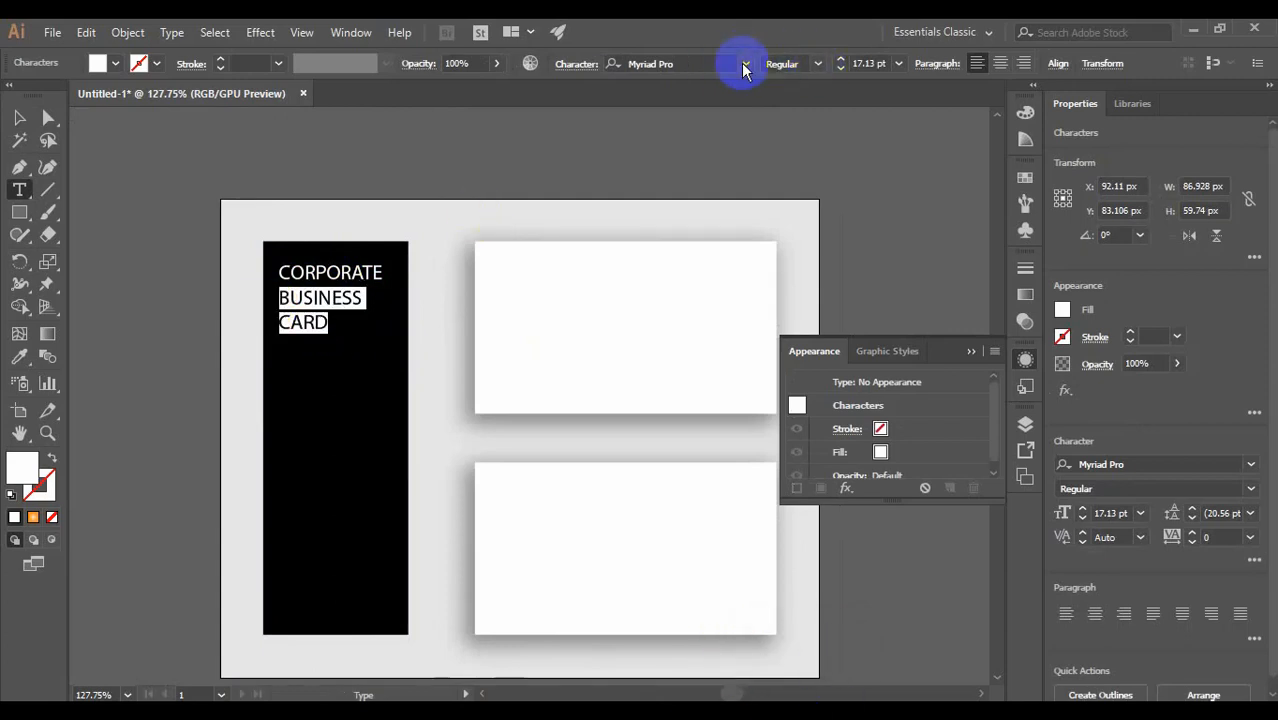
pyautogui.click(20, 118)
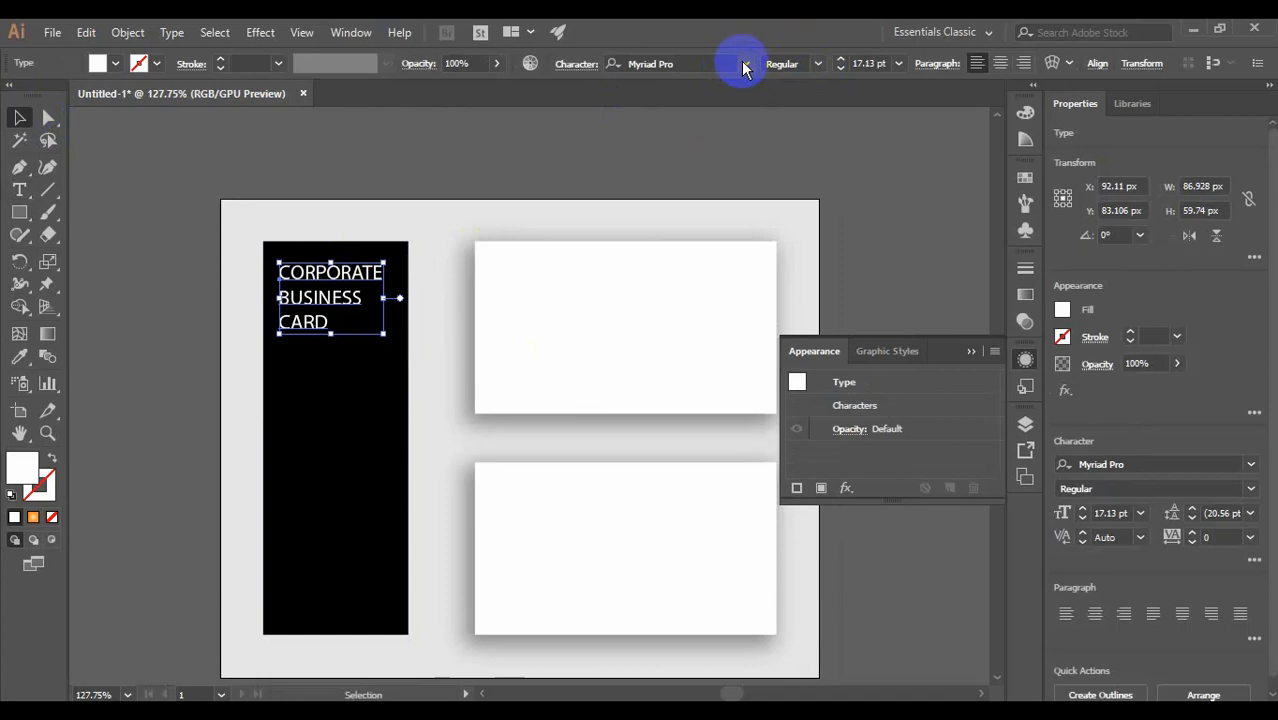
pyautogui.click(745, 64)
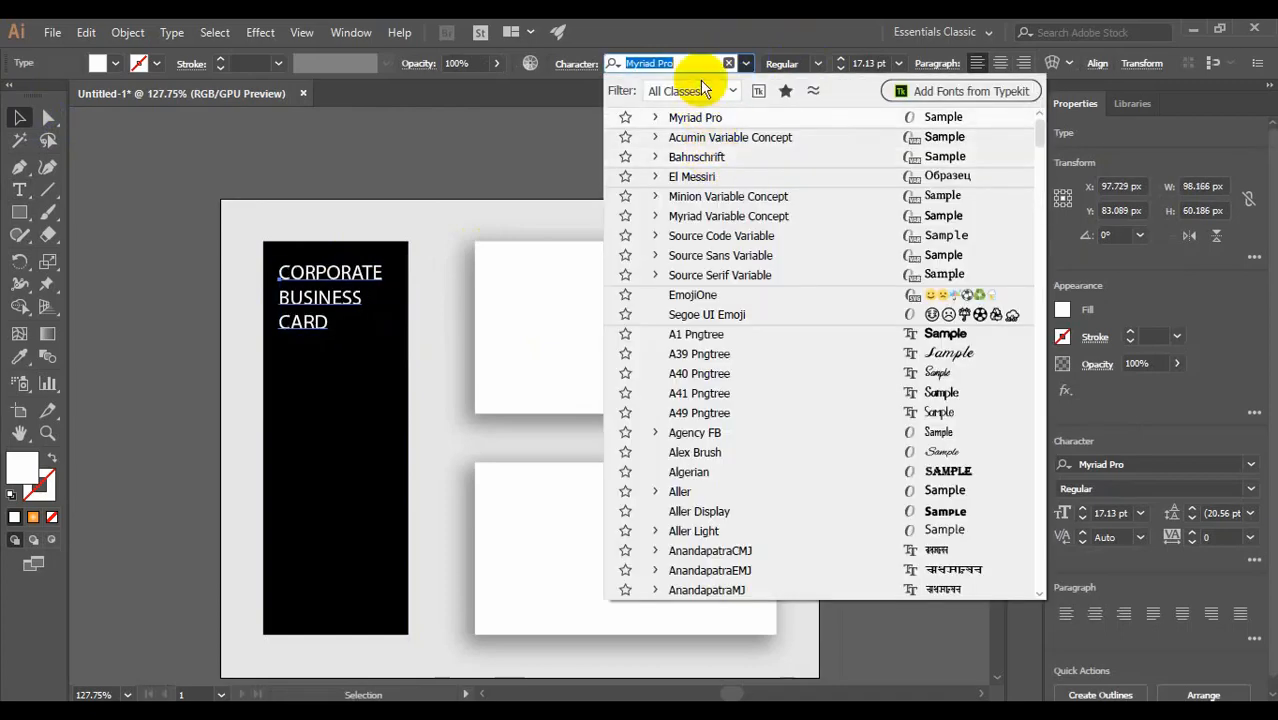
pyautogui.write('MONT')
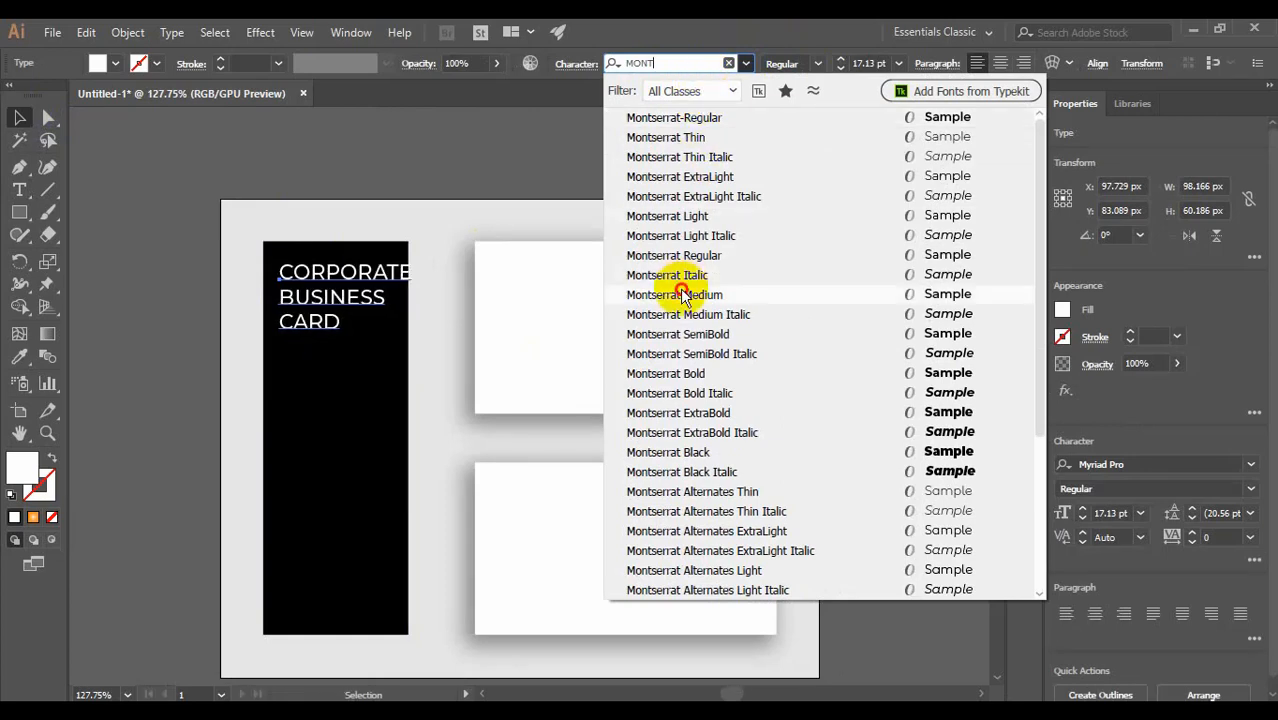
pyautogui.click(685, 293)
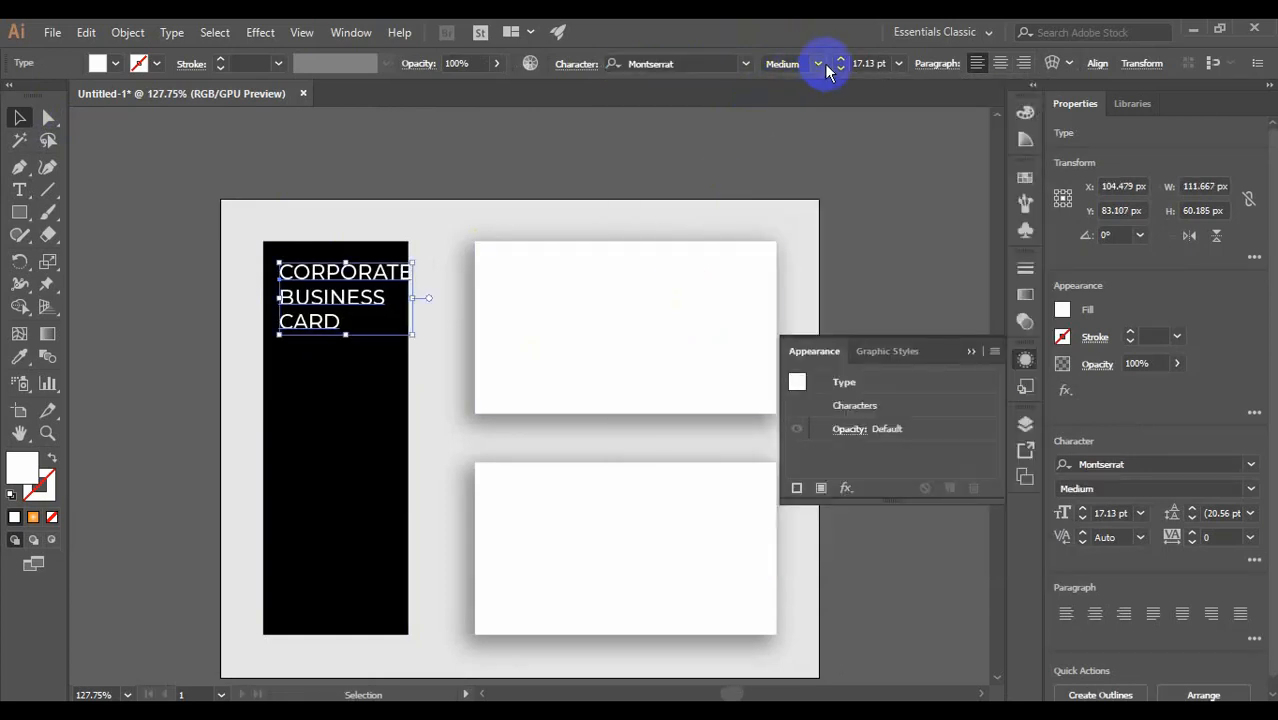
pyautogui.moveTo(411, 297); pyautogui.dragTo(392, 297)
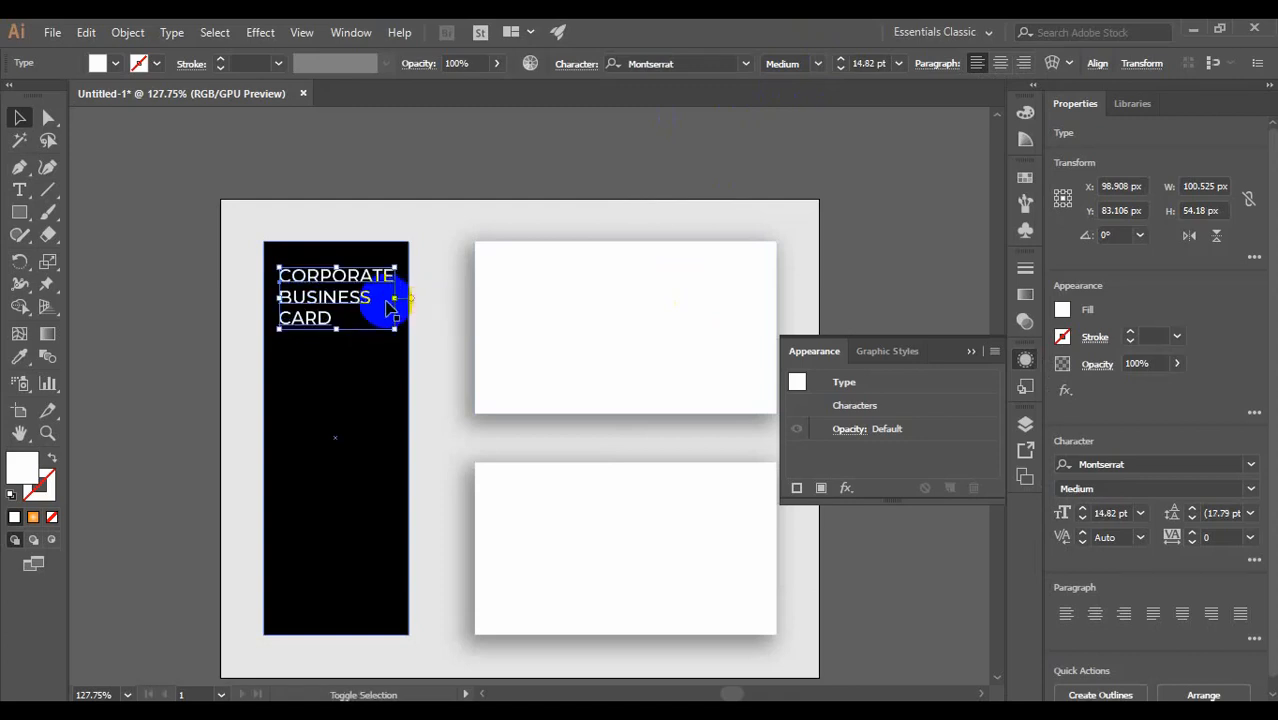
# Step: Set the words "BUSINESS CARD" in the title to the ExtraBold style
pyautogui.doubleClick(330, 312)
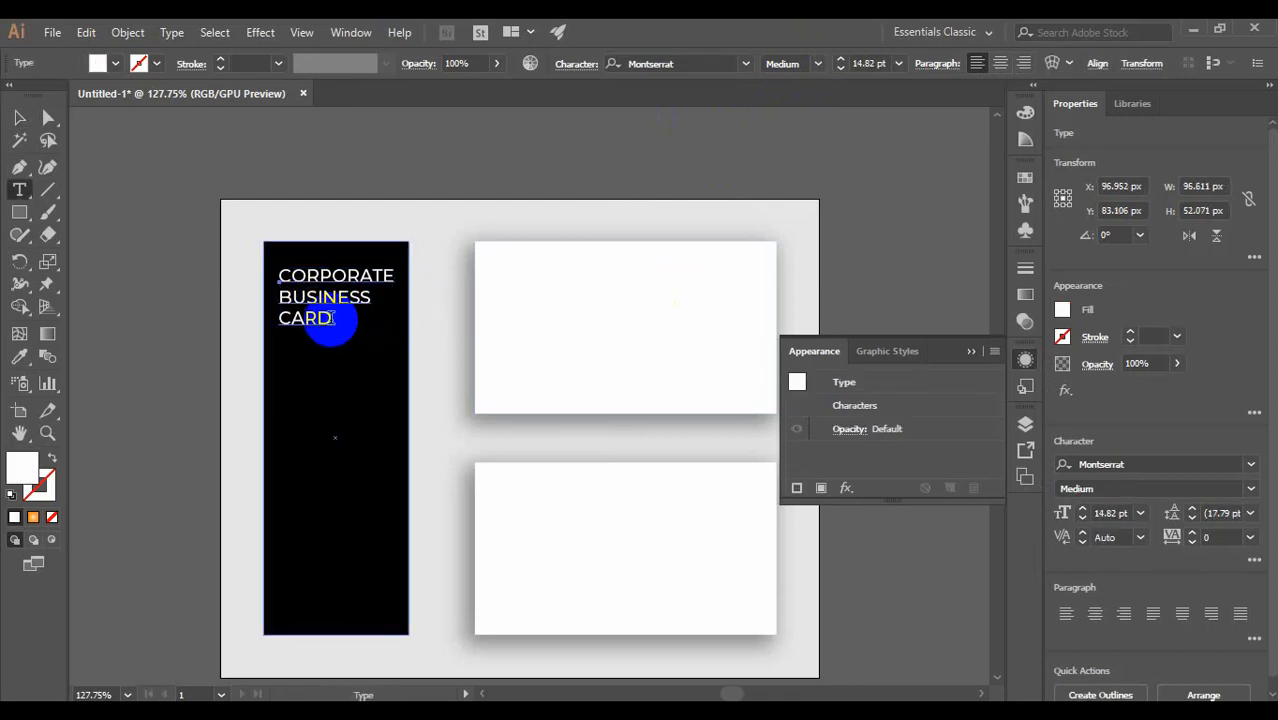
pyautogui.moveTo(334, 324); pyautogui.dragTo(258, 294)
pyautogui.click(819, 64)
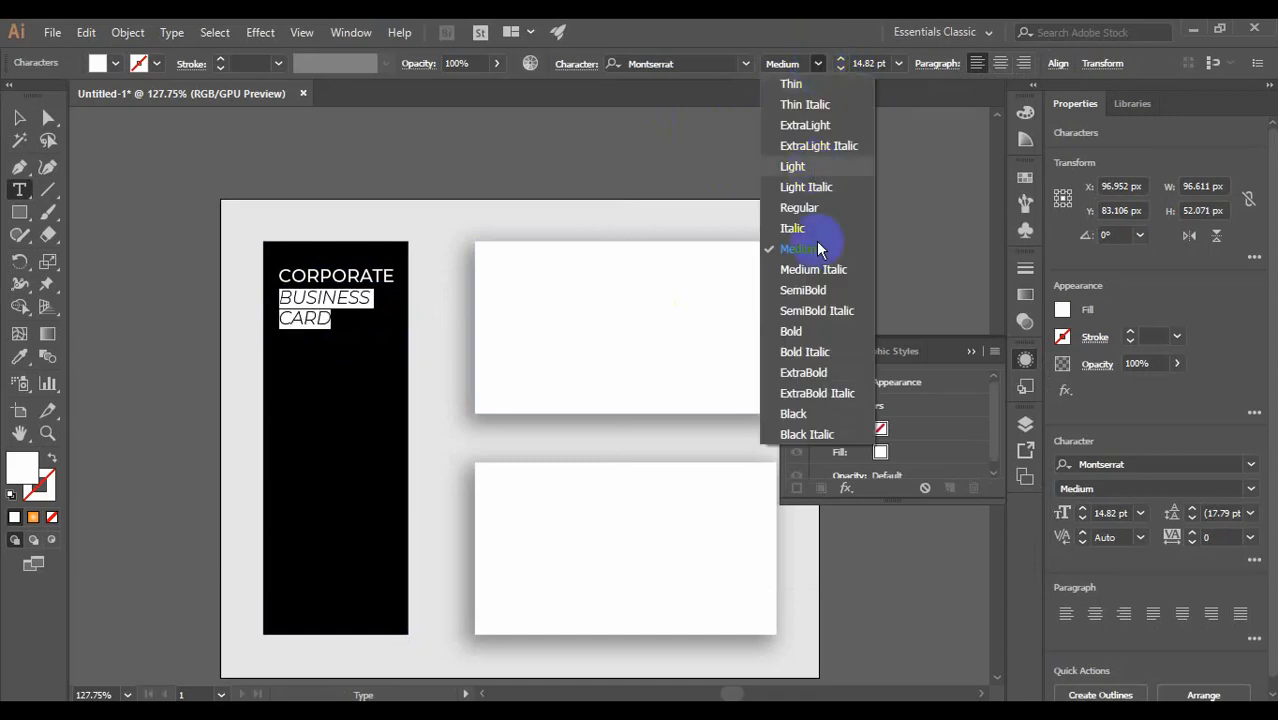
pyautogui.click(803, 372)
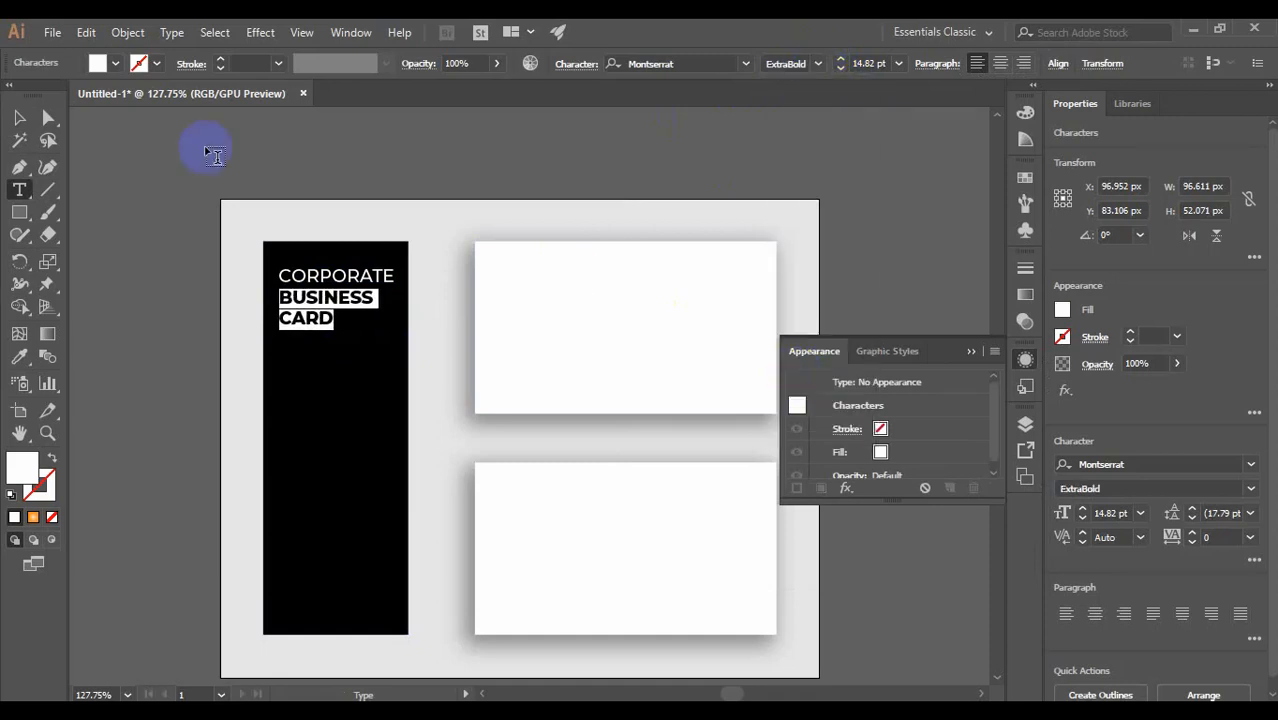
# Step: Set the word "CORPORATE" in the title to the Light style and deselect the text
pyautogui.moveTo(314, 228); pyautogui.dragTo(399, 277)
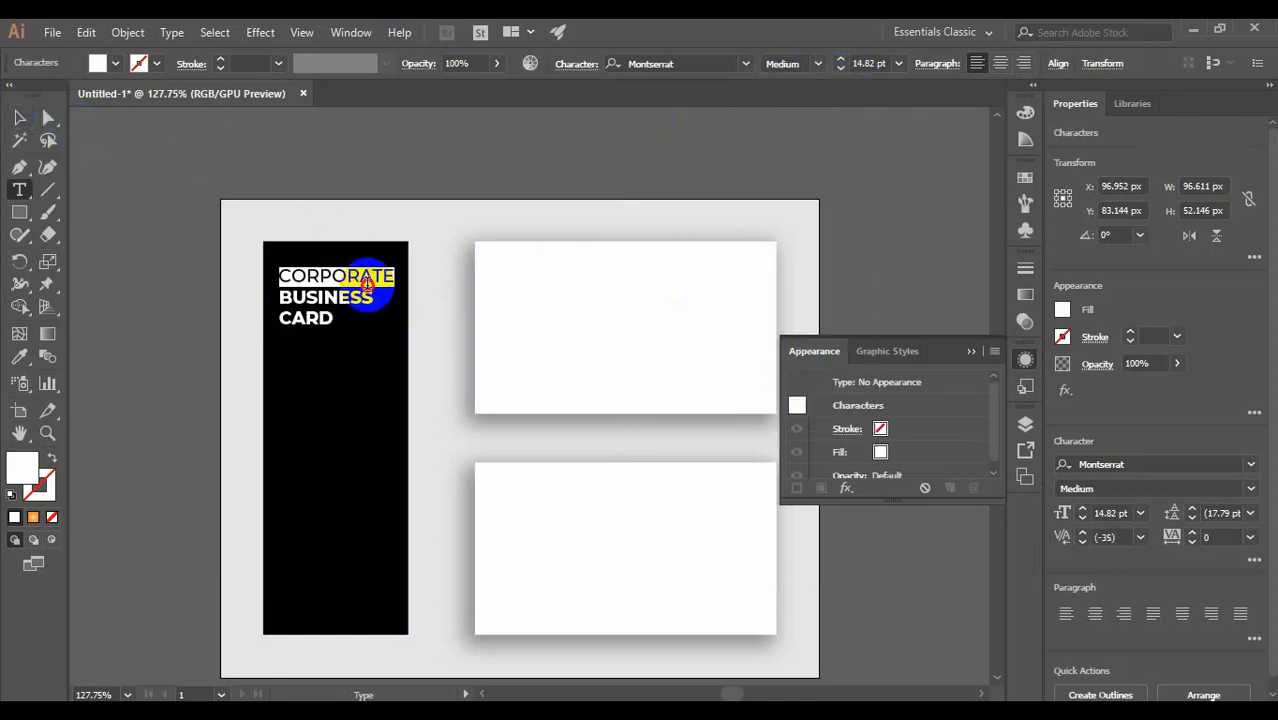
pyautogui.click(820, 64)
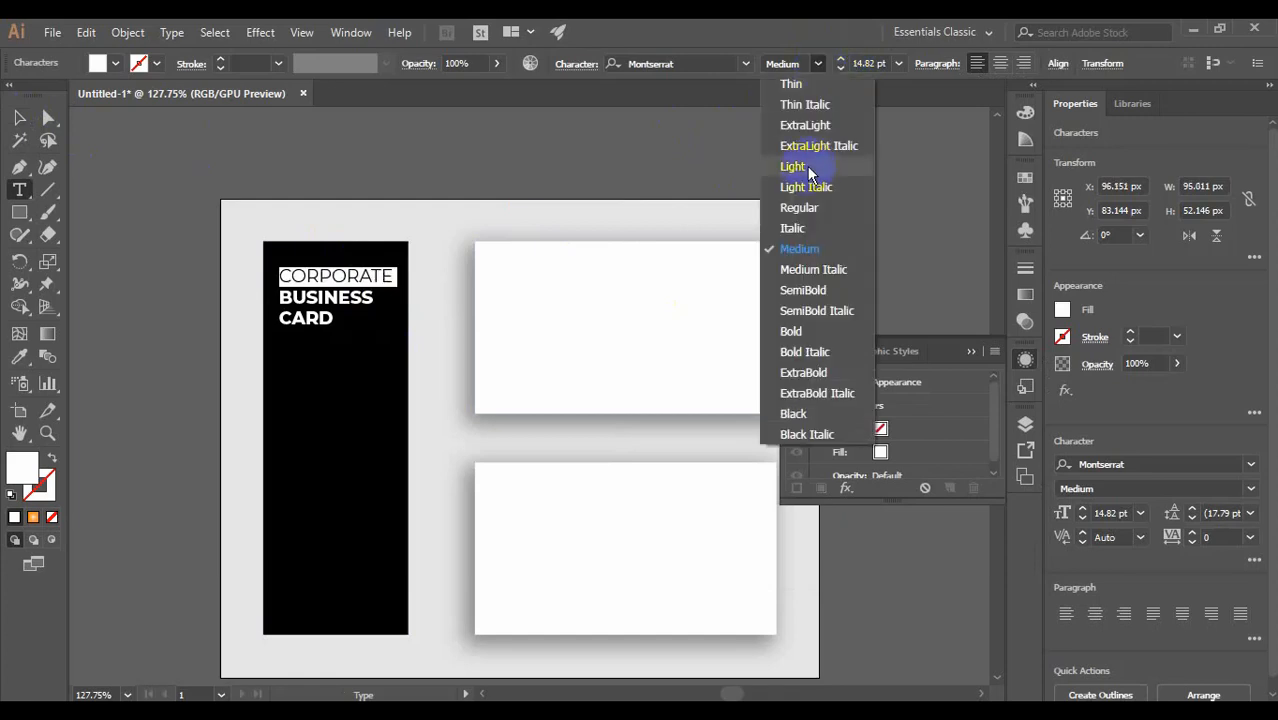
pyautogui.click(473, 172)
pyautogui.click(21, 116)
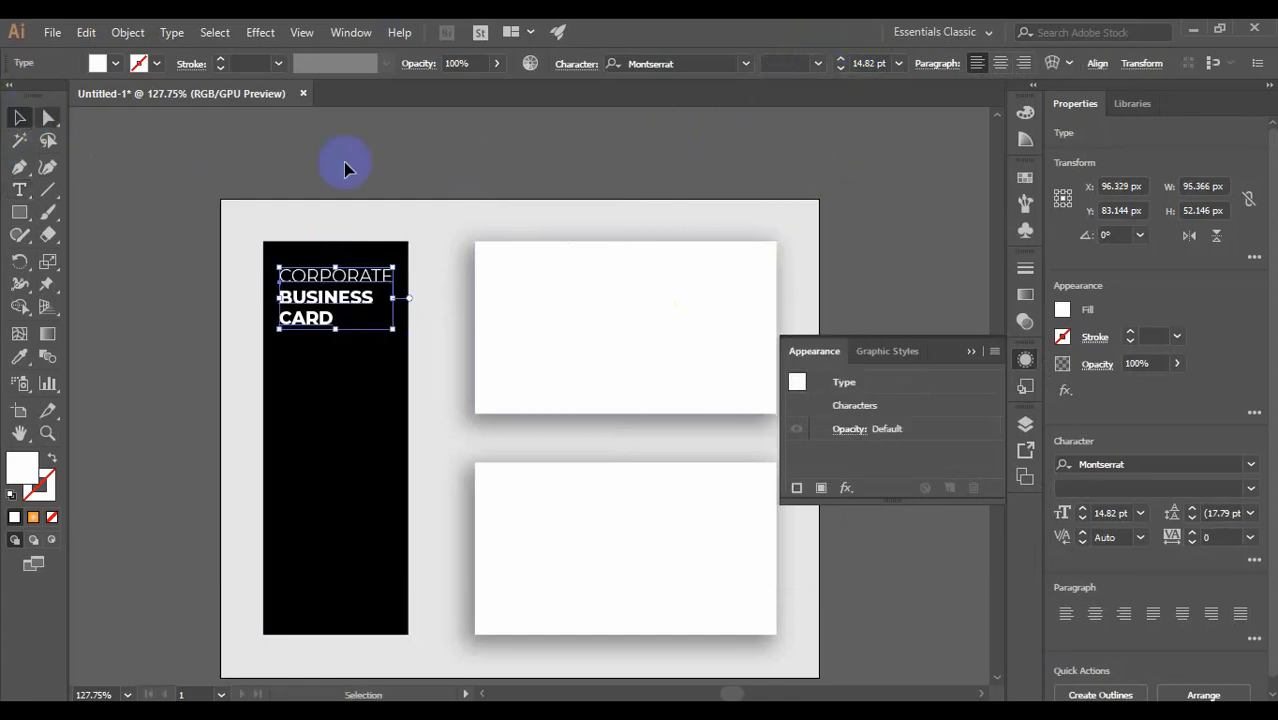
pyautogui.click(347, 168)
# Step: Add the two-line text "100% EDITABLE" on the empty canvas beside the artboard
pyautogui.moveTo(414, 259); pyautogui.dragTo(349, 352)
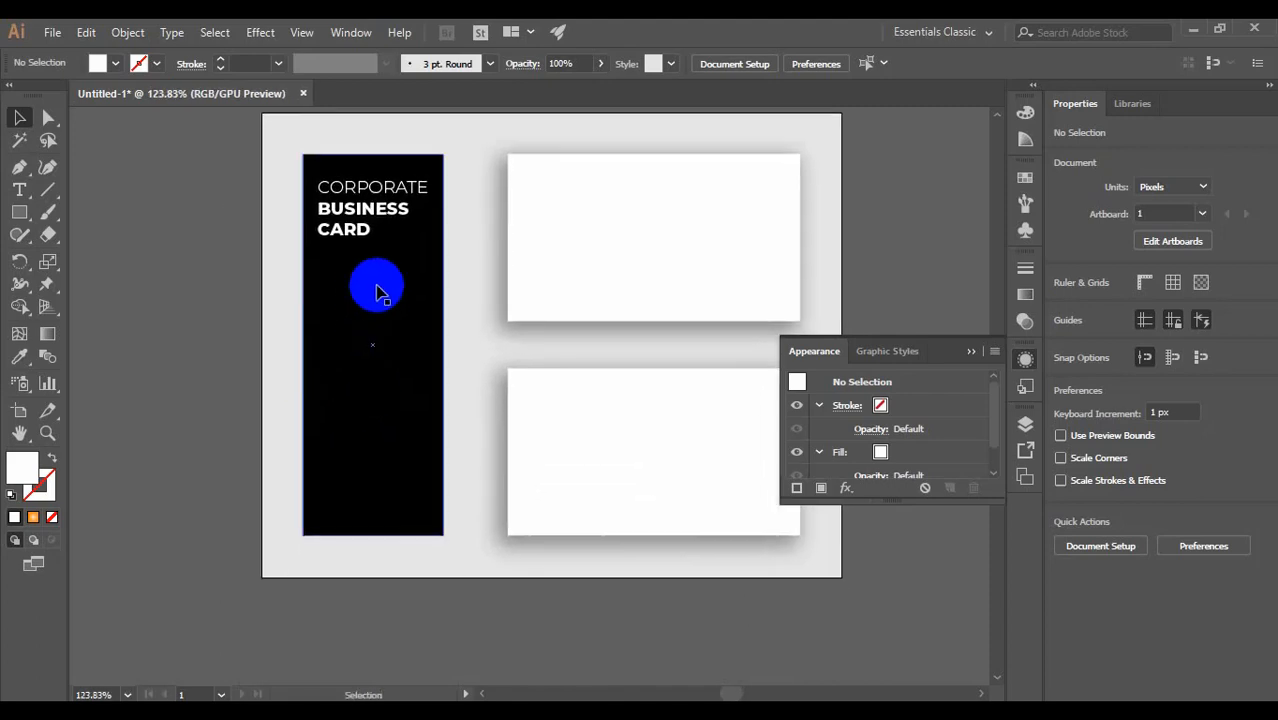
pyautogui.click(20, 190)
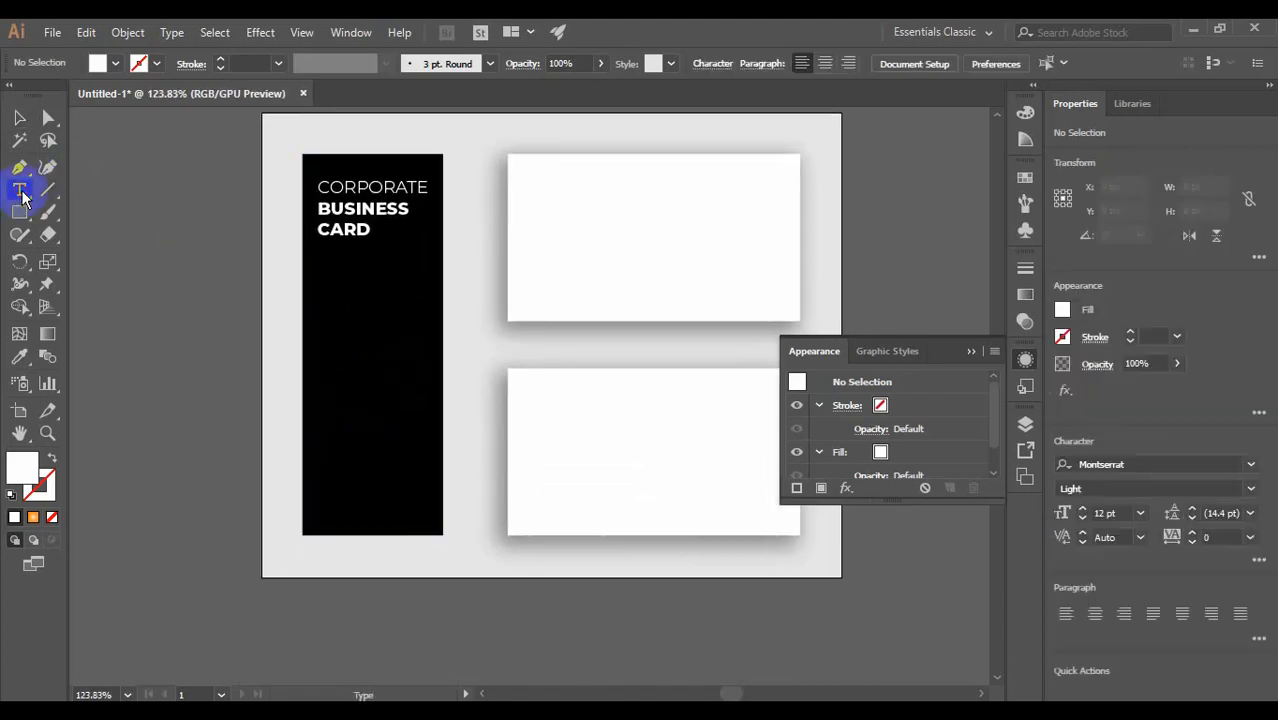
pyautogui.click(132, 268)
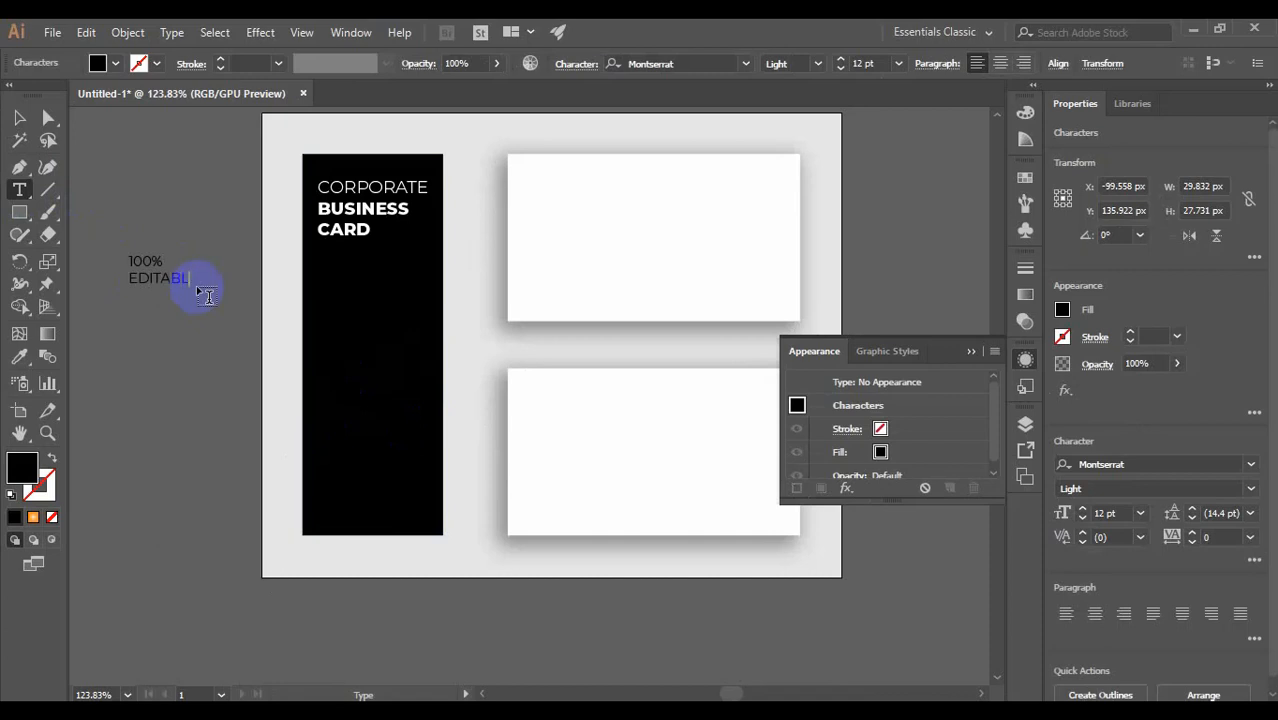
pyautogui.click(18, 120)
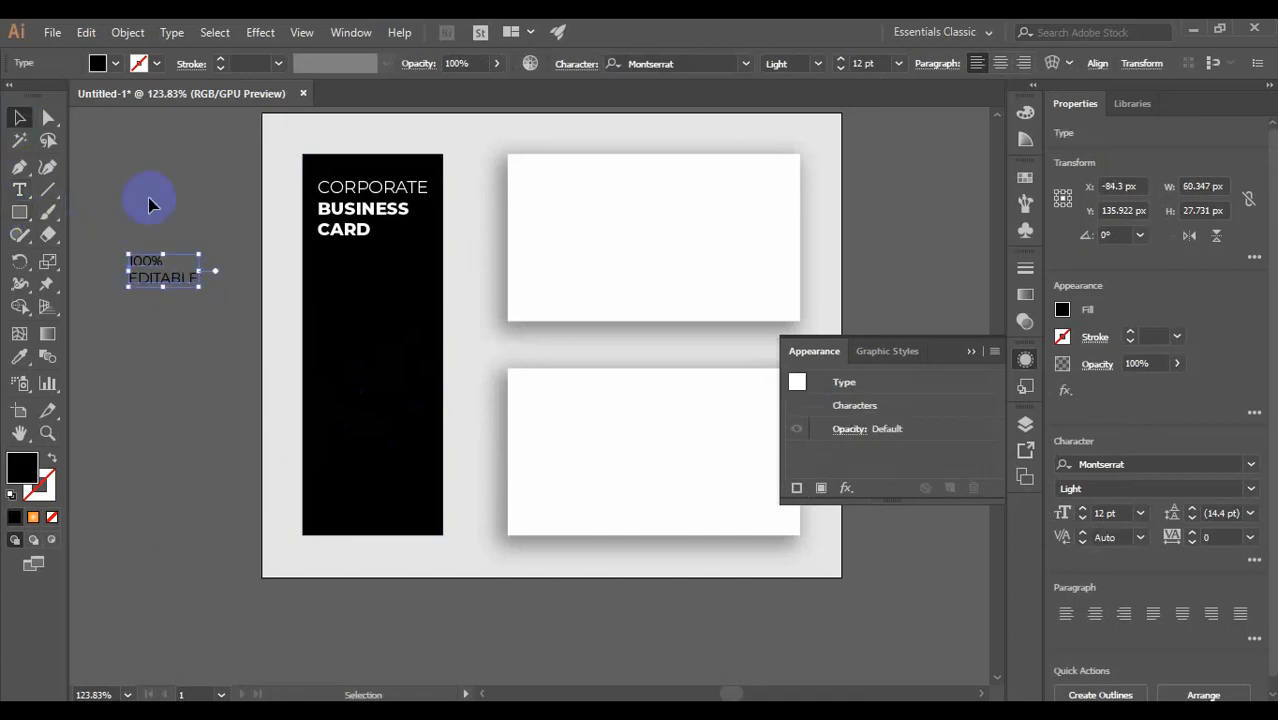
# Step: Center-align the title's paragraph and center the title horizontally on the black rectangle
pyautogui.click(371, 187)
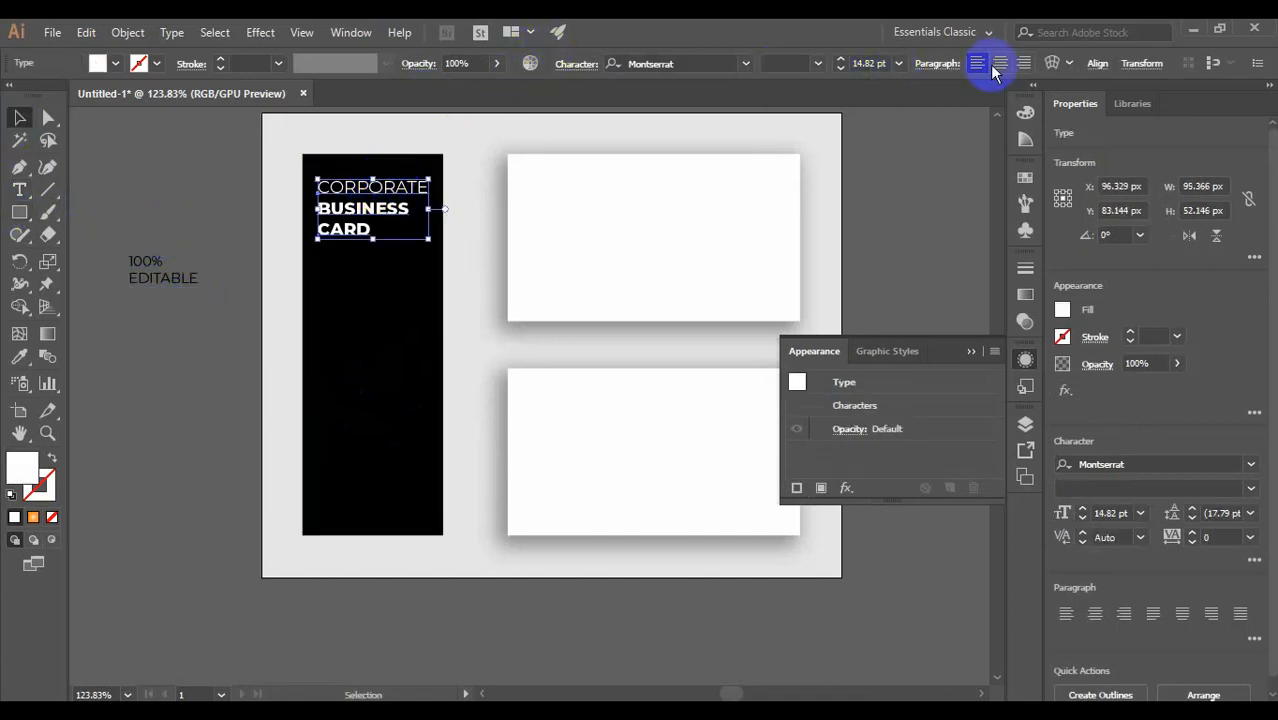
pyautogui.click(1001, 63)
pyautogui.keyDown('shift'); pyautogui.click(385, 286); pyautogui.keyUp('shift')
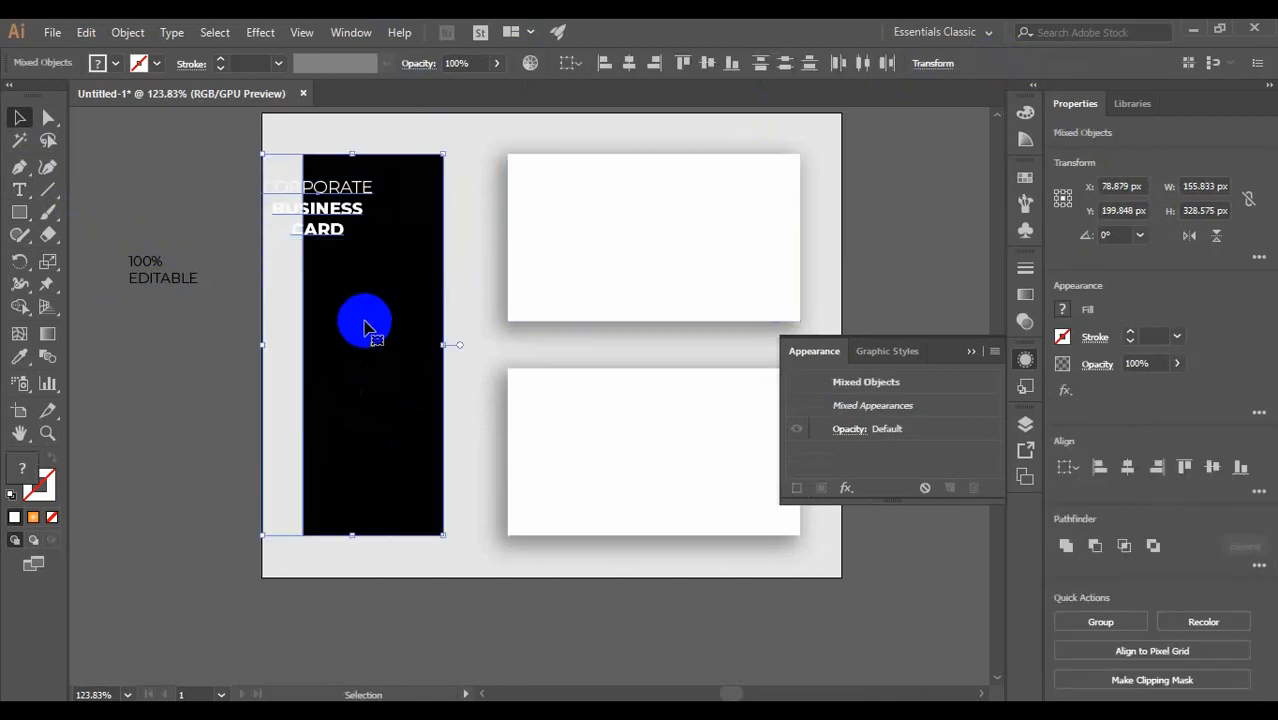
pyautogui.click(636, 62)
pyautogui.click(104, 212)
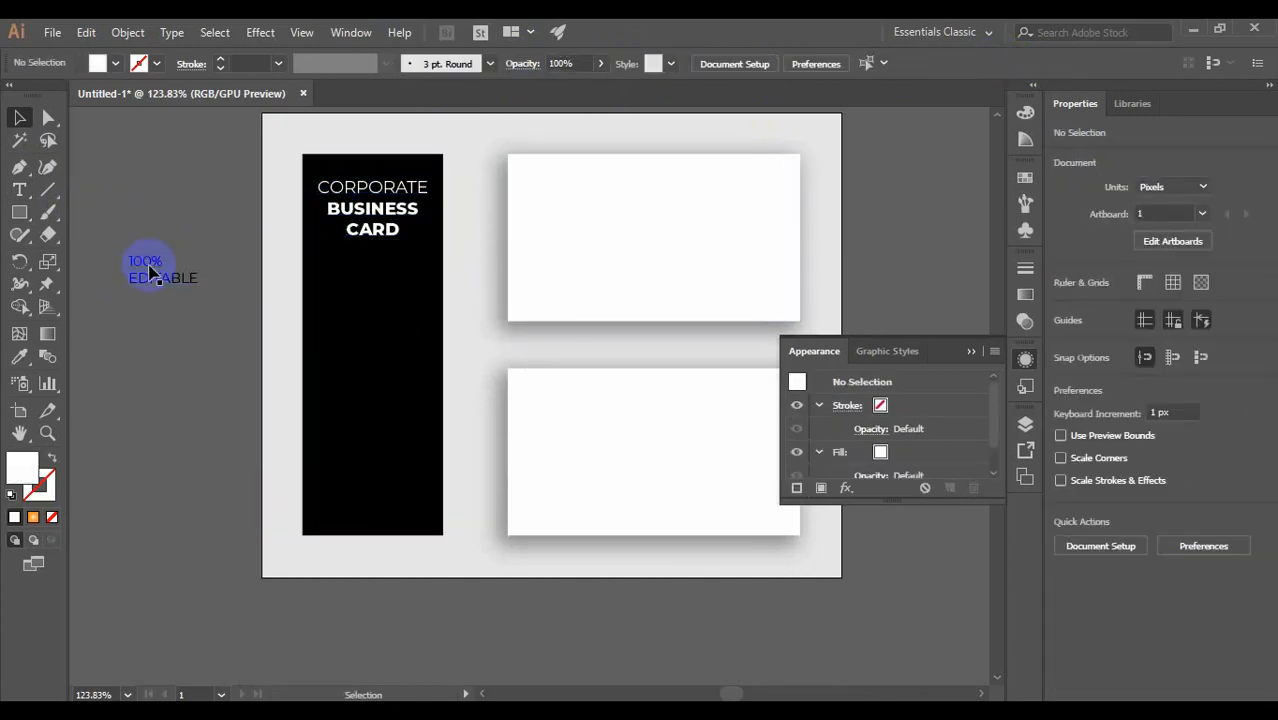
# Step: Color the "100% EDITABLE" text white and align it to the black rectangle's horizontal center
pyautogui.click(151, 268)
pyautogui.click(116, 64)
pyautogui.click(38, 95)
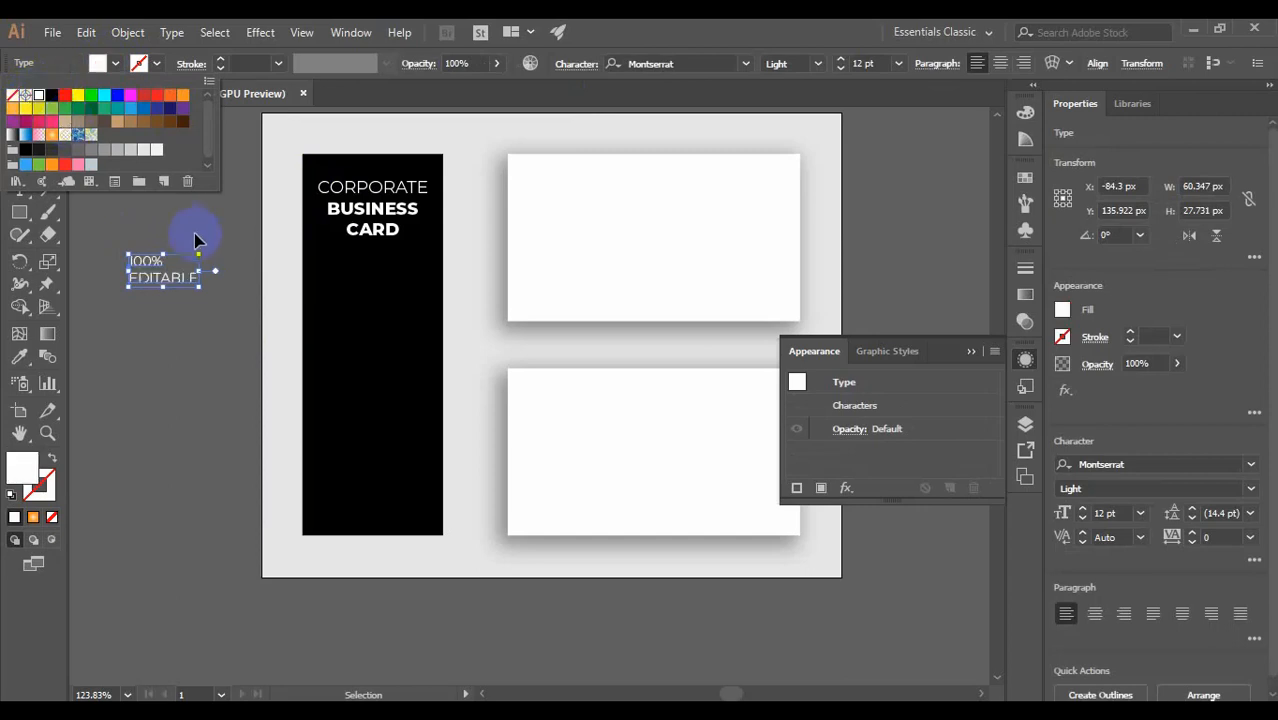
pyautogui.press('Escape')
pyautogui.keyDown('shift'); pyautogui.click(358, 330); pyautogui.keyUp('shift')
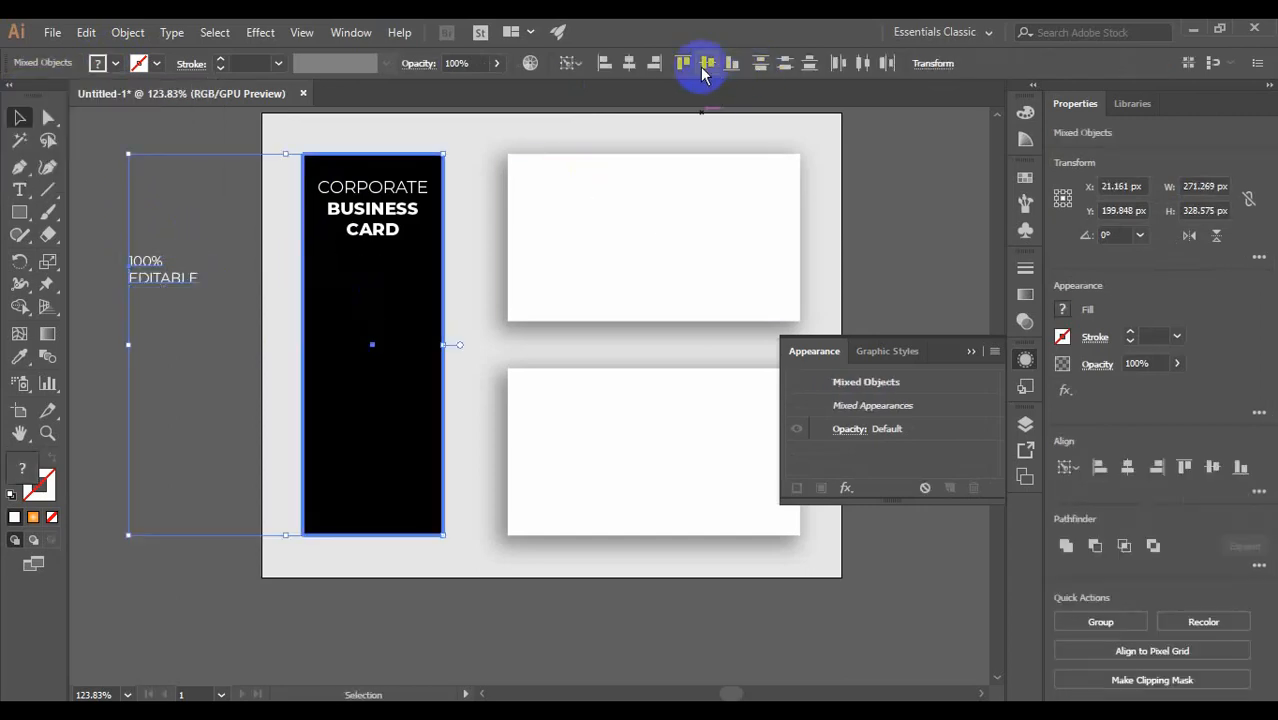
pyautogui.click(629, 63)
pyautogui.click(127, 195)
# Step: Center-align the "100% EDITABLE" paragraph and re-center it horizontally on the black rectangle
pyautogui.scroll(2, 371, 314)
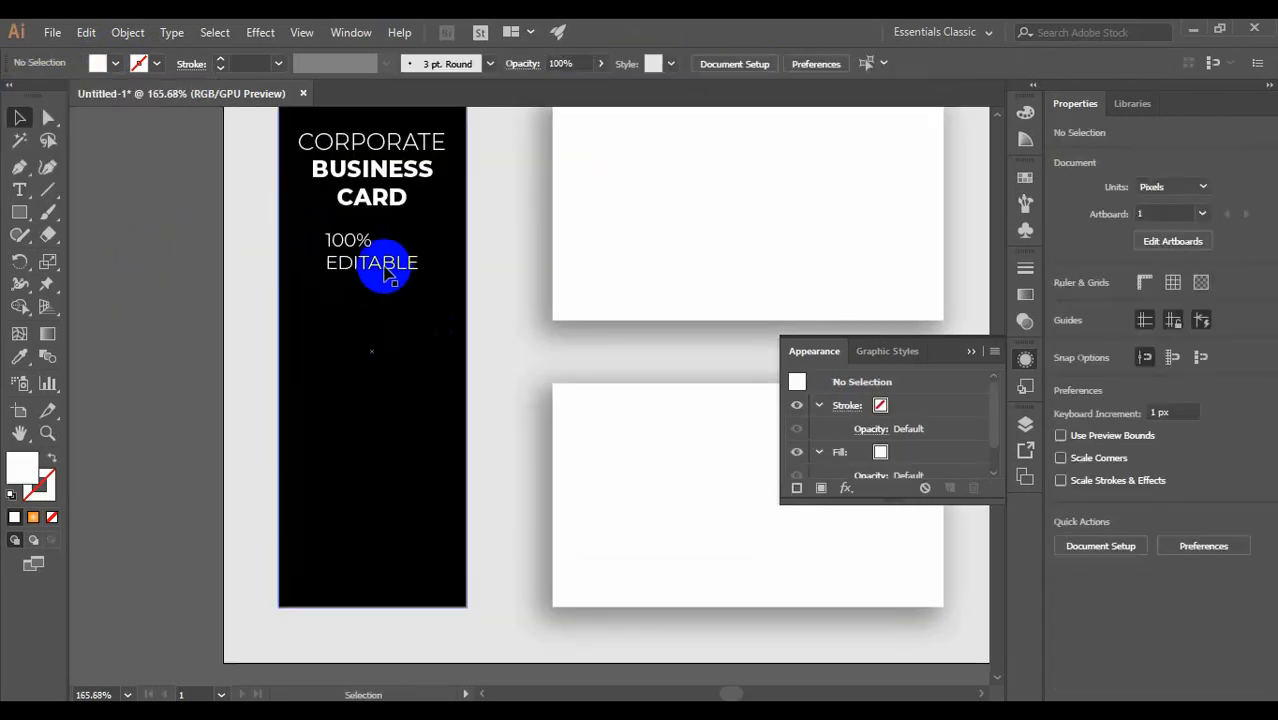
pyautogui.click(385, 262)
pyautogui.click(1002, 64)
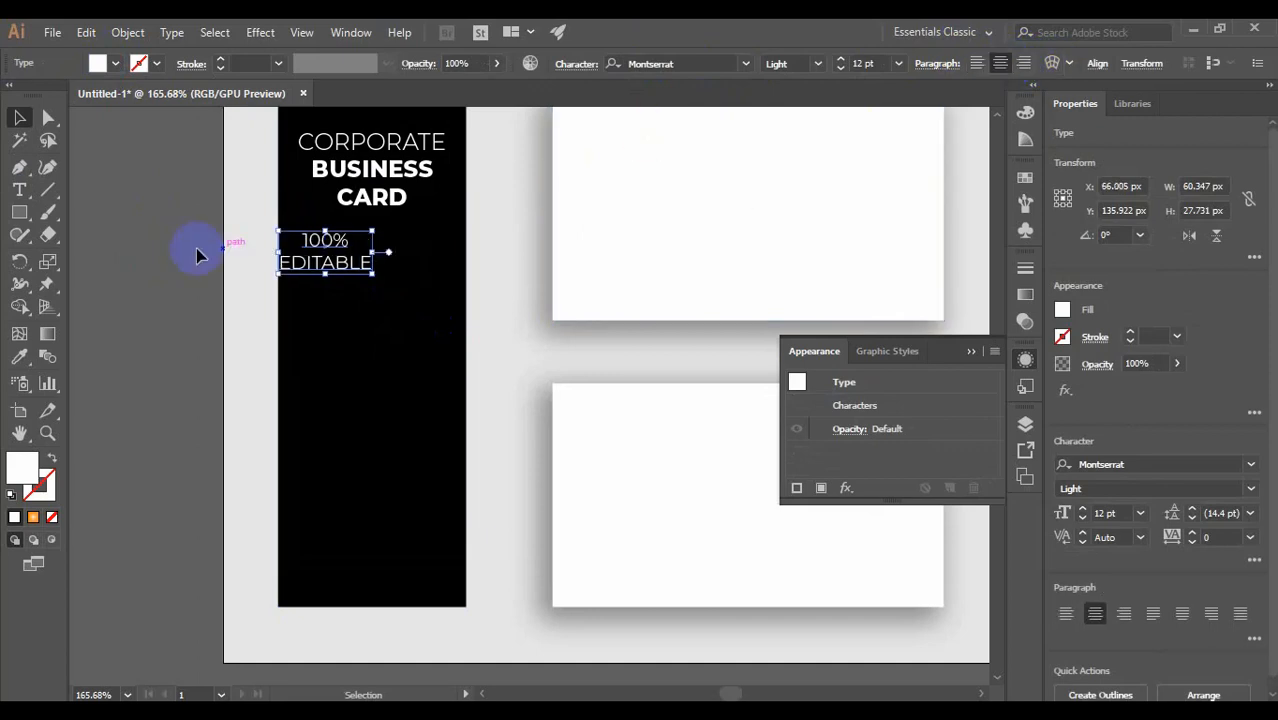
pyautogui.keyDown('shift'); pyautogui.click(371, 374); pyautogui.keyUp('shift')
pyautogui.click(629, 63)
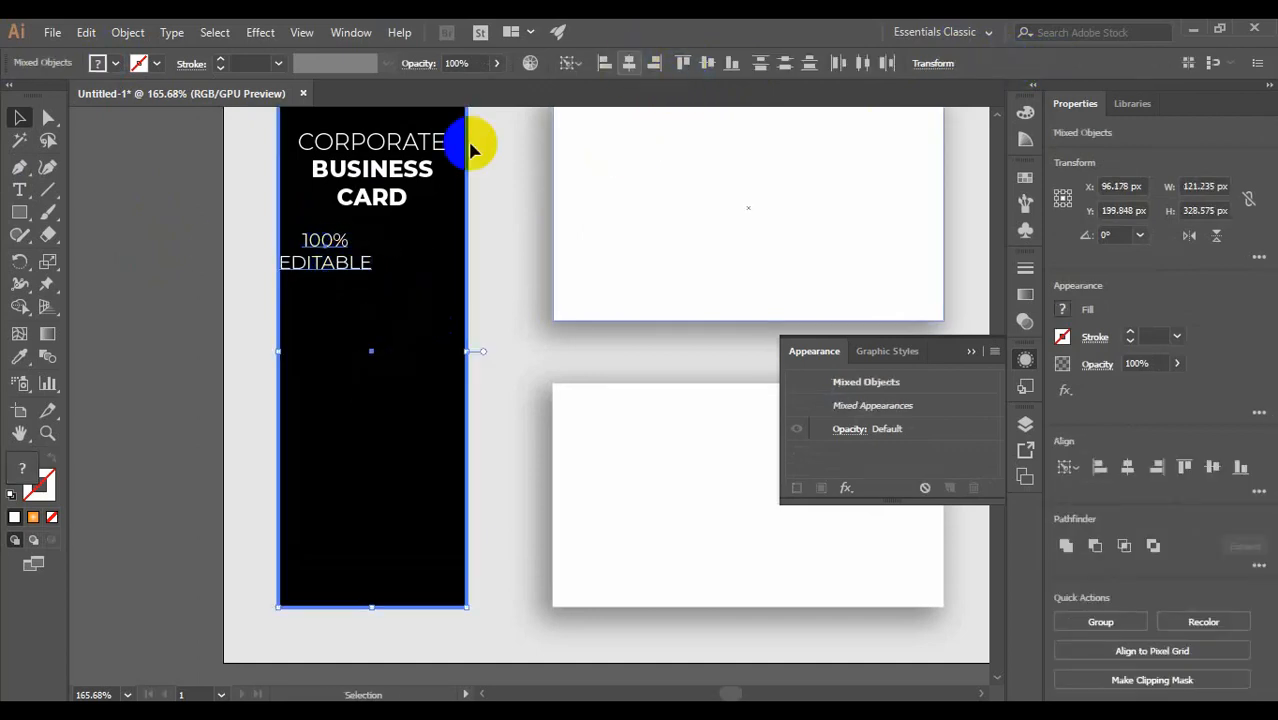
pyautogui.click(157, 257)
# Step: Move the "100% EDITABLE" text further below the title and delete its duplicate beneath it
pyautogui.scroll(-3, 208, 343)
pyautogui.scroll(2, 357, 265)
pyautogui.moveTo(365, 272); pyautogui.dragTo(349, 396)
pyautogui.scroll(3, 373, 330)
pyautogui.doubleClick(357, 361)
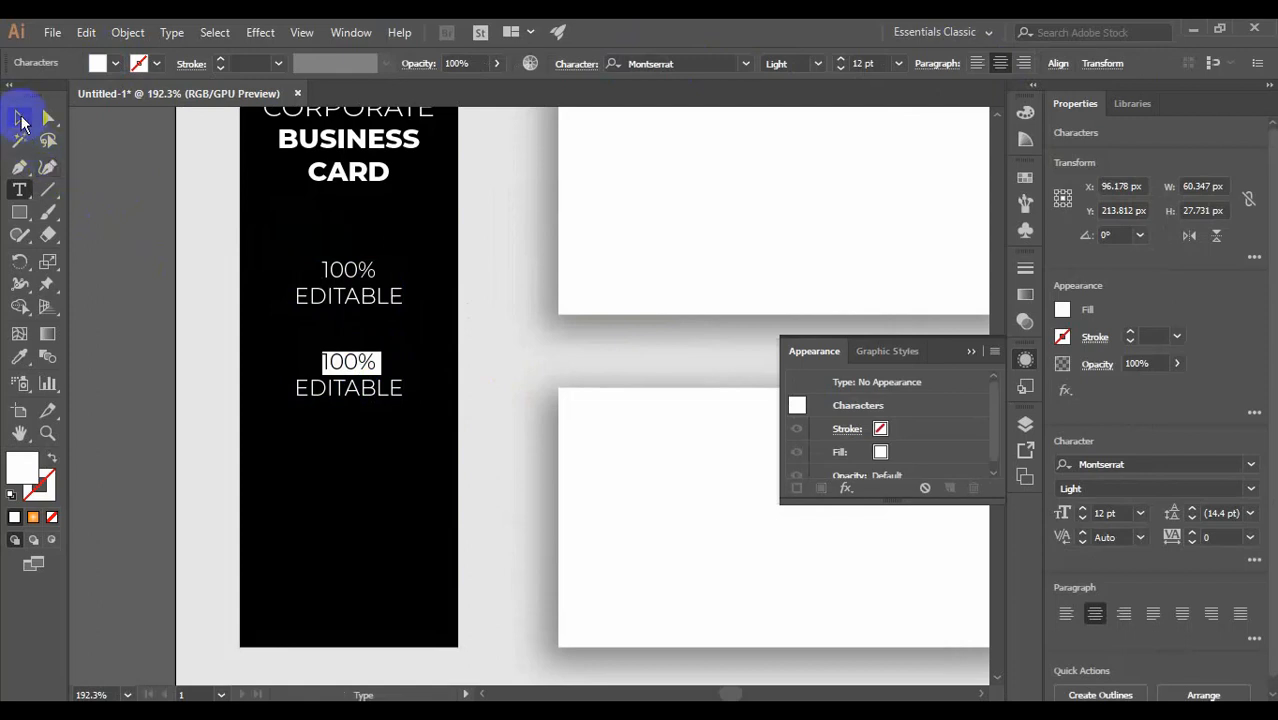
pyautogui.click(22, 120)
pyautogui.press('Delete')
pyautogui.click(452, 298)
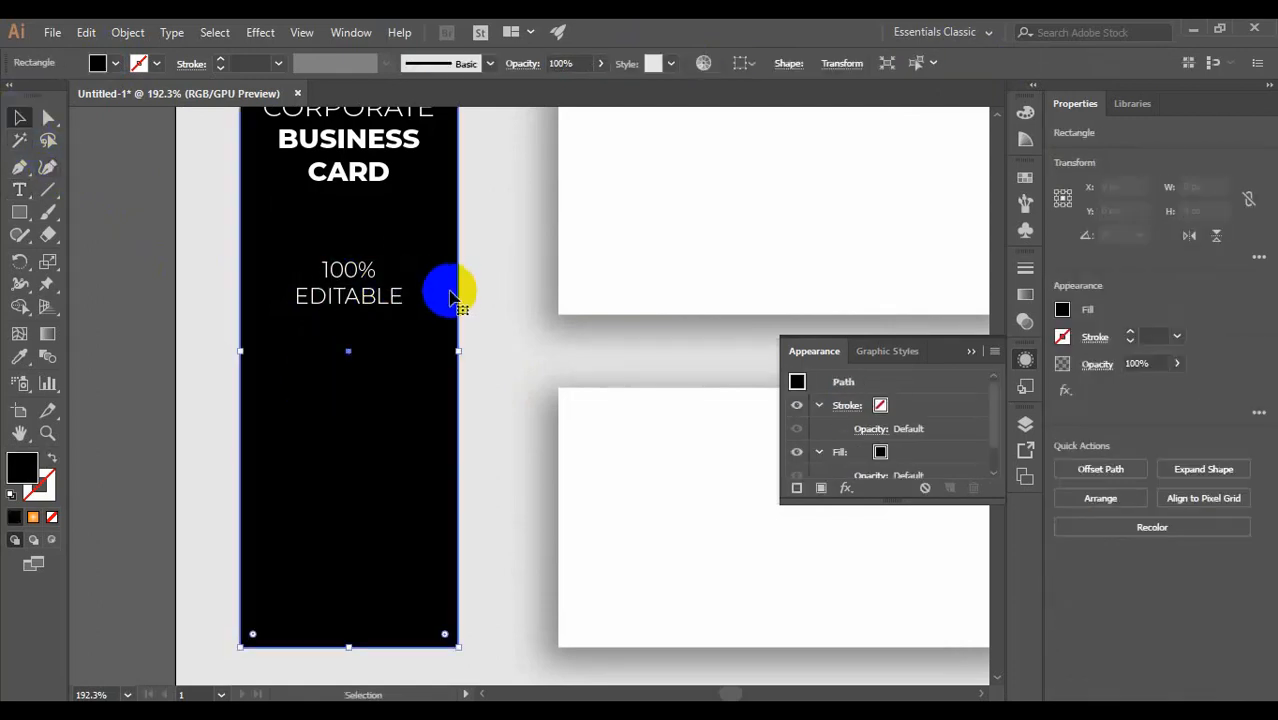
# Step: Set the word "EDITABLE" on the black rectangle to the Bold style
pyautogui.scroll(2, 452, 298)
pyautogui.click(348, 371)
pyautogui.doubleClick(348, 376)
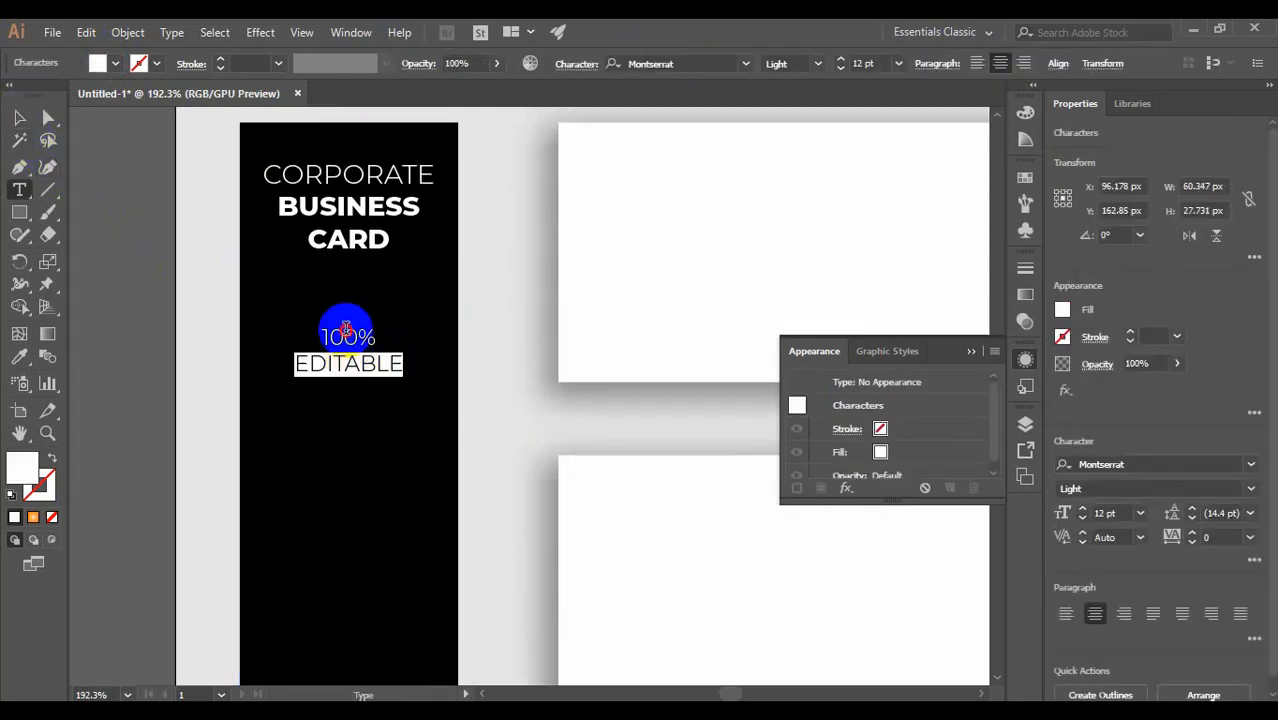
pyautogui.doubleClick(346, 332)
pyautogui.doubleClick(370, 366)
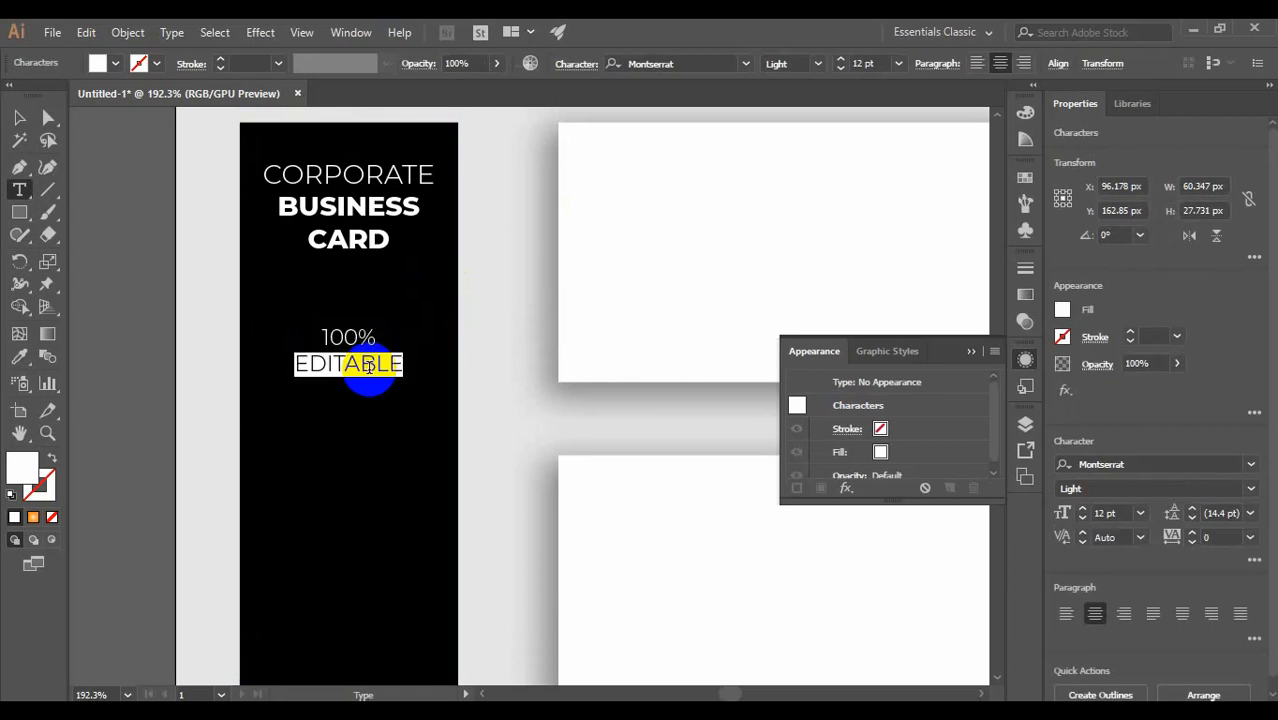
pyautogui.click(692, 66)
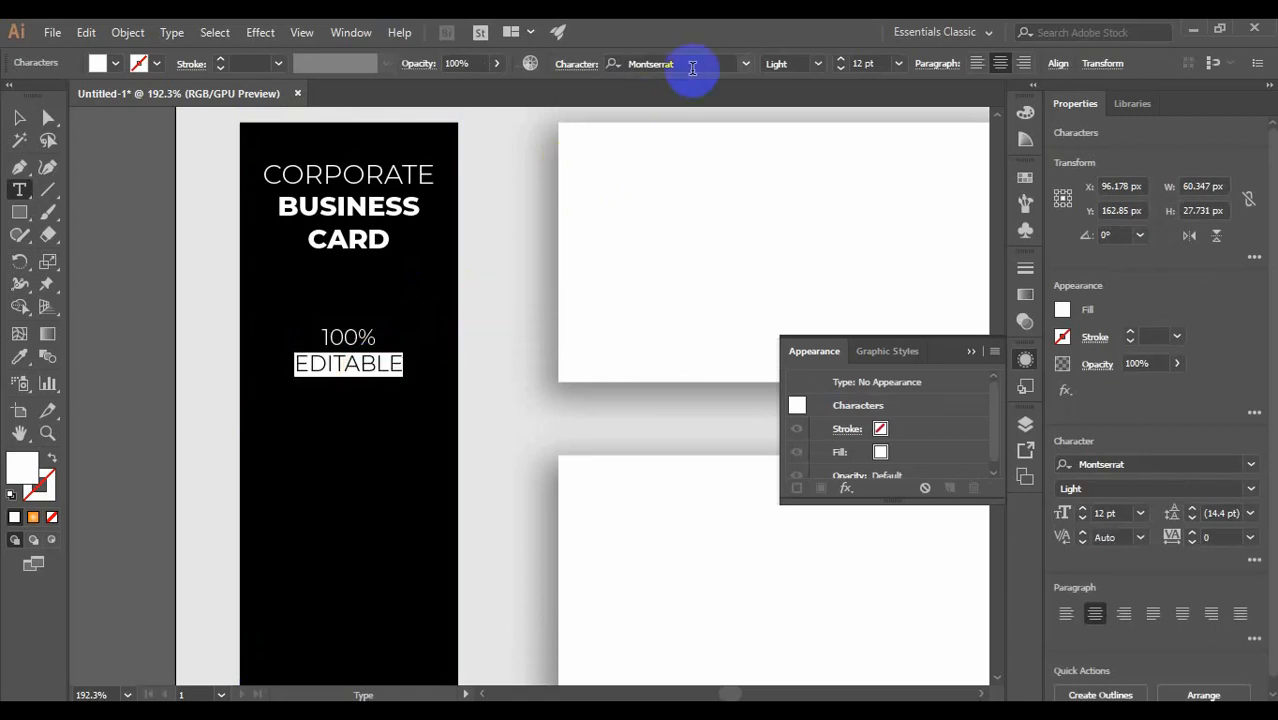
pyautogui.click(816, 63)
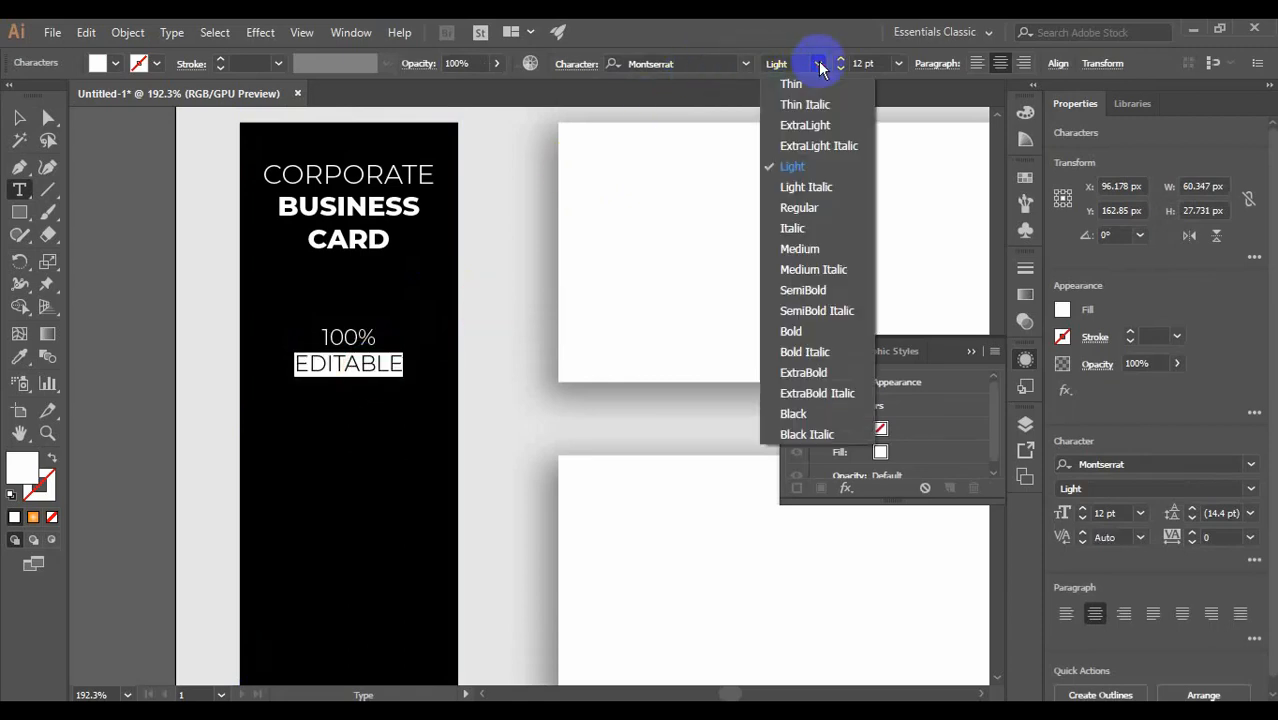
pyautogui.click(795, 336)
pyautogui.click(283, 318)
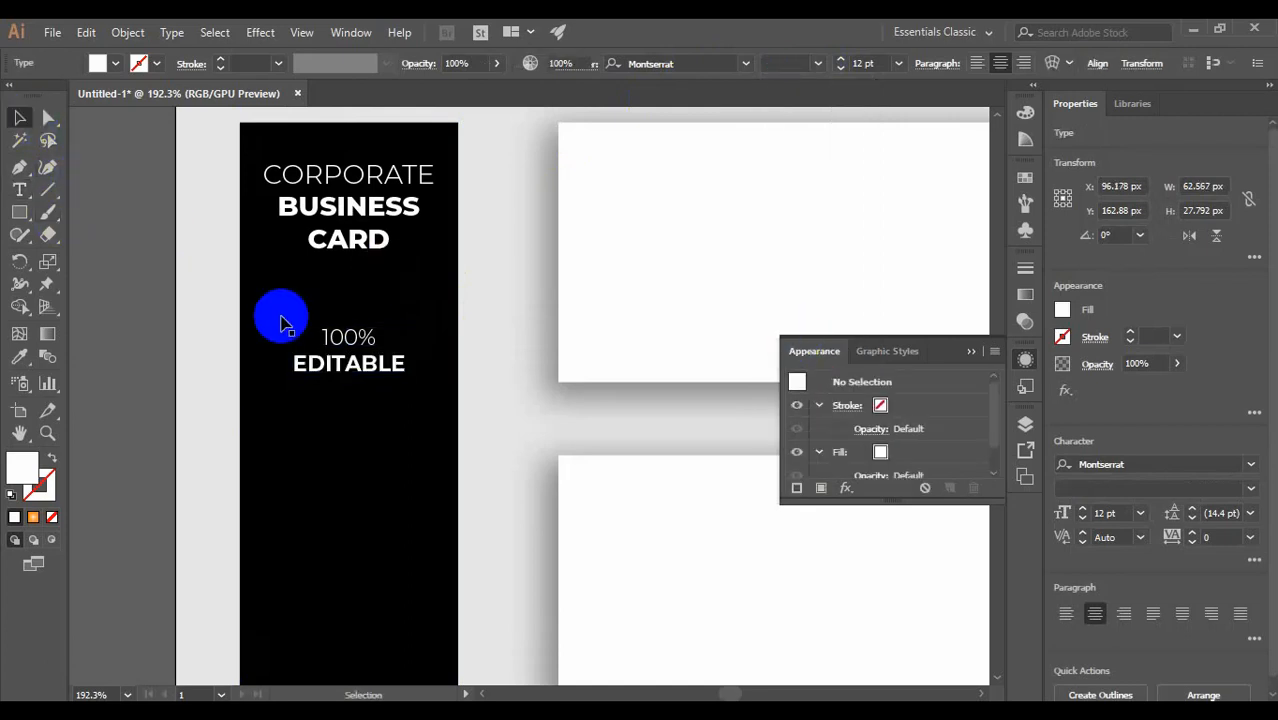
# Step: Duplicate the "100% EDITABLE" text below itself and change the copy's two lines to "FREE" and "FONTS"
pyautogui.moveTo(340, 339); pyautogui.dragTo(340, 450)
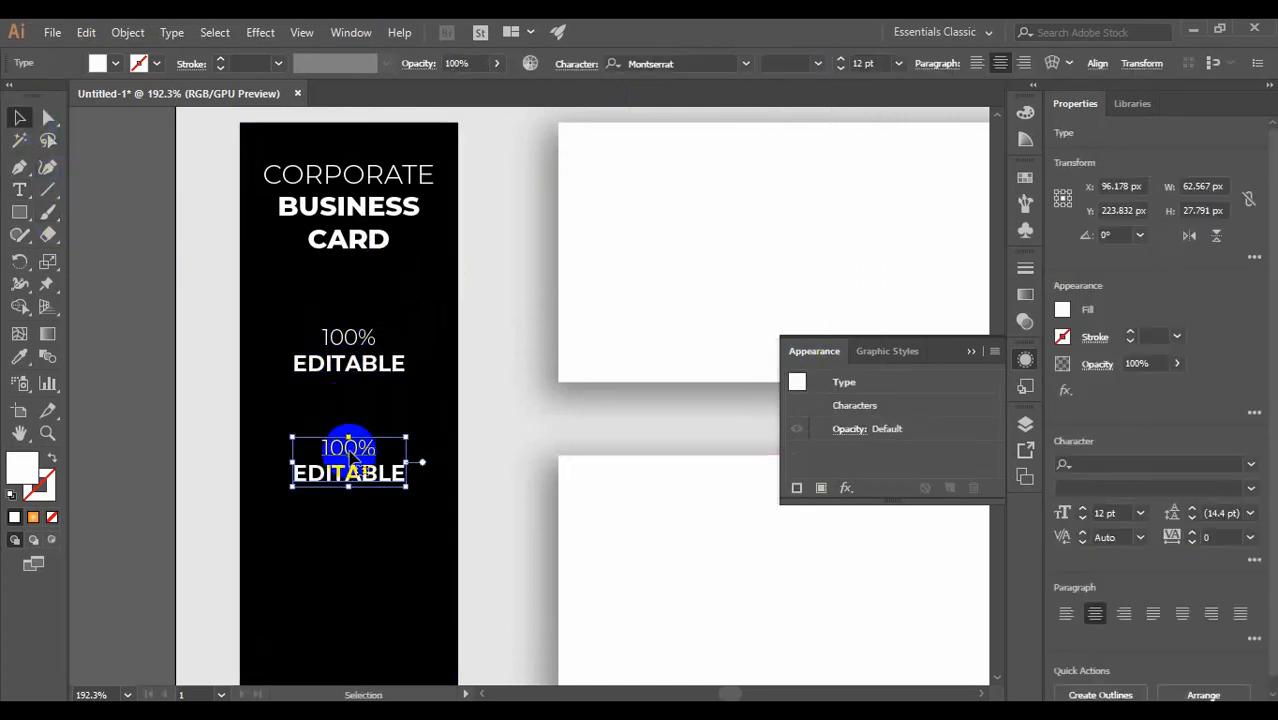
pyautogui.doubleClick(348, 449)
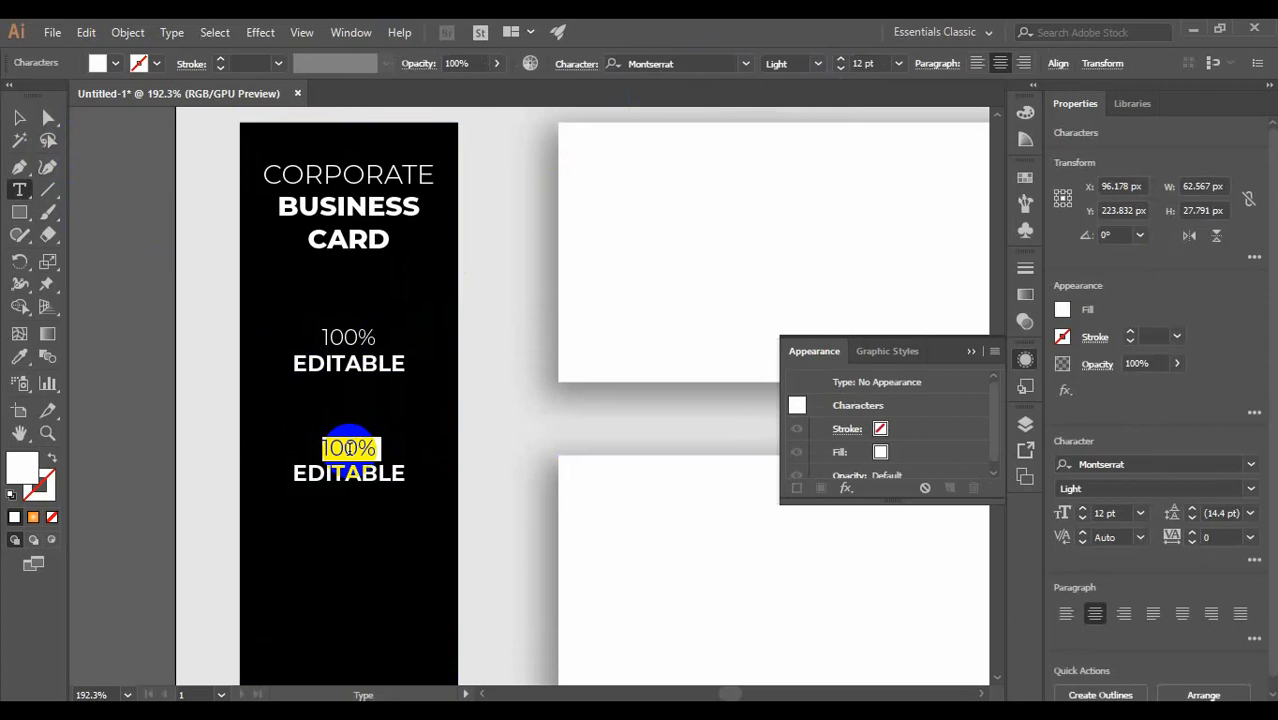
pyautogui.write('F')
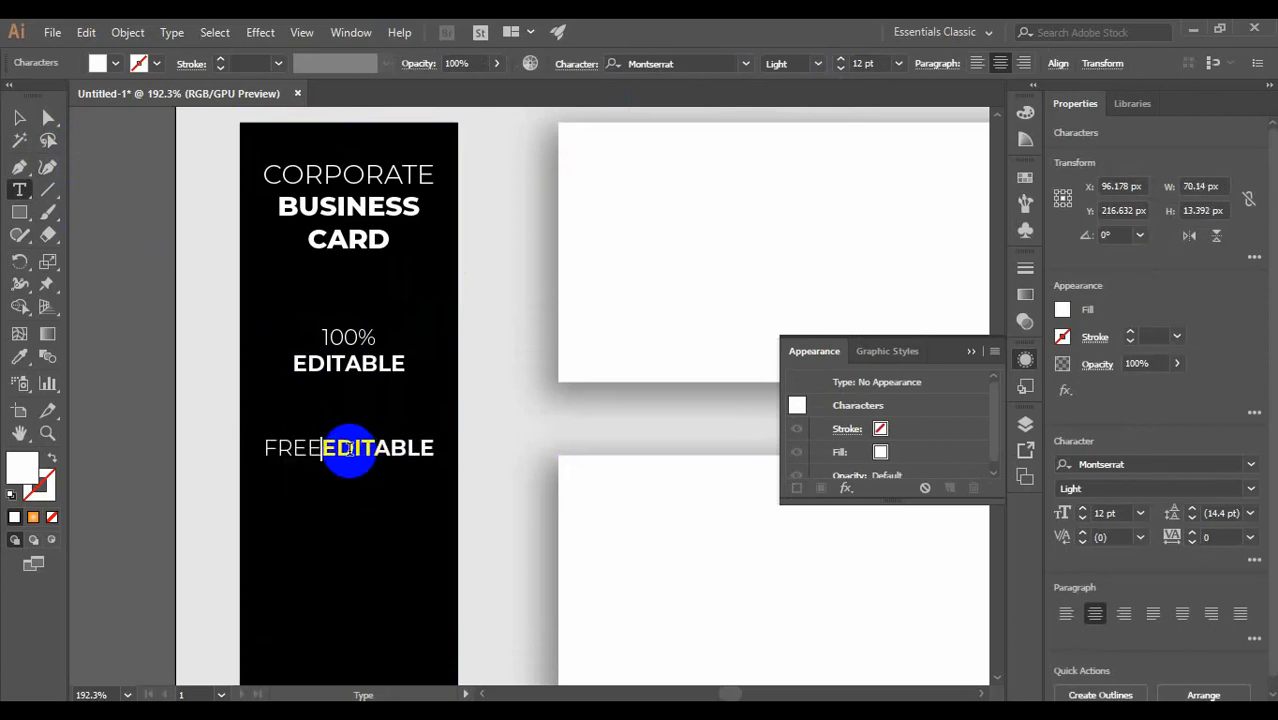
pyautogui.write('REE')
pyautogui.press('Return')
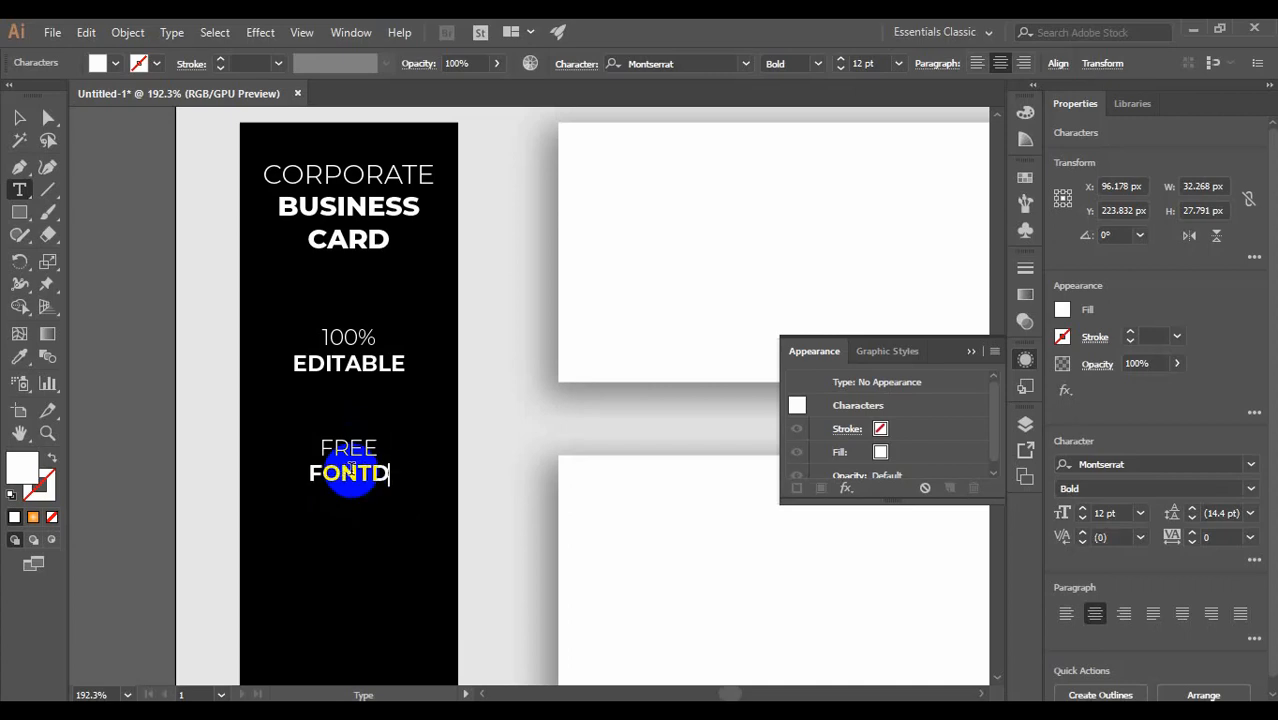
pyautogui.scroll(-2, 350, 472)
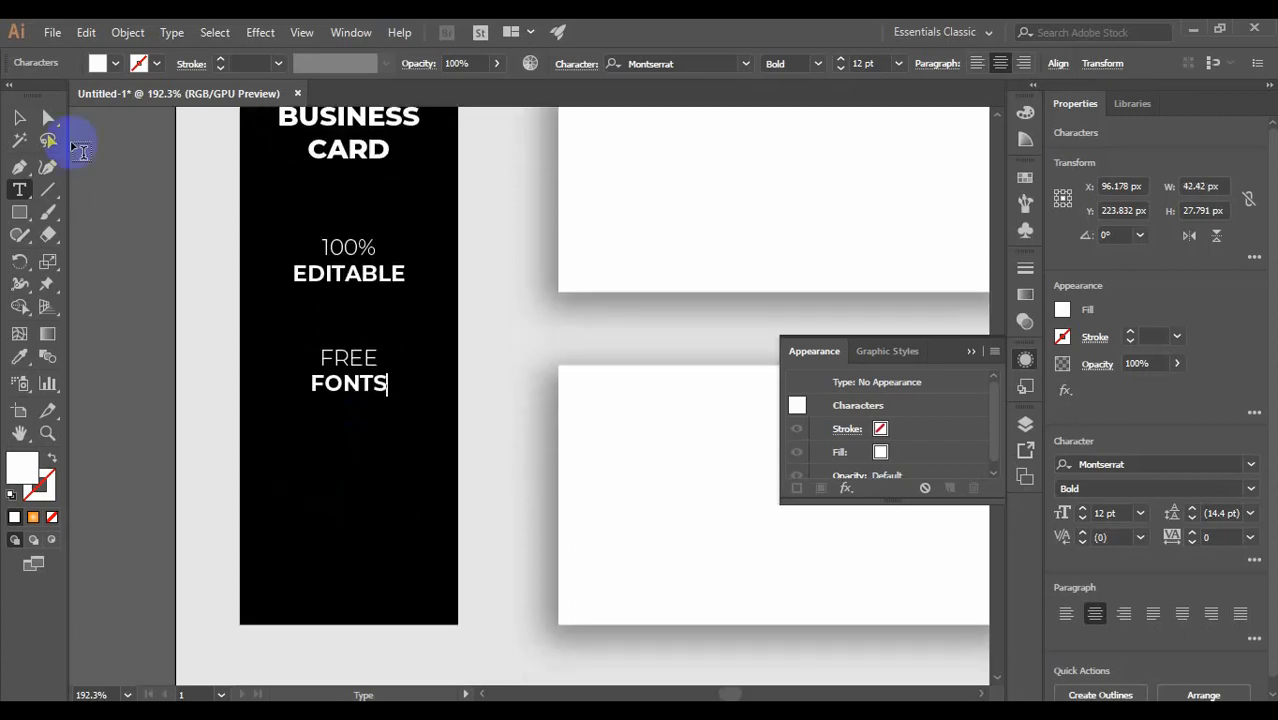
pyautogui.click(22, 119)
pyautogui.click(385, 405)
# Step: Duplicate the "FREE FONTS" text near the rectangle's lower end and change the copy to "IMAGE NOT" over "INCLUDED"
pyautogui.moveTo(337, 371); pyautogui.dragTo(345, 530)
pyautogui.scroll(-2, 374, 514)
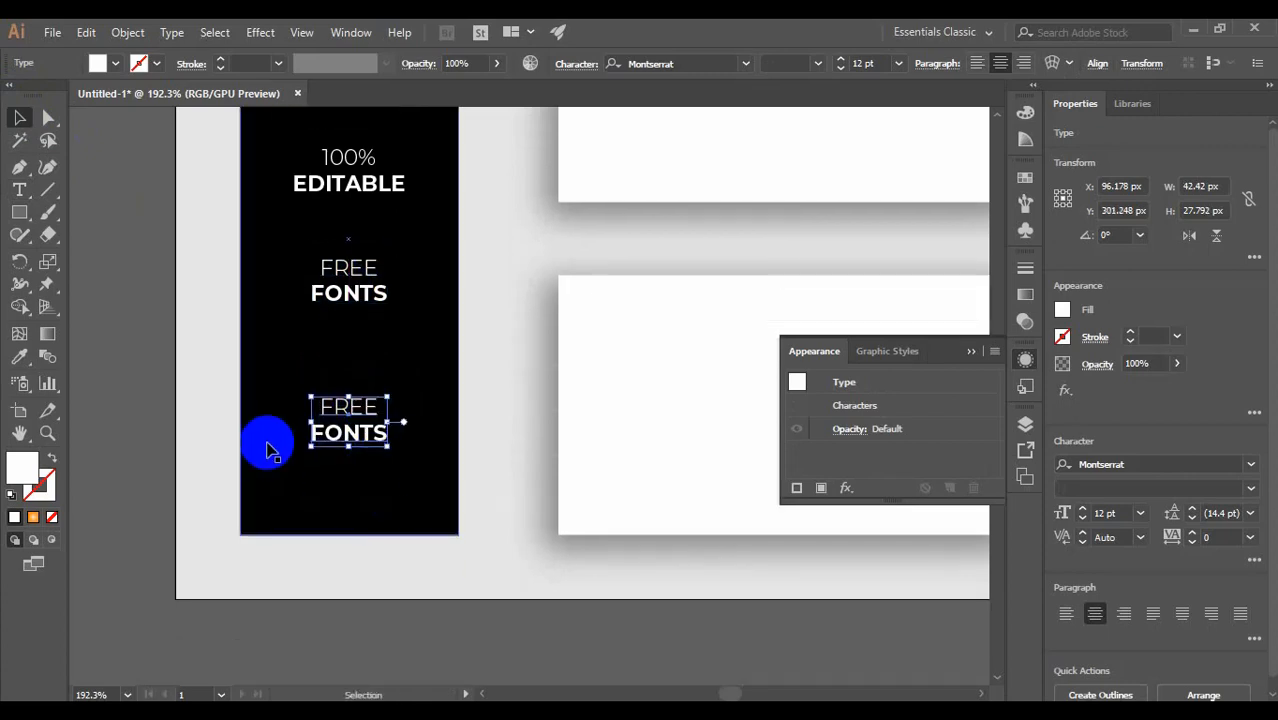
pyautogui.doubleClick(350, 437)
pyautogui.doubleClick(361, 434)
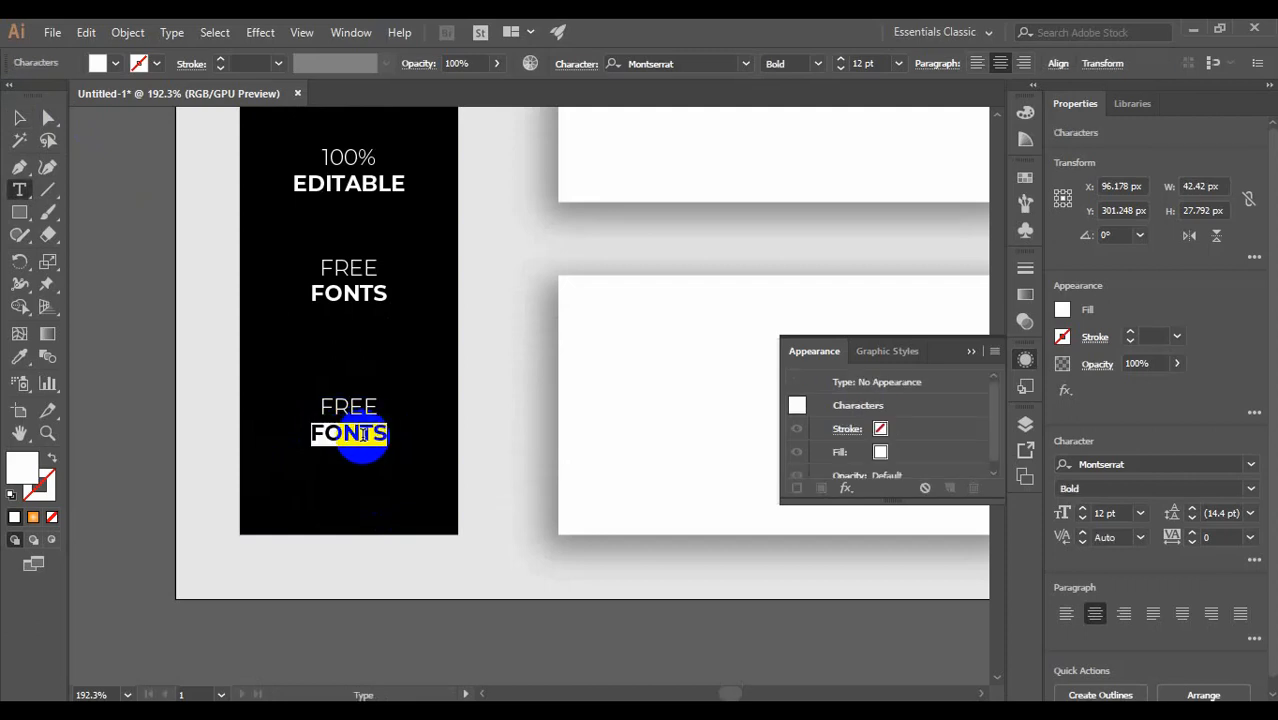
pyautogui.moveTo(385, 434); pyautogui.dragTo(292, 436)
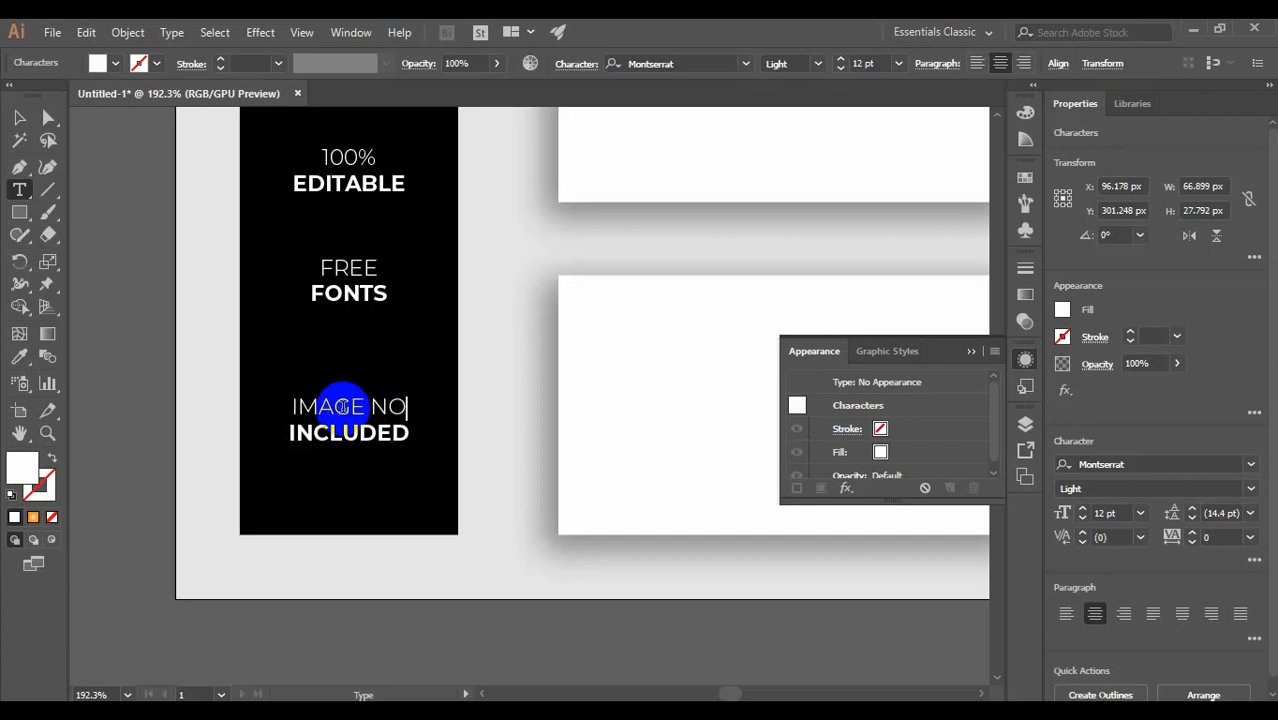
pyautogui.write('T')
pyautogui.click(19, 118)
pyautogui.click(427, 260)
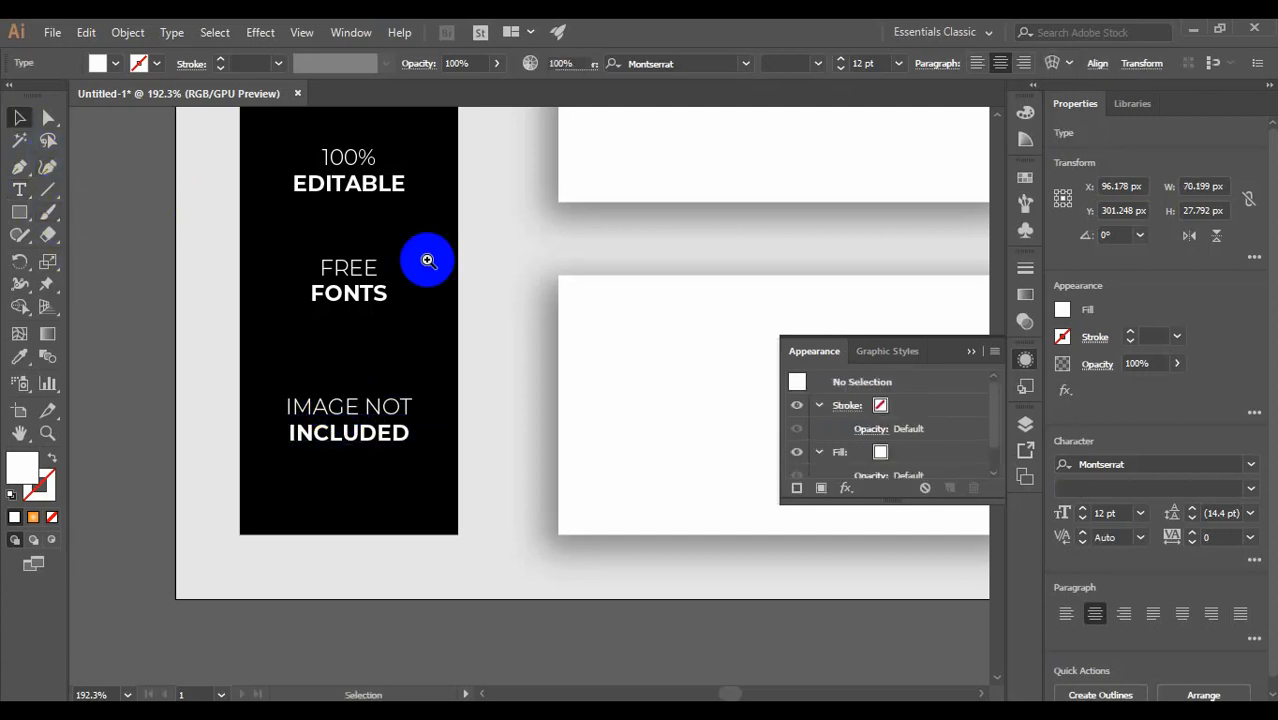
# Step: Enlarge the three text blocks below the title together proportionally to about 14.31 pt and deselect them
pyautogui.moveTo(427, 260); pyautogui.dragTo(332, 342)
pyautogui.click(285, 277)
pyautogui.keyDown('shift'); pyautogui.click(288, 336); pyautogui.keyUp('shift')
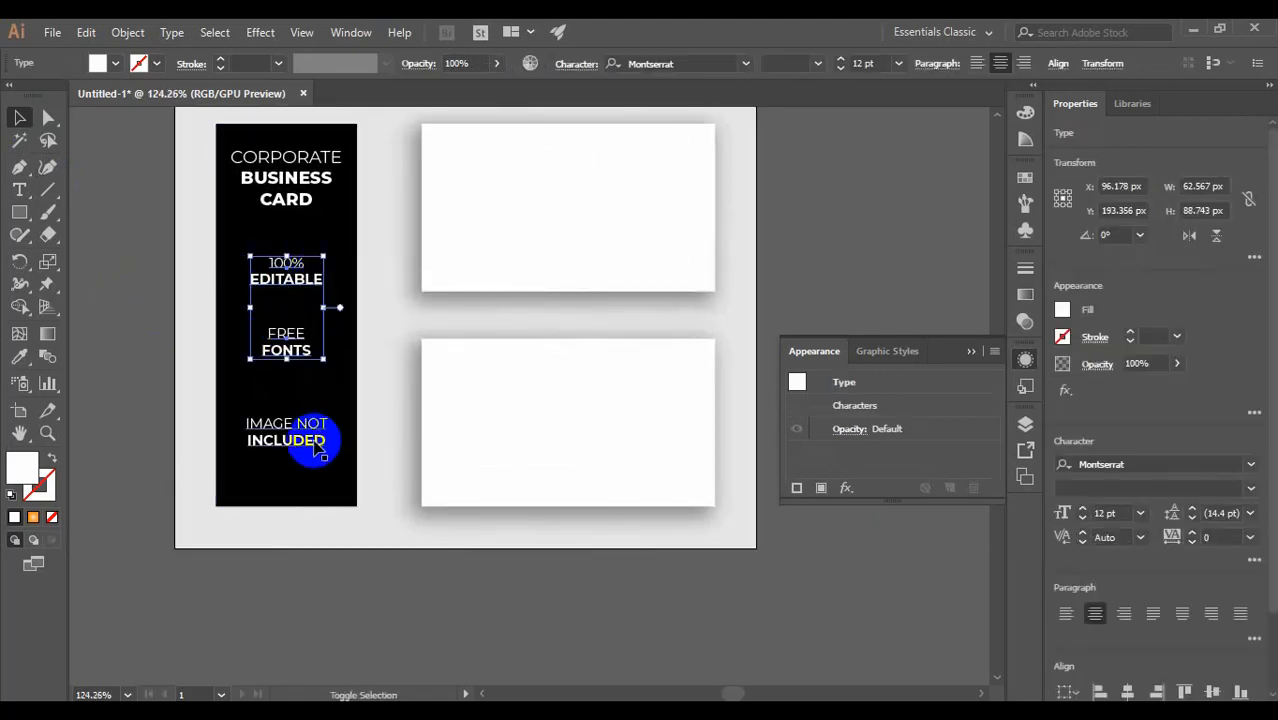
pyautogui.keyDown('shift'); pyautogui.click(315, 447); pyautogui.keyUp('shift')
pyautogui.moveTo(330, 258); pyautogui.dragTo(336, 237)
pyautogui.click(103, 253)
# Step: Reposition the text blocks below the title so they are evenly spaced down the black rectangle
pyautogui.moveTo(269, 204); pyautogui.dragTo(402, 378)
pyautogui.moveTo(334, 355); pyautogui.dragTo(334, 390)
pyautogui.moveTo(328, 457); pyautogui.dragTo(337, 478)
pyautogui.moveTo(428, 380); pyautogui.dragTo(209, 367)
pyautogui.moveTo(440, 395); pyautogui.dragTo(391, 342)
pyautogui.click(733, 320)
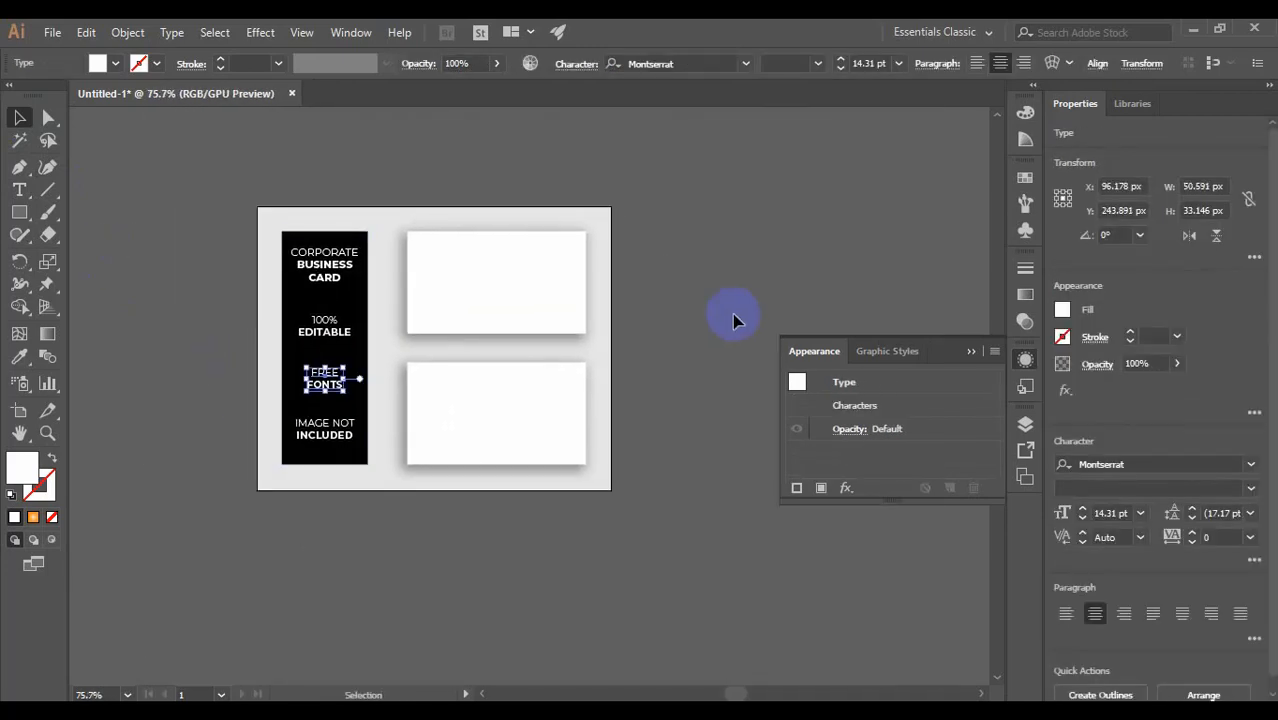
pyautogui.moveTo(300, 257); pyautogui.dragTo(402, 240)
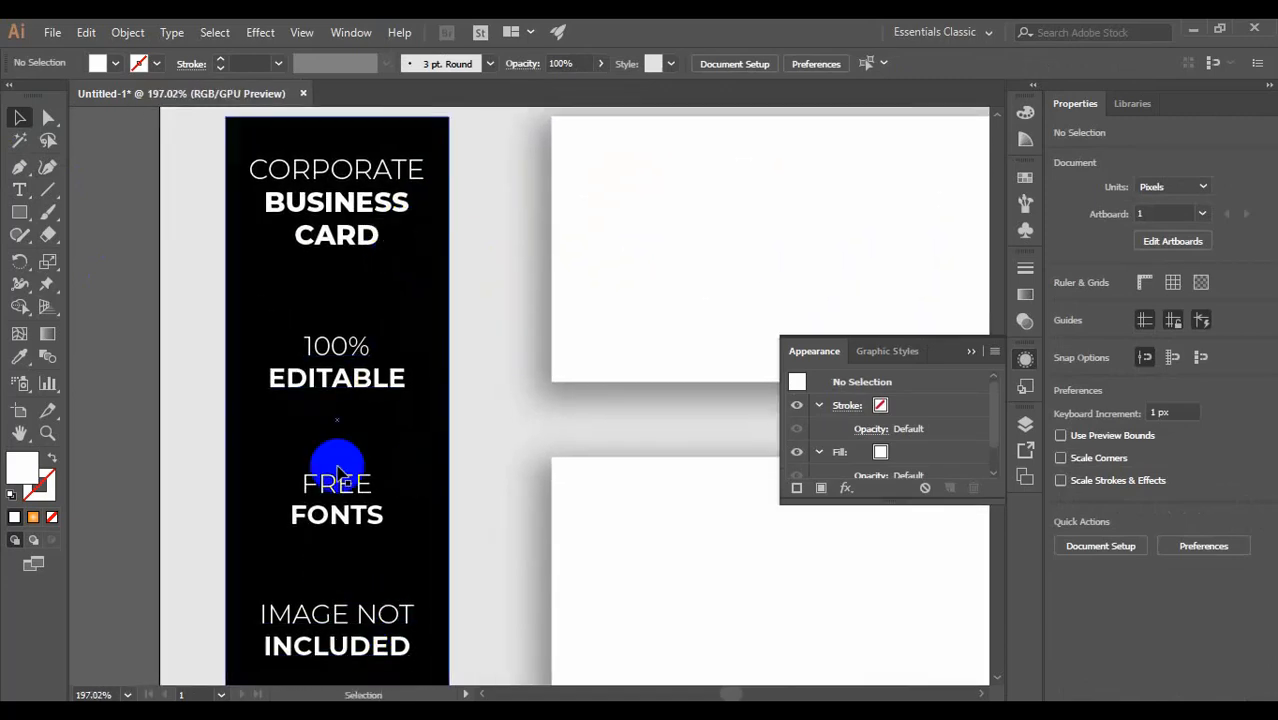
pyautogui.scroll(-3, 280, 448)
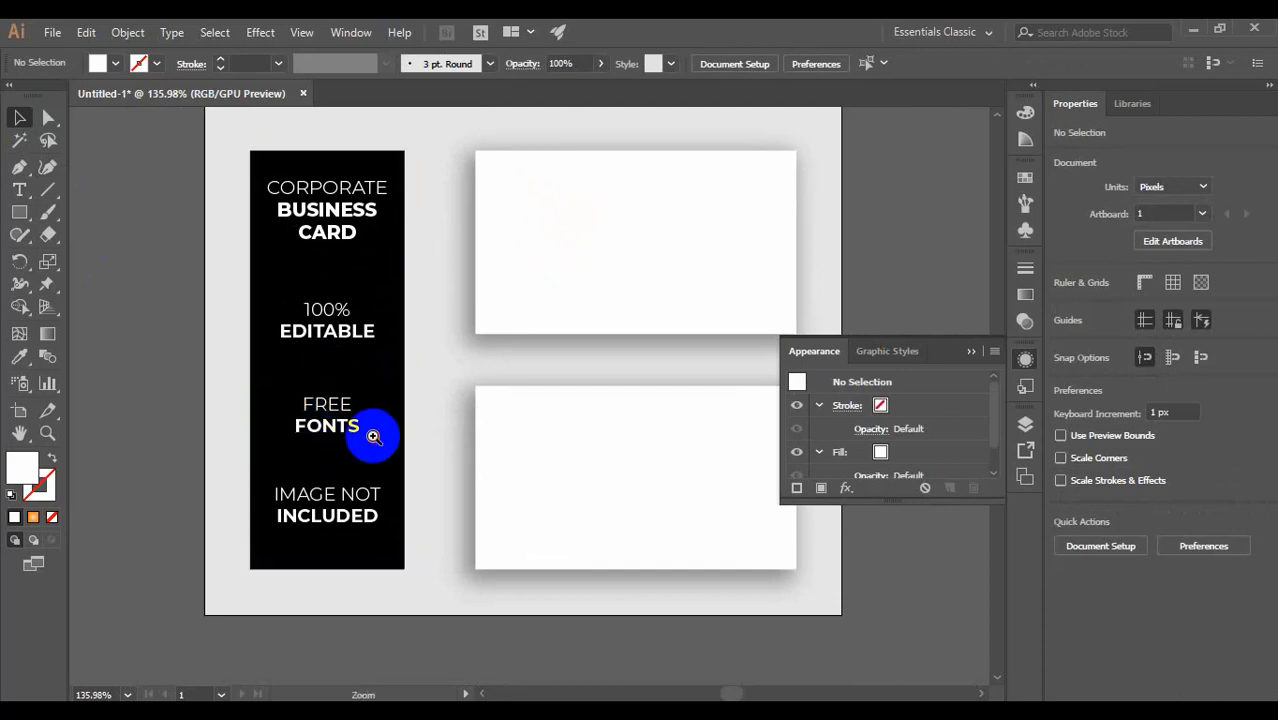
pyautogui.scroll(2, 371, 434)
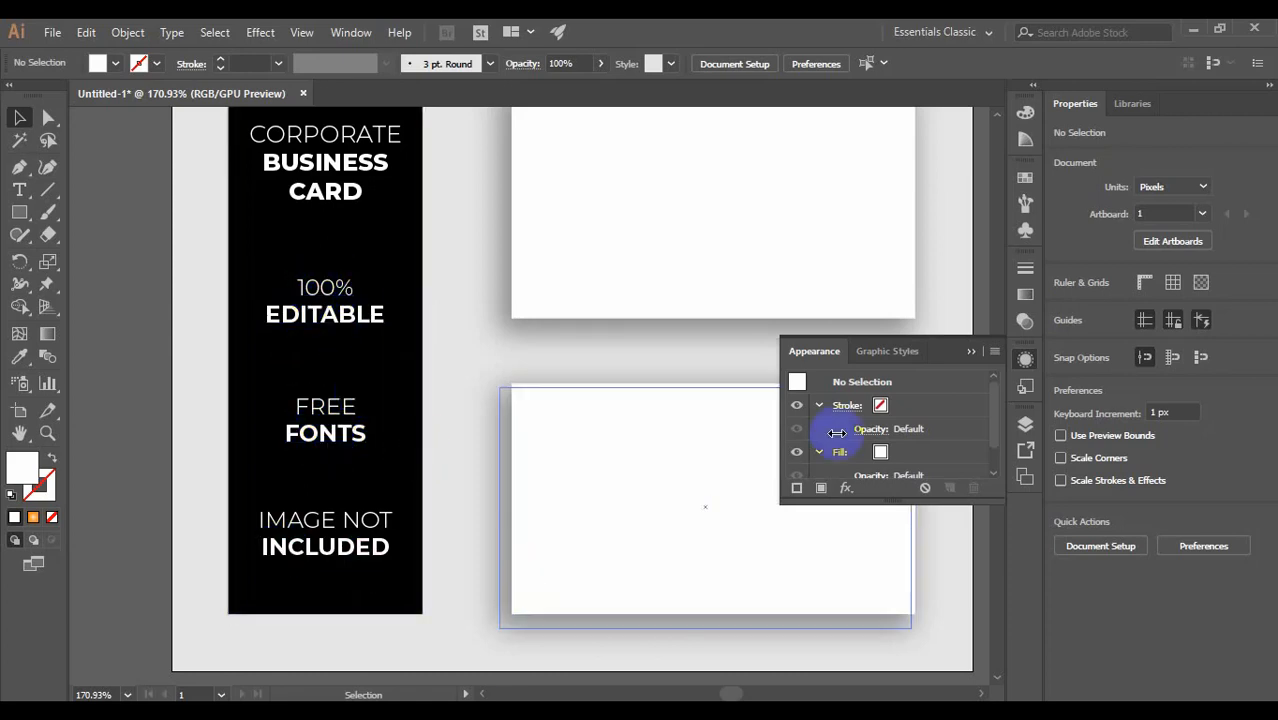
# Step: Switch to File Explorer and look through the Documents folder on This PC for an earlier design, then close the window
pyautogui.click(1194, 32)
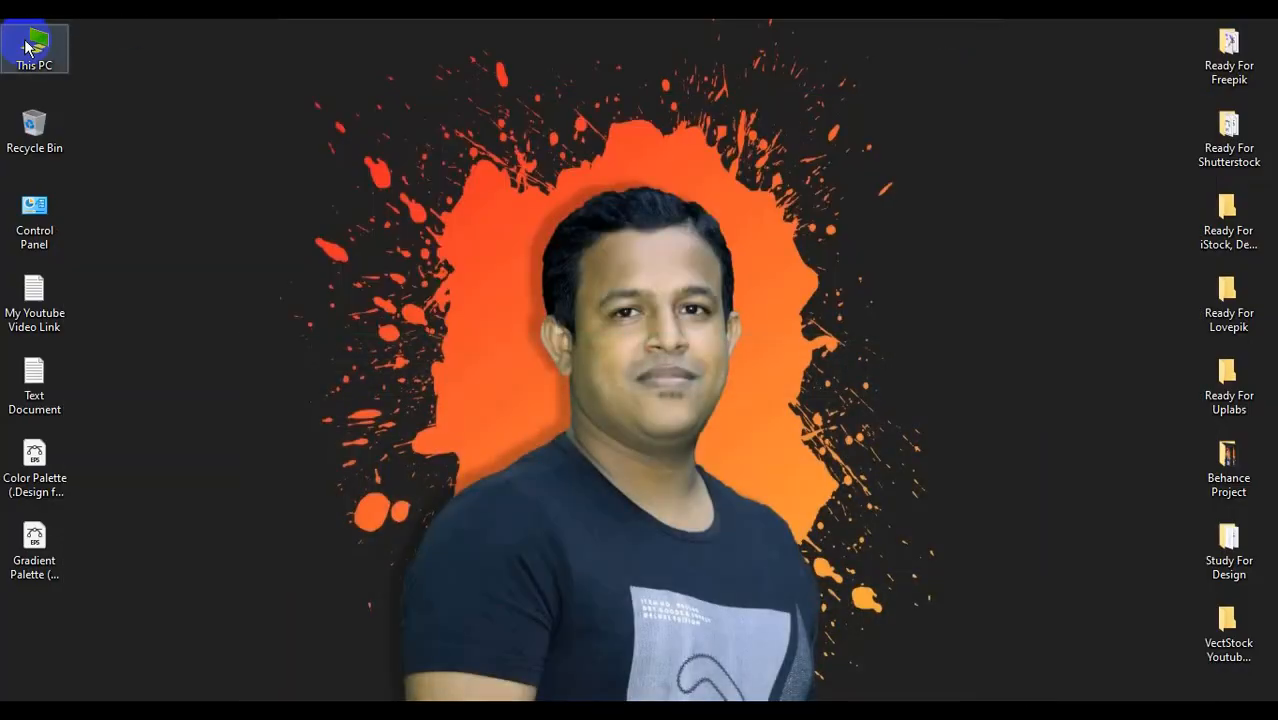
pyautogui.doubleClick(28, 47)
pyautogui.scroll(-3, 960, 450)
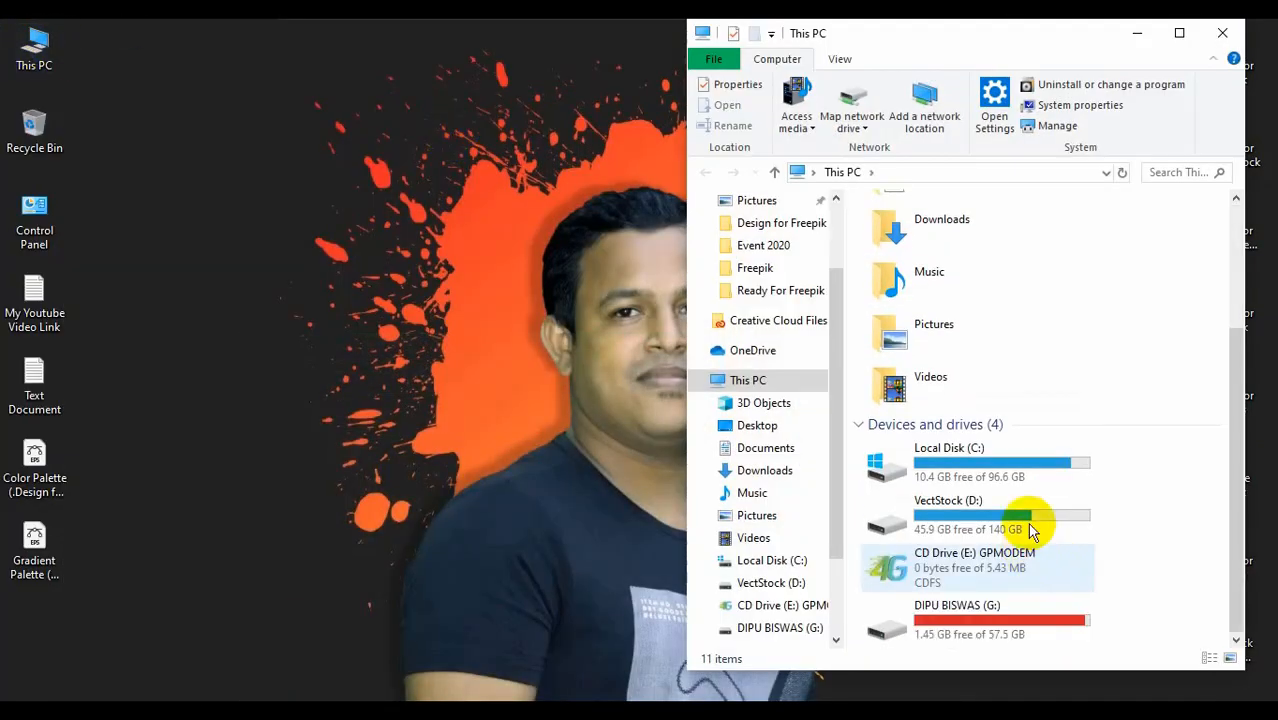
pyautogui.moveTo(1021, 43); pyautogui.dragTo(651, 53)
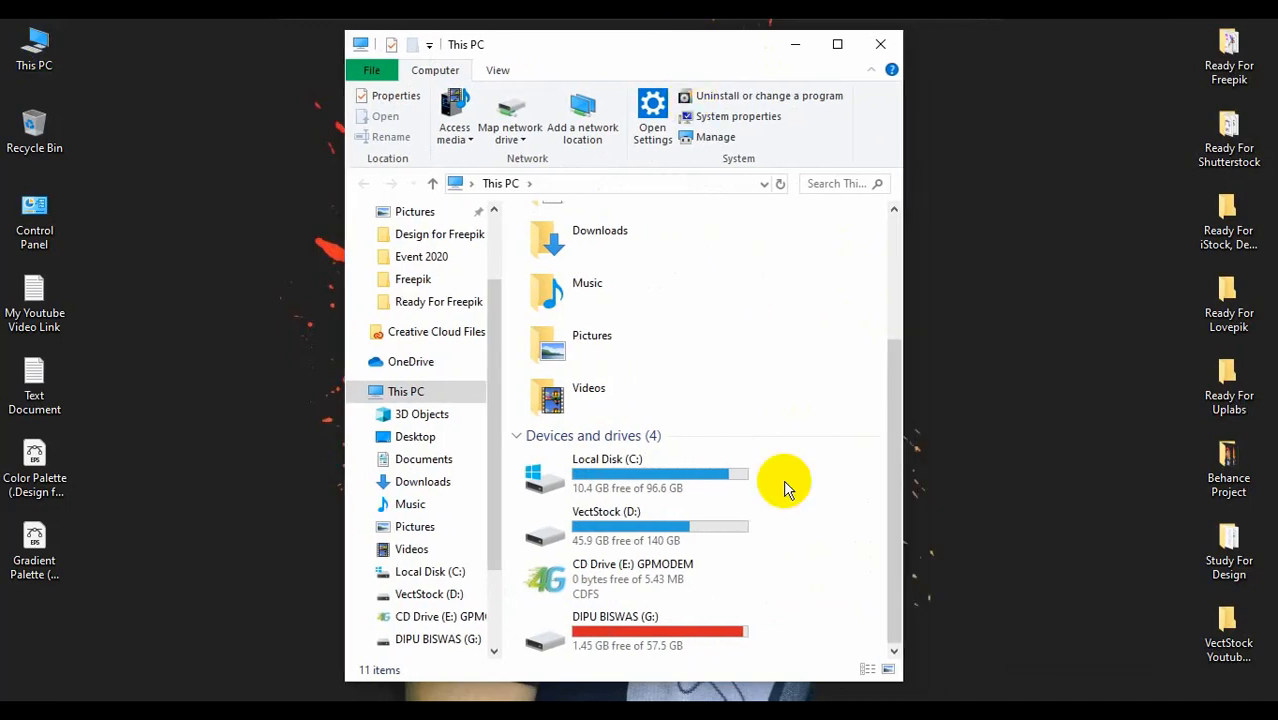
pyautogui.scroll(2, 603, 290)
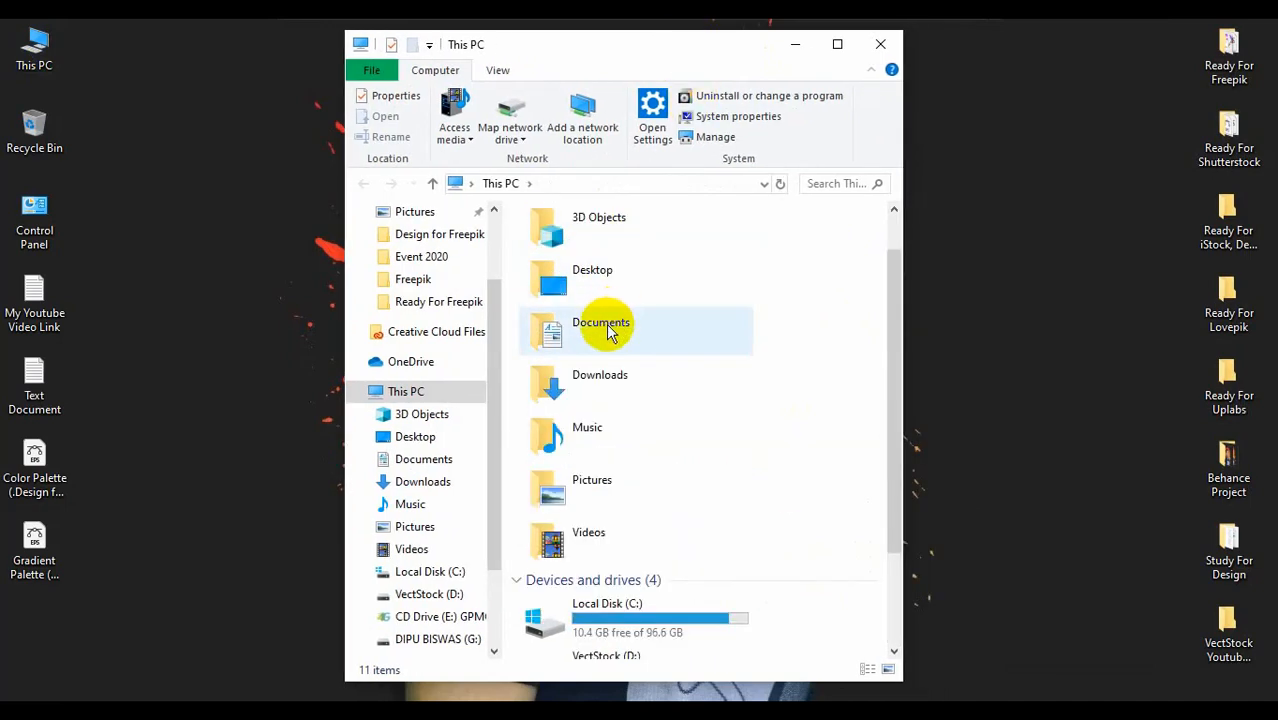
pyautogui.click(610, 332)
pyautogui.doubleClick(609, 331)
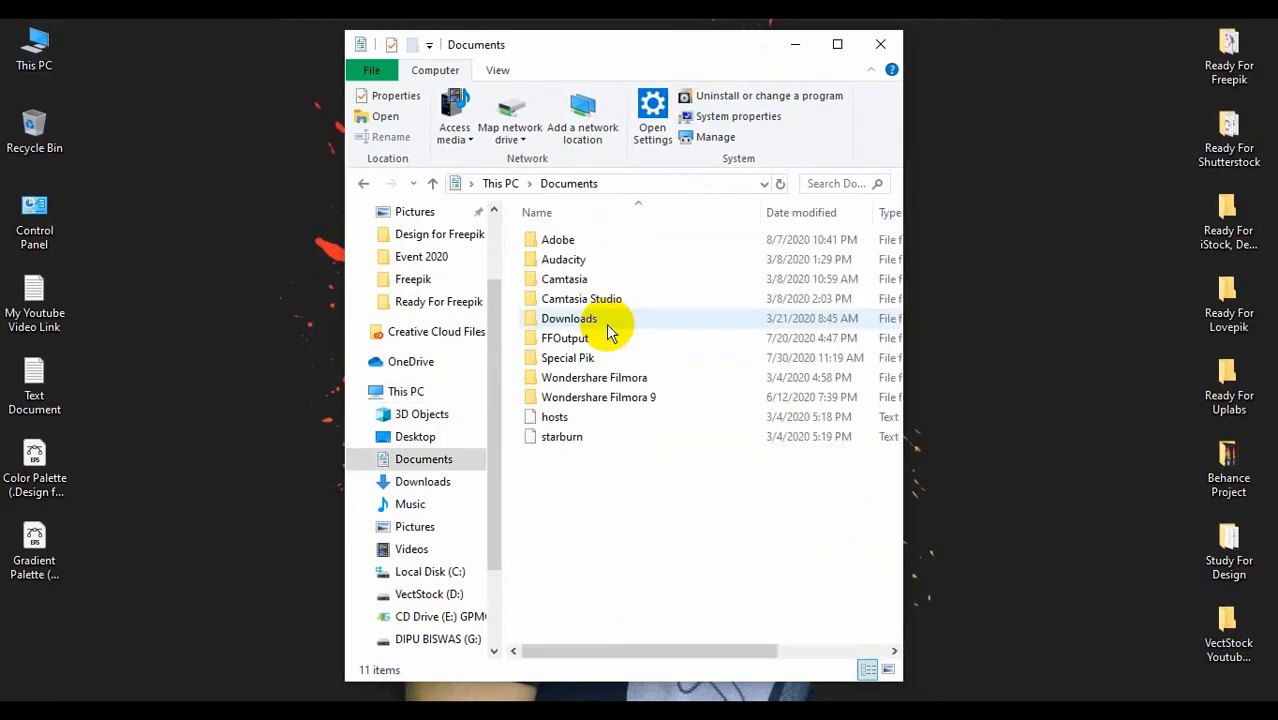
pyautogui.click(572, 362)
pyautogui.doubleClick(572, 362)
pyautogui.click(879, 47)
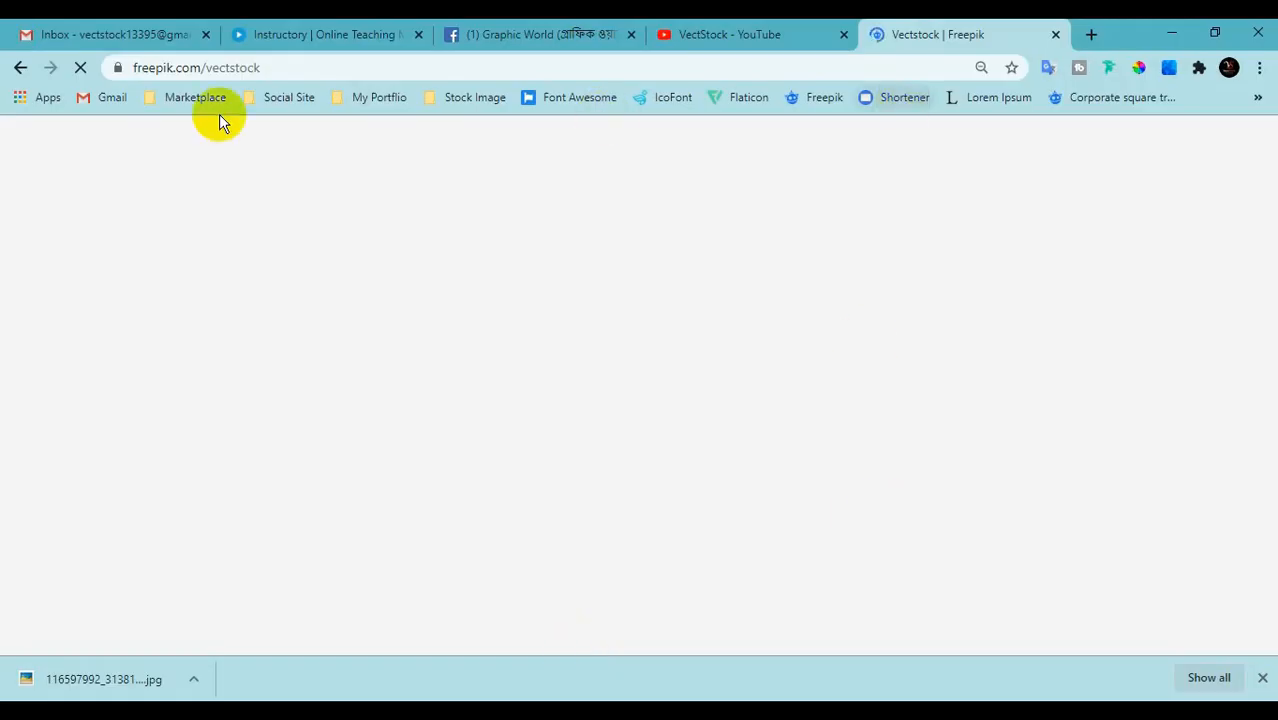
# Step: View the medical business card preview 88.jpg in the Approved Design Freepik folder as a layout reference, and return to Illustrator
pyautogui.click(79, 70)
pyautogui.click(1180, 35)
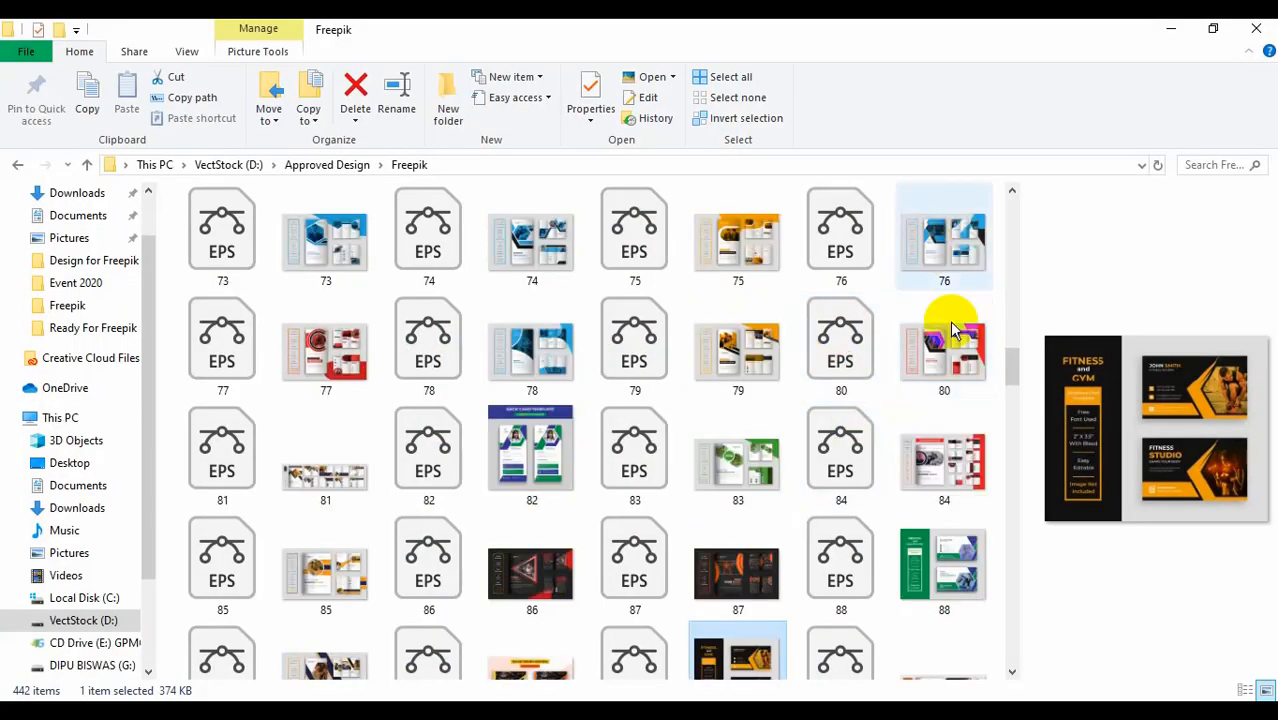
pyautogui.doubleClick(943, 563)
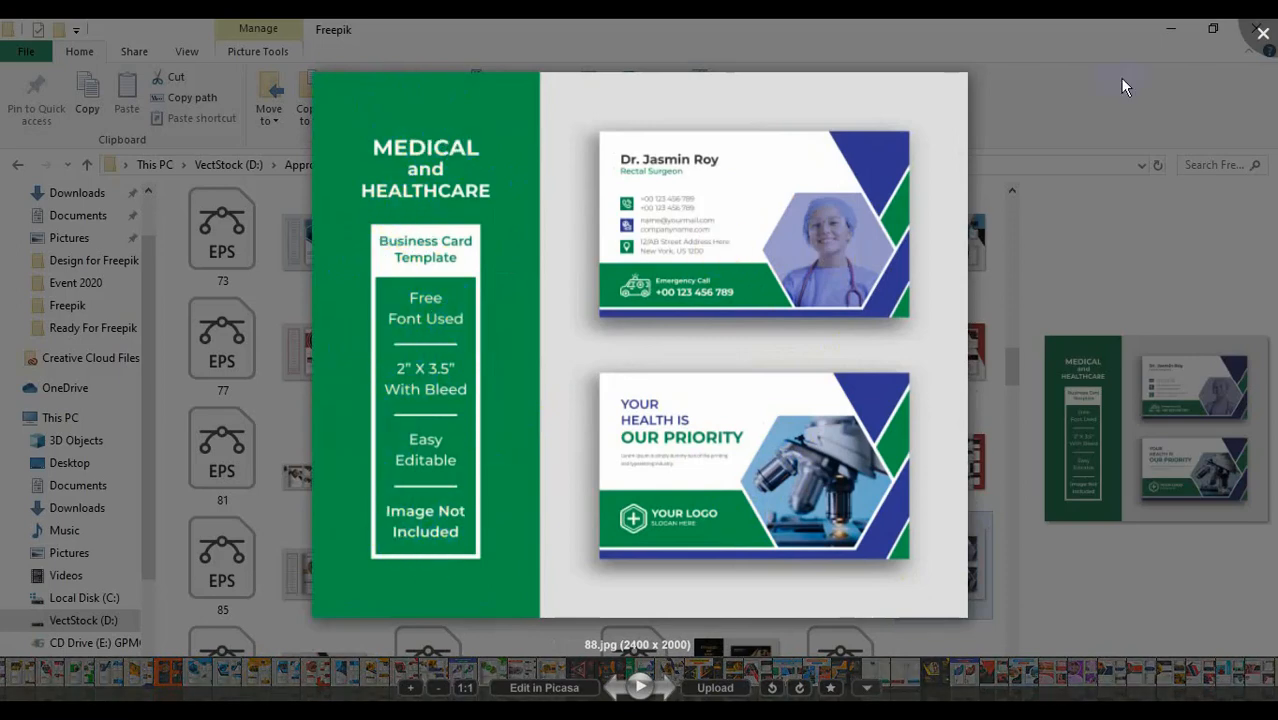
pyautogui.click(1266, 31)
pyautogui.click(1168, 27)
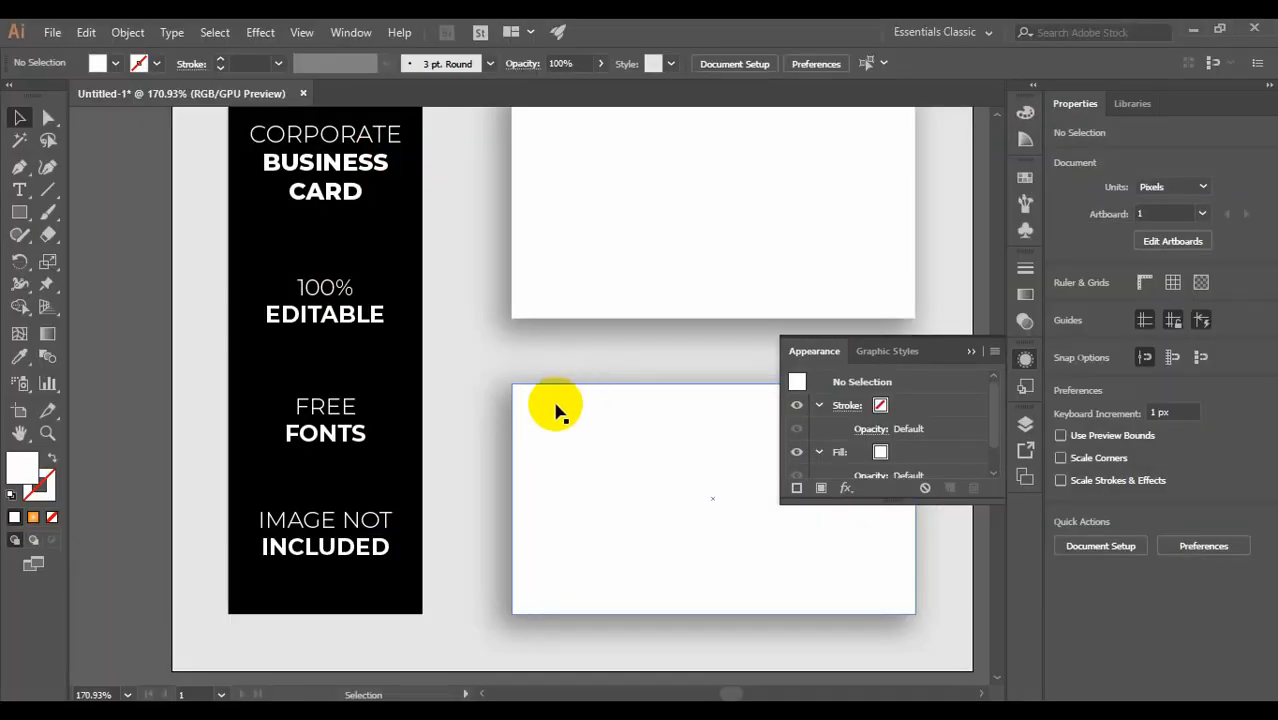
# Step: Dock the Layers list together with Properties and Libraries, and expand Layer 1 to show its objects
pyautogui.scroll(2, 385, 371)
pyautogui.moveTo(288, 363); pyautogui.dragTo(374, 499)
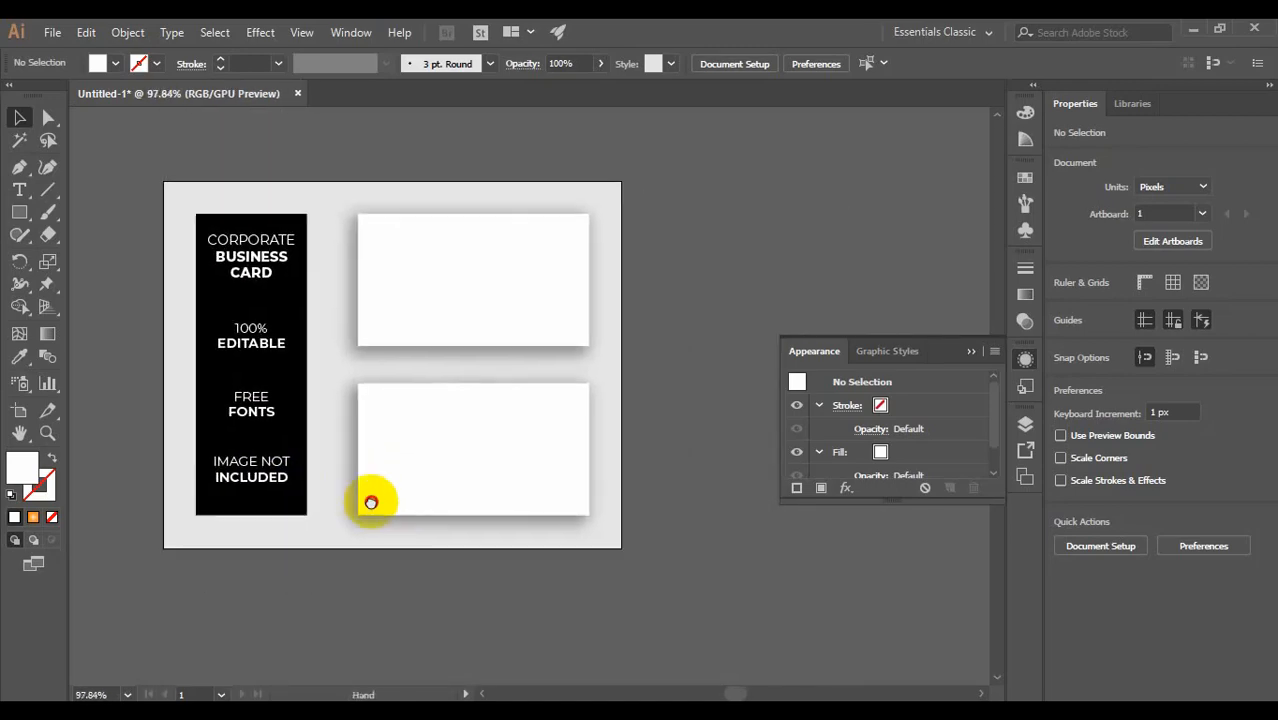
pyautogui.click(497, 472)
pyautogui.click(639, 452)
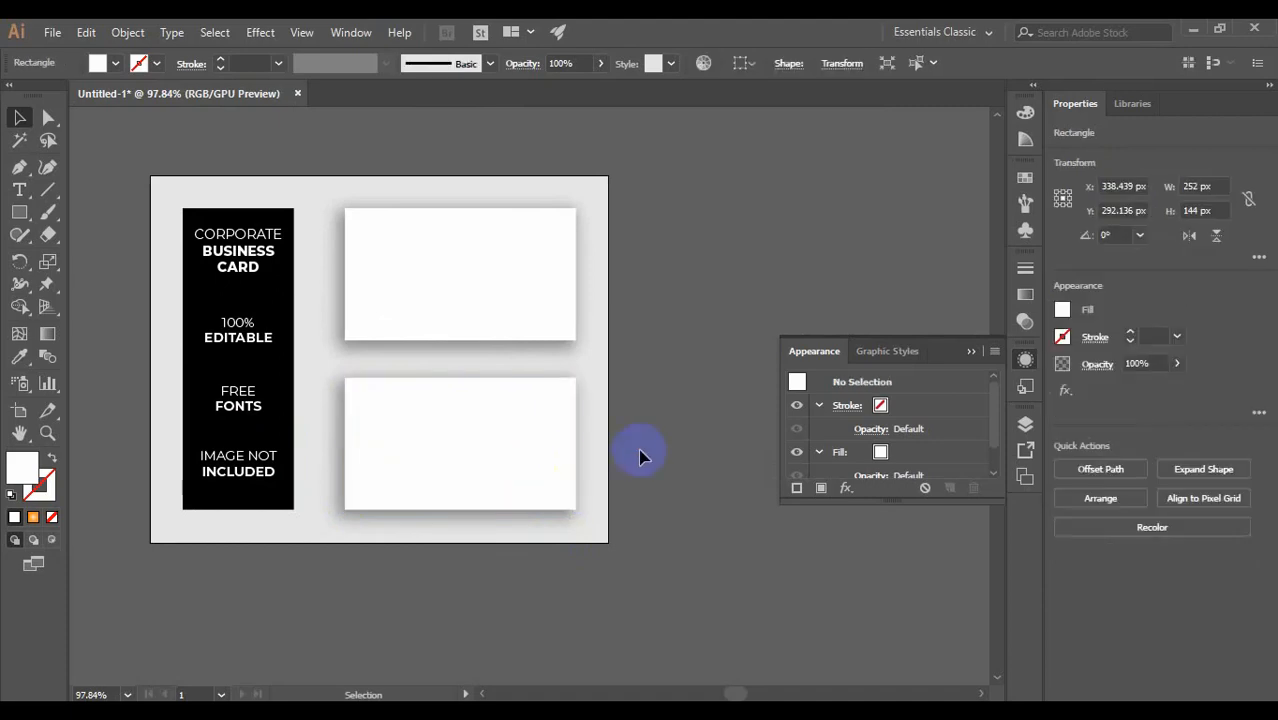
pyautogui.moveTo(213, 305); pyautogui.dragTo(240, 430)
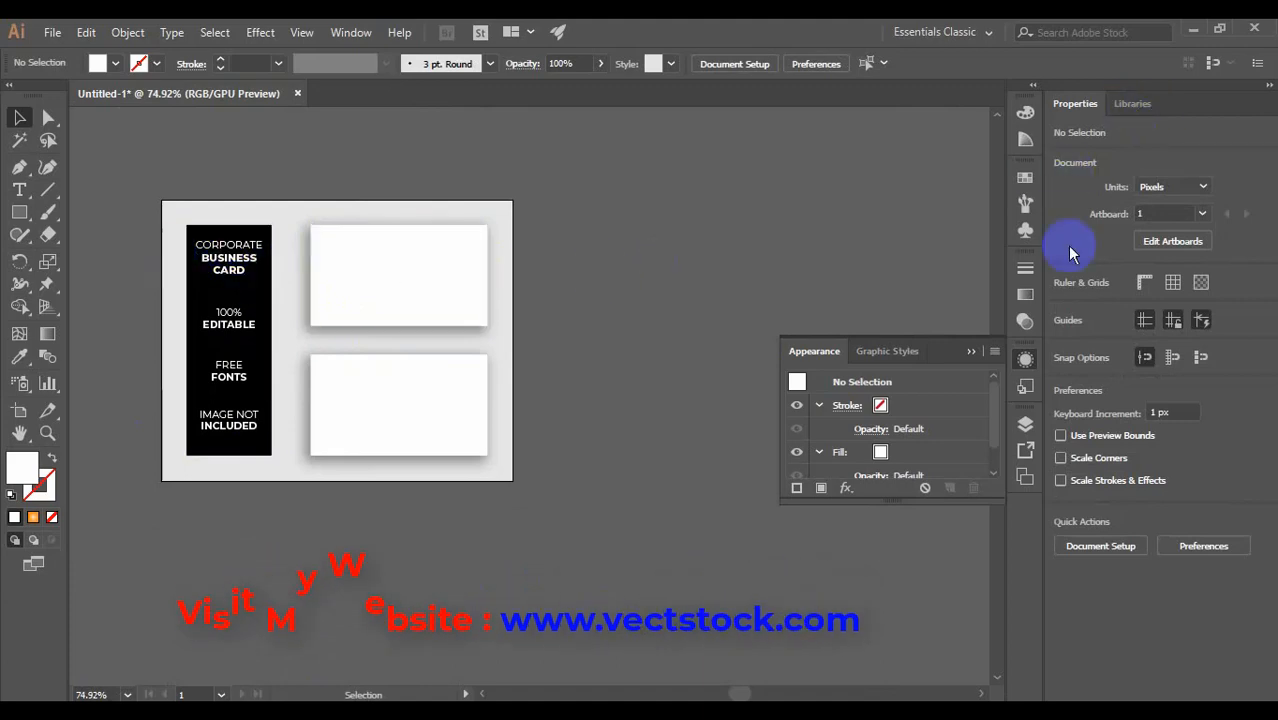
pyautogui.moveTo(1021, 422); pyautogui.dragTo(1120, 112)
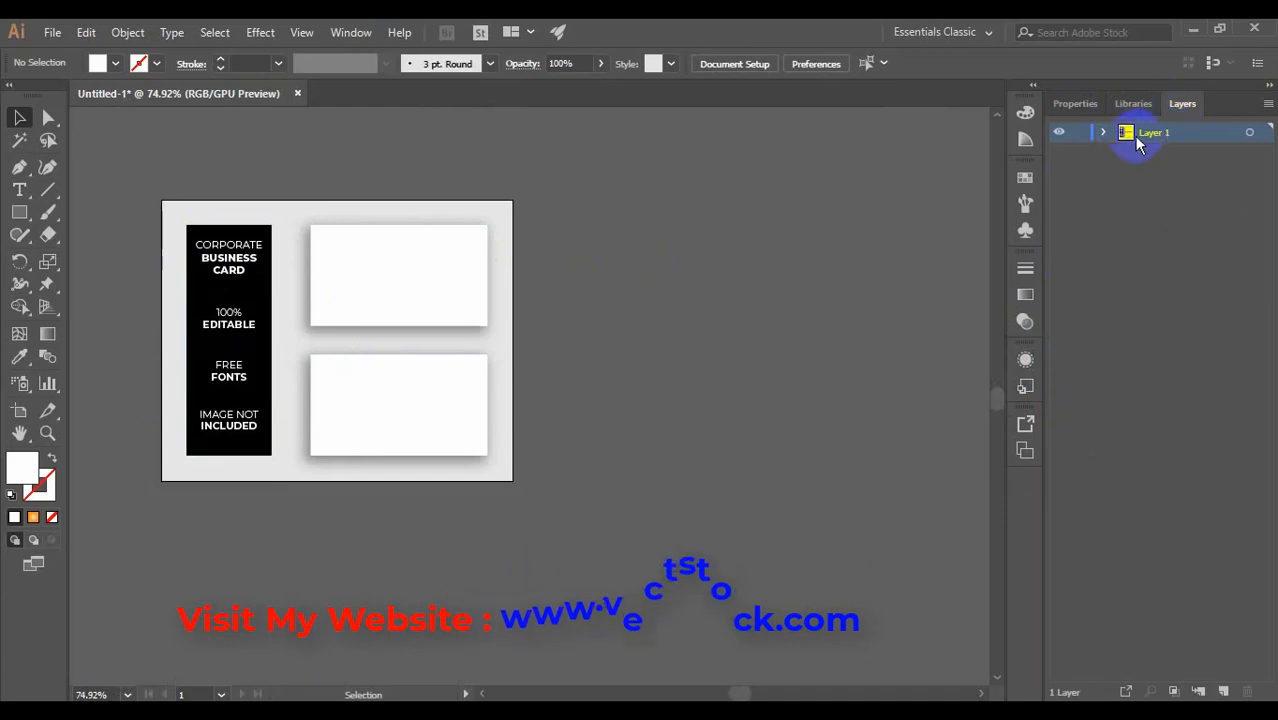
pyautogui.click(1106, 133)
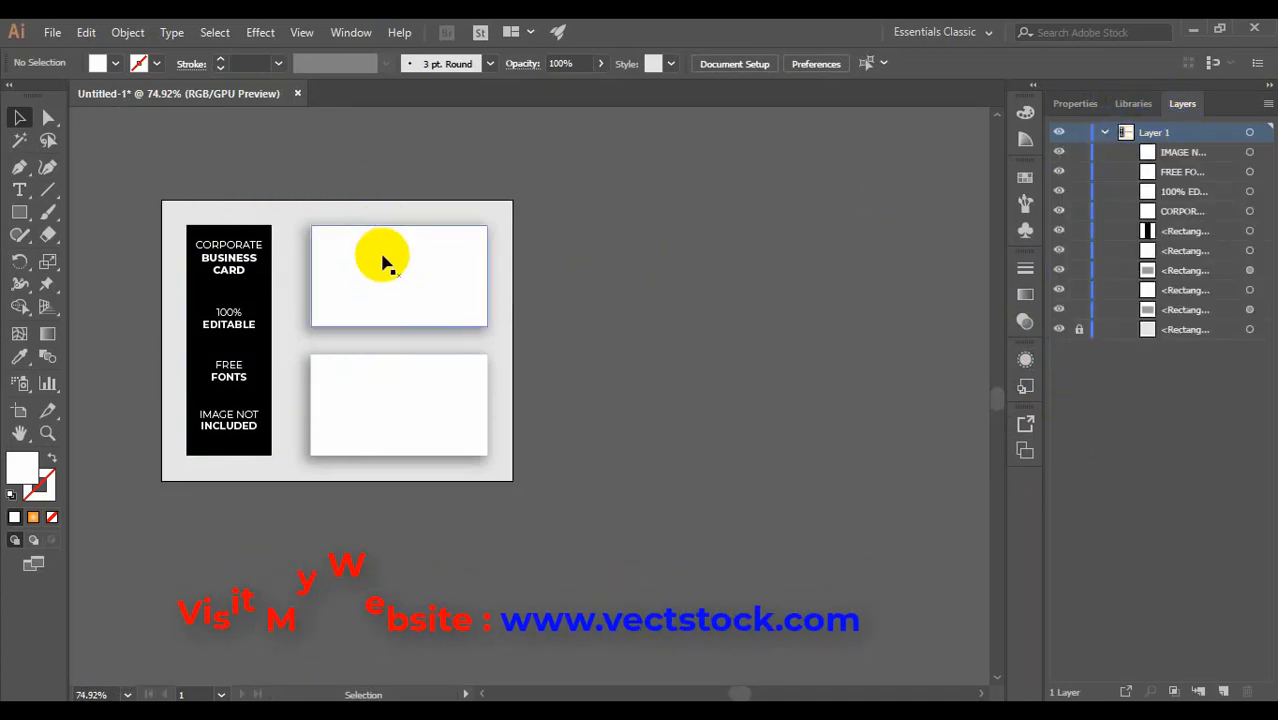
# Step: Group the upper white card with its shadow, and group the lower card with its shadow
pyautogui.click(380, 255)
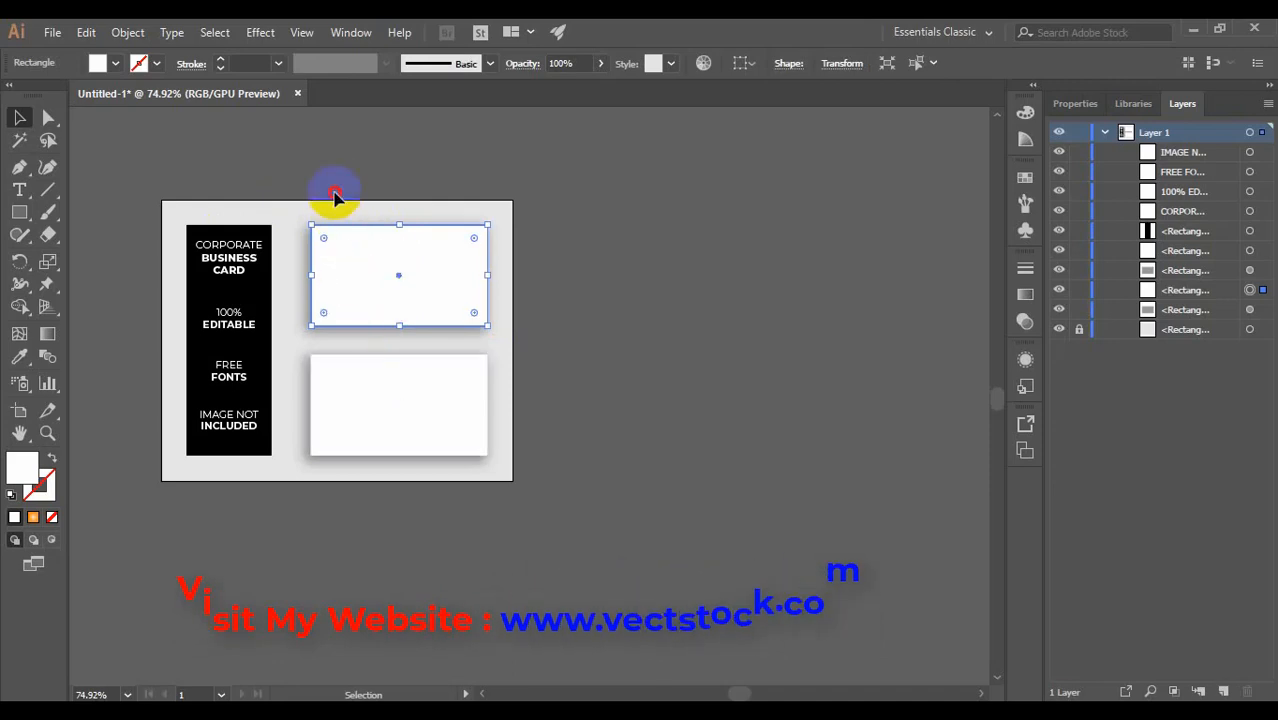
pyautogui.moveTo(334, 200); pyautogui.dragTo(520, 328)
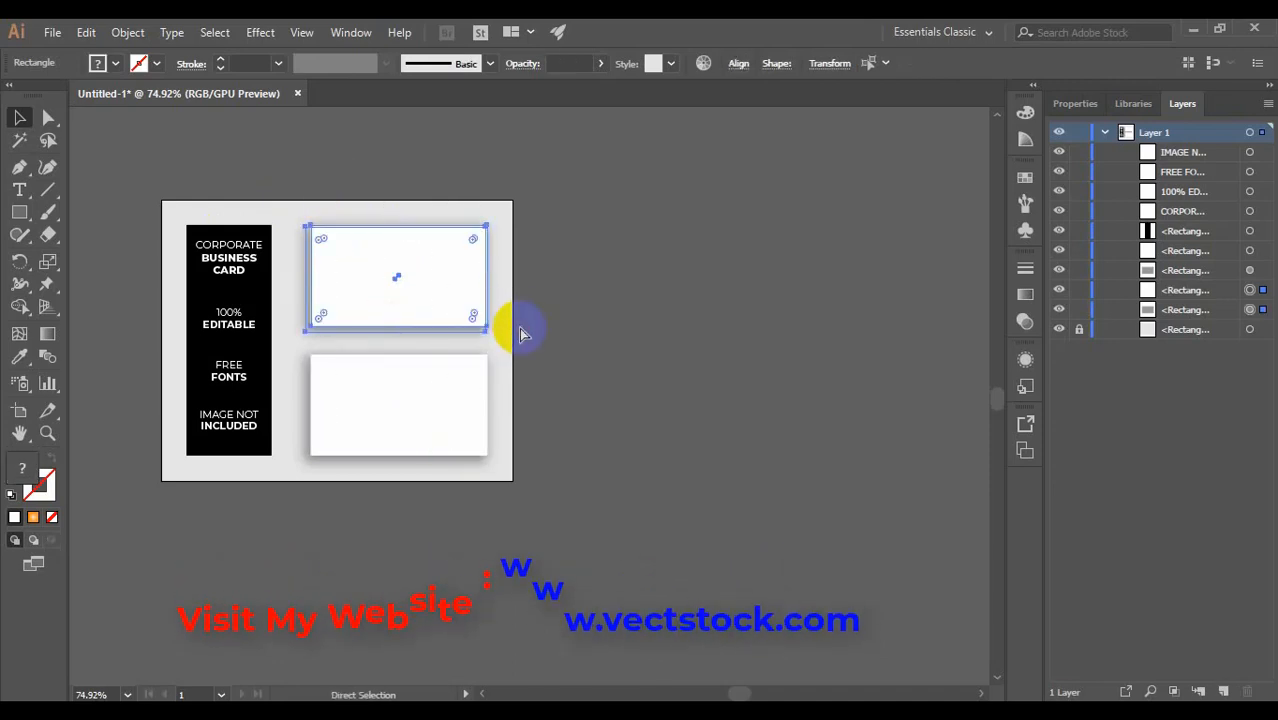
pyautogui.hotkey('ctrl', 'g')
pyautogui.click(398, 453)
pyautogui.hotkey('ctrl', 'g')
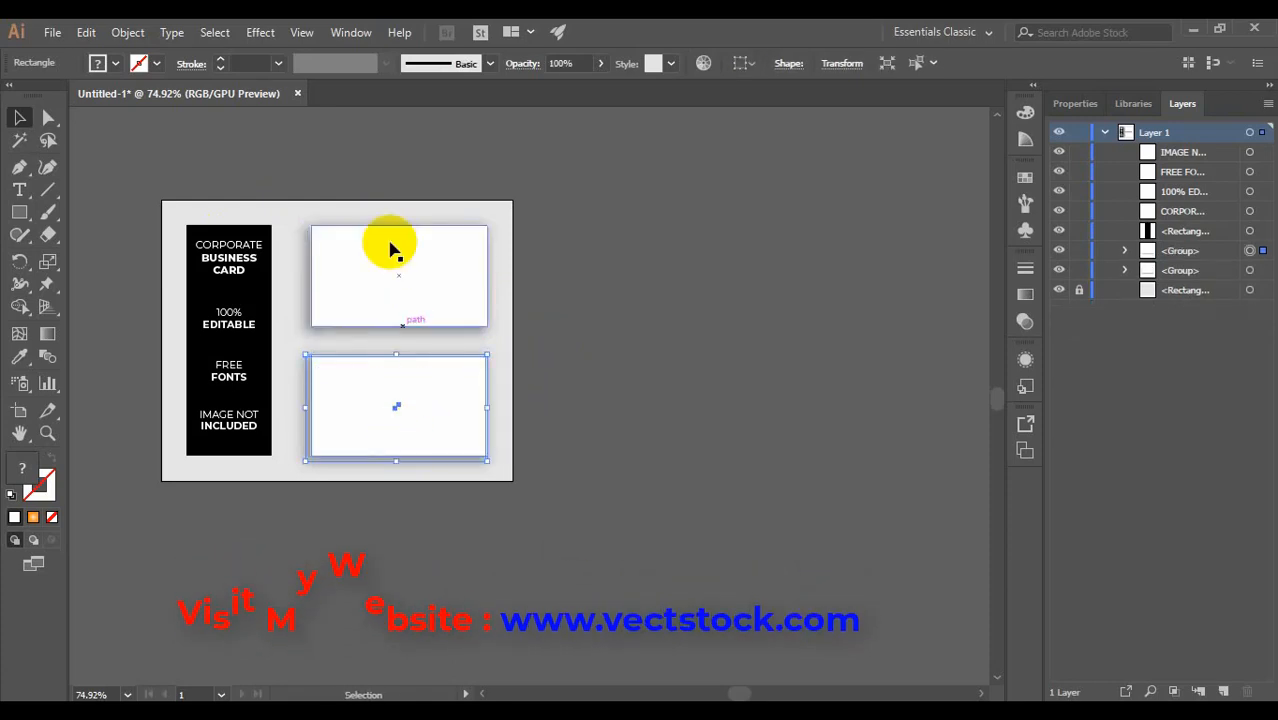
# Step: Combine the two card groups into a single group, name it "Business card", and deselect it
pyautogui.moveTo(366, 204); pyautogui.dragTo(513, 446)
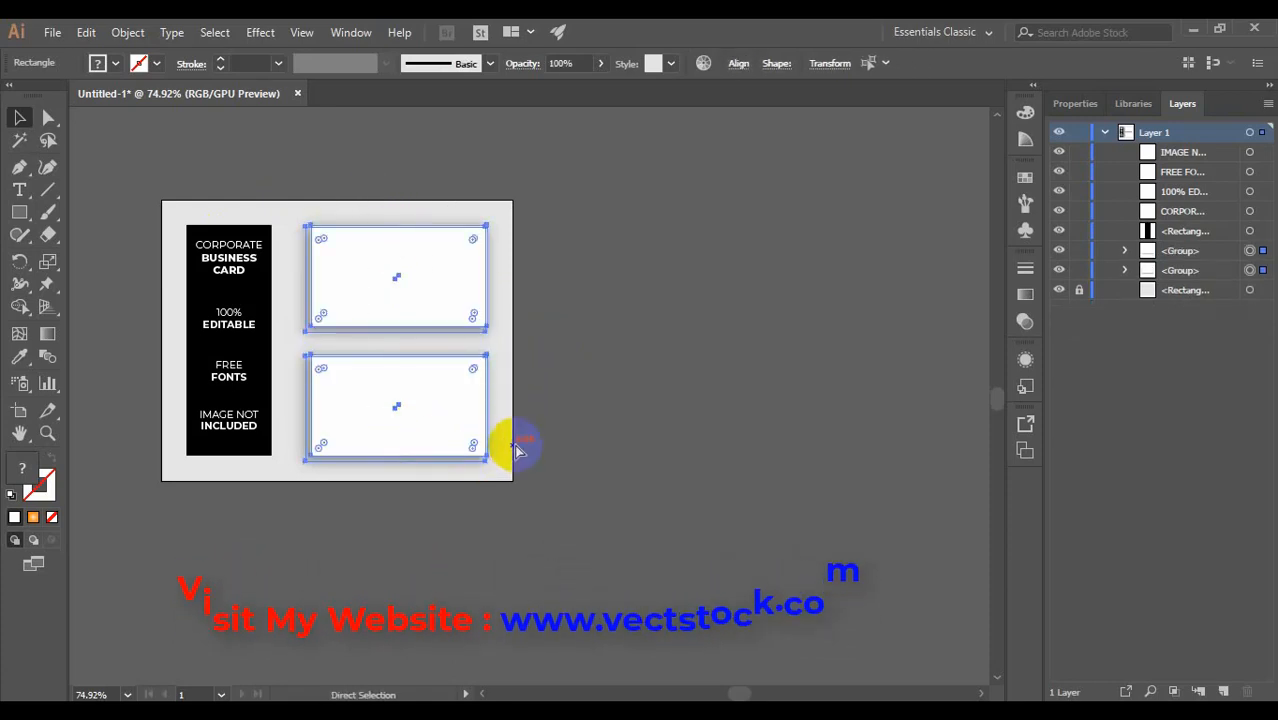
pyautogui.hotkey('ctrl', 'g')
pyautogui.doubleClick(1185, 250)
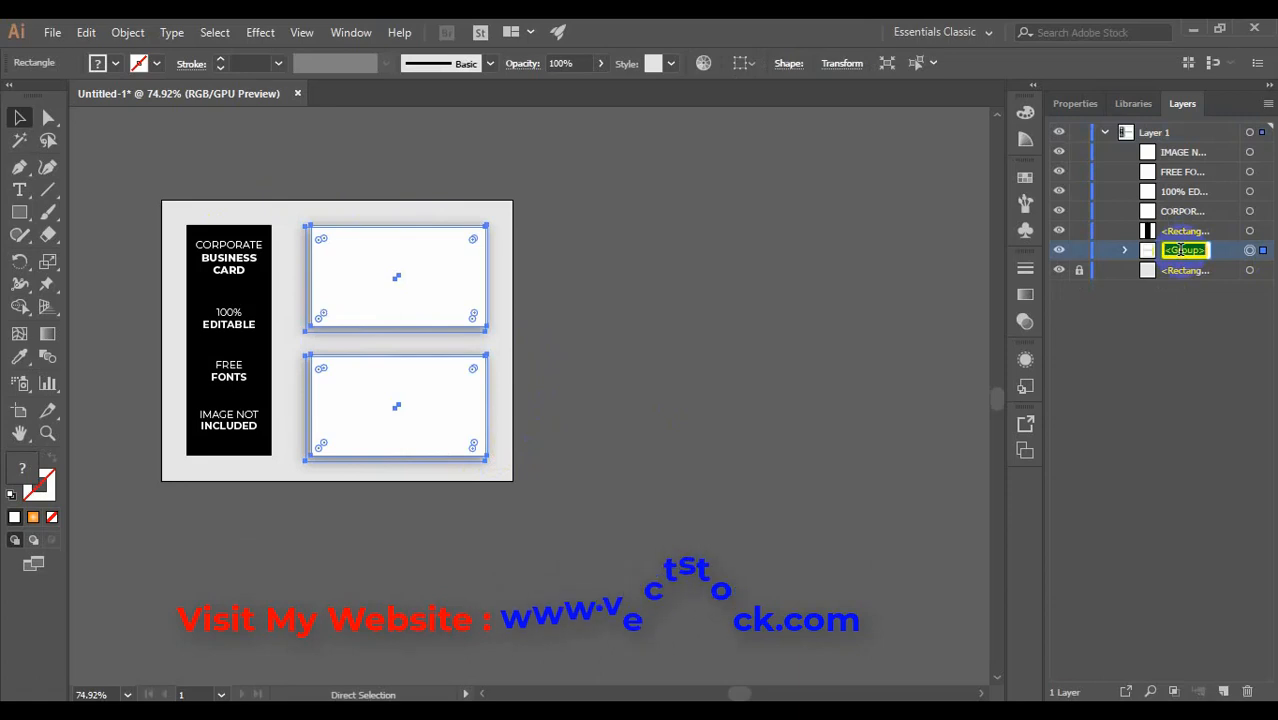
pyautogui.write('B')
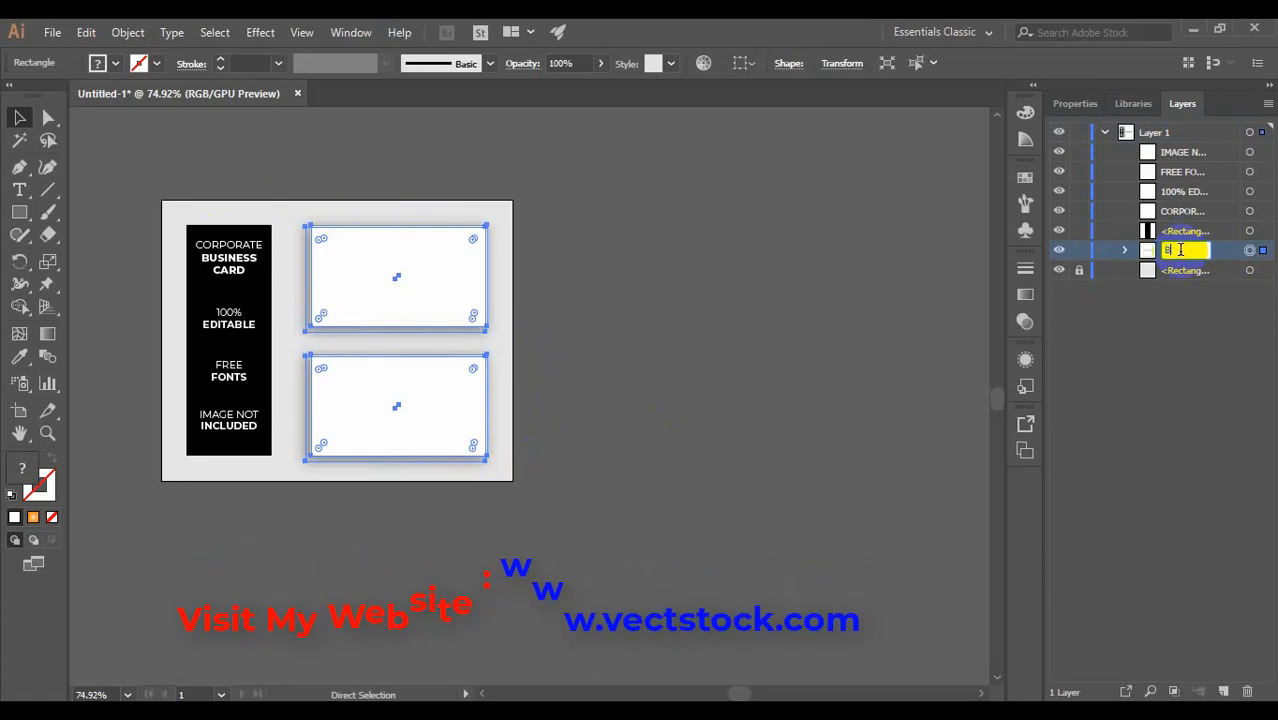
pyautogui.write('usine')
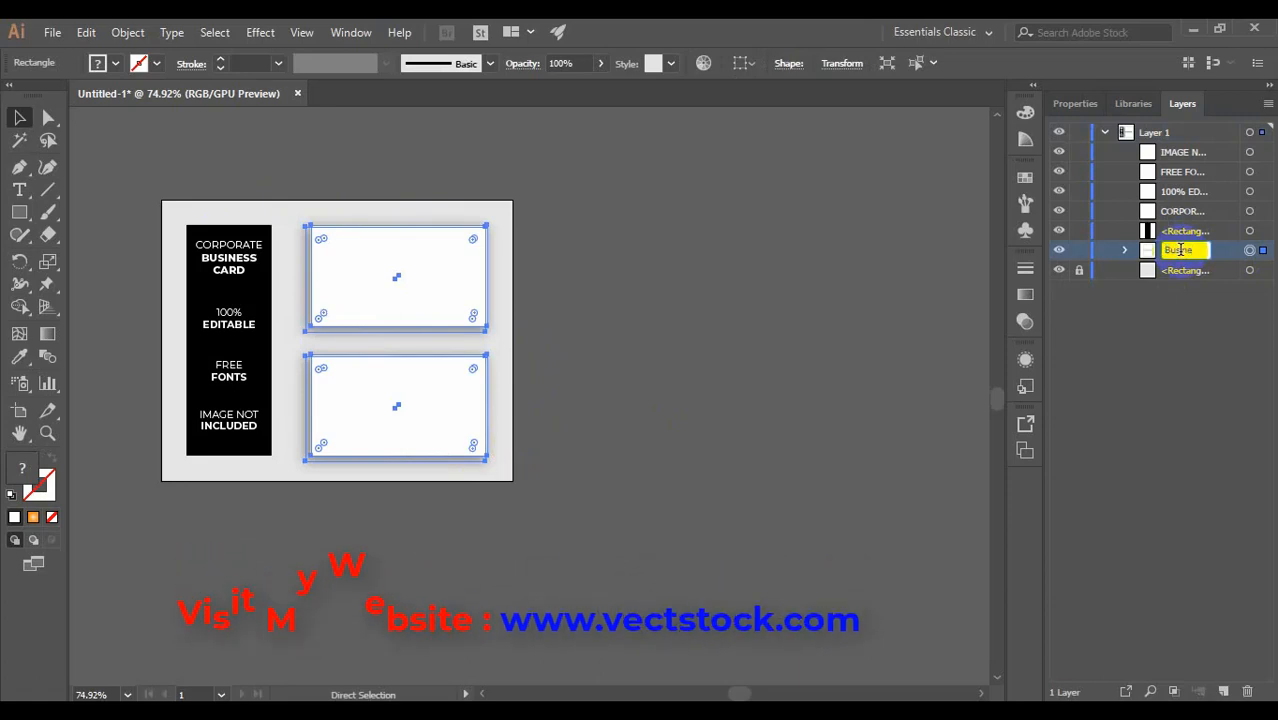
pyautogui.write('ss ')
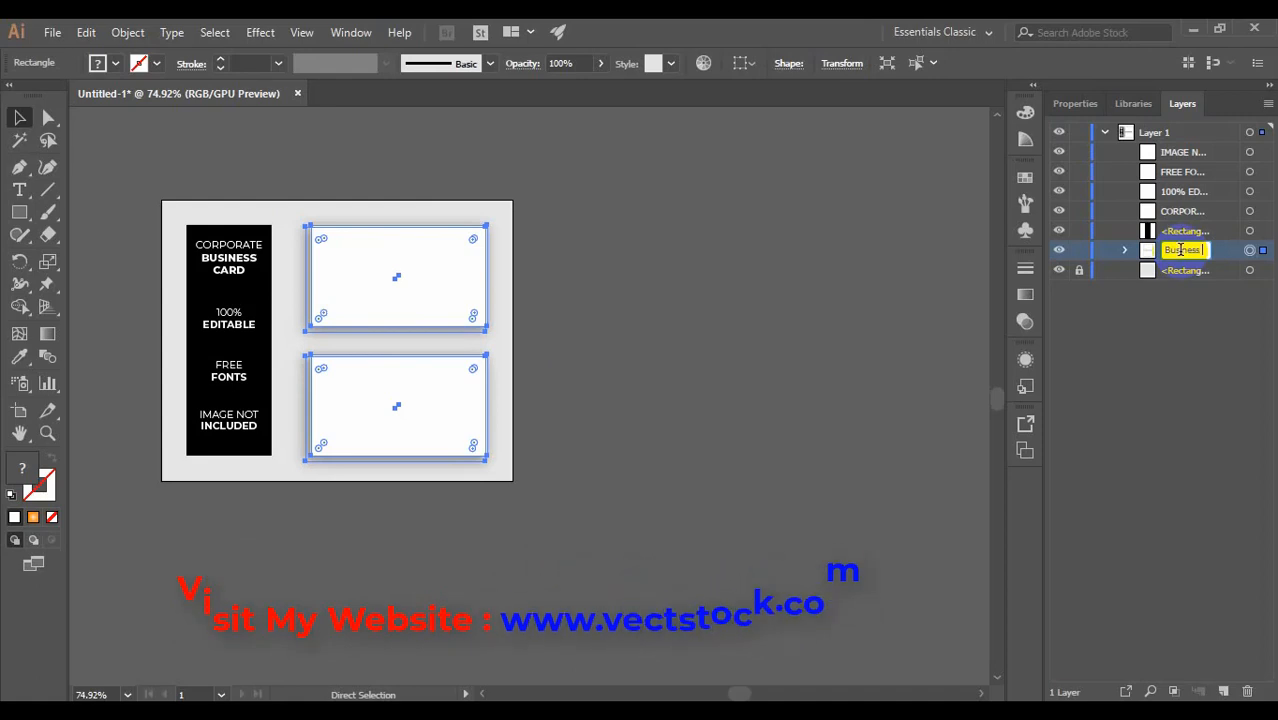
pyautogui.write('CA')
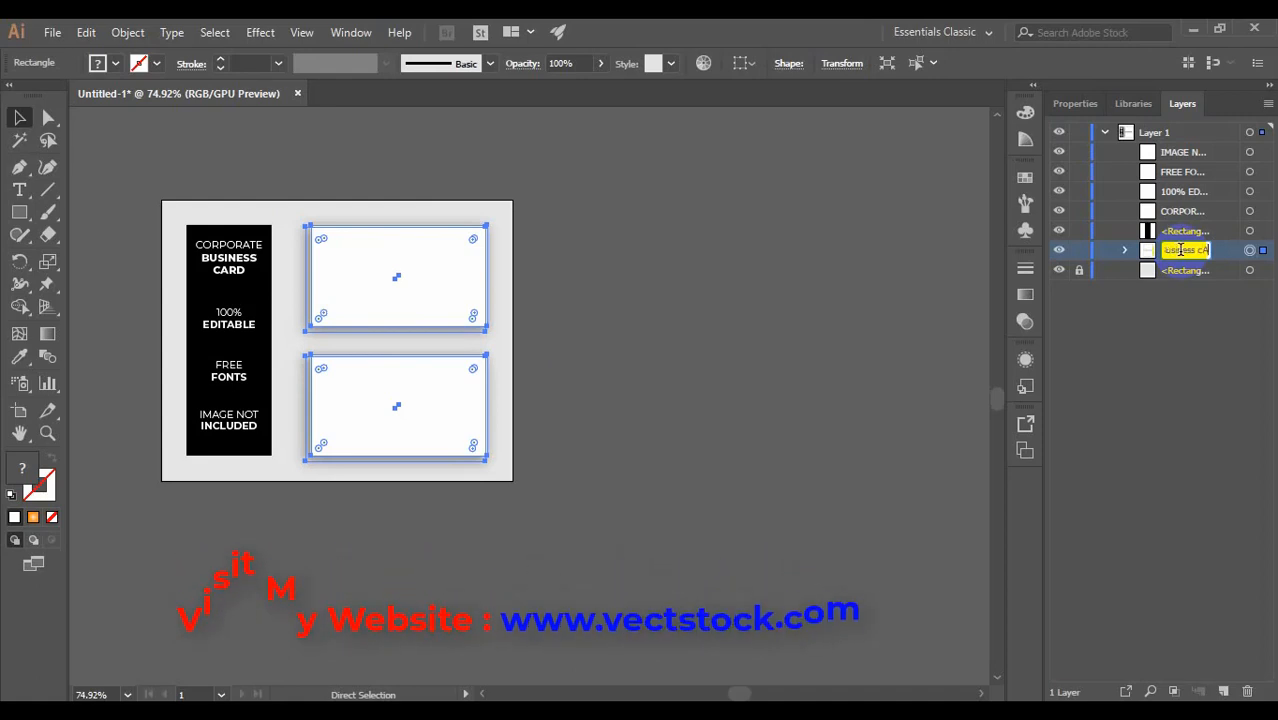
pyautogui.press('BackSpace')
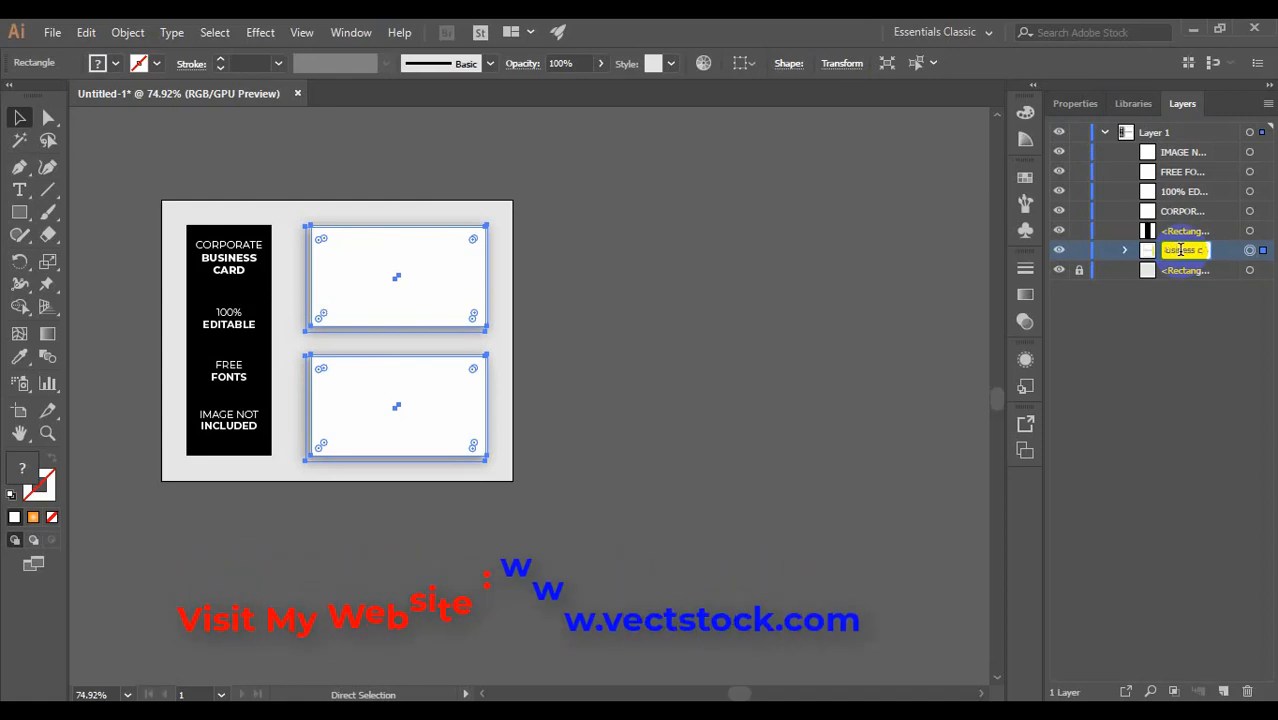
pyautogui.write('r')
pyautogui.press('BackSpace')
pyautogui.write('ard')
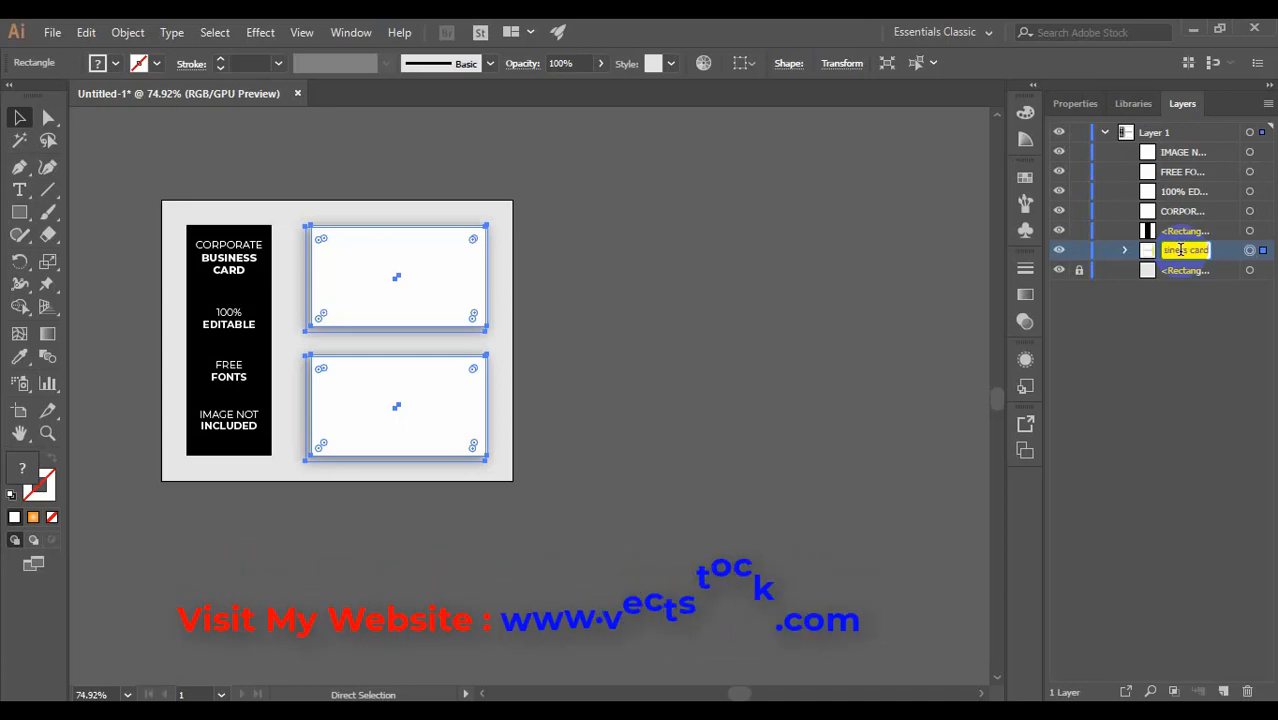
pyautogui.click(719, 262)
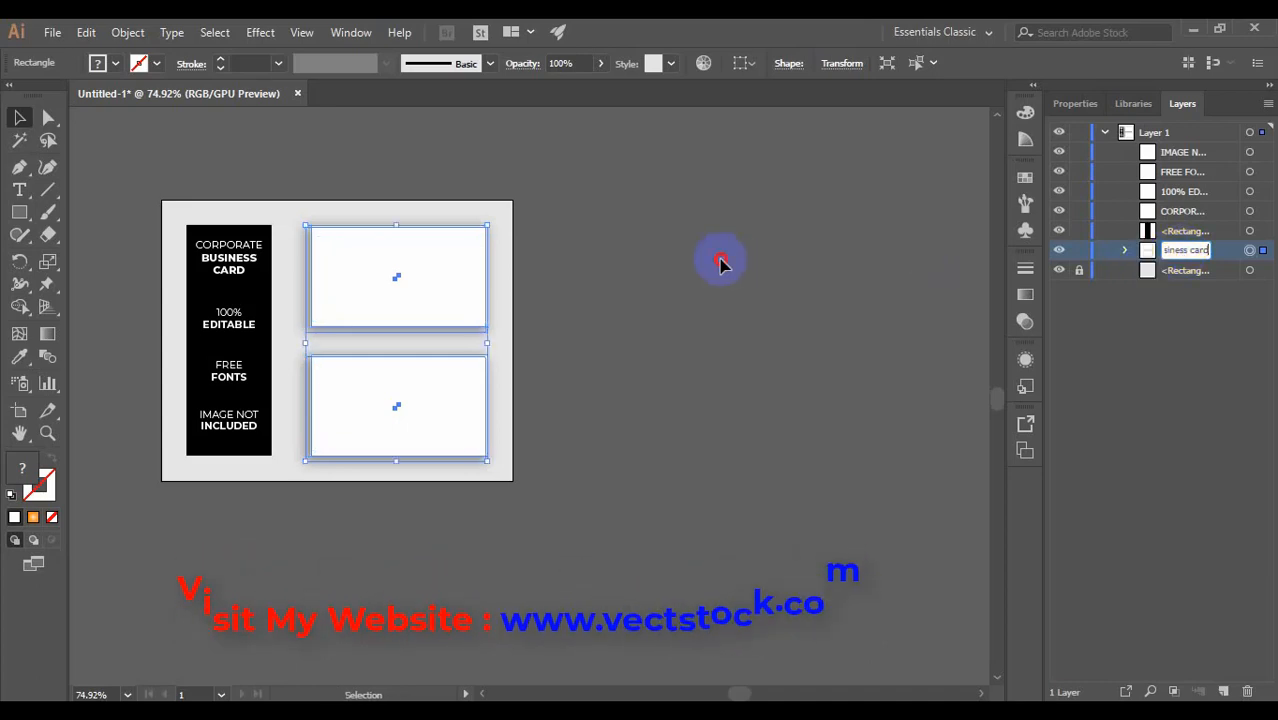
# Step: Group the black side rectangle with its four text blocks and name the group "Label"
pyautogui.moveTo(210, 225); pyautogui.dragTo(259, 490)
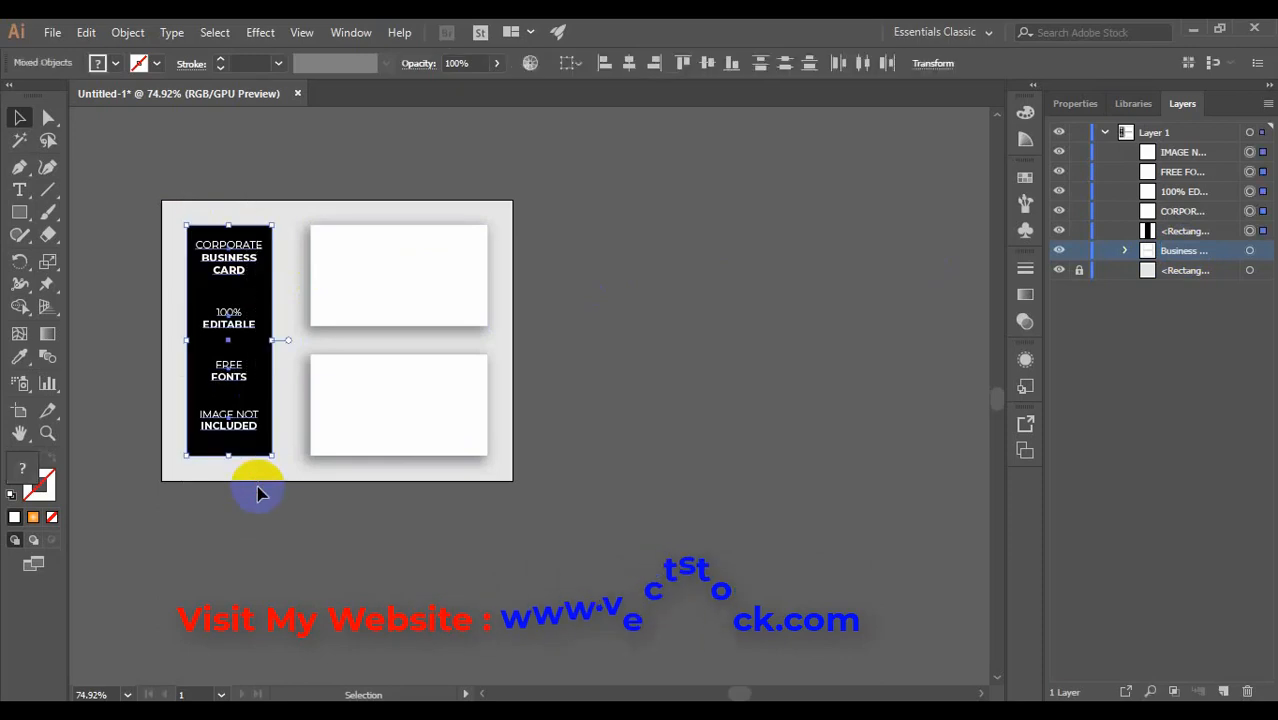
pyautogui.hotkey('ctrl', 'g')
pyautogui.doubleClick(1182, 151)
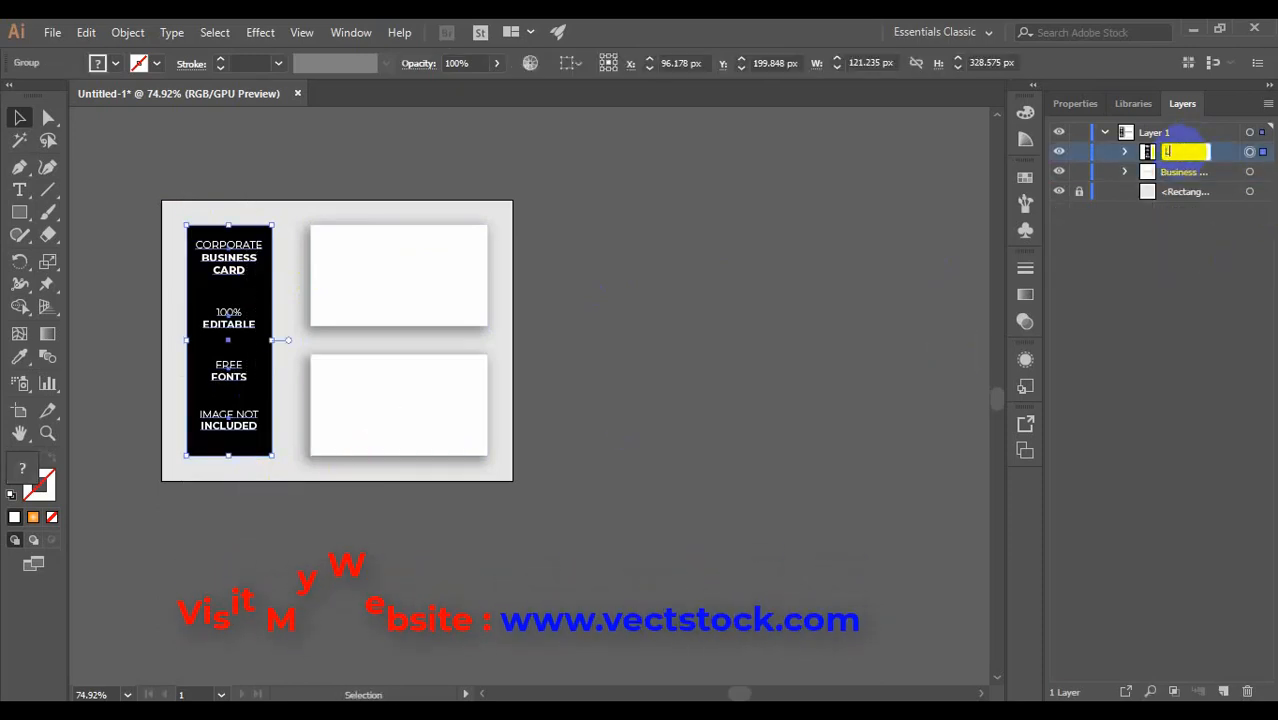
pyautogui.write('Label')
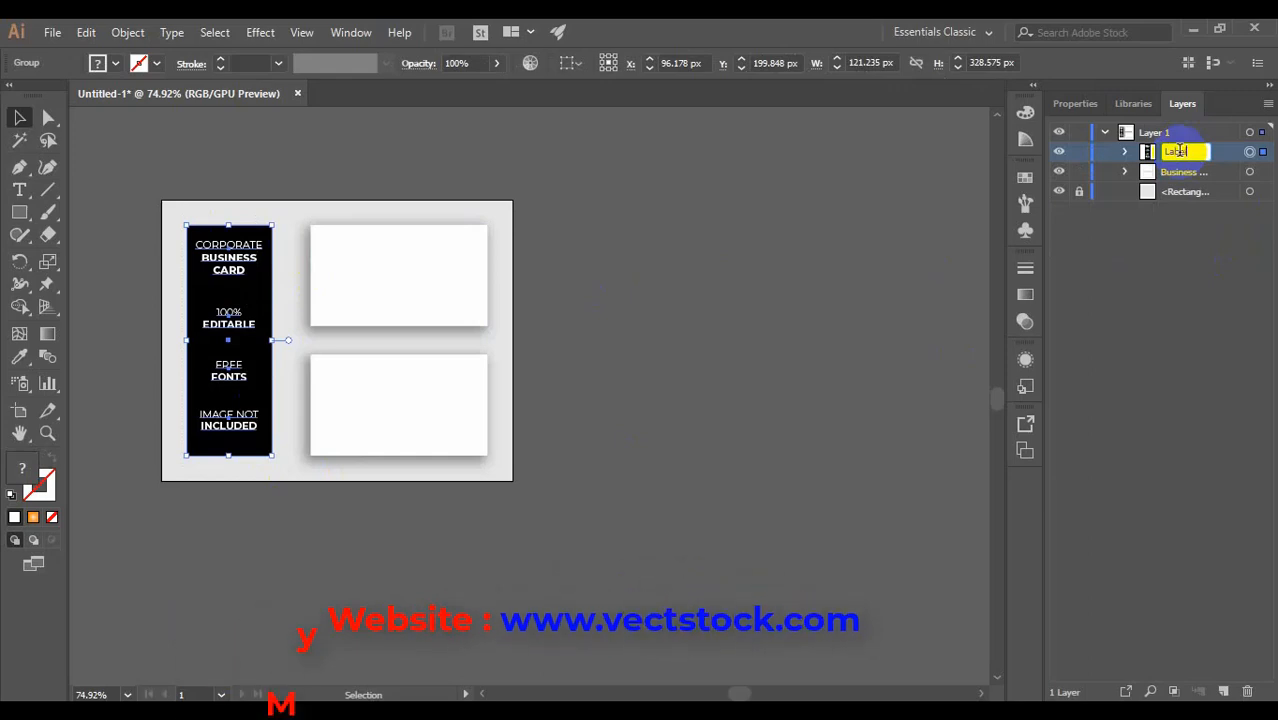
pyautogui.click(867, 226)
# Step: Unlock the background rectangle, group all the artwork in Layer 1 together, and name the group "Background"
pyautogui.click(1079, 191)
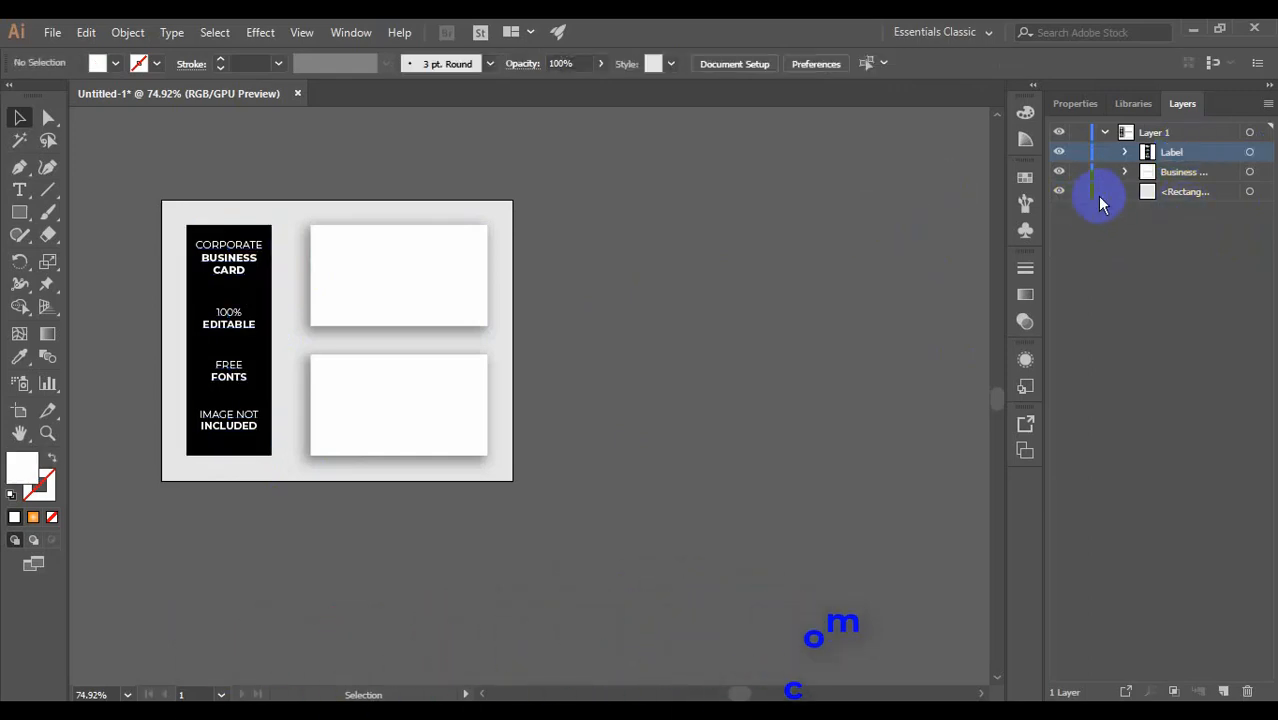
pyautogui.click(1190, 192)
pyautogui.click(342, 208)
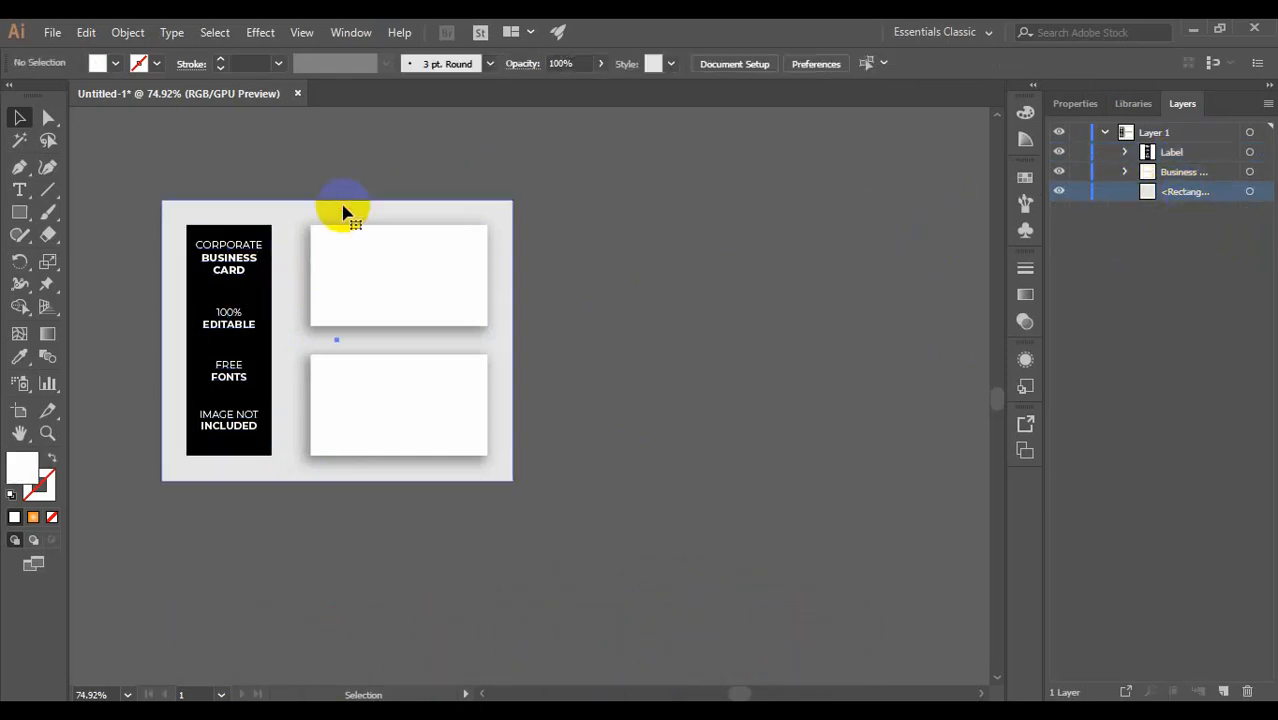
pyautogui.click(487, 540)
pyautogui.hotkey('ctrl', 'a')
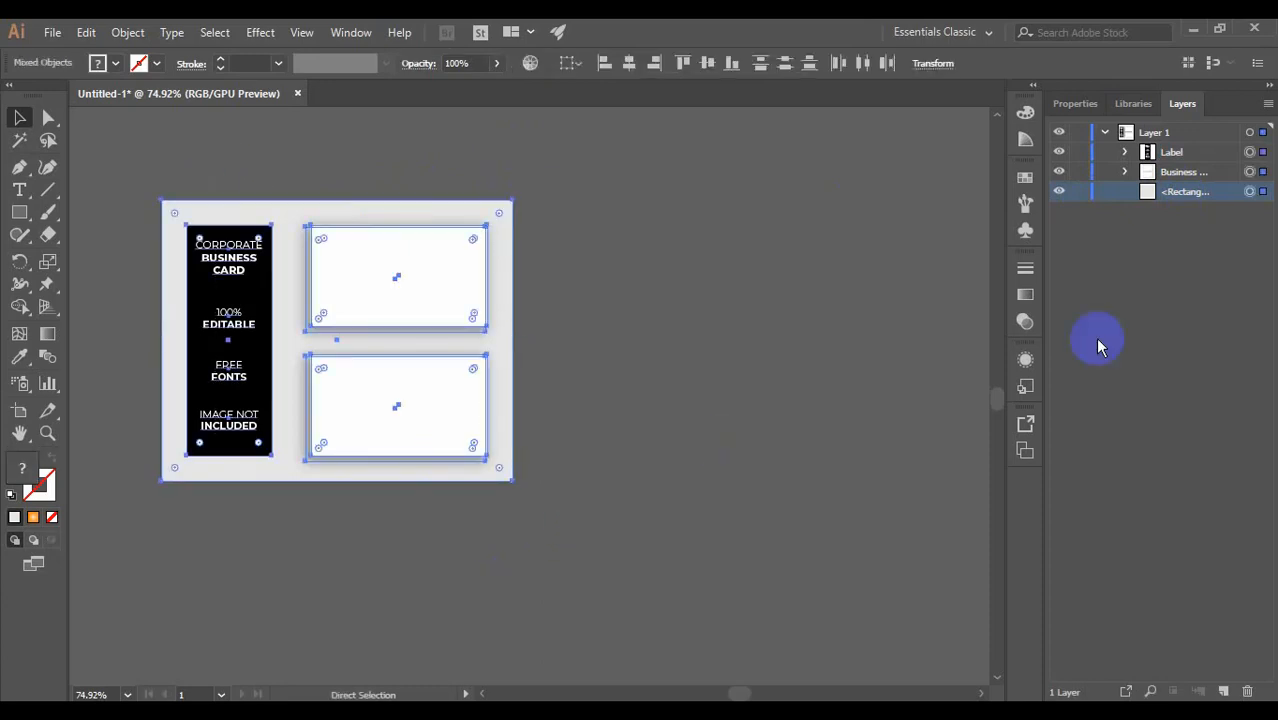
pyautogui.hotkey('ctrl', 'g')
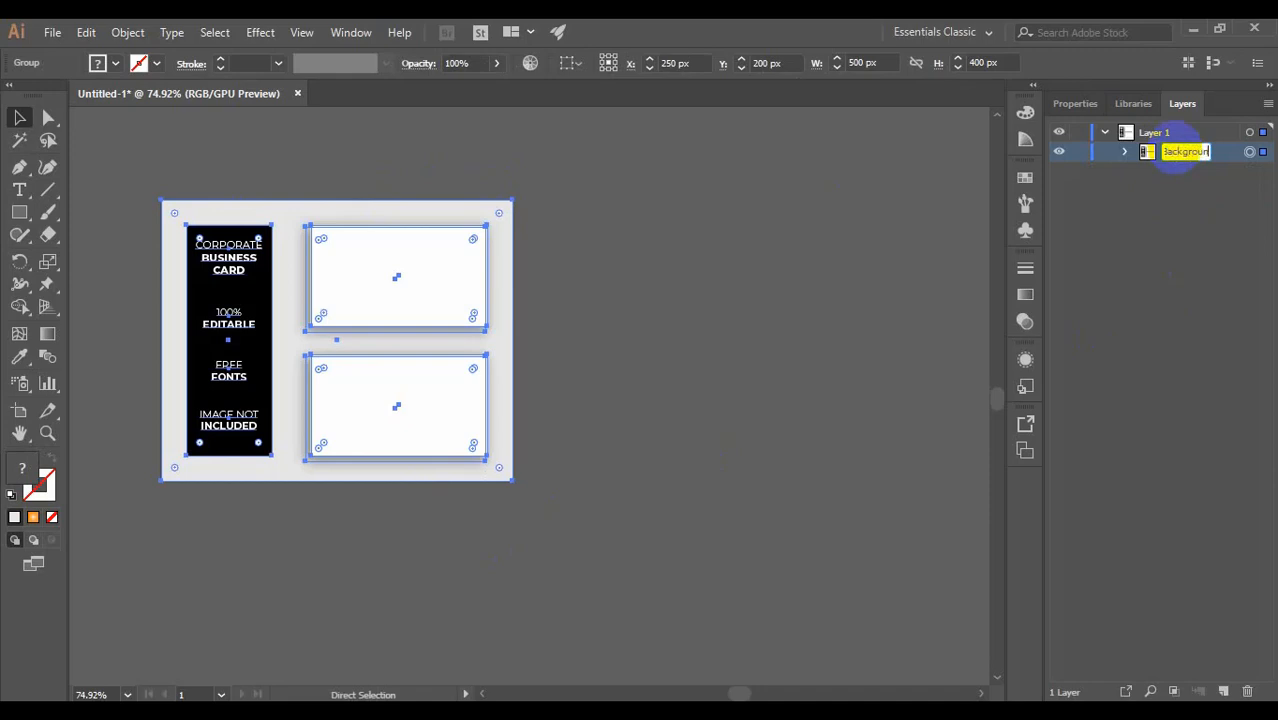
# Step: Add a new layer named "Object" and rename Layer 1 as "Background"
pyautogui.click(1224, 691)
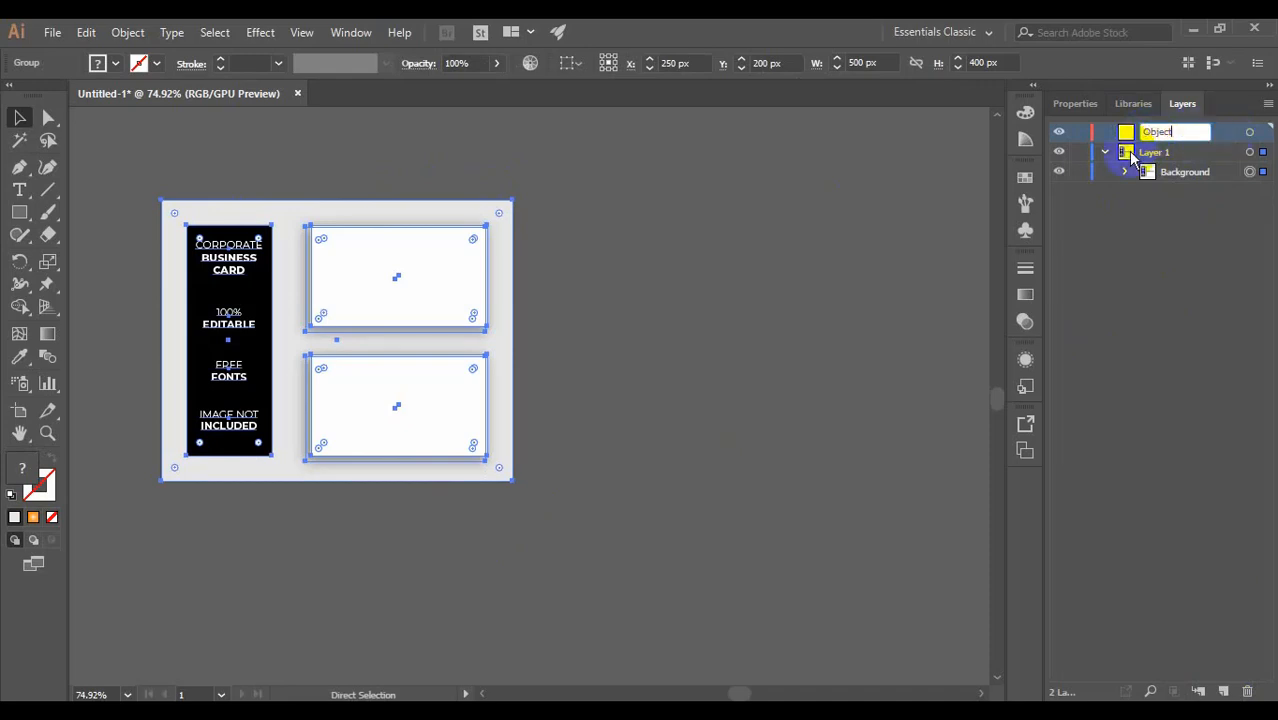
pyautogui.moveTo(1175, 178); pyautogui.dragTo(1146, 172)
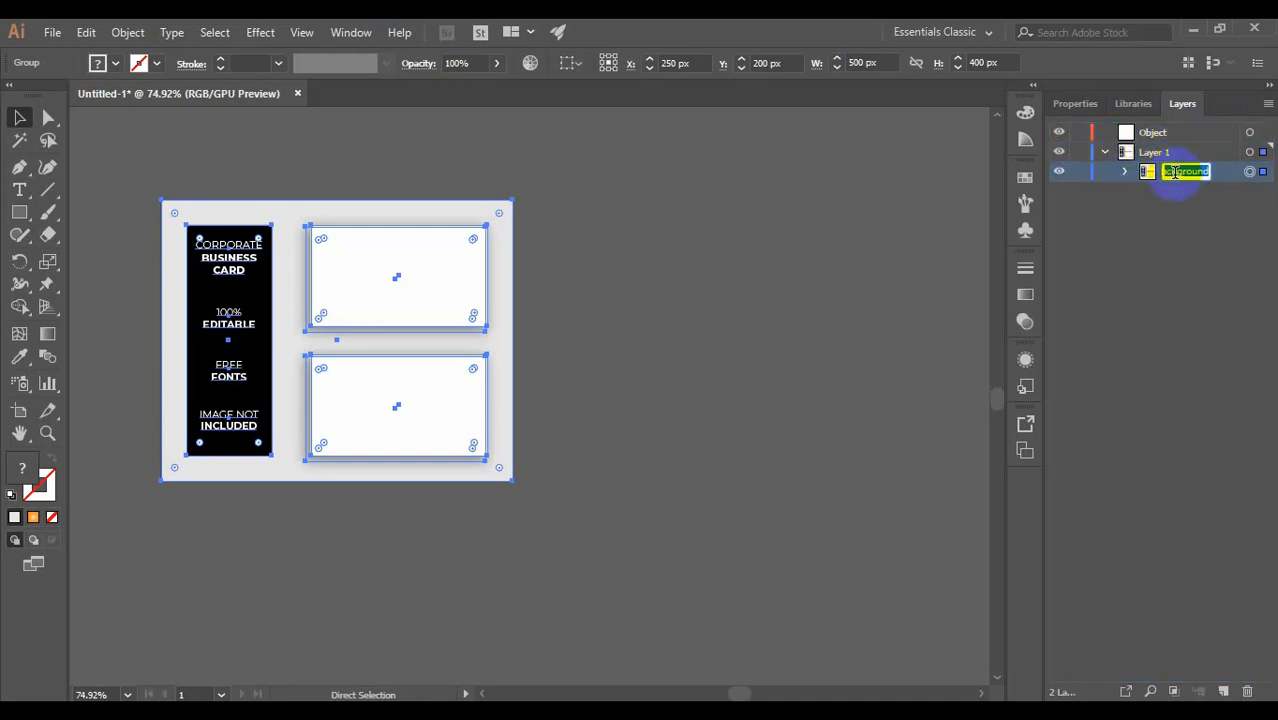
pyautogui.doubleClick(1159, 152)
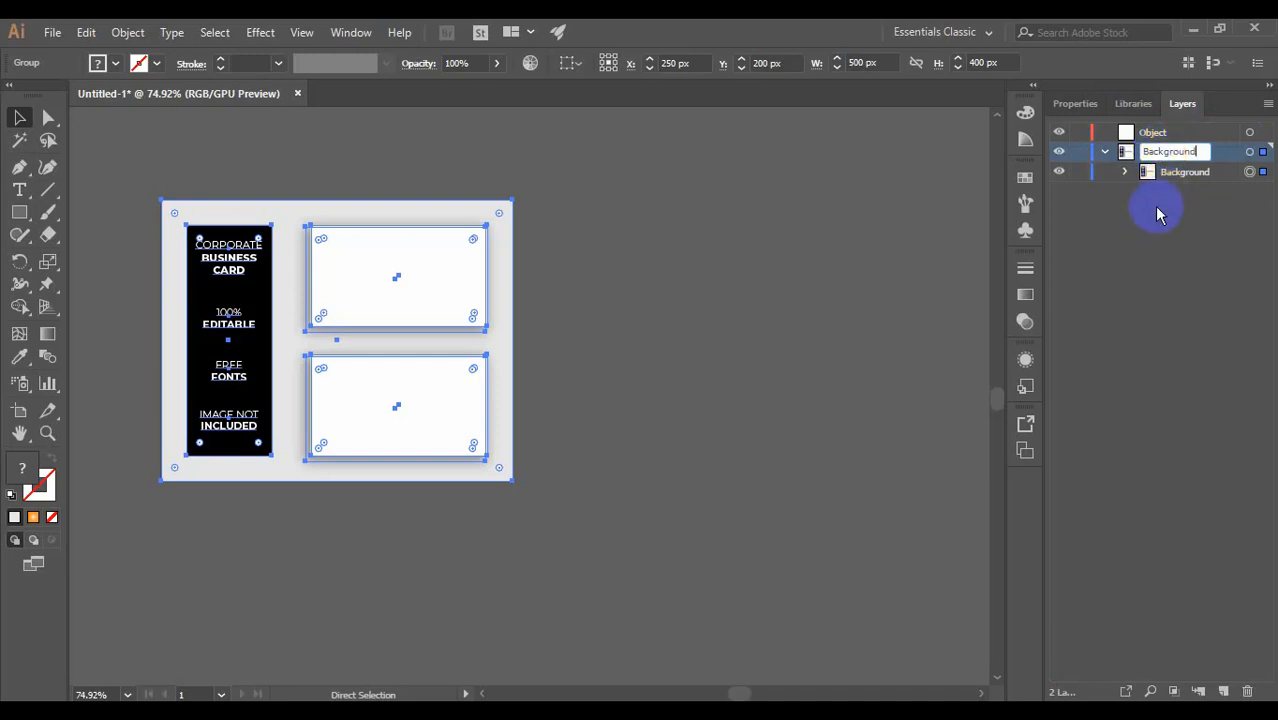
pyautogui.press('Return')
# Step: Expand the Background group and rename its unnamed background rectangle "Background"
pyautogui.click(1125, 171)
pyautogui.click(1187, 193)
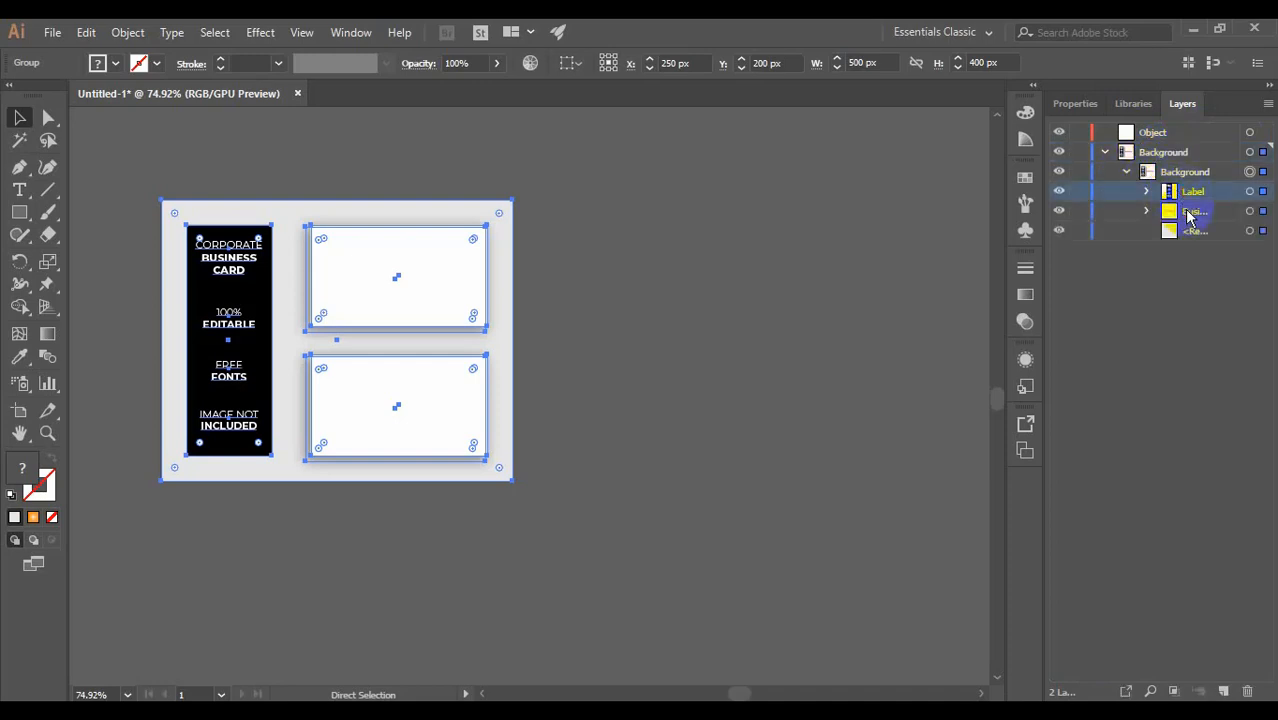
pyautogui.click(1191, 212)
pyautogui.click(1191, 236)
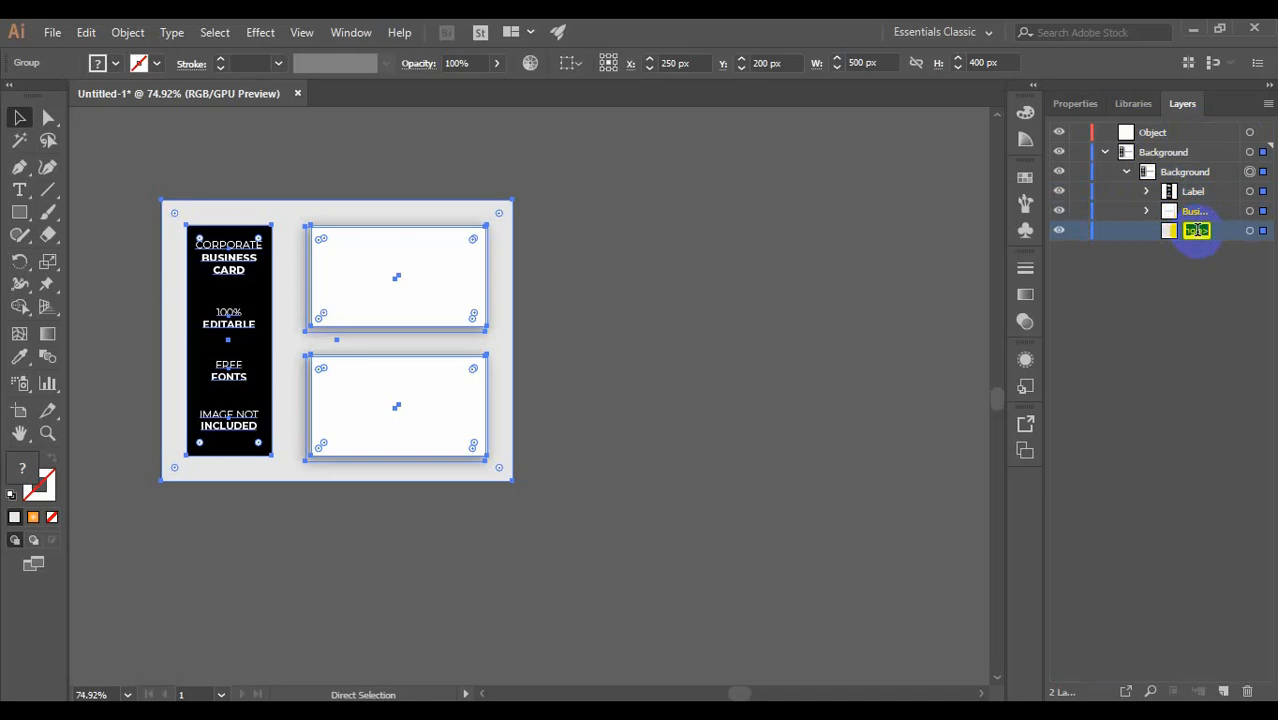
pyautogui.click(1180, 300)
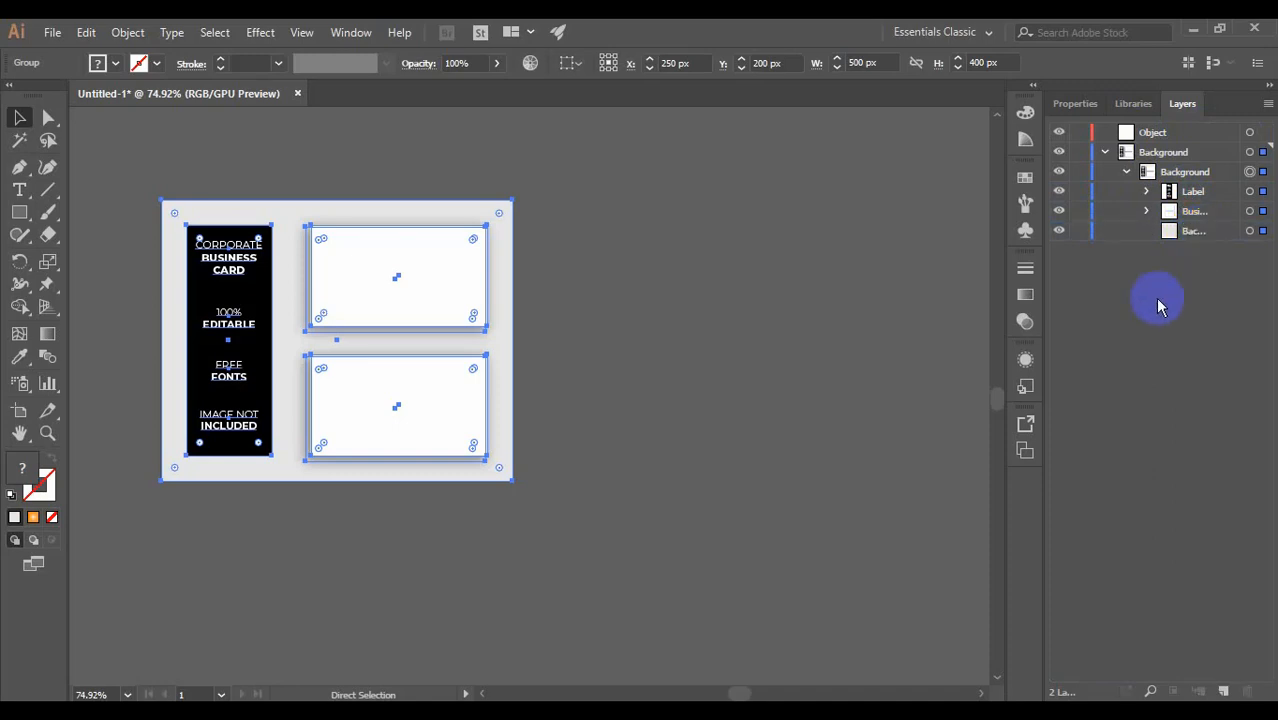
# Step: Widen the panel dock and remove the Libraries and Properties panels so only Layers remains
pyautogui.moveTo(970, 277); pyautogui.dragTo(950, 277)
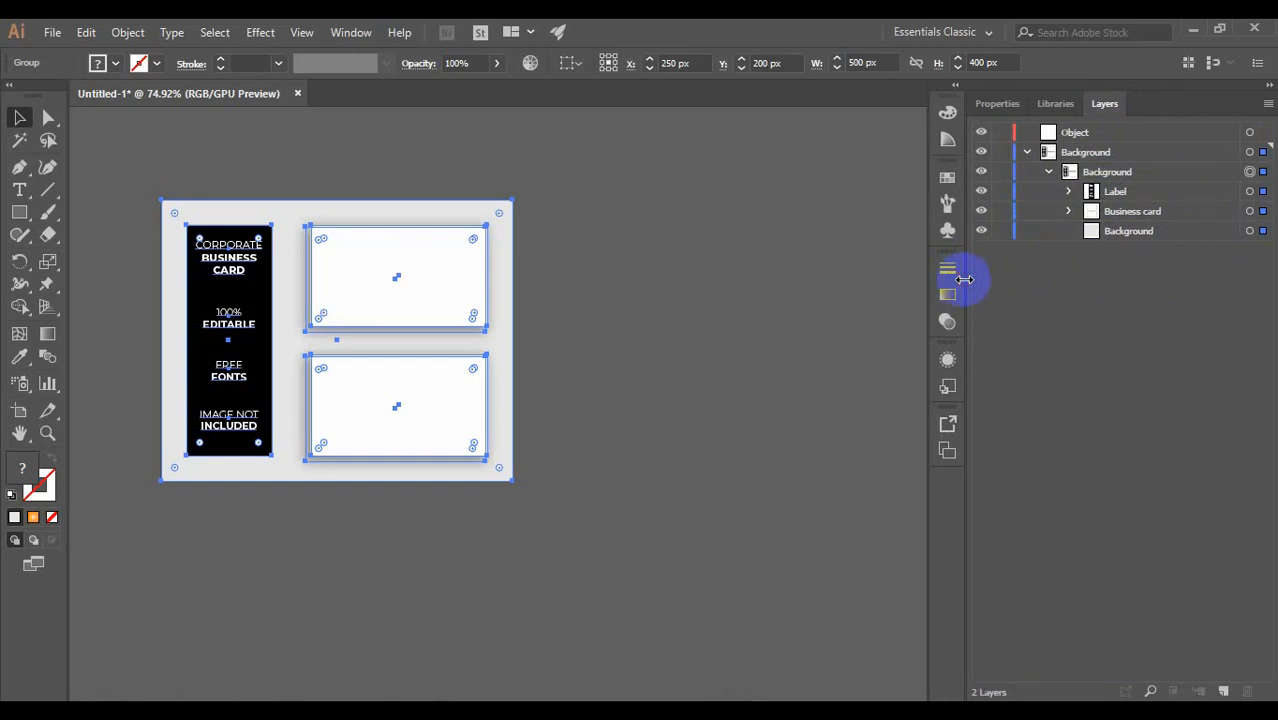
pyautogui.moveTo(1050, 103); pyautogui.dragTo(1008, 190)
pyautogui.click(990, 178)
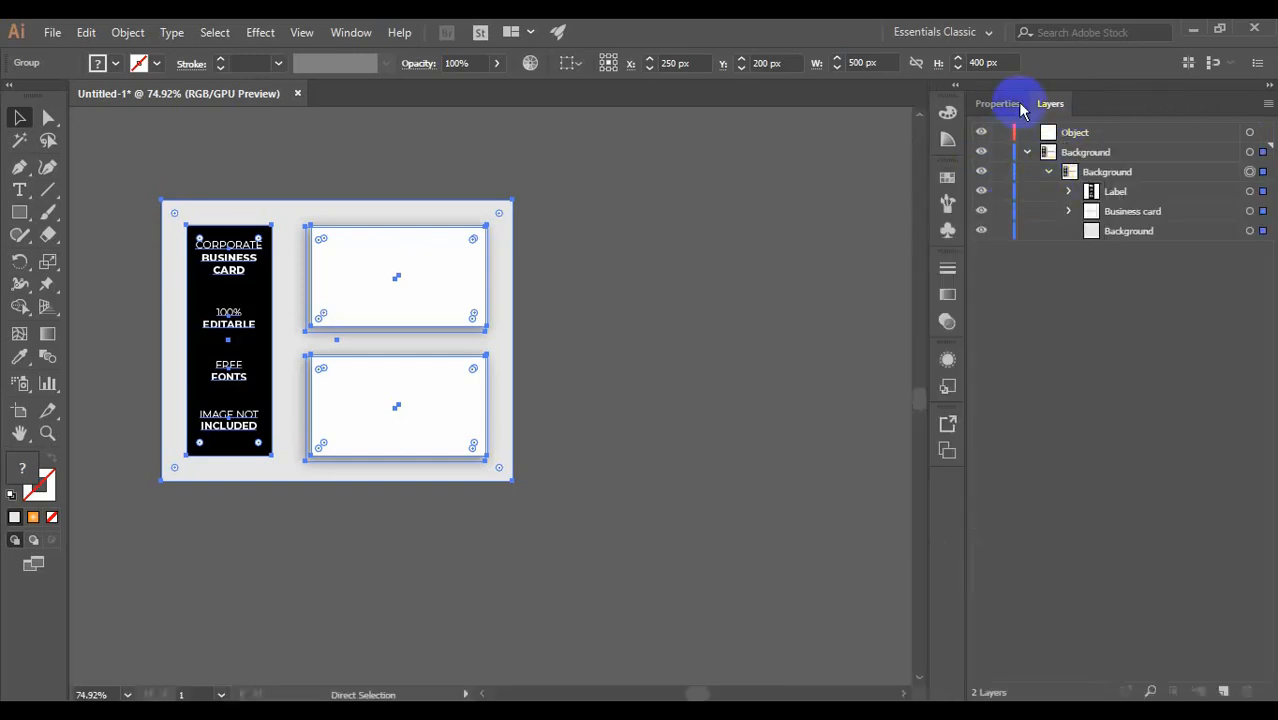
pyautogui.moveTo(1005, 109); pyautogui.dragTo(787, 182)
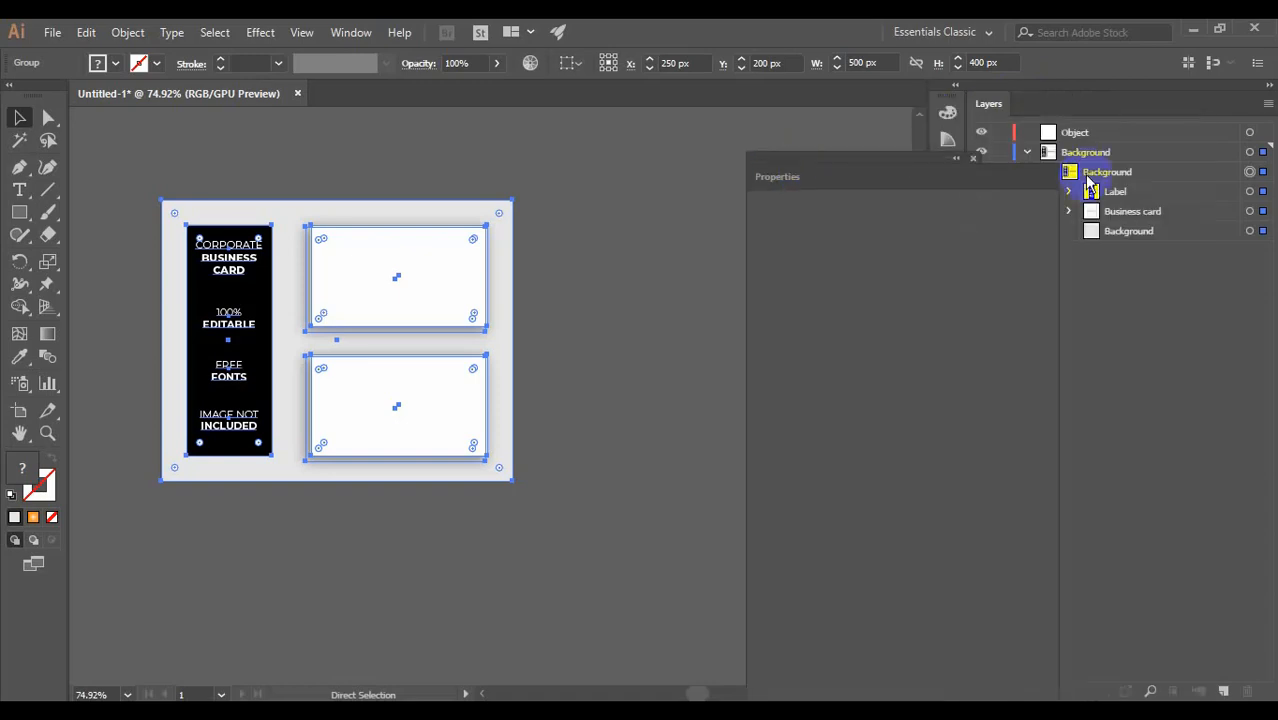
pyautogui.click(975, 160)
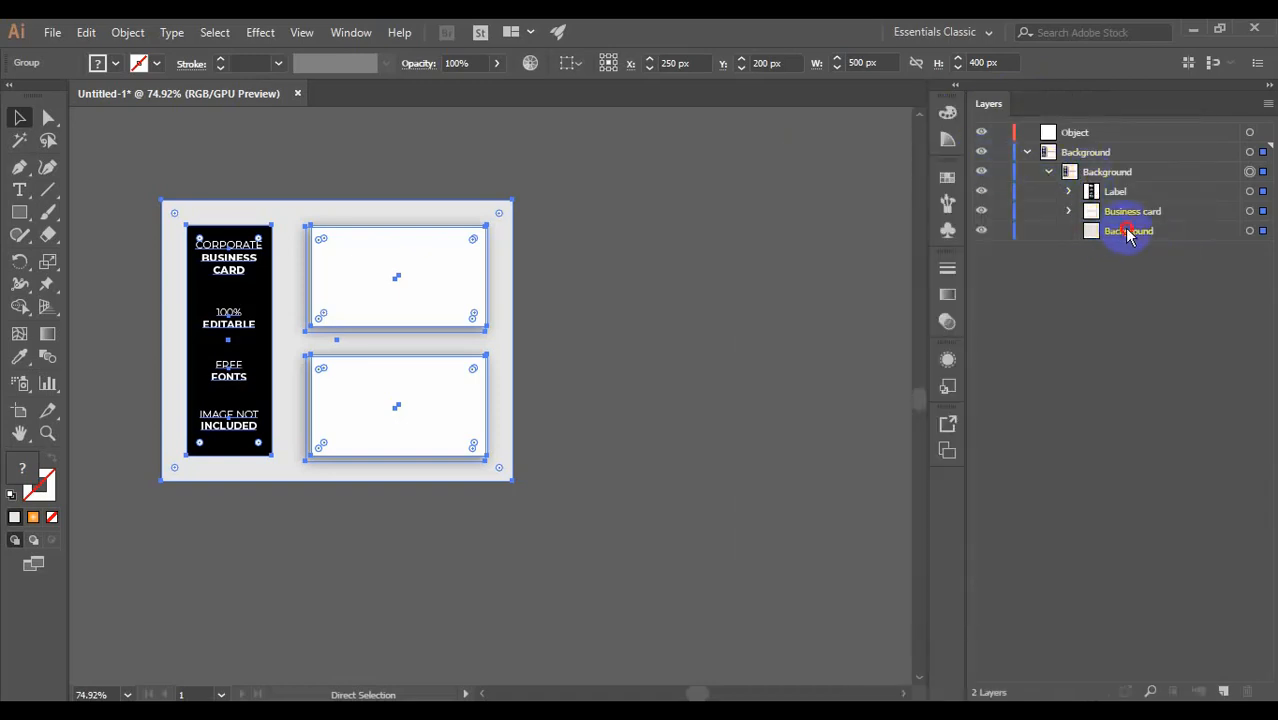
# Step: Rename the "Business card" group as "Business card mockup", then collapse the Background layer and deselect the artwork
pyautogui.click(1134, 211)
pyautogui.doubleClick(1170, 213)
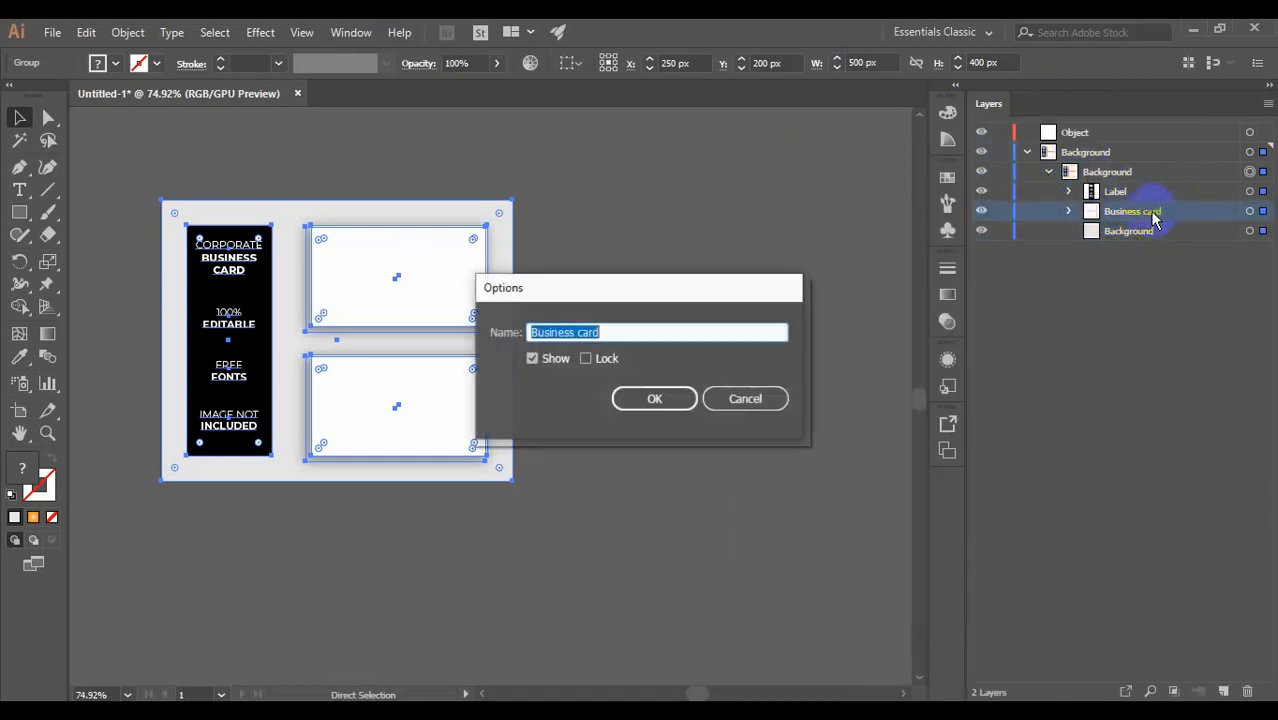
pyautogui.click(686, 333)
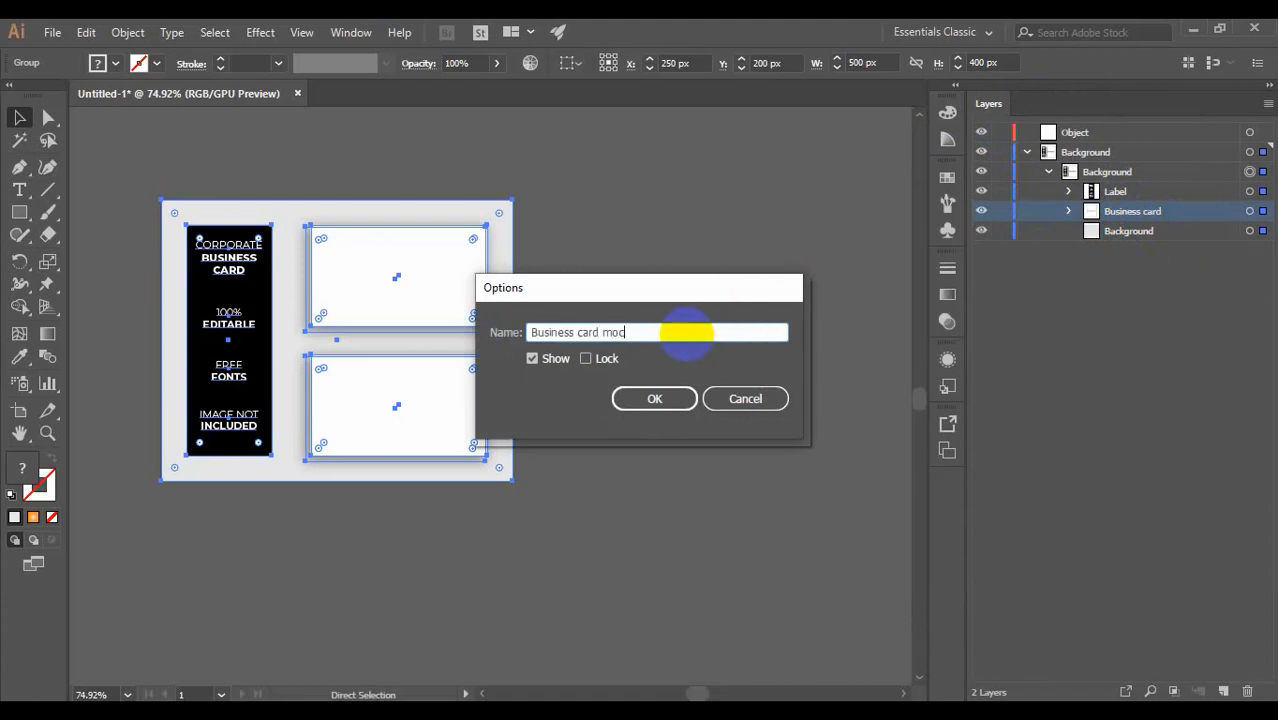
pyautogui.click(652, 396)
pyautogui.click(1049, 173)
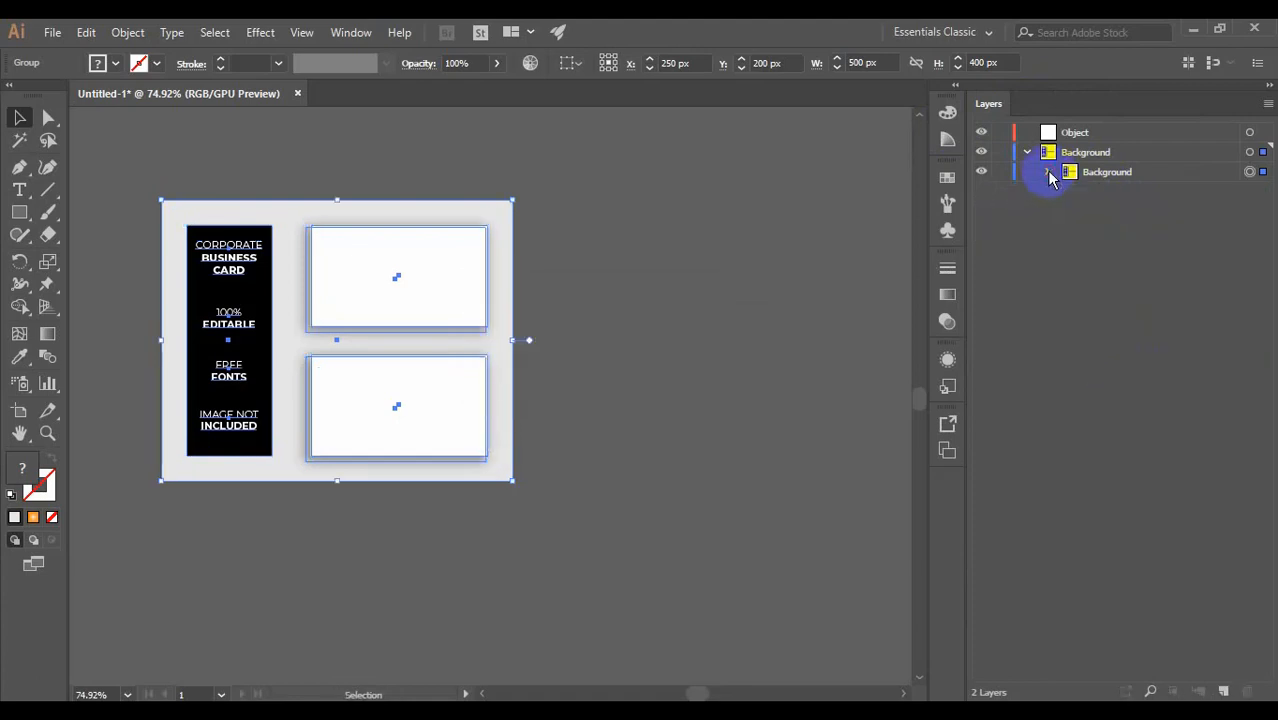
pyautogui.click(1027, 154)
pyautogui.click(451, 194)
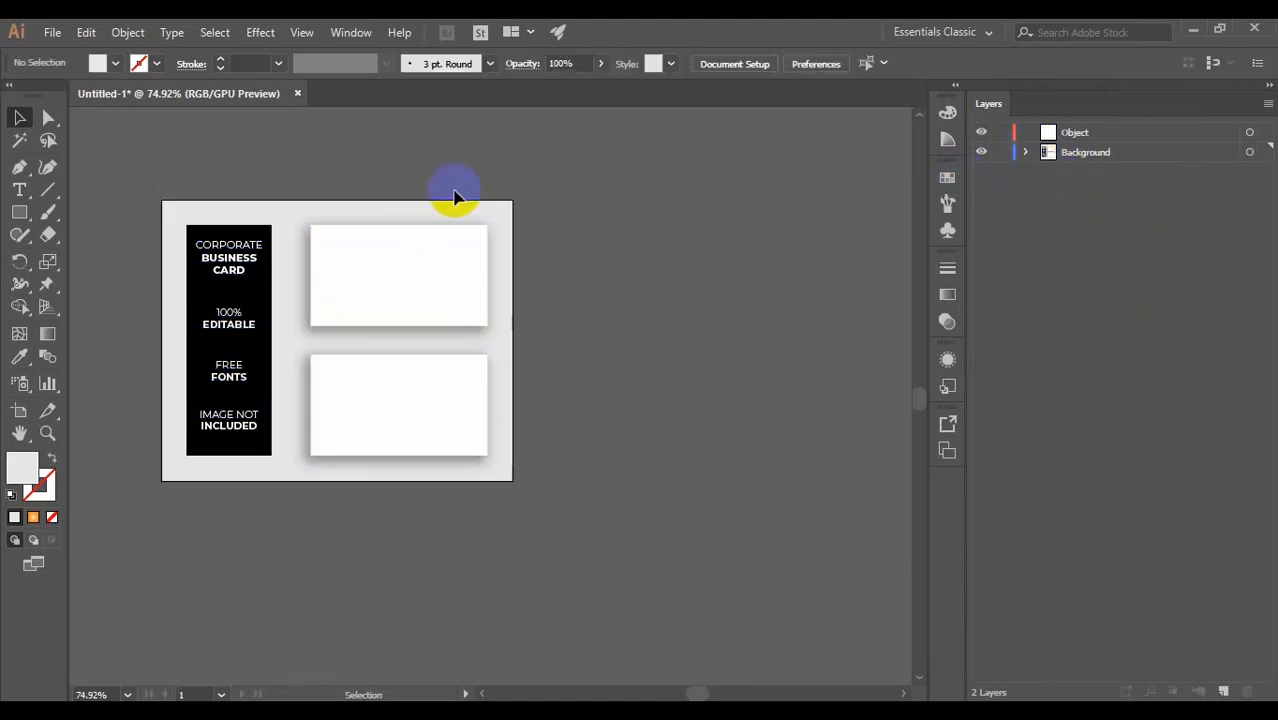
# Step: Switch to File Explorer and open 88.eps from the Freepik folder of approved designs
pyautogui.click(1196, 28)
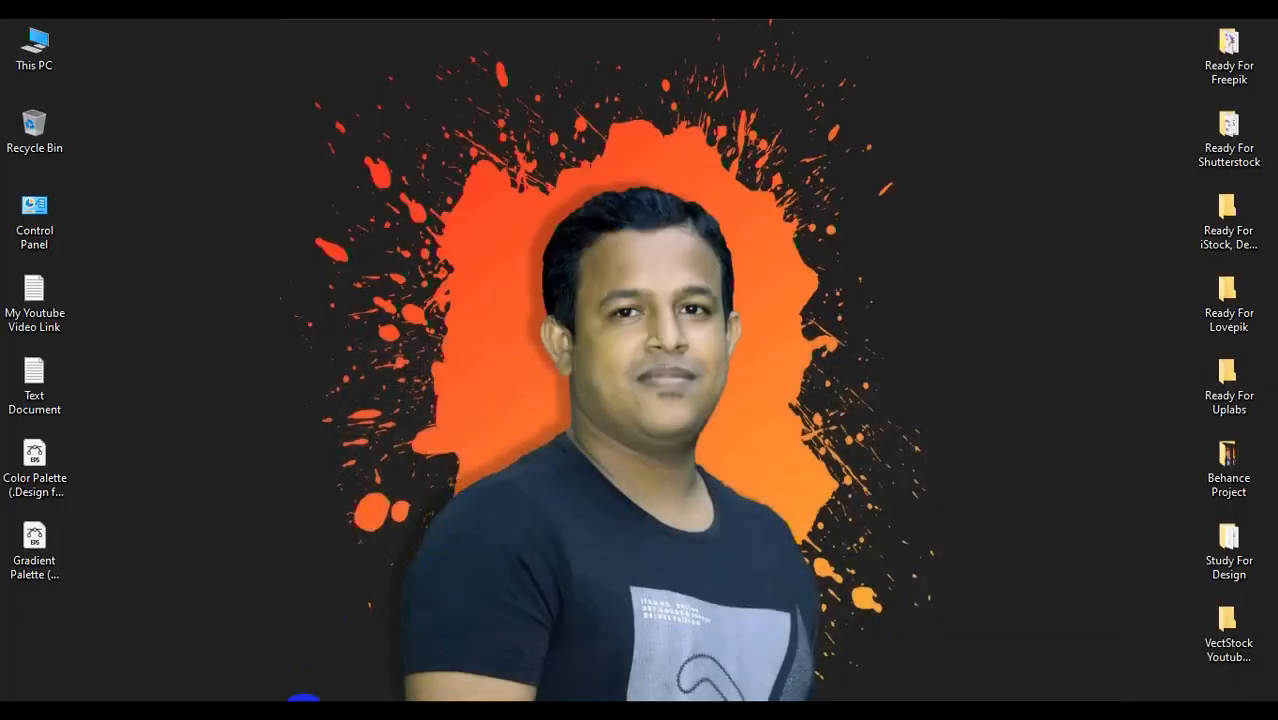
pyautogui.click(303, 697)
pyautogui.click(840, 568)
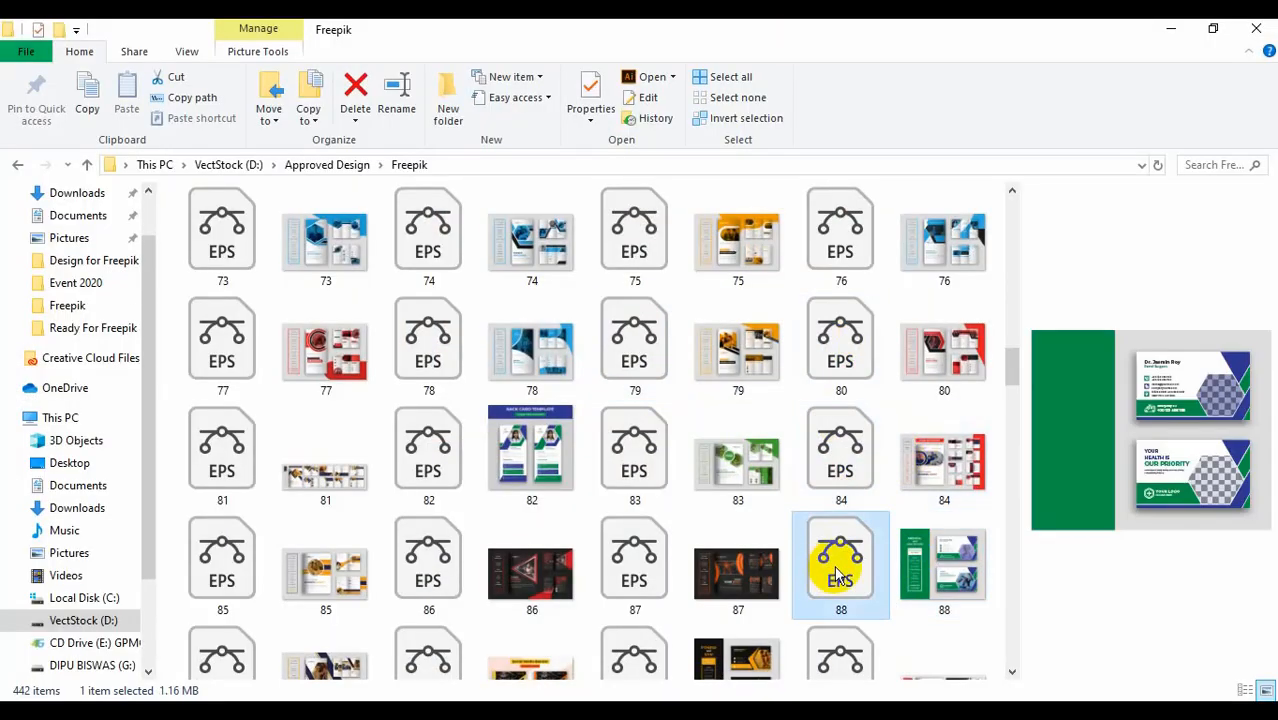
pyautogui.doubleClick(838, 575)
pyautogui.click(434, 277)
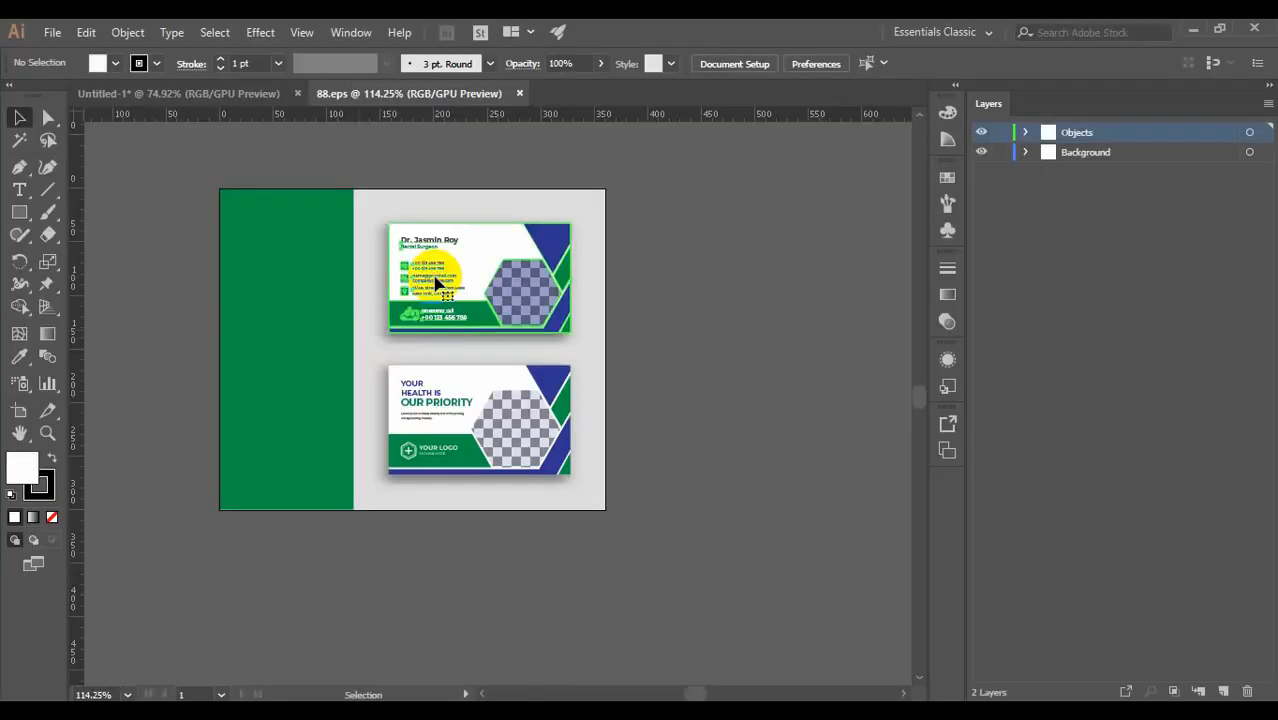
pyautogui.moveTo(499, 257); pyautogui.dragTo(457, 222)
pyautogui.moveTo(646, 346); pyautogui.dragTo(646, 346)
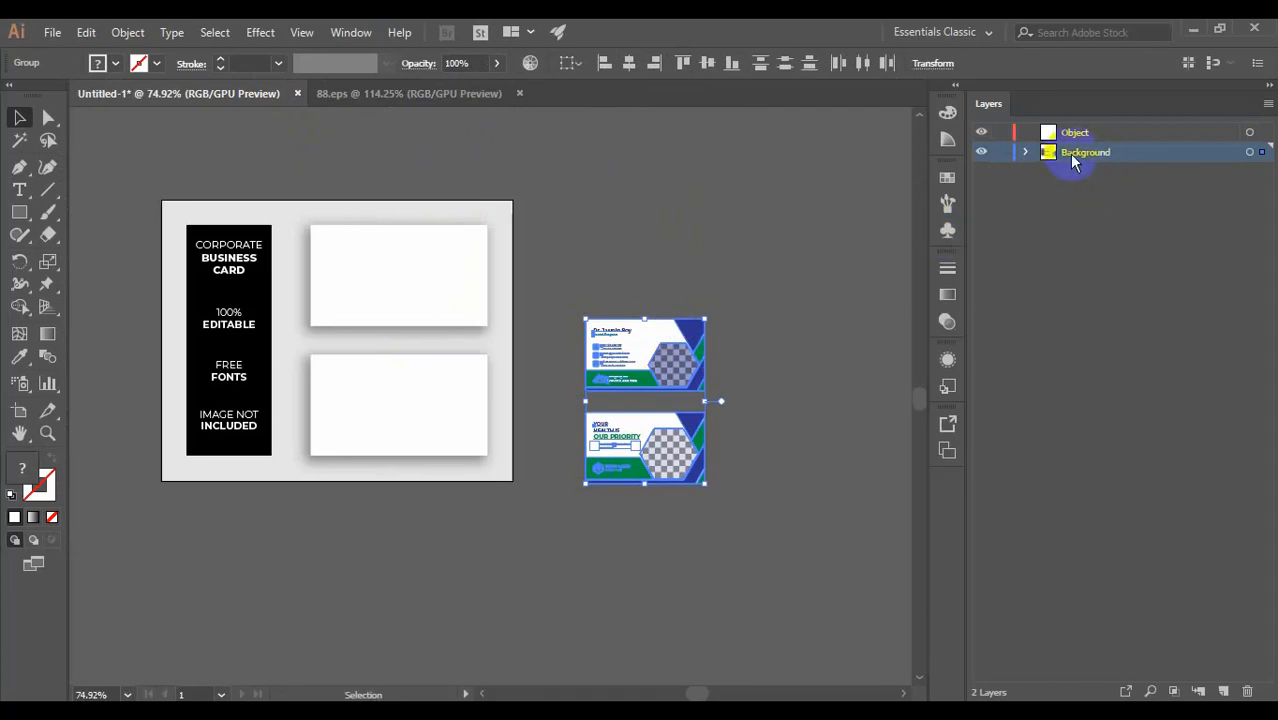
pyautogui.click(1026, 153)
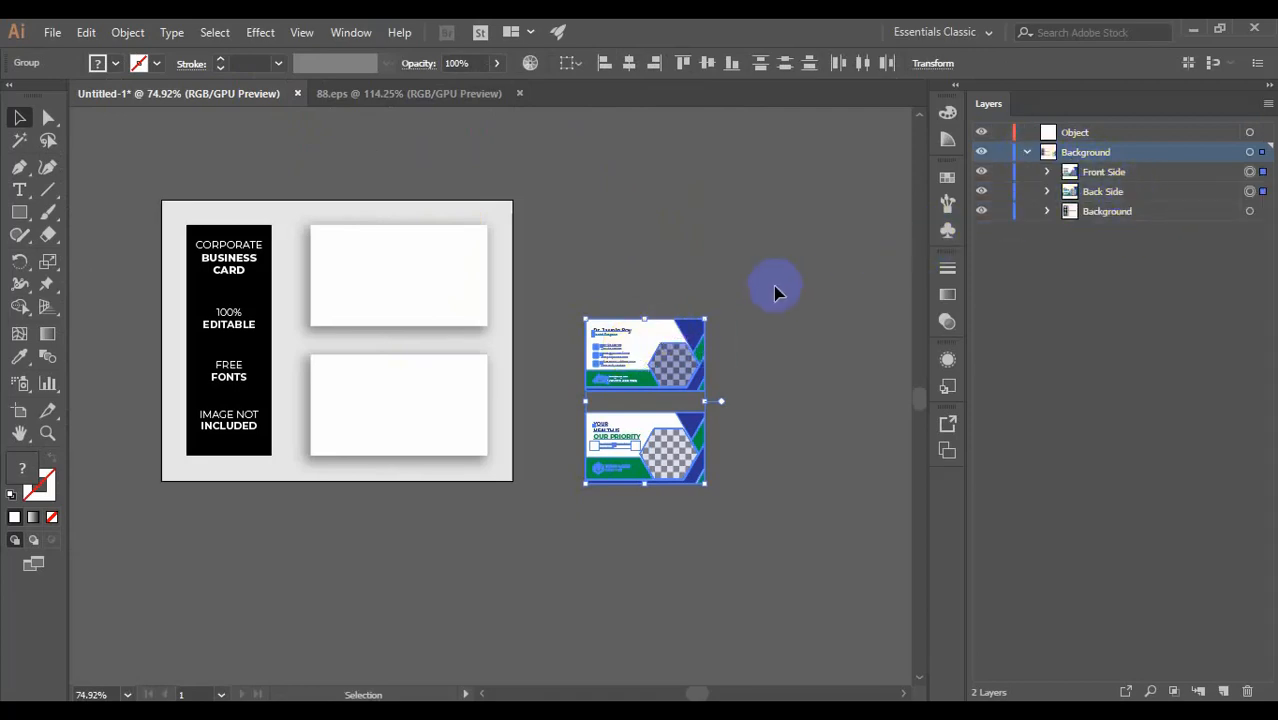
pyautogui.press('Delete')
# Step: Copy both card designs from 88.eps into the Object layer of Untitled-1 and scale them up over the white cards
pyautogui.click(356, 93)
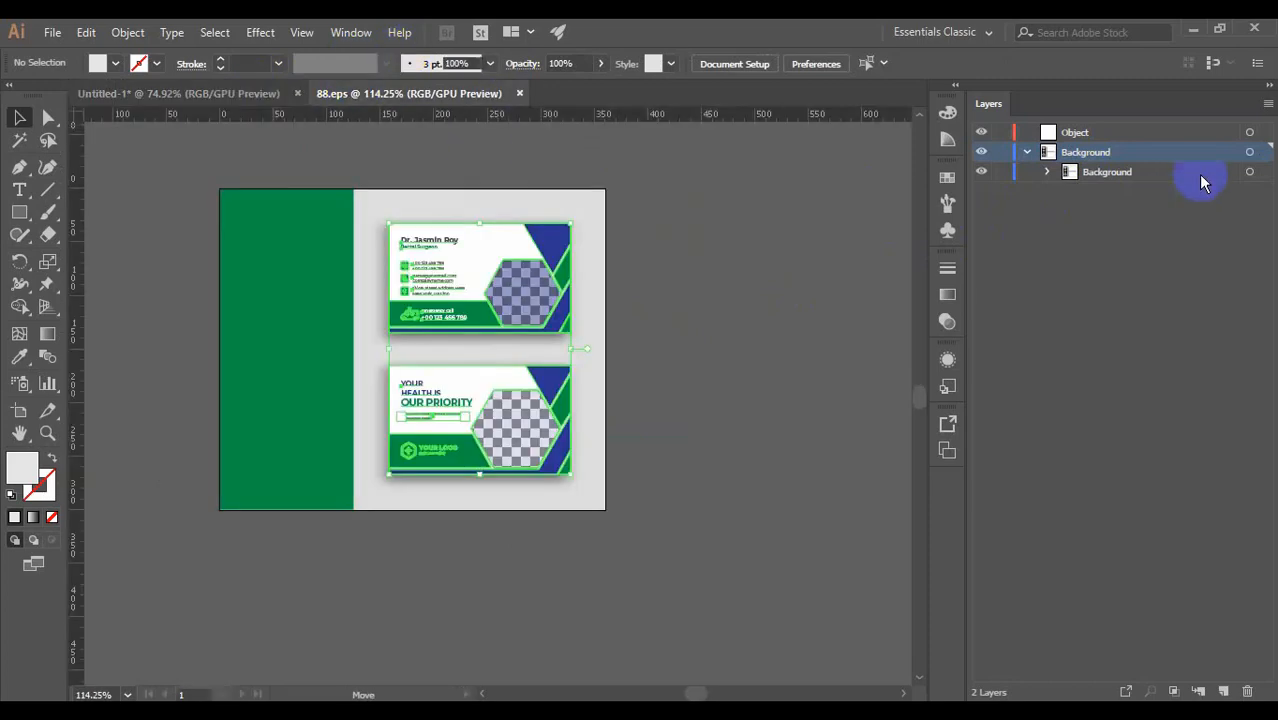
pyautogui.click(252, 94)
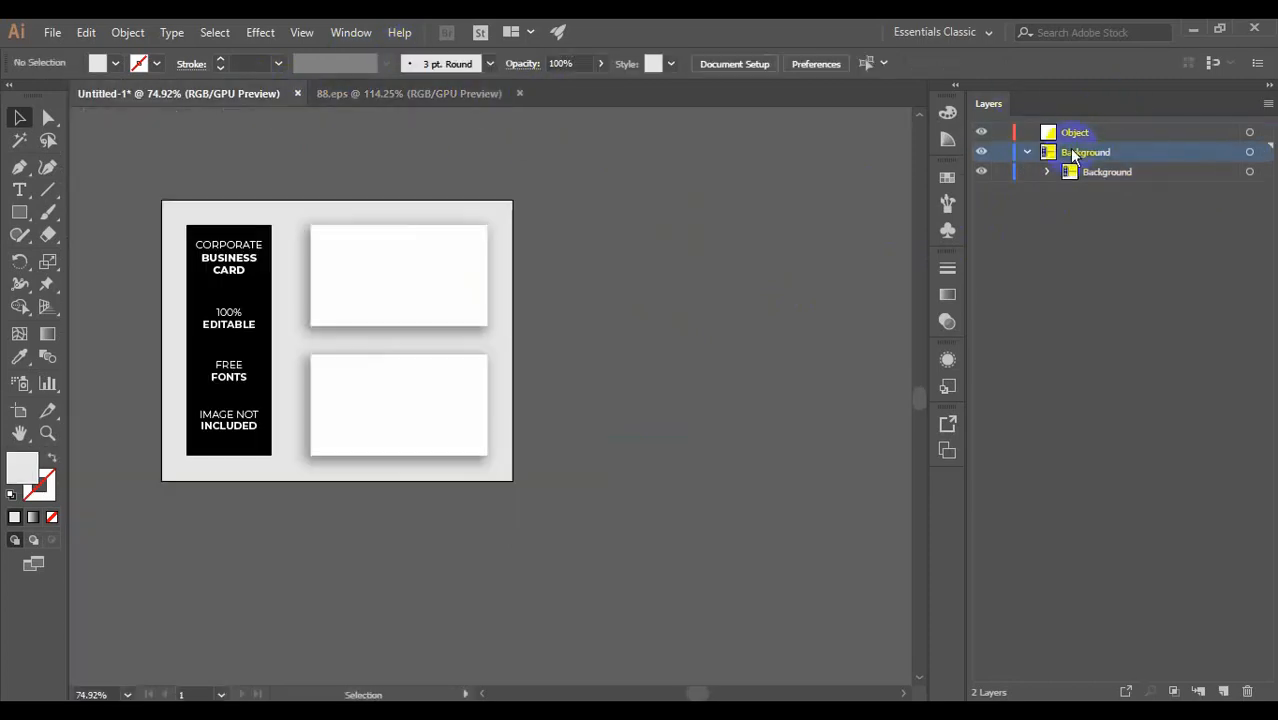
pyautogui.click(1076, 136)
pyautogui.click(357, 93)
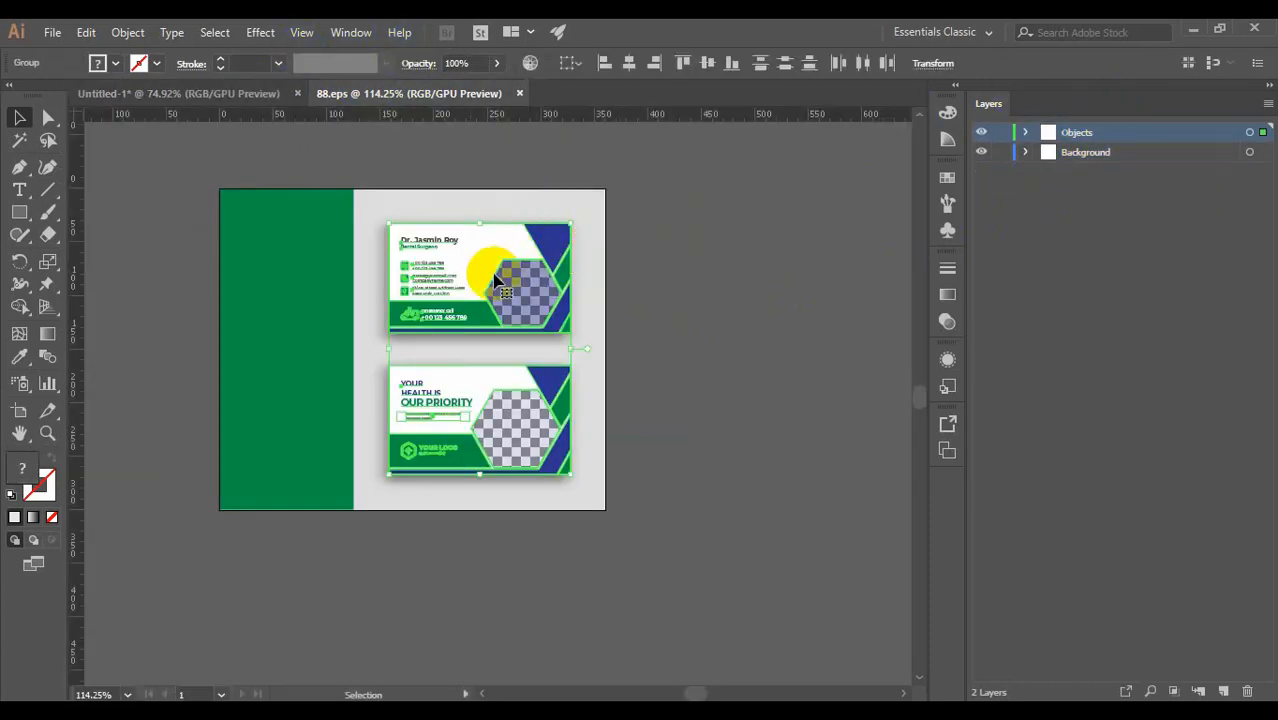
pyautogui.moveTo(430, 280); pyautogui.dragTo(551, 203)
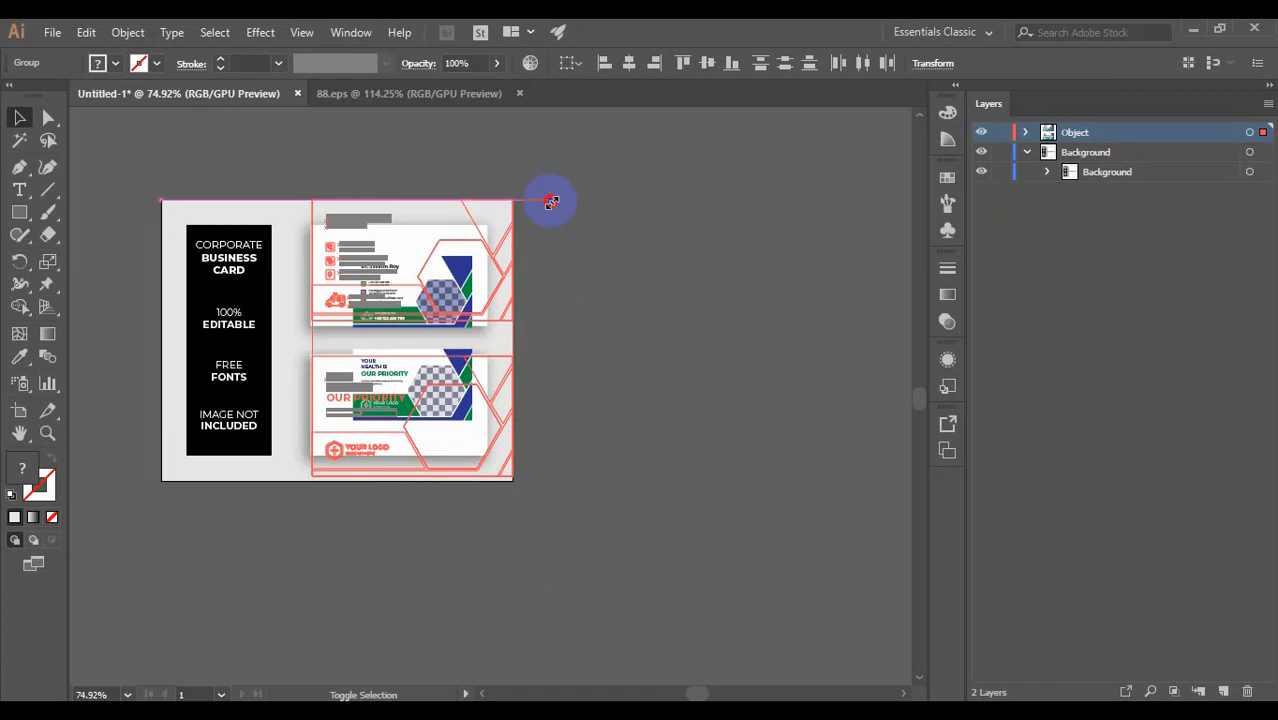
pyautogui.moveTo(551, 203); pyautogui.dragTo(490, 239)
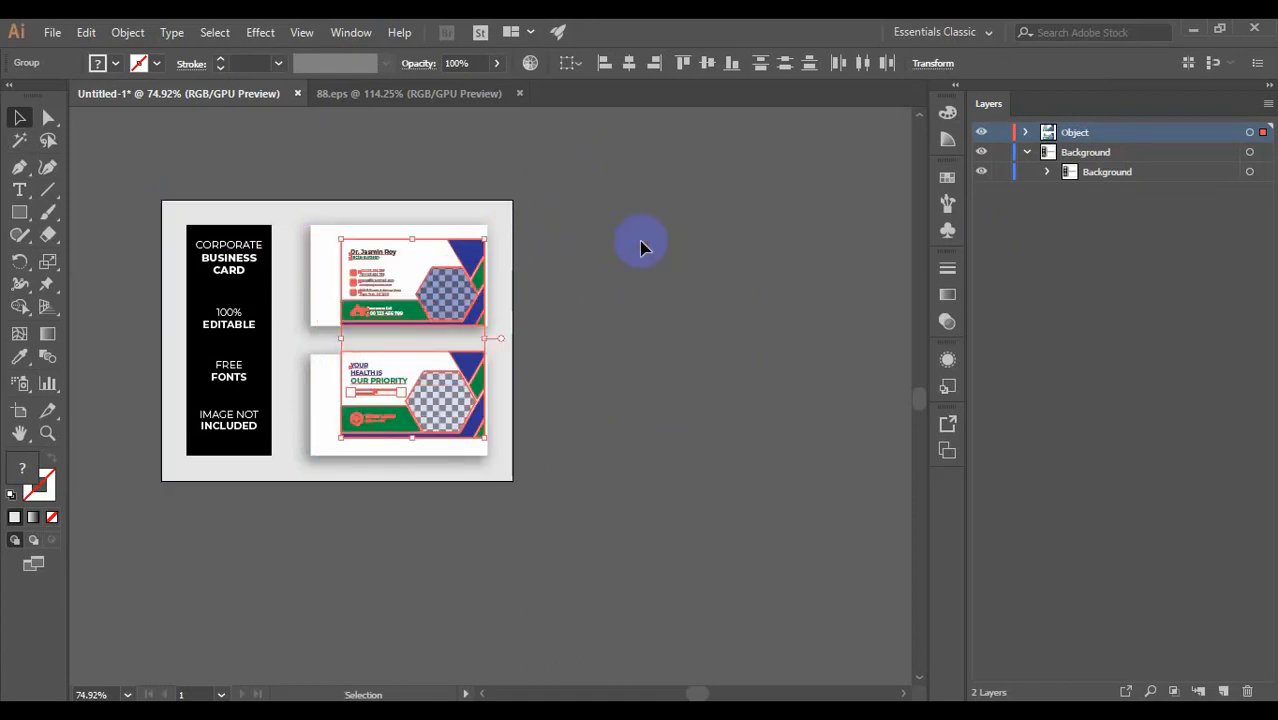
pyautogui.click(641, 247)
# Step: Align the front card design with the upper white card and enlarge it to 252 x 144 px to cover it
pyautogui.press('z')
pyautogui.moveTo(285, 228); pyautogui.dragTo(627, 300)
pyautogui.press('v')
pyautogui.moveTo(533, 296); pyautogui.dragTo(1047, 391)
pyautogui.moveTo(476, 365); pyautogui.dragTo(480, 313)
pyautogui.press('z')
pyautogui.moveTo(685, 405); pyautogui.dragTo(631, 400)
pyautogui.scroll(-3, 523, 402)
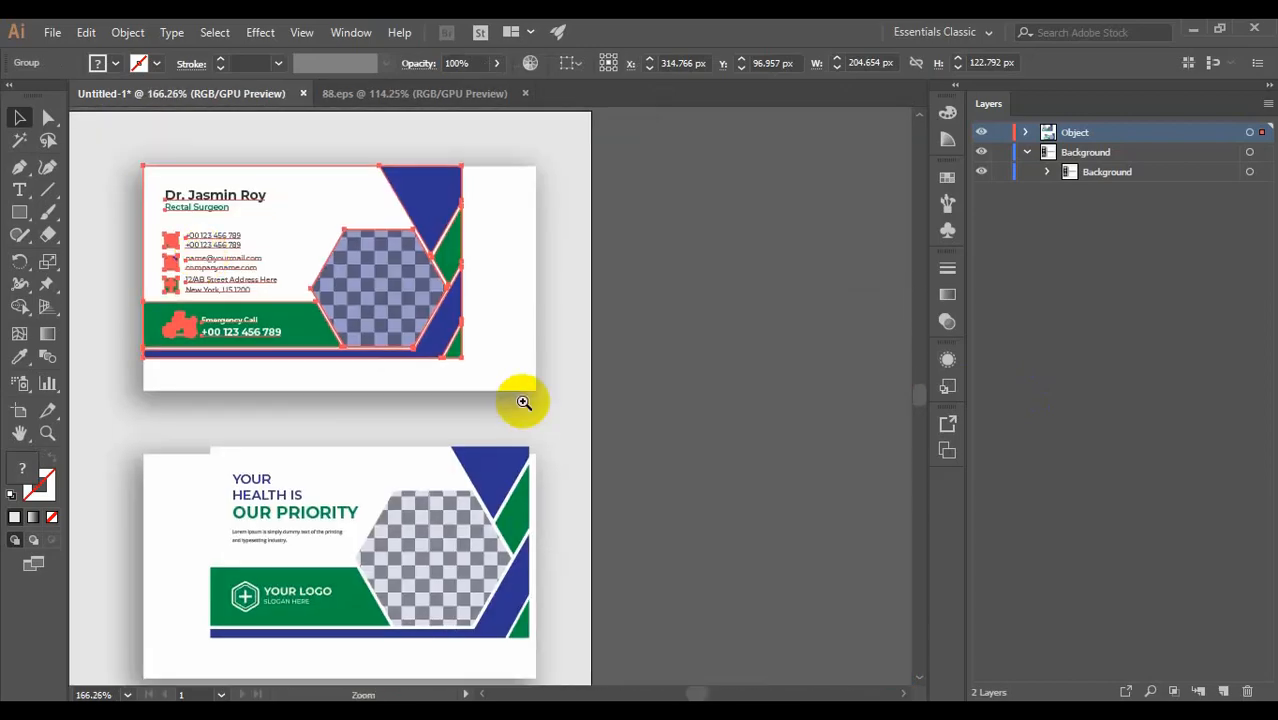
pyautogui.moveTo(523, 402); pyautogui.dragTo(560, 402)
pyautogui.press('v')
pyautogui.moveTo(318, 258); pyautogui.dragTo(556, 362)
pyautogui.scroll(-6, 559, 362)
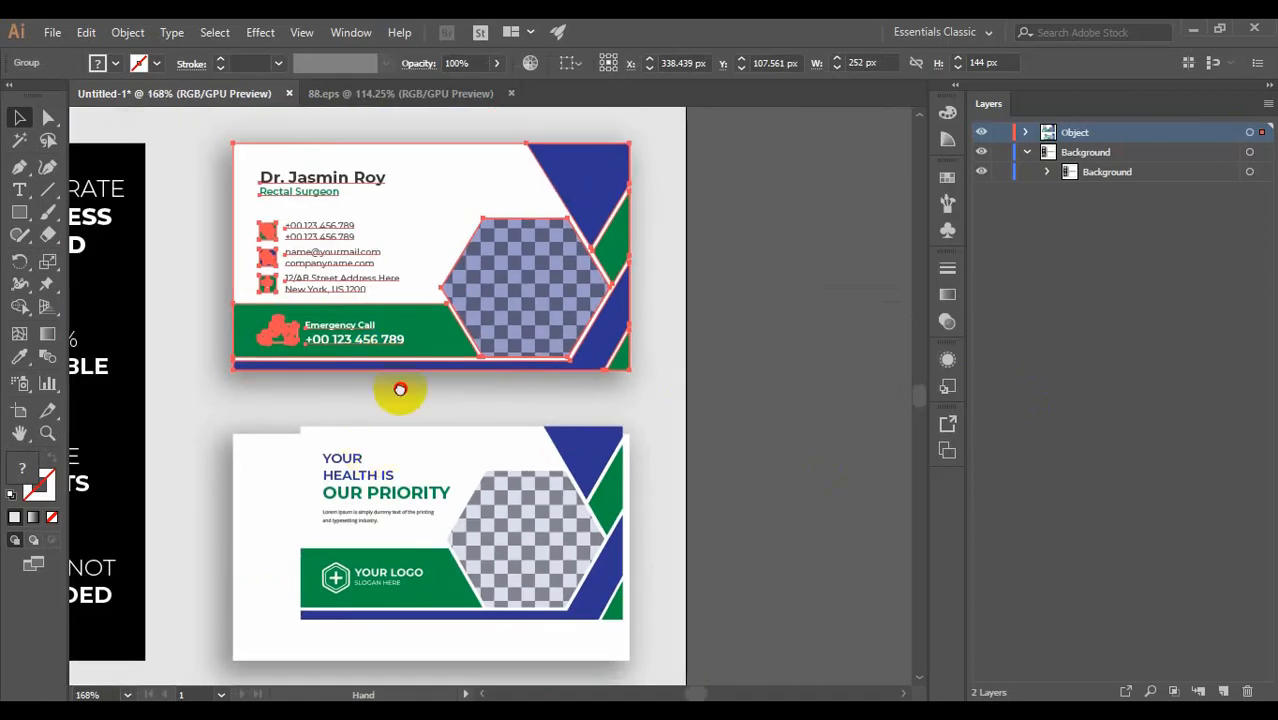
# Step: Align the back card design with the lower white card, enlarge it to about 252 x 144 px, and deselect it
pyautogui.scroll(-3, 400, 389)
pyautogui.scroll(5, 379, 365)
pyautogui.moveTo(593, 263); pyautogui.dragTo(365, 288)
pyautogui.scroll(-6, 245, 337)
pyautogui.scroll(2, 467, 316)
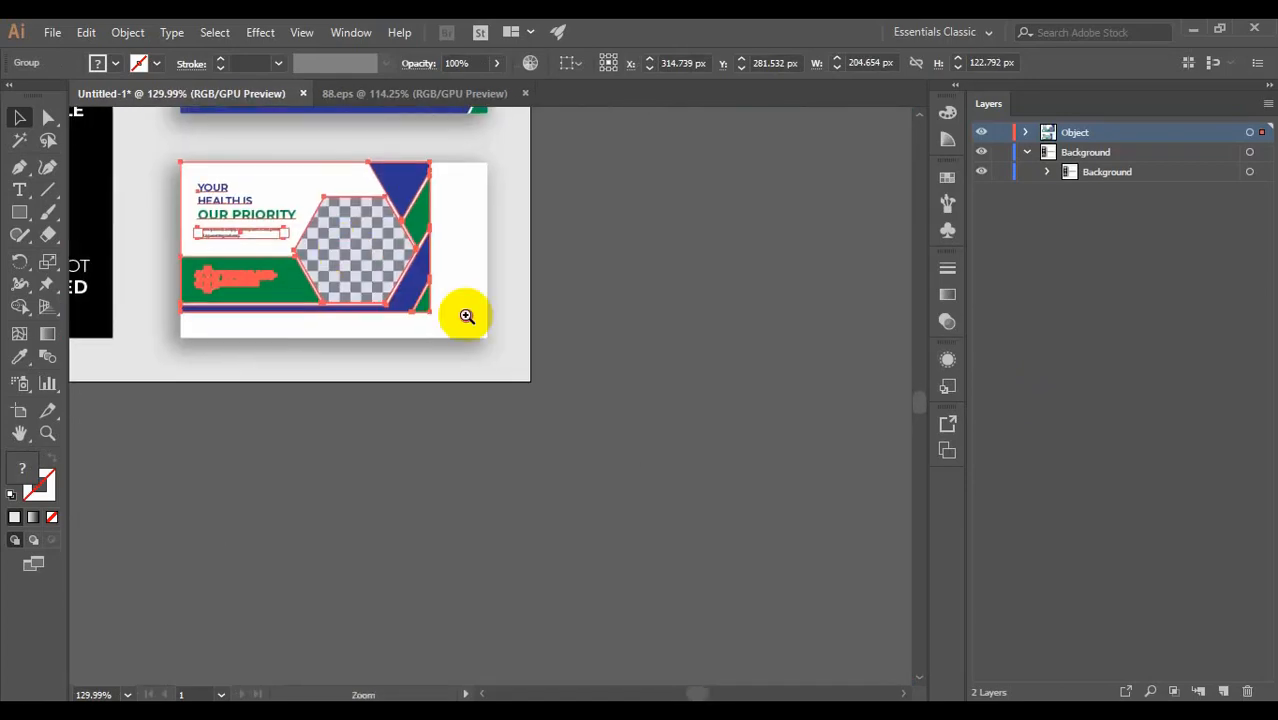
pyautogui.scroll(3, 467, 316)
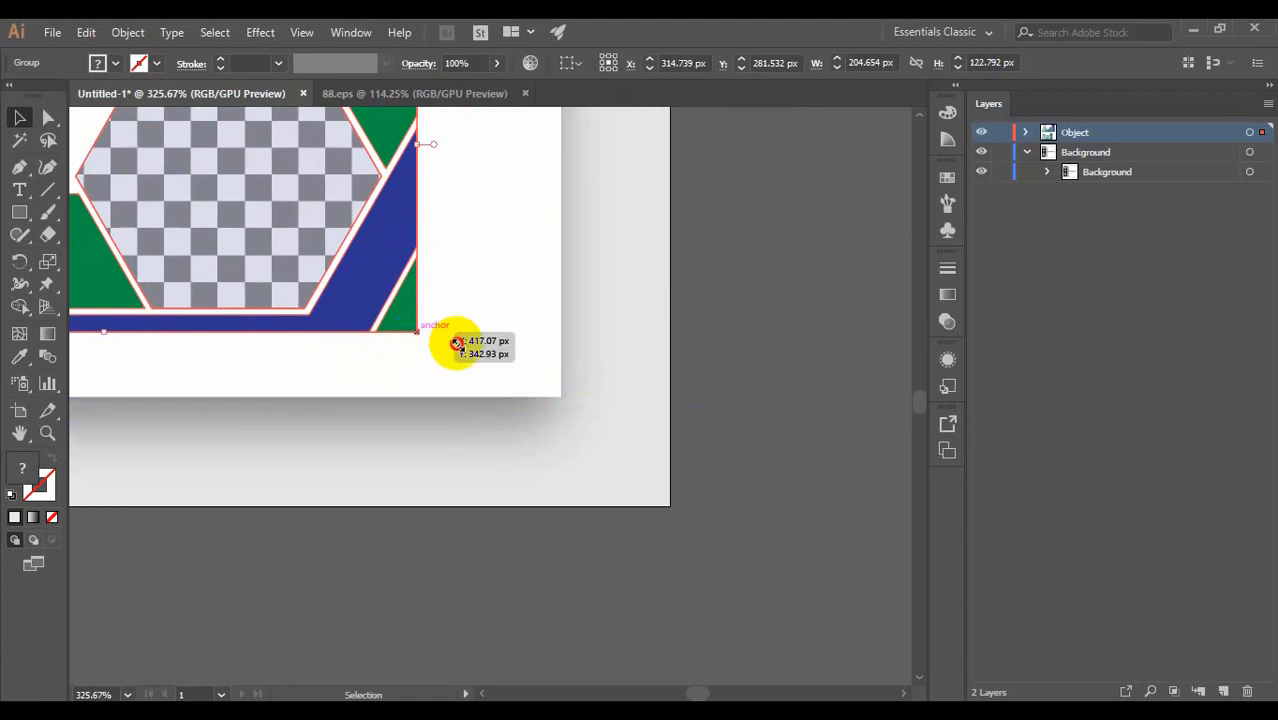
pyautogui.moveTo(457, 343); pyautogui.dragTo(561, 397)
pyautogui.scroll(-5, 561, 397)
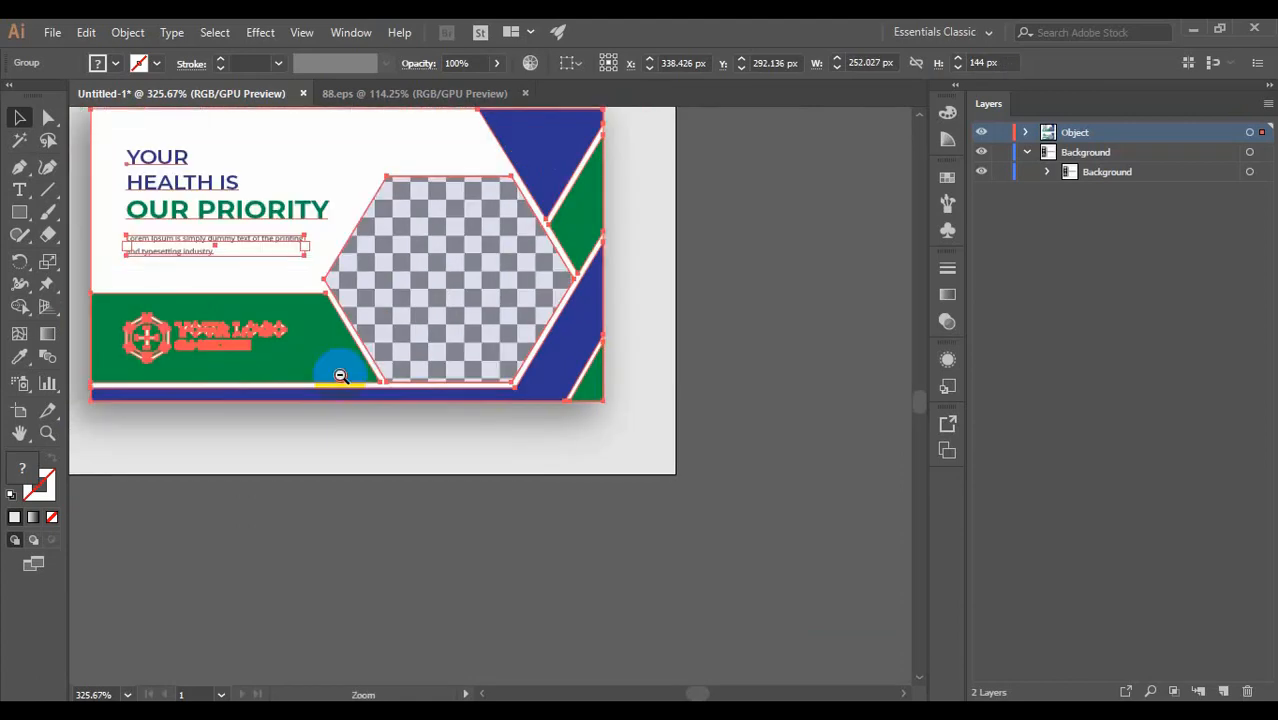
pyautogui.click(770, 373)
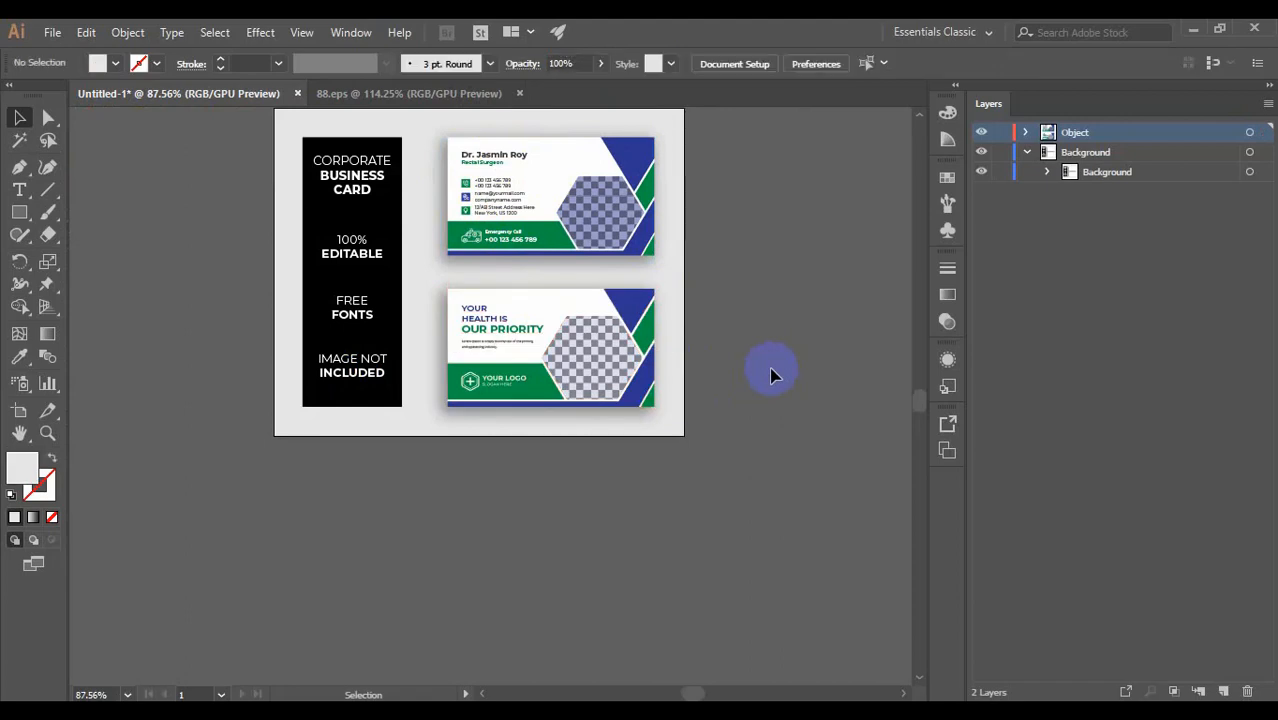
pyautogui.scroll(2, 770, 373)
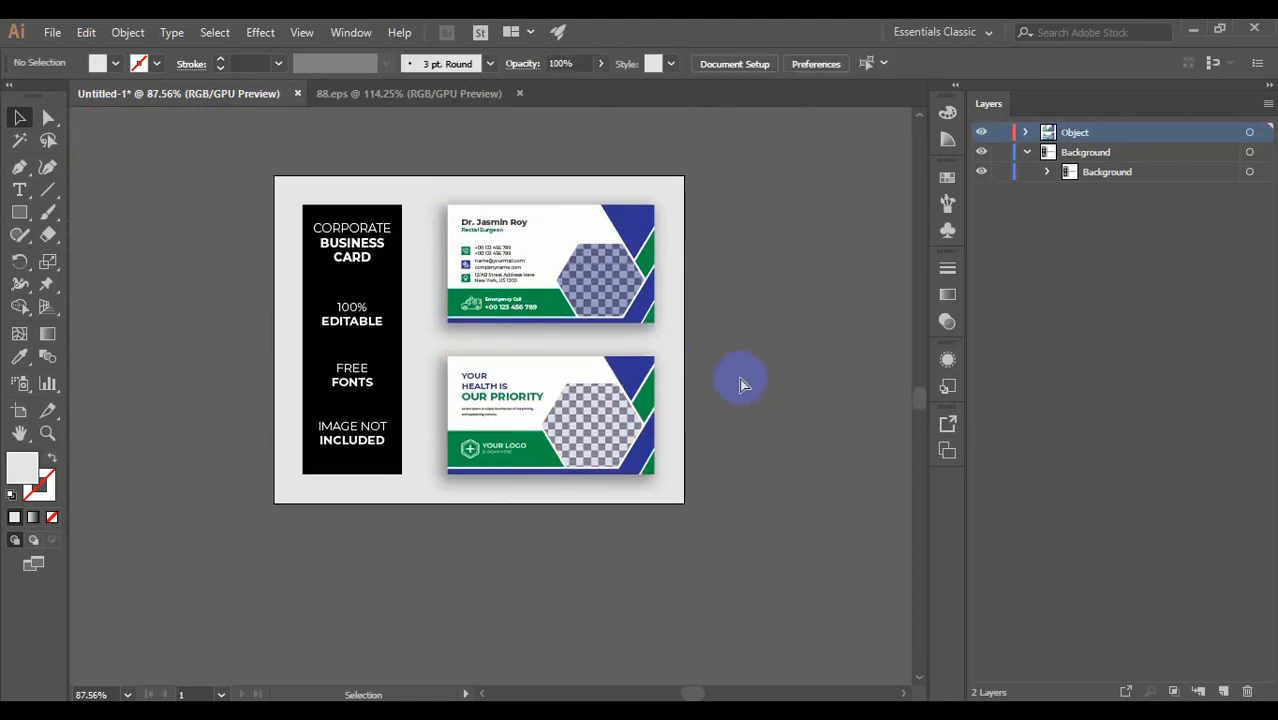
pyautogui.scroll(-2, 499, 357)
pyautogui.scroll(3, 605, 414)
pyautogui.click(324, 276)
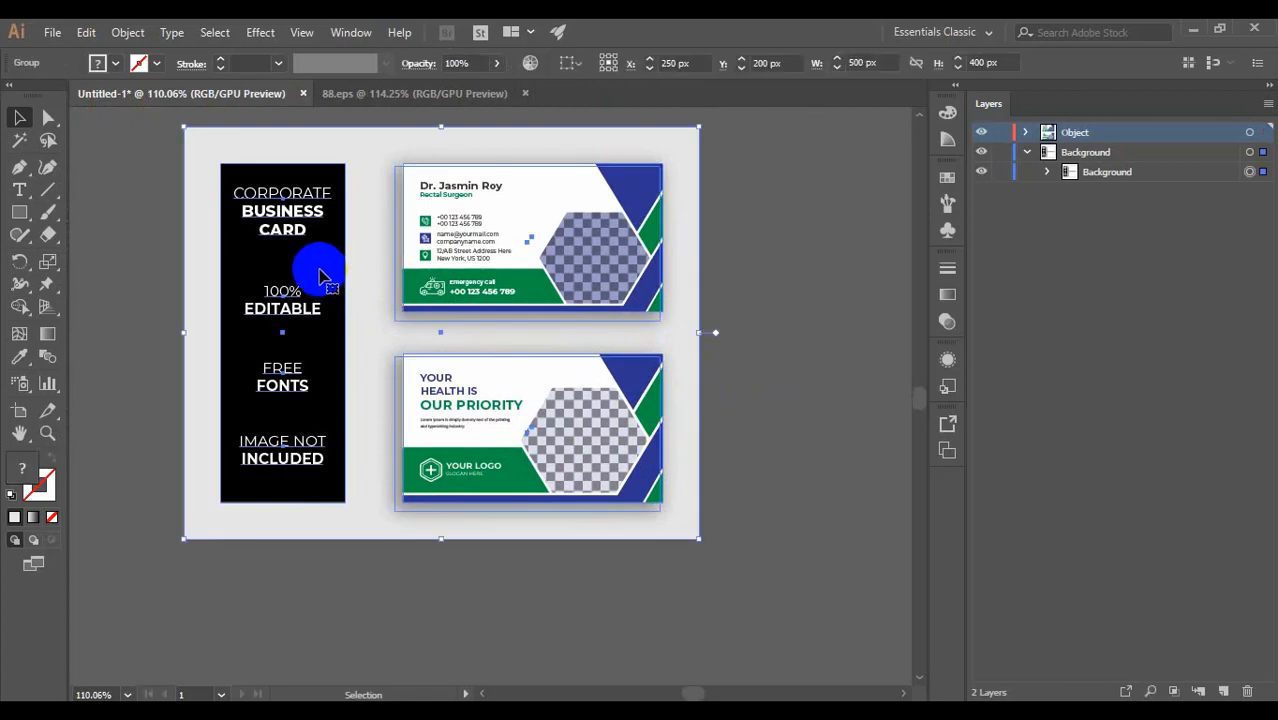
pyautogui.doubleClick(320, 275)
pyautogui.click(316, 272)
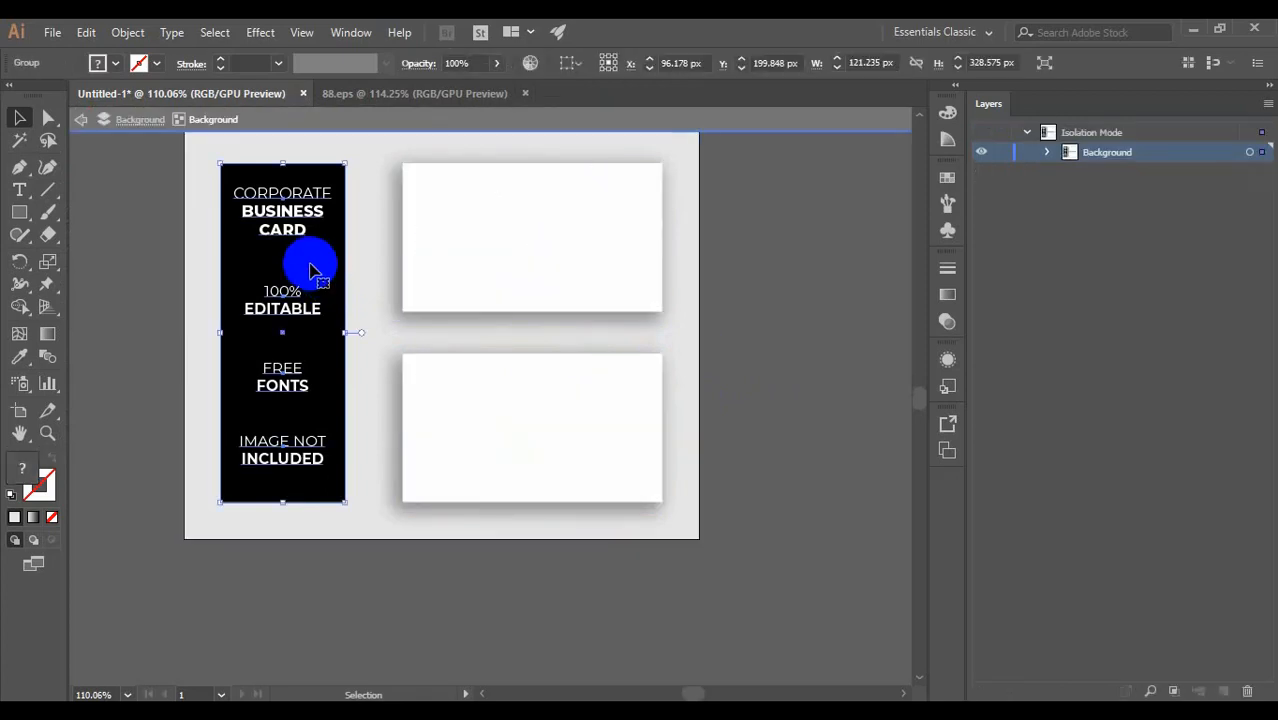
pyautogui.doubleClick(713, 267)
# Step: Place a copy of the front card design on the empty canvas beside the artboard and deselect it
pyautogui.click(740, 303)
pyautogui.moveTo(740, 303); pyautogui.dragTo(850, 318)
pyautogui.moveTo(879, 360); pyautogui.dragTo(710, 348)
pyautogui.click(695, 365)
pyautogui.moveTo(522, 391); pyautogui.dragTo(698, 364)
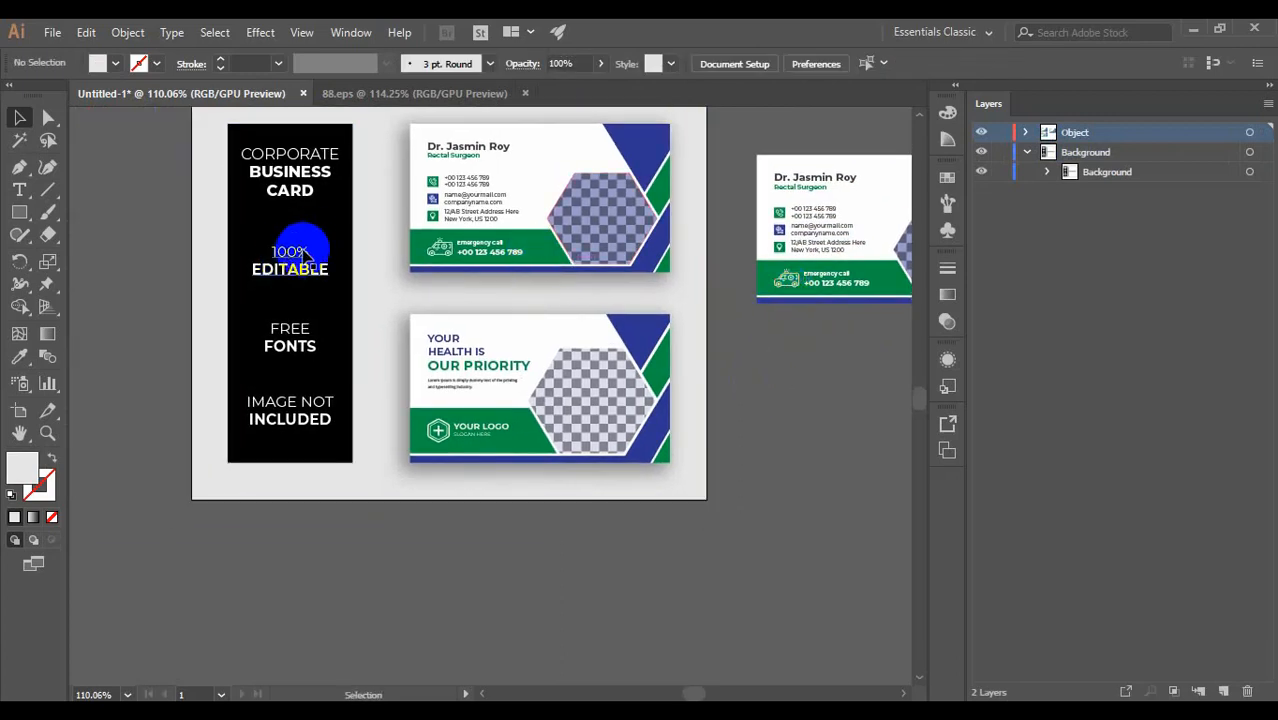
# Step: Recolour the side label's black rectangle with the blue sampled from the spare front card, and delete that spare card copy
pyautogui.doubleClick(314, 214)
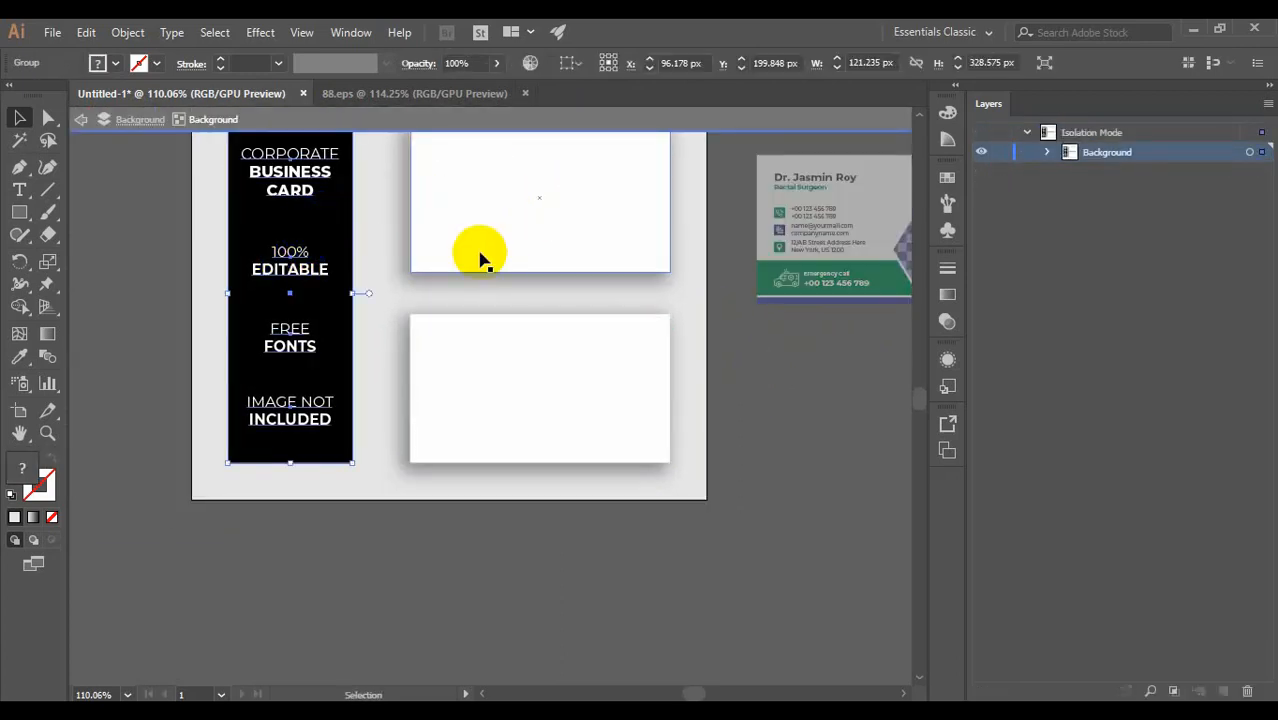
pyautogui.doubleClick(312, 214)
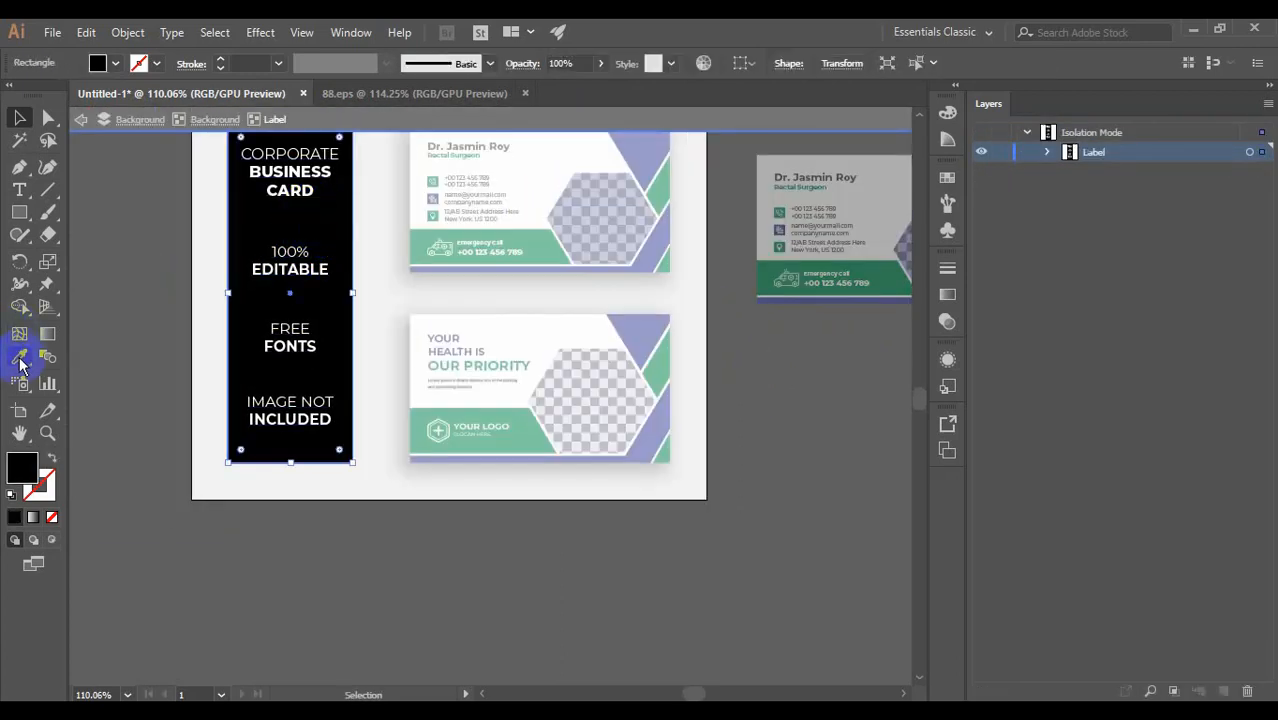
pyautogui.click(20, 357)
pyautogui.click(890, 291)
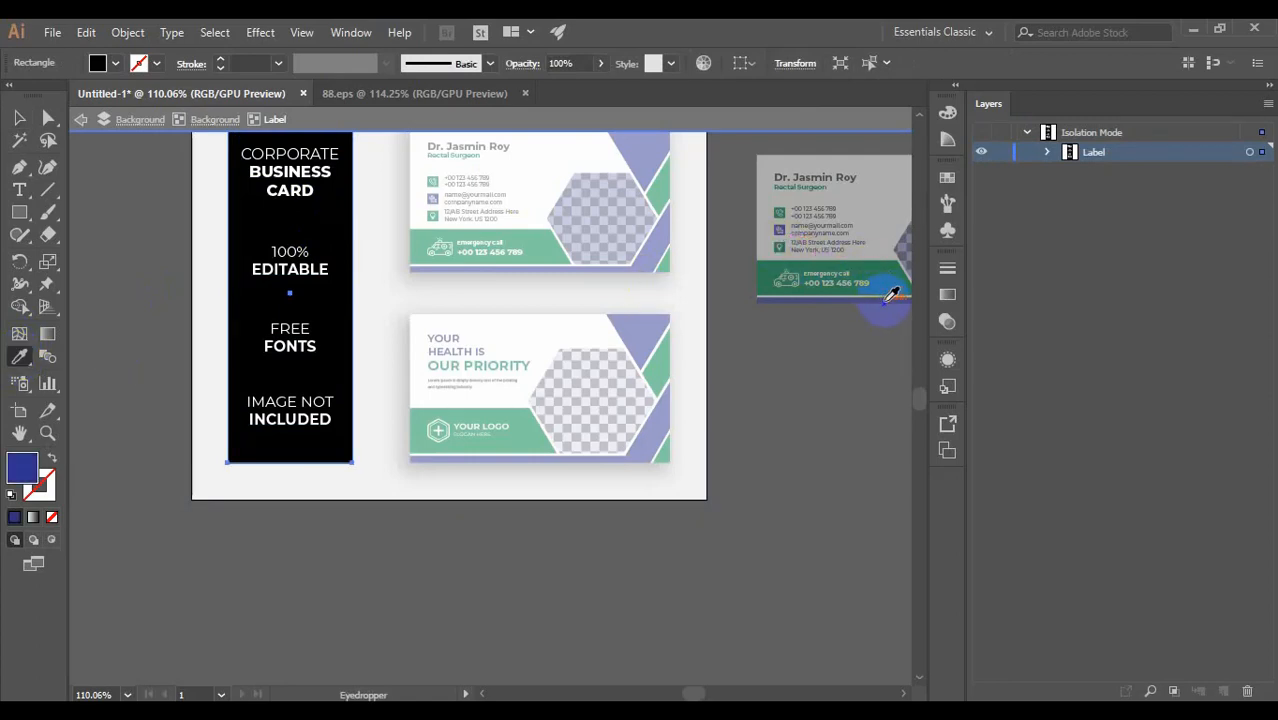
pyautogui.click(20, 117)
pyautogui.doubleClick(794, 352)
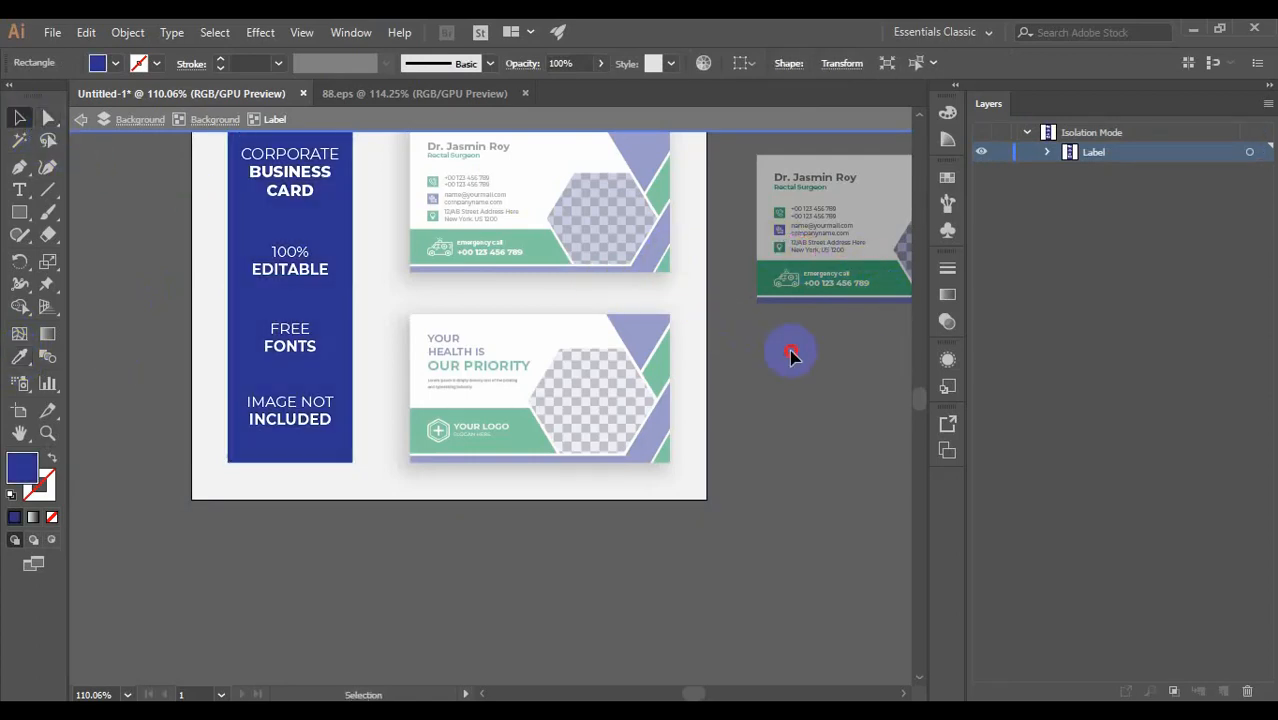
pyautogui.click(812, 277)
pyautogui.press('Delete')
# Step: Try recolouring the label's CORPORATE BUSINESS CARD heading with the green sampled from the front card, undo it, and leave isolation mode
pyautogui.doubleClick(292, 187)
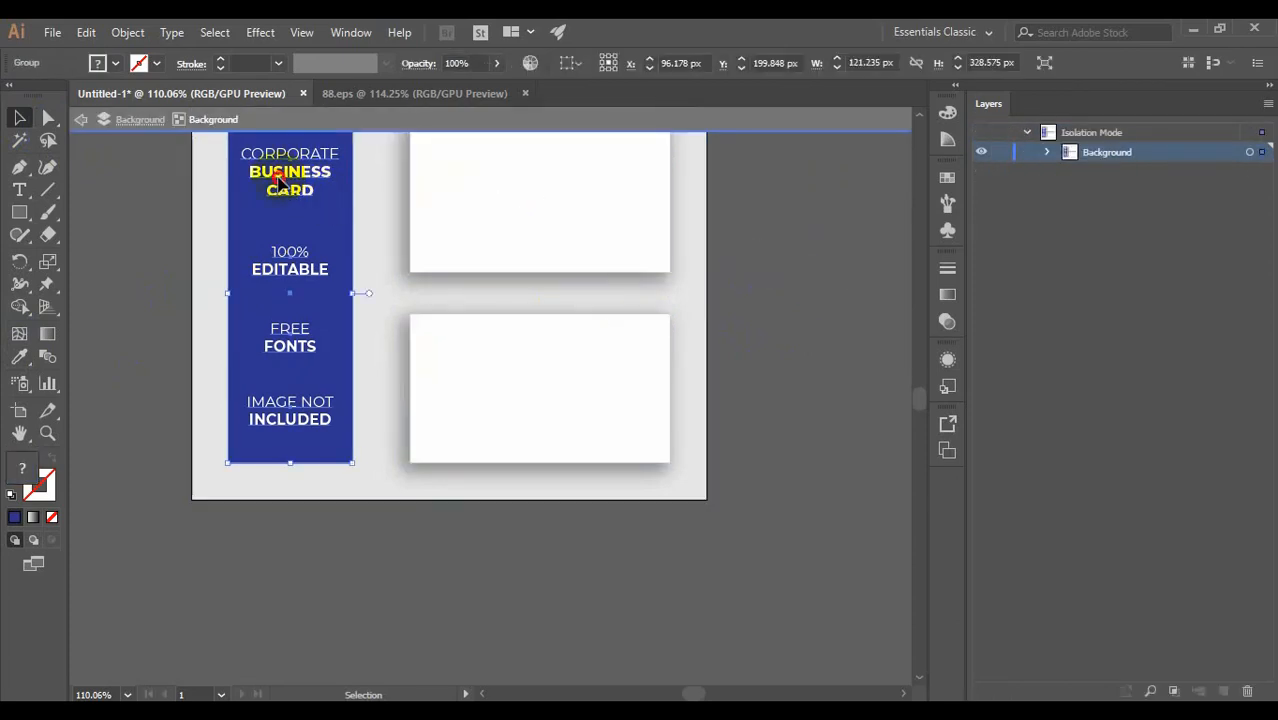
pyautogui.doubleClick(280, 180)
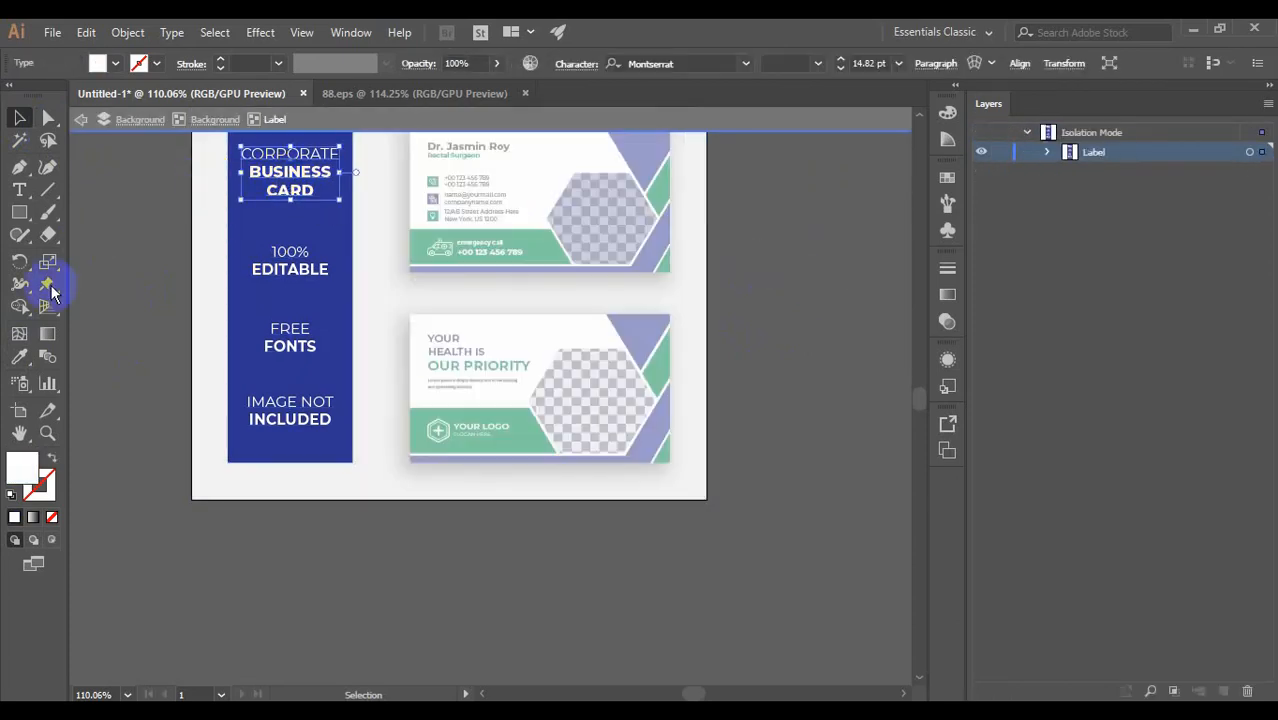
pyautogui.click(20, 360)
pyautogui.click(491, 255)
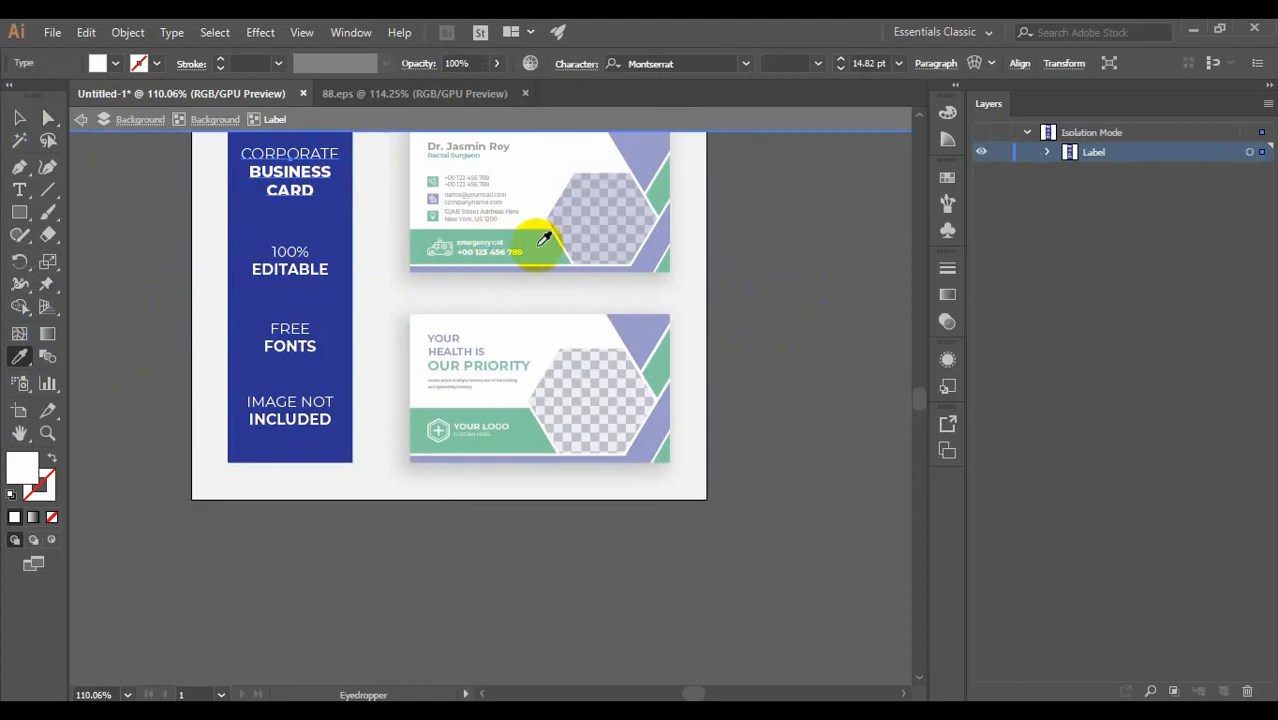
pyautogui.click(539, 243)
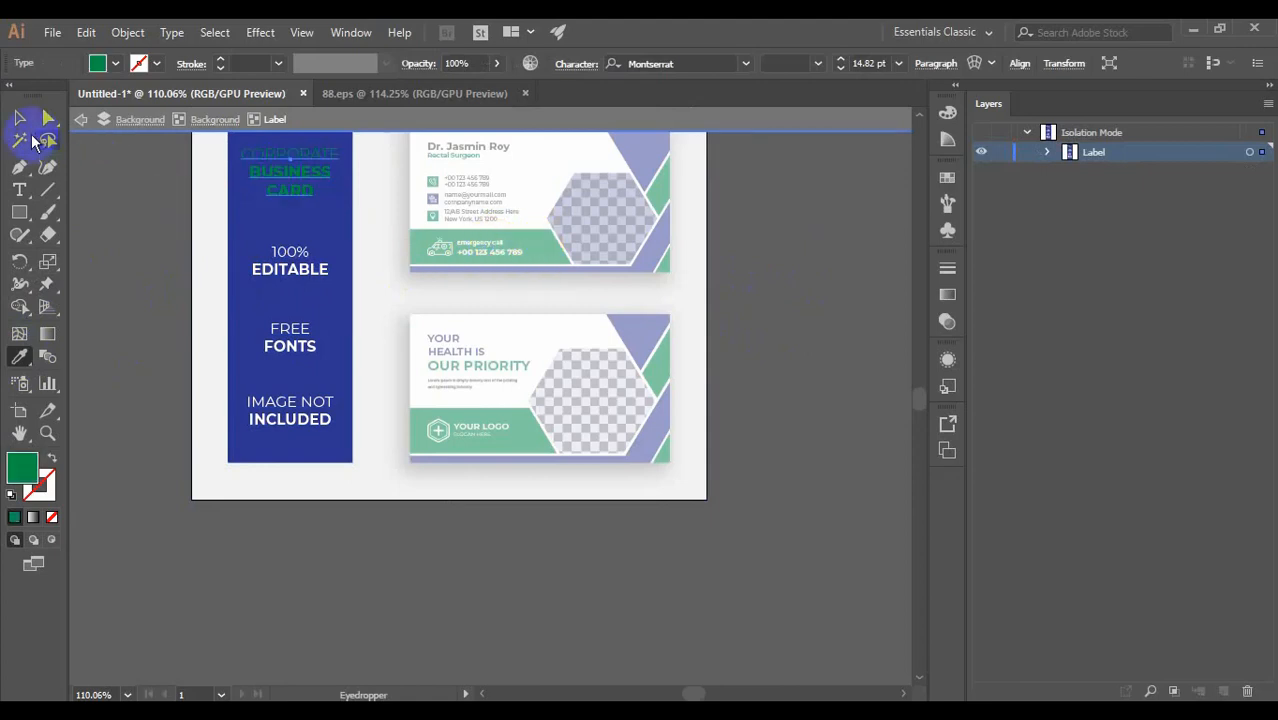
pyautogui.click(19, 117)
pyautogui.hotkey('ctrl', 'z')
pyautogui.doubleClick(145, 232)
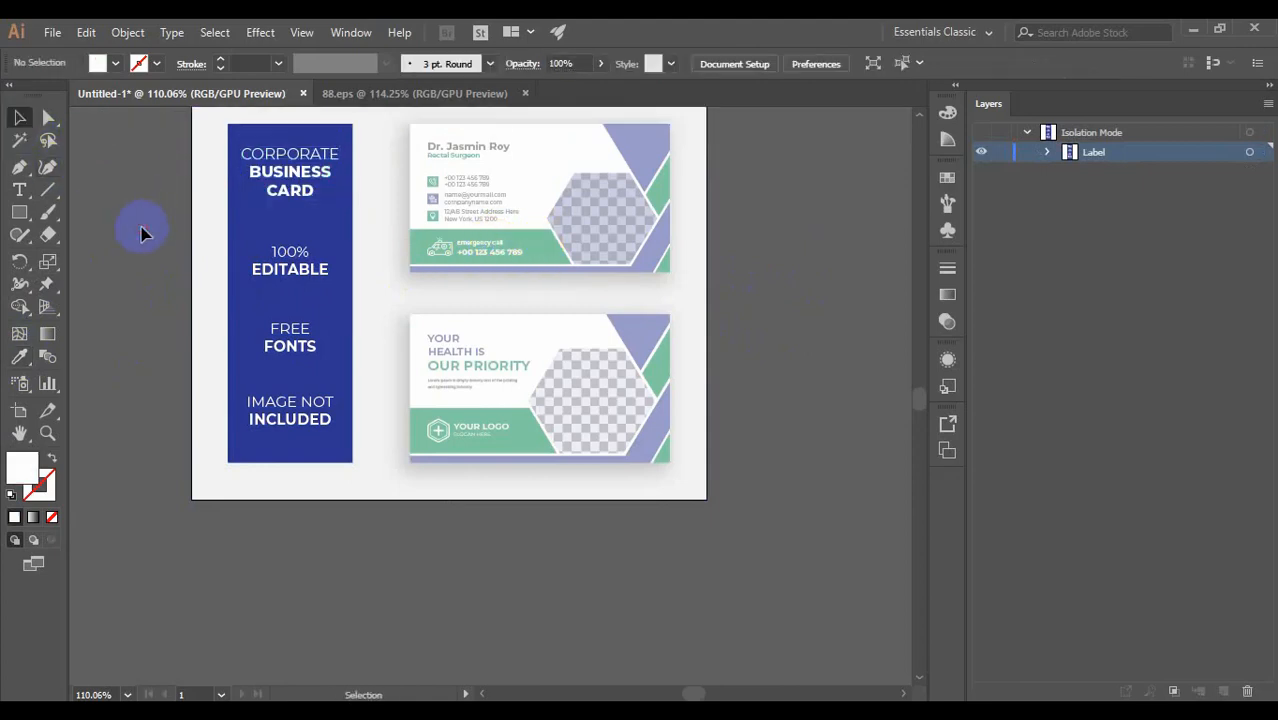
# Step: Check the contents of the Object layer, and collapse both the Object and Background layers
pyautogui.moveTo(470, 248); pyautogui.dragTo(428, 543)
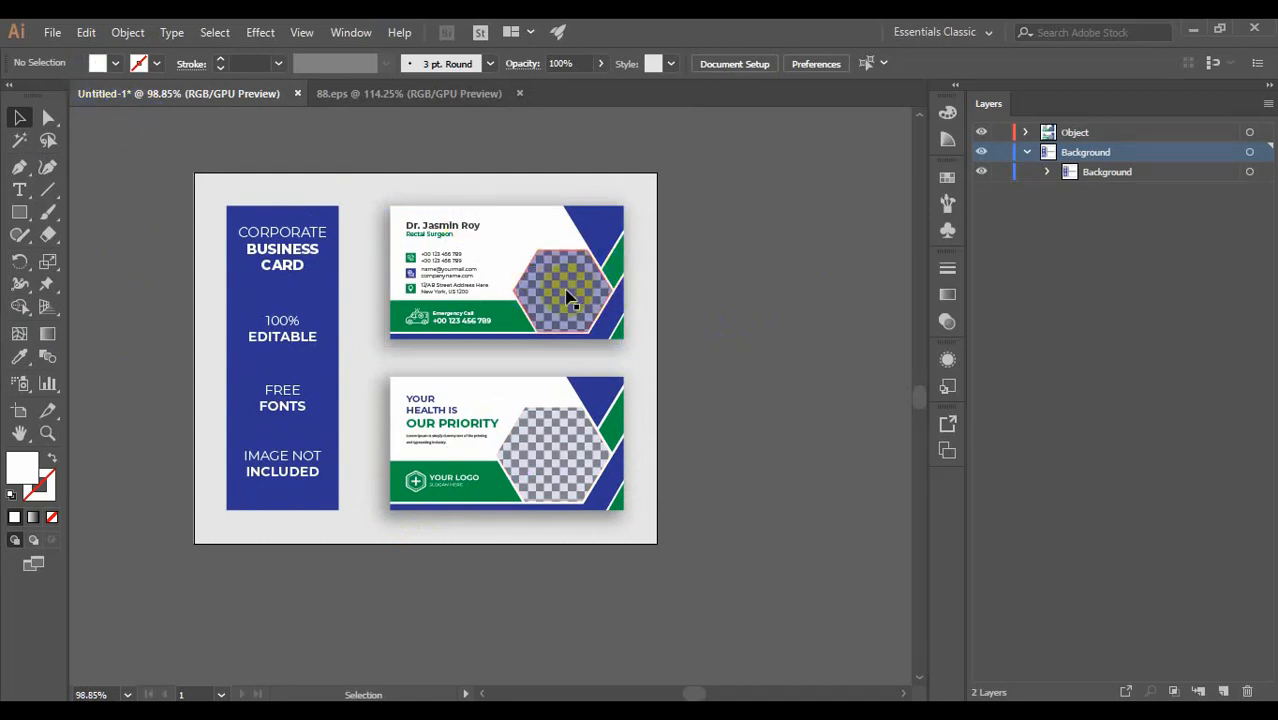
pyautogui.click(1027, 133)
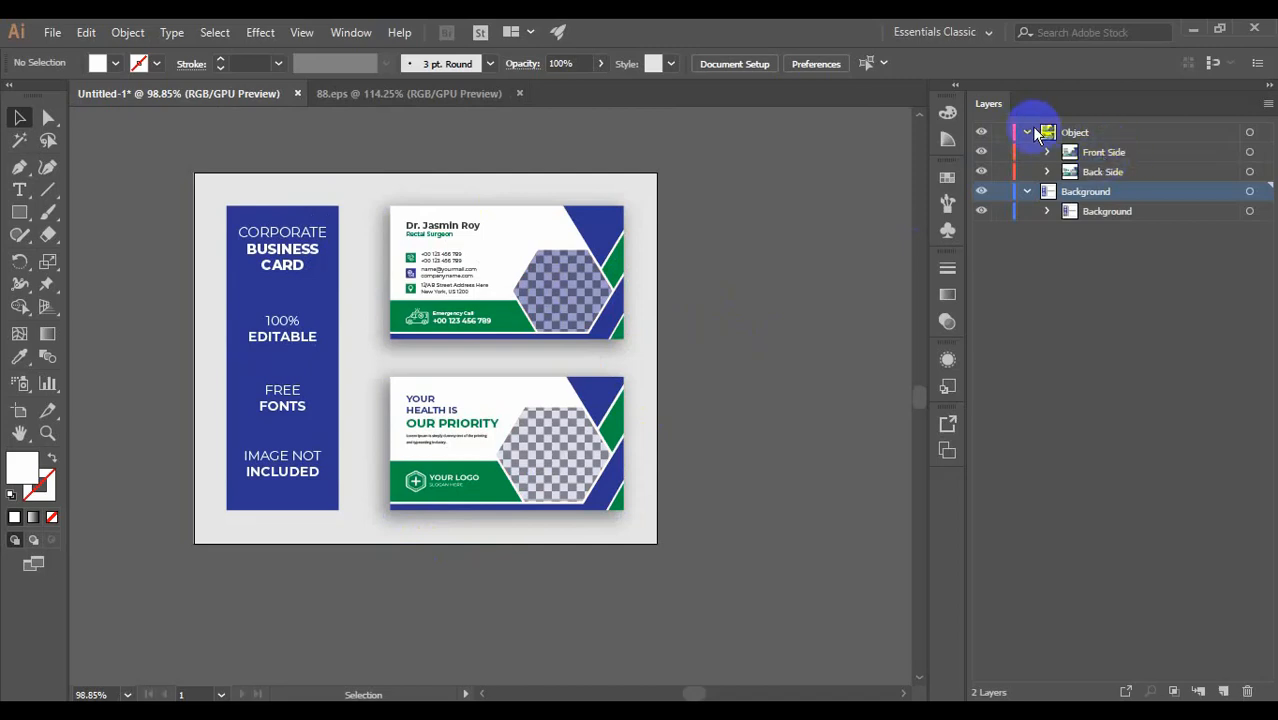
pyautogui.click(1030, 191)
pyautogui.click(1027, 133)
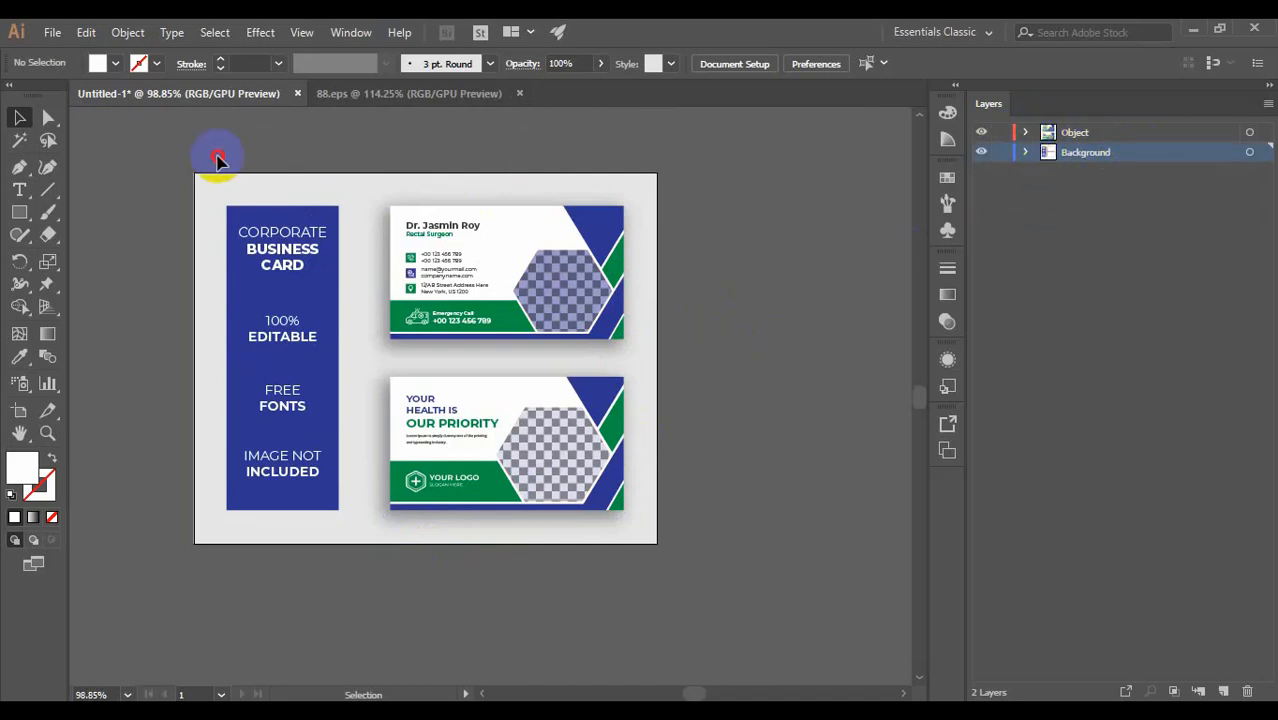
# Step: Start a Save for Web export of the mockup and set the image size to 2500 x 2000 px
pyautogui.click(57, 35)
pyautogui.moveTo(290, 362)
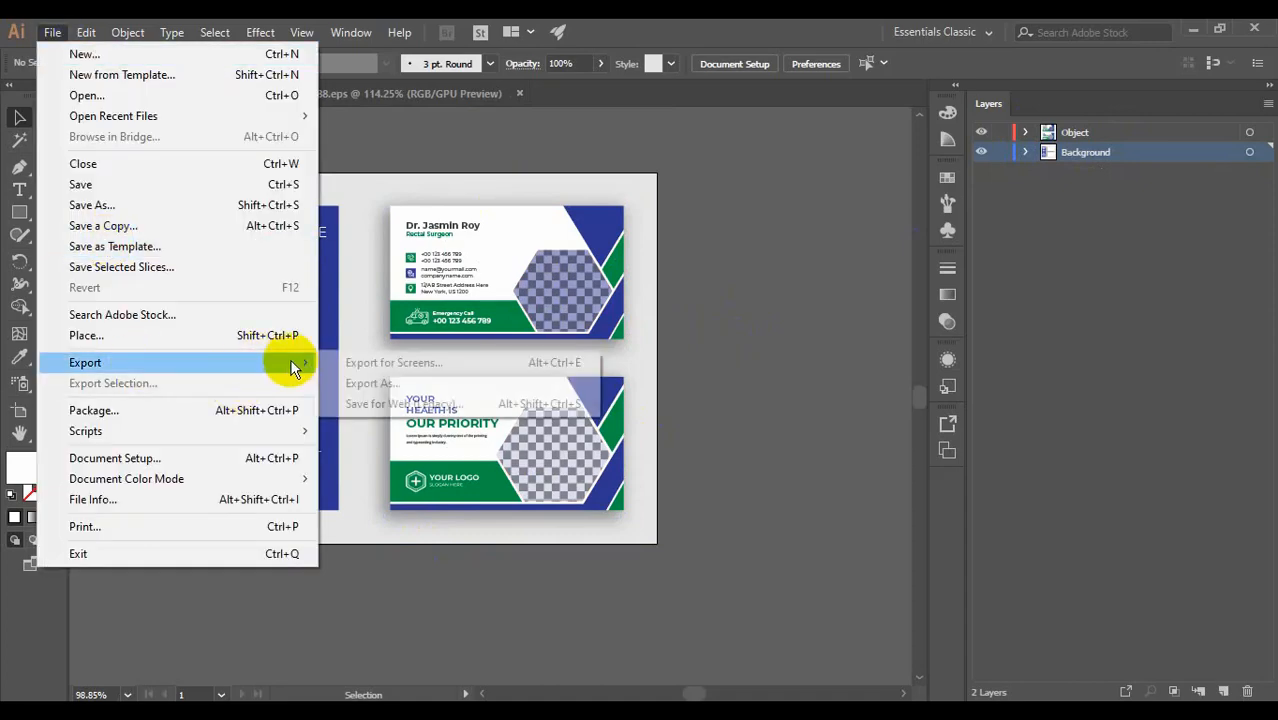
pyautogui.click(456, 402)
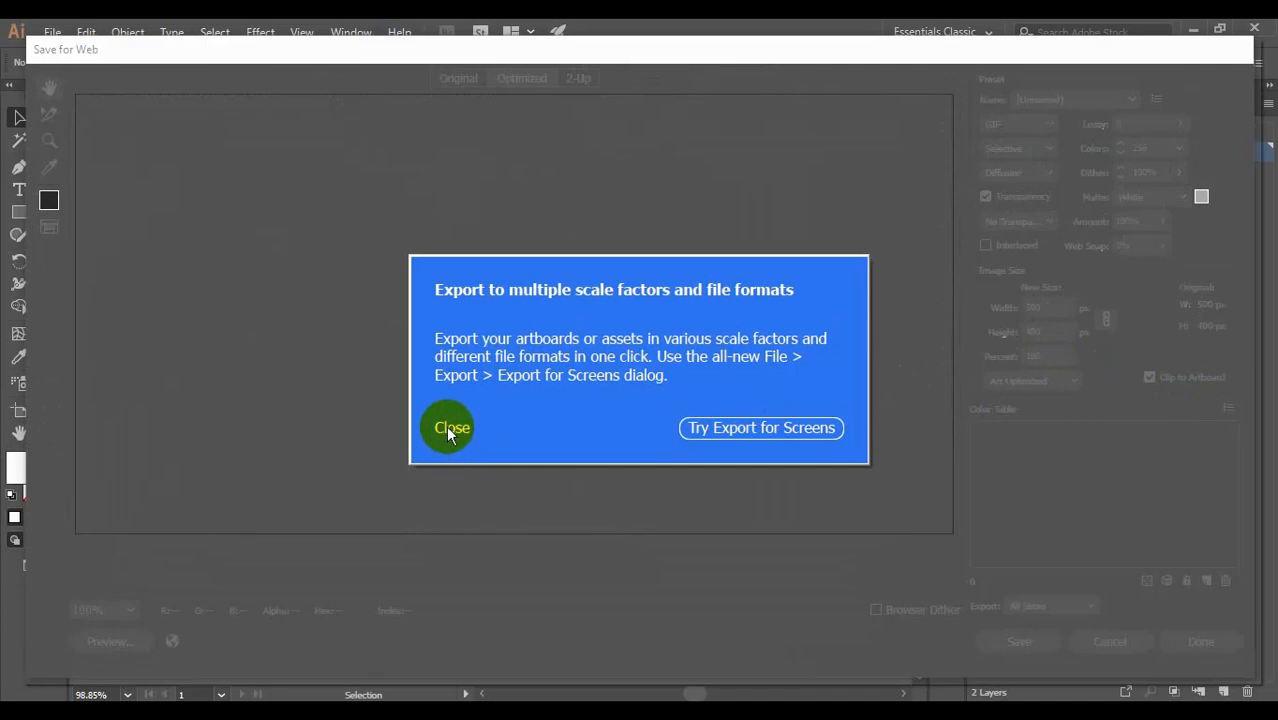
pyautogui.click(450, 428)
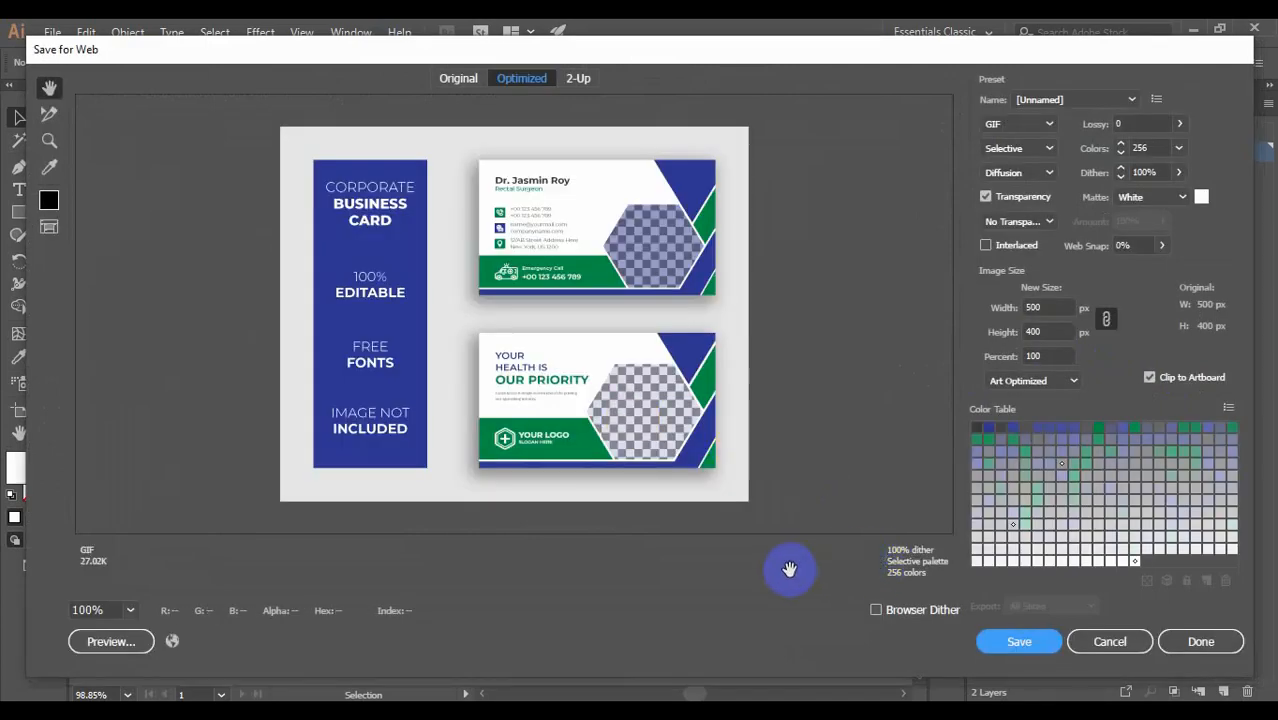
pyautogui.click(1056, 331)
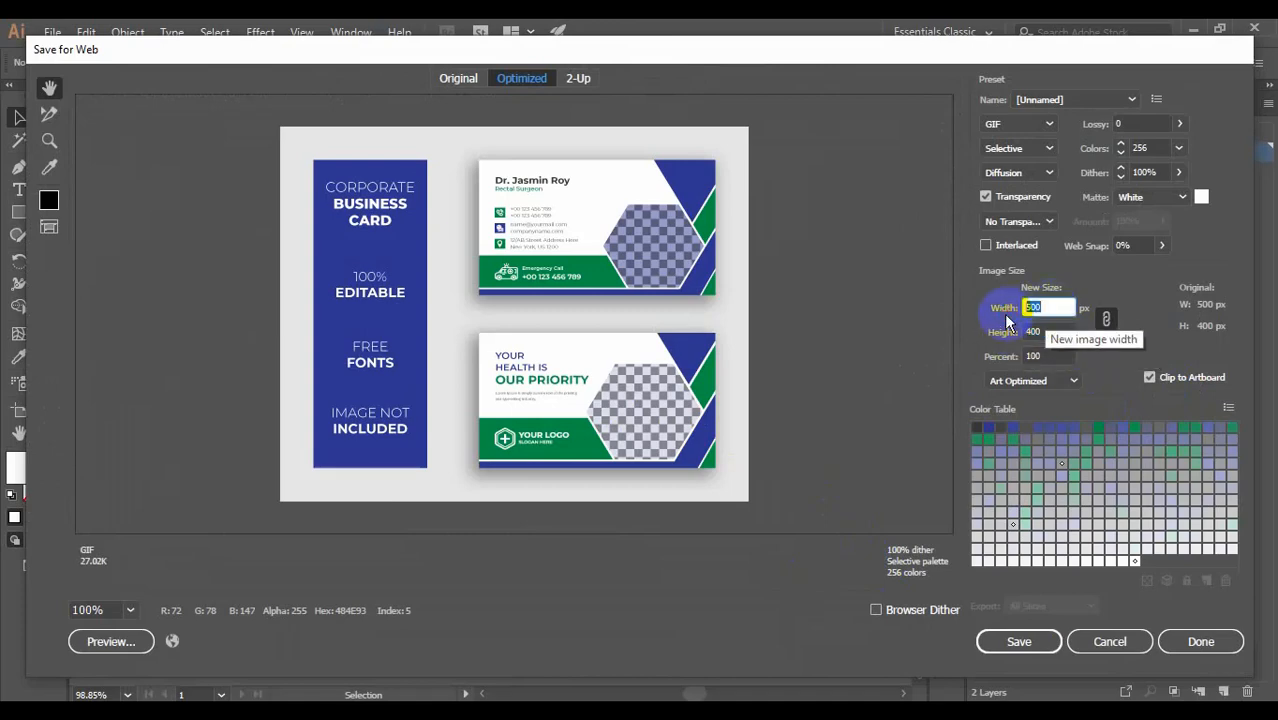
pyautogui.click(1042, 308)
pyautogui.click(1047, 331)
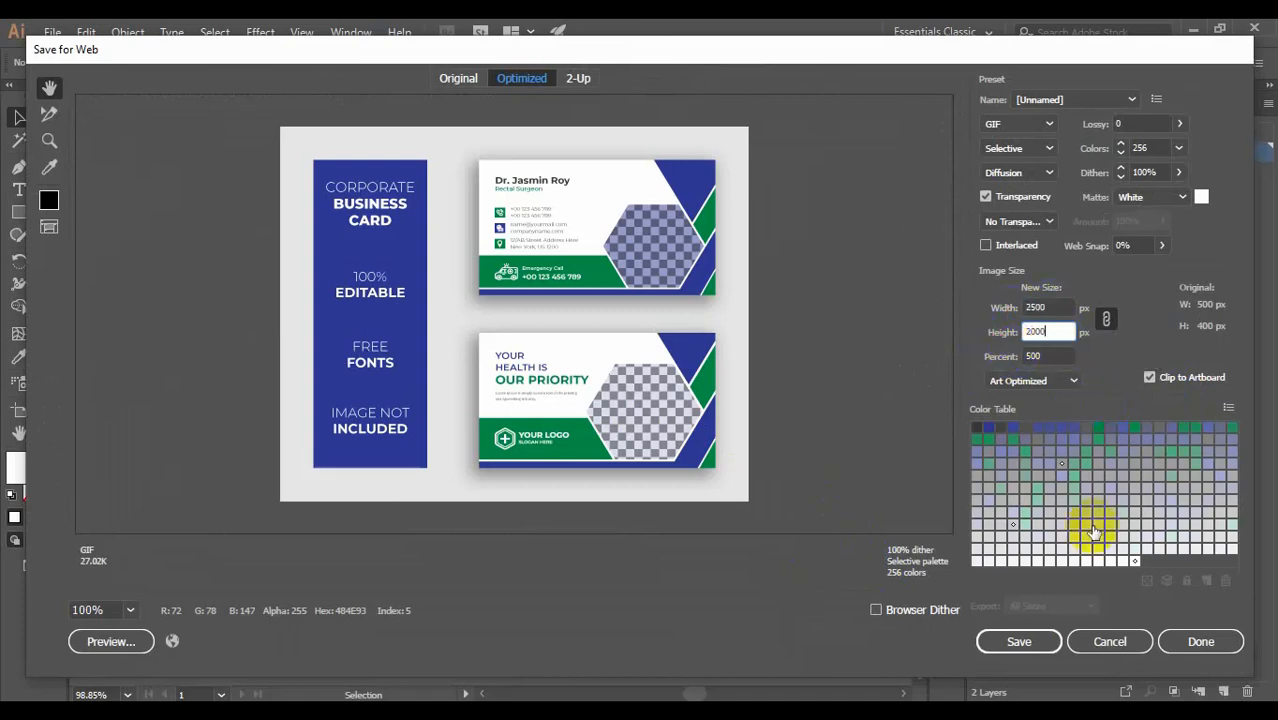
pyautogui.write('2000')
# Step: Save the optimized GIF to the Desktop under the file name 1
pyautogui.click(1020, 641)
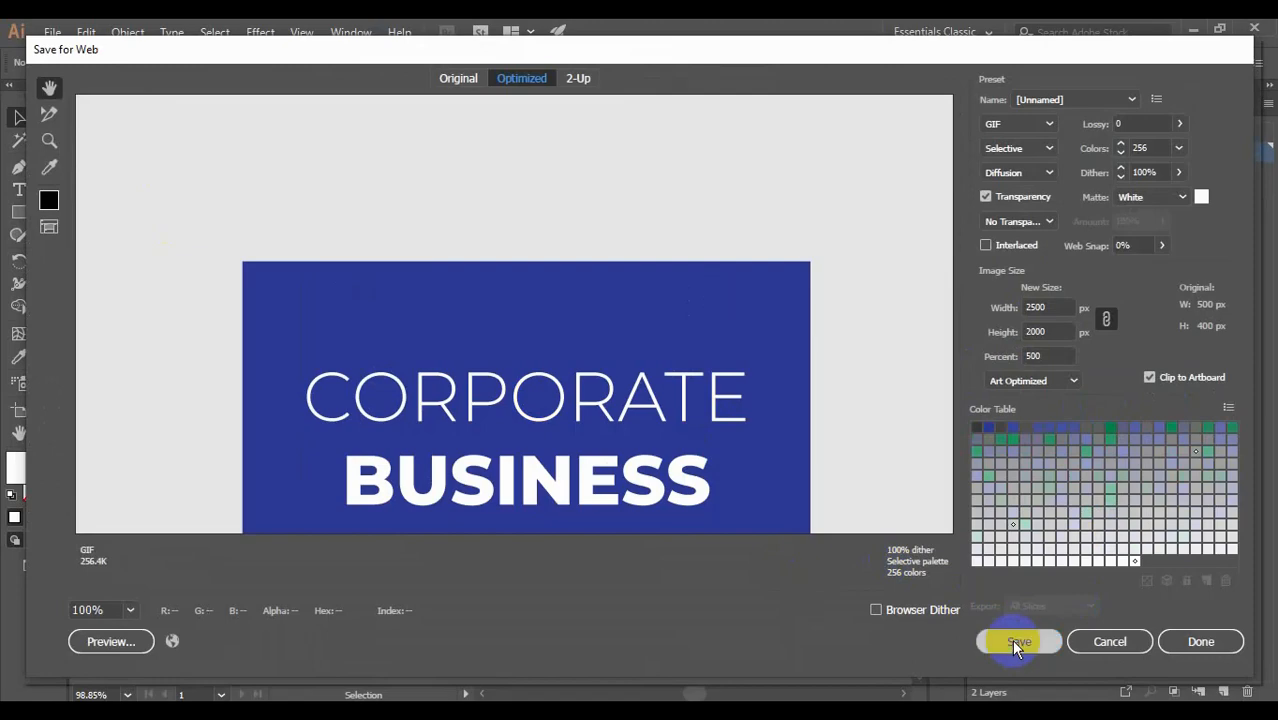
pyautogui.click(1018, 645)
pyautogui.scroll(2, 110, 230)
pyautogui.click(103, 203)
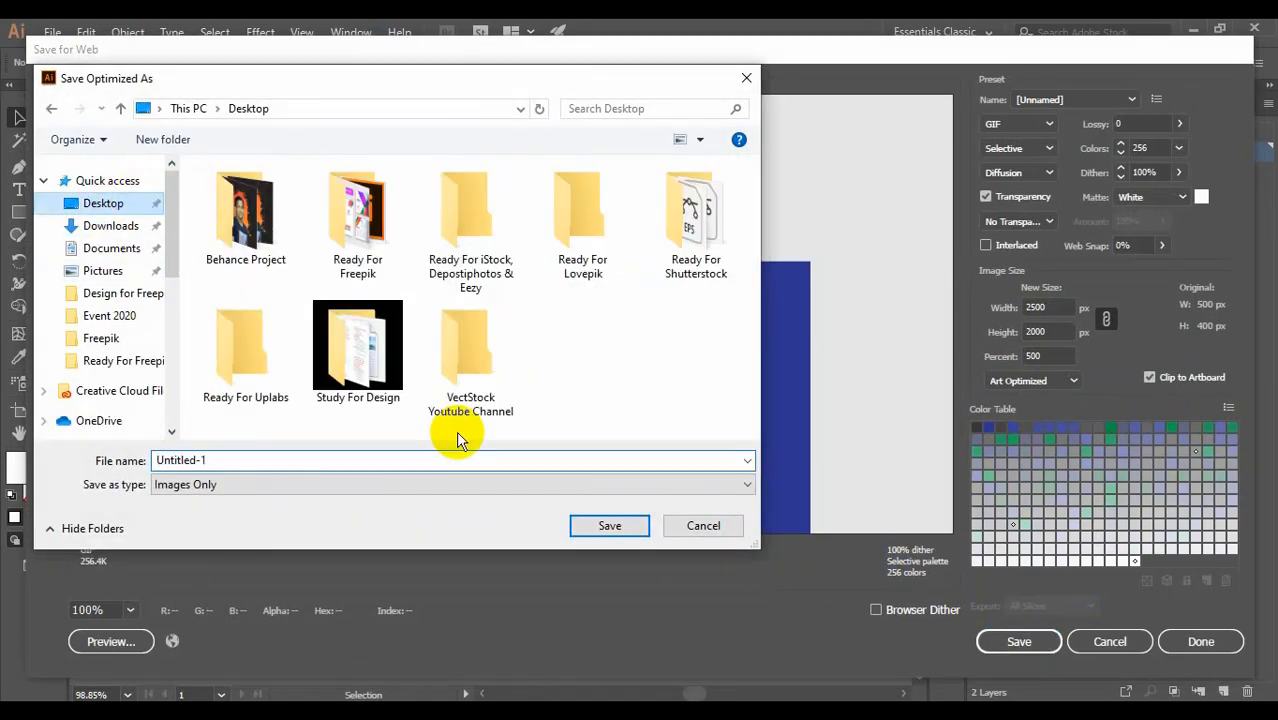
pyautogui.click(331, 461)
pyautogui.write('1')
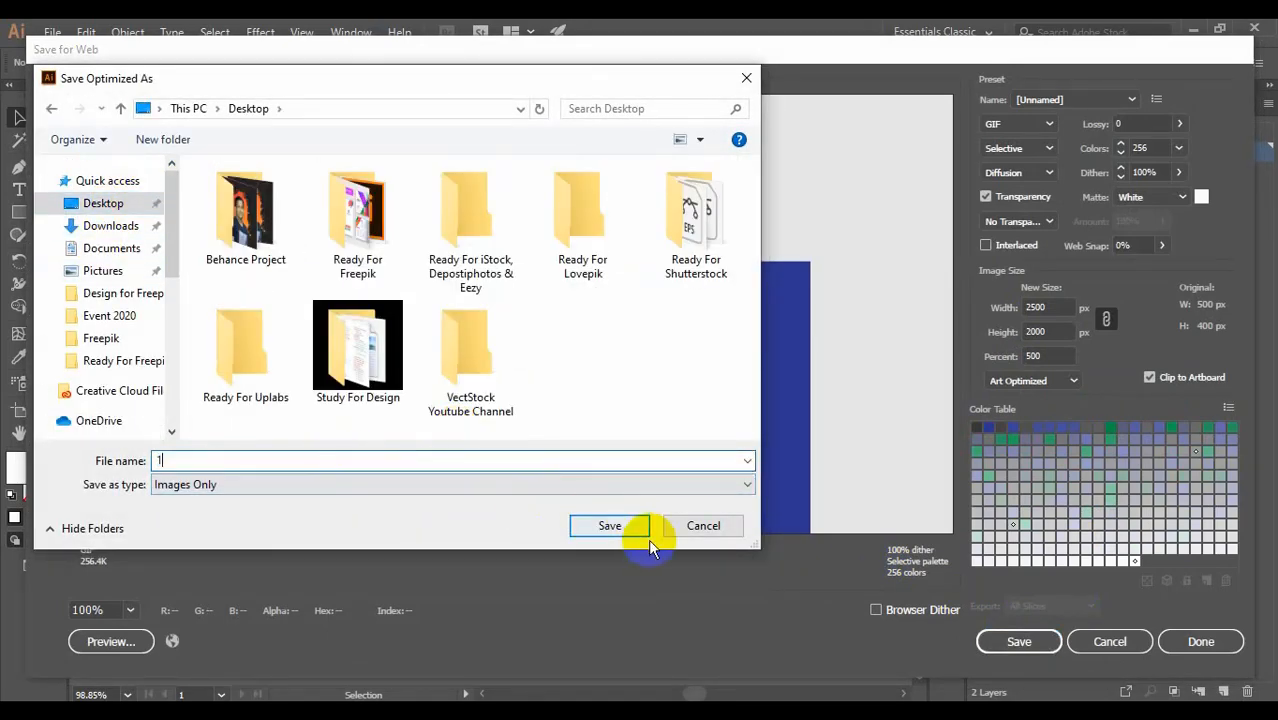
pyautogui.click(619, 528)
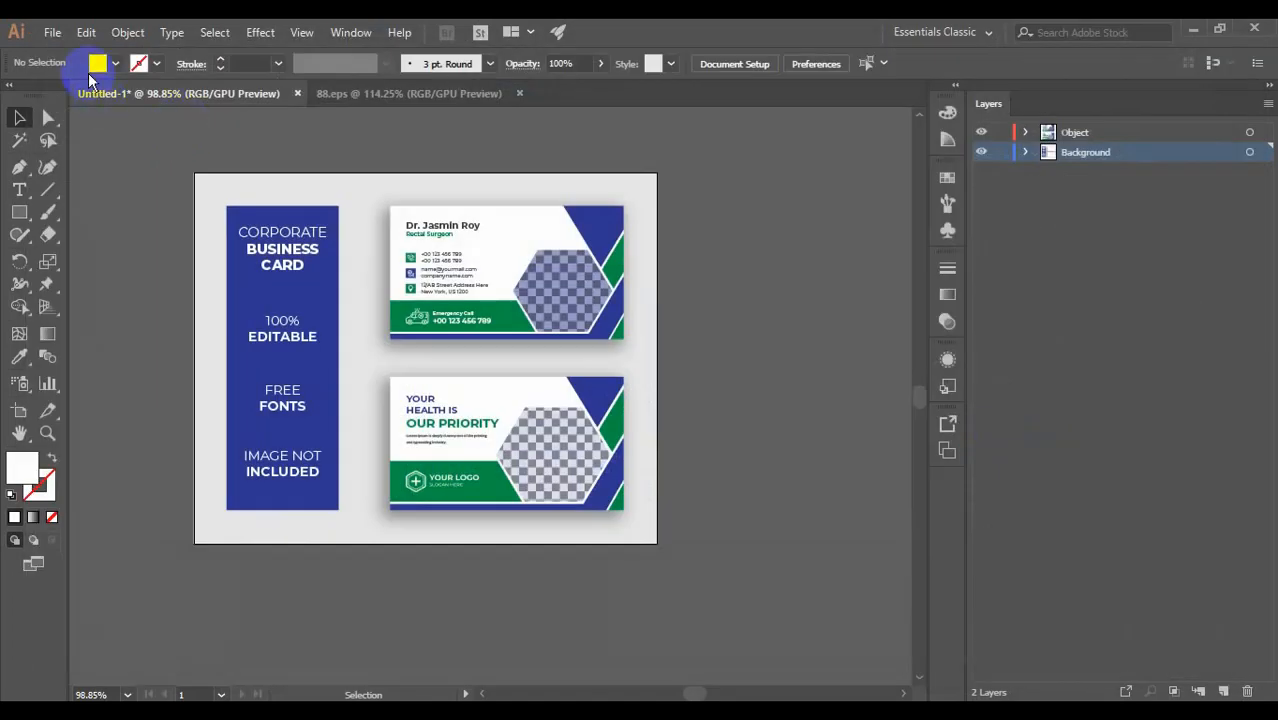
# Step: Delete the Label group from the Background layer and collapse the layer
pyautogui.click(1028, 152)
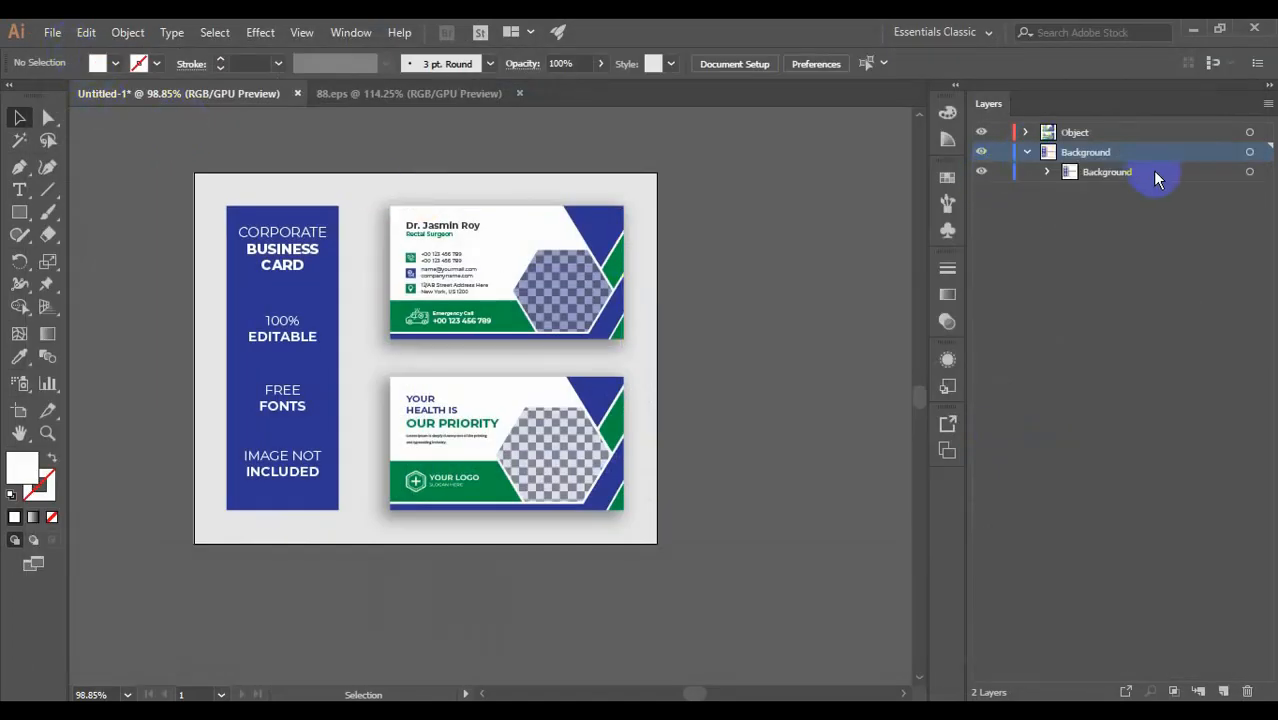
pyautogui.click(1041, 175)
pyautogui.click(1248, 192)
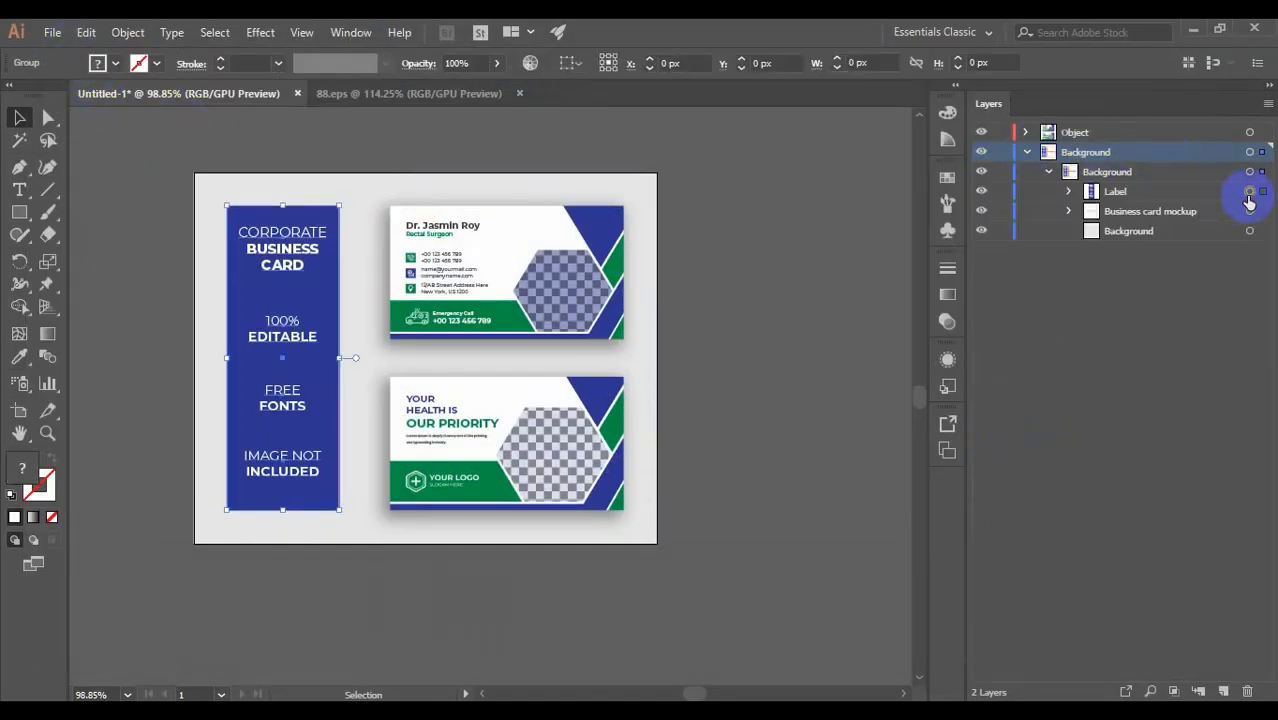
pyautogui.click(52, 35)
pyautogui.click(1026, 153)
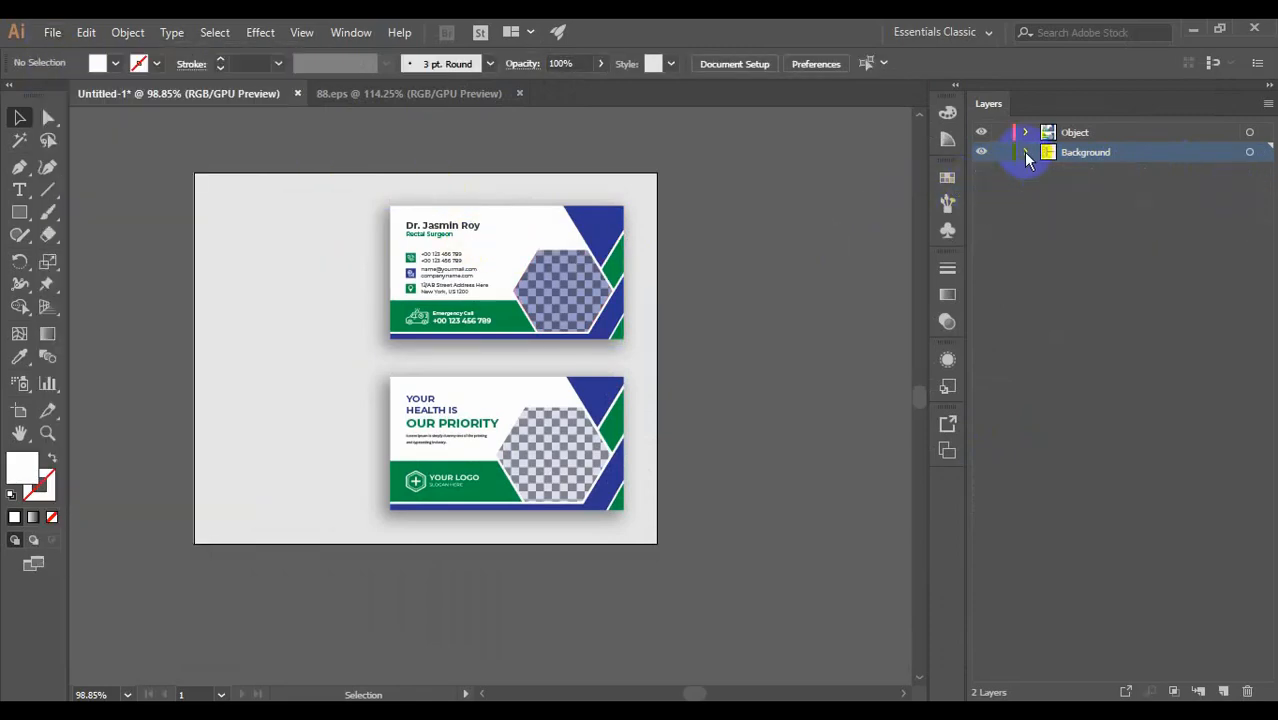
# Step: Save the document to the Desktop as 1 in Illustrator EPS format and accept the EPS options
pyautogui.click(52, 33)
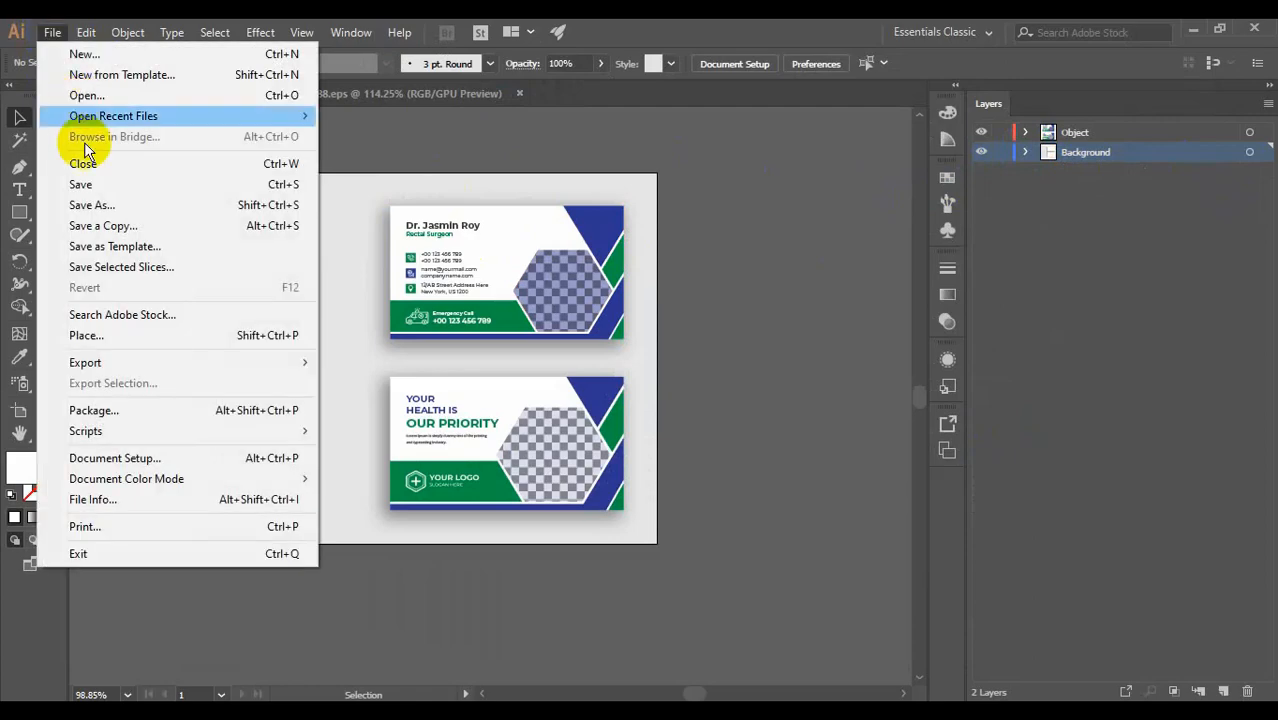
pyautogui.click(82, 205)
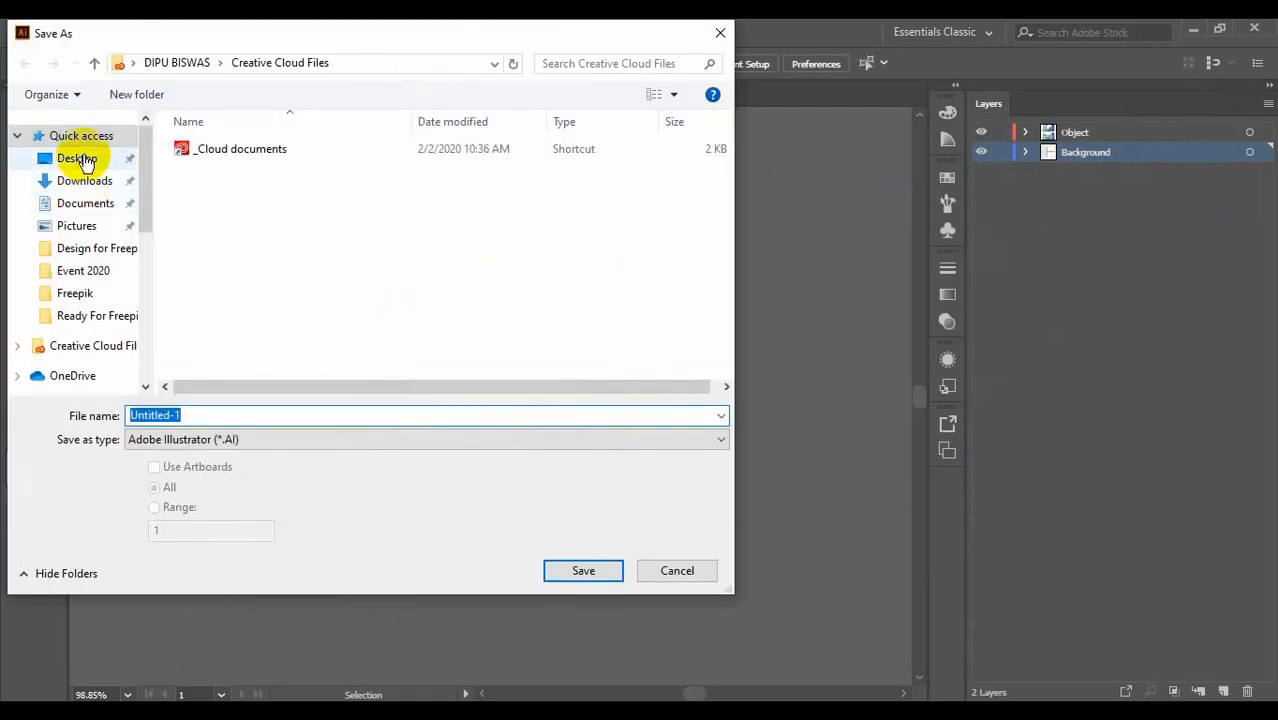
pyautogui.click(77, 162)
pyautogui.click(271, 412)
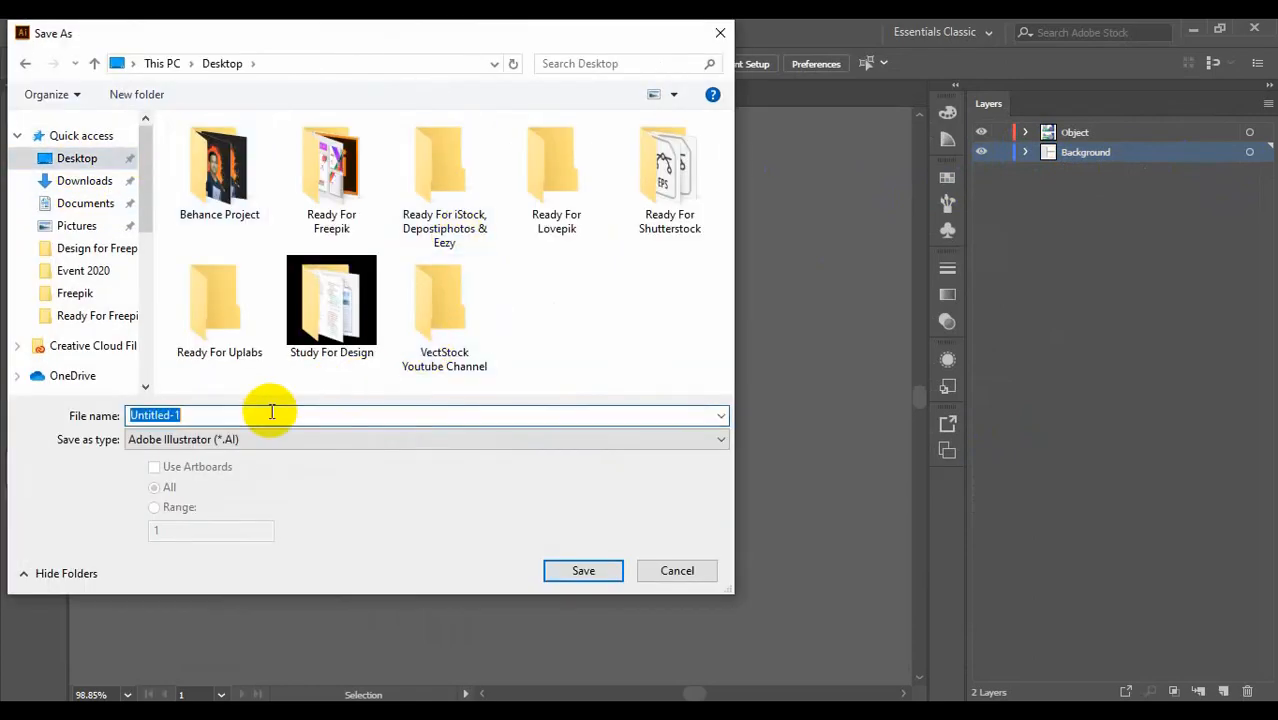
pyautogui.click(270, 437)
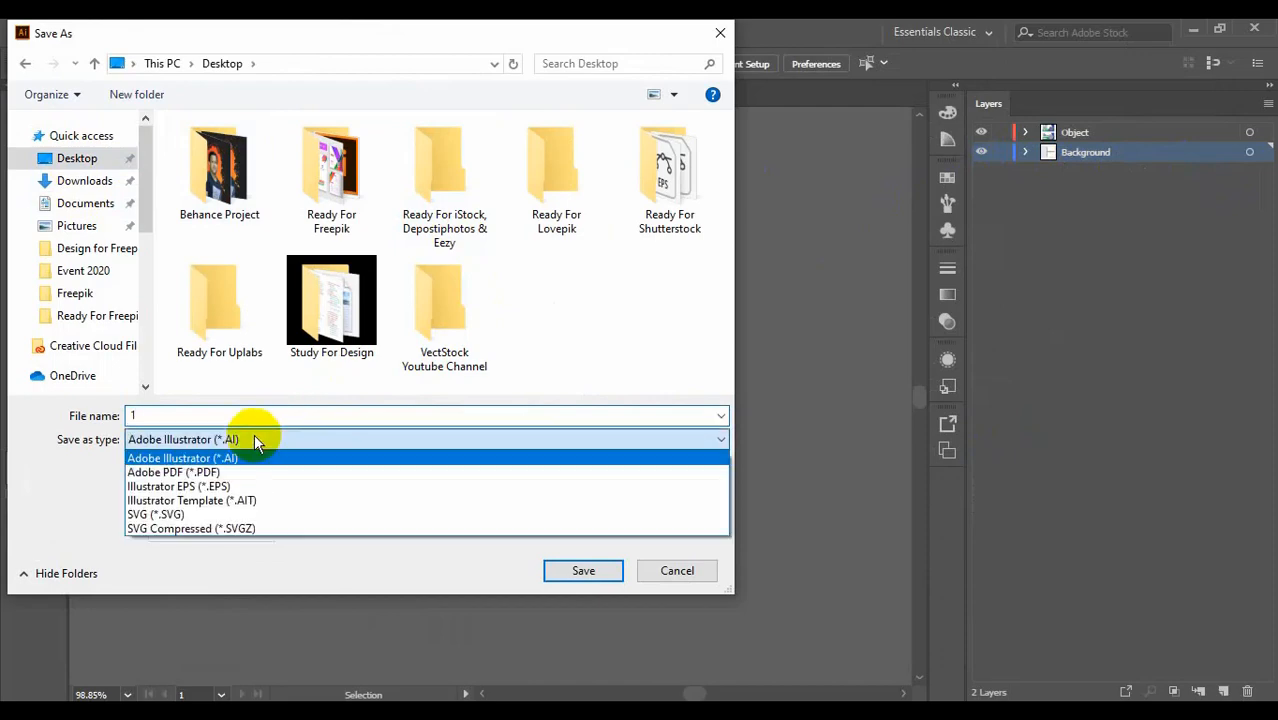
pyautogui.click(218, 486)
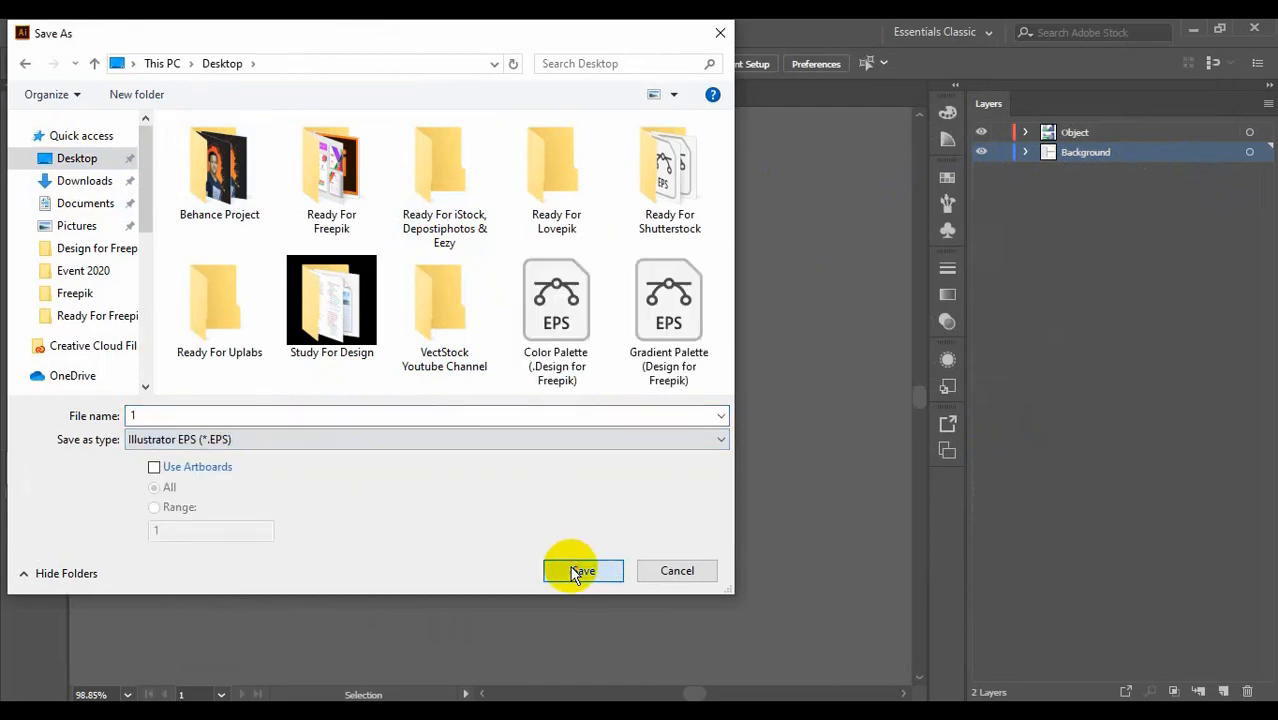
pyautogui.click(580, 571)
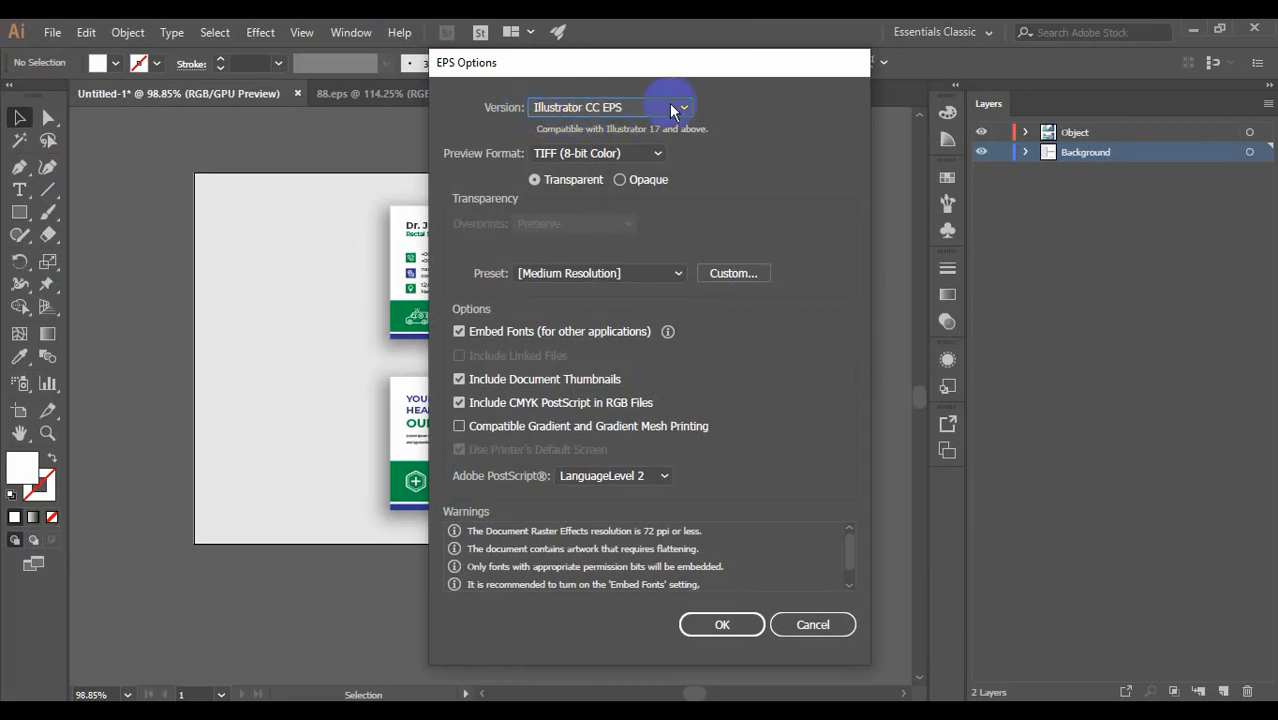
pyautogui.click(728, 623)
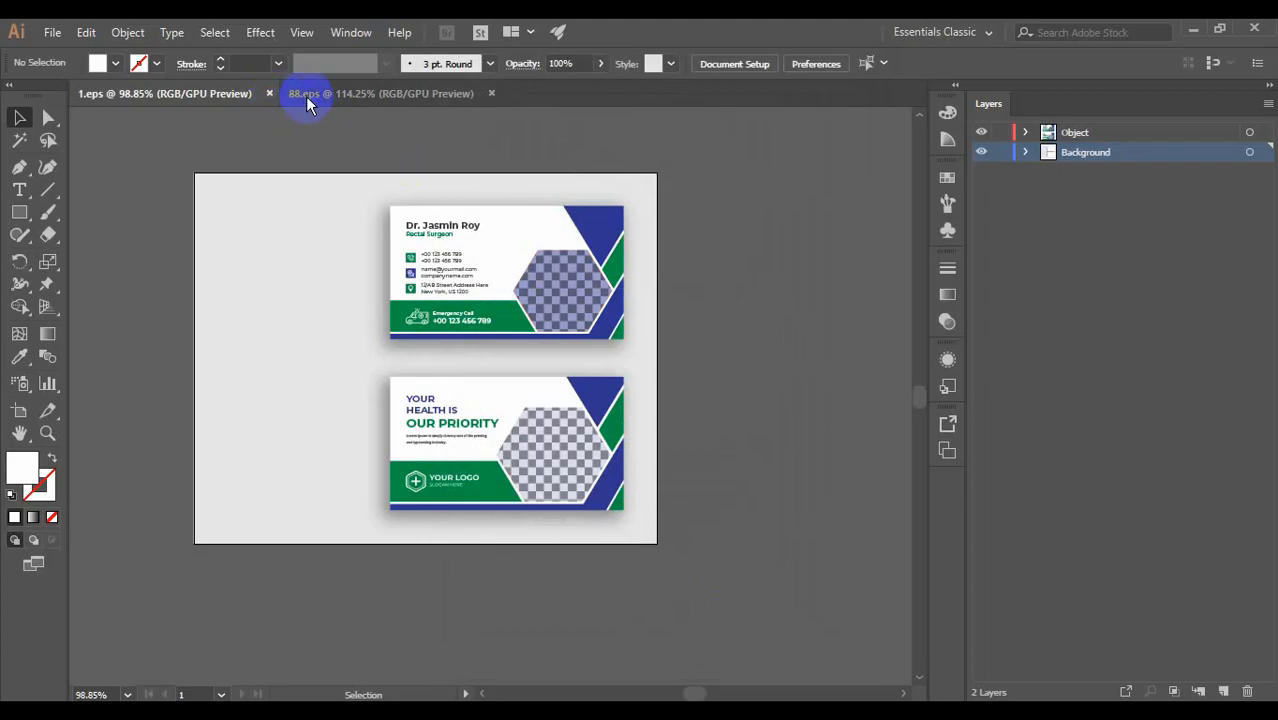
# Step: Switch to the Windows desktop, move the EPS and GIF files named 1 near each other, and open the GIF to view it
pyautogui.click(1193, 30)
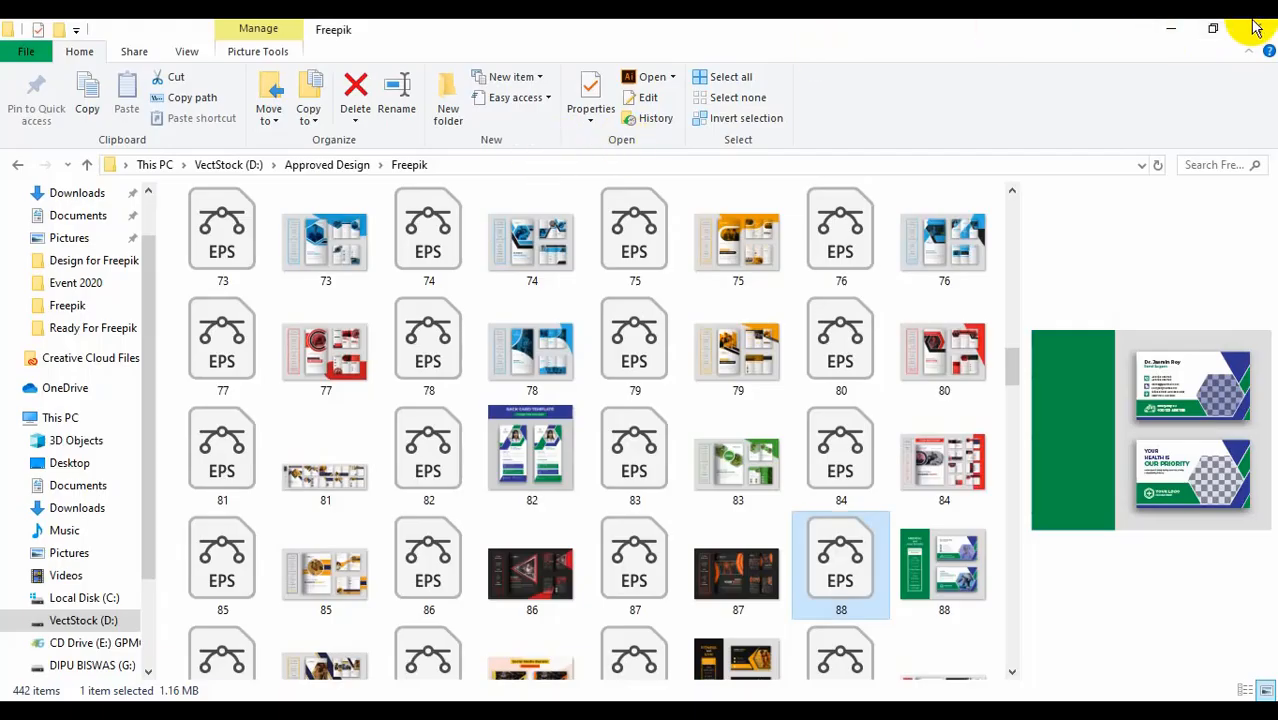
pyautogui.click(1162, 29)
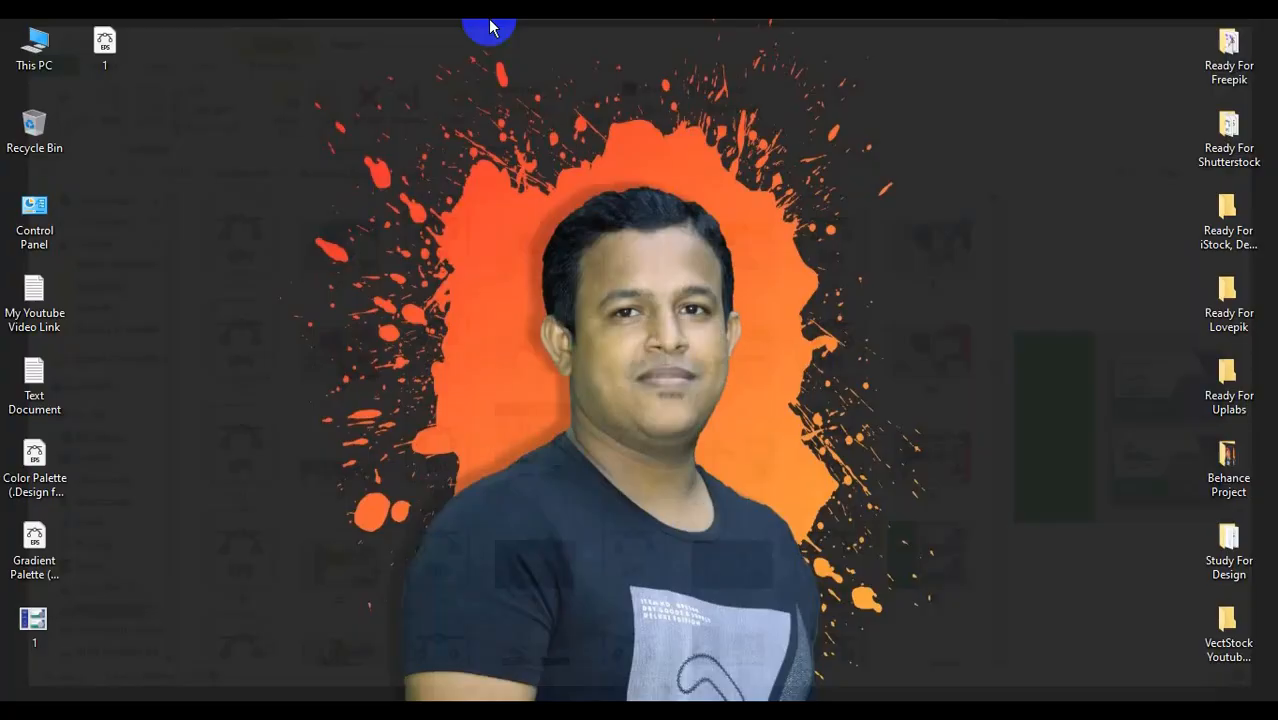
pyautogui.moveTo(94, 47); pyautogui.dragTo(326, 221)
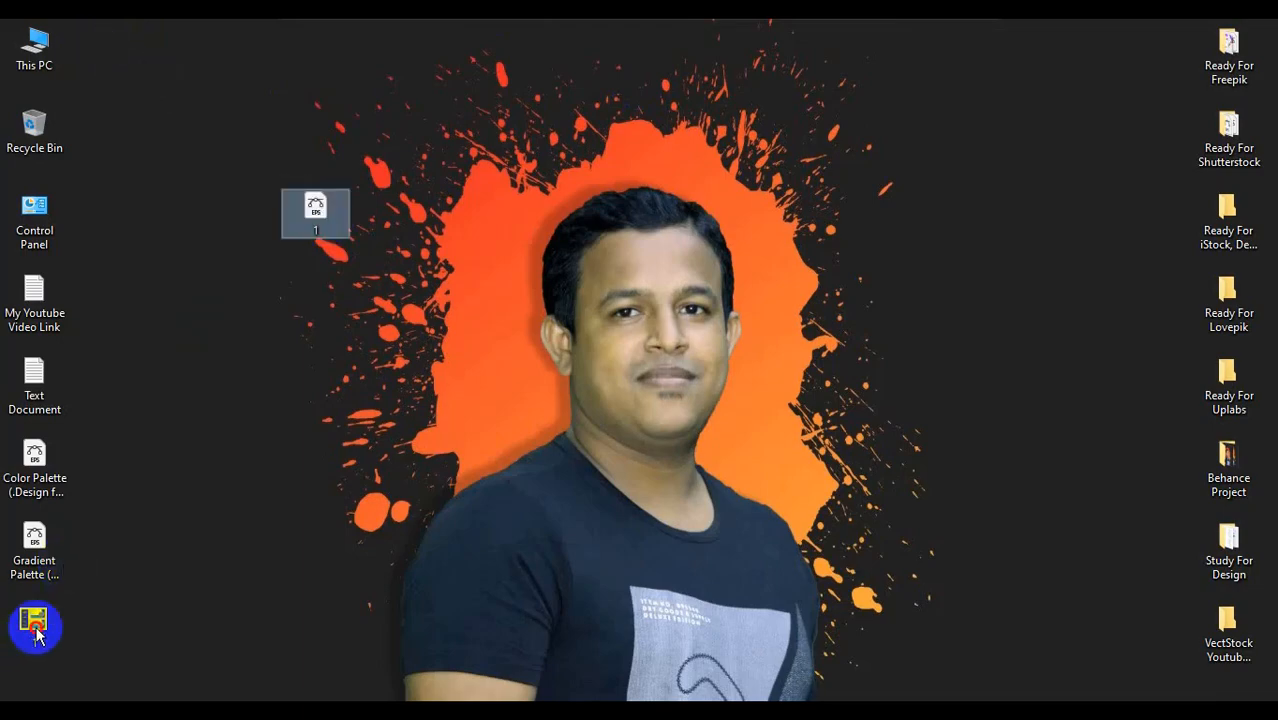
pyautogui.moveTo(34, 624); pyautogui.dragTo(324, 284)
pyautogui.doubleClick(318, 297)
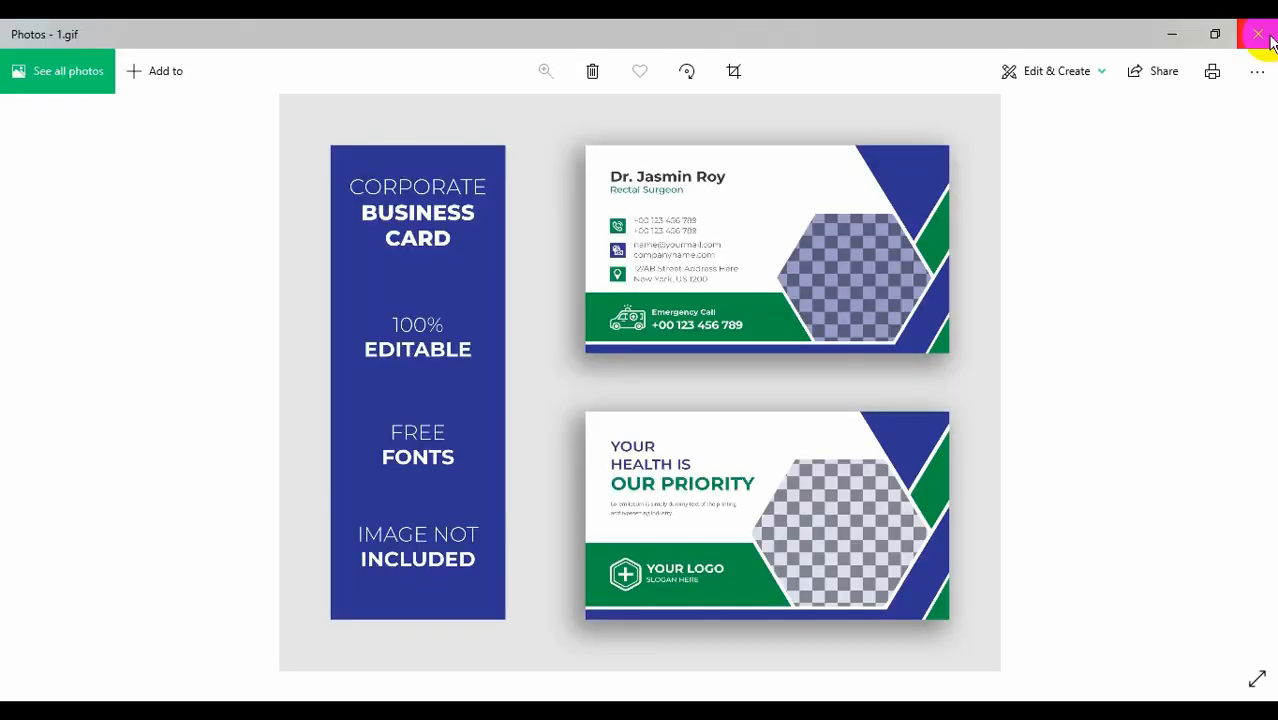
# Step: View the GIF once more, close the viewer, and select the EPS and GIF files named 1 on the desktop
pyautogui.click(1258, 34)
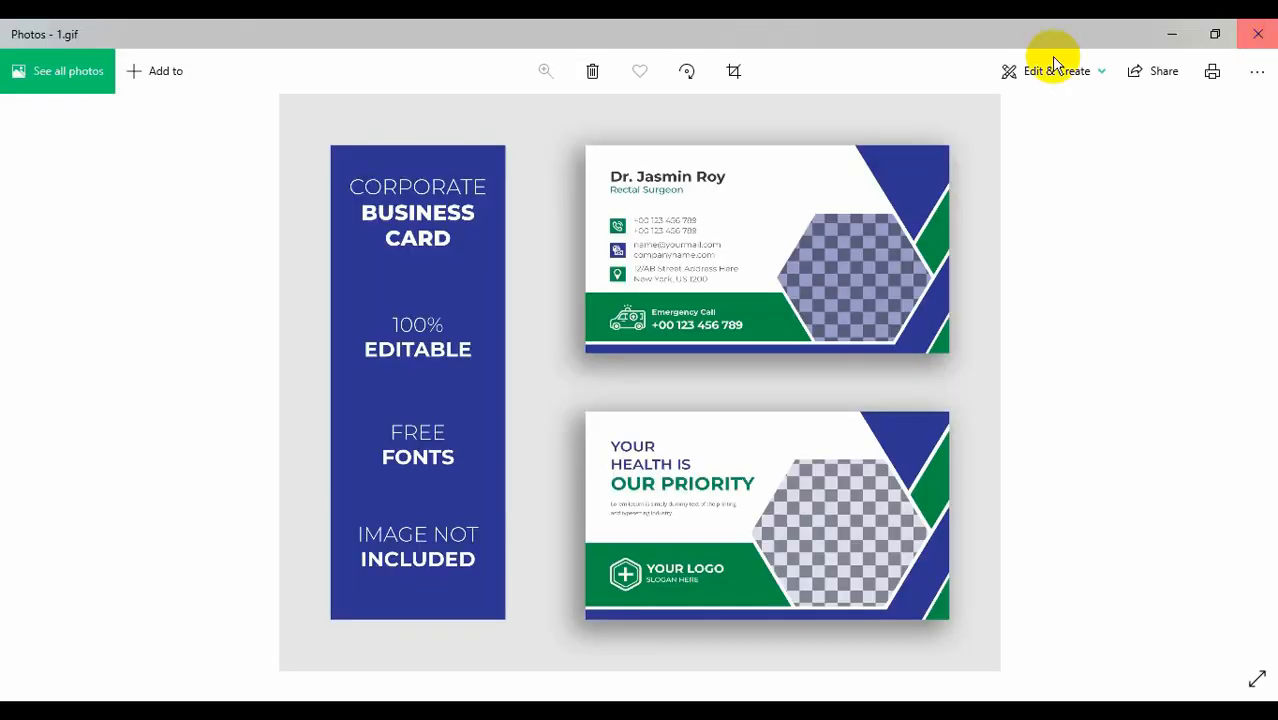
pyautogui.doubleClick(316, 292)
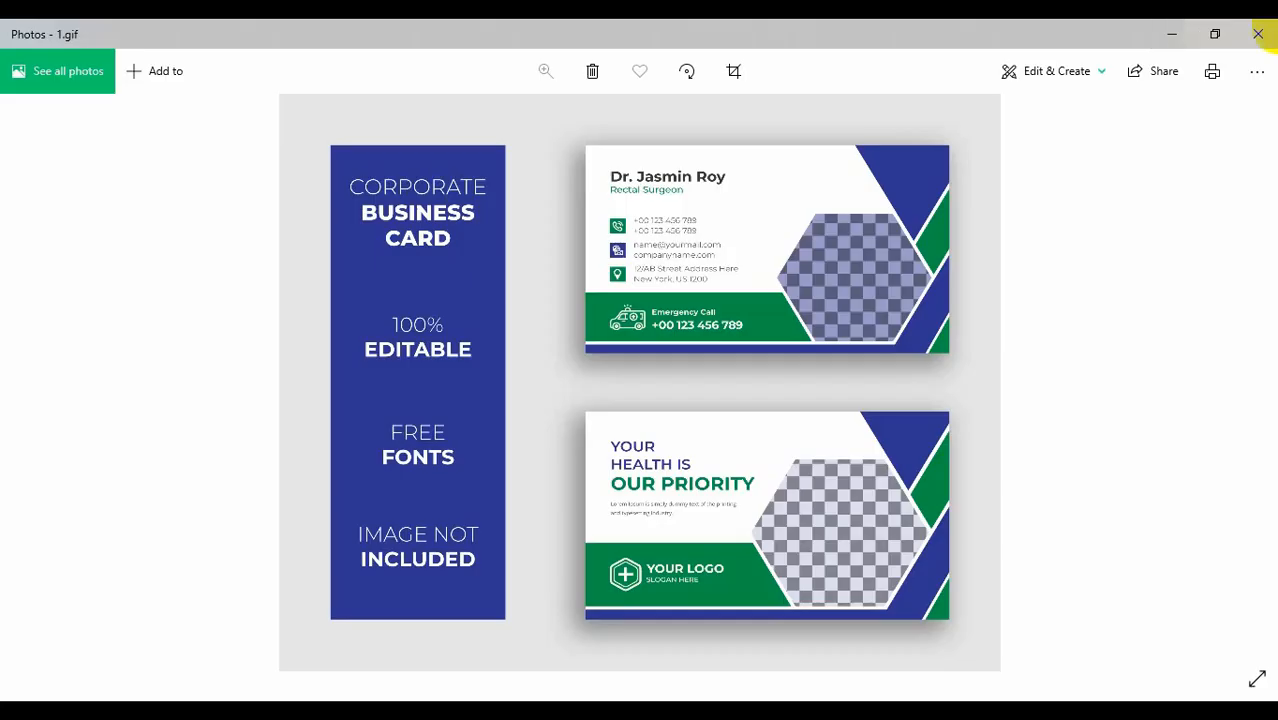
pyautogui.click(1262, 34)
pyautogui.moveTo(419, 143); pyautogui.dragTo(284, 384)
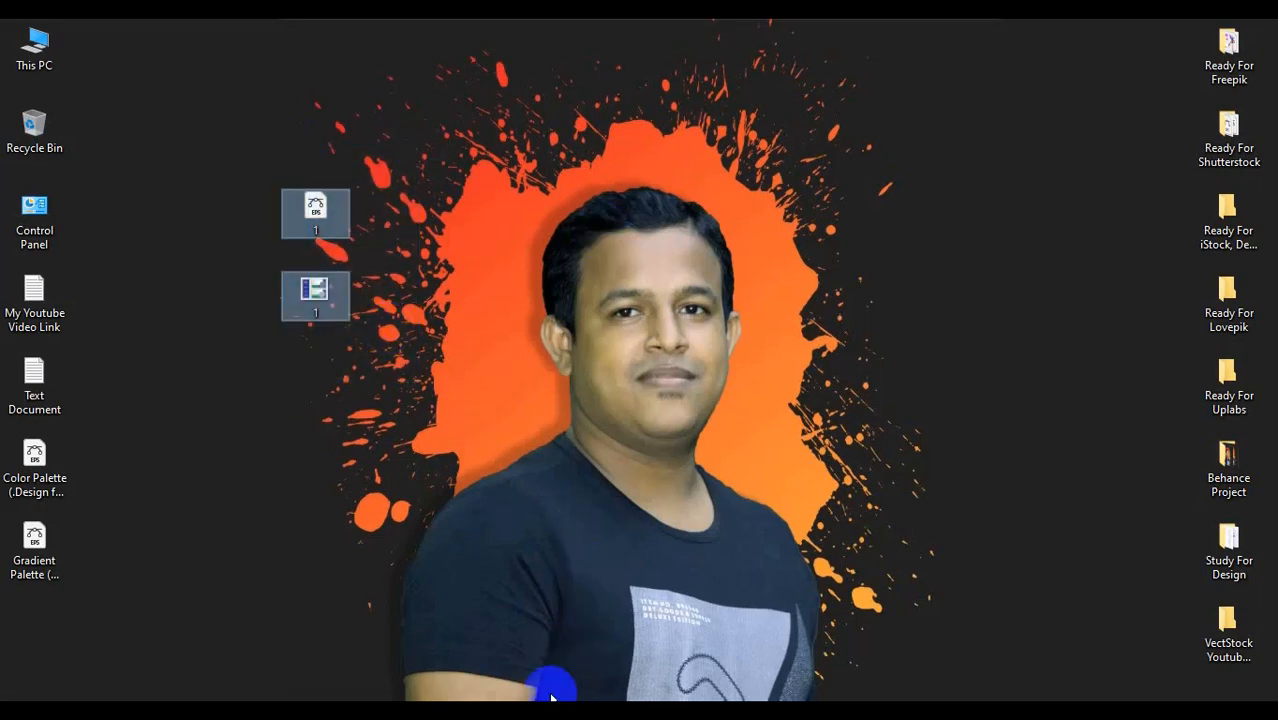
# Step: Switch back to Illustrator and delete the front and back business card designs from the Object layer
pyautogui.click(621, 711)
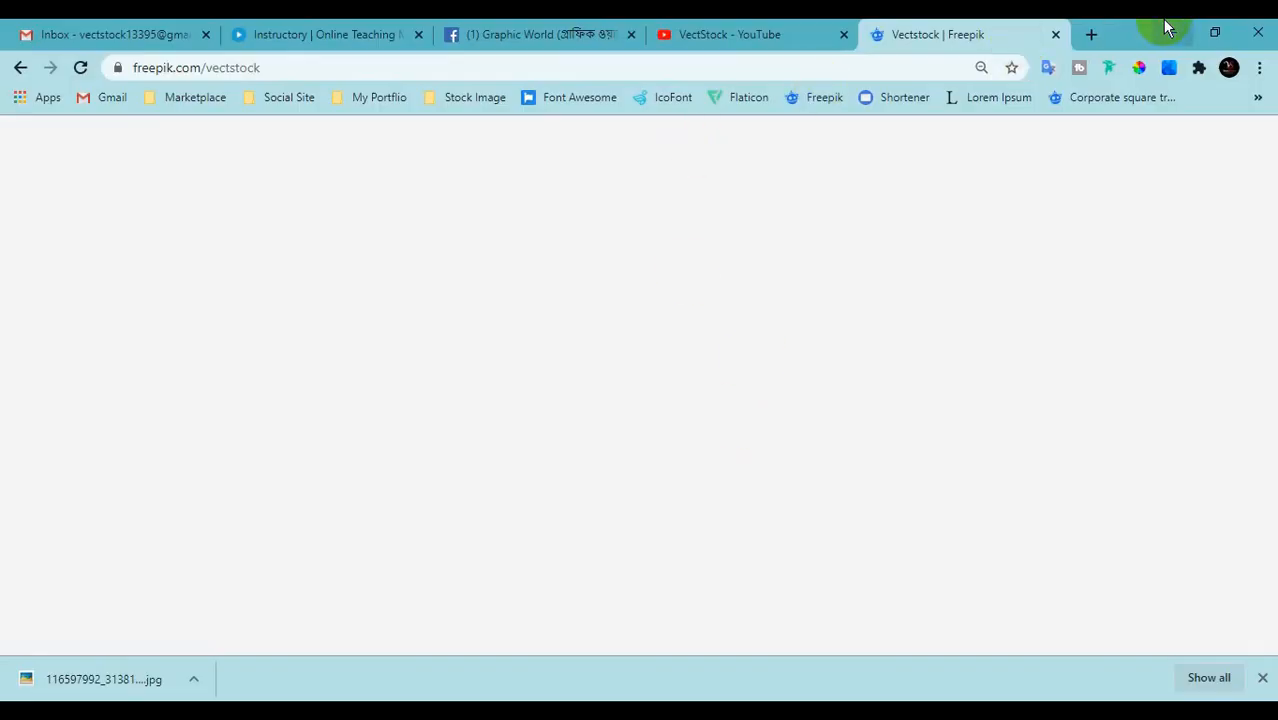
pyautogui.click(1168, 29)
pyautogui.click(684, 709)
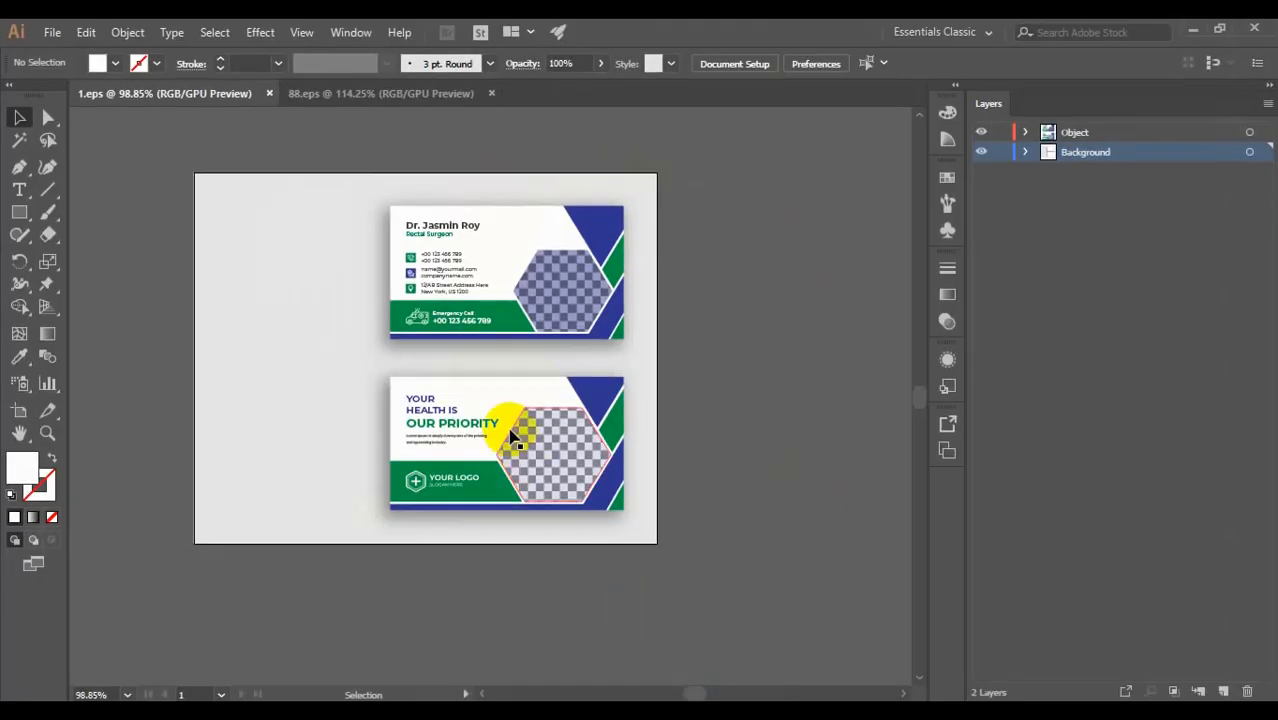
pyautogui.keyDown('ctrl'); pyautogui.moveTo(551, 408); pyautogui.dragTo(360, 412); pyautogui.keyUp('ctrl')
pyautogui.click(522, 314)
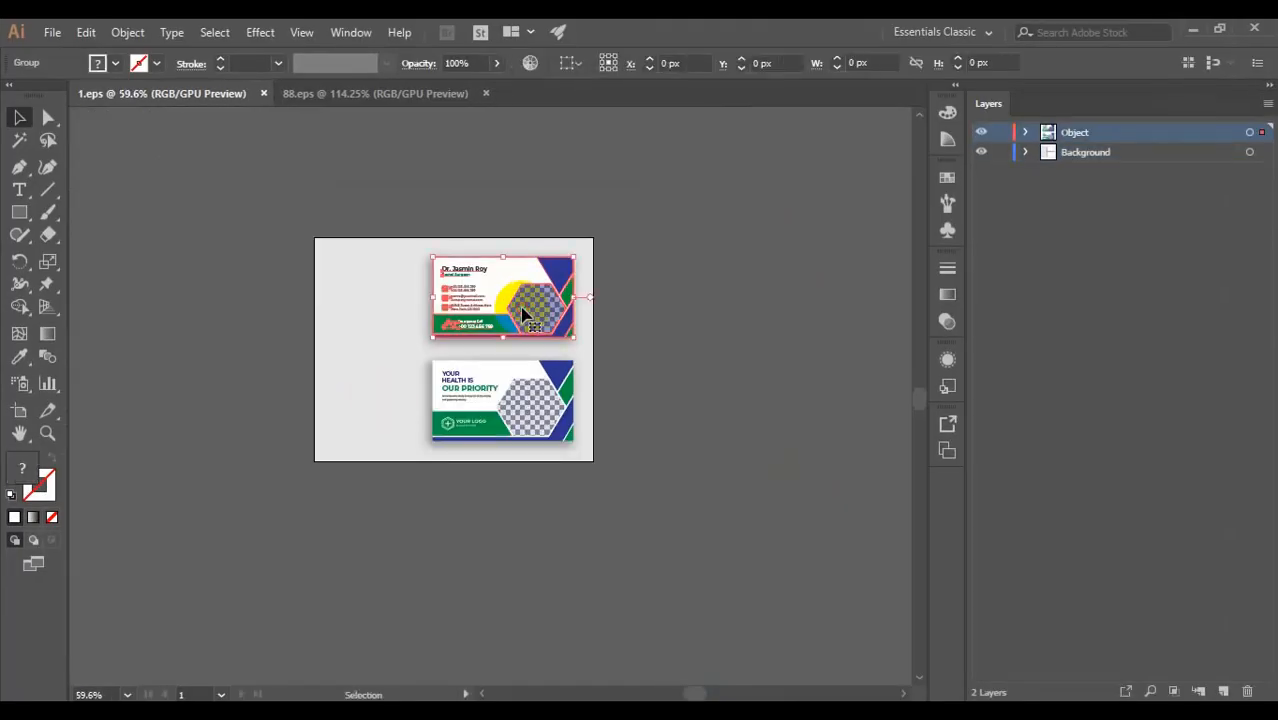
pyautogui.press('Delete')
pyautogui.click(490, 396)
pyautogui.press('Delete')
pyautogui.click(665, 357)
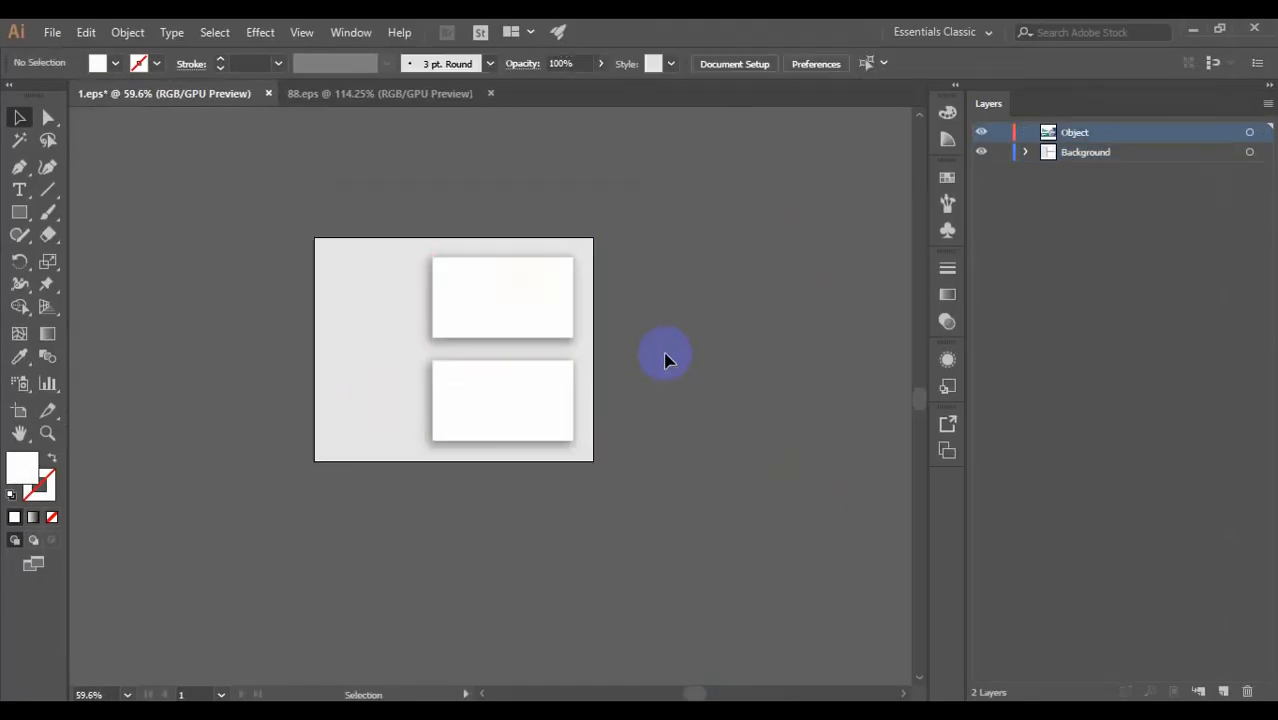
# Step: Try moving all the background artwork partly off the artboard and undo the move
pyautogui.hotkey('ctrl', 'a')
pyautogui.moveTo(484, 397); pyautogui.dragTo(732, 316)
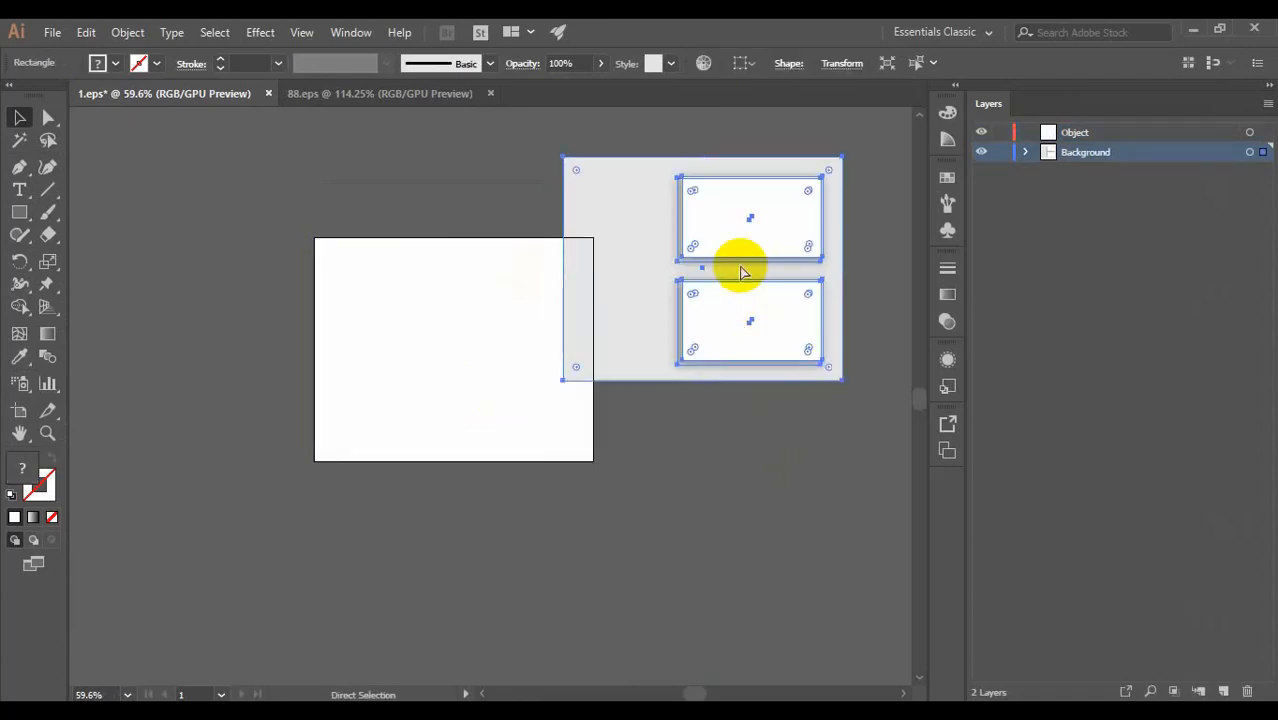
pyautogui.hotkey('ctrl', 'z')
pyautogui.rightClick(517, 258)
pyautogui.click(598, 413)
pyautogui.click(673, 358)
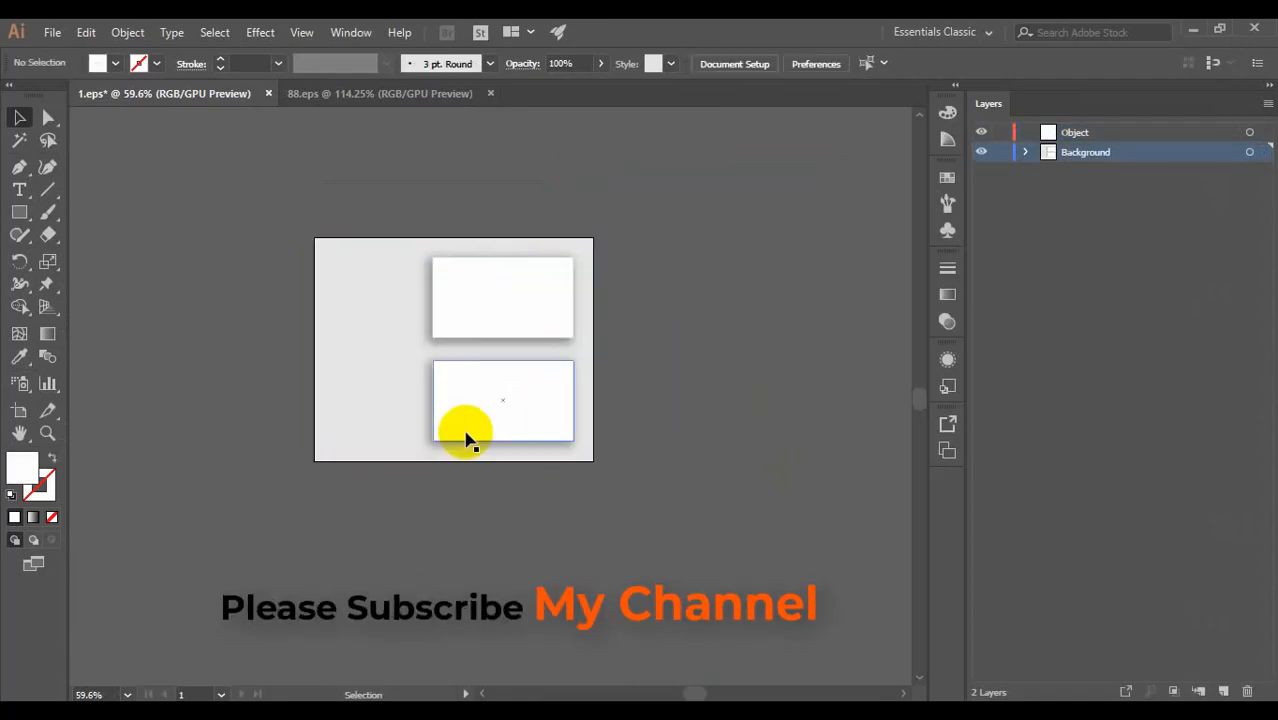
pyautogui.click(436, 446)
pyautogui.click(723, 408)
pyautogui.moveTo(513, 388); pyautogui.dragTo(517, 538)
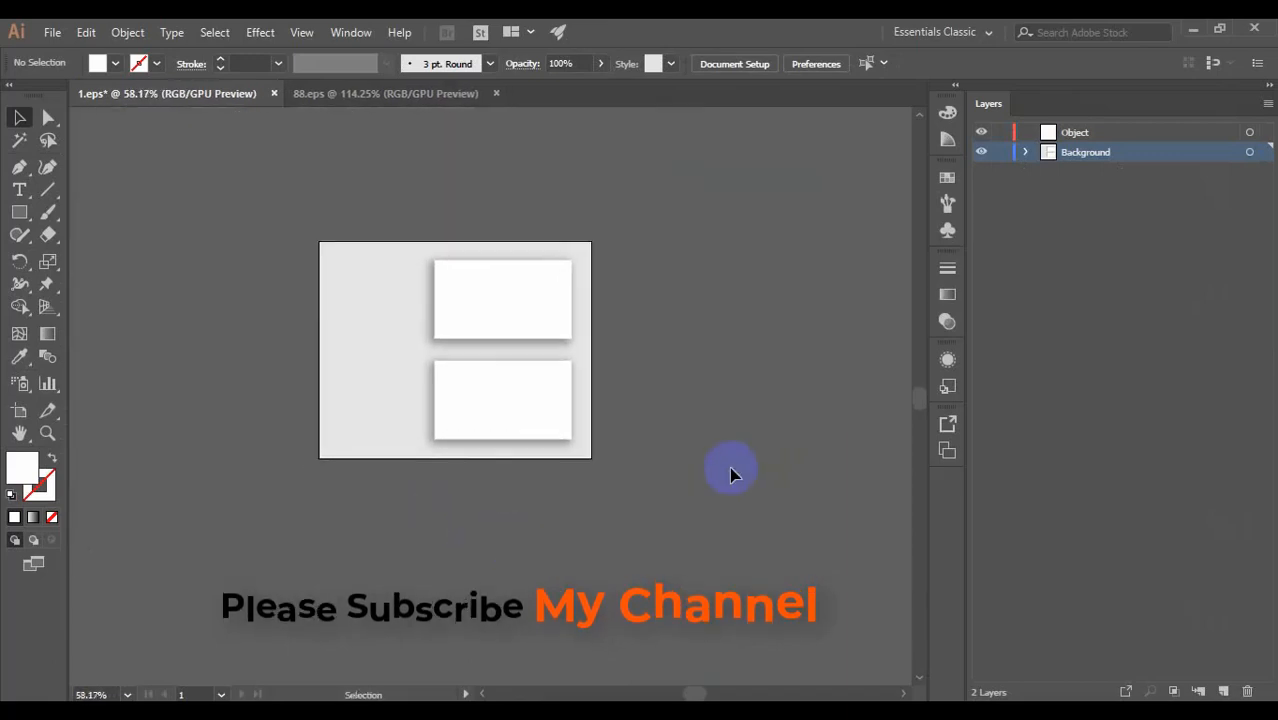